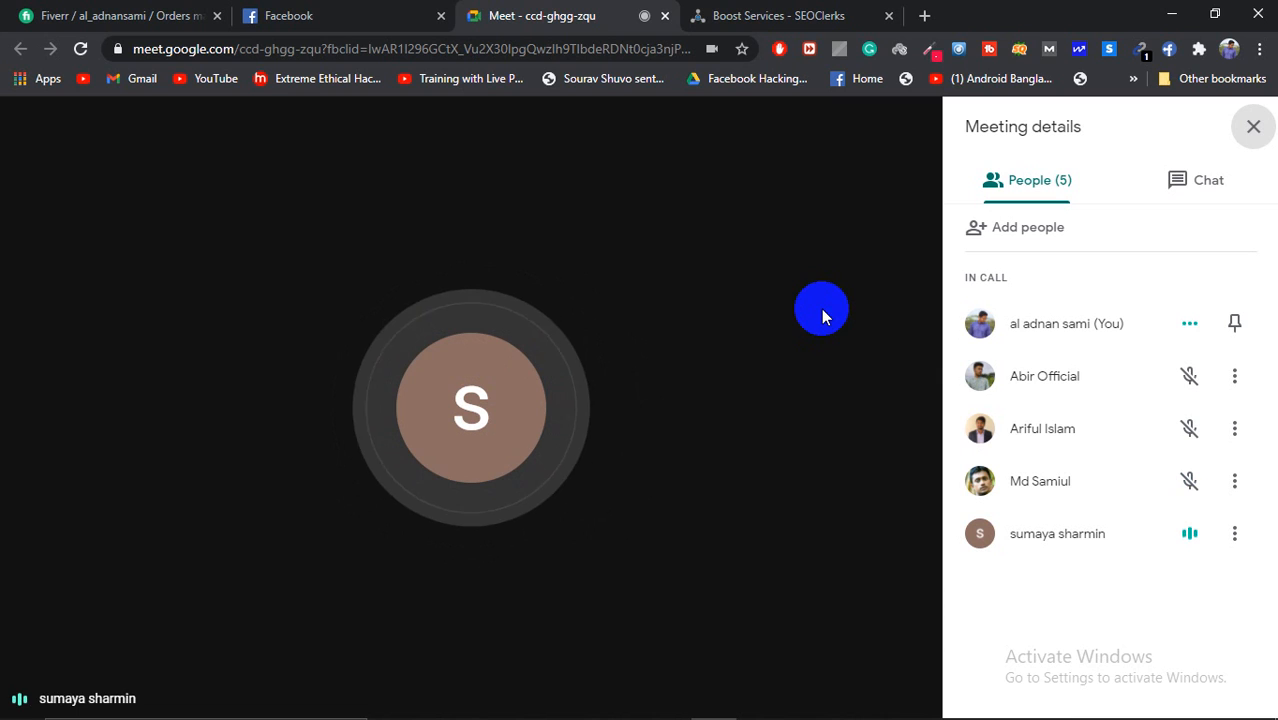
Step: Launch Photoshop CC from the taskbar, then return to the Google Meet call window
mouse_move(774, 712)
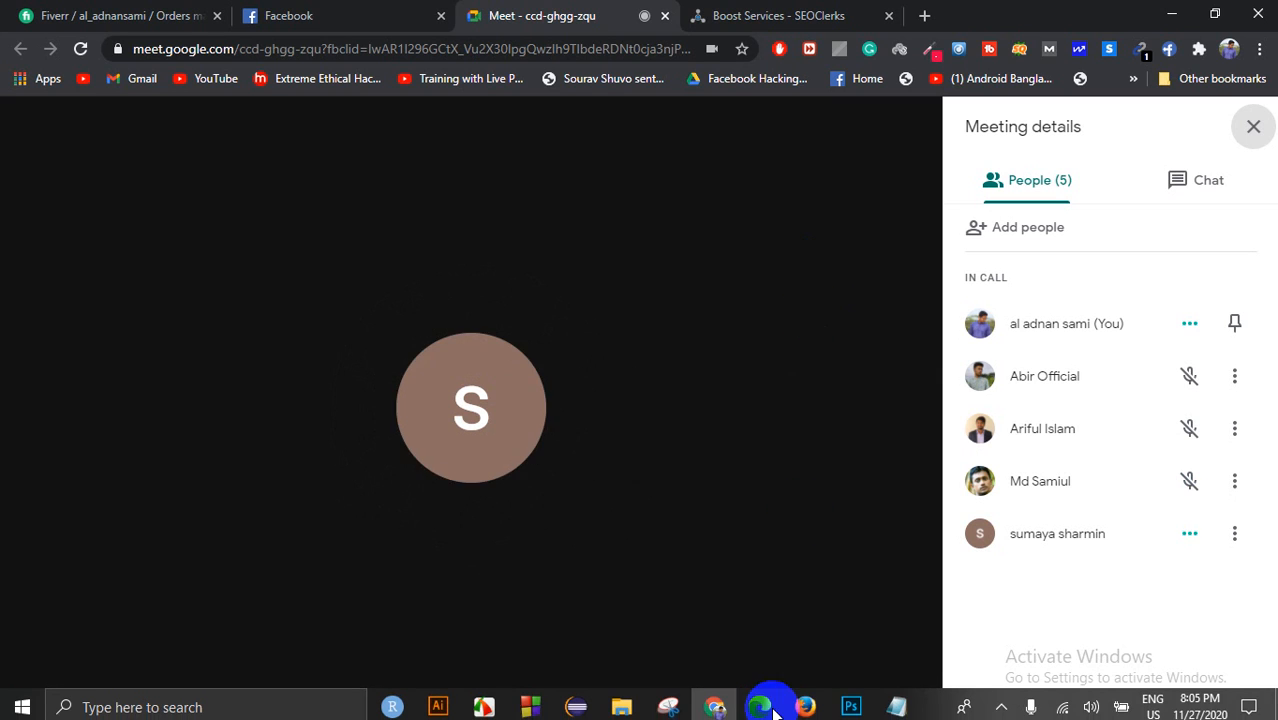
click(851, 701)
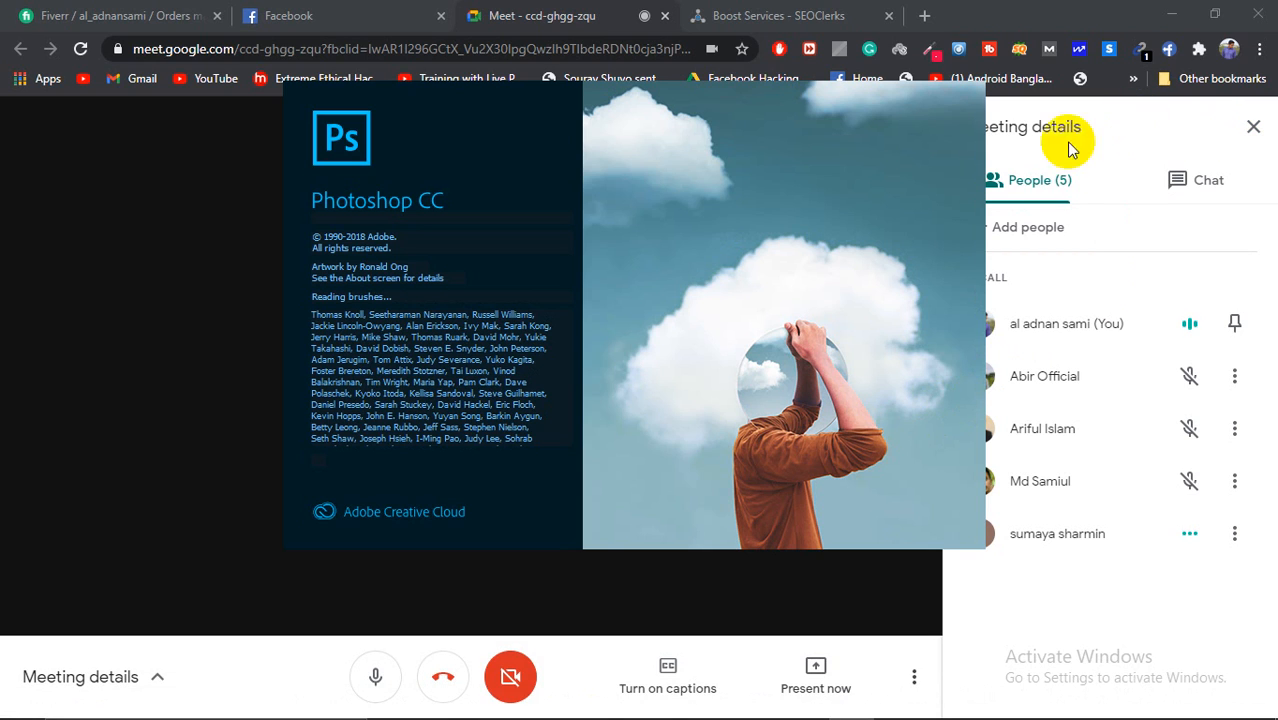
click(189, 425)
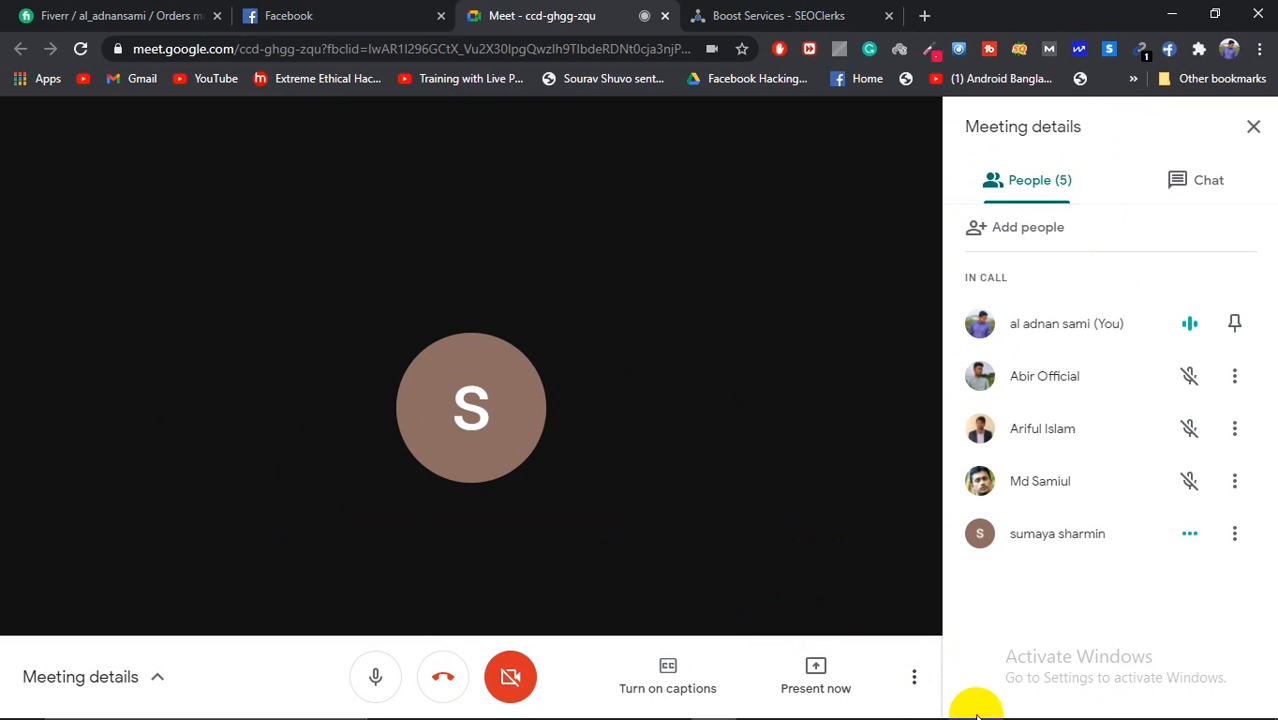
mouse_move(976, 716)
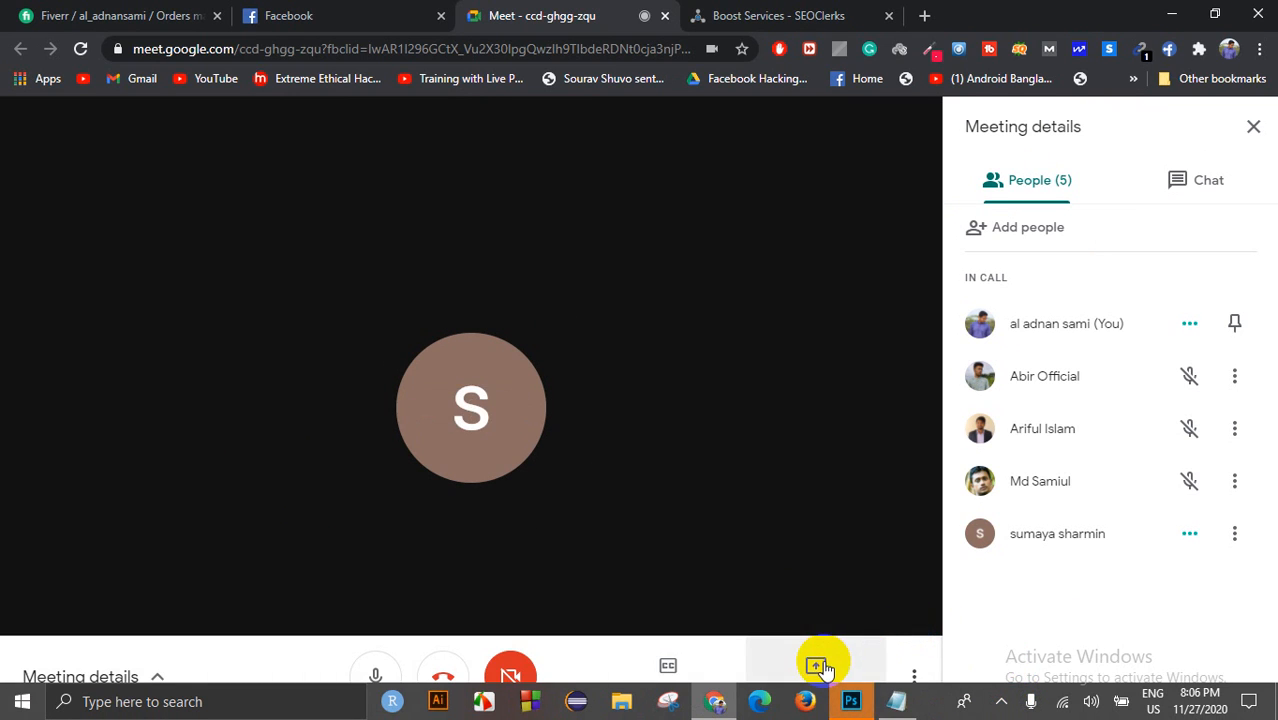
click(818, 666)
Step: Share the entire screen with the call and dismiss the sharing notice
click(793, 522)
click(556, 308)
click(806, 452)
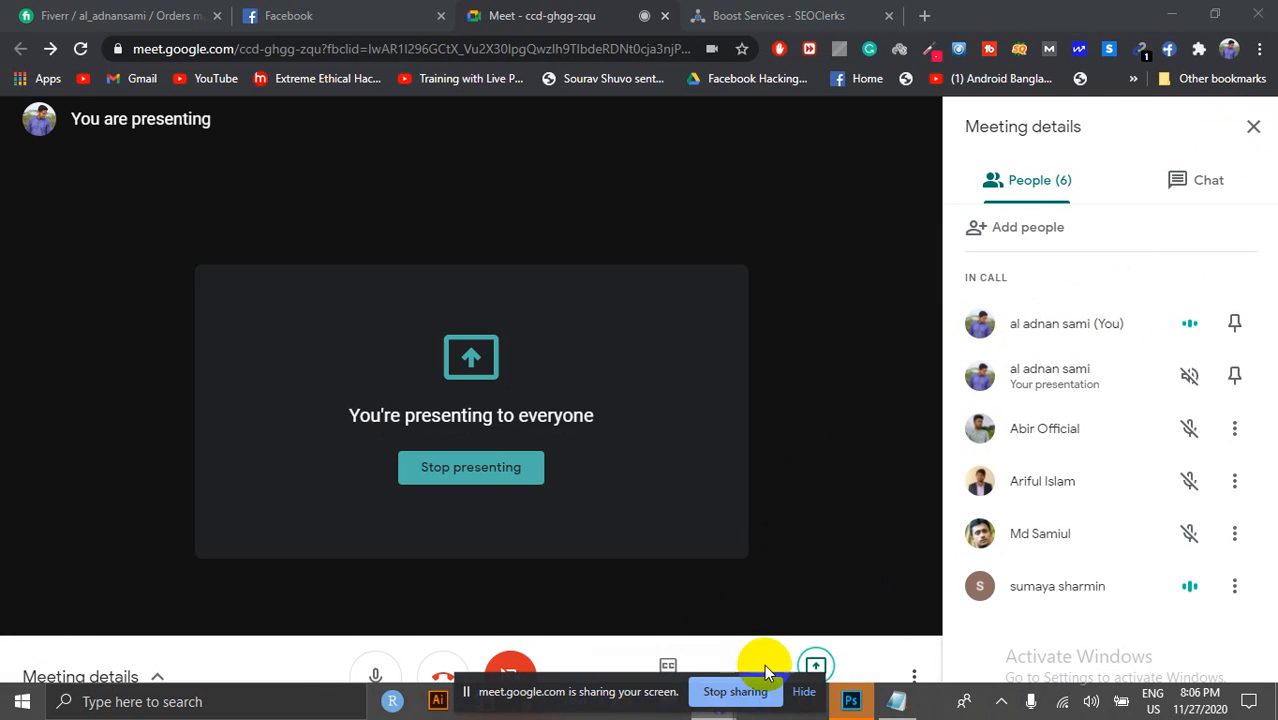
click(805, 692)
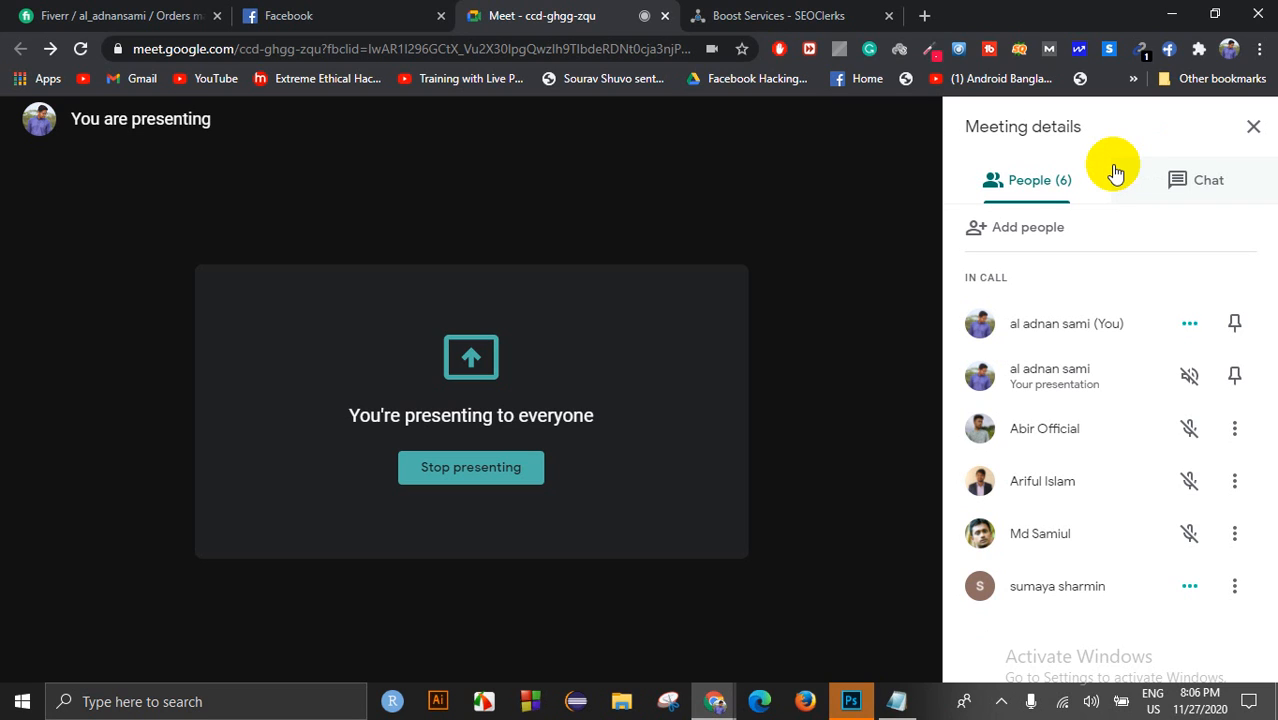
Step: Close the meeting details panel and show the list of people in the call
click(1243, 128)
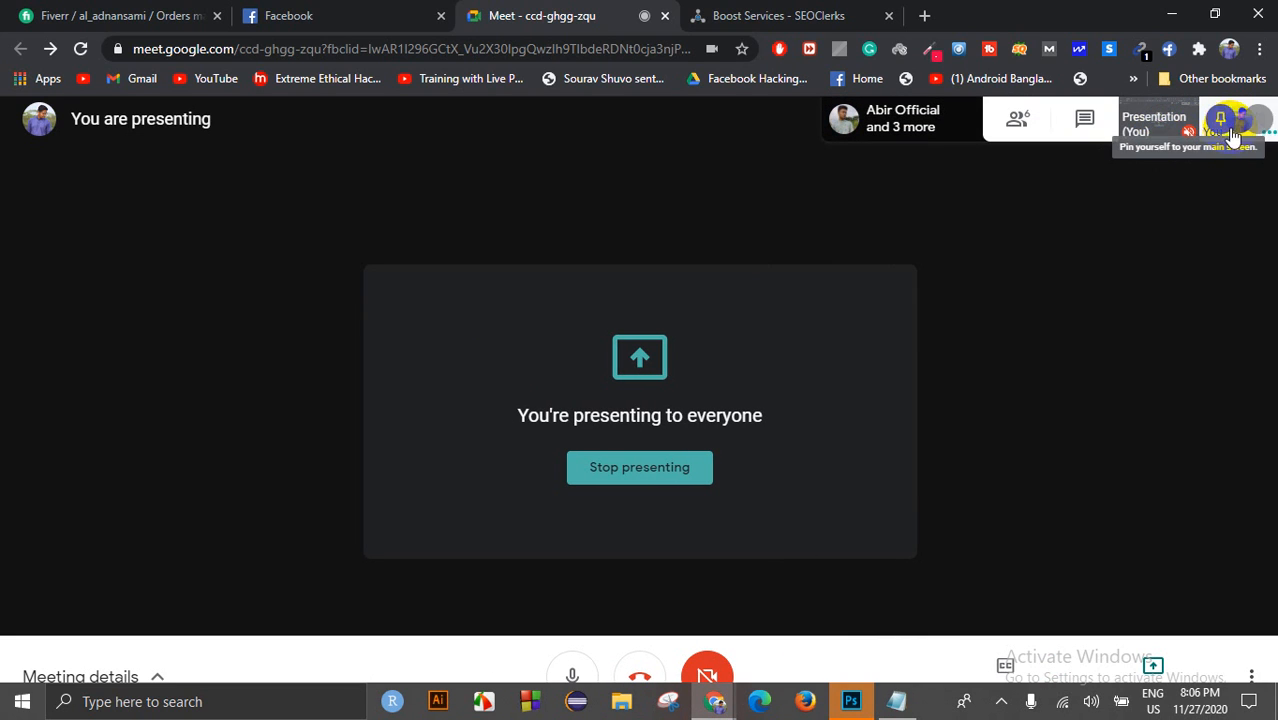
click(1018, 120)
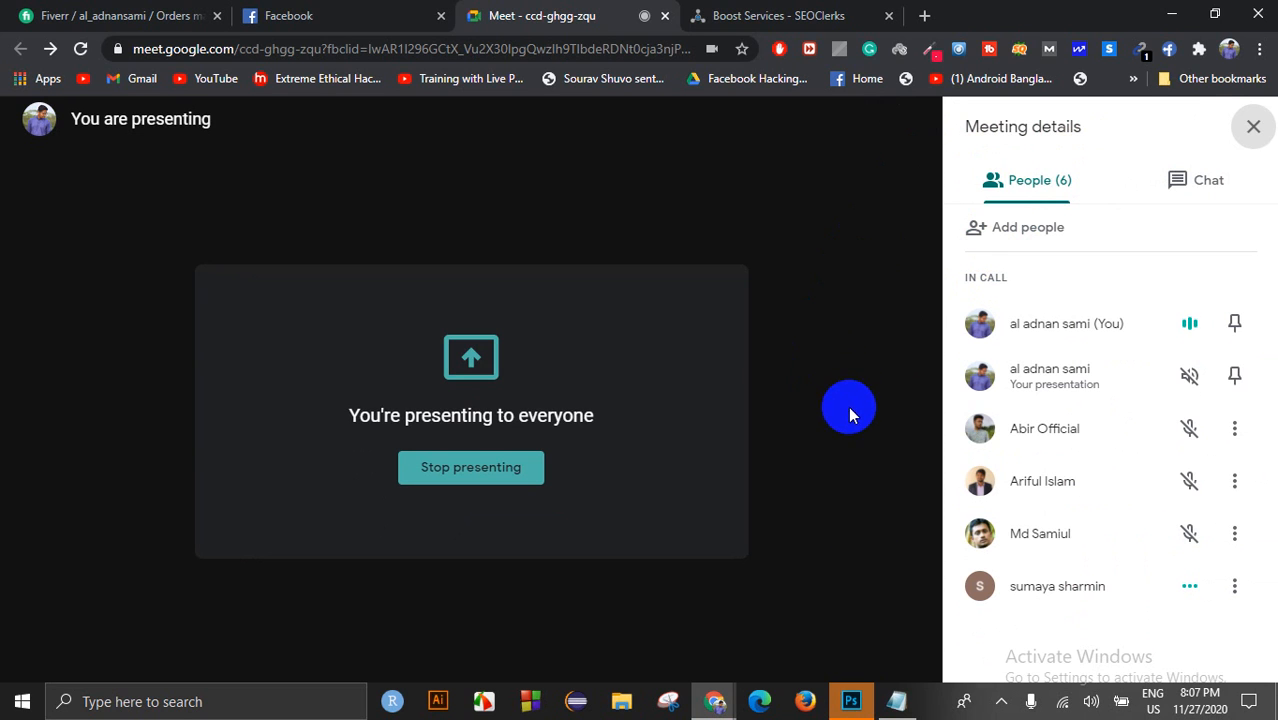
click(621, 703)
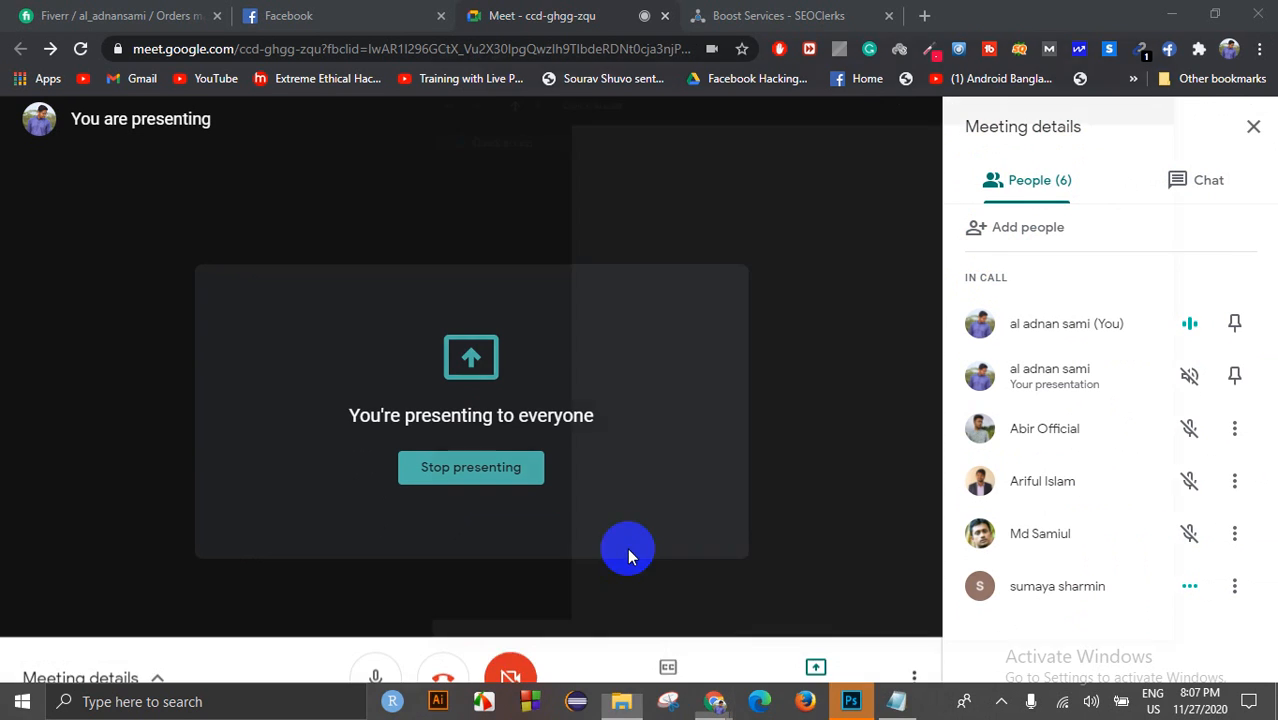
Step: Browse to SOFTWARE (I:) > Desktop > hackza free and open GD-Adobe-Photoshop.pdf
scroll(495, 414, up, 2)
click(499, 168)
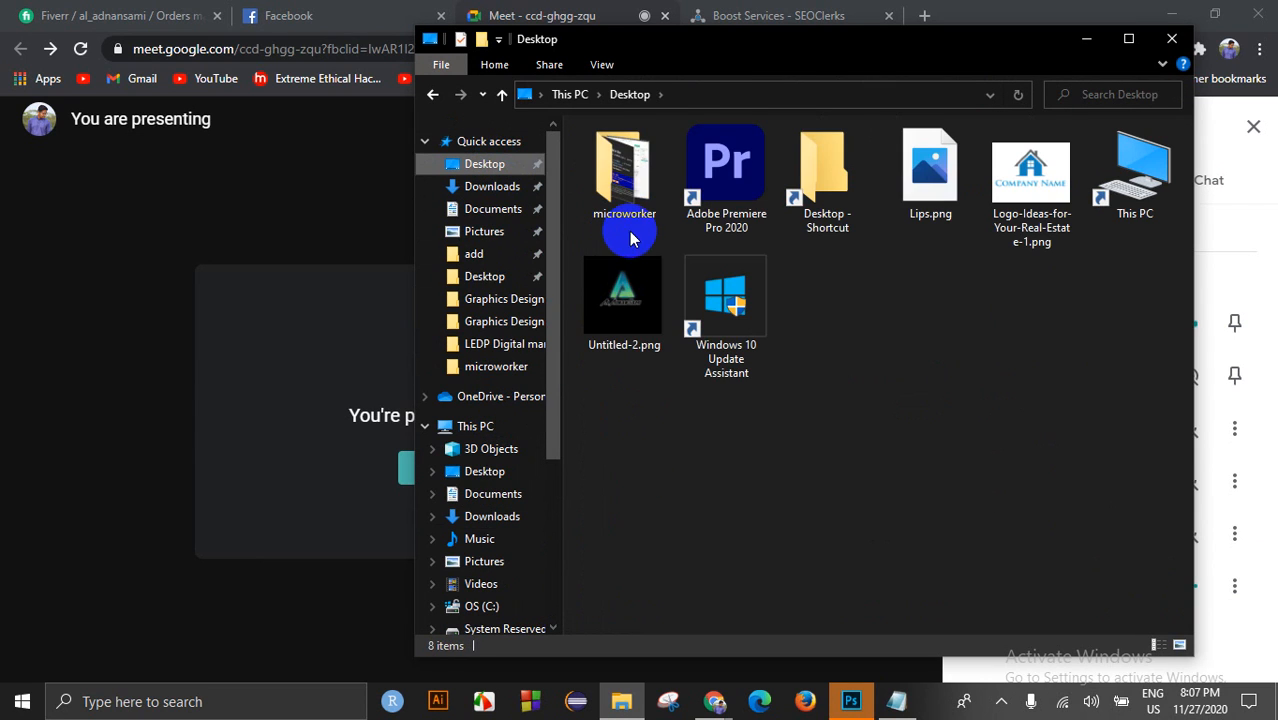
click(493, 299)
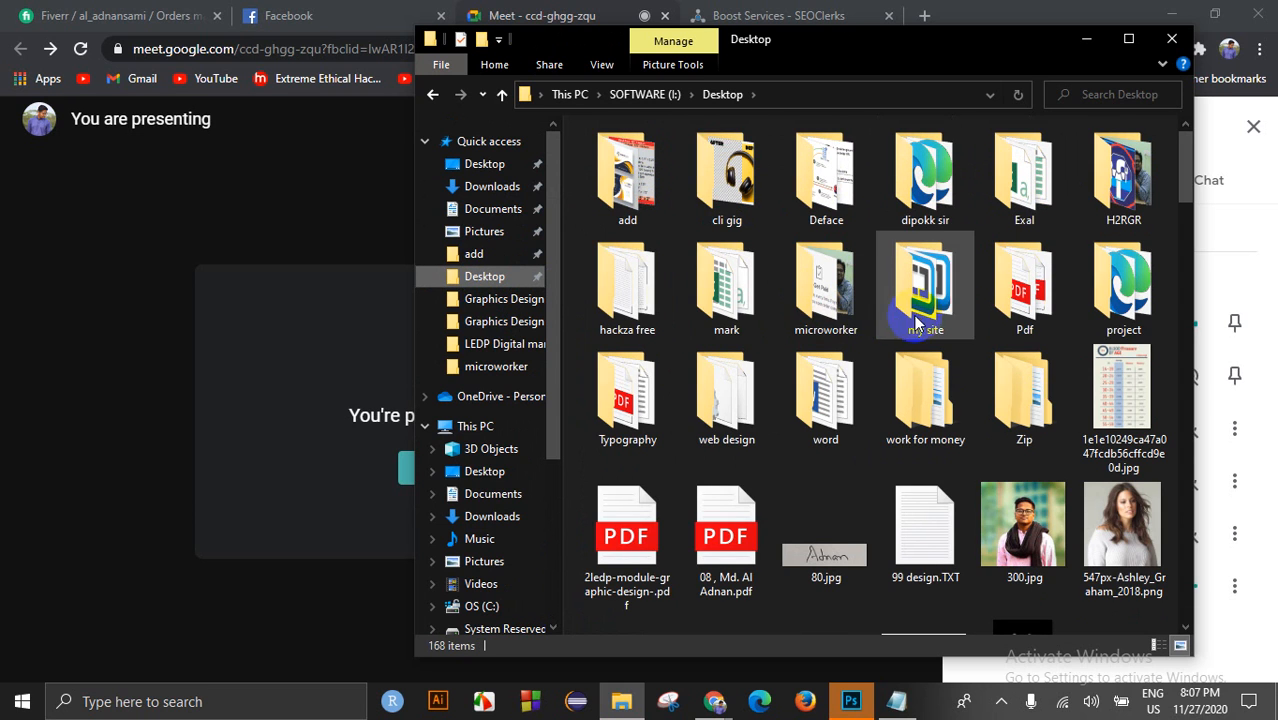
double_click(628, 310)
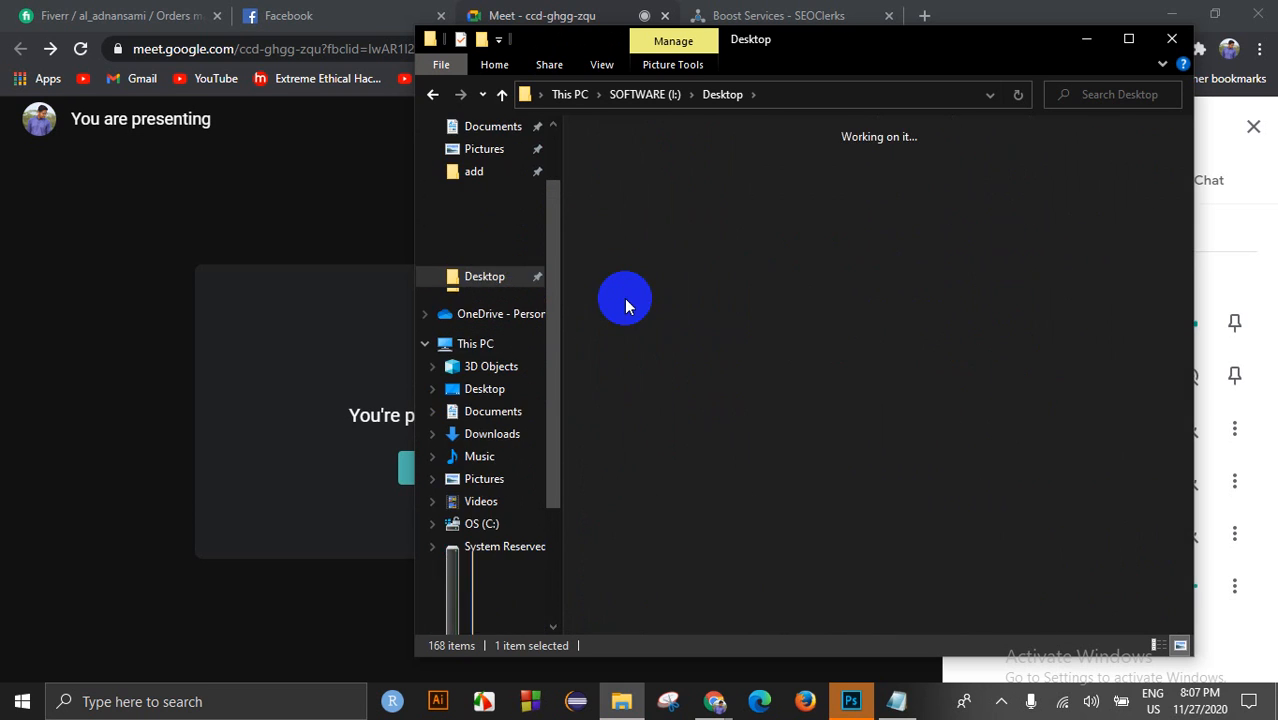
scroll(1043, 340, down, 6)
scroll(1041, 342, down, 3)
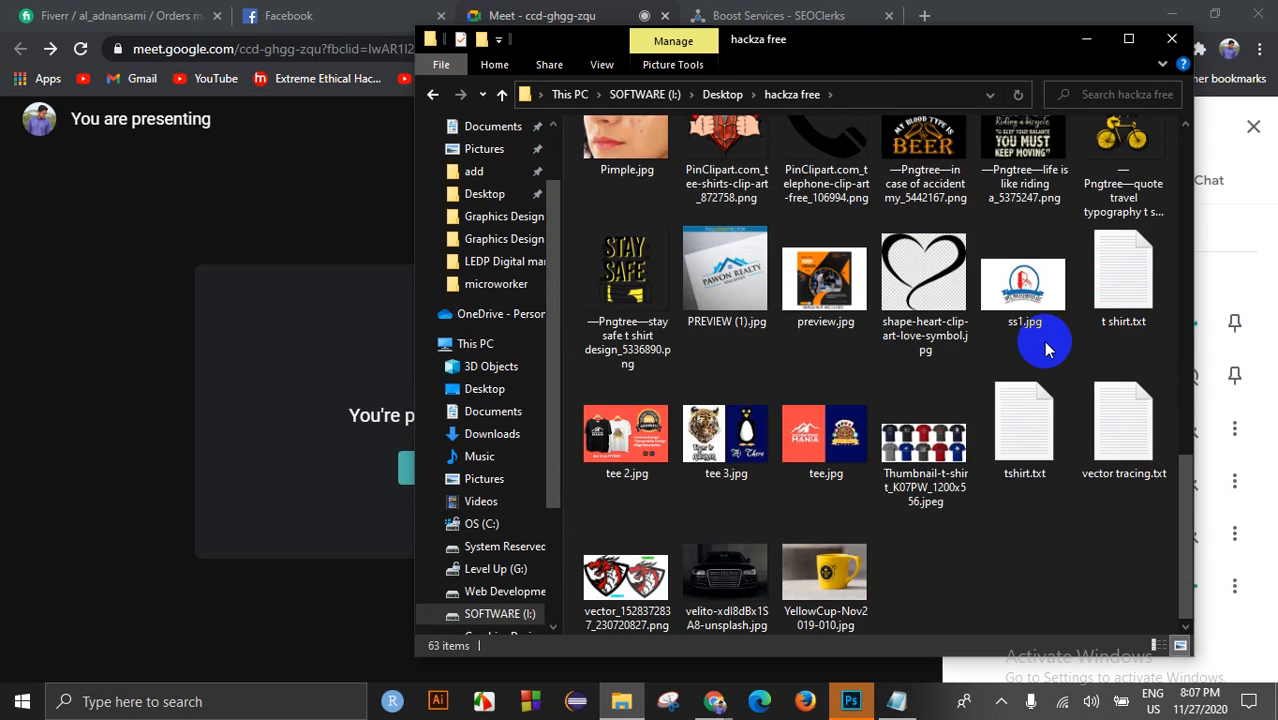
scroll(1000, 338, up, 10)
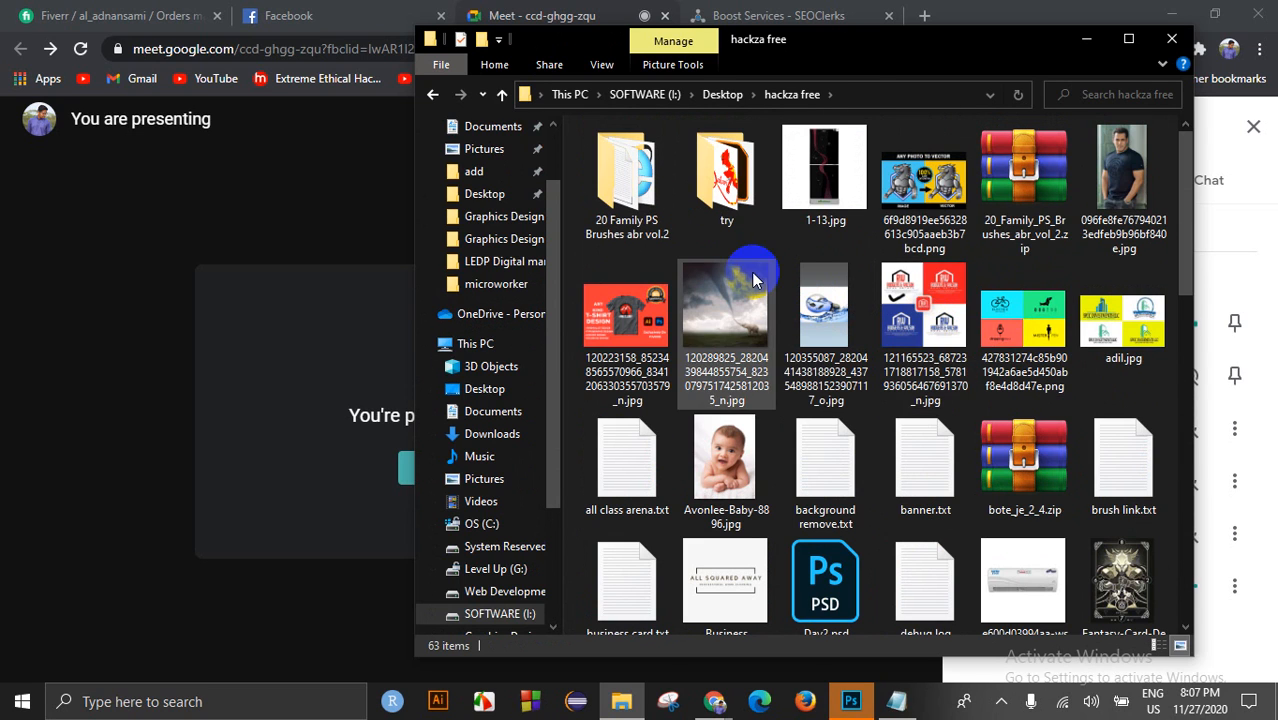
scroll(1000, 335, down, 5)
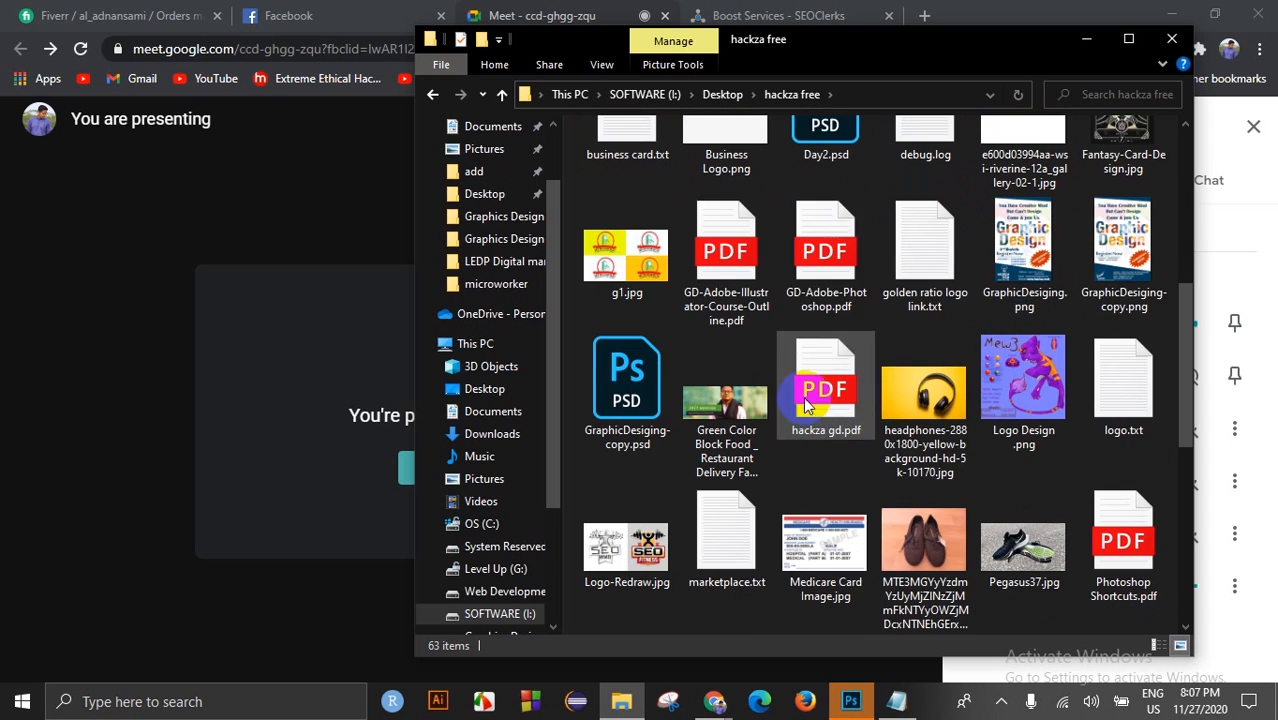
click(822, 270)
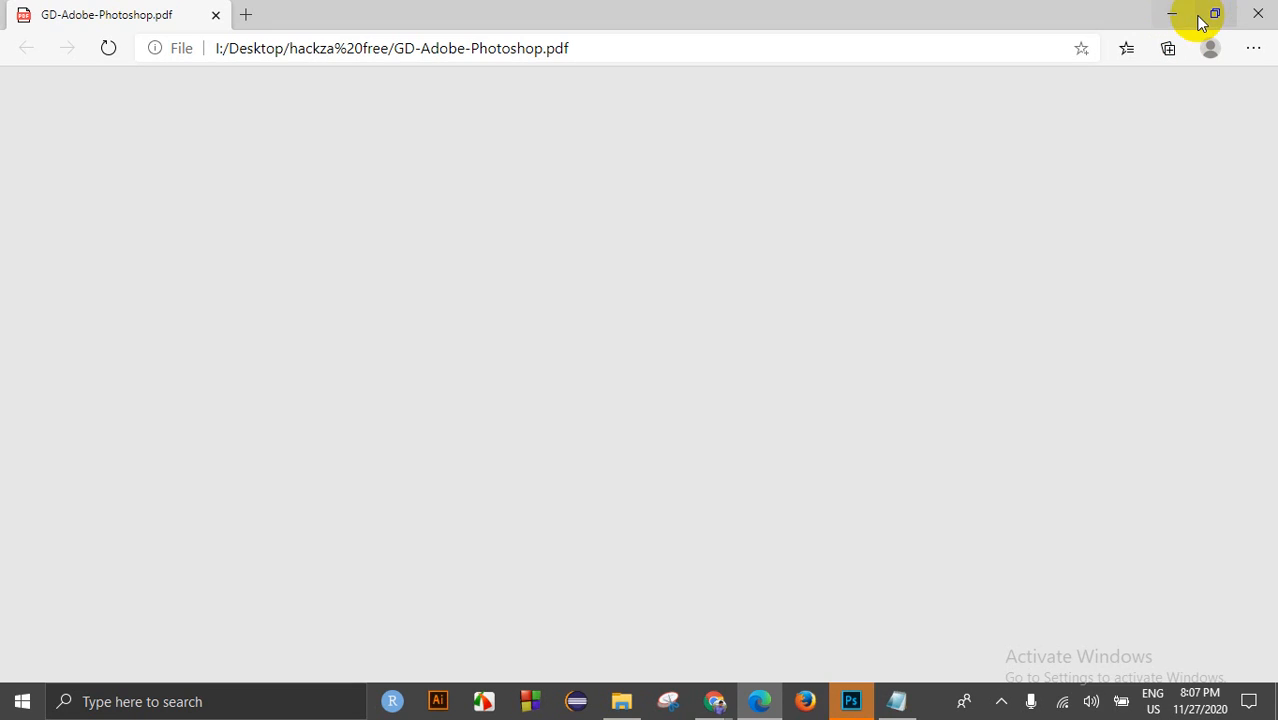
Step: Close File Explorer and bring the course PDF back to the front
click(1174, 15)
click(1187, 37)
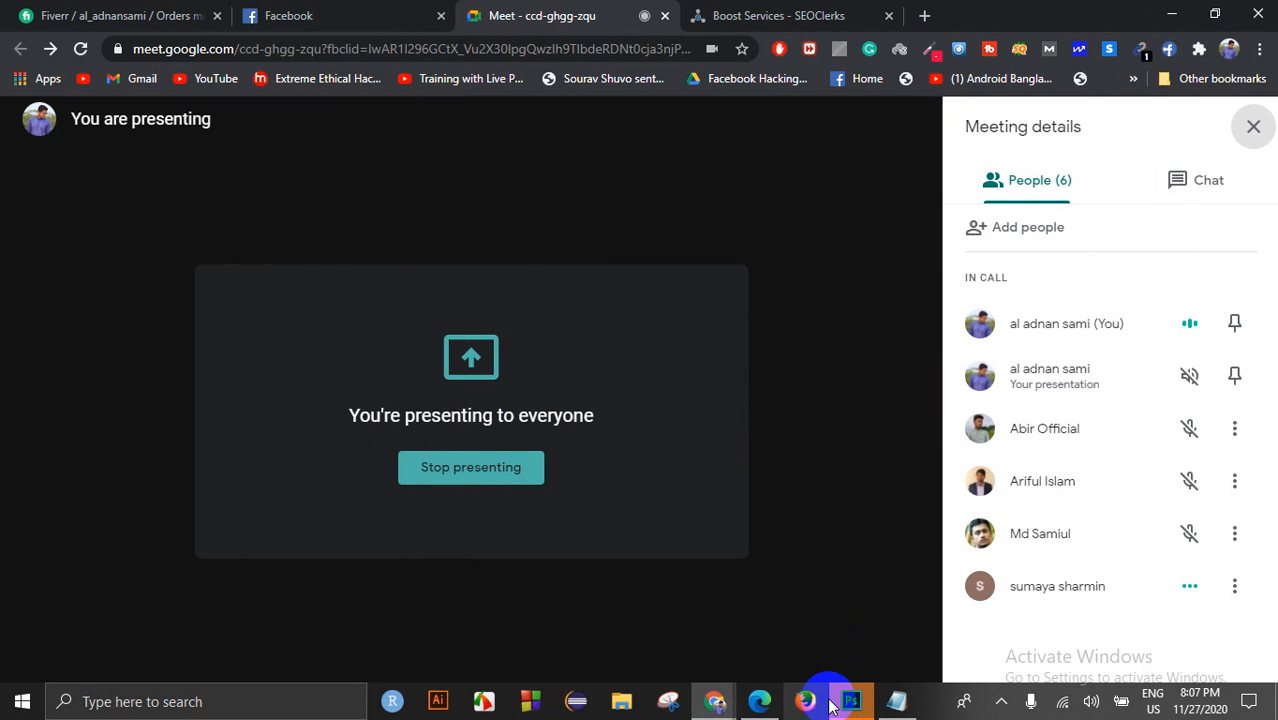
click(783, 700)
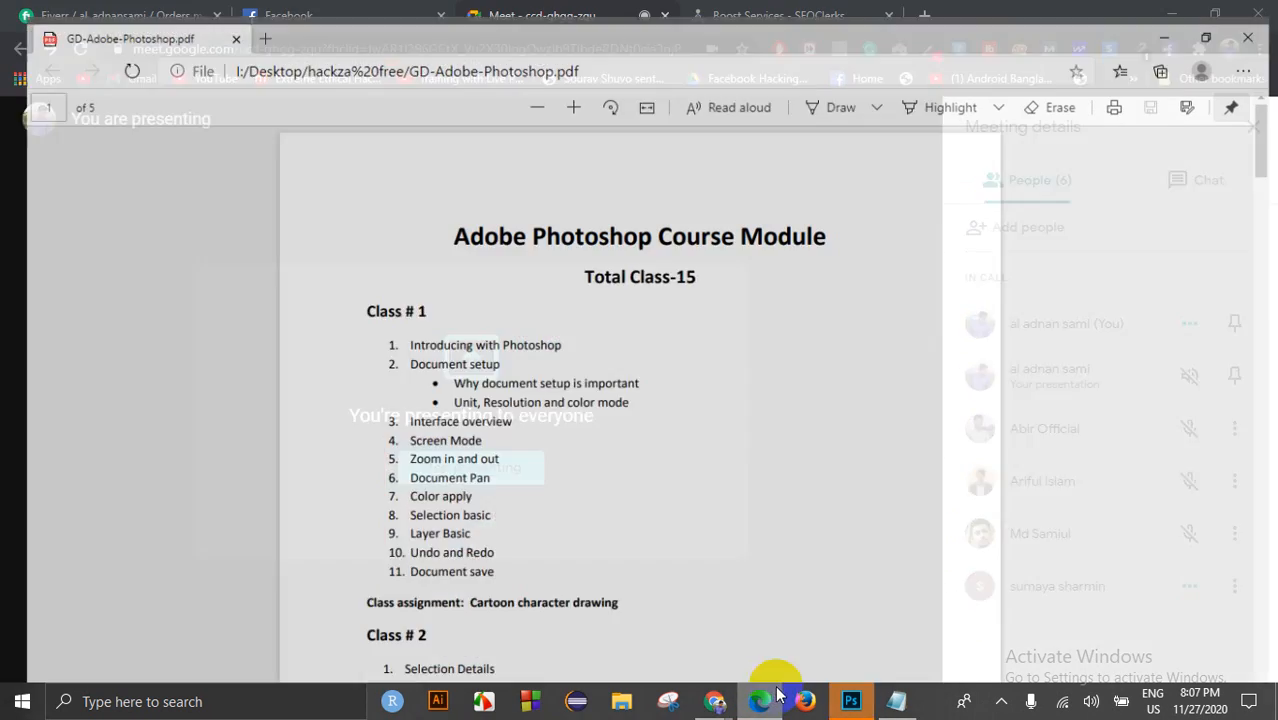
scroll(685, 366, down, 6)
scroll(682, 379, up, 6)
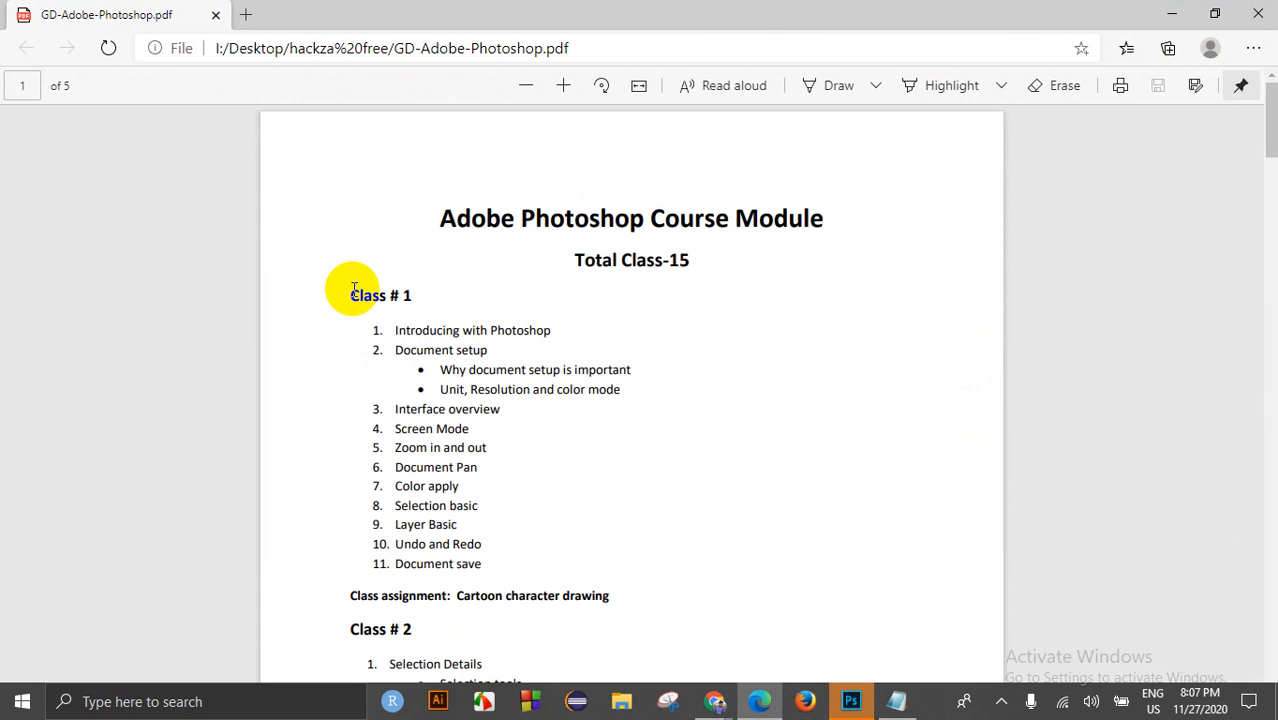
Step: Highlight the Class # 1 topics through Selection basic and the Class # 2 assignment
drag(350, 290, 513, 489)
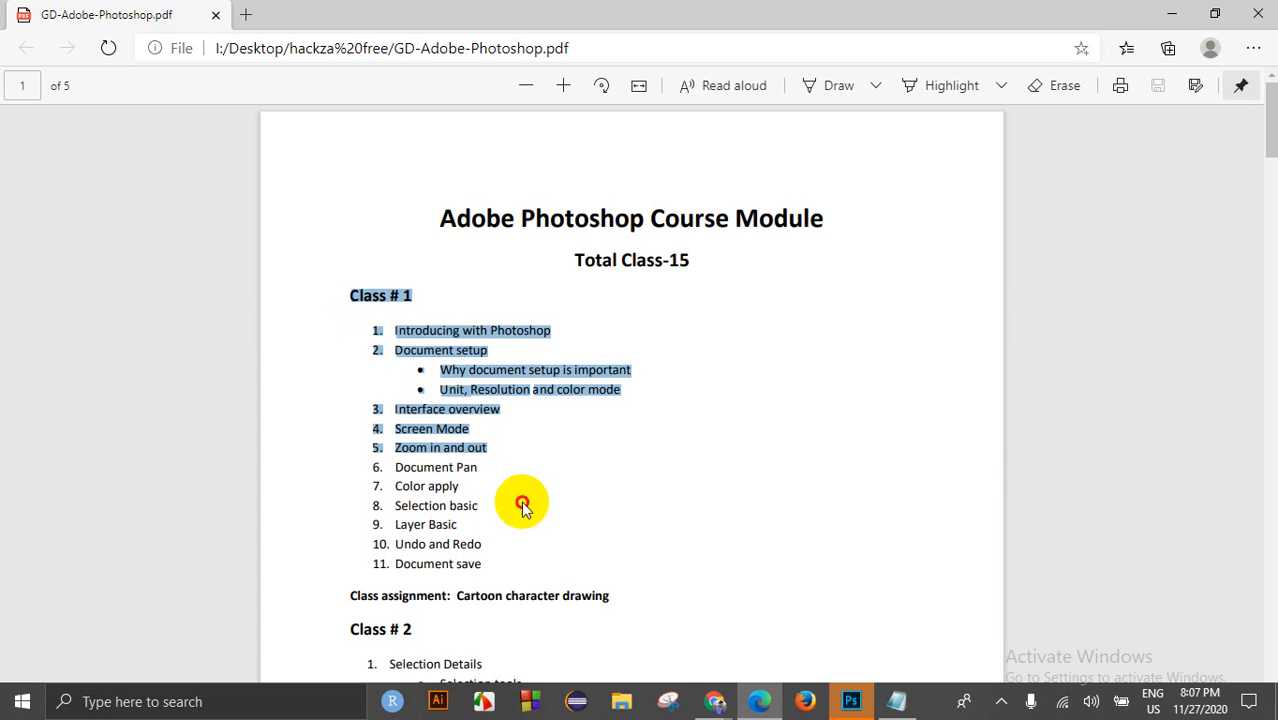
click(513, 489)
mouse_move(613, 597)
mouse_down()
mouse_move(374, 474)
mouse_move(354, 334)
mouse_move(366, 310)
mouse_move(336, 304)
mouse_up()
click(345, 302)
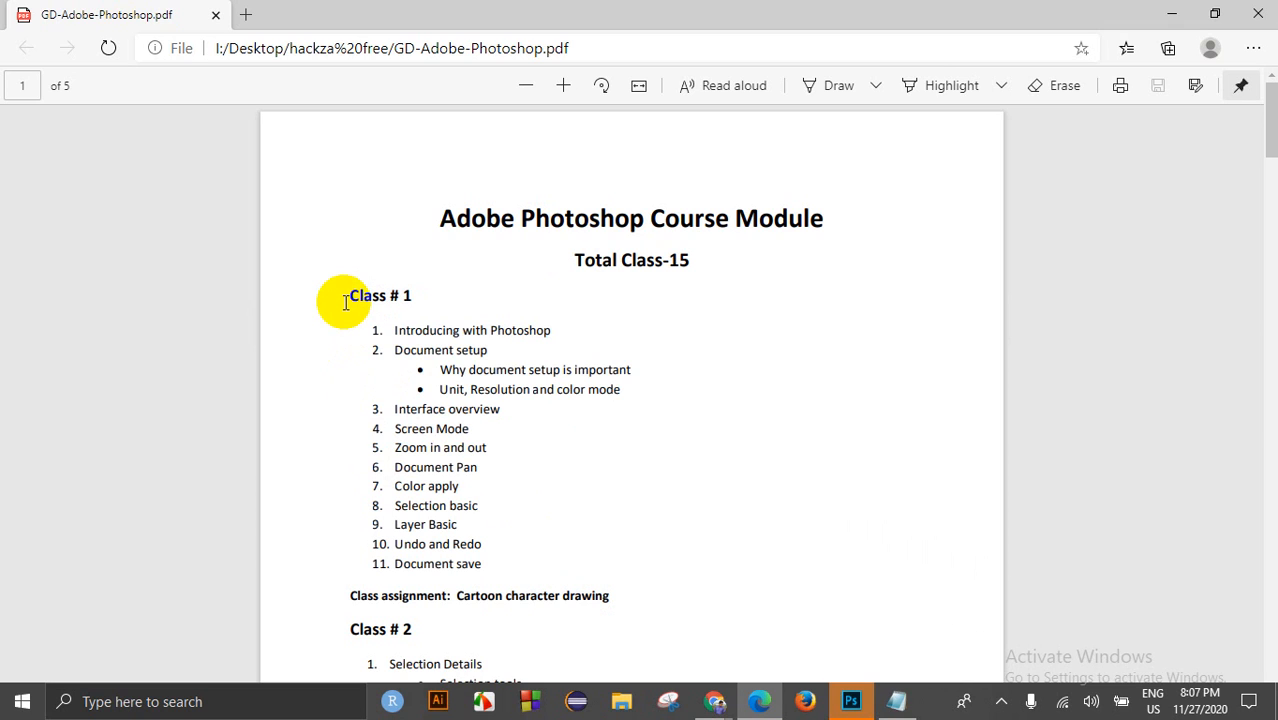
mouse_move(345, 293)
mouse_down()
mouse_move(556, 551)
mouse_move(474, 582)
mouse_move(651, 591)
mouse_up()
scroll(651, 591, down, 3)
drag(465, 566, 671, 558)
click(724, 565)
click(671, 558)
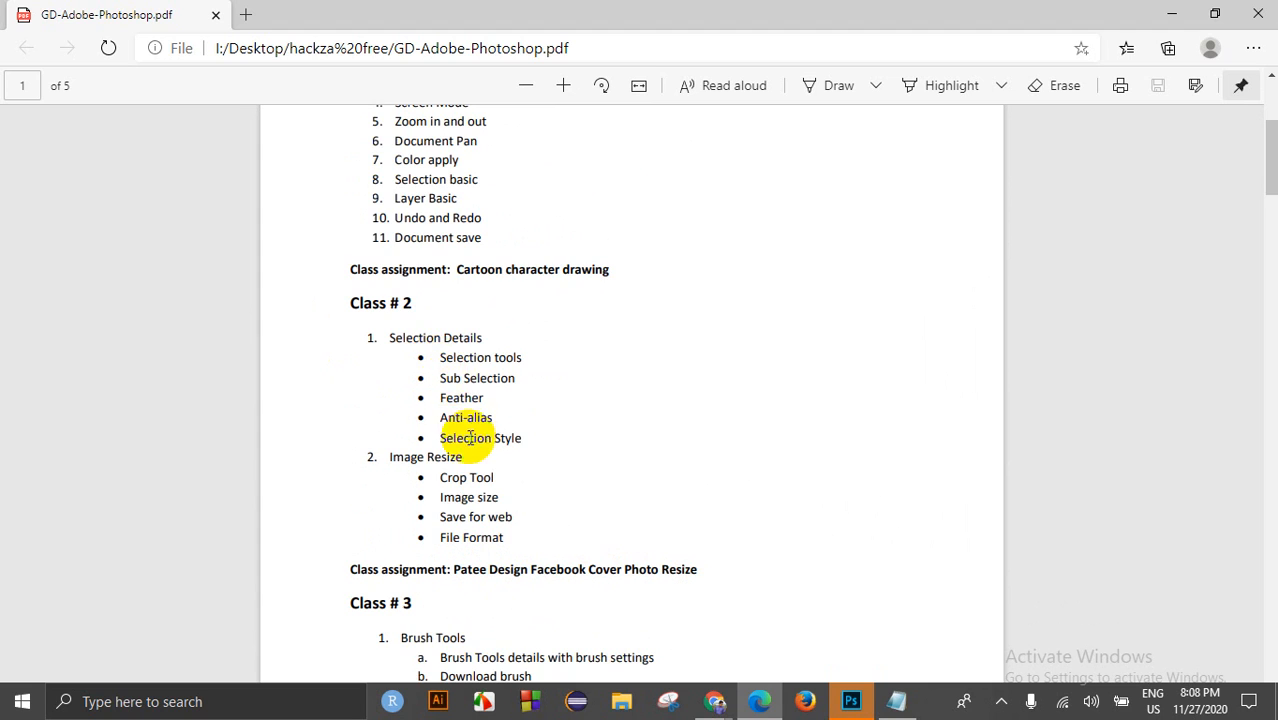
Step: Highlight Image Retouching, the Class # 4 block and the Clipping assignment line
scroll(468, 445, down, 3)
drag(453, 405, 571, 415)
scroll(571, 418, down, 2)
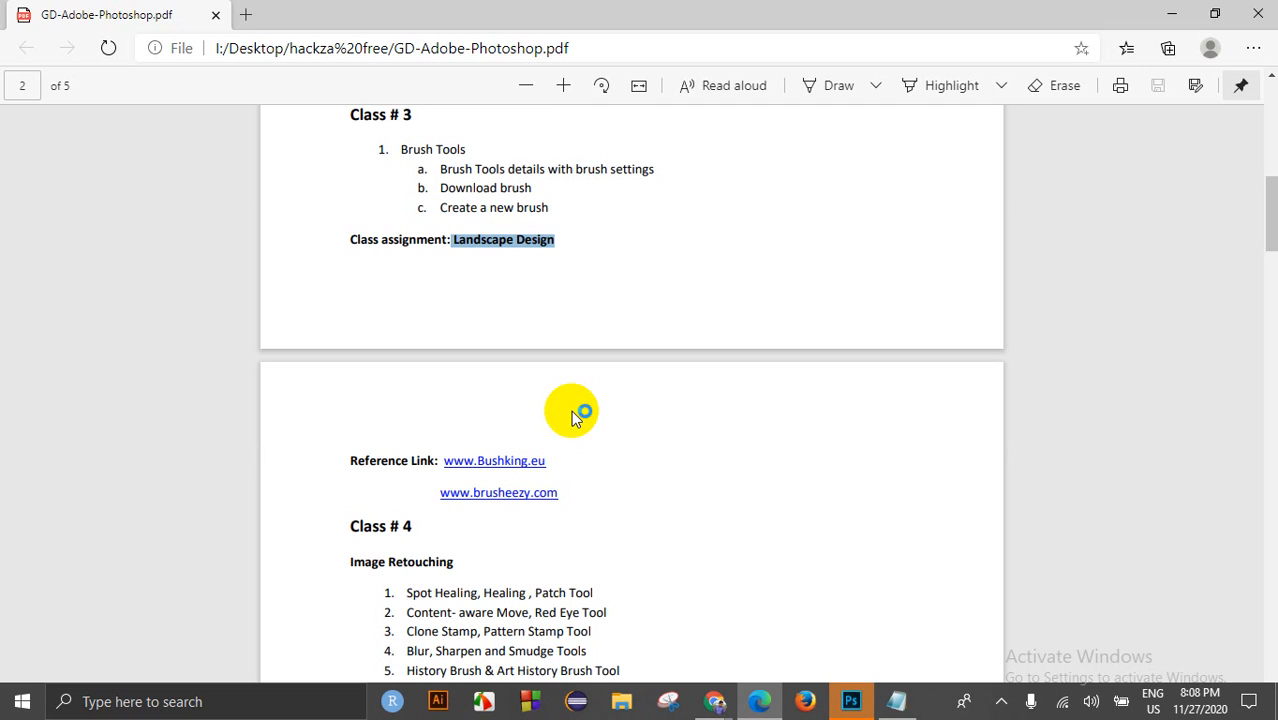
scroll(573, 414, down, 3)
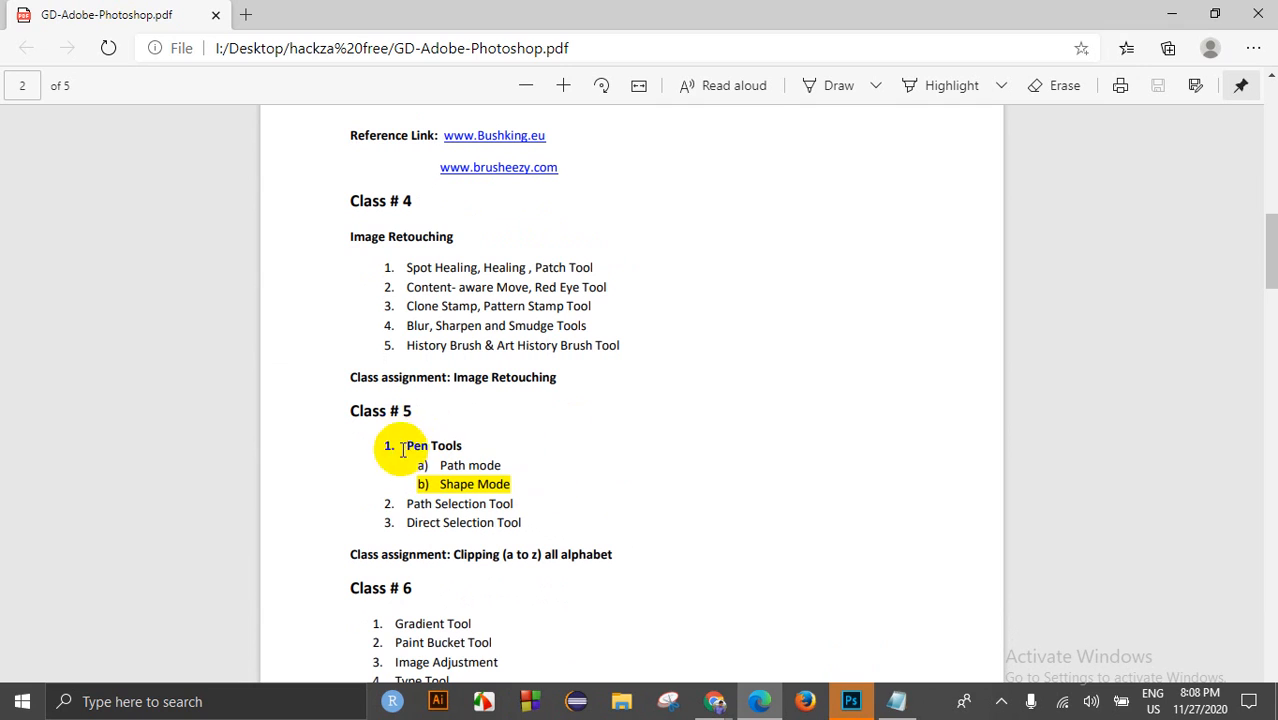
mouse_move(455, 381)
mouse_down()
mouse_move(522, 374)
mouse_move(582, 396)
mouse_move(377, 294)
mouse_move(371, 228)
mouse_up()
click(563, 387)
click(493, 347)
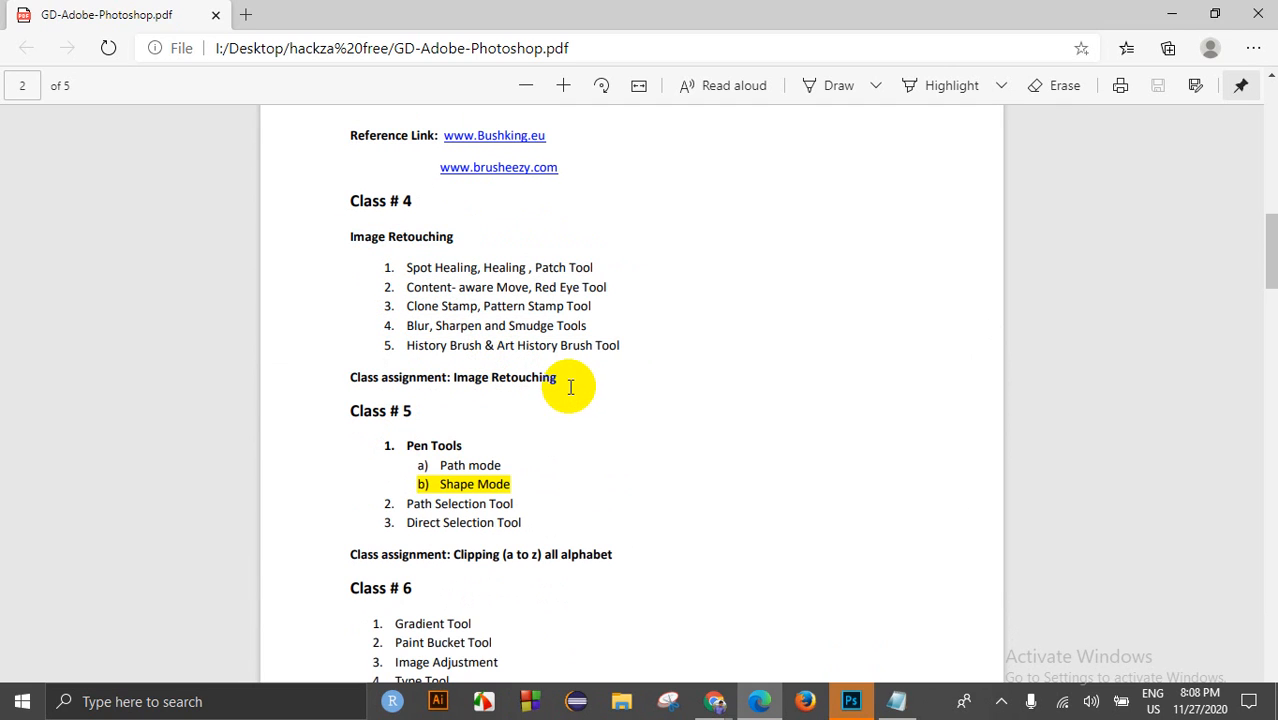
drag(563, 376, 308, 188)
click(536, 366)
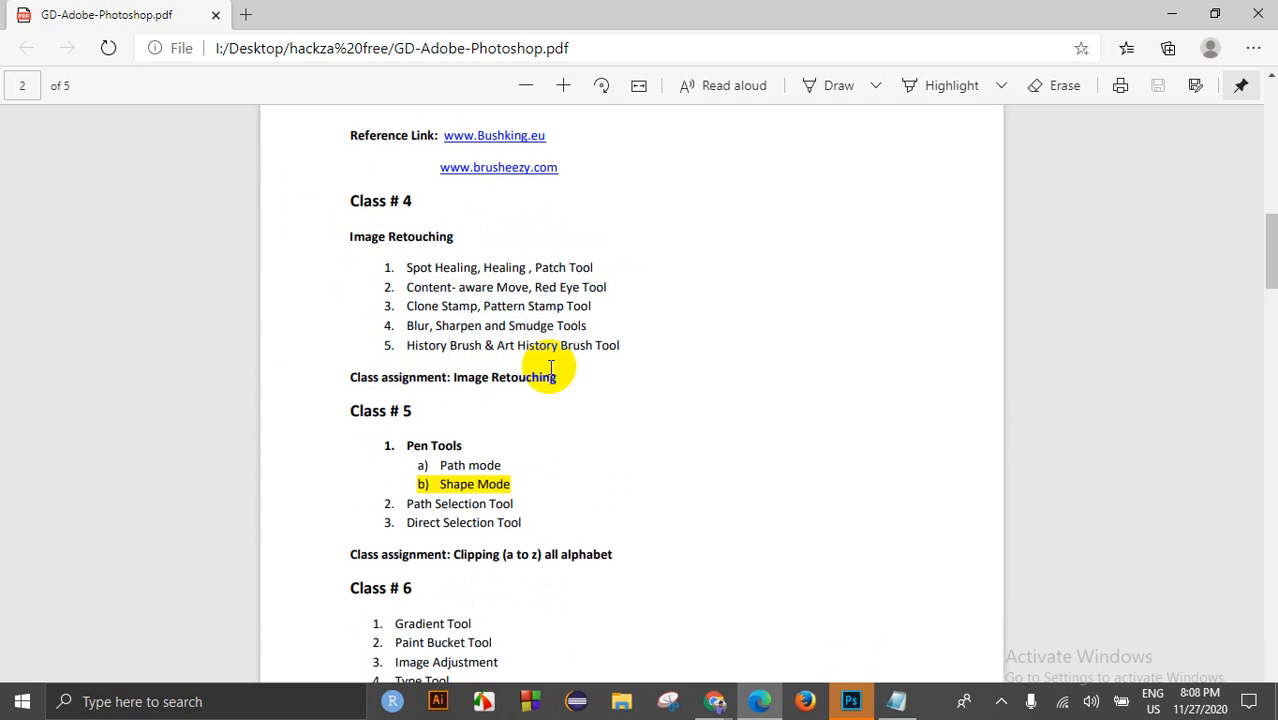
scroll(566, 399, down, 3)
drag(454, 391, 578, 391)
click(536, 391)
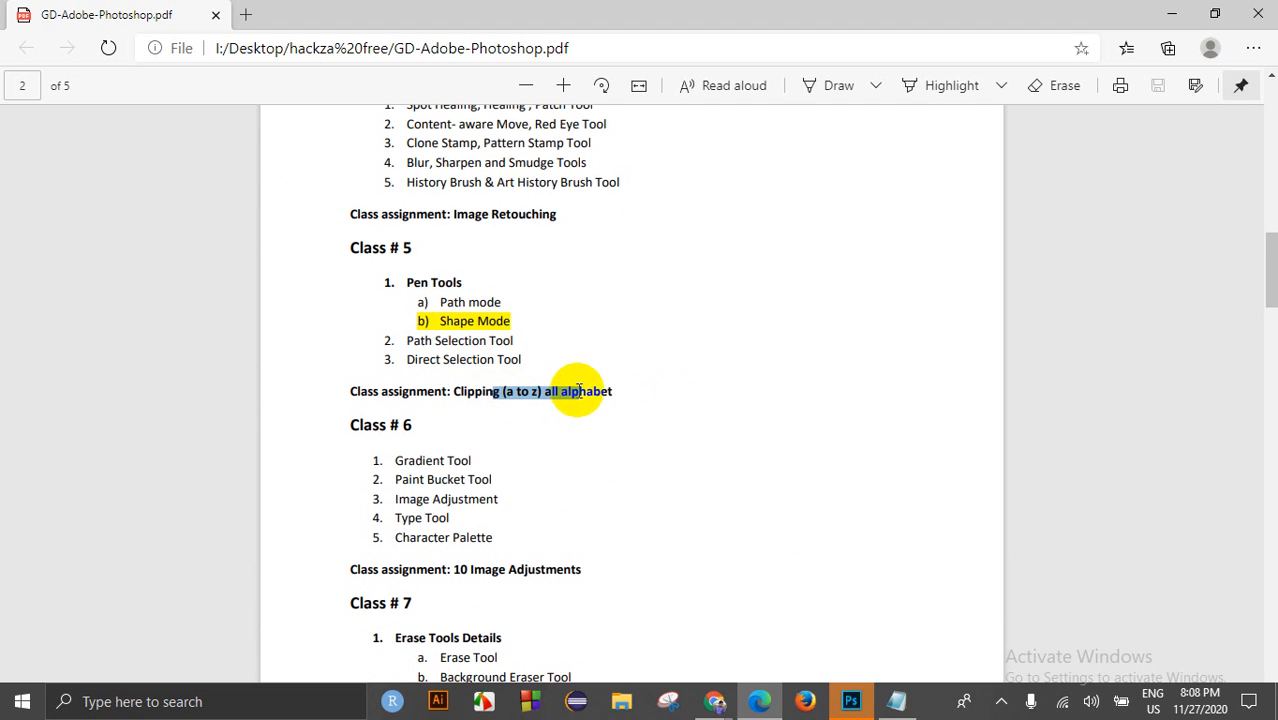
Step: Skim the rest of the outline, minimize the PDF and admit the waiting guest
scroll(531, 519, down, 2)
scroll(531, 519, down, 18)
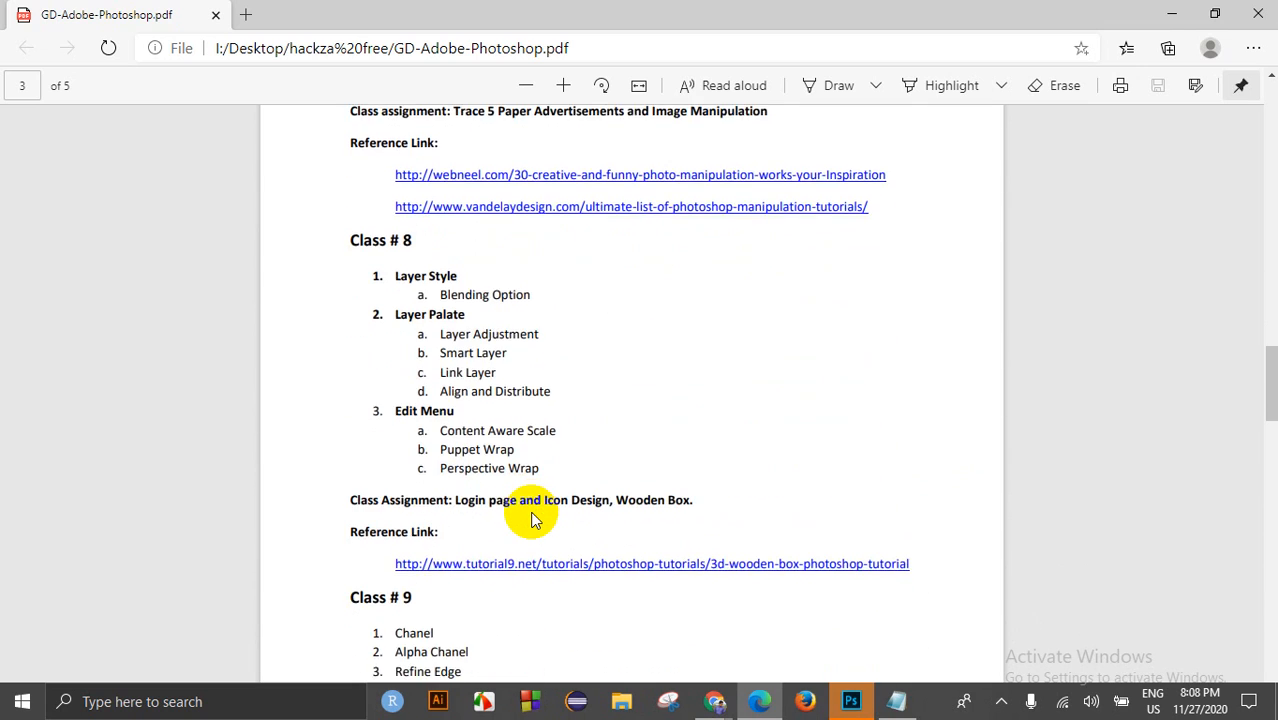
scroll(531, 519, down, 15)
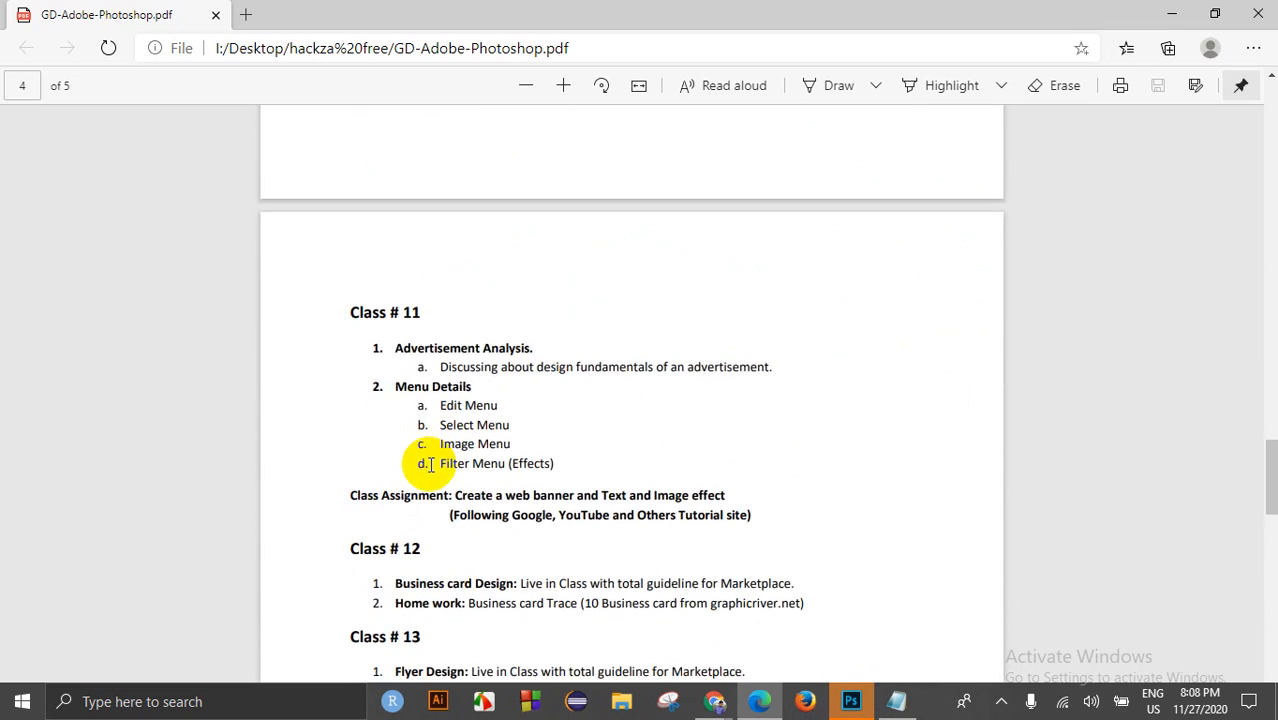
scroll(436, 463, down, 3)
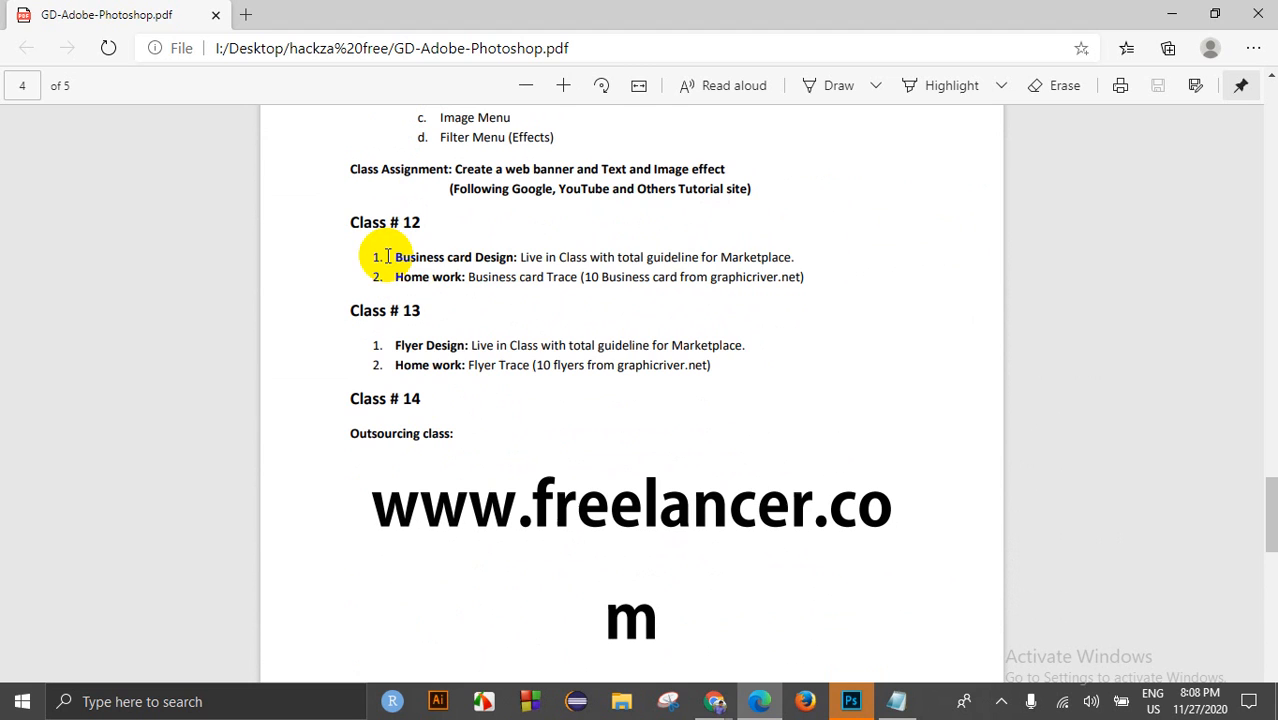
drag(380, 257, 587, 323)
drag(394, 345, 662, 372)
scroll(502, 420, down, 3)
scroll(502, 416, up, 9)
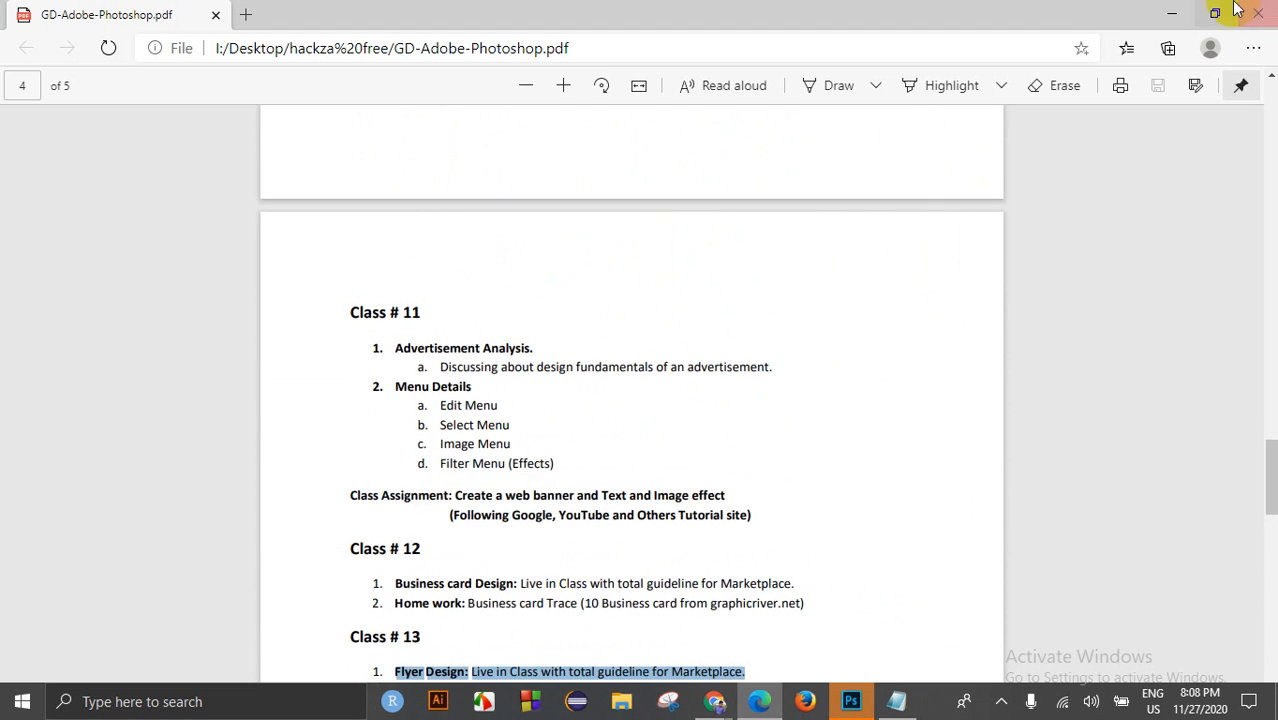
scroll(469, 352, up, 17)
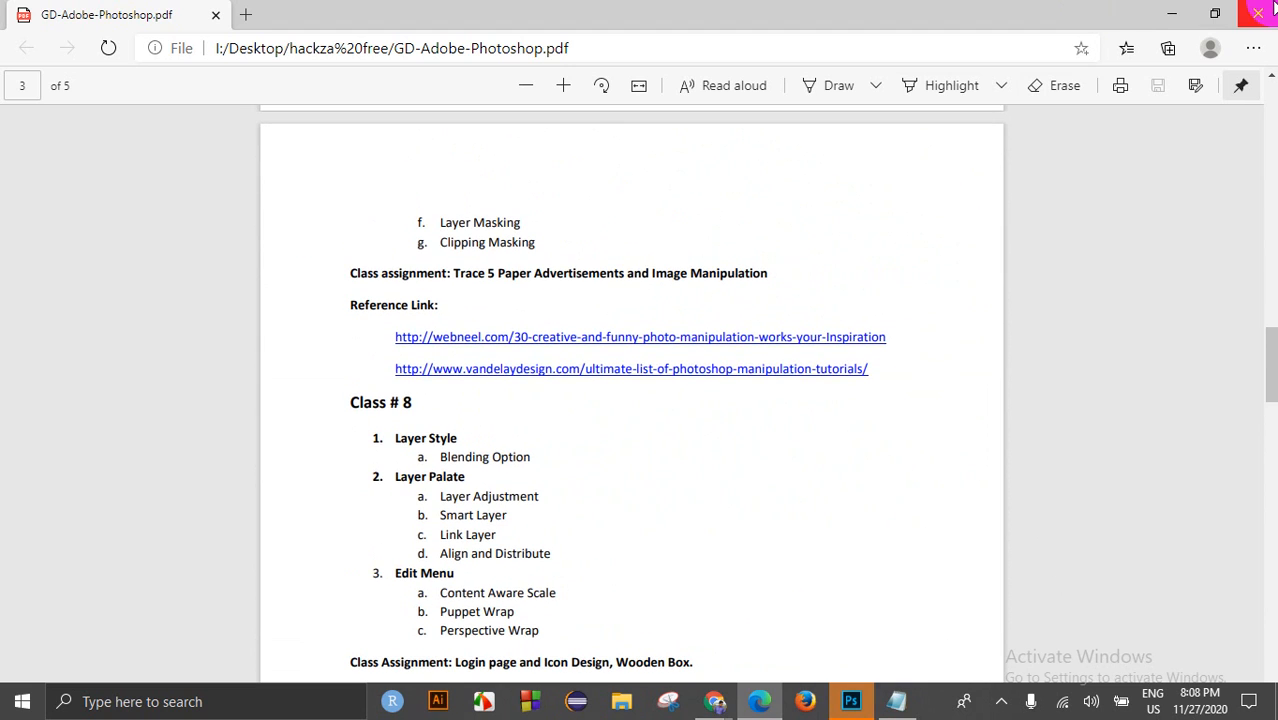
click(1172, 13)
click(838, 222)
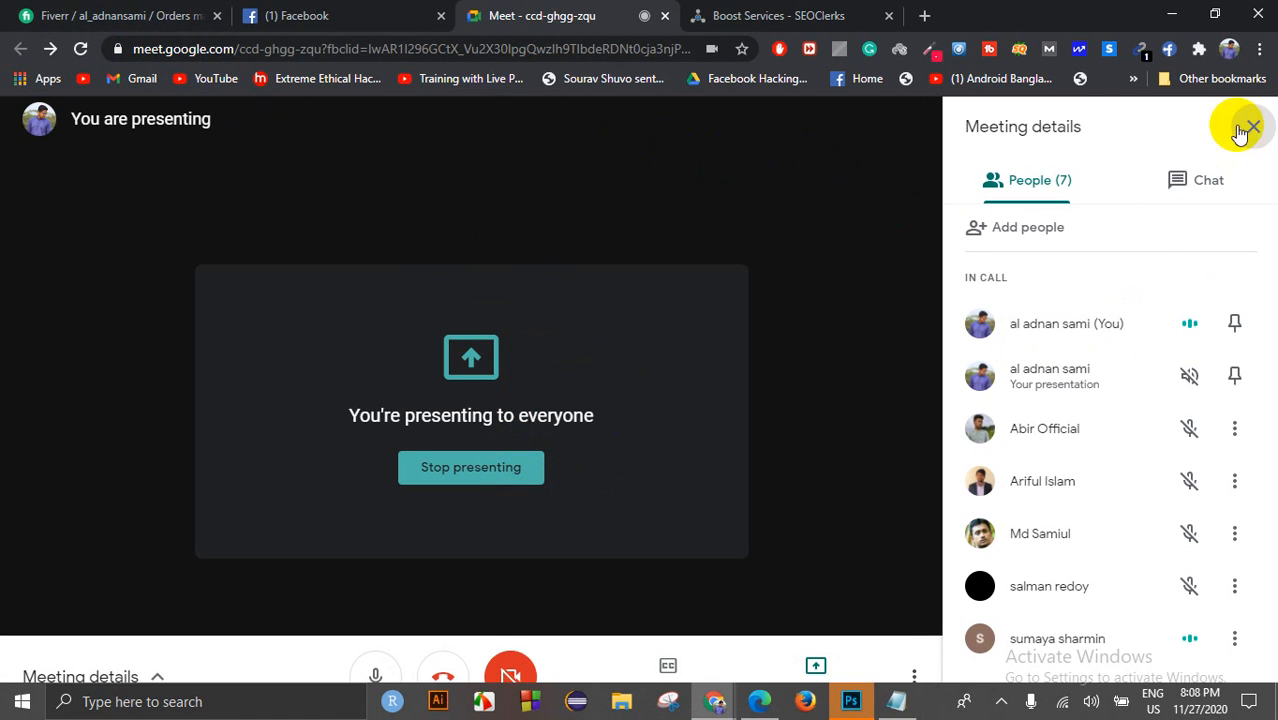
click(140, 15)
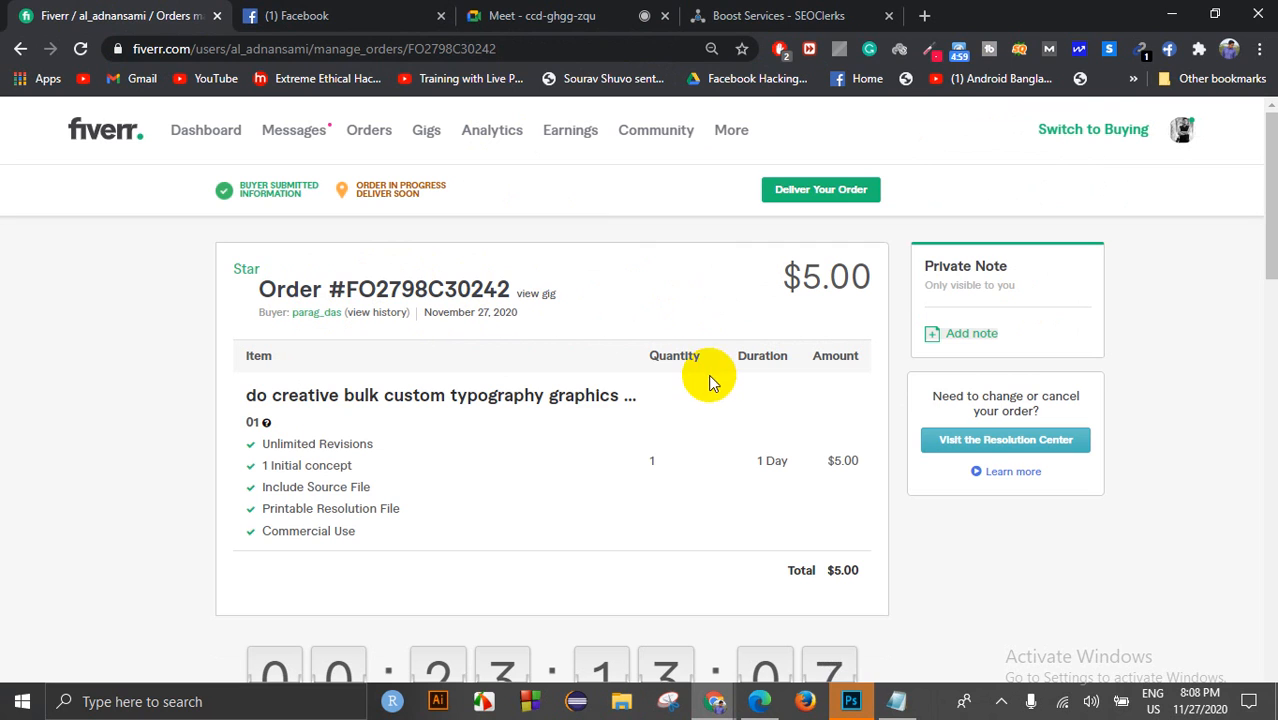
drag(1272, 233, 1271, 236)
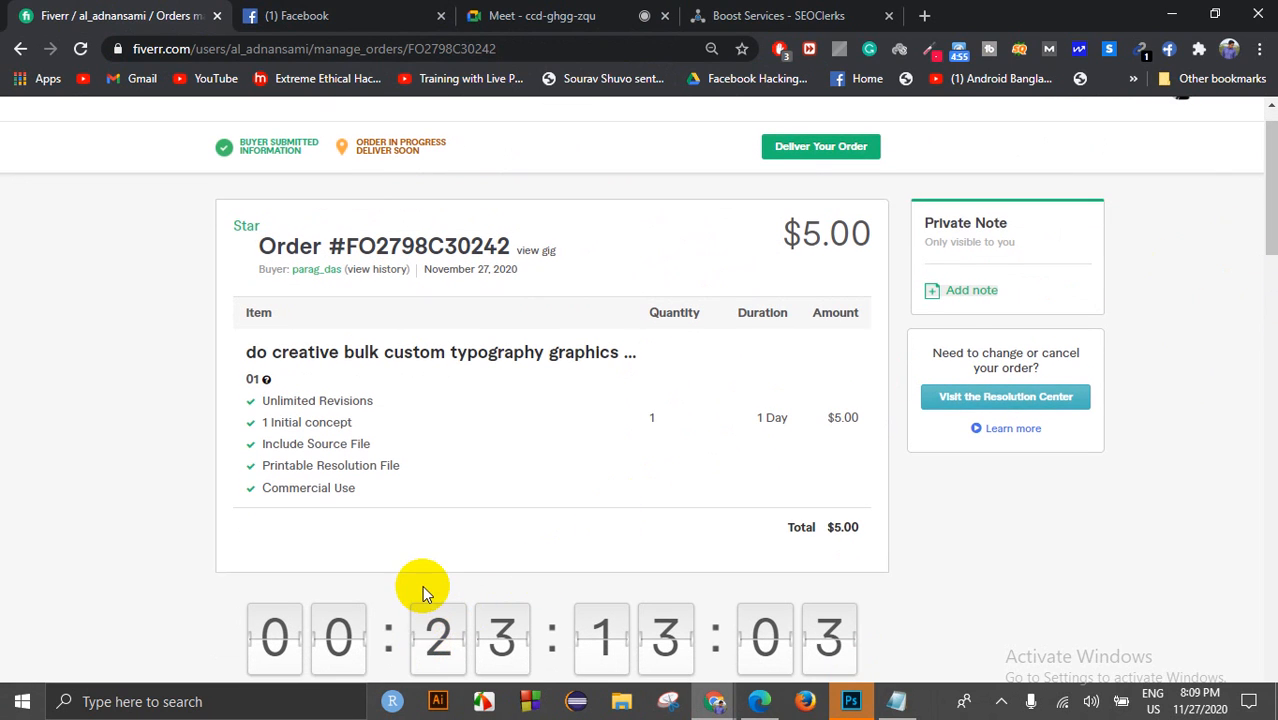
scroll(422, 585, up, 1)
scroll(407, 519, down, 2)
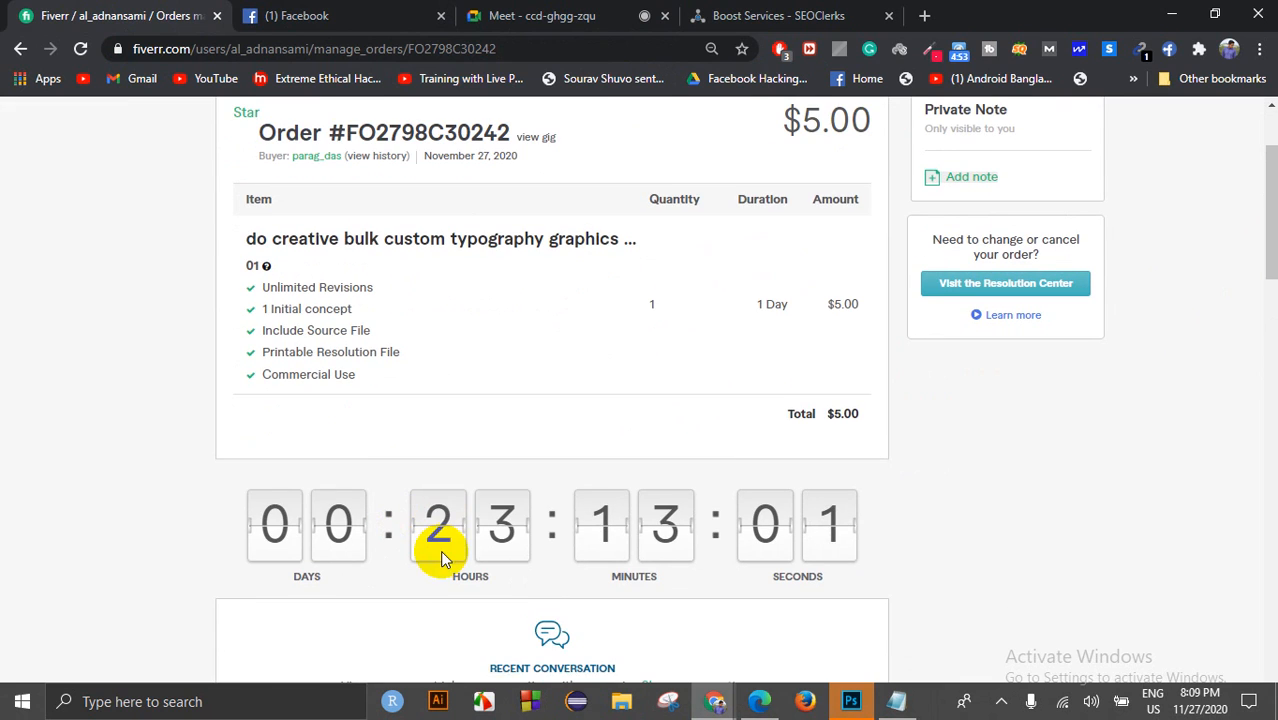
scroll(556, 525, up, 2)
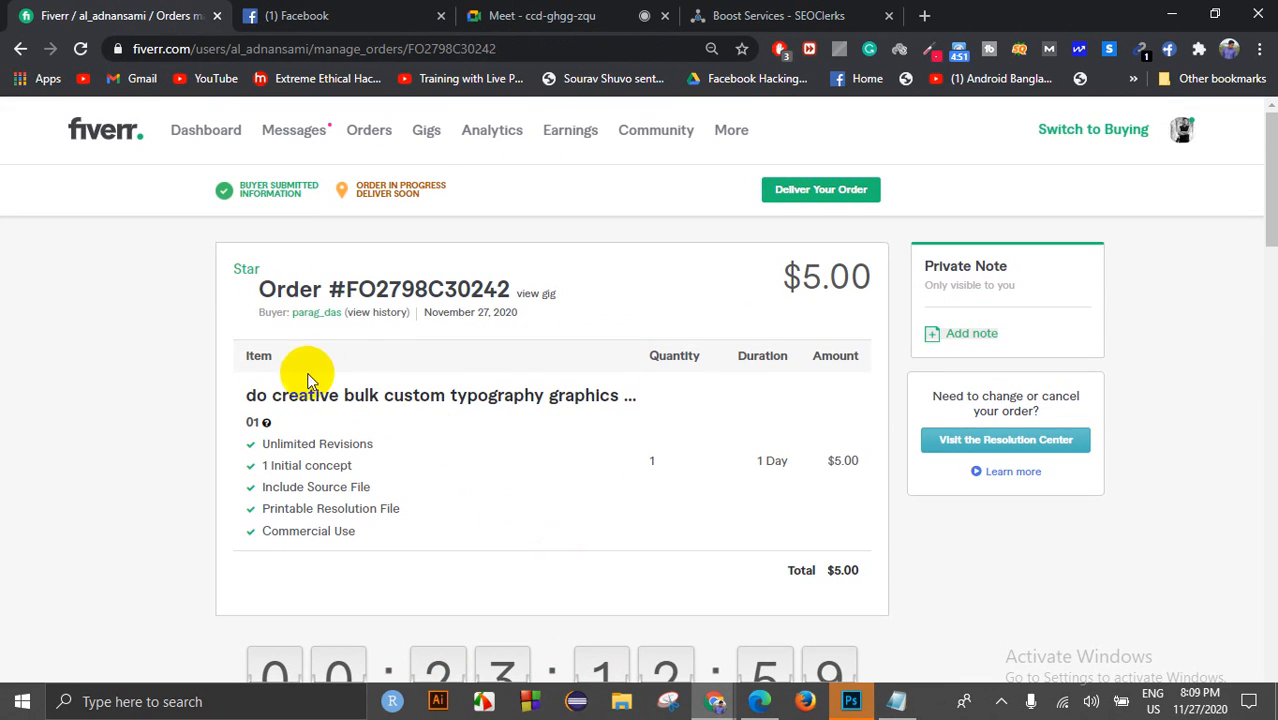
drag(256, 398, 918, 292)
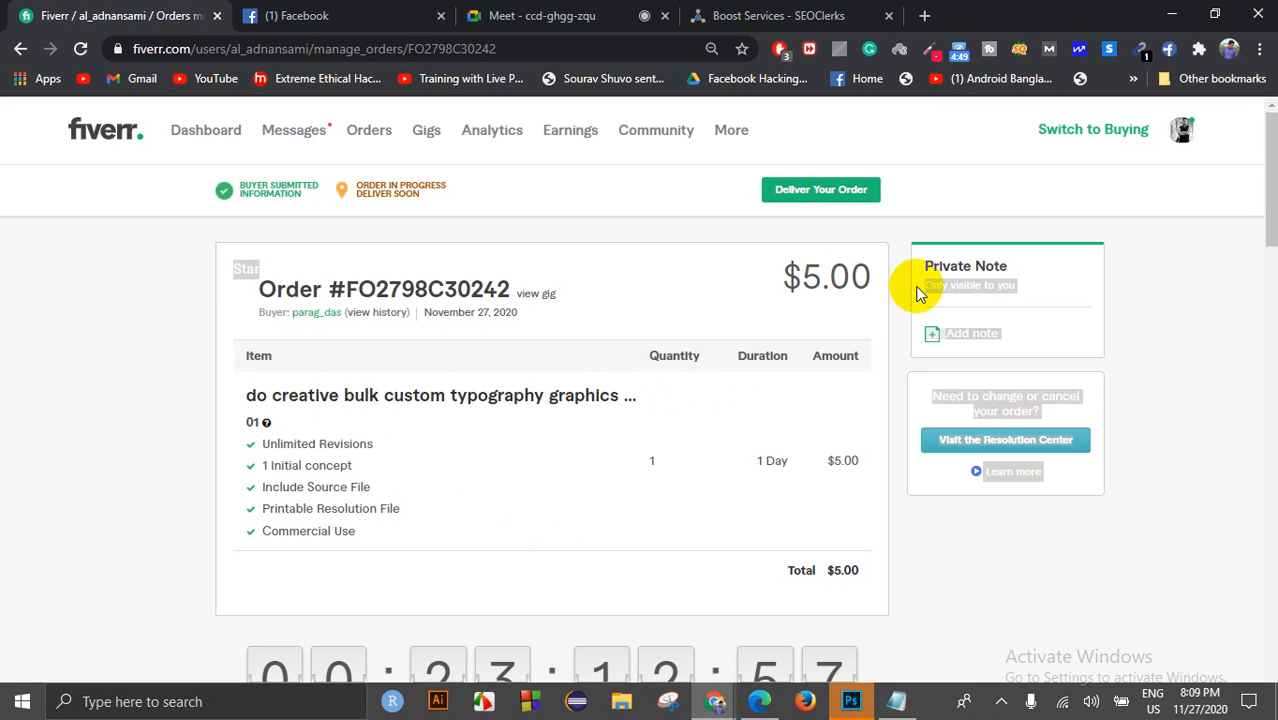
click(890, 284)
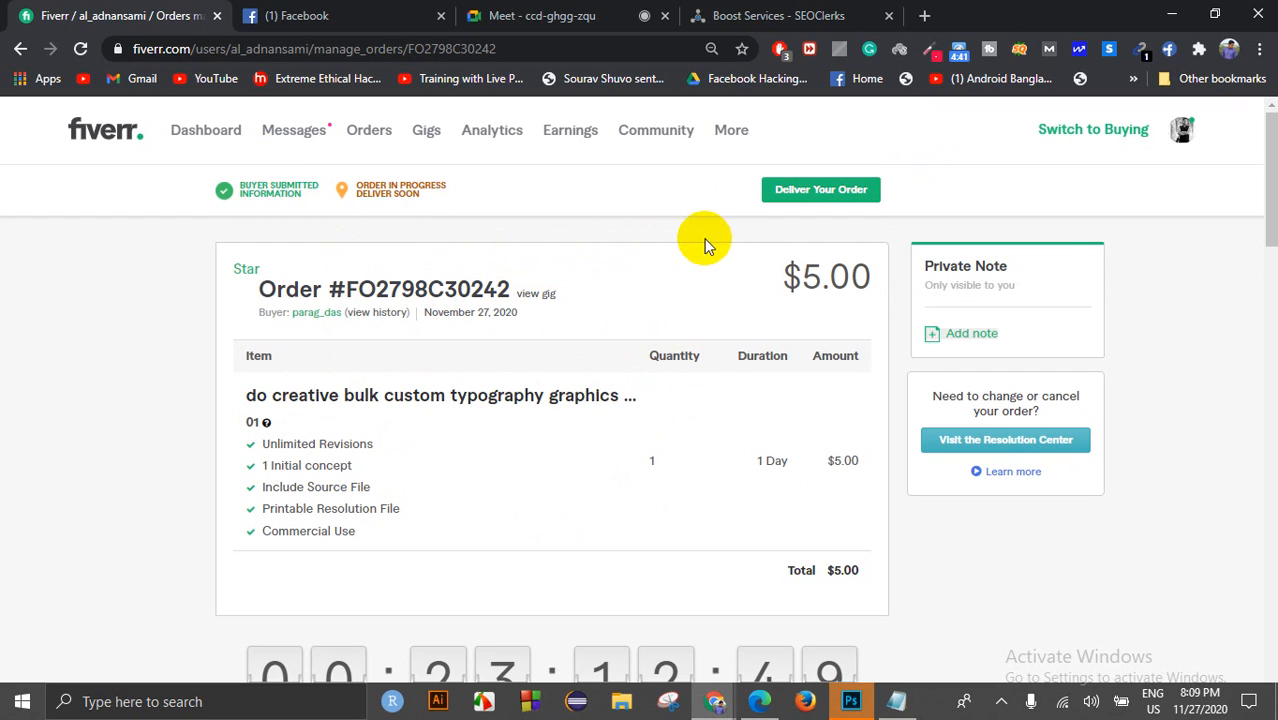
drag(804, 276, 835, 276)
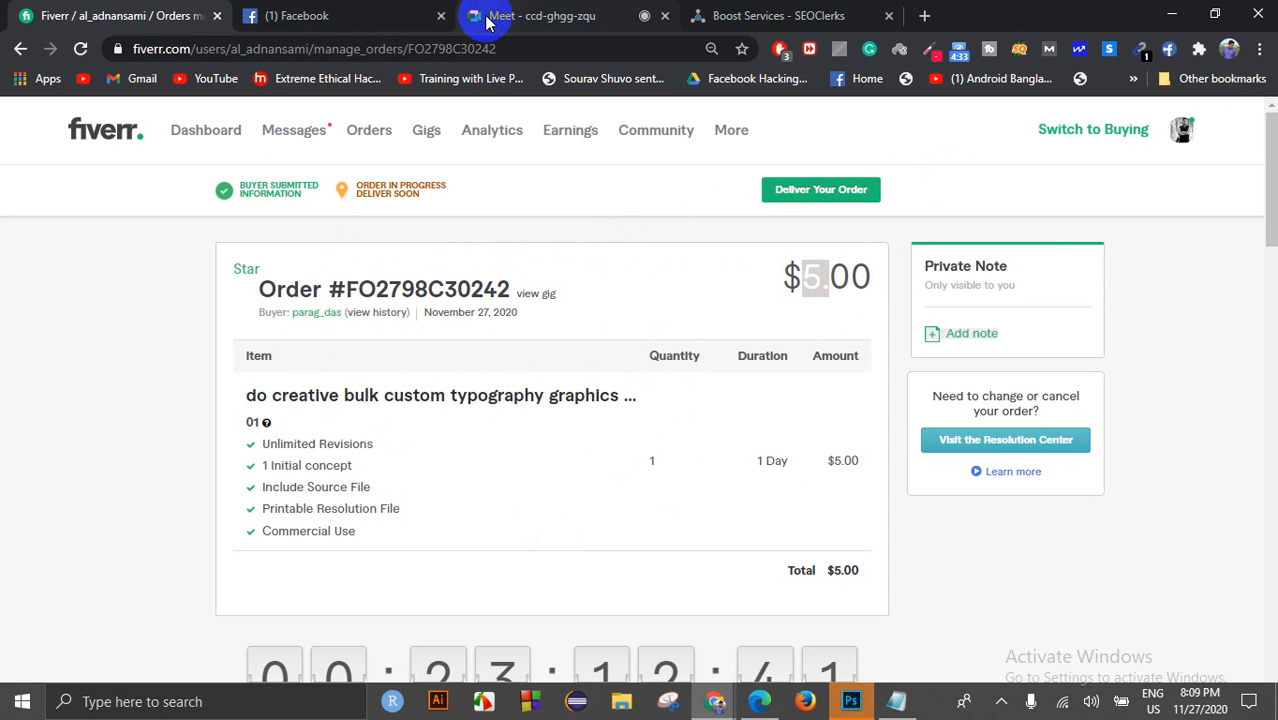
click(560, 28)
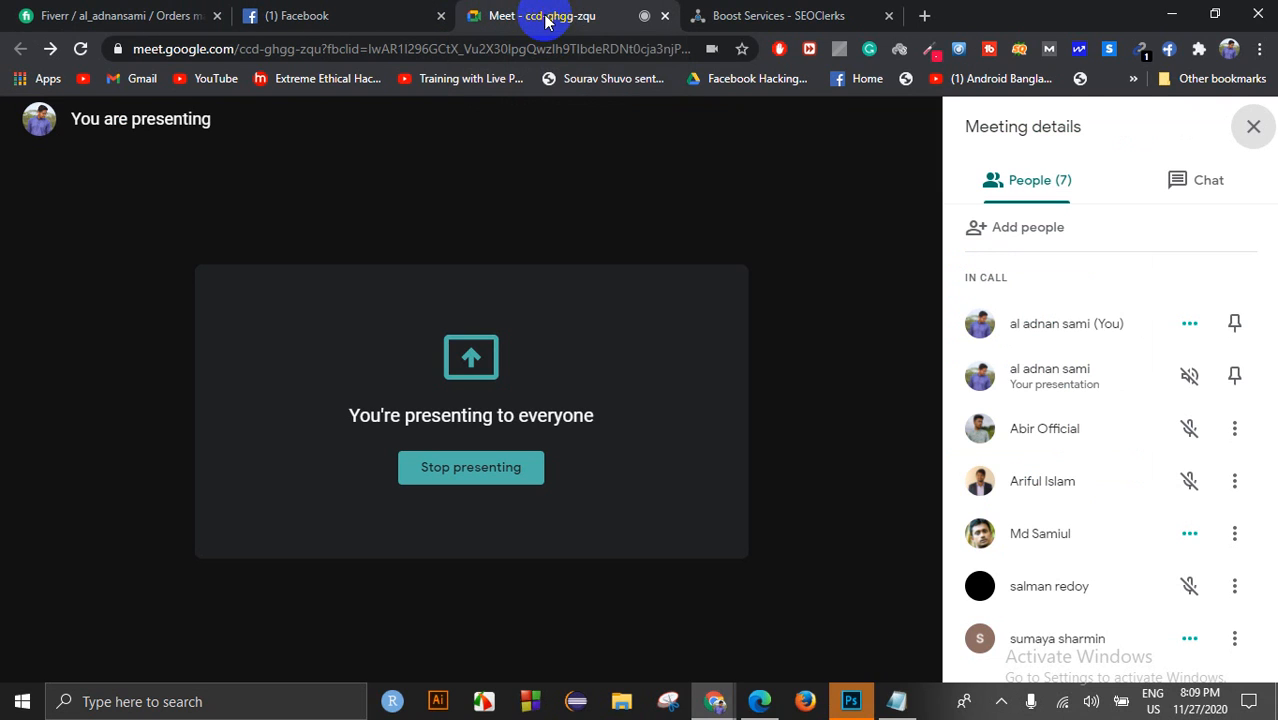
Step: Bring Photoshop forward and start a new document with the 1280 × 720 px, 72 ppi settings
click(848, 699)
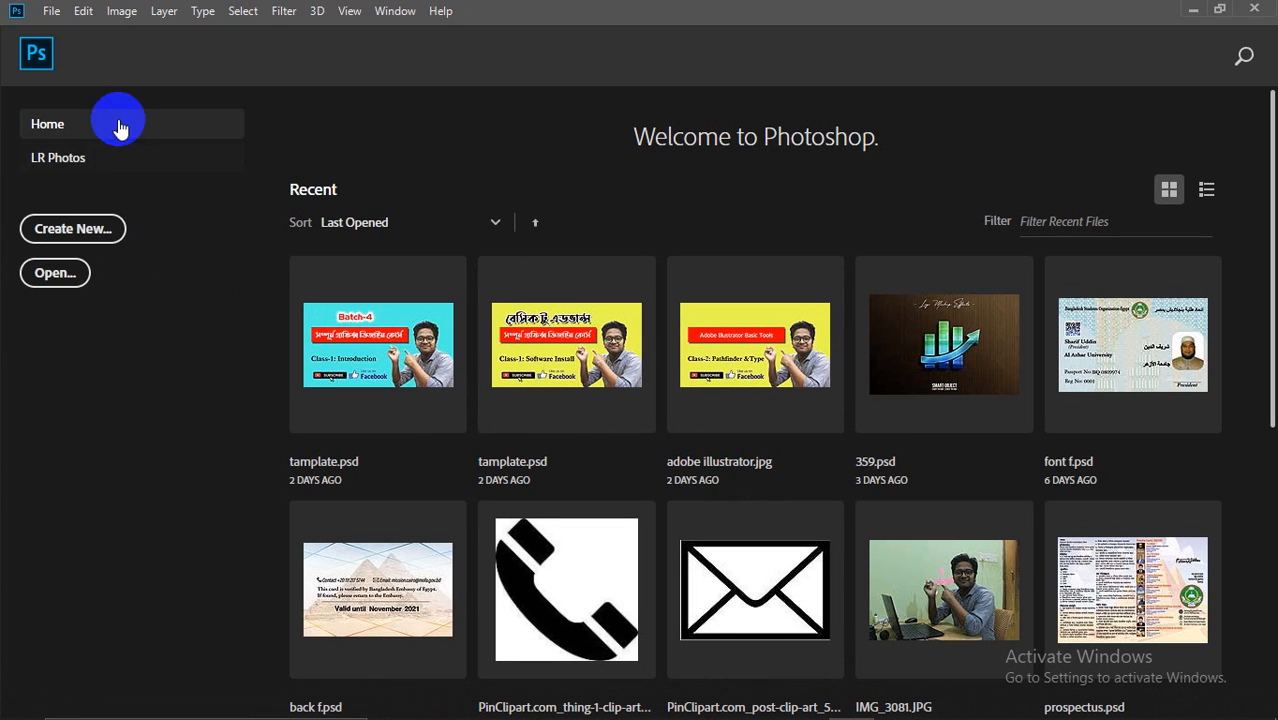
click(51, 10)
click(45, 32)
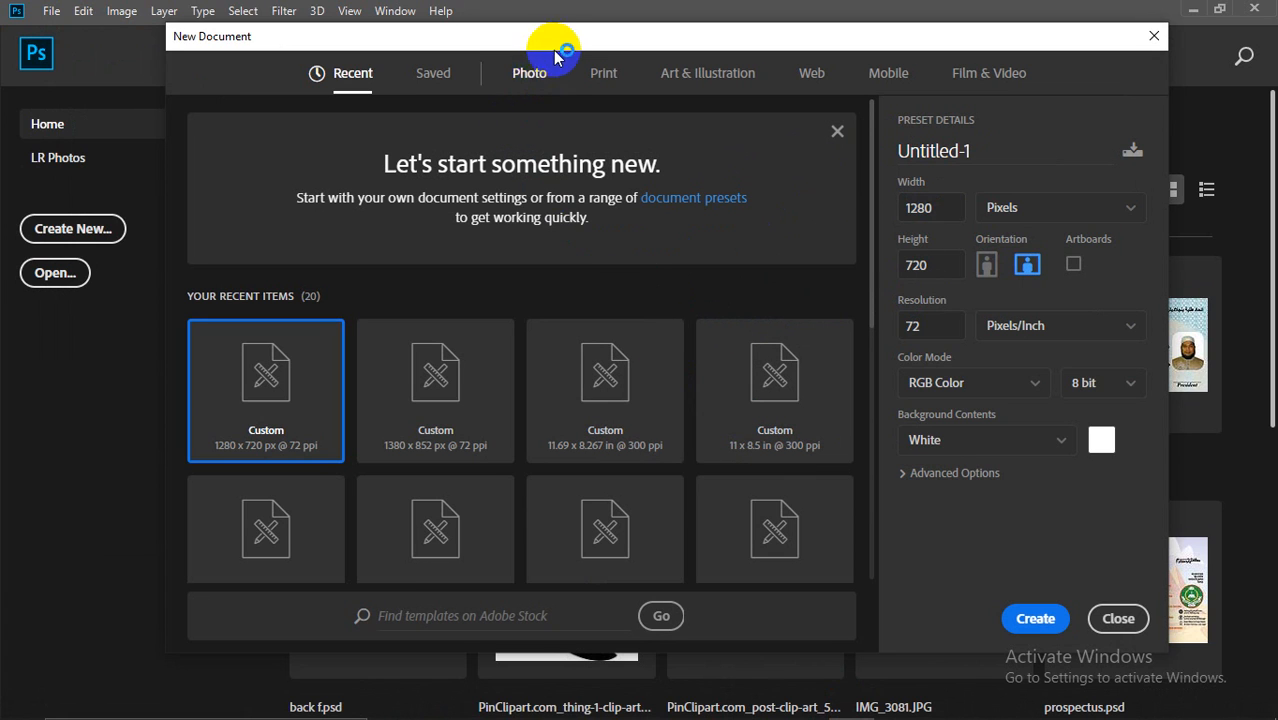
drag(558, 48, 590, 53)
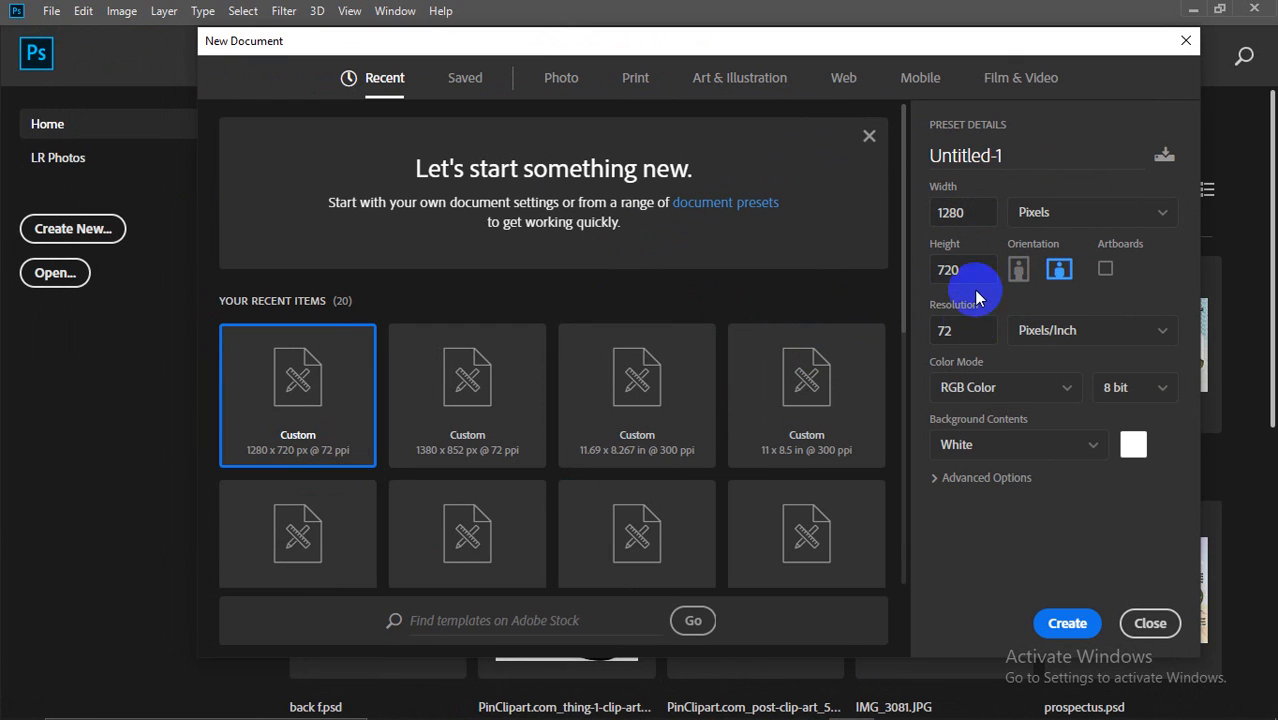
scroll(807, 474, down, 5)
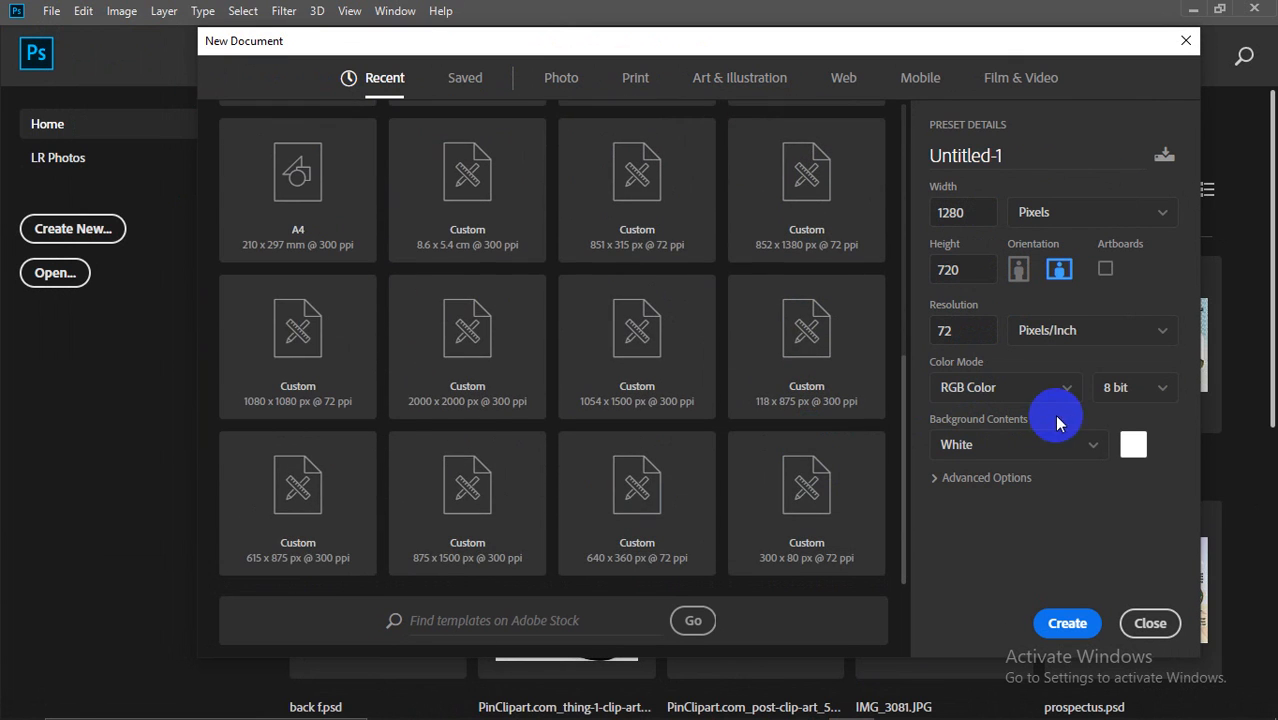
scroll(884, 340, up, 5)
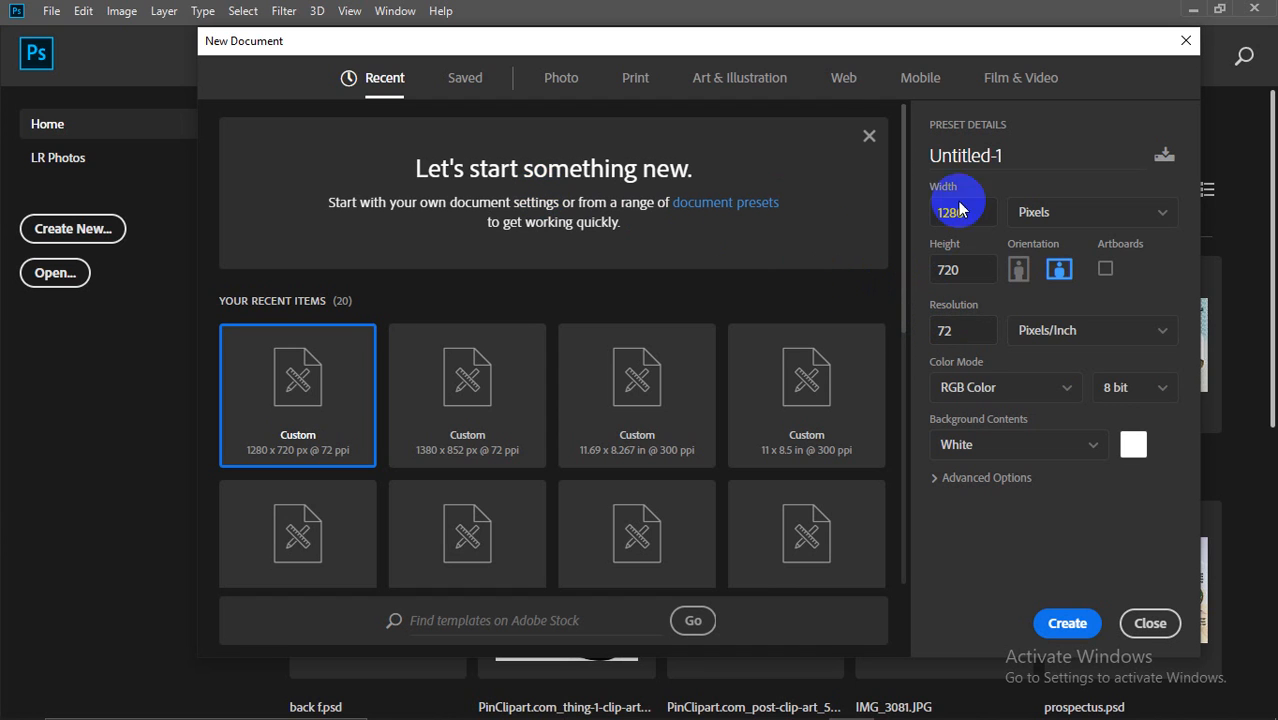
click(932, 127)
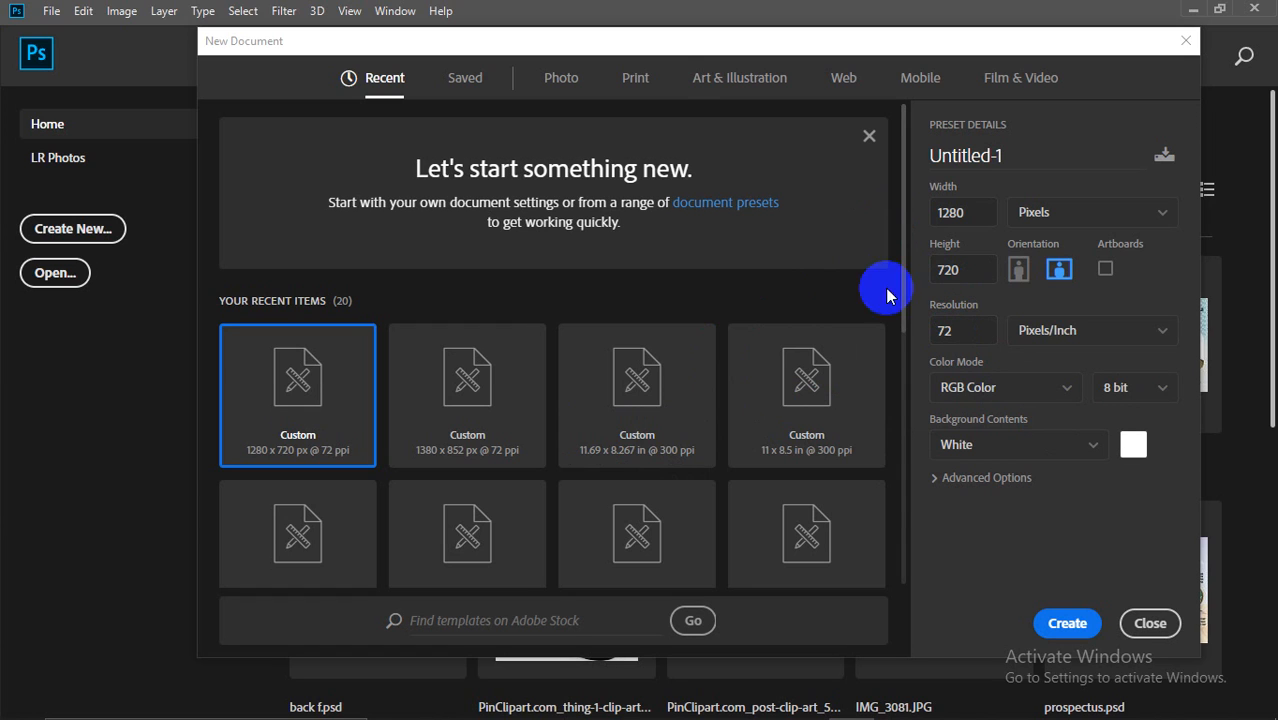
click(634, 80)
click(565, 80)
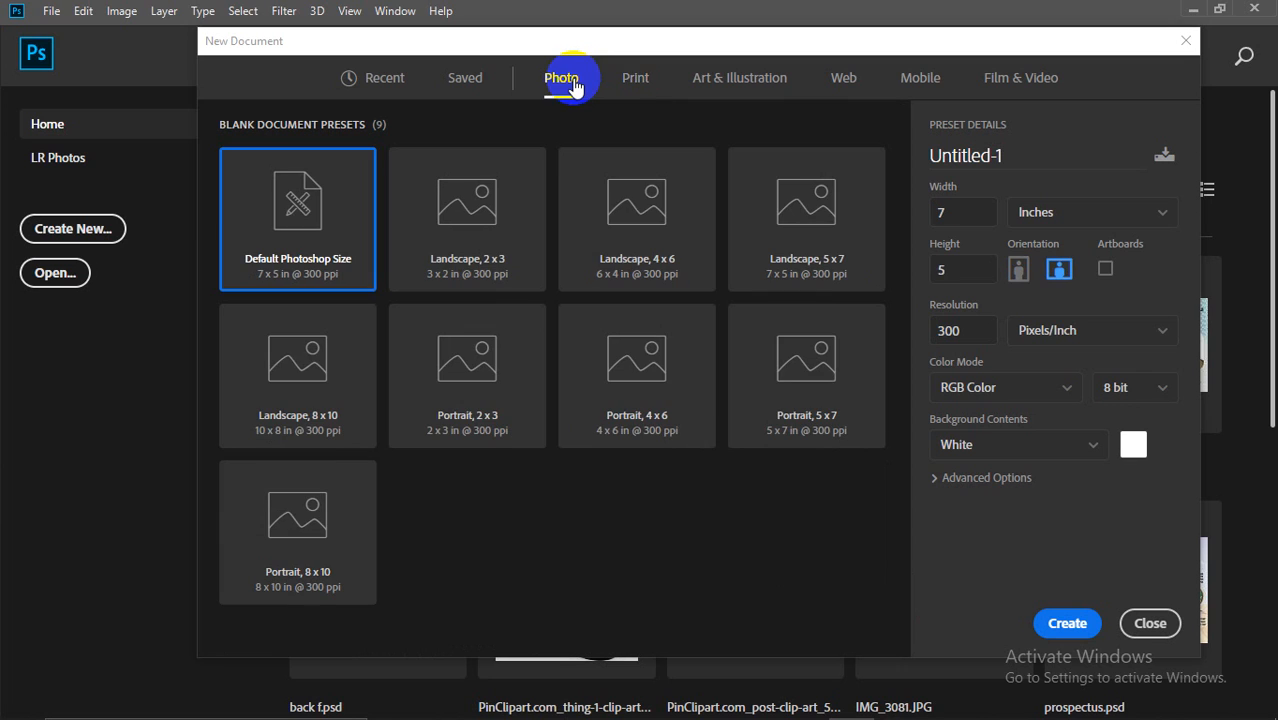
click(634, 74)
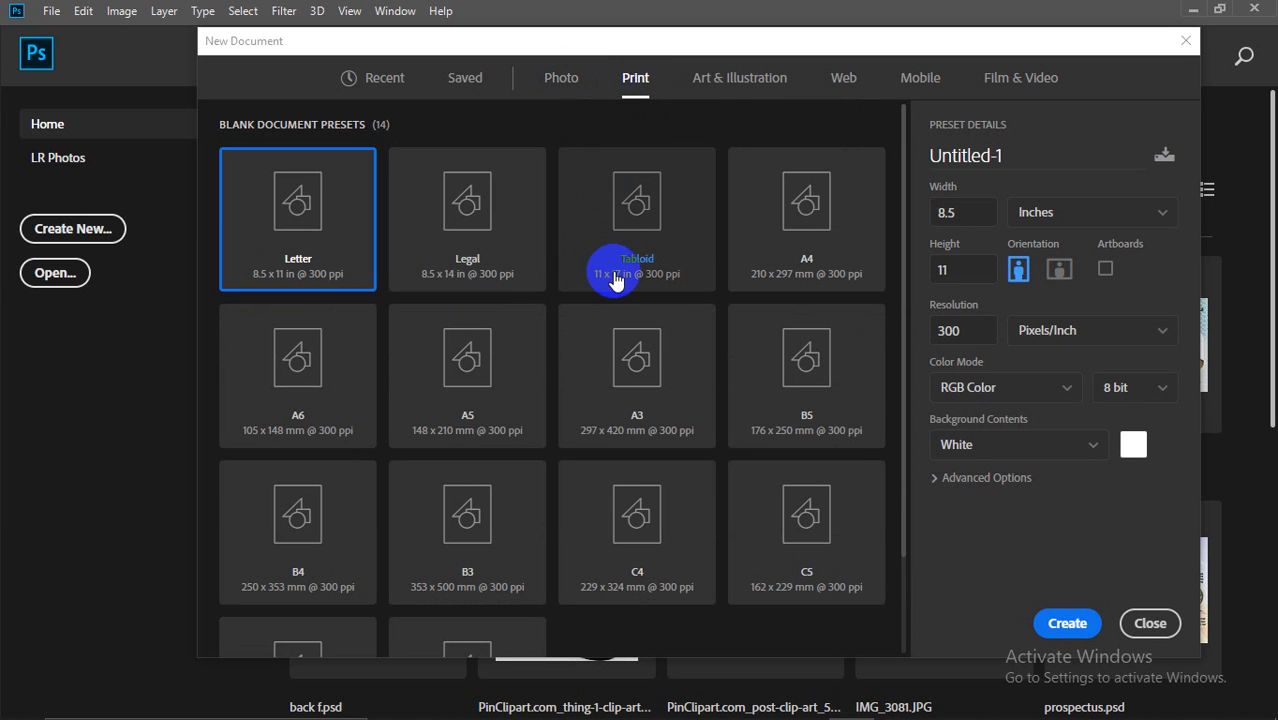
click(798, 248)
click(1060, 270)
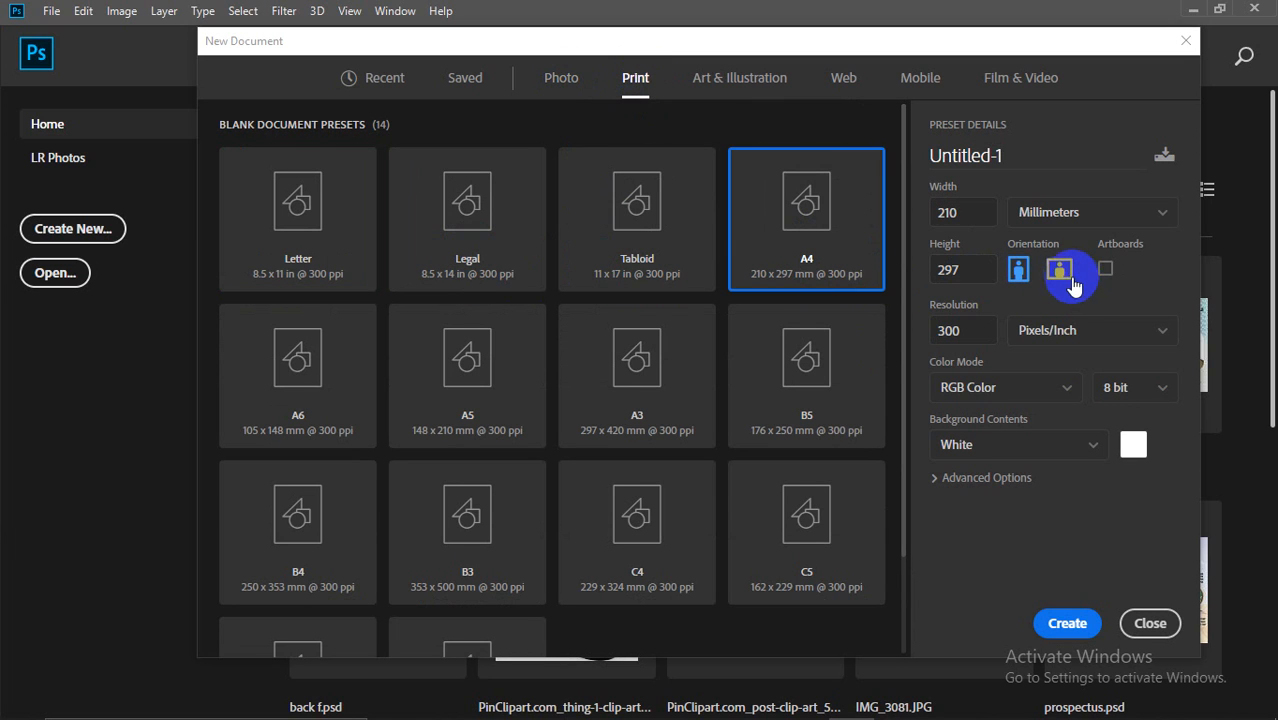
click(1016, 270)
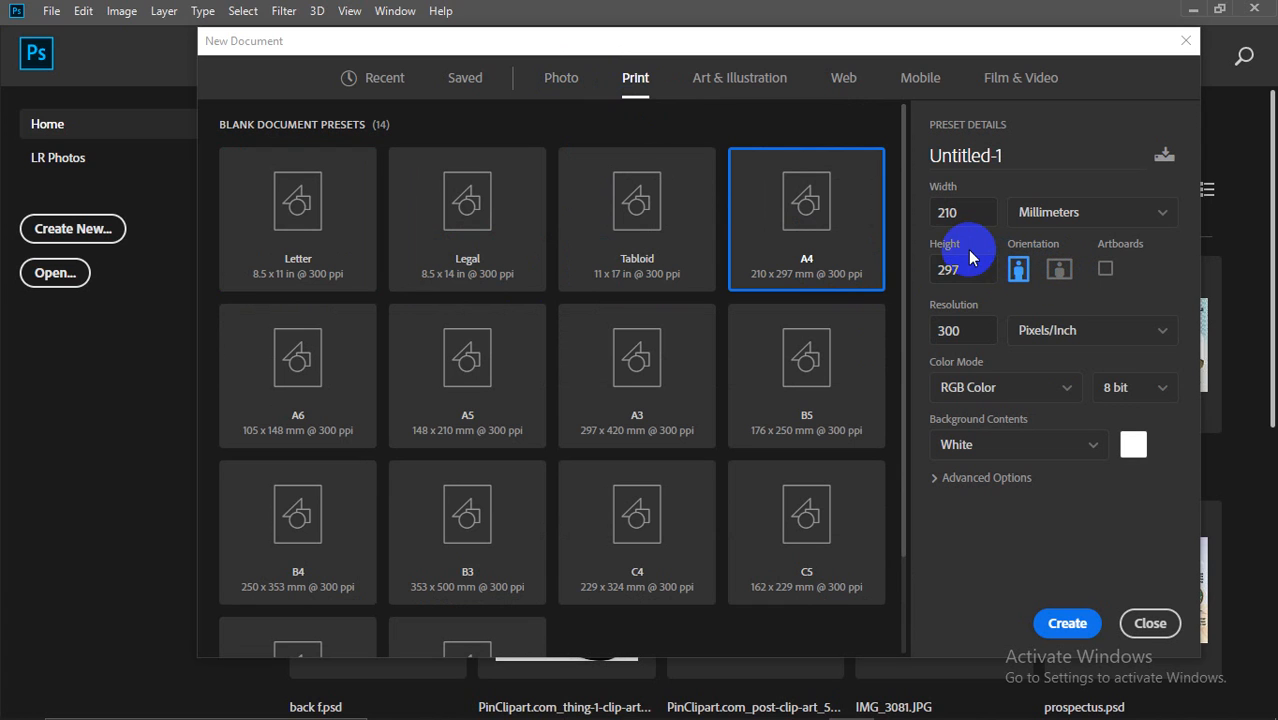
click(558, 80)
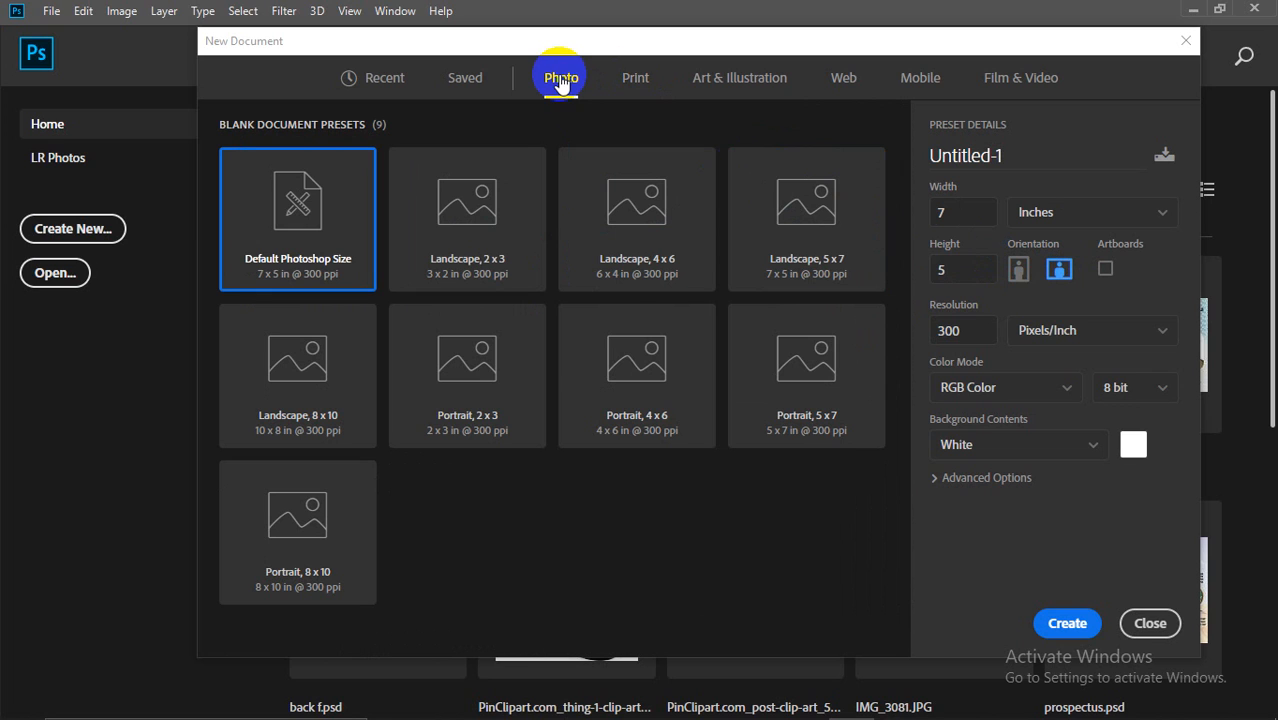
click(462, 80)
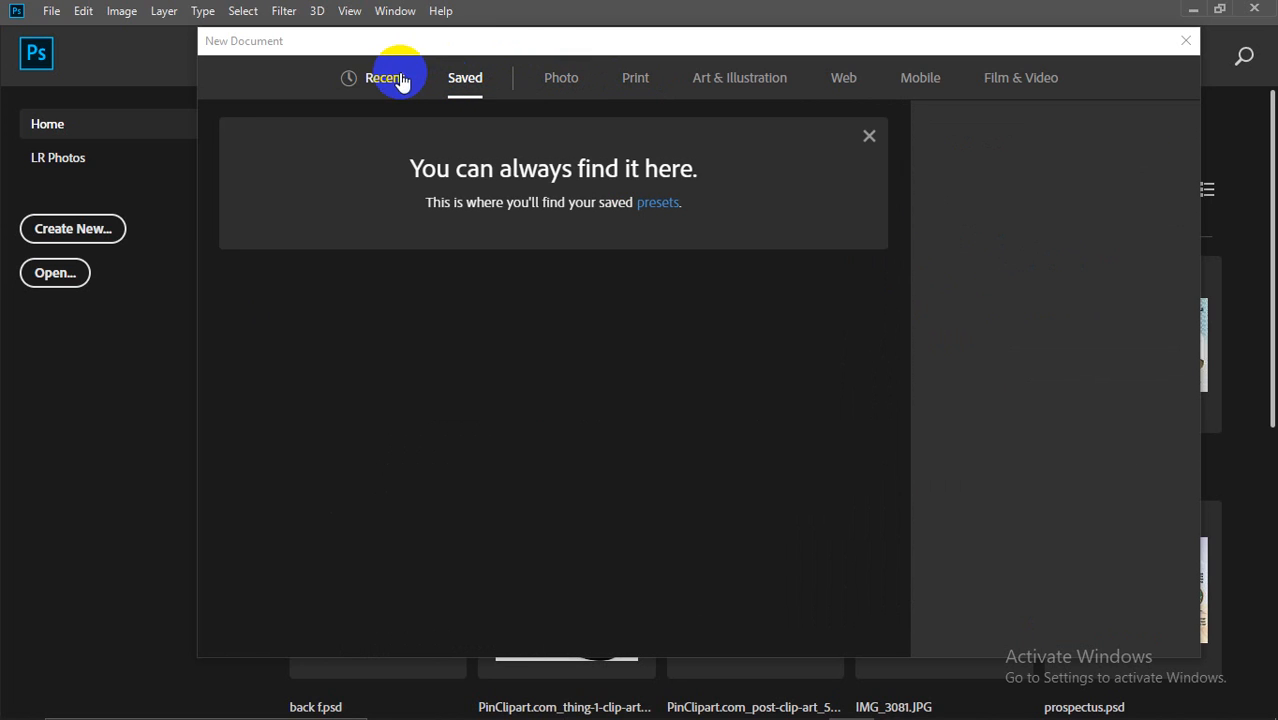
click(403, 80)
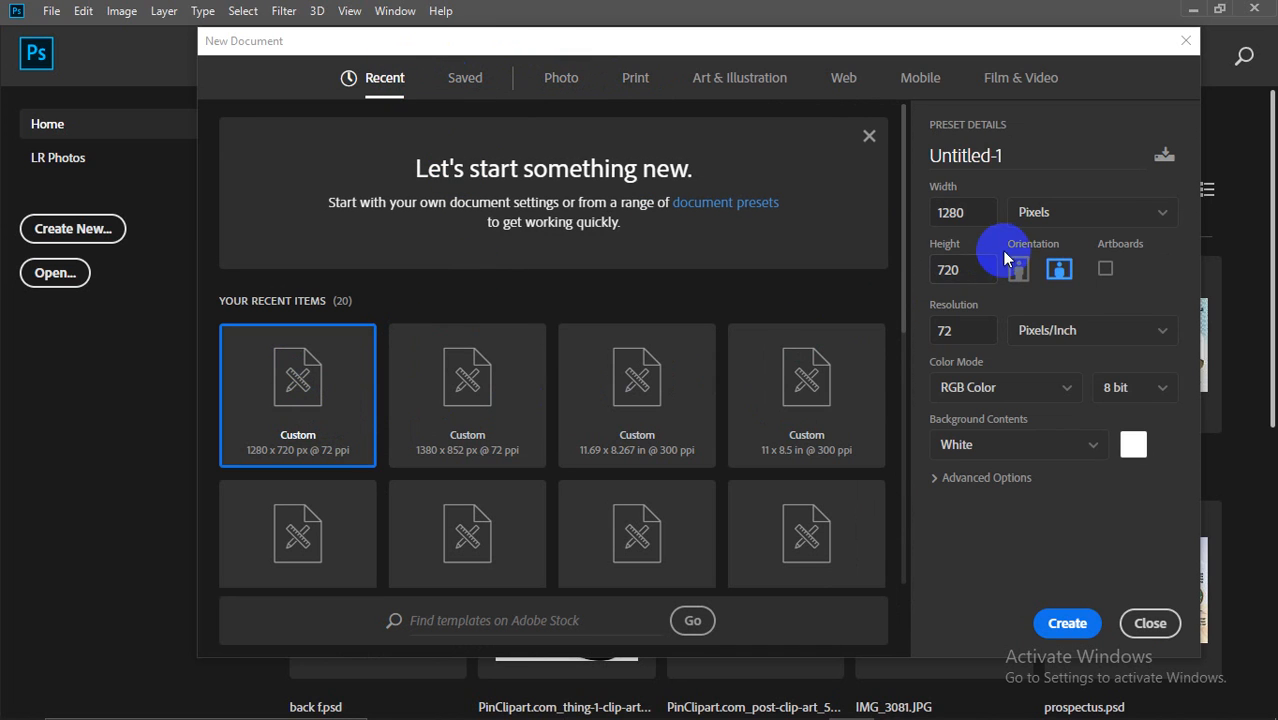
Step: Confirm width 1280 and height 720, then create the white-background 72 ppi document
double_click(960, 214)
drag(962, 214, 932, 209)
click(967, 212)
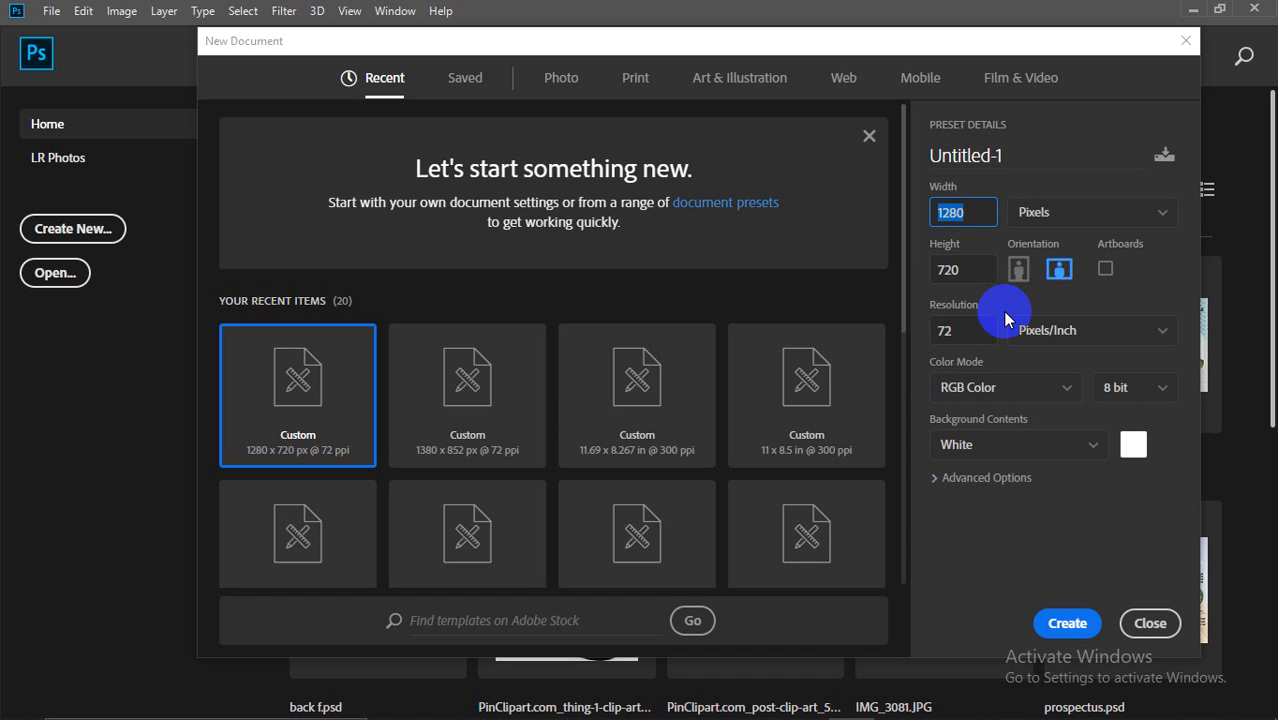
drag(979, 266, 930, 260)
double_click(973, 211)
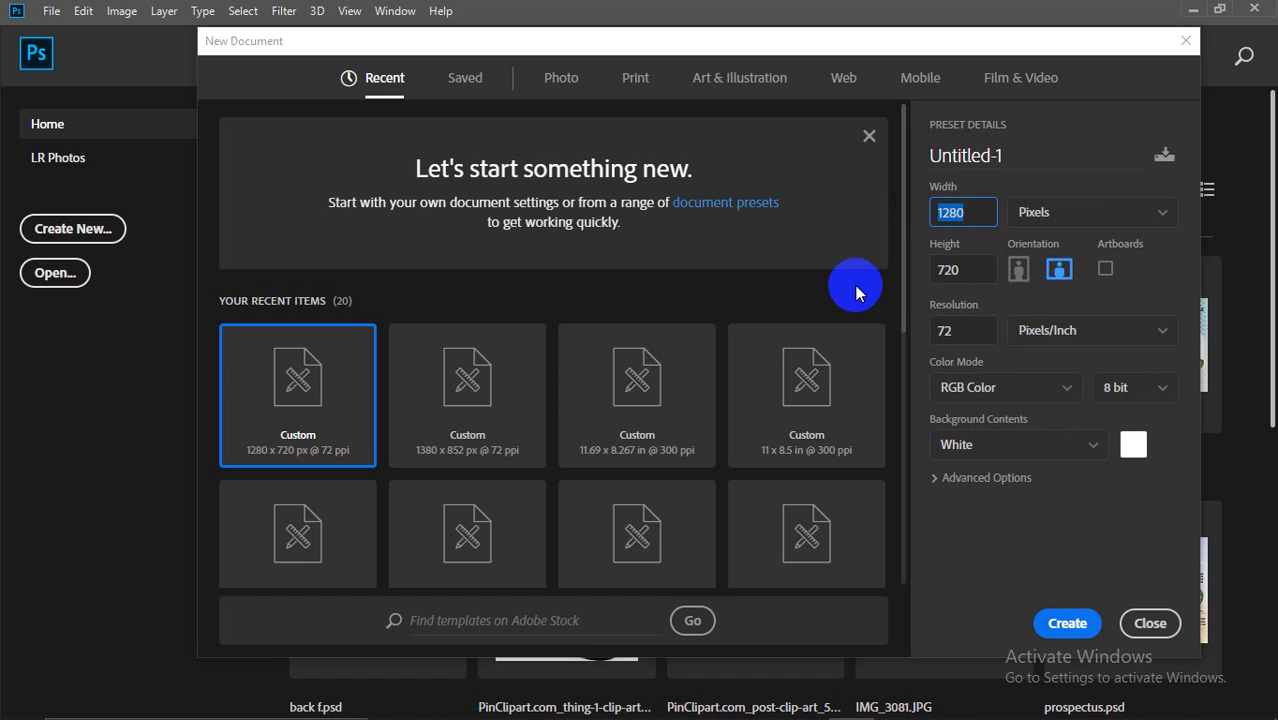
click(948, 213)
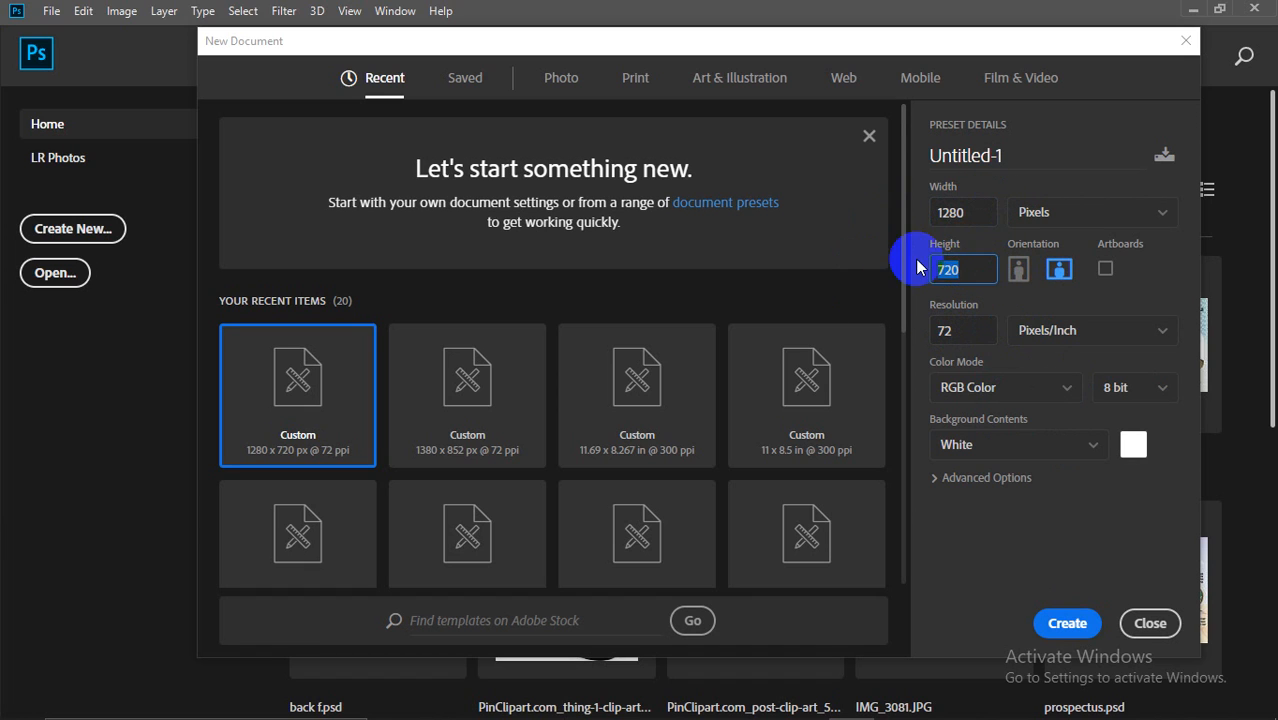
double_click(955, 211)
drag(973, 266, 835, 261)
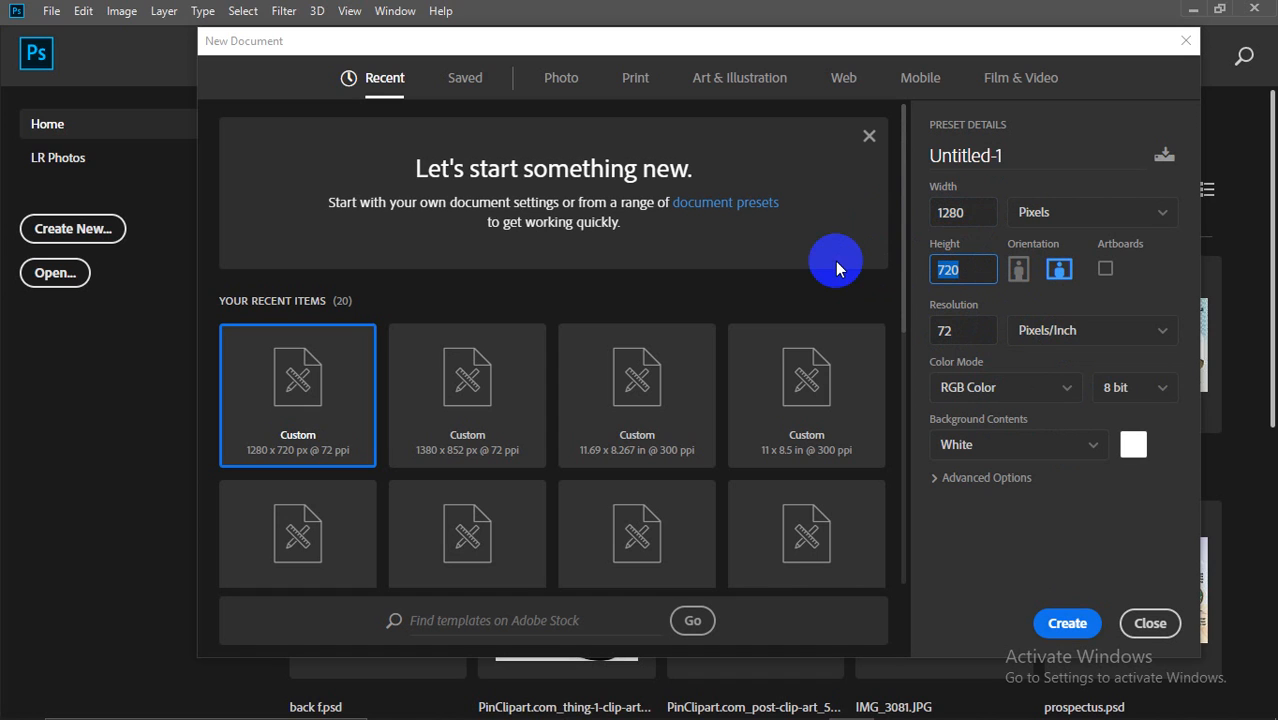
double_click(956, 213)
click(927, 243)
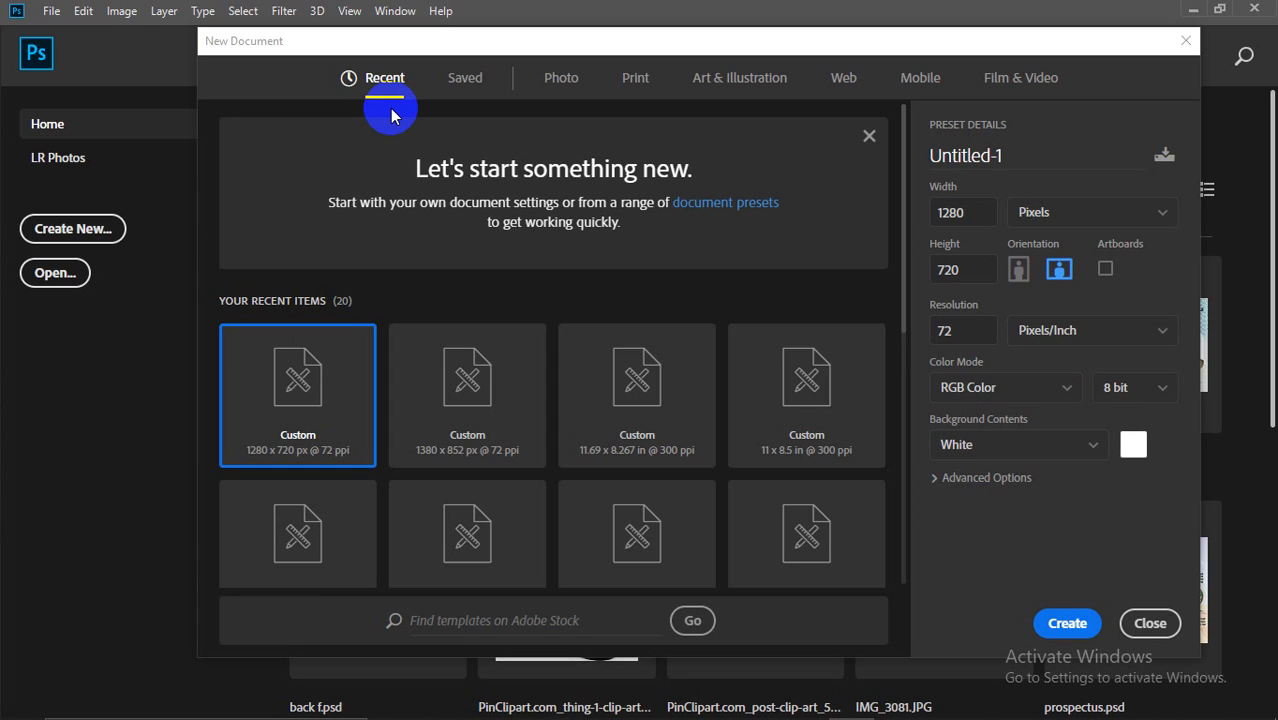
click(1062, 621)
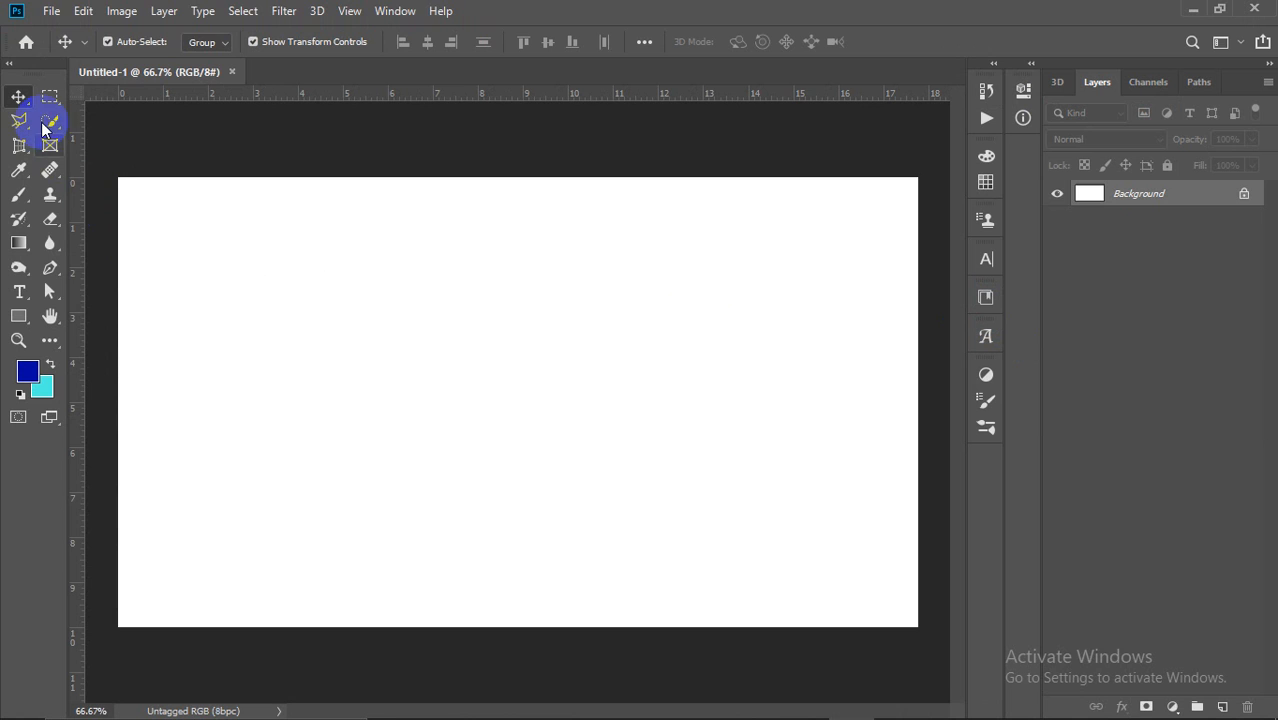
drag(44, 127, 112, 130)
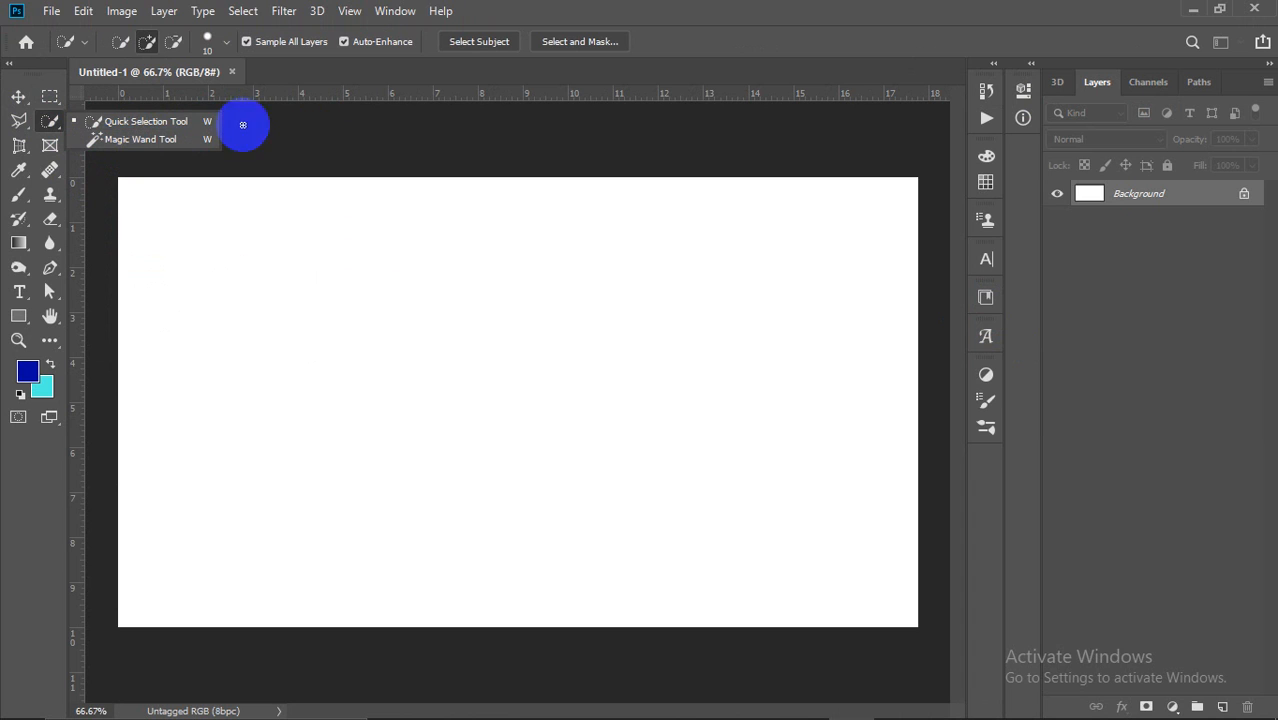
click(19, 96)
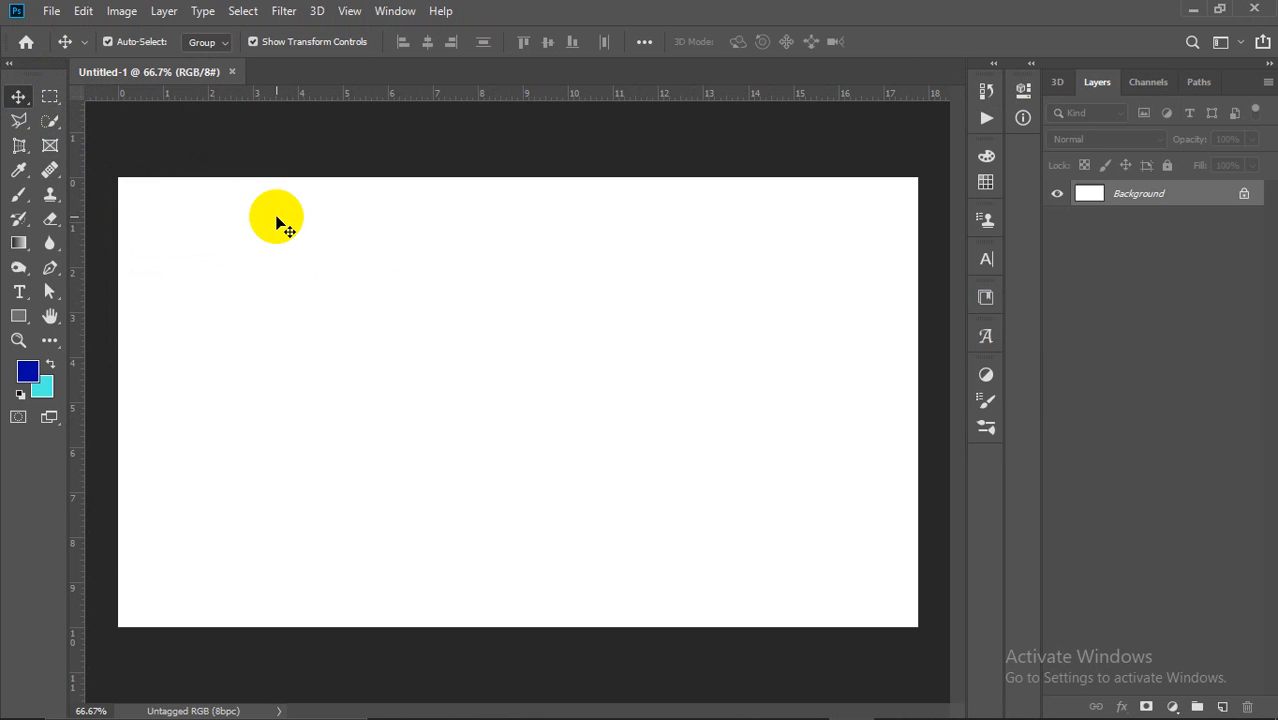
mouse_move(719, 717)
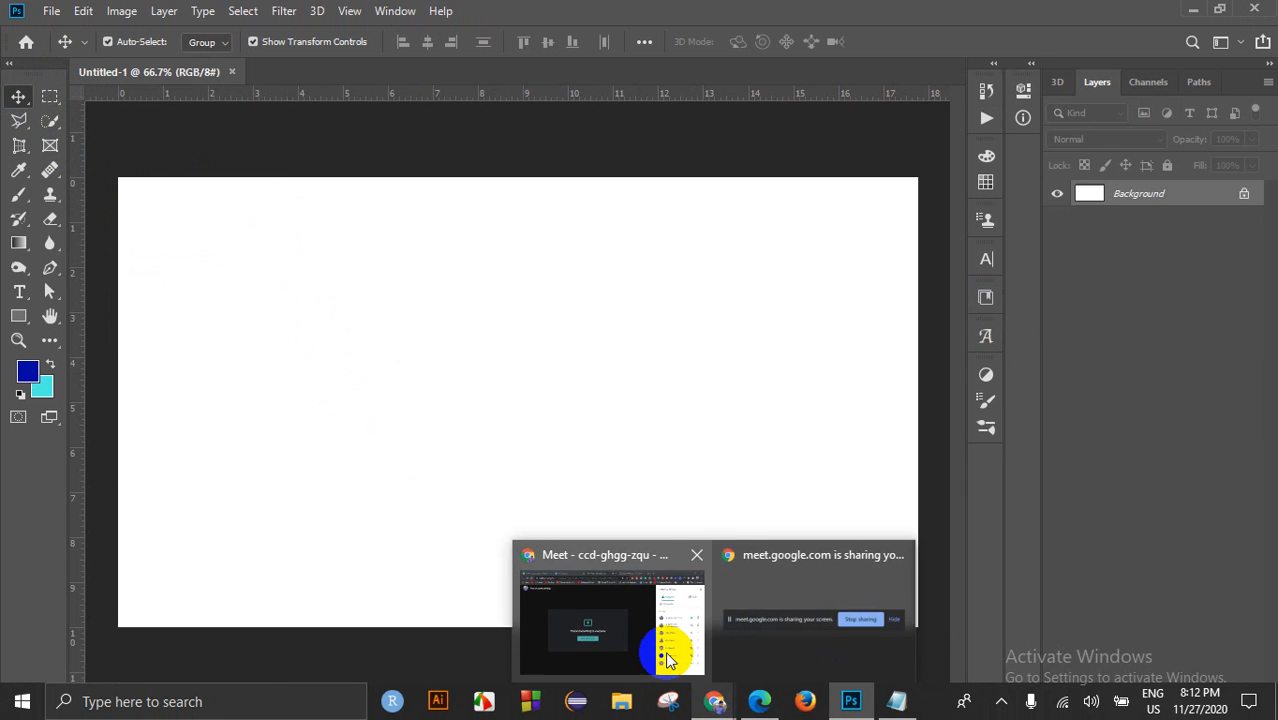
click(665, 645)
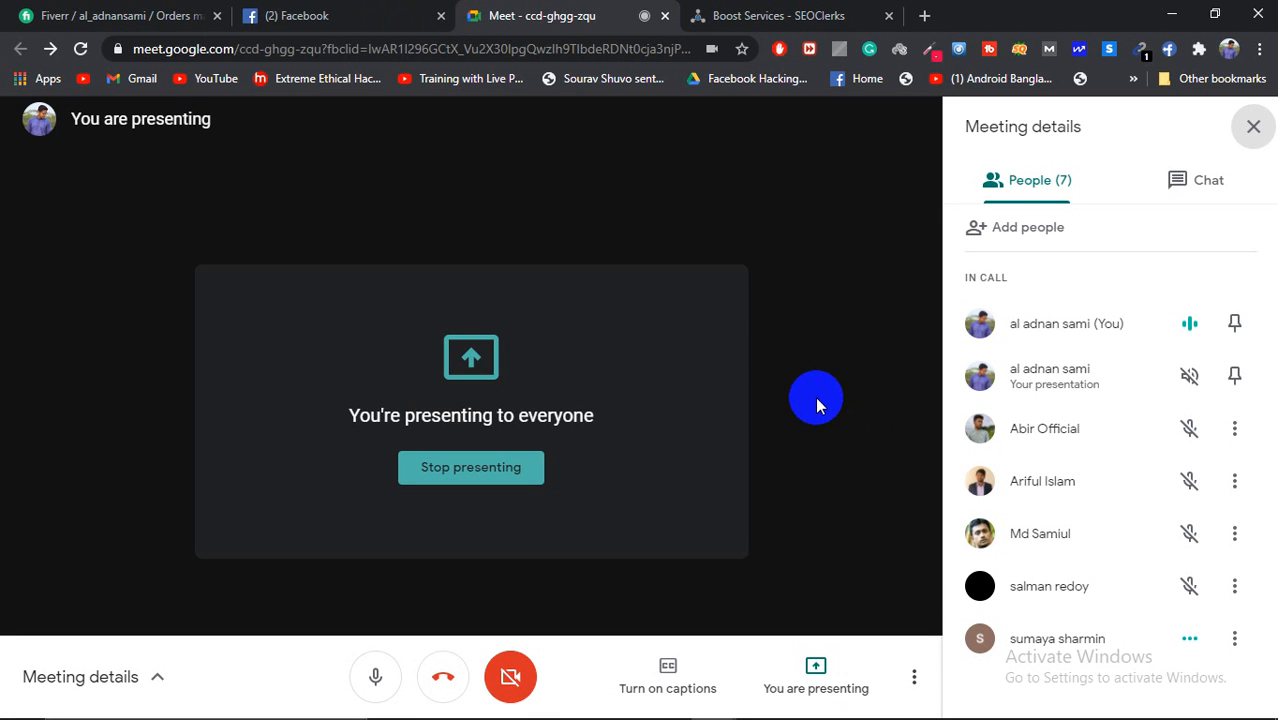
click(322, 15)
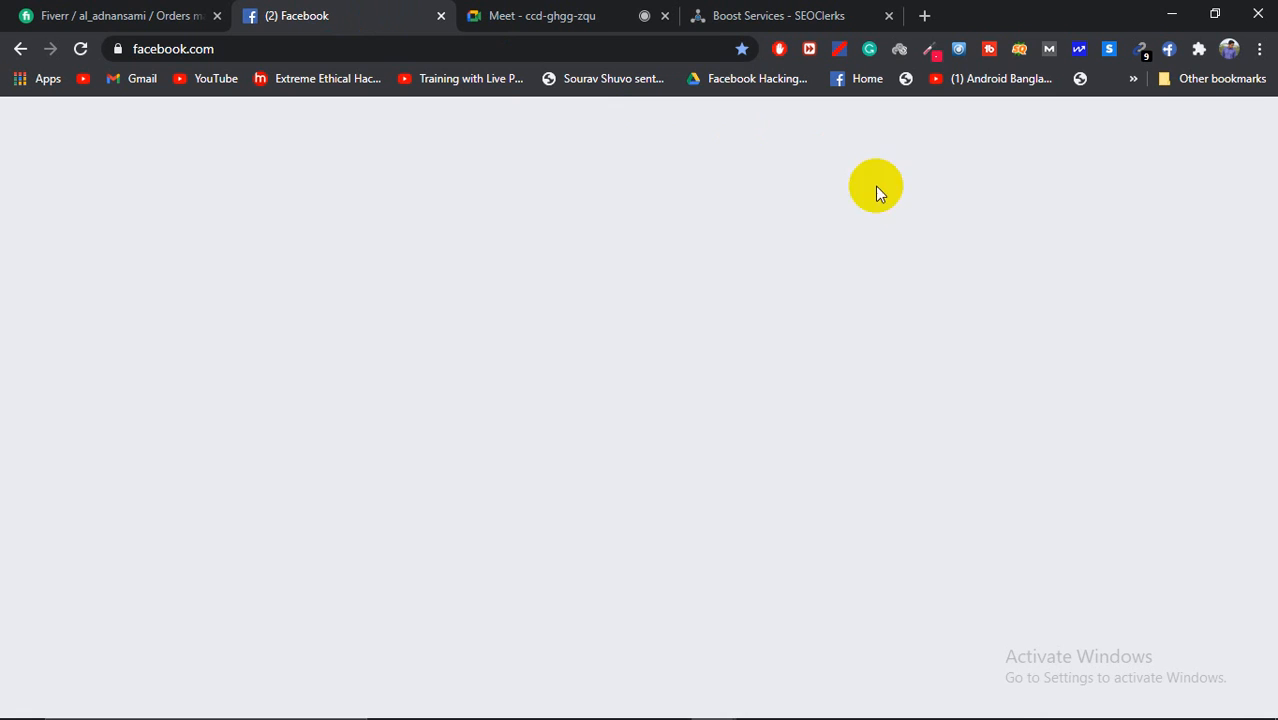
scroll(892, 500, up, 5)
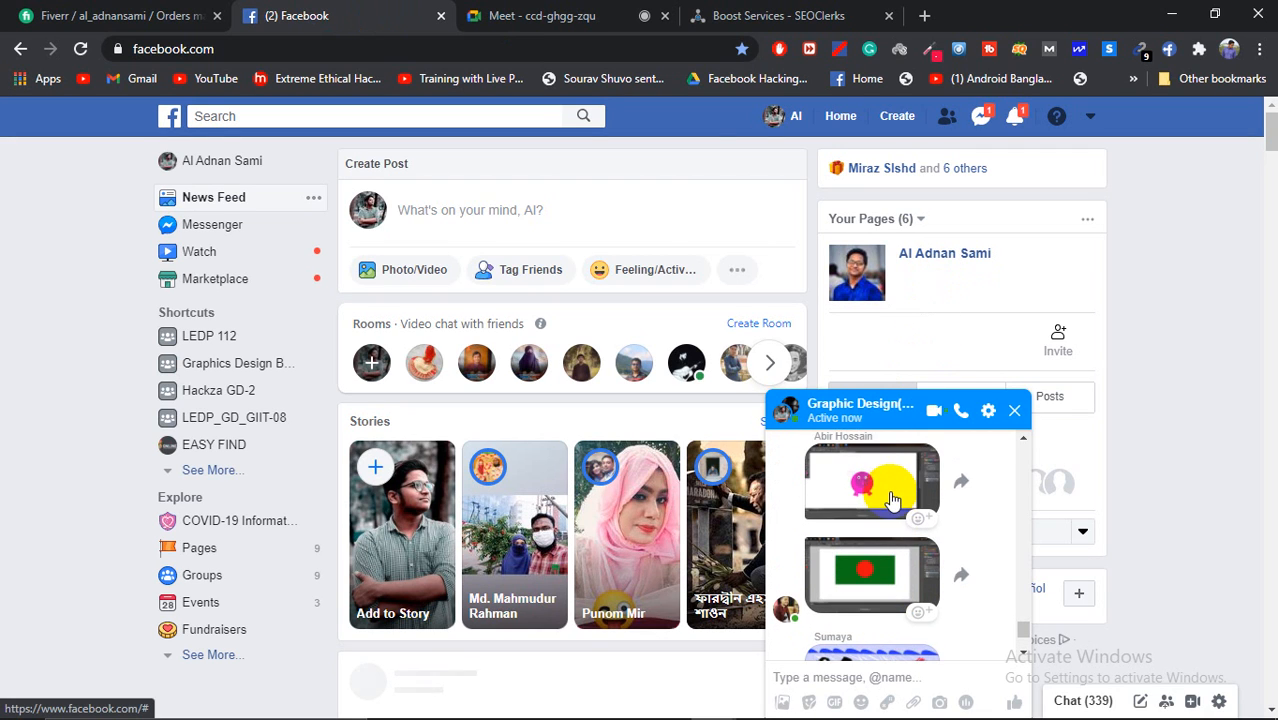
scroll(892, 500, up, 3)
scroll(892, 500, down, 6)
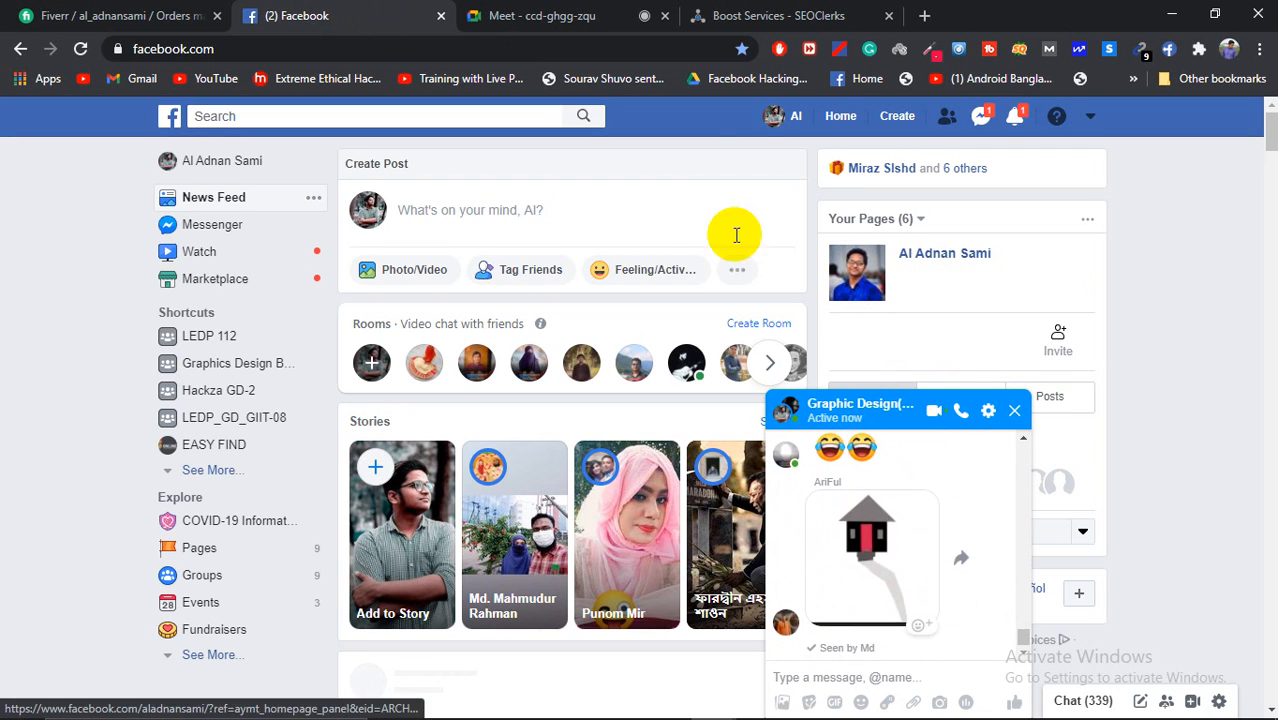
click(540, 15)
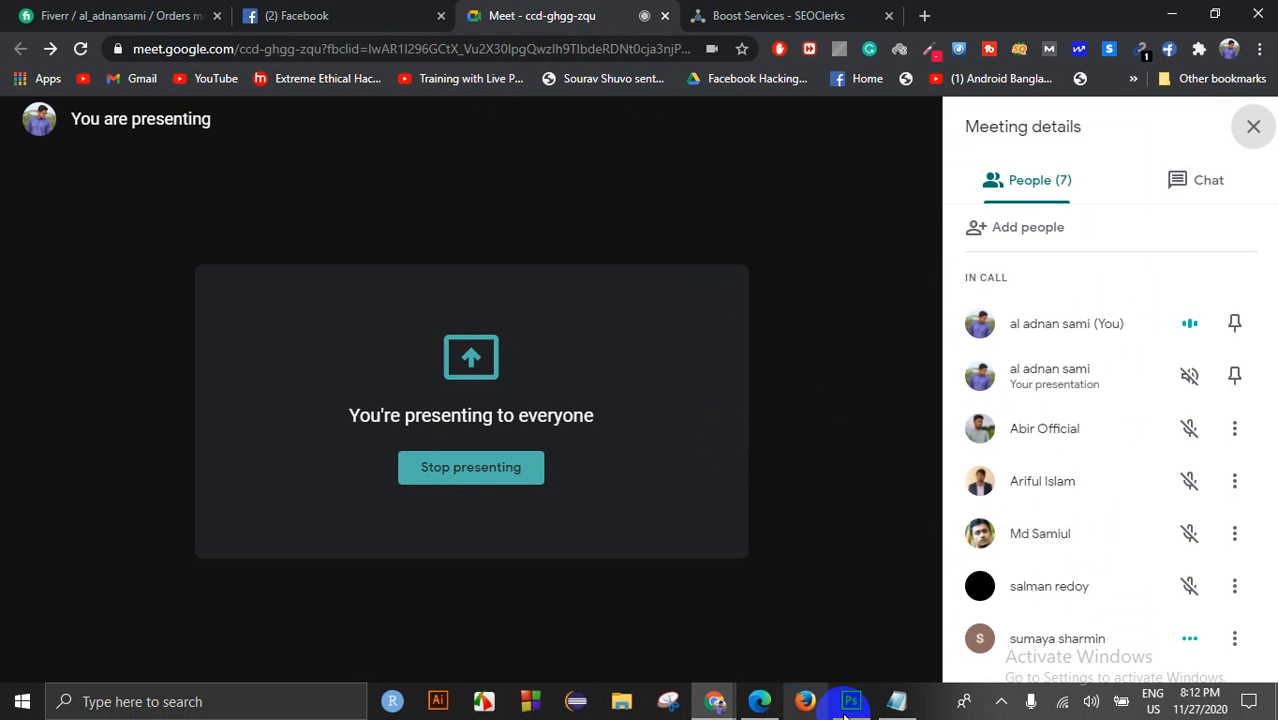
click(850, 703)
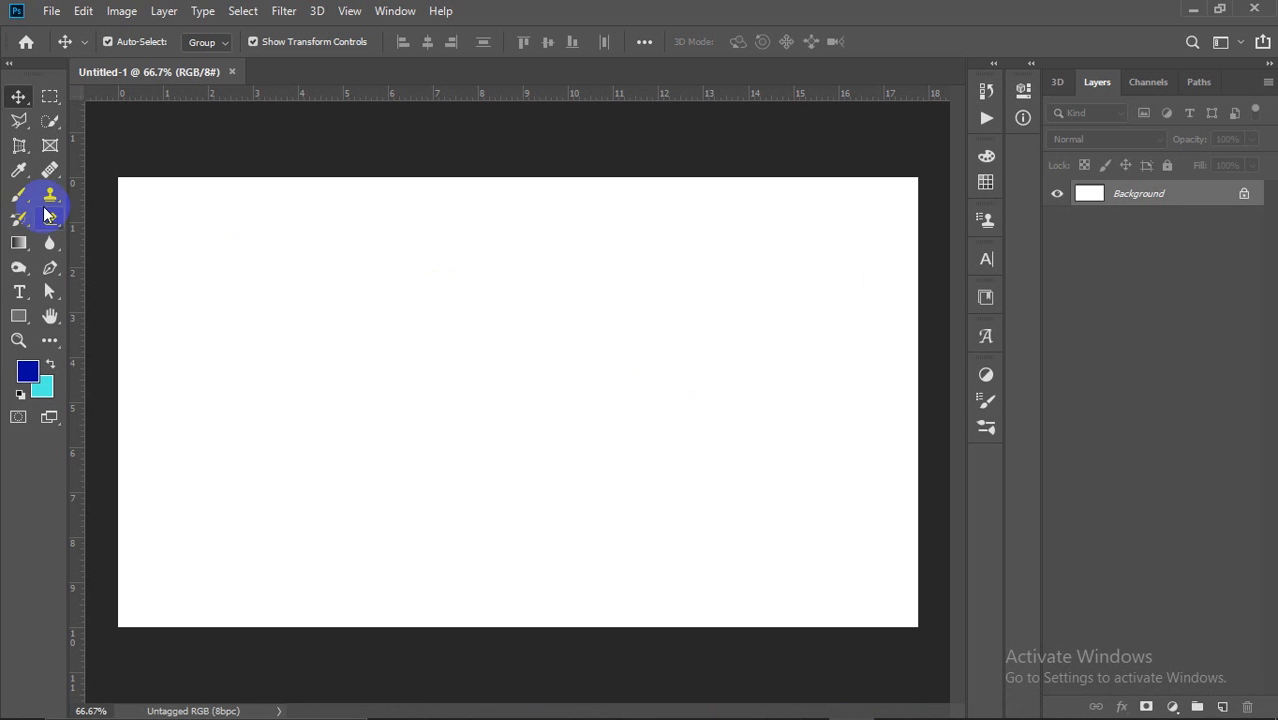
Step: Choose the Quick Selection Tool from the selection tools flyout
click(47, 122)
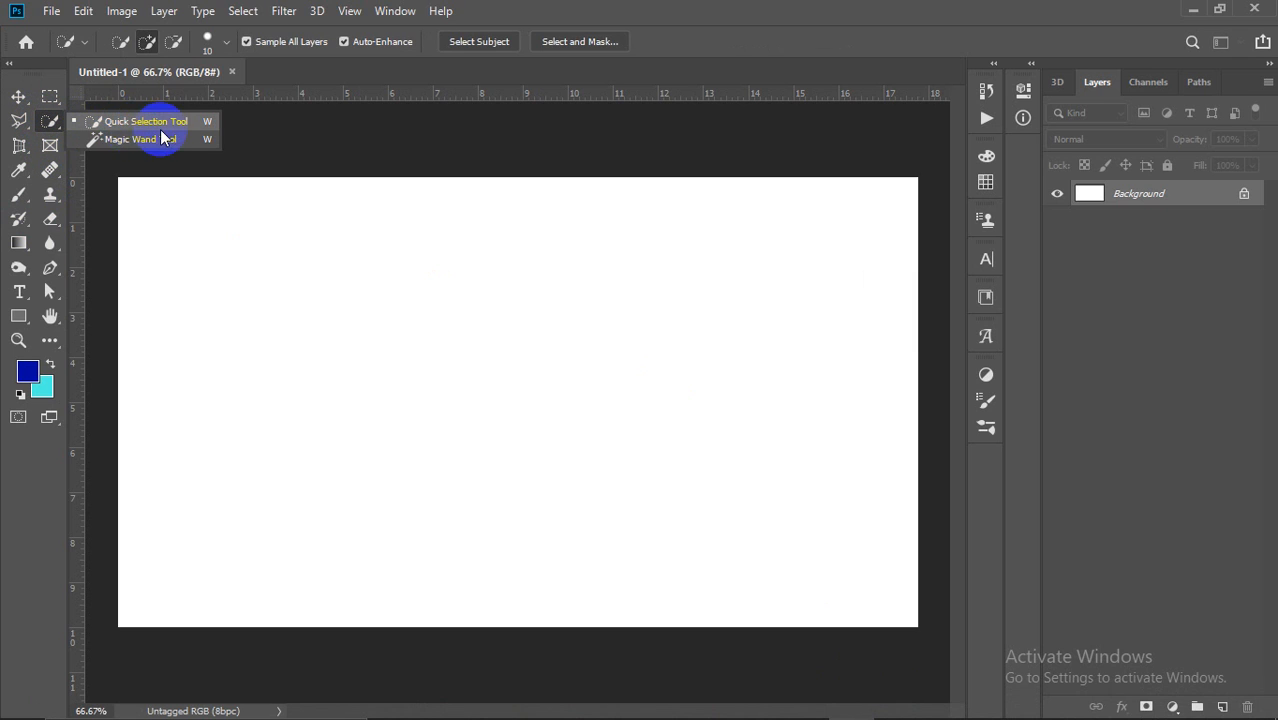
click(46, 123)
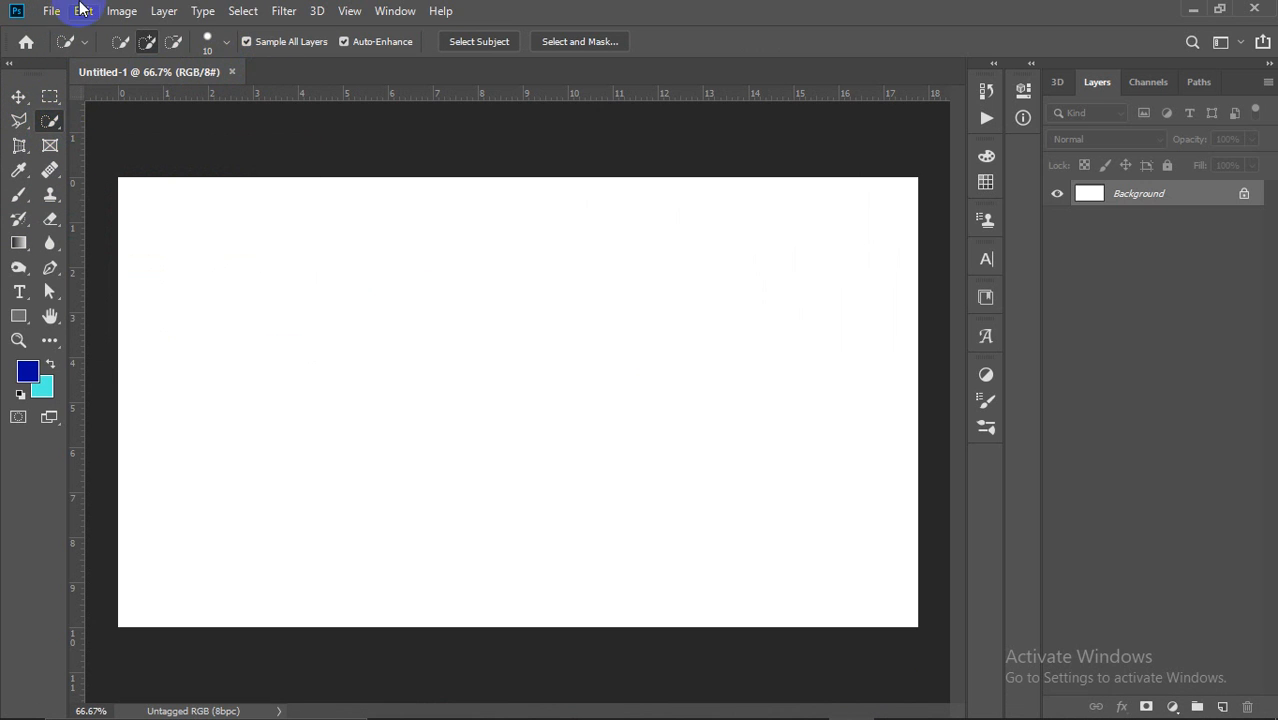
click(48, 11)
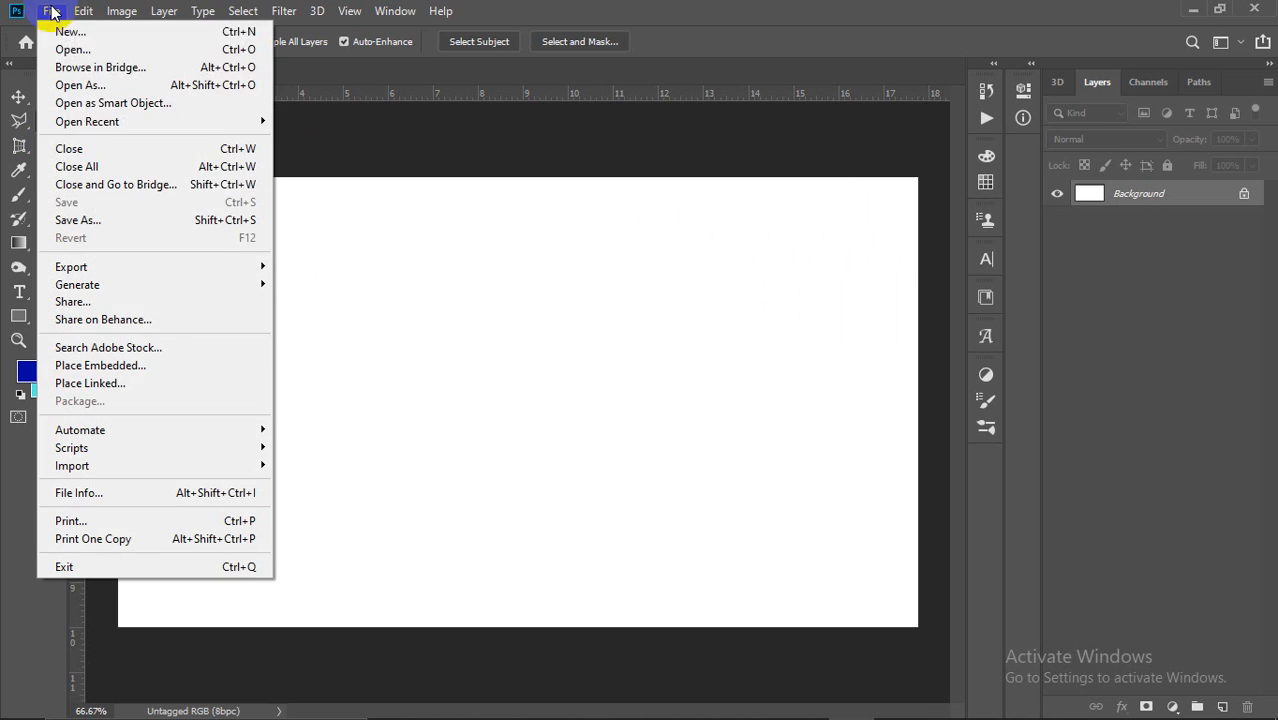
Step: Open duel-266539_960_720.jpg from the Desktop - Shortcut folder on SOFTWARE (I:)
click(88, 49)
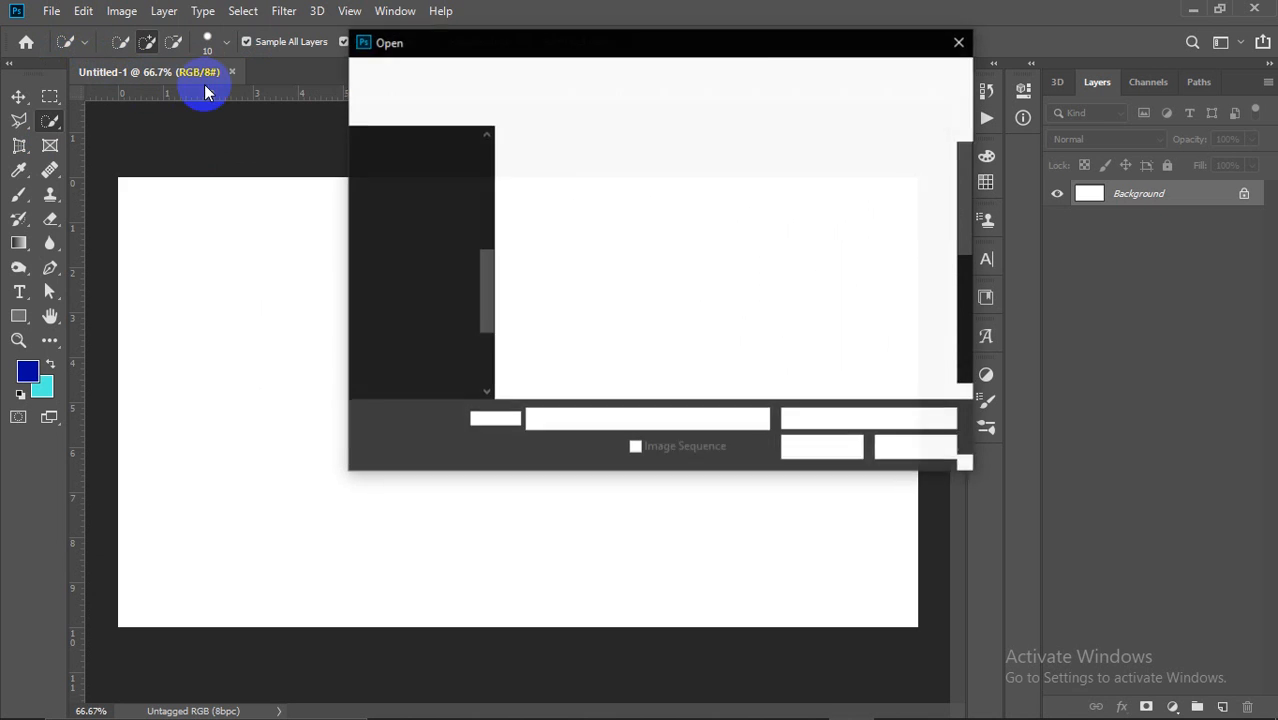
scroll(736, 251, down, 5)
scroll(650, 260, up, 5)
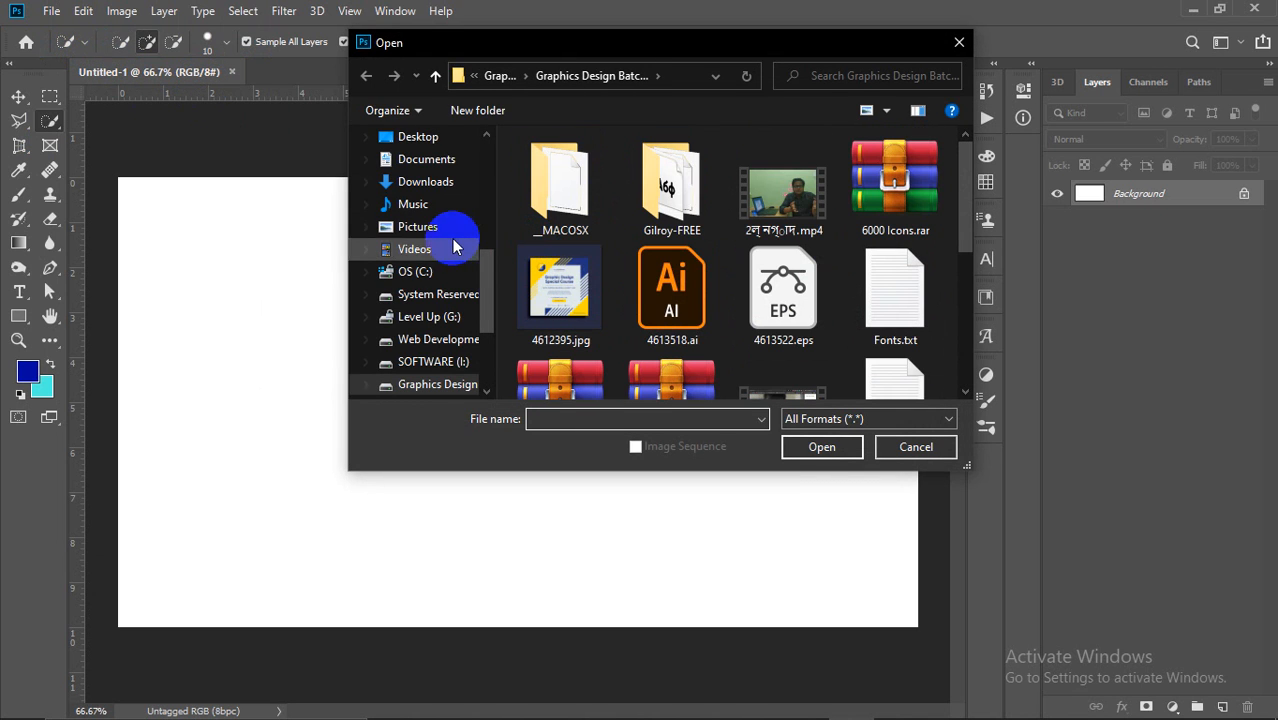
scroll(440, 235, up, 3)
scroll(427, 220, up, 3)
click(425, 176)
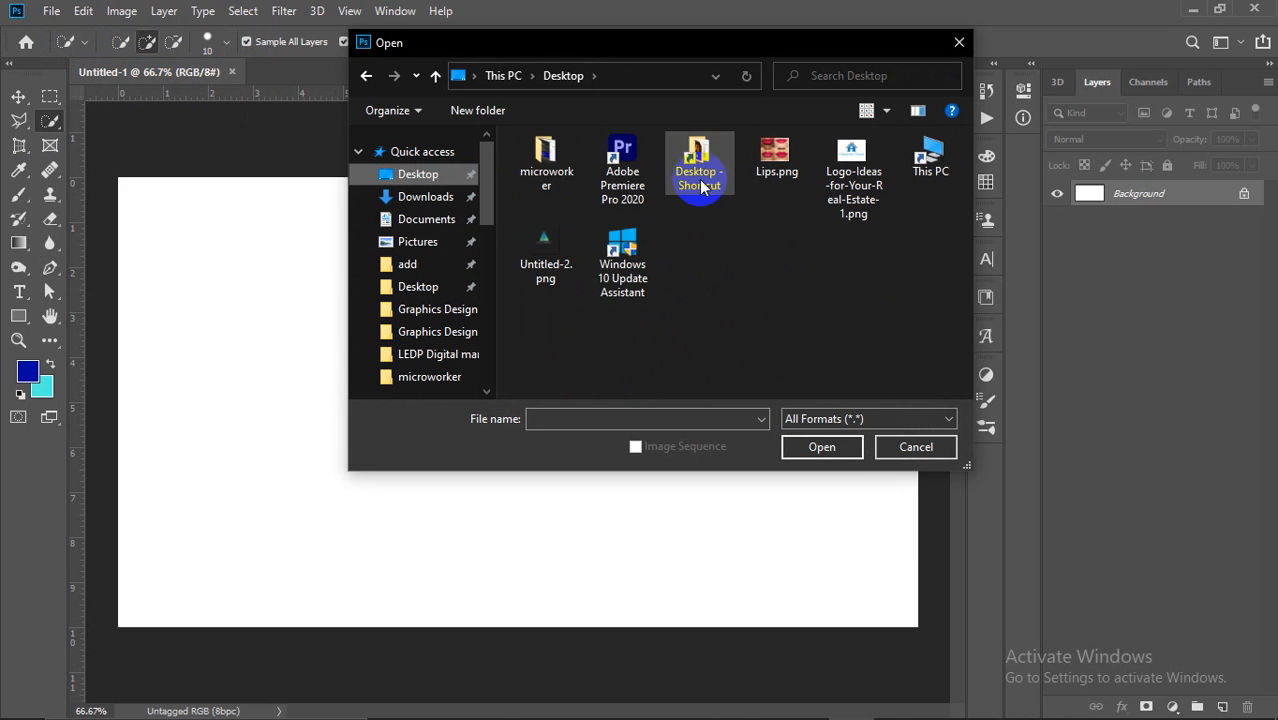
double_click(546, 160)
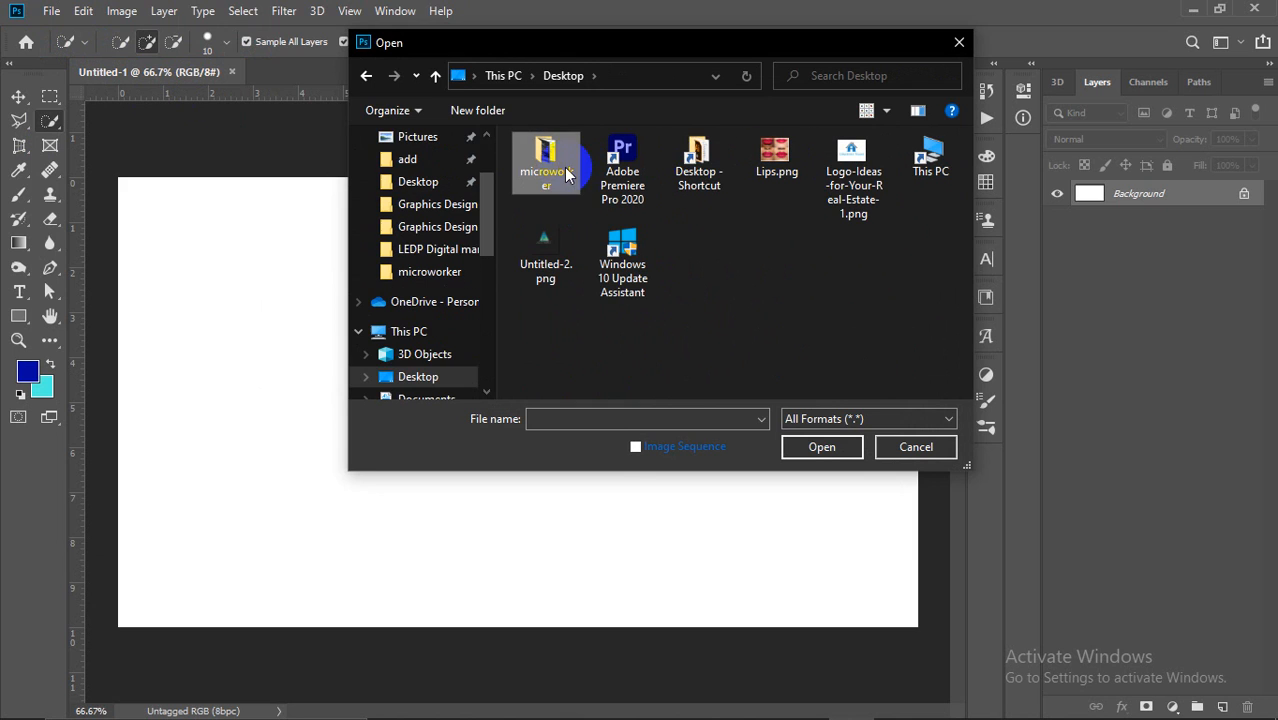
click(366, 75)
double_click(680, 168)
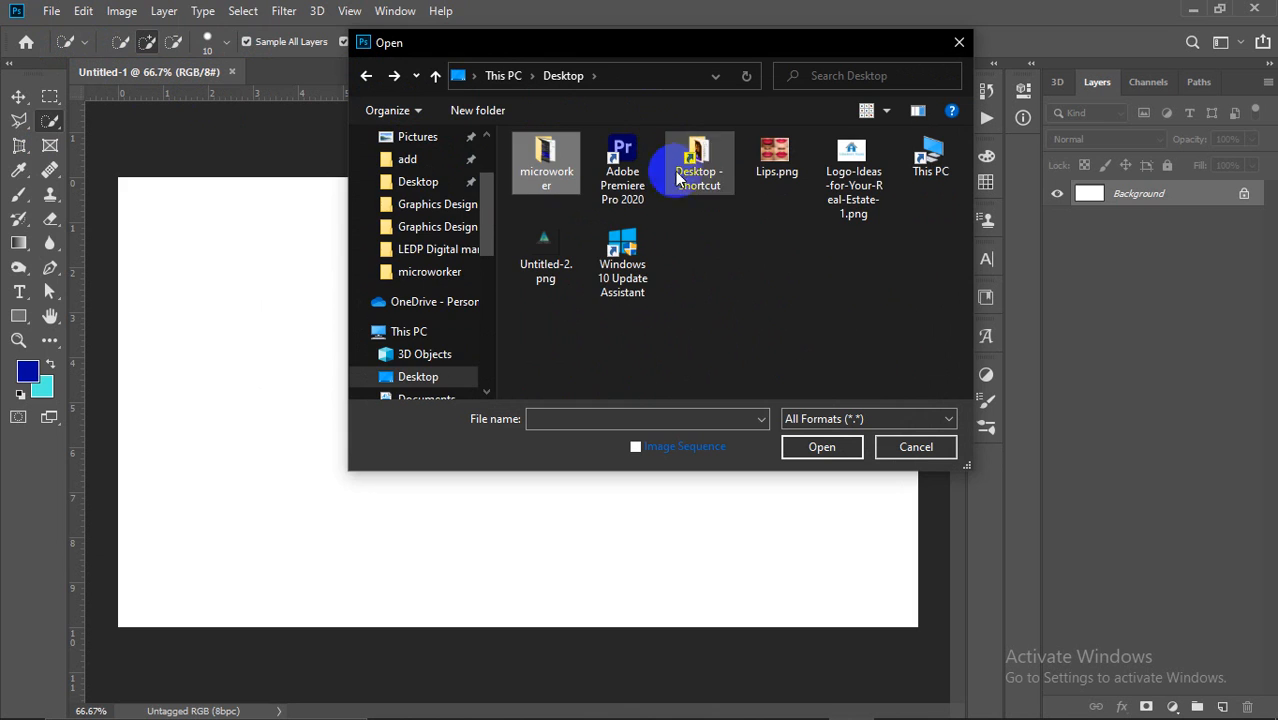
scroll(768, 347, down, 10)
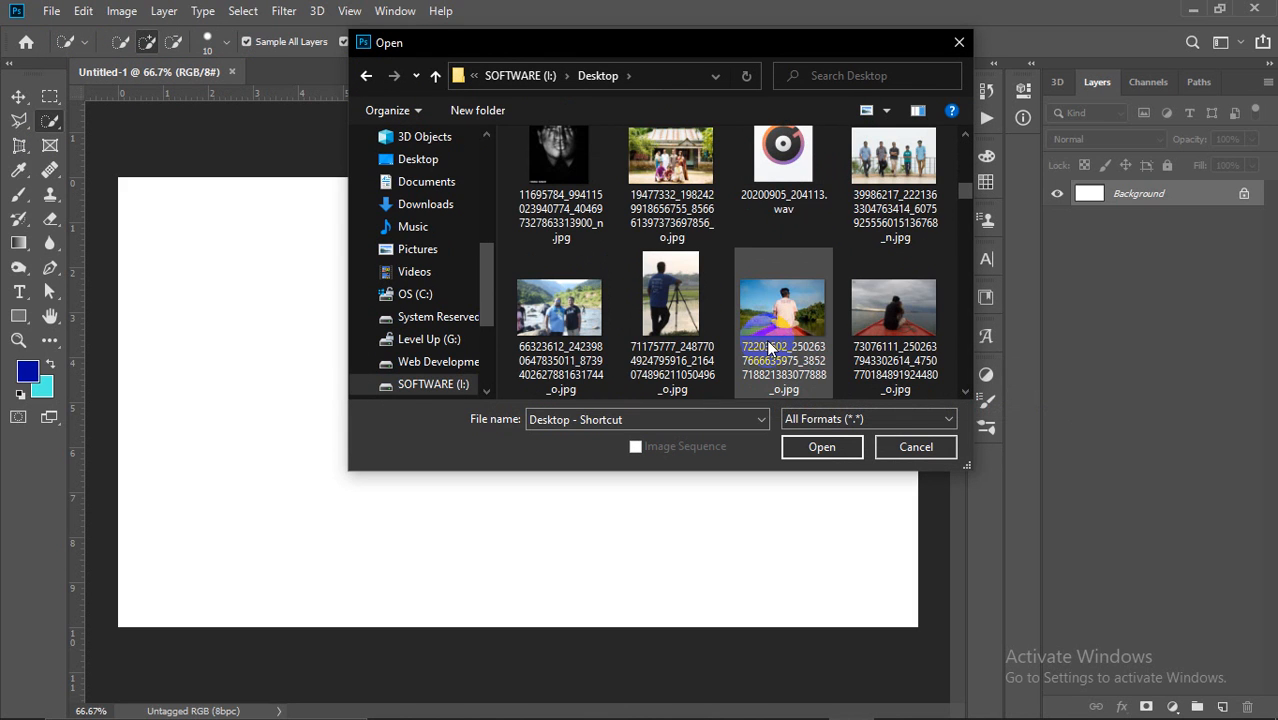
scroll(768, 347, down, 9)
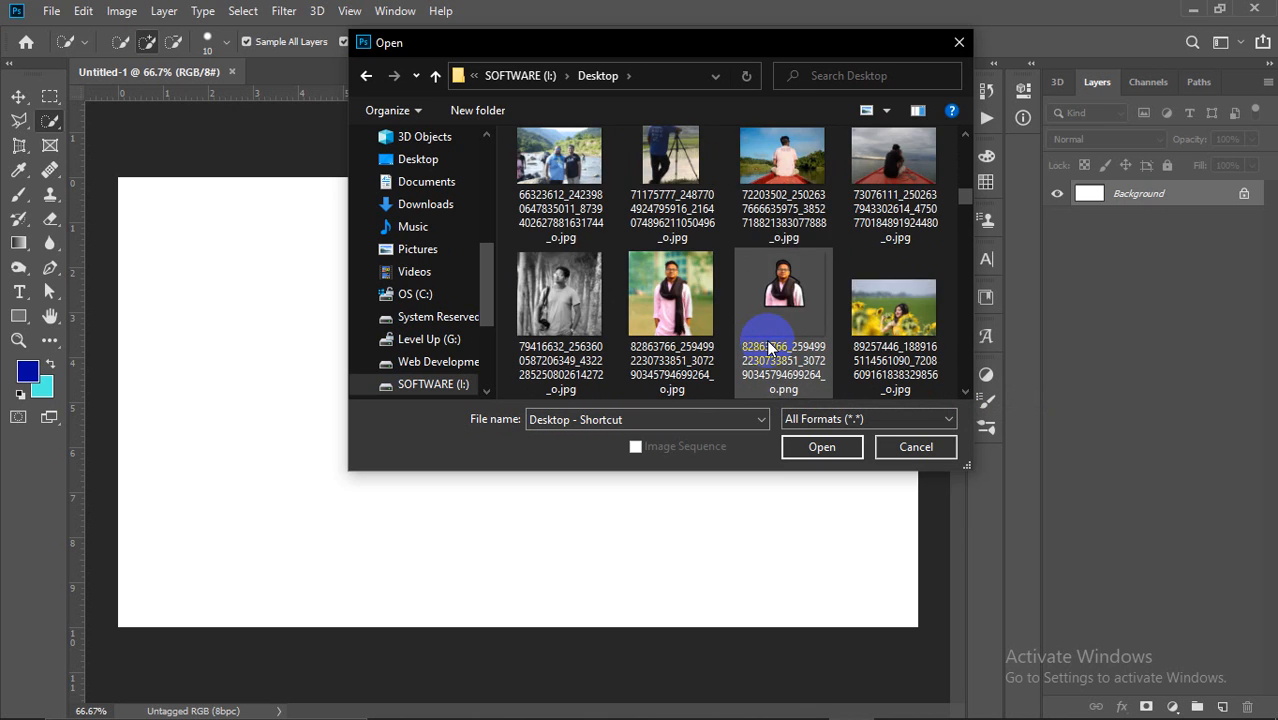
scroll(768, 347, down, 8)
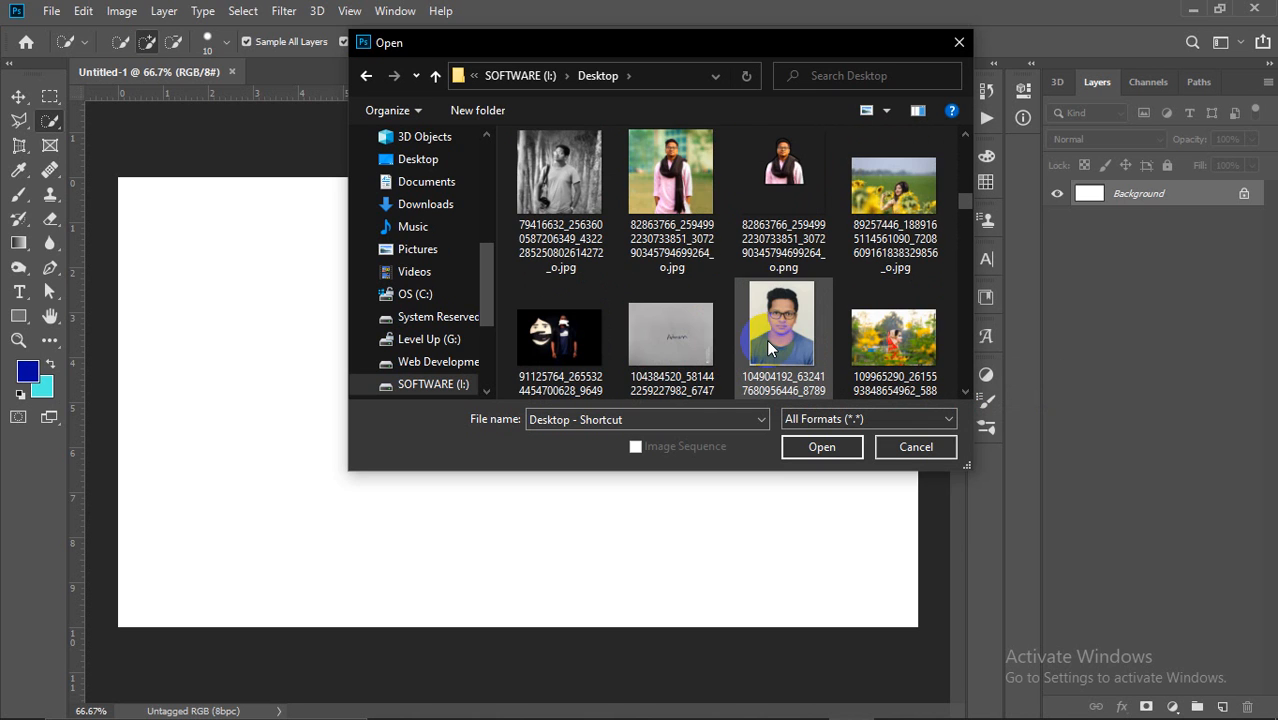
scroll(770, 345, down, 4)
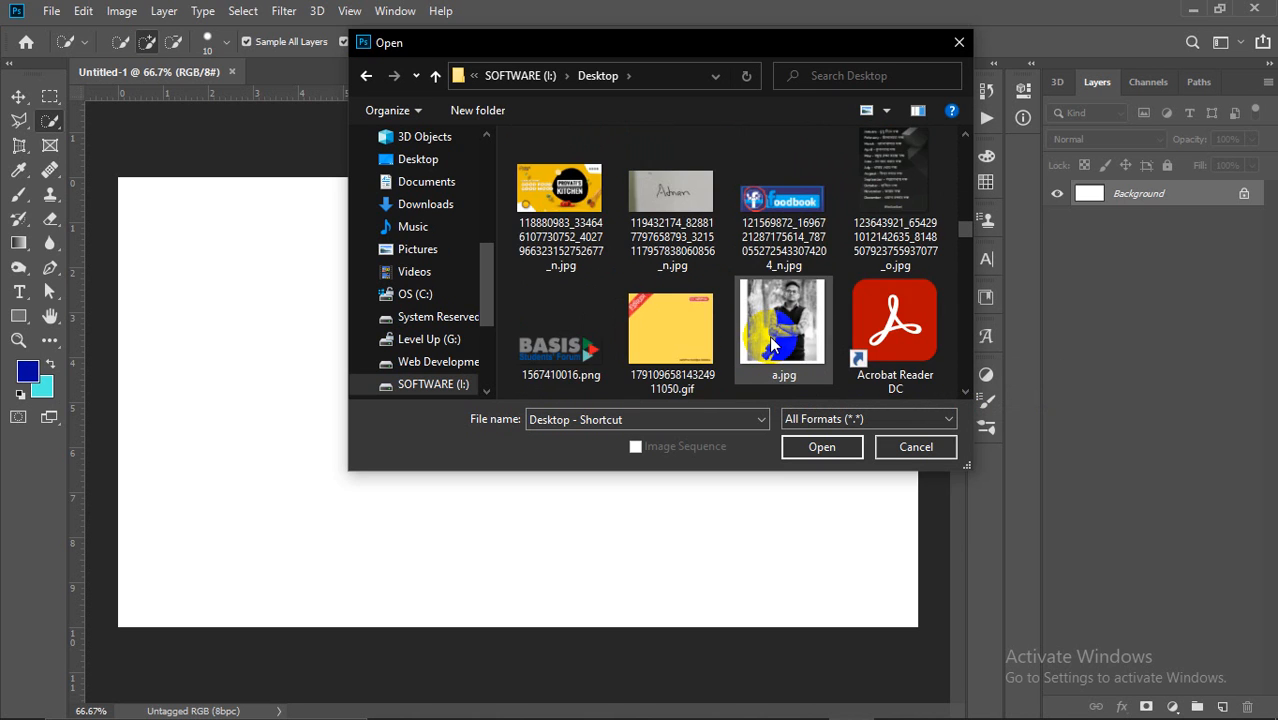
scroll(770, 345, down, 10)
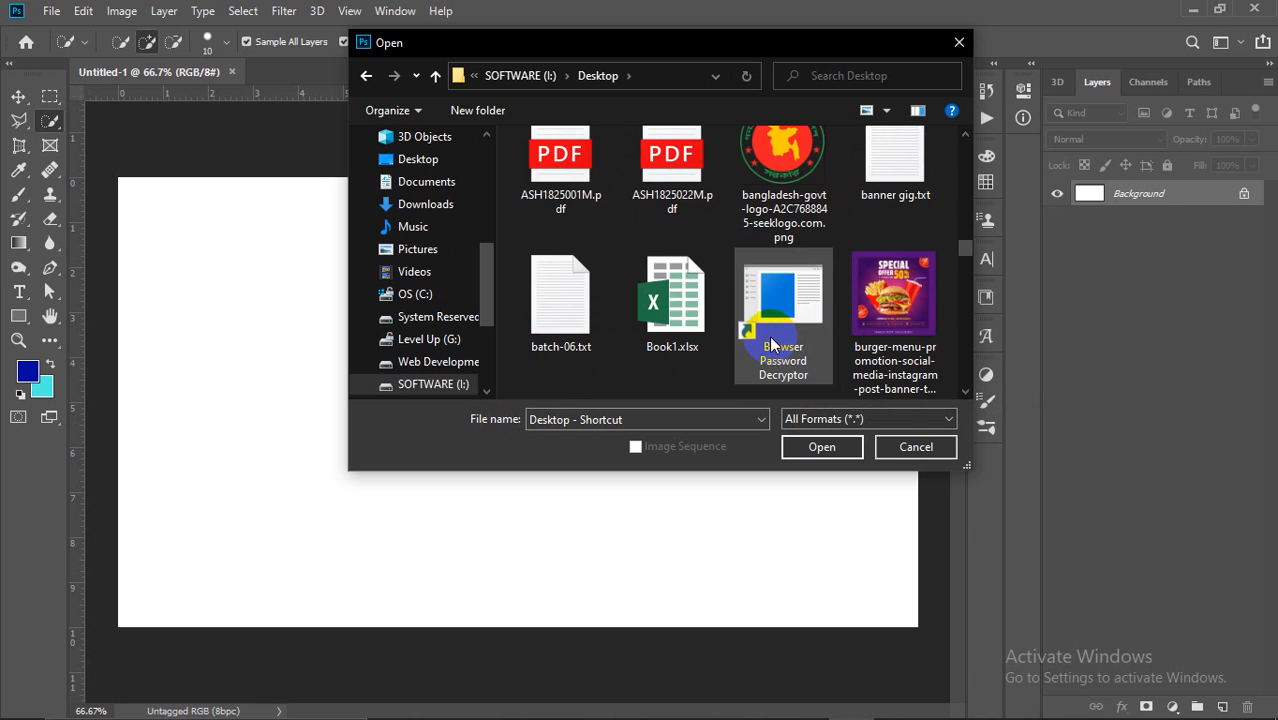
scroll(770, 345, down, 3)
scroll(770, 345, up, 3)
click(672, 330)
click(816, 450)
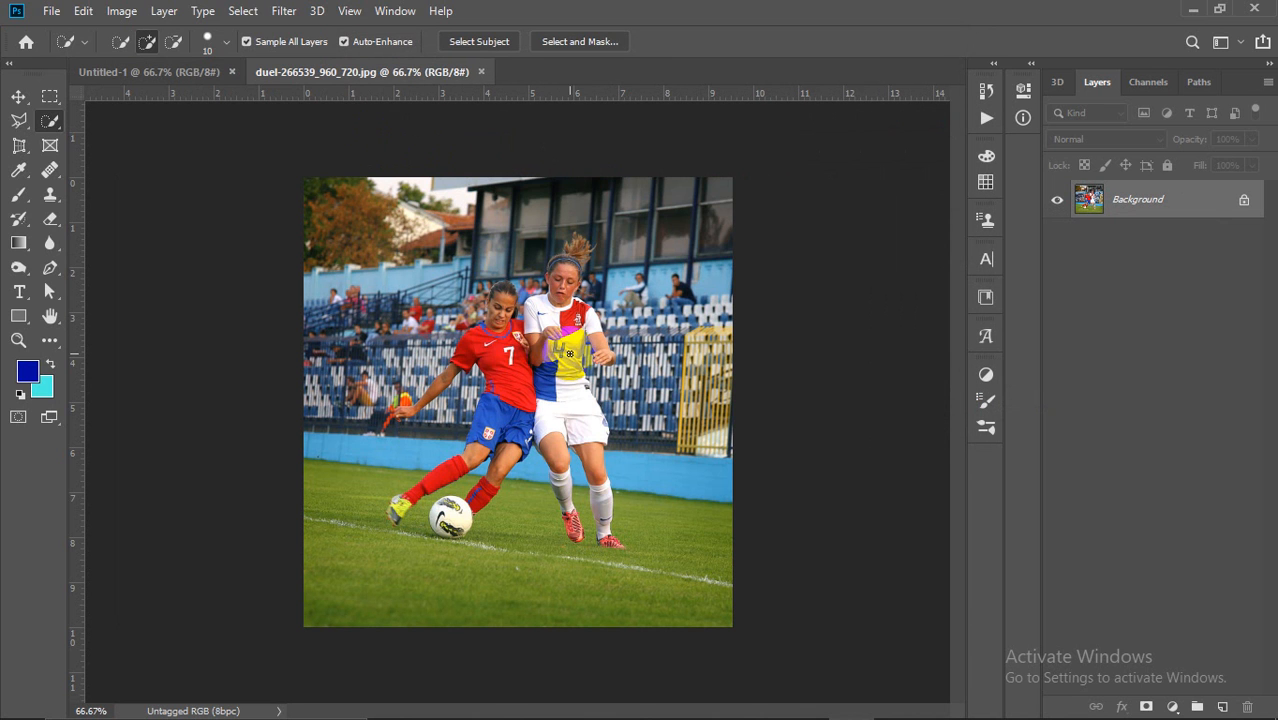
Step: Zoom the football photo to 80.7%
key(ctrl+plus)
key(ctrl+minus)
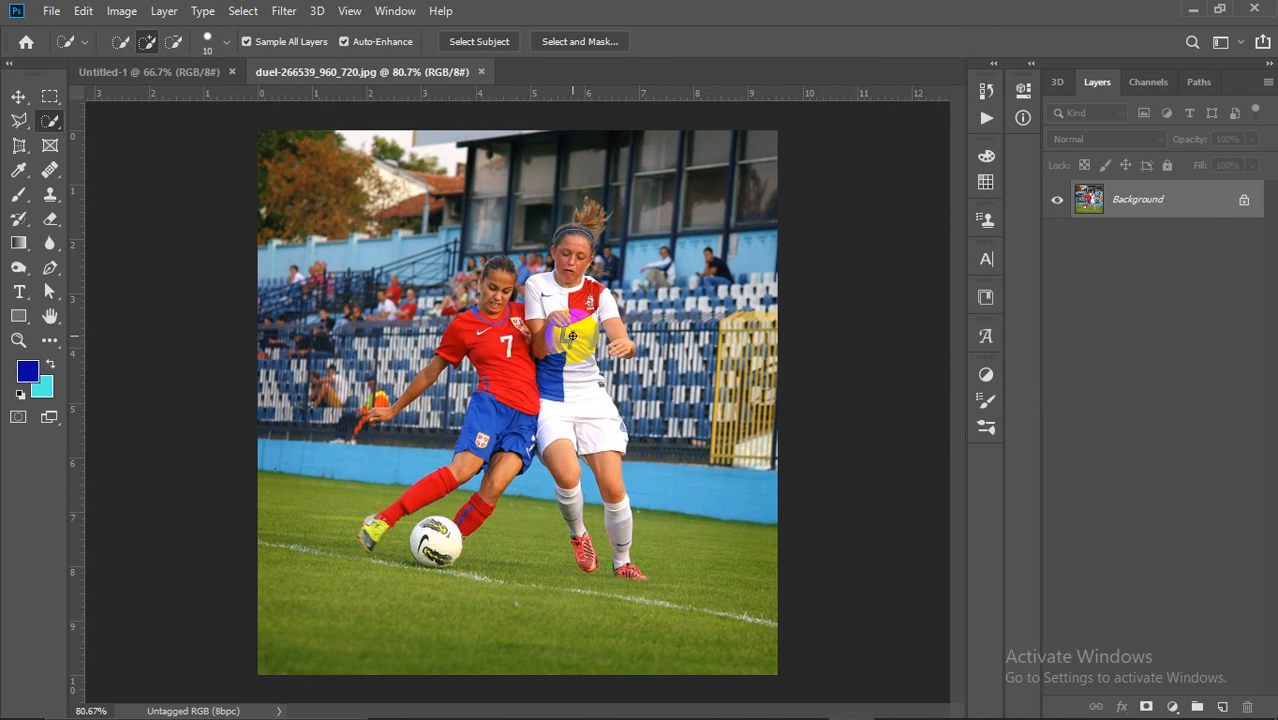
click(53, 13)
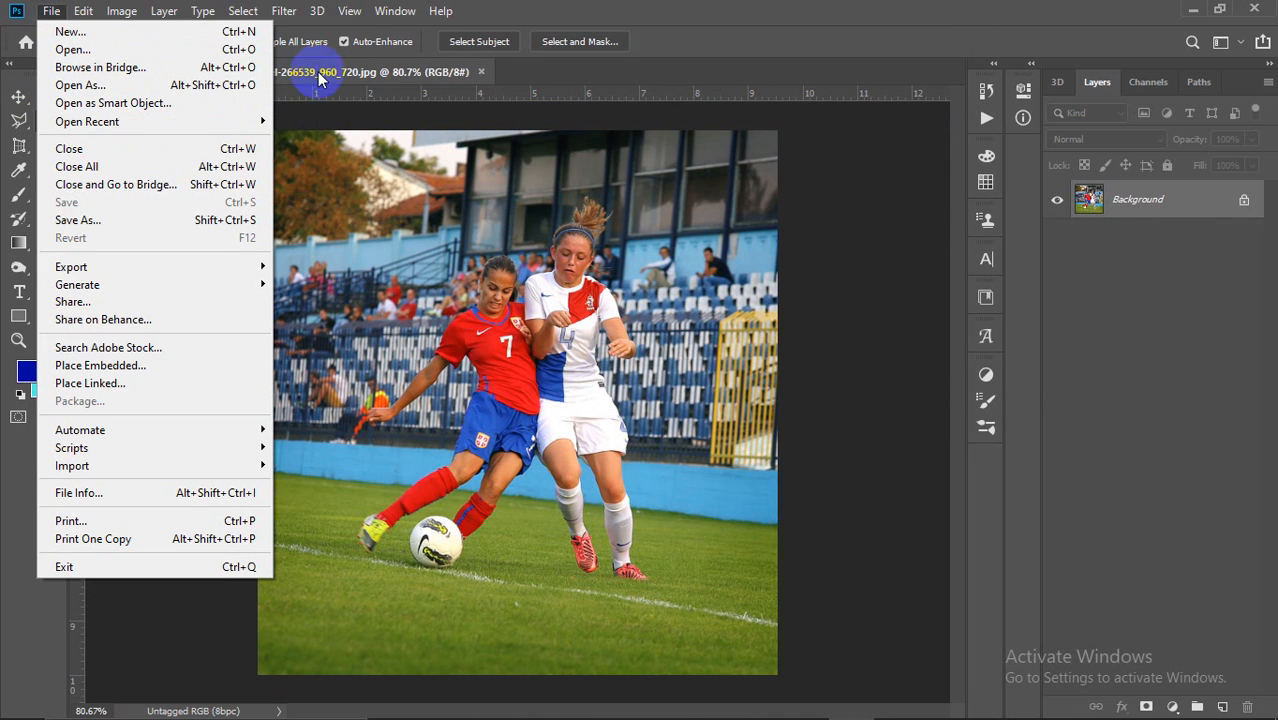
Step: Switch between the duel and Untitled-1 tabs, ending on the blank Untitled-1 canvas
click(357, 92)
click(160, 72)
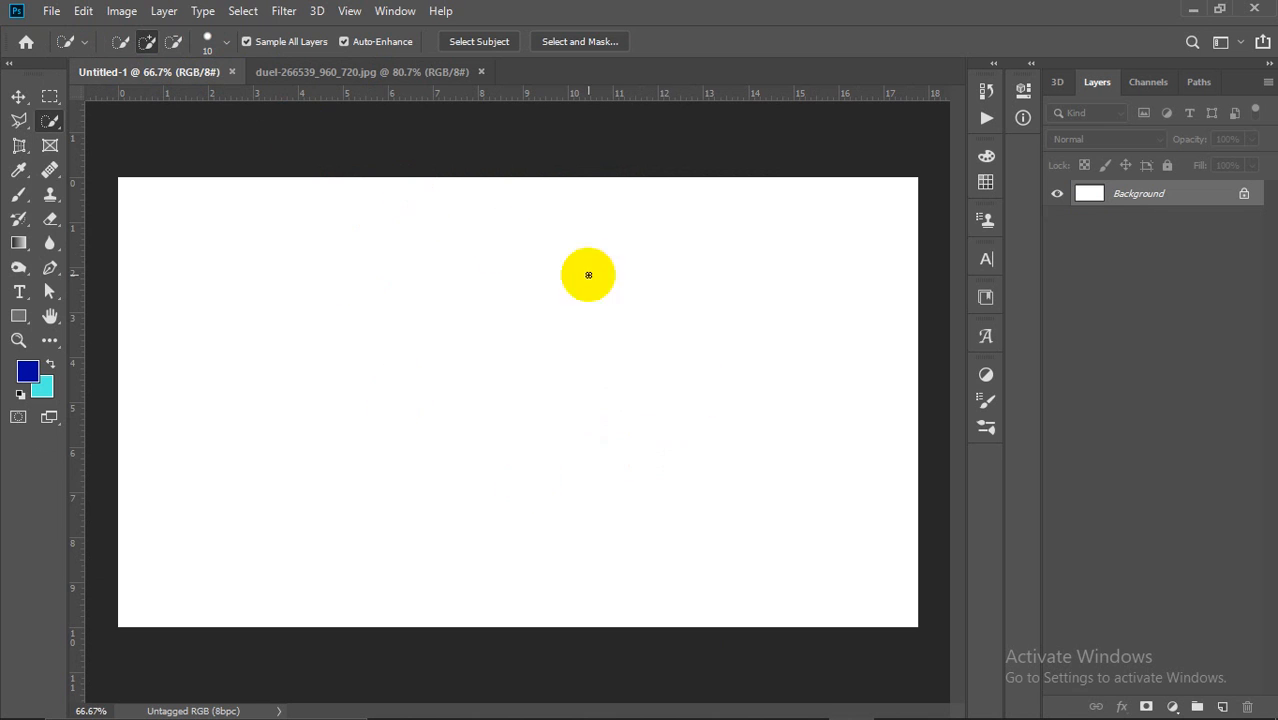
click(332, 74)
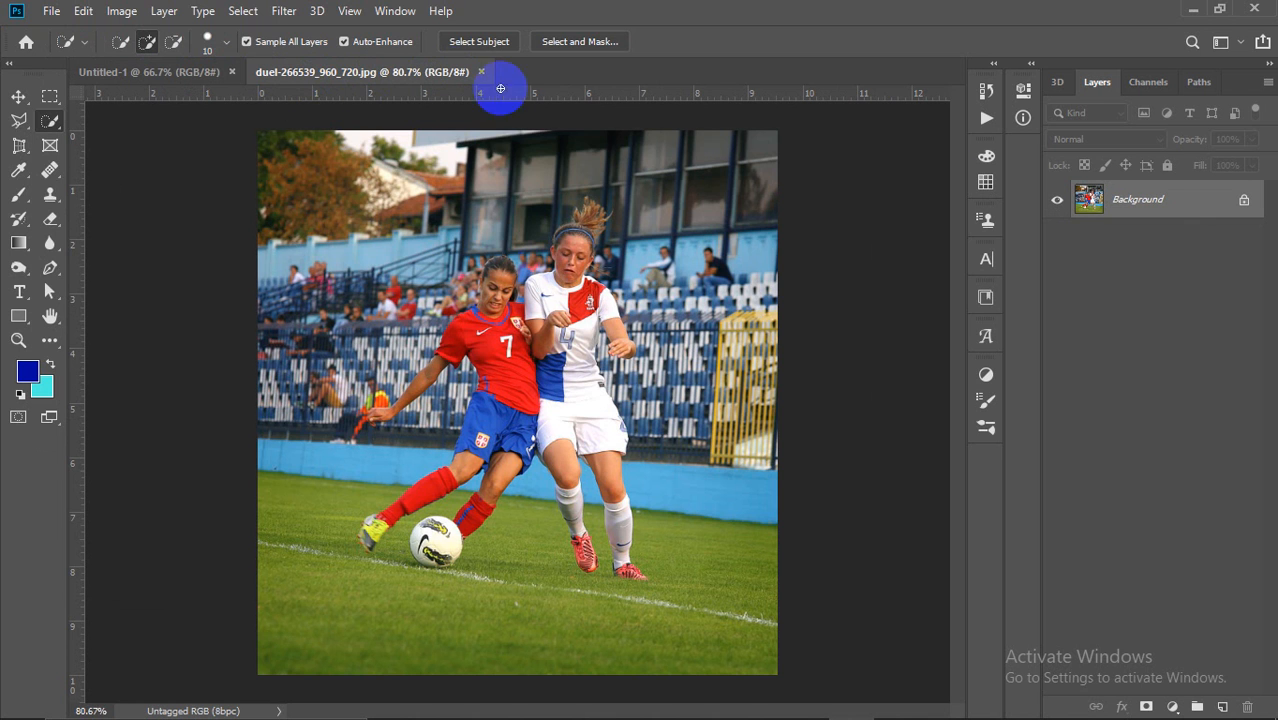
click(165, 72)
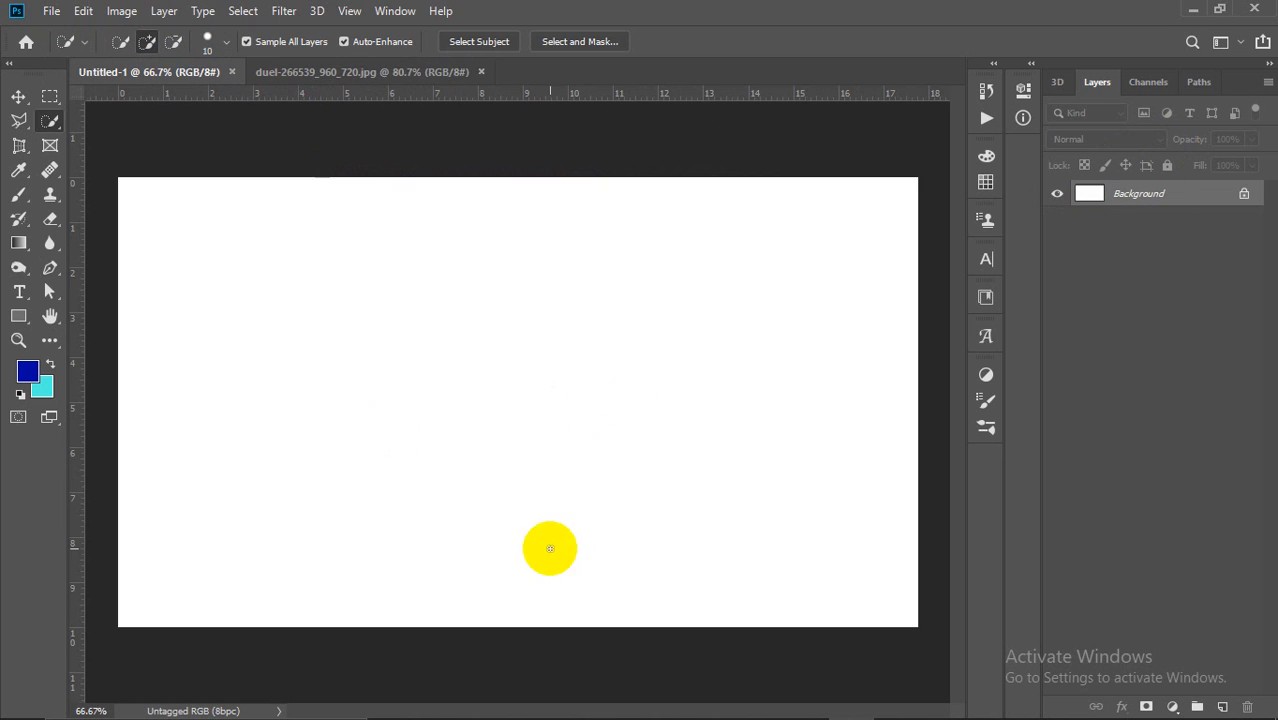
Step: Place the woman's portrait PNG into Untitled-1 at the top-left and commit it
click(48, 12)
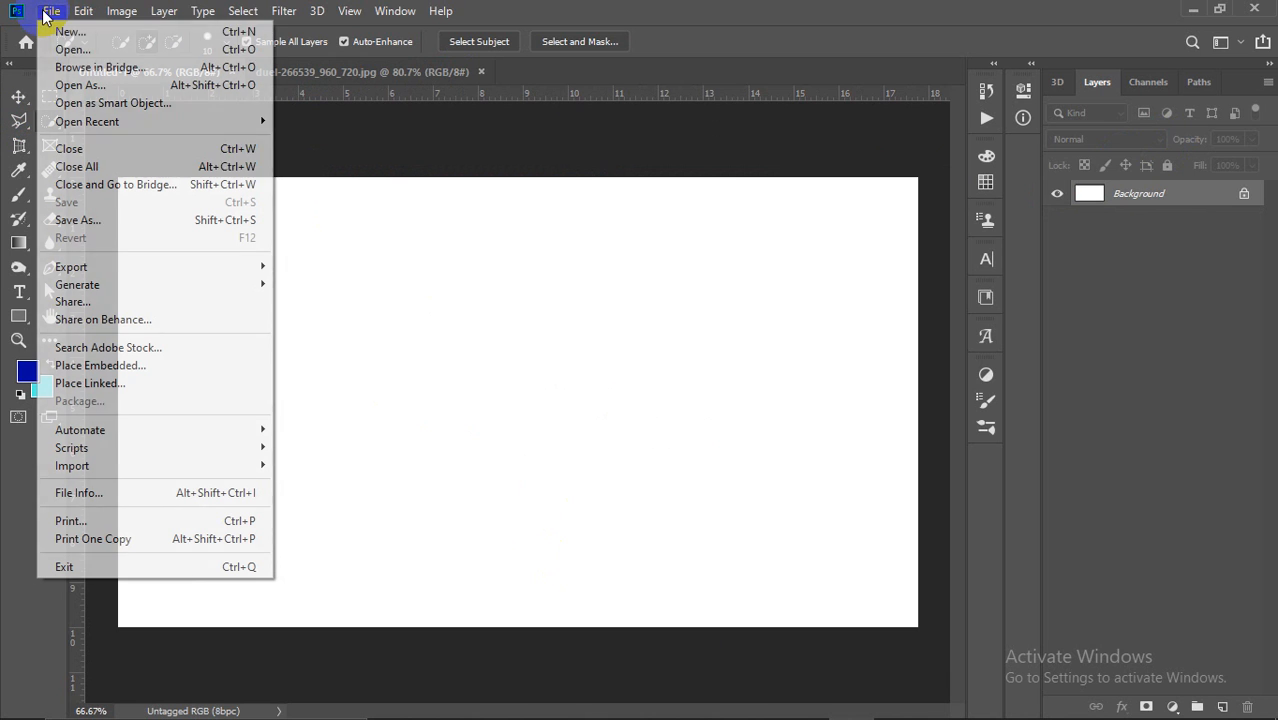
click(108, 366)
scroll(700, 260, down, 10)
scroll(778, 240, up, 6)
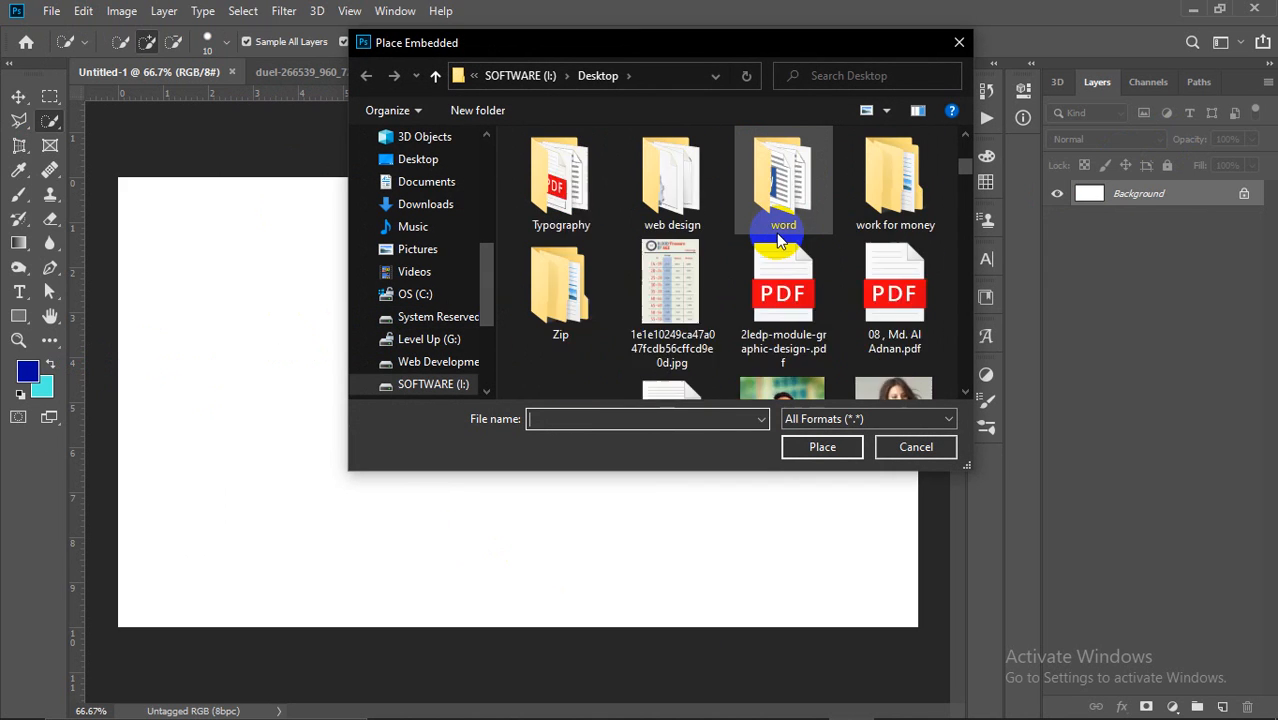
scroll(822, 250, down, 5)
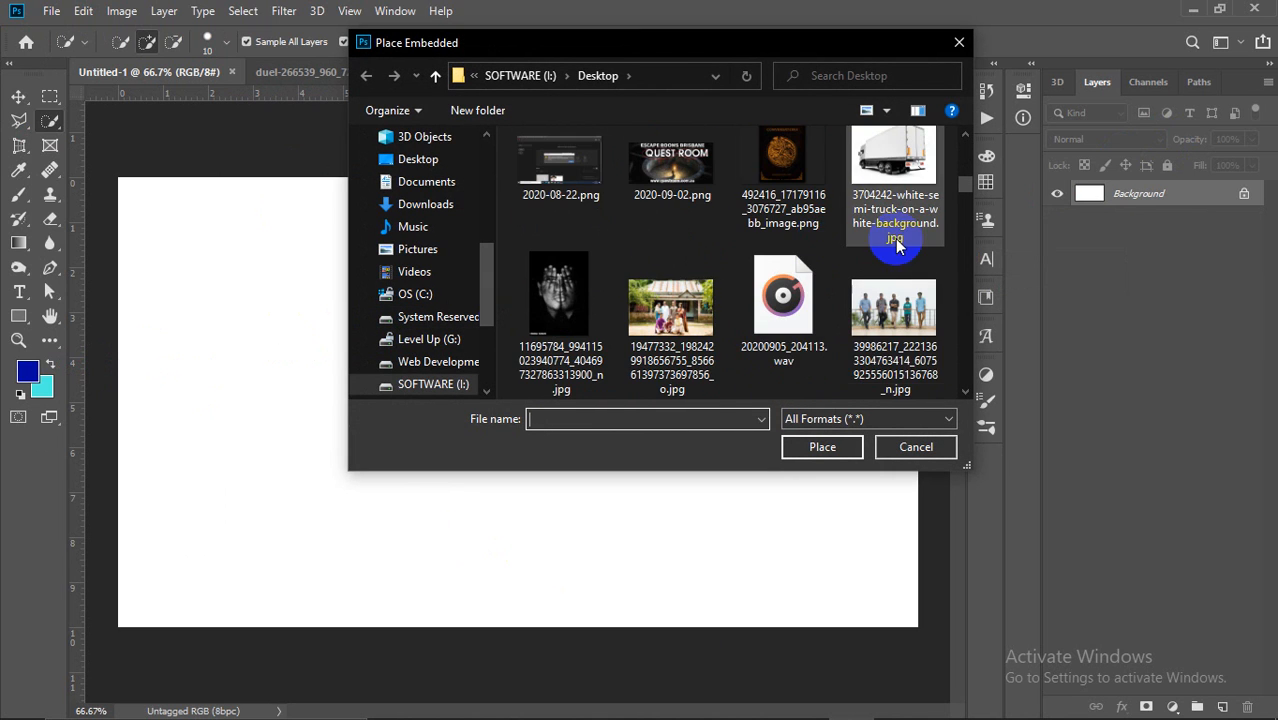
scroll(893, 300, up, 4)
click(893, 348)
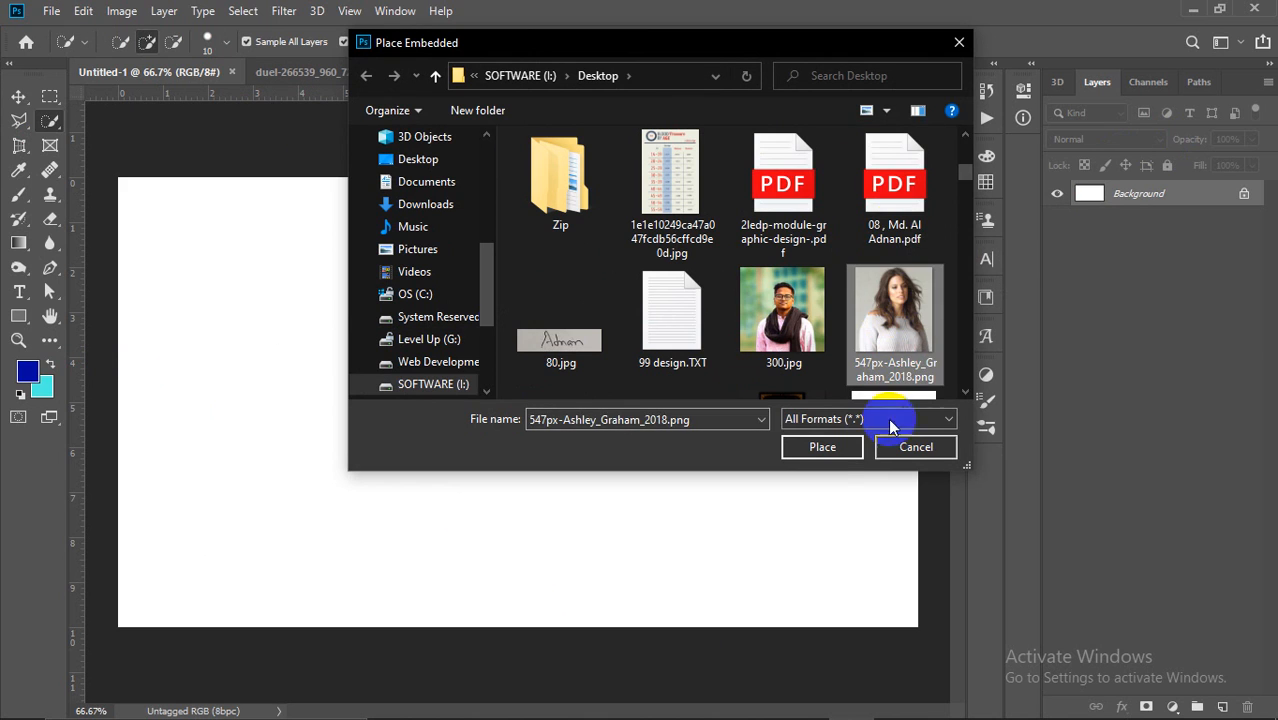
click(826, 449)
drag(518, 408, 247, 323)
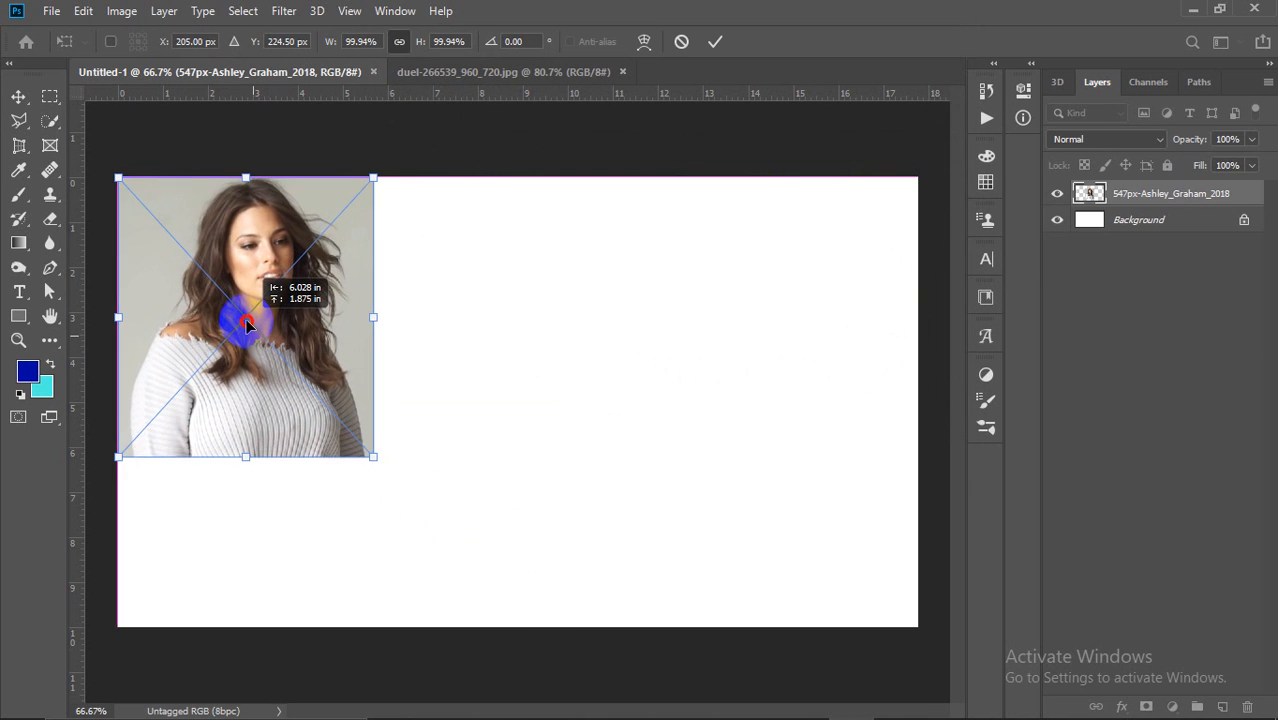
click(714, 41)
Step: Switch to the football duel photo and try the Quick Selection brush on the players
click(505, 72)
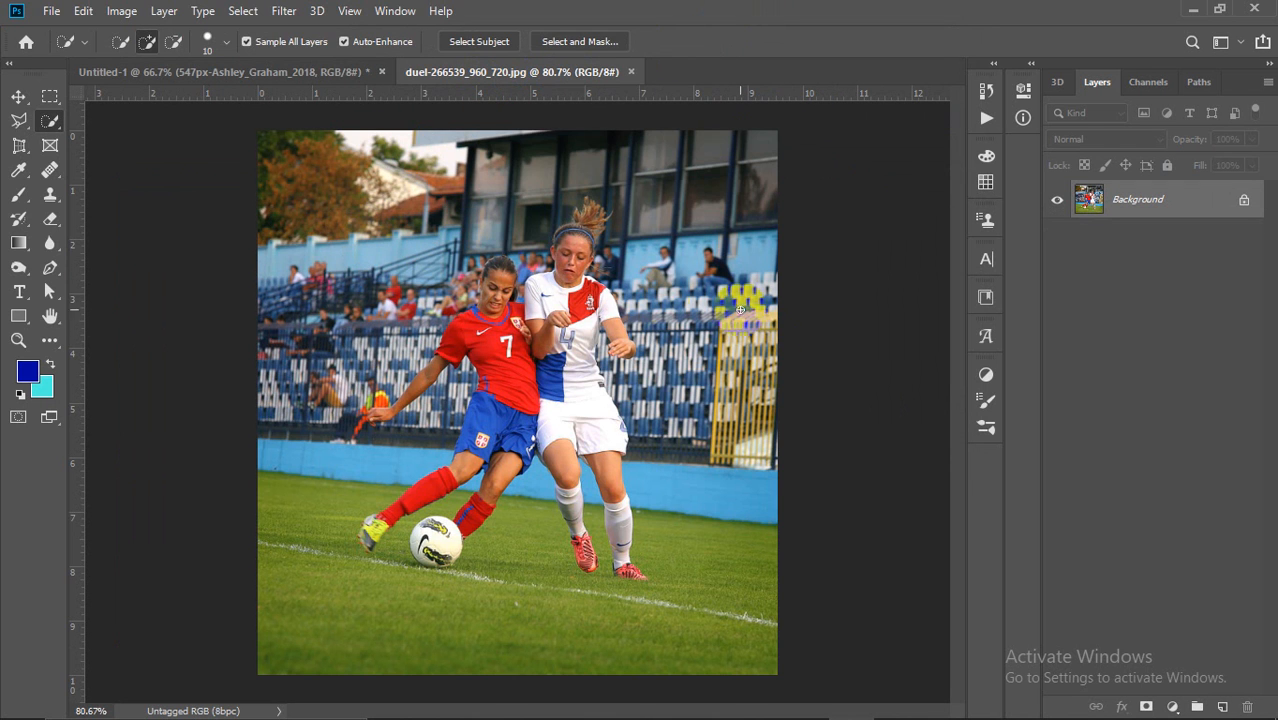
drag(612, 296, 593, 293)
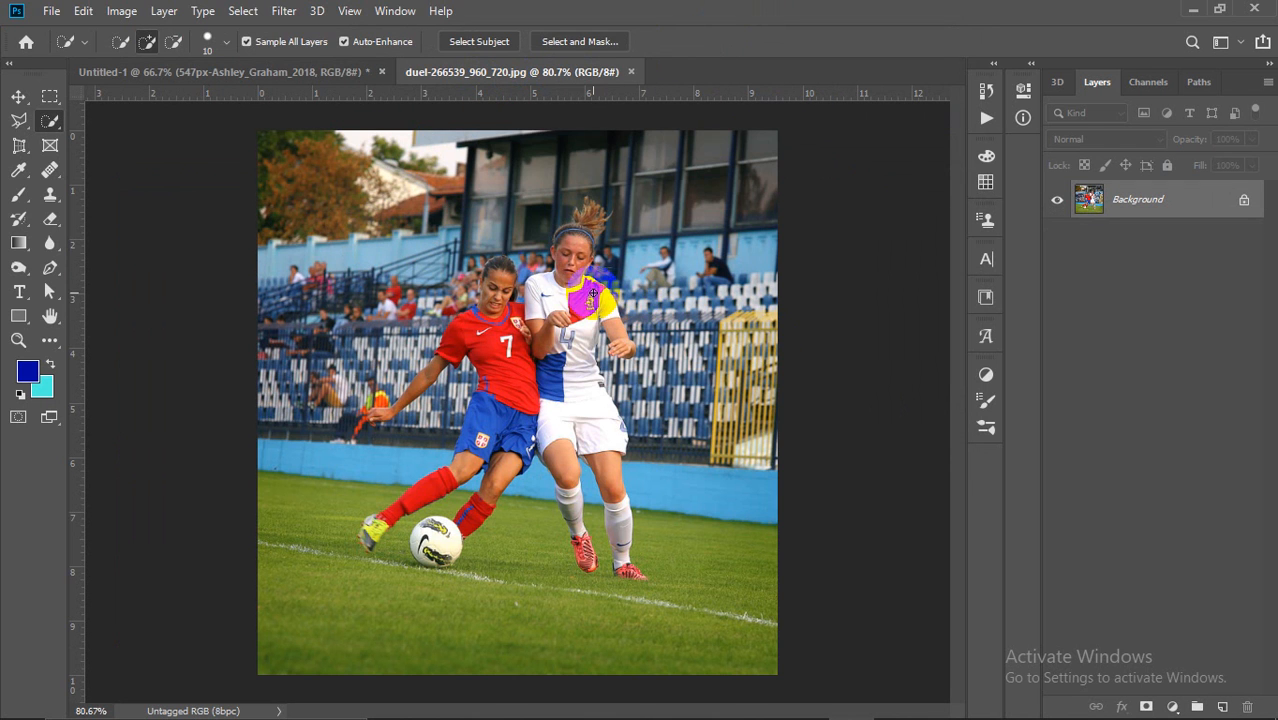
click(50, 121)
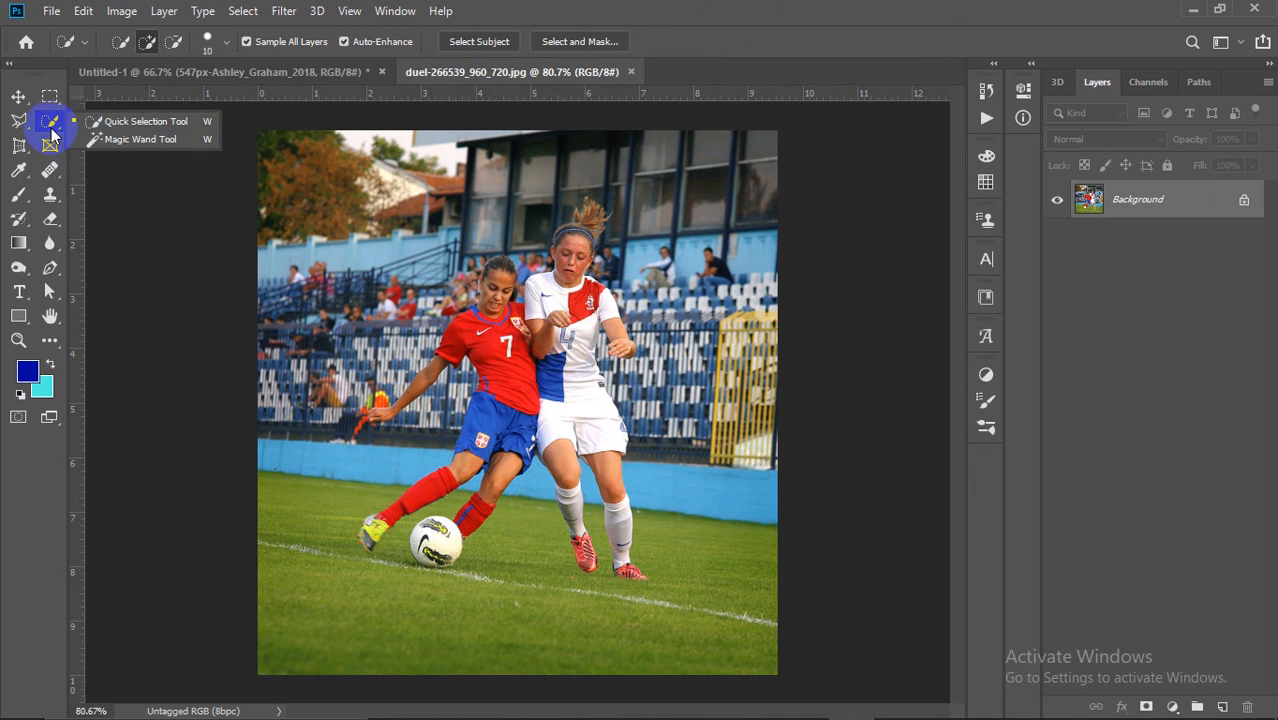
click(127, 124)
click(497, 321)
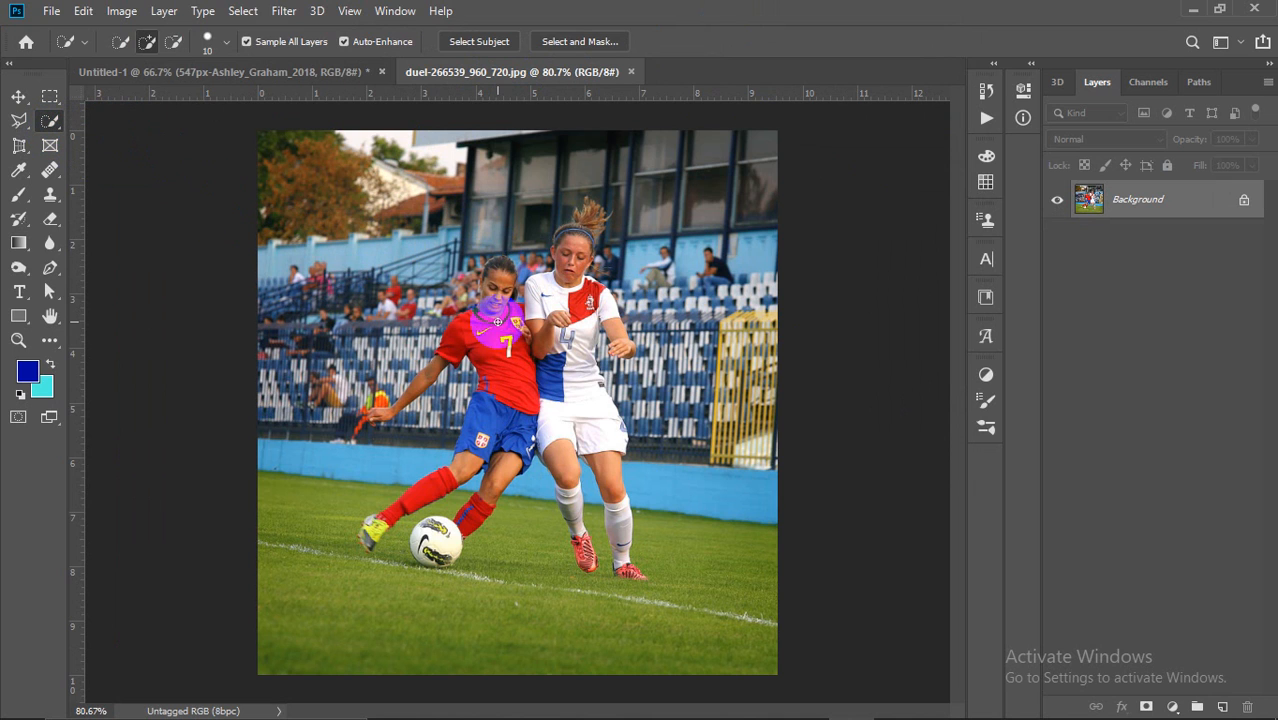
scroll(578, 285, up, 2)
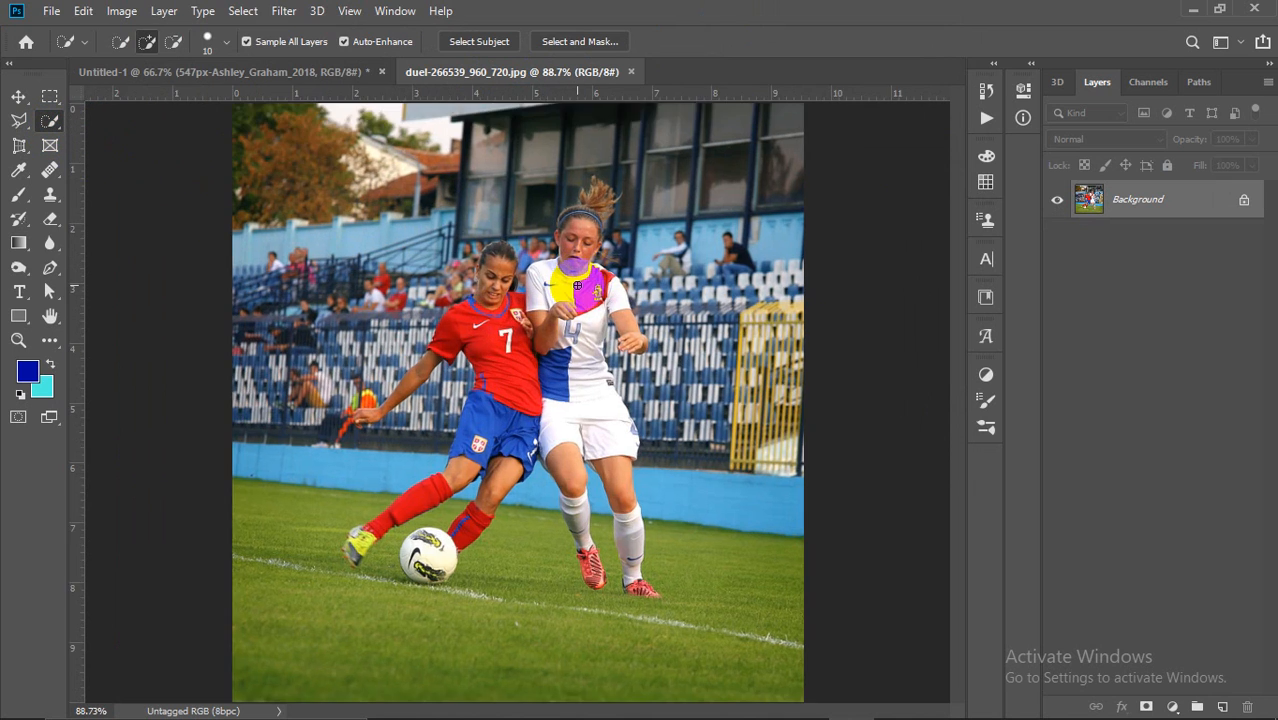
scroll(578, 286, up, 3)
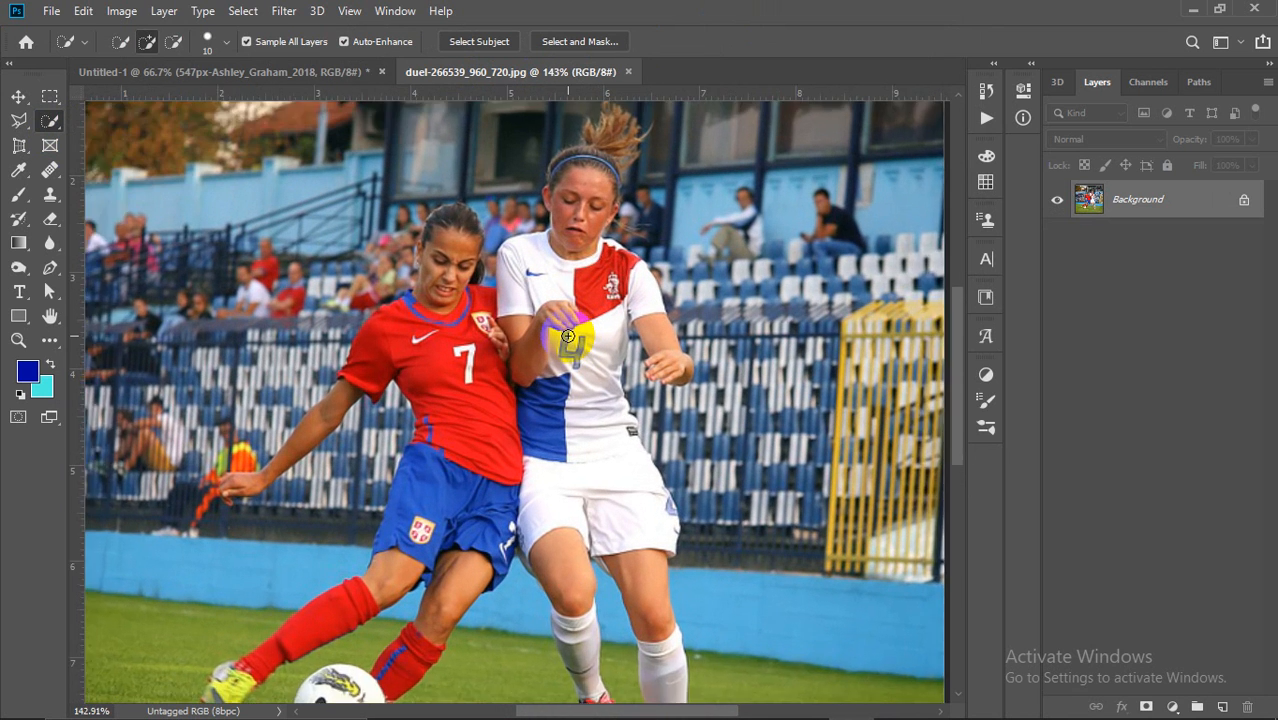
scroll(570, 323, up, 1)
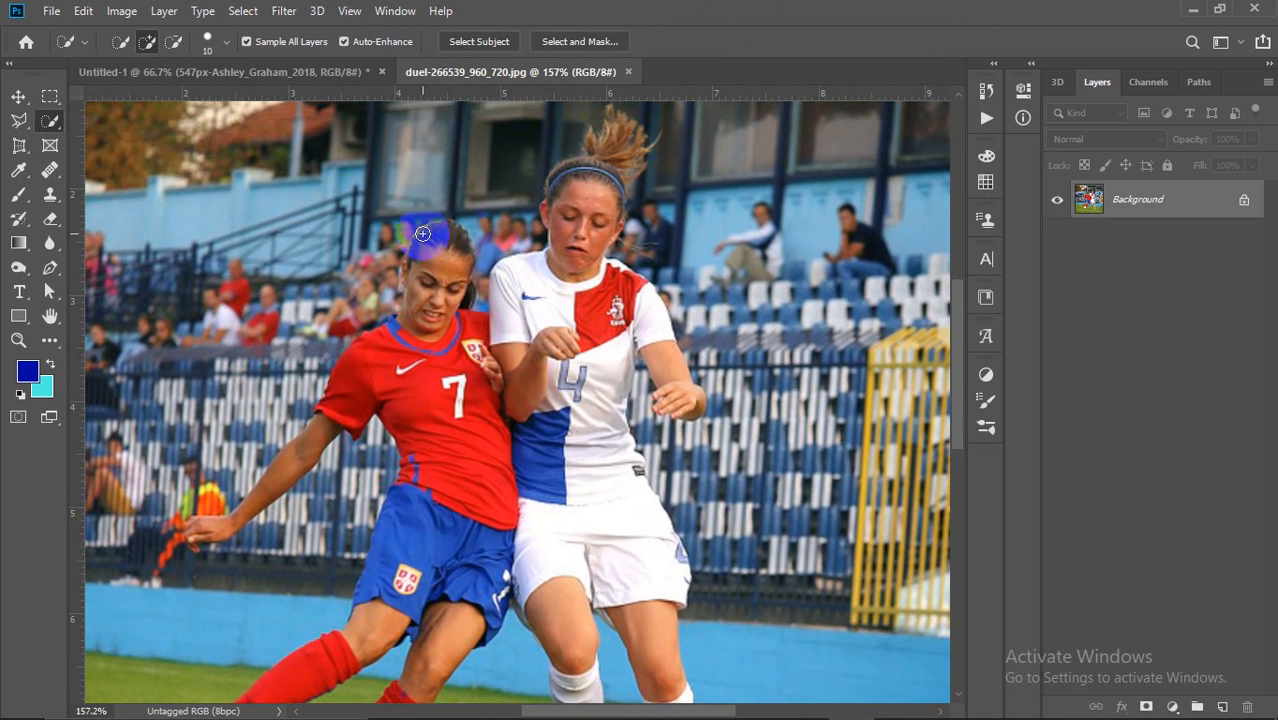
Step: Trace a freehand Lasso outline around the players, then deselect with Ctrl+D
click(30, 121)
click(92, 121)
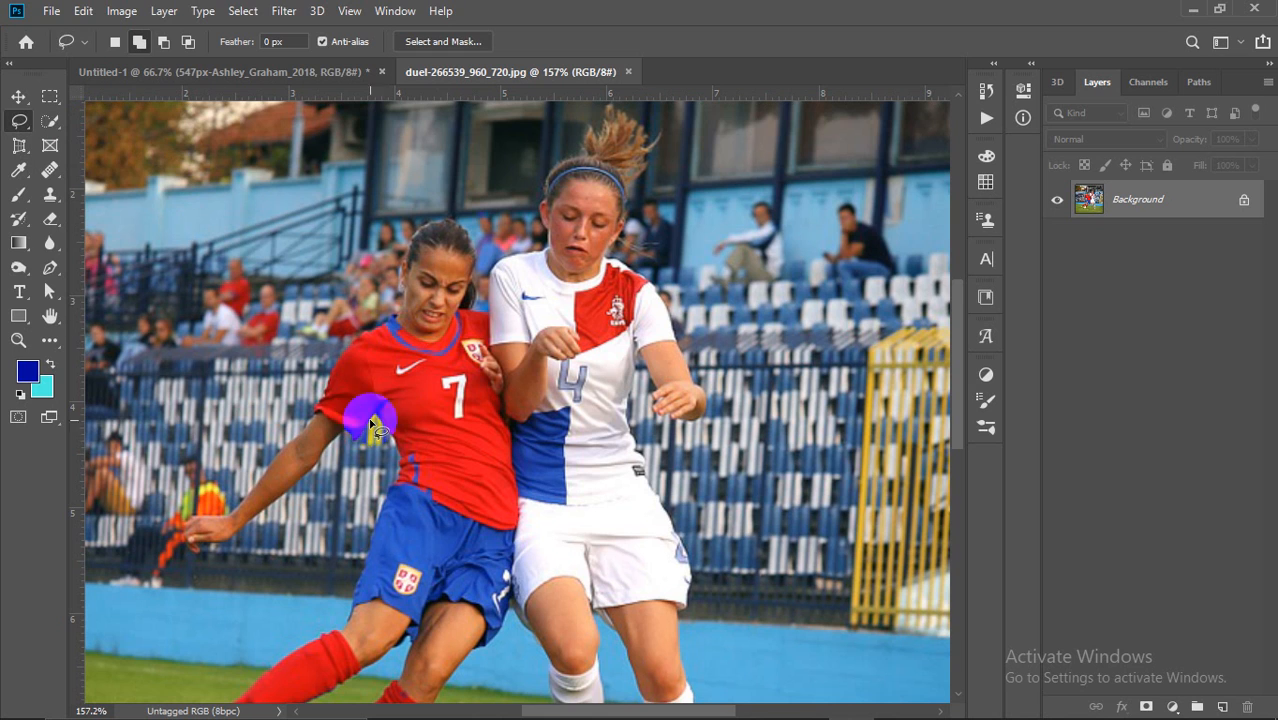
drag(205, 518, 282, 460)
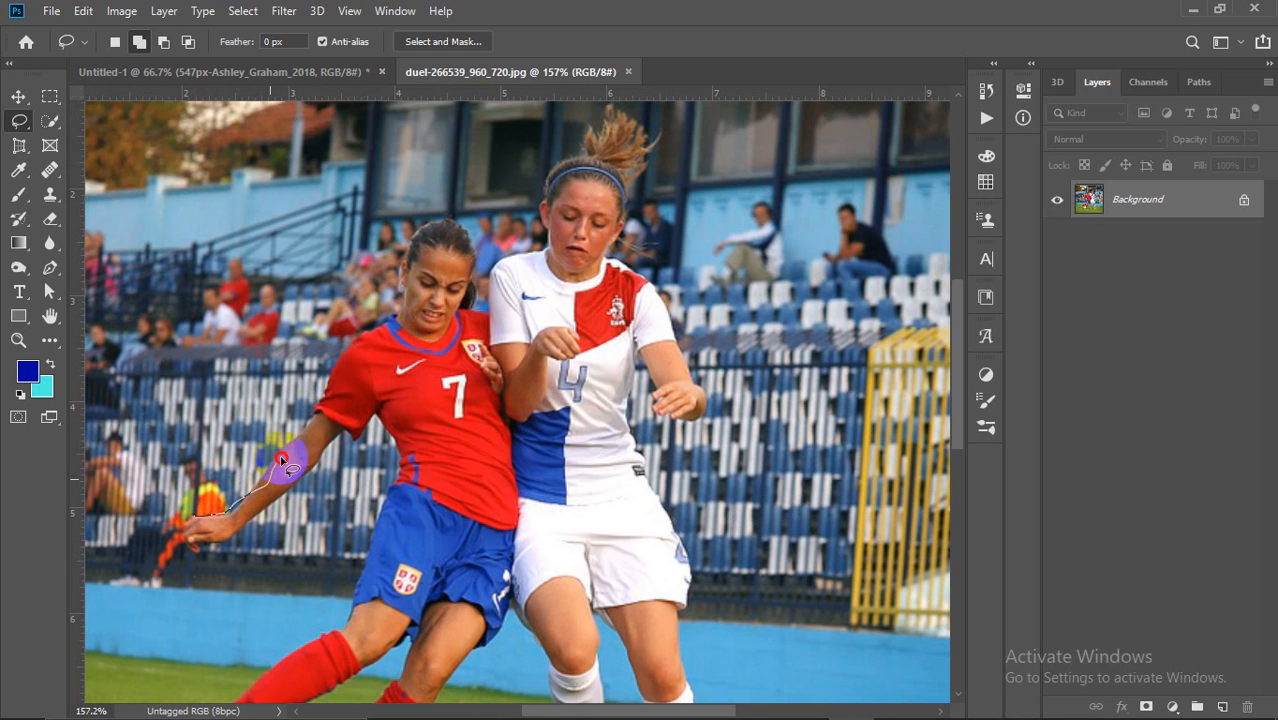
mouse_move(345, 342)
mouse_down()
mouse_move(398, 316)
mouse_move(448, 208)
mouse_up()
mouse_move(481, 298)
mouse_down()
mouse_move(500, 258)
mouse_move(538, 240)
mouse_move(566, 170)
mouse_move(656, 157)
mouse_move(677, 131)
mouse_move(638, 266)
mouse_move(727, 440)
mouse_move(632, 470)
mouse_move(624, 441)
mouse_move(694, 599)
mouse_move(712, 678)
mouse_move(404, 708)
mouse_move(261, 646)
mouse_move(200, 495)
mouse_up()
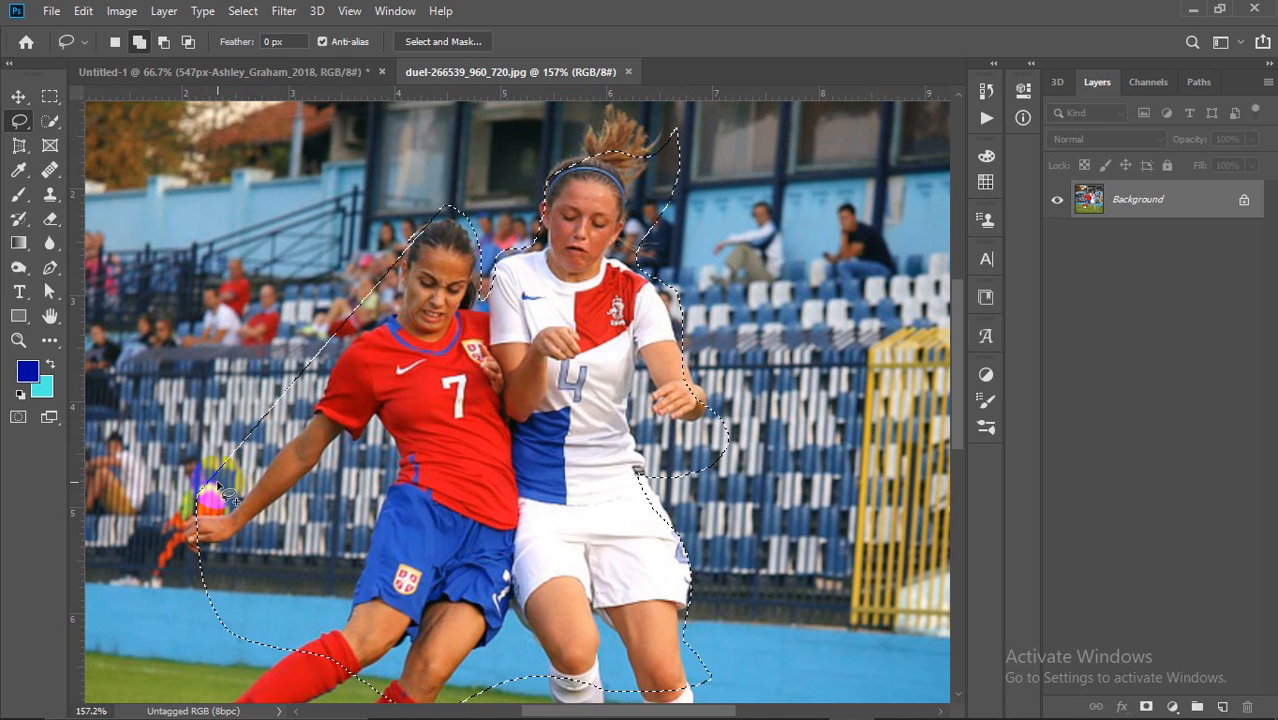
mouse_move(188, 493)
mouse_down()
mouse_move(250, 468)
mouse_move(367, 330)
mouse_move(386, 238)
mouse_move(186, 457)
mouse_move(208, 546)
mouse_move(231, 529)
mouse_move(214, 528)
mouse_move(267, 526)
mouse_move(368, 430)
mouse_move(385, 495)
mouse_move(335, 590)
mouse_move(265, 642)
mouse_up()
key(ctrl+d)
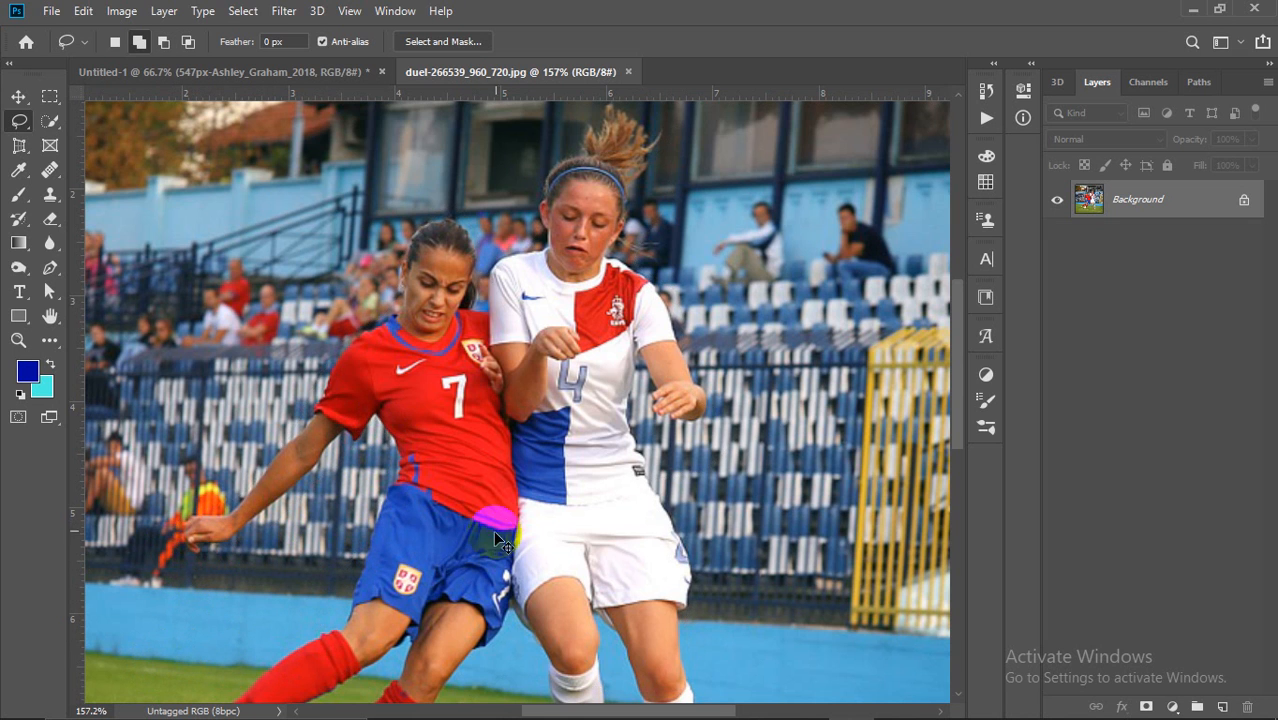
scroll(565, 368, down, 3)
scroll(568, 366, up, 2)
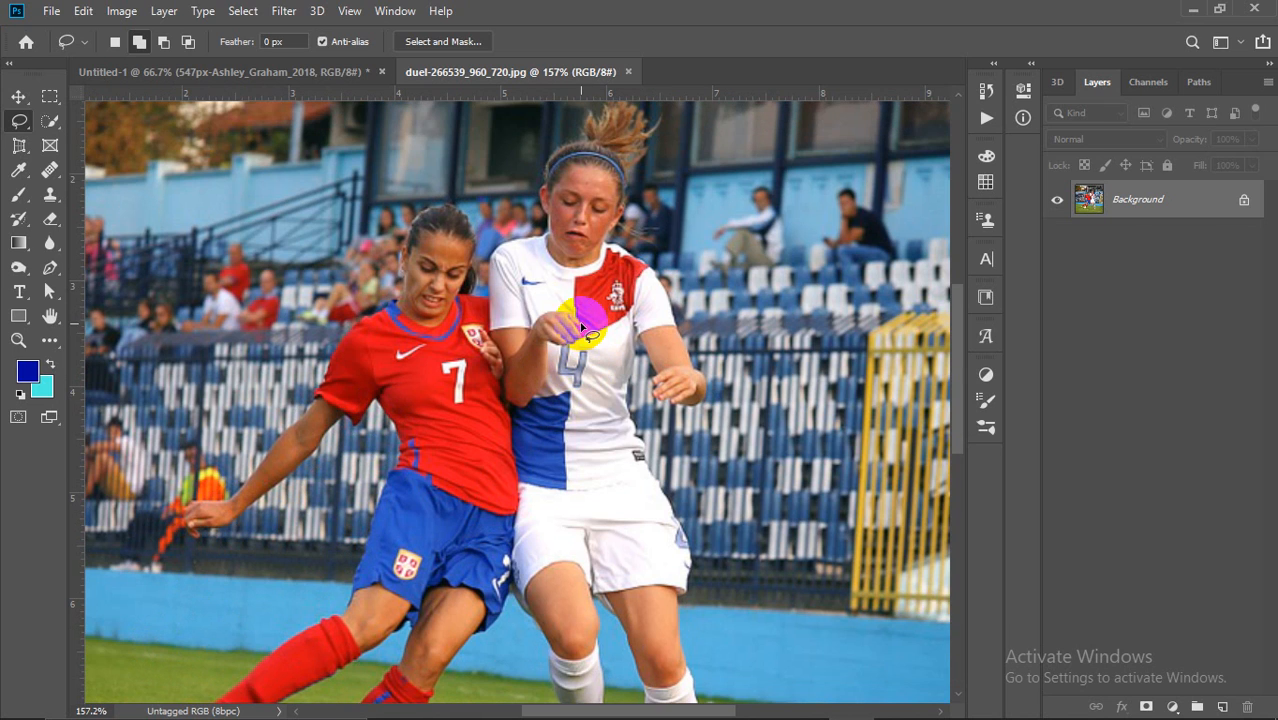
Step: Choose the Quick Selection Tool and zoom into the duel photo
click(49, 122)
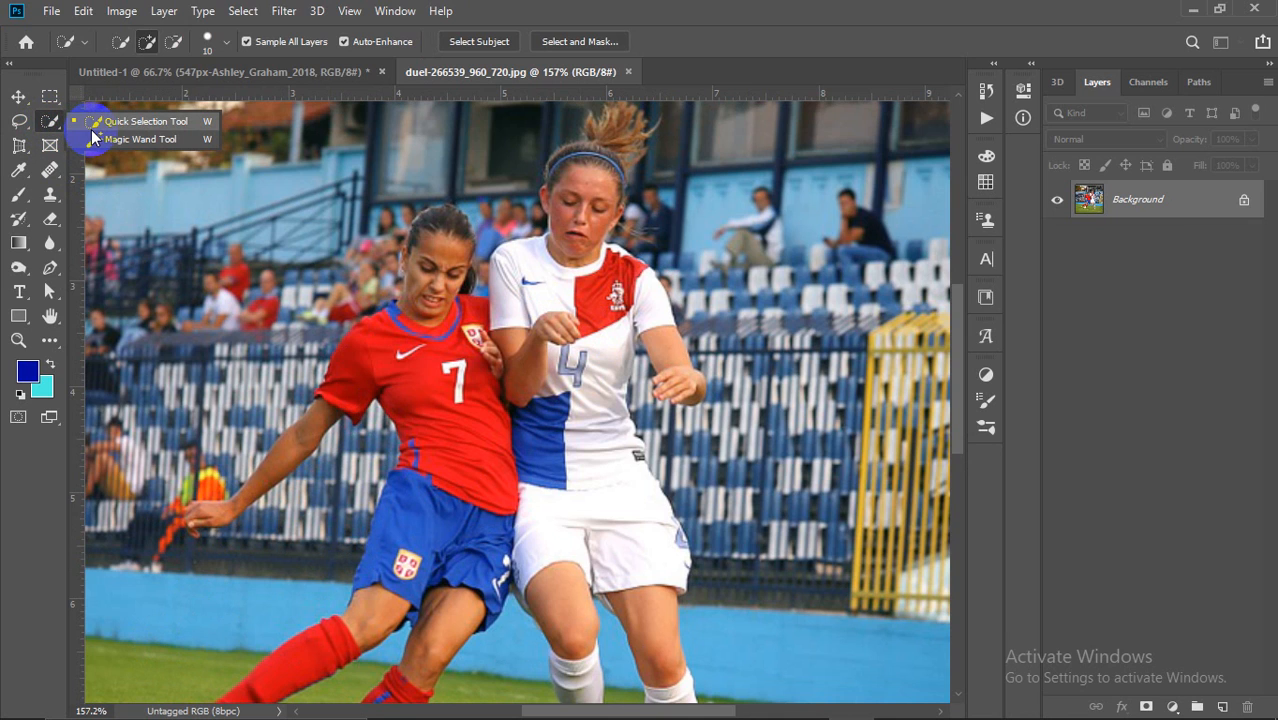
click(96, 123)
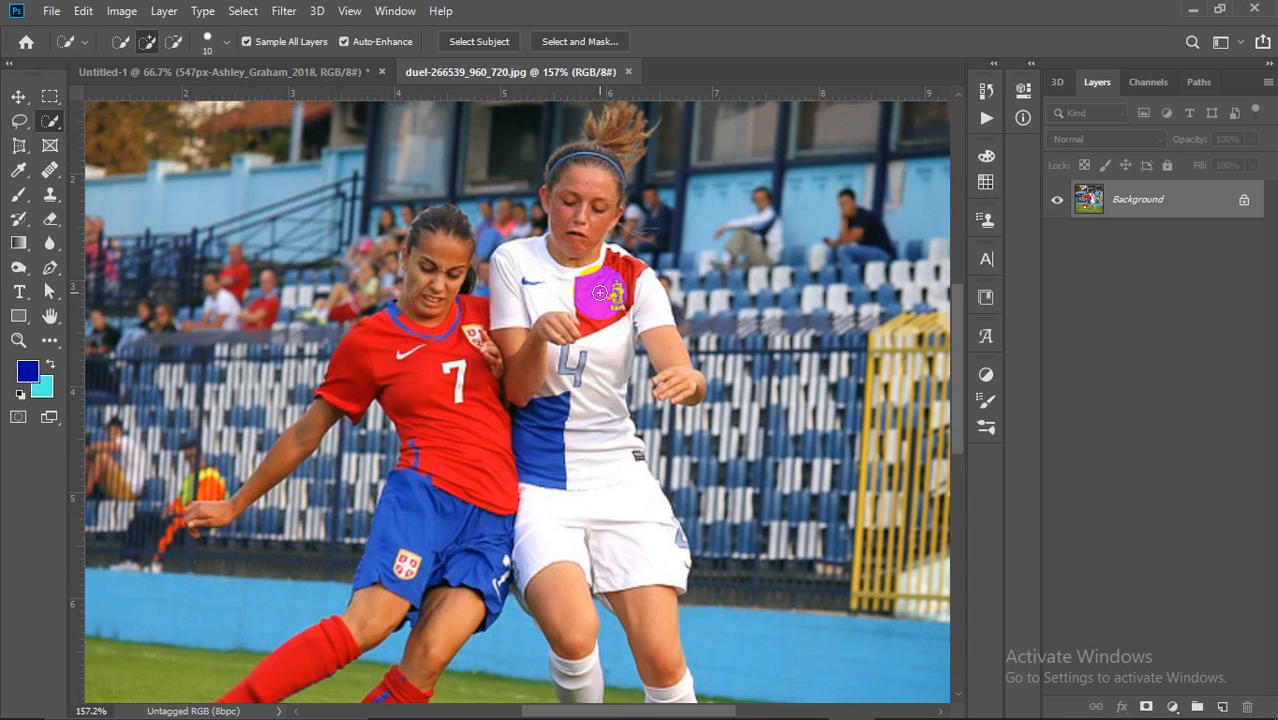
scroll(430, 262, up, 8)
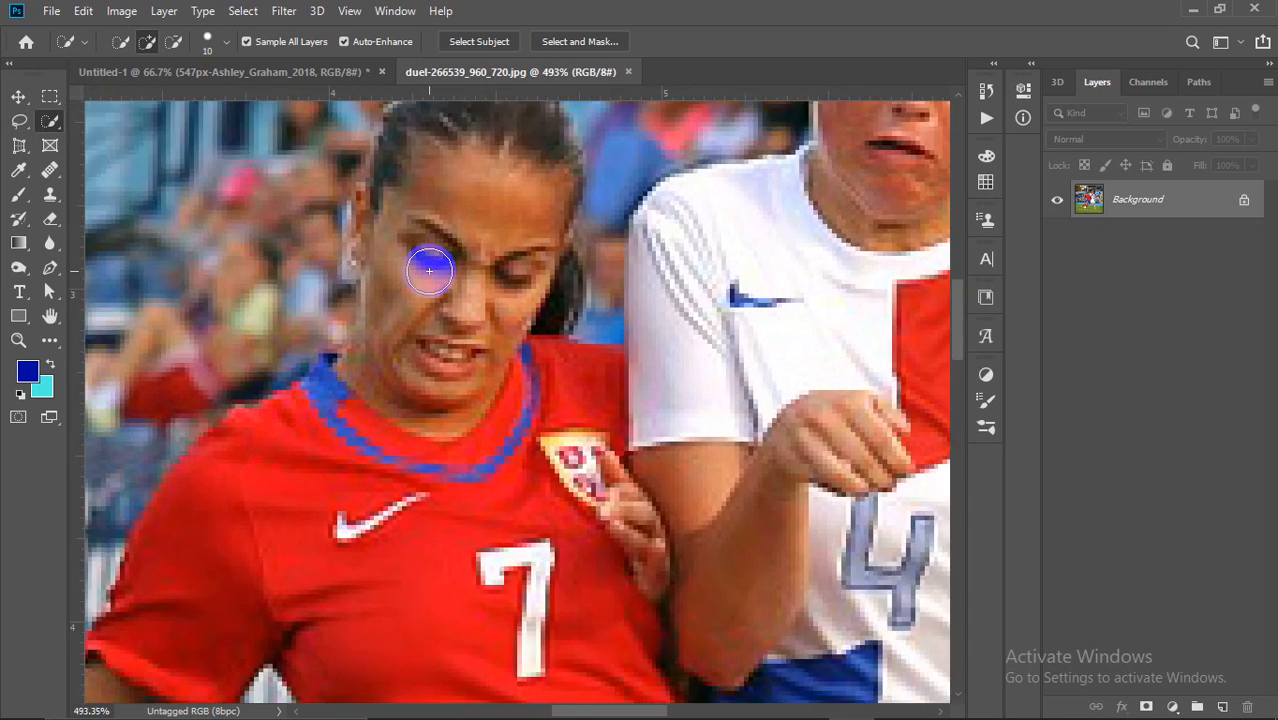
scroll(463, 259, down, 2)
scroll(494, 222, down, 3)
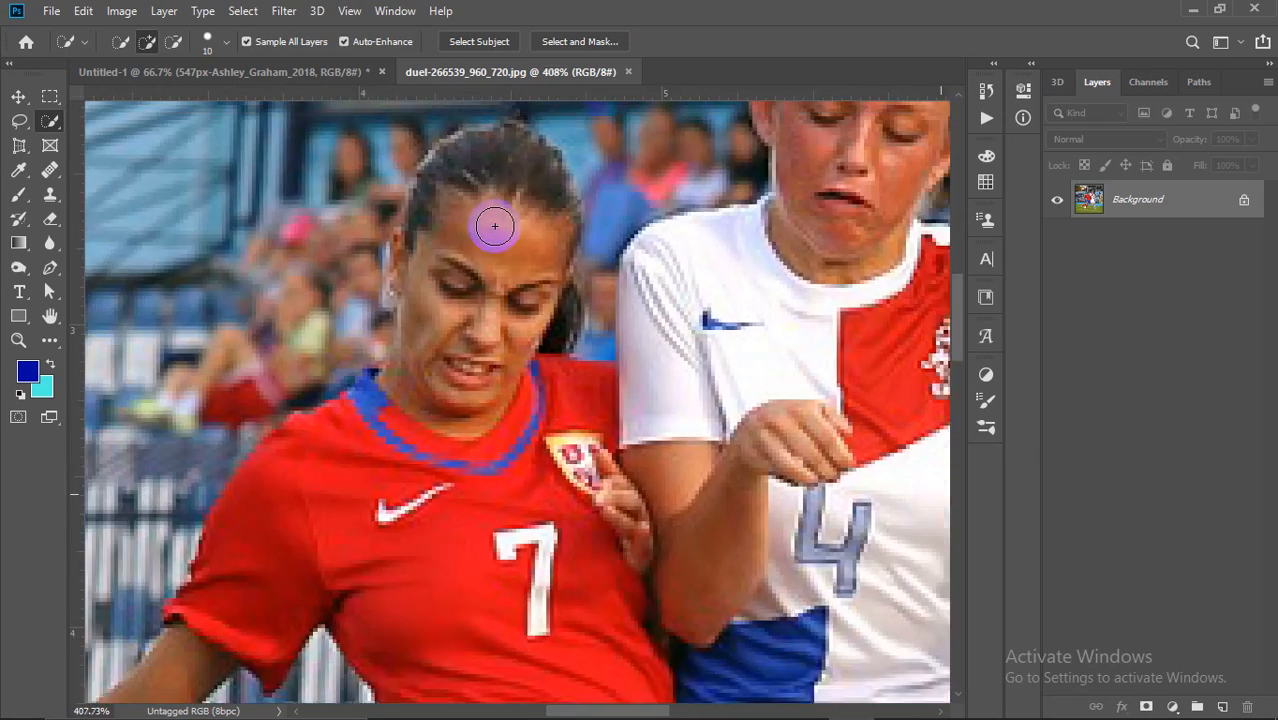
scroll(494, 226, down, 2)
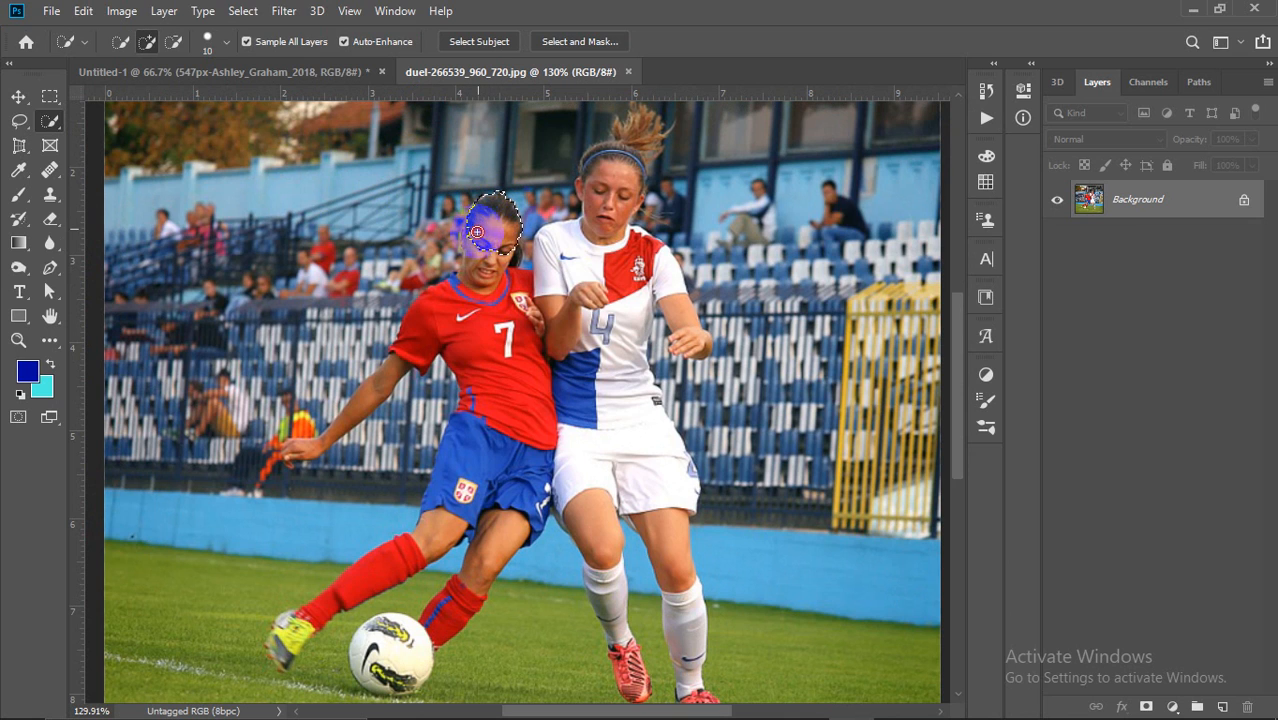
Step: Brush a quick selection over the red-kit player, her leg, the ball and the white-kit player
mouse_move(475, 262)
mouse_down()
mouse_move(505, 322)
mouse_move(508, 365)
mouse_move(455, 509)
mouse_move(443, 532)
mouse_move(282, 659)
mouse_up()
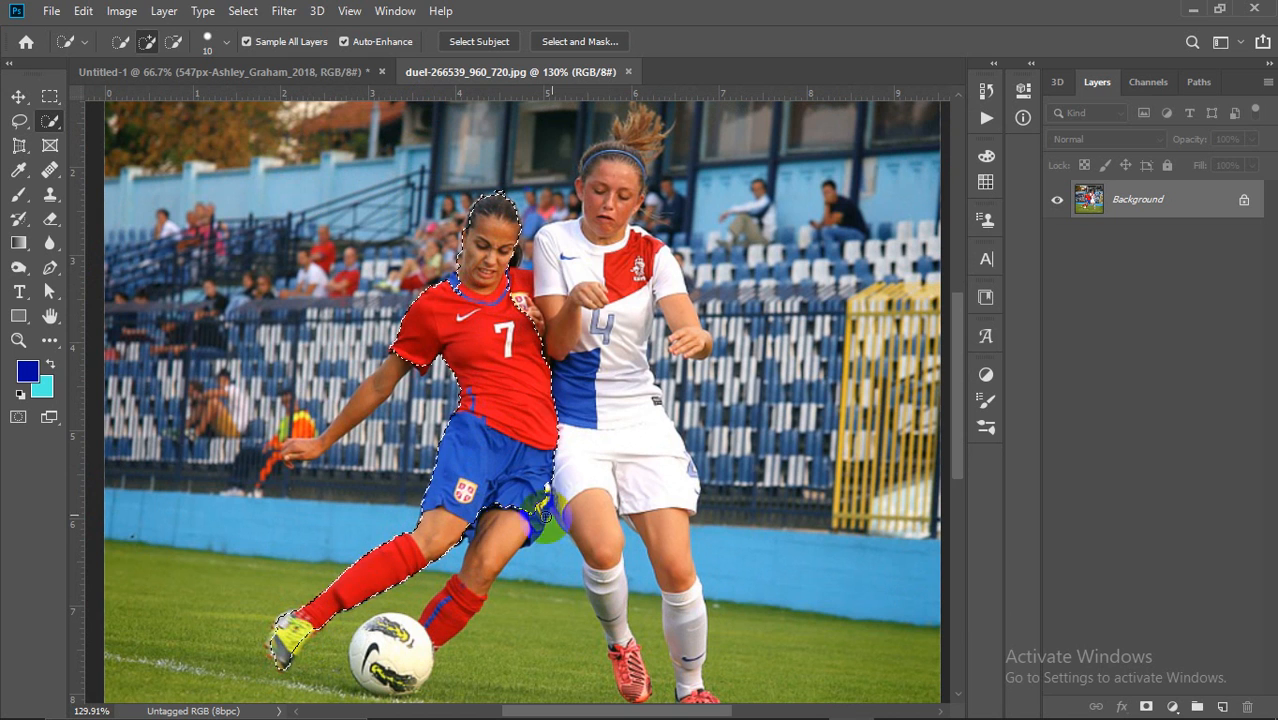
mouse_move(530, 498)
mouse_down()
mouse_move(448, 613)
mouse_move(380, 660)
mouse_move(397, 670)
mouse_move(390, 685)
mouse_move(410, 685)
mouse_move(426, 660)
mouse_up()
drag(533, 542, 540, 520)
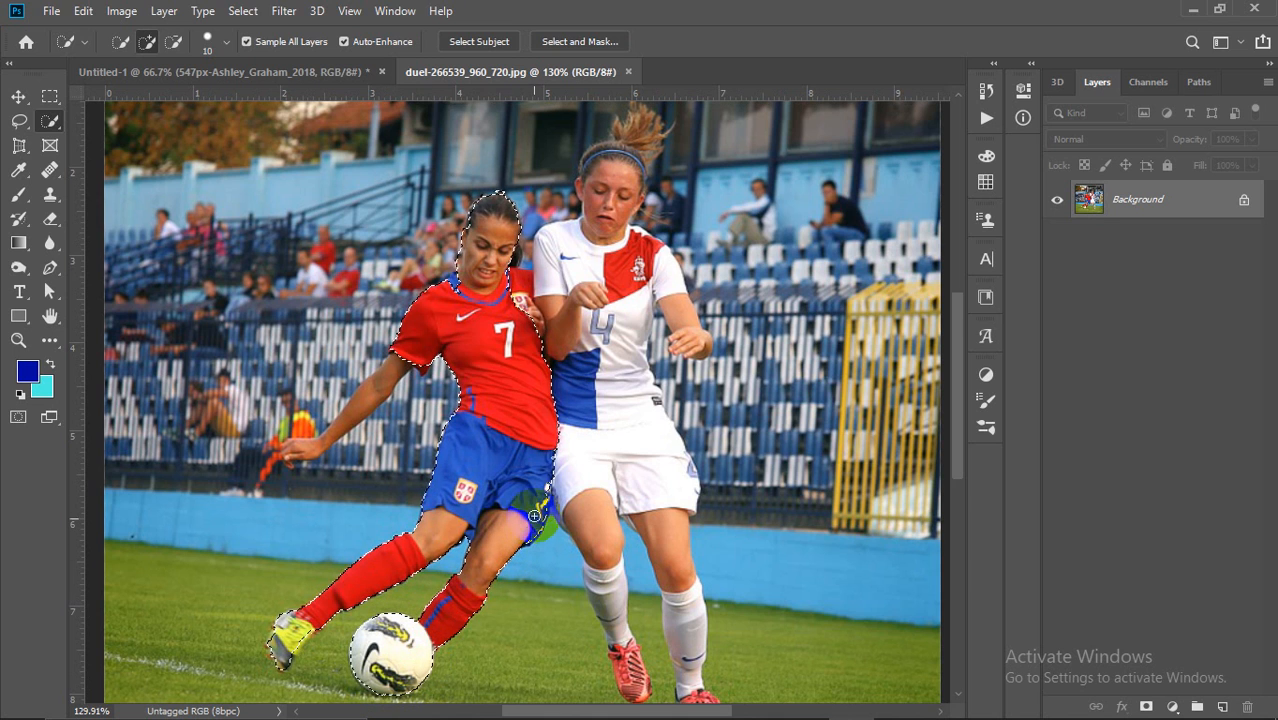
mouse_move(501, 278)
mouse_down()
mouse_move(514, 320)
mouse_move(545, 300)
mouse_move(645, 126)
mouse_move(615, 250)
mouse_move(648, 335)
mouse_move(633, 442)
mouse_move(573, 399)
mouse_up()
mouse_move(600, 562)
mouse_down()
mouse_move(639, 695)
mouse_move(614, 635)
mouse_move(635, 483)
mouse_move(651, 478)
mouse_move(685, 531)
mouse_up()
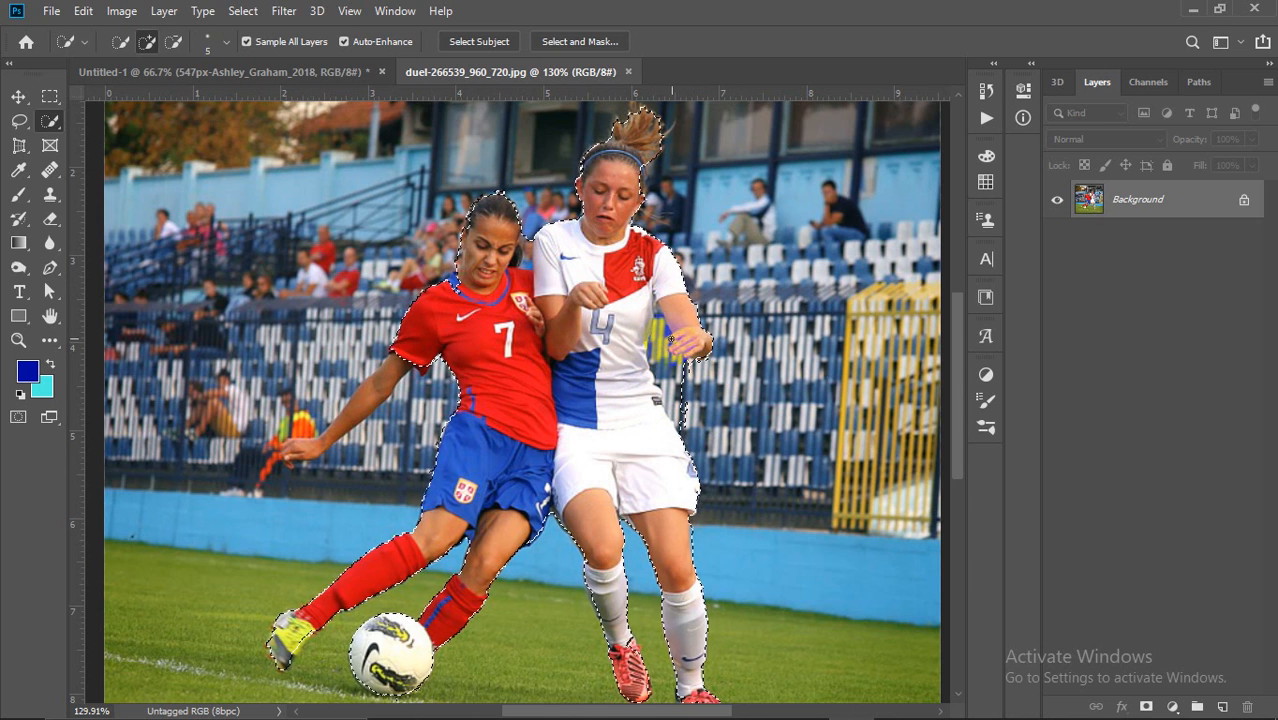
click(172, 44)
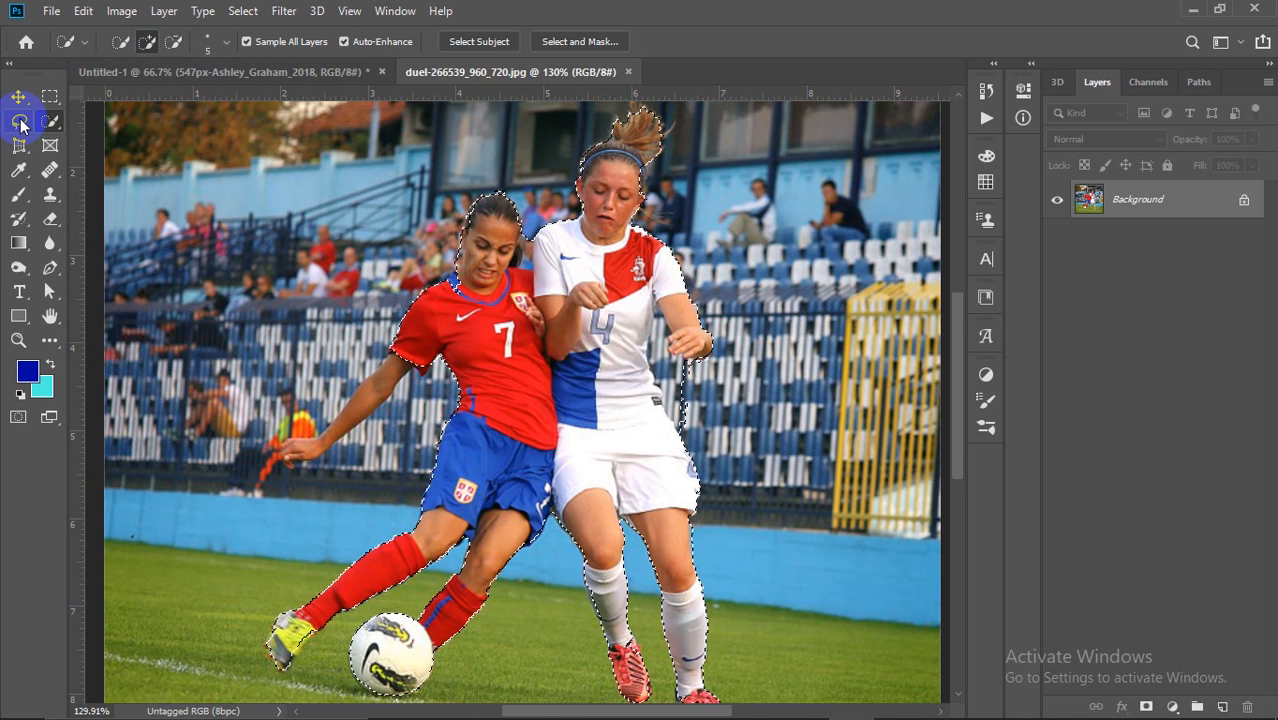
Step: In Subtract mode, brush away background beside the white-kit player's arm and shoulder
click(20, 120)
click(166, 43)
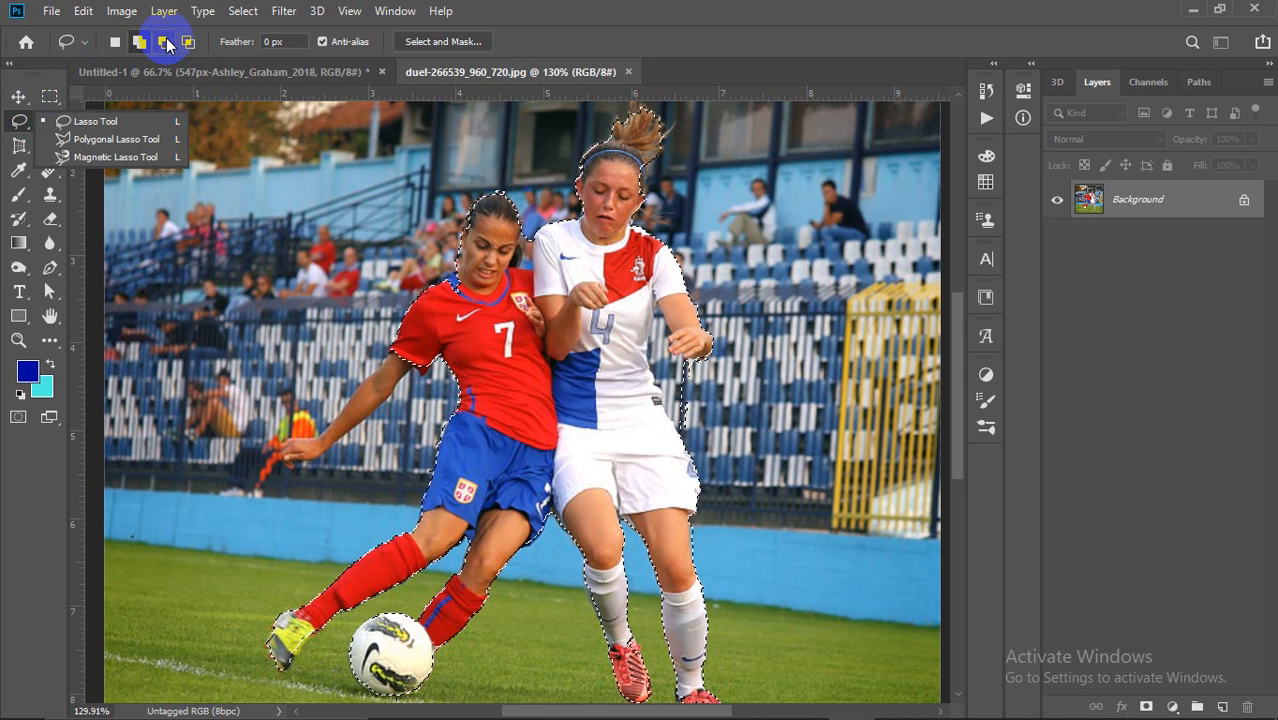
click(14, 118)
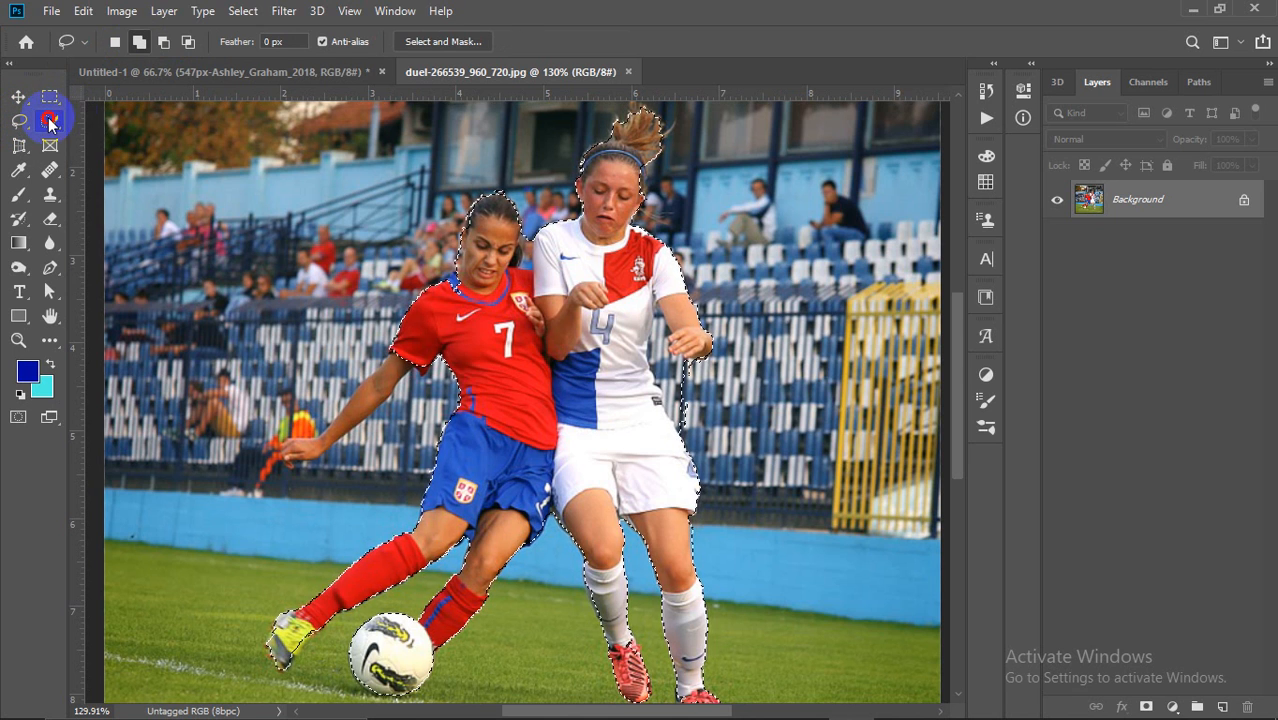
click(48, 120)
click(150, 45)
click(173, 41)
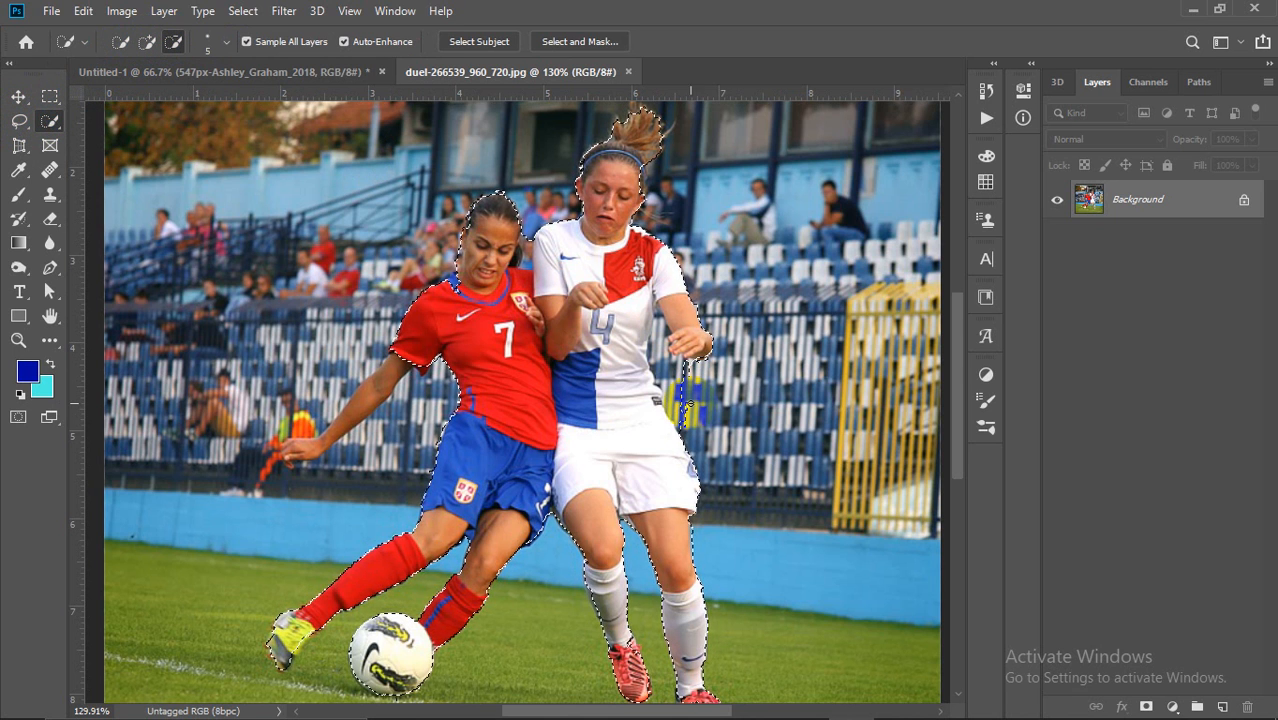
mouse_move(659, 318)
mouse_down()
mouse_move(656, 345)
mouse_move(700, 372)
mouse_move(665, 395)
mouse_move(692, 436)
mouse_move(697, 420)
mouse_up()
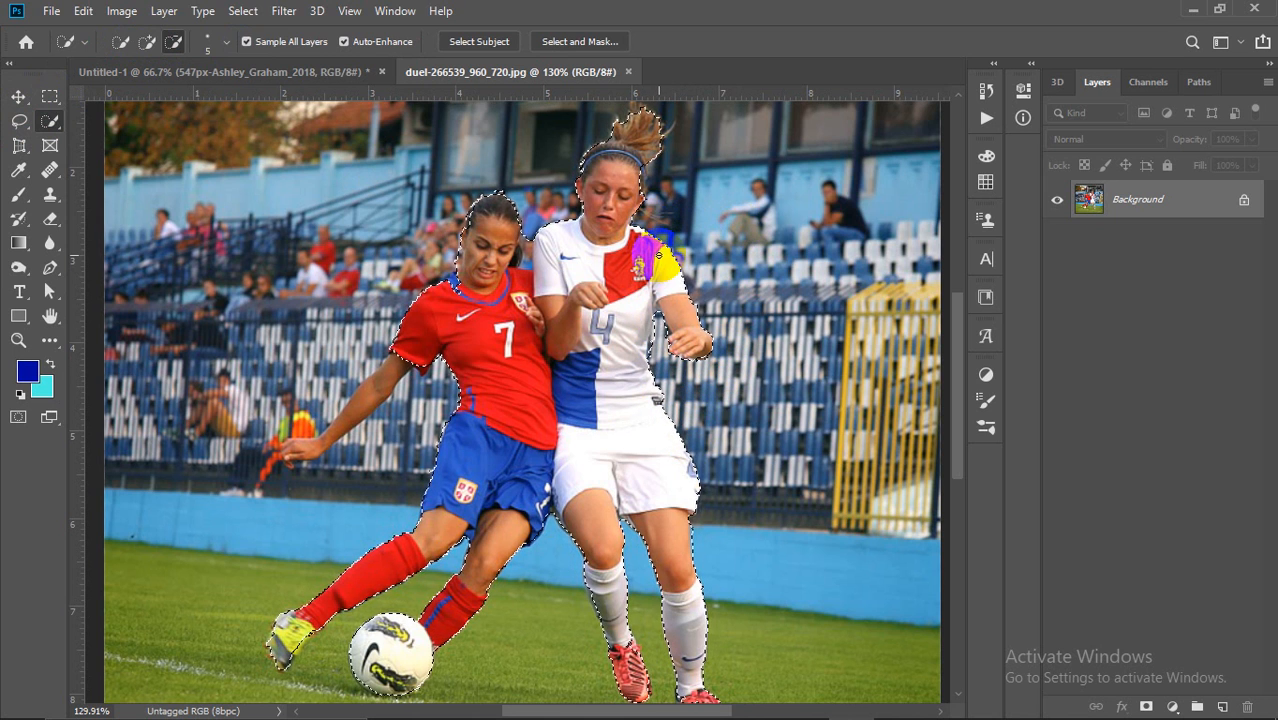
scroll(655, 250, down, 2)
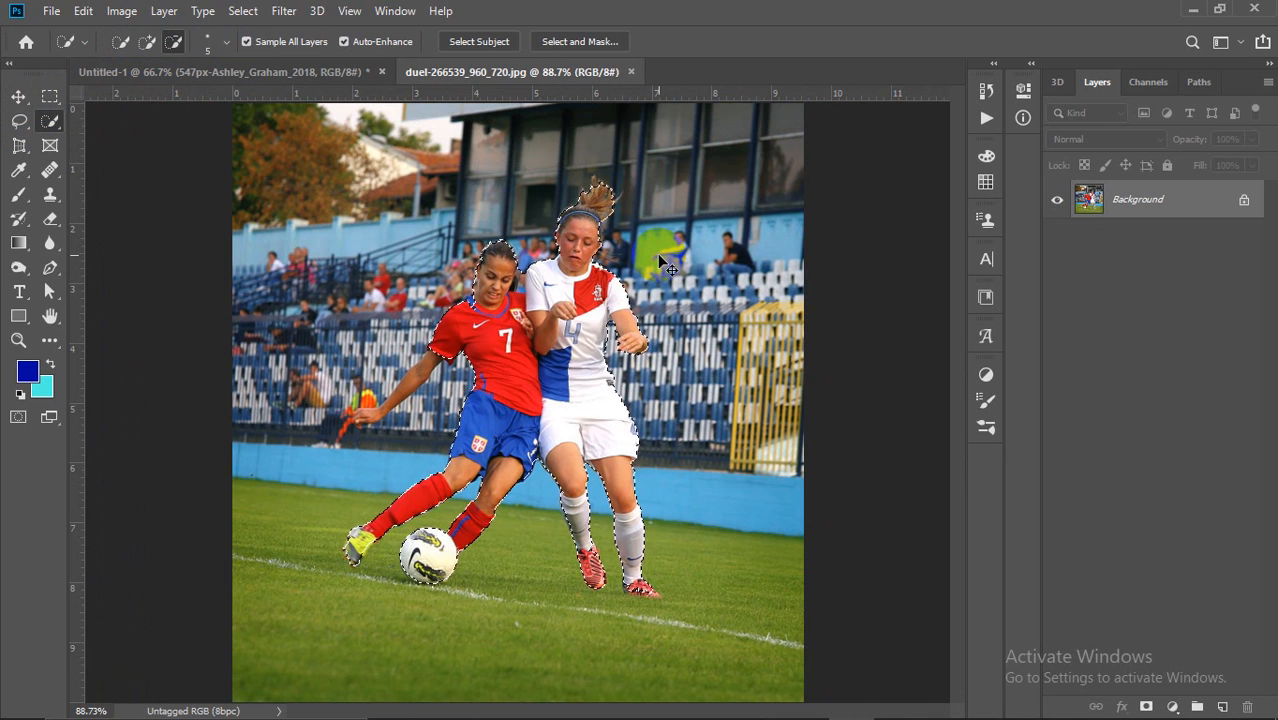
Step: Deselect the players and drag the portrait to the canvas centre
key(ctrl+d)
click(196, 78)
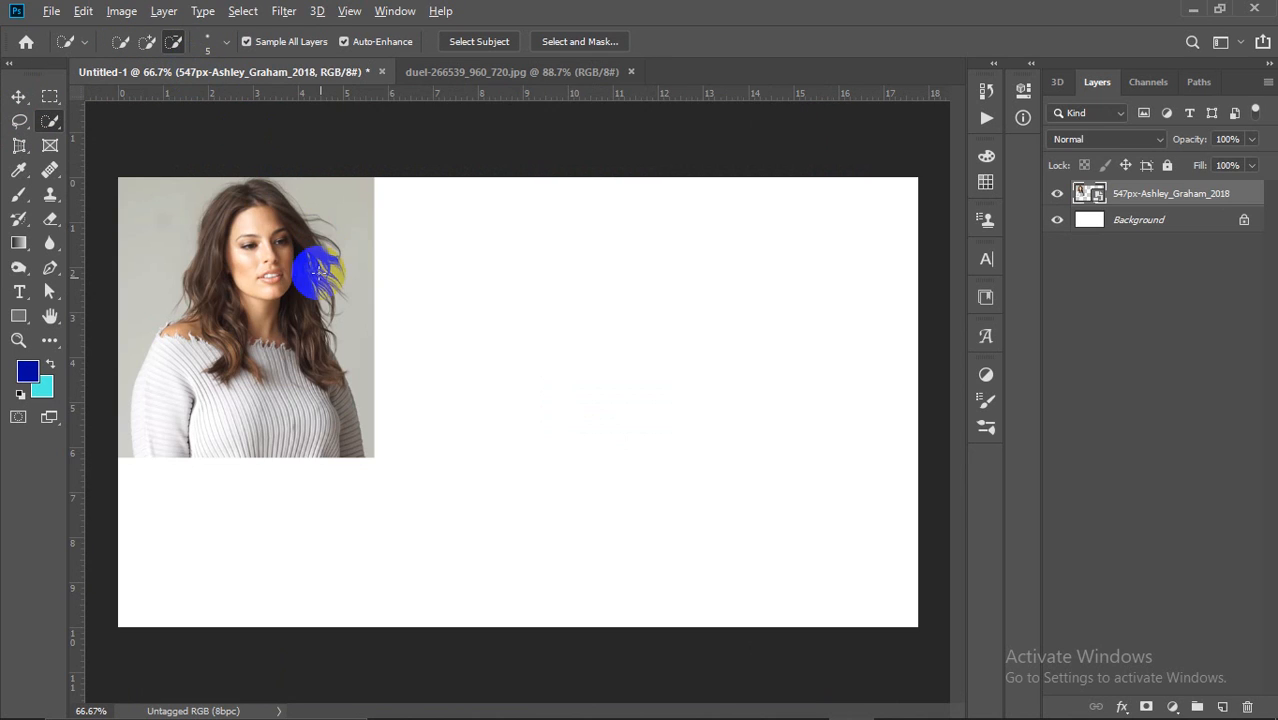
click(18, 96)
drag(257, 280, 579, 334)
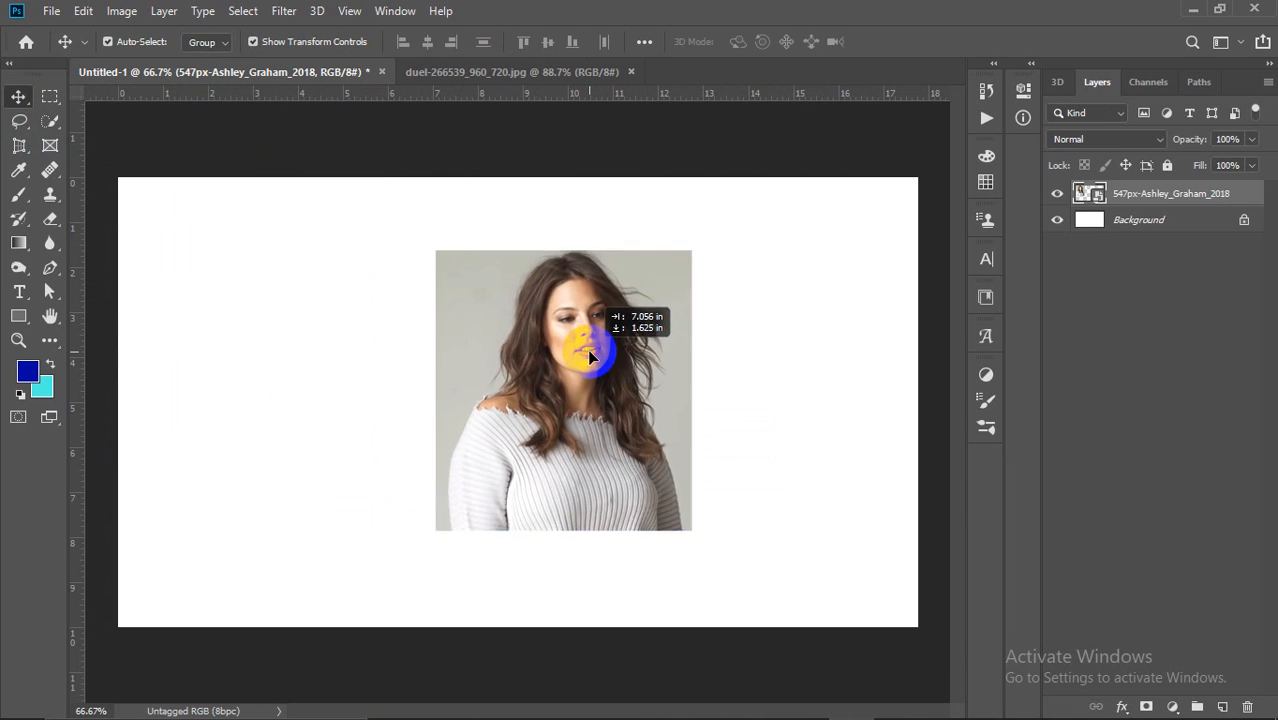
Step: Scale the portrait from its corner handles, undoing an accidental flip
scroll(799, 354, up, 2)
scroll(736, 393, down, 1)
drag(686, 544, 805, 675)
drag(727, 566, 622, 507)
drag(761, 667, 710, 630)
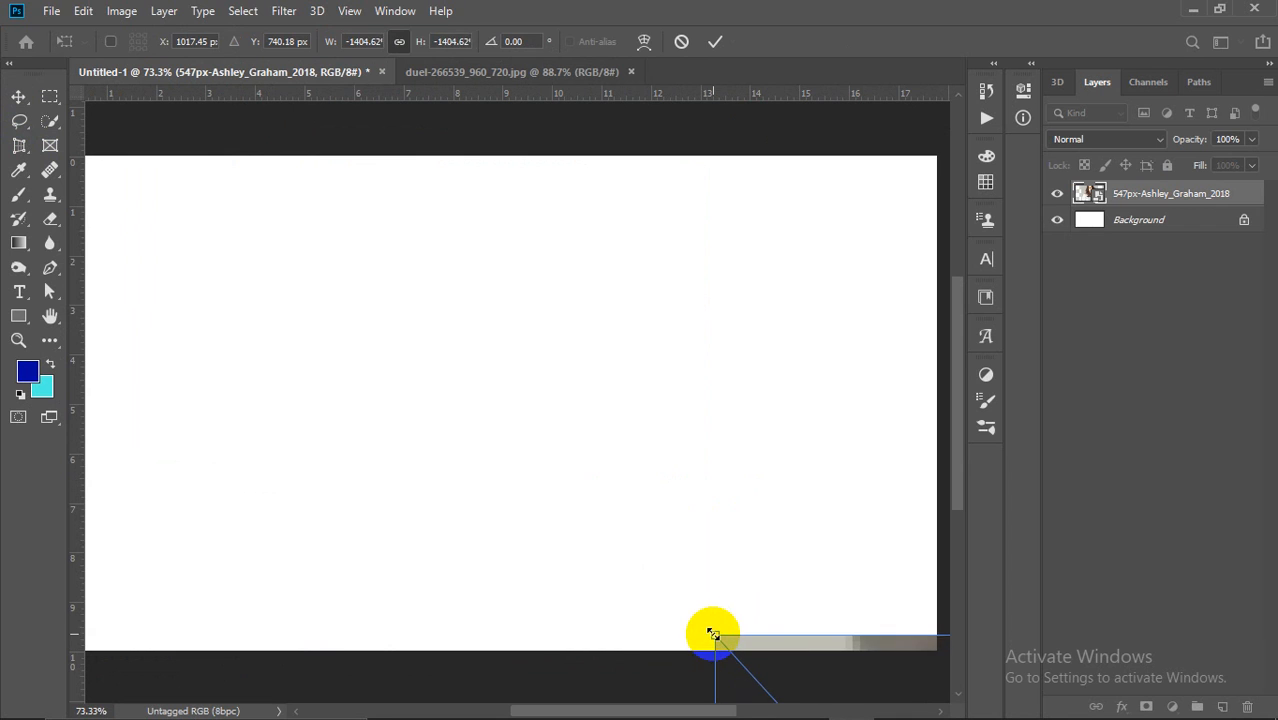
key(ctrl+z)
drag(765, 668, 749, 604)
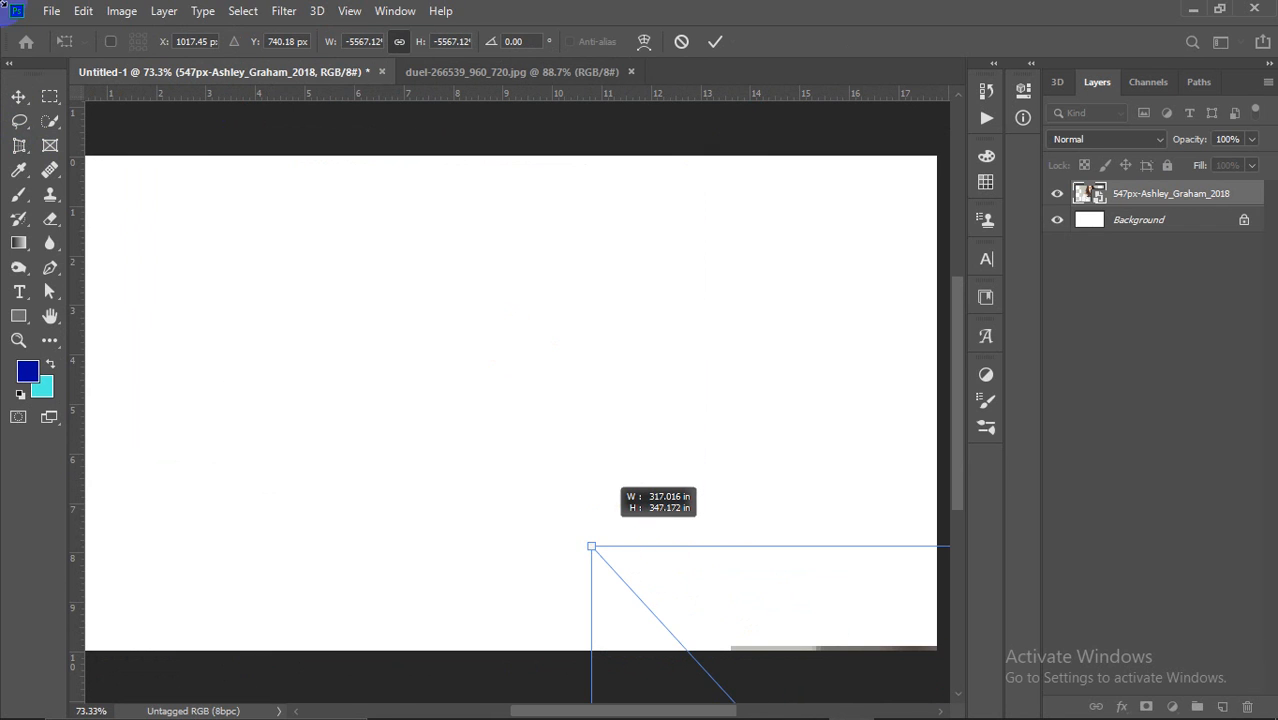
click(18, 97)
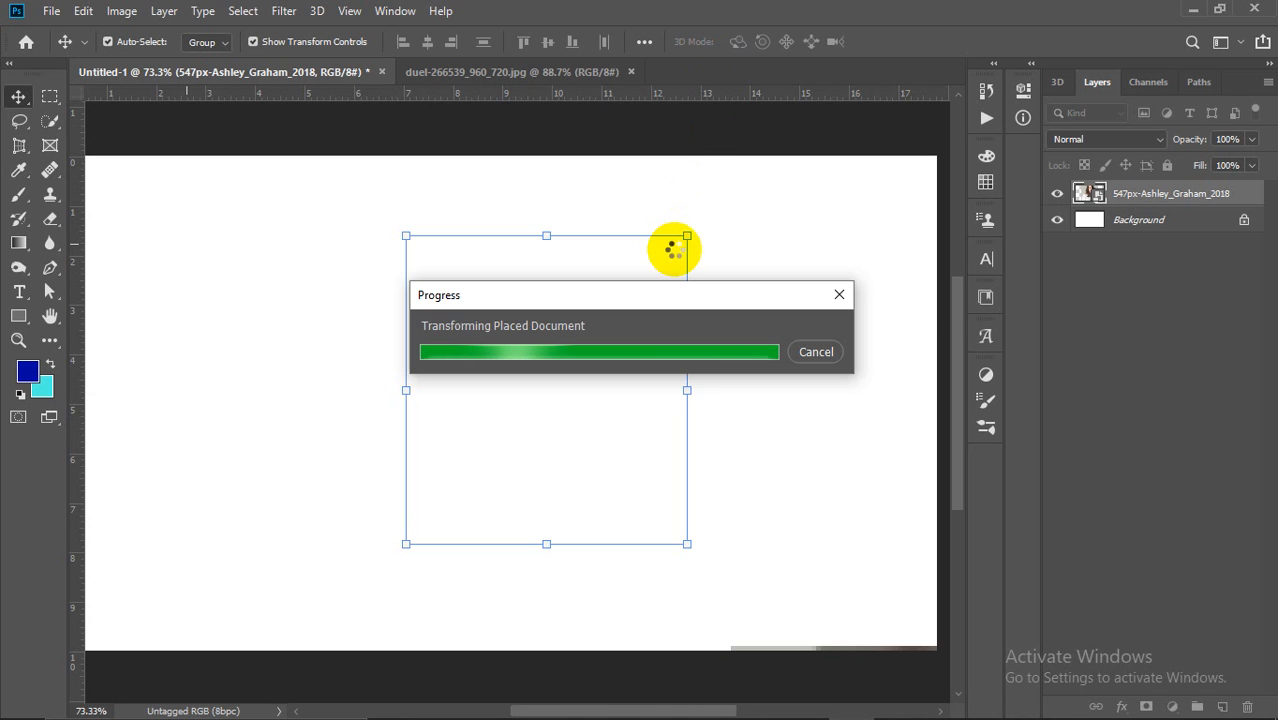
Step: Try resizing the placed portrait across the canvas, then cancel the transform
drag(643, 541, 569, 477)
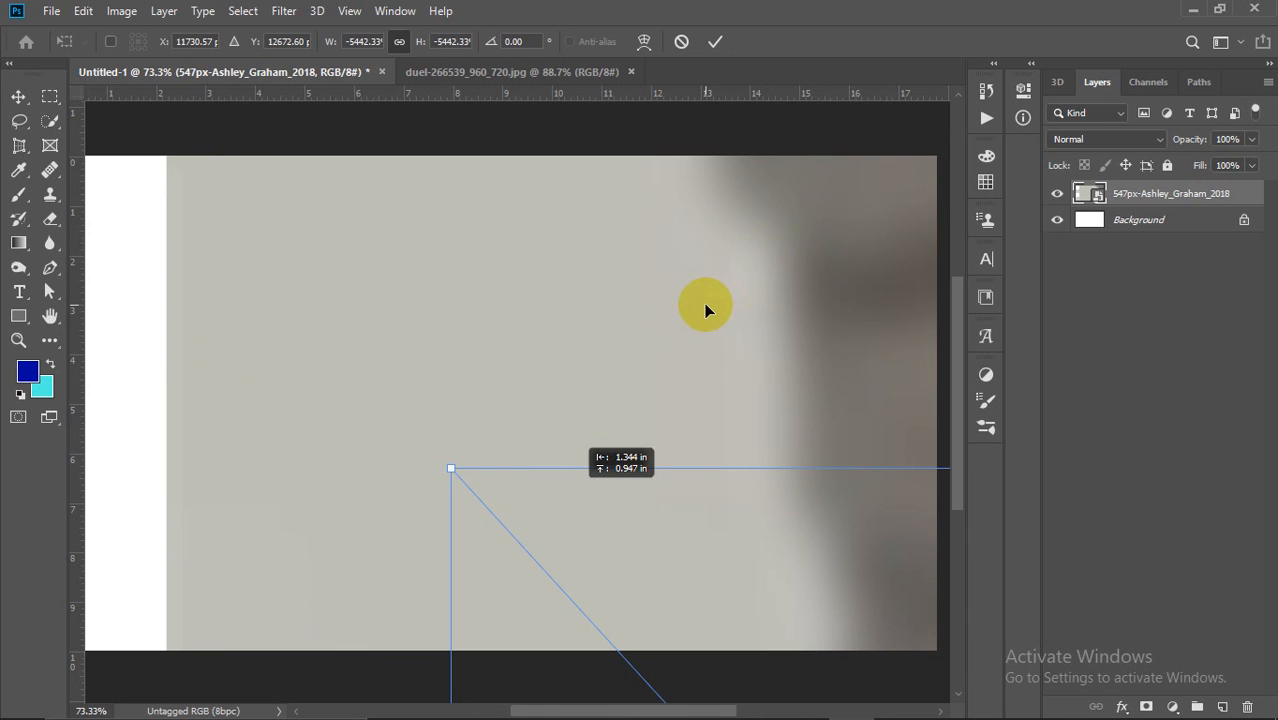
scroll(610, 192, right, 3)
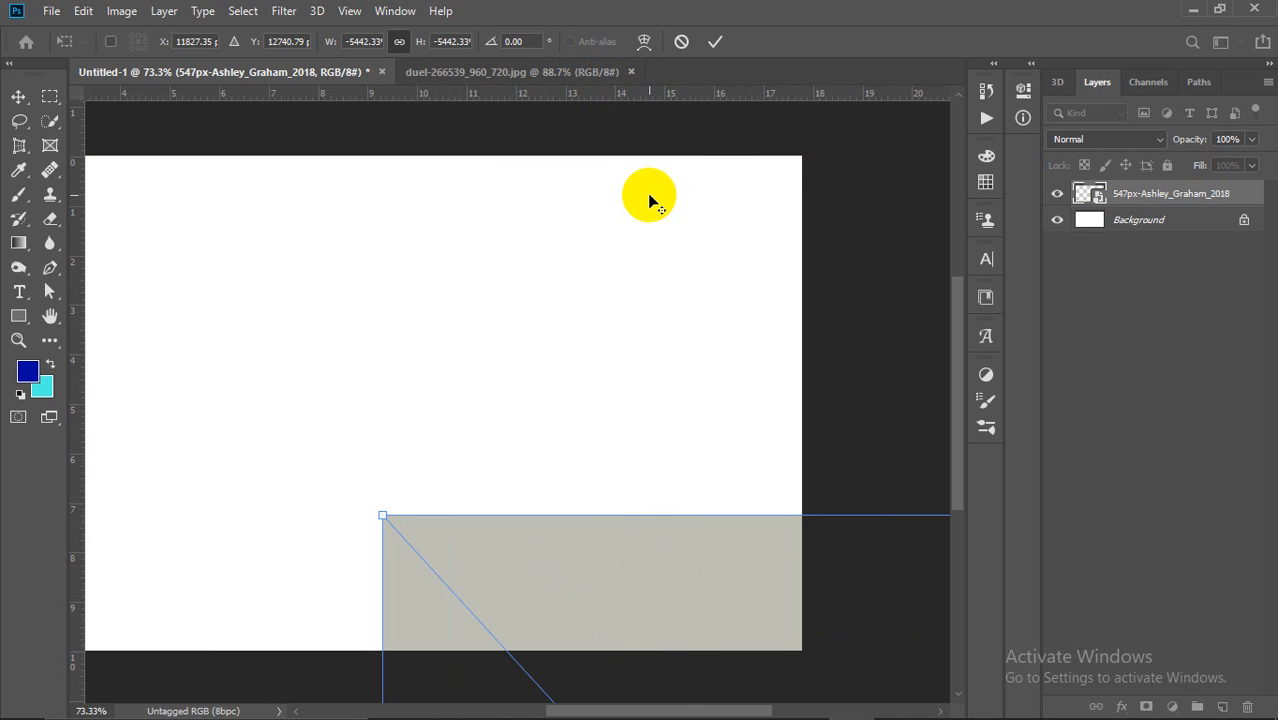
scroll(649, 200, down, 3)
scroll(649, 200, down, 4)
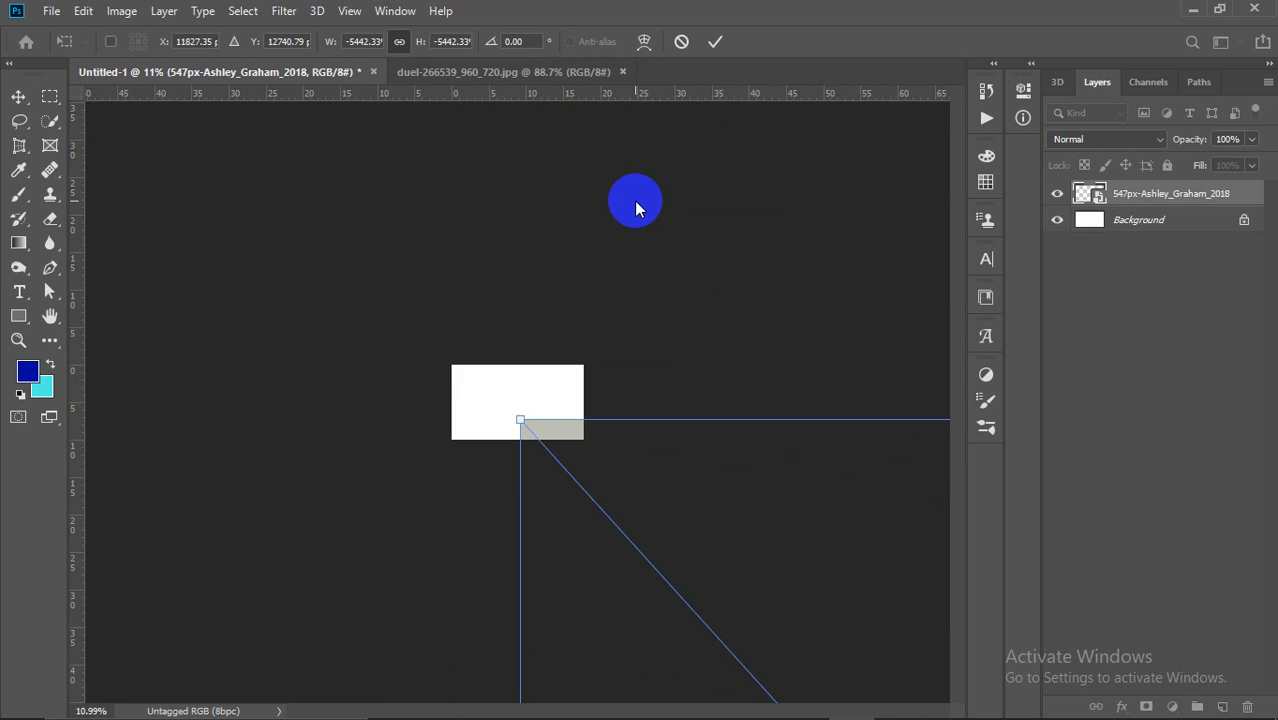
click(533, 428)
drag(525, 420, 411, 164)
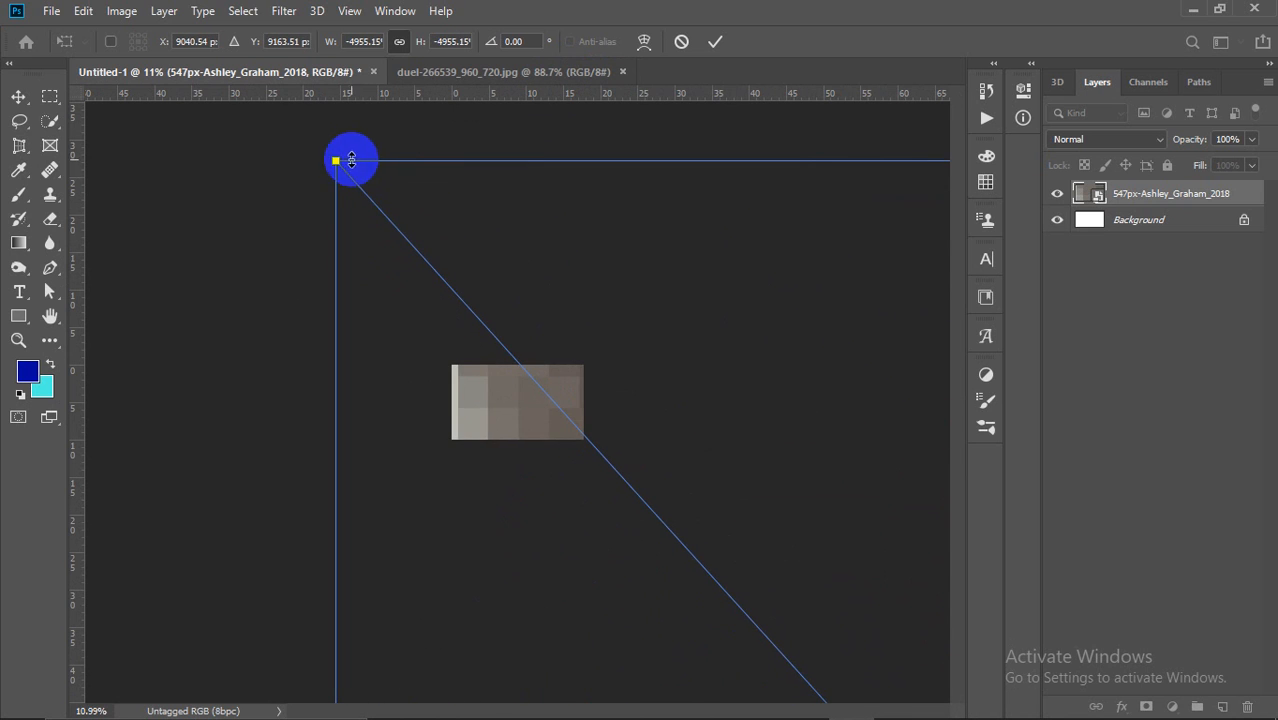
scroll(341, 157, down, 9)
scroll(408, 285, down, 4)
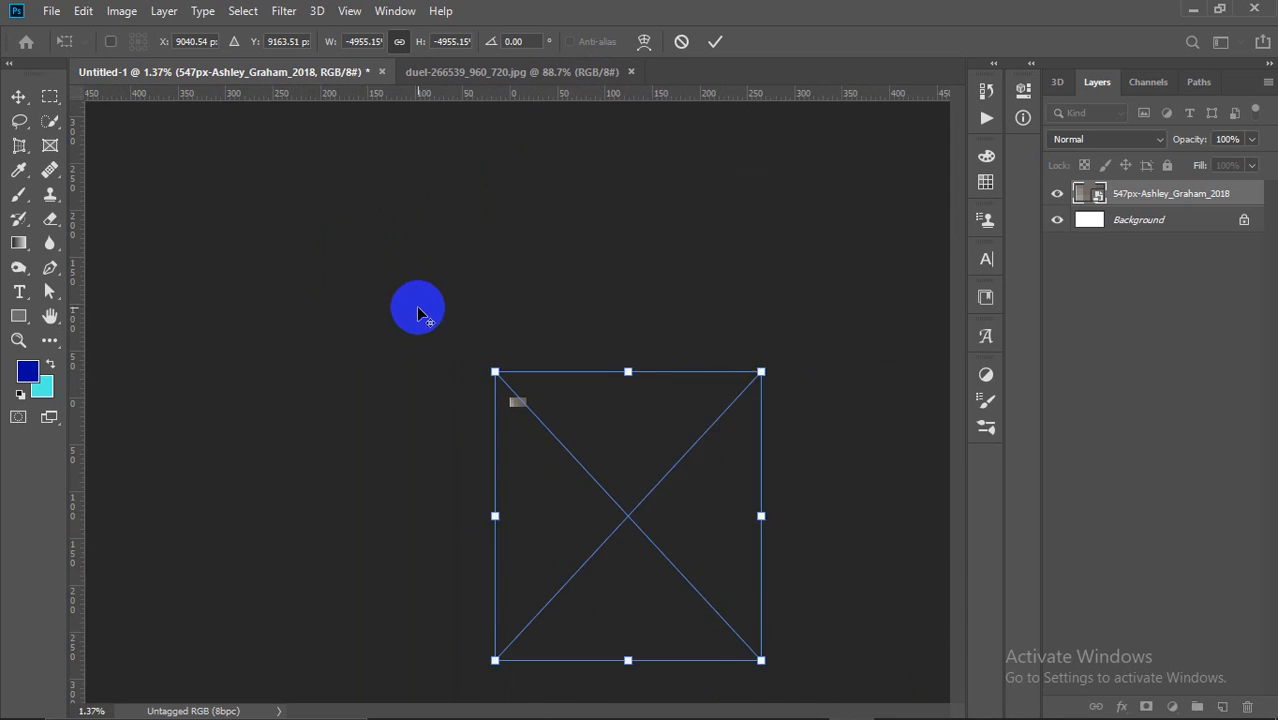
drag(693, 580, 542, 390)
scroll(540, 400, up, 3)
scroll(540, 400, up, 10)
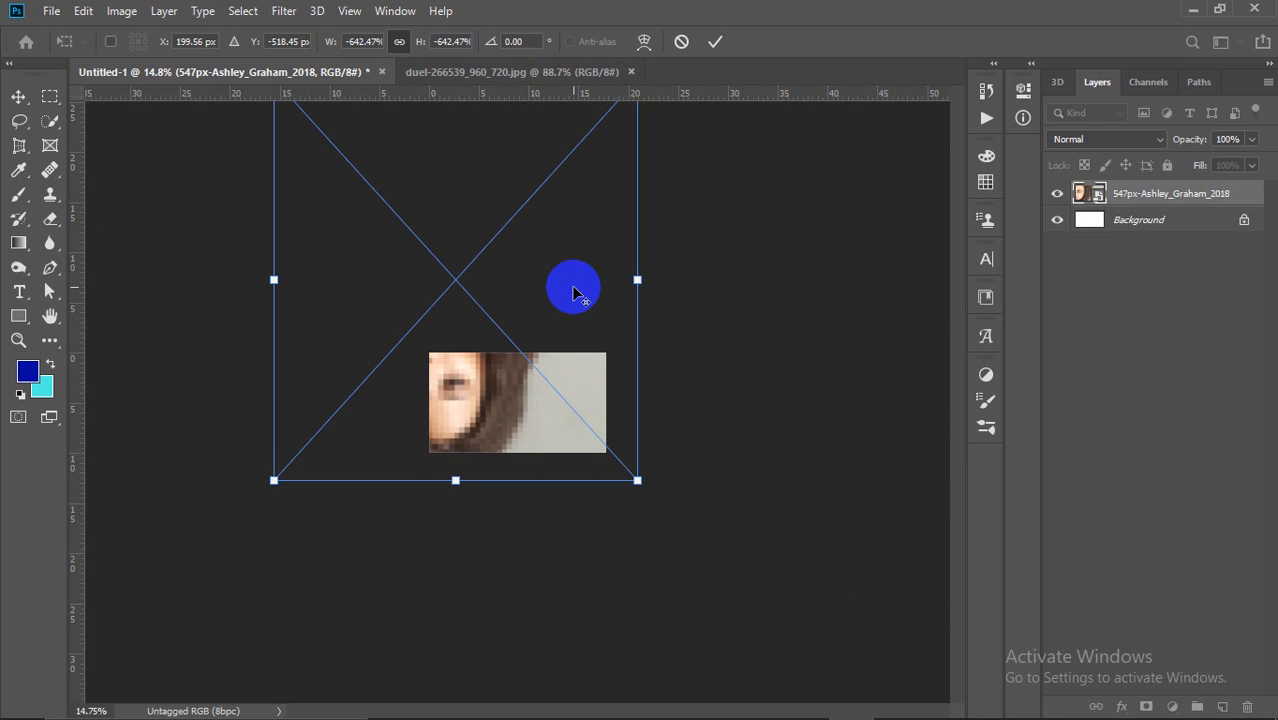
scroll(571, 285, down, 2)
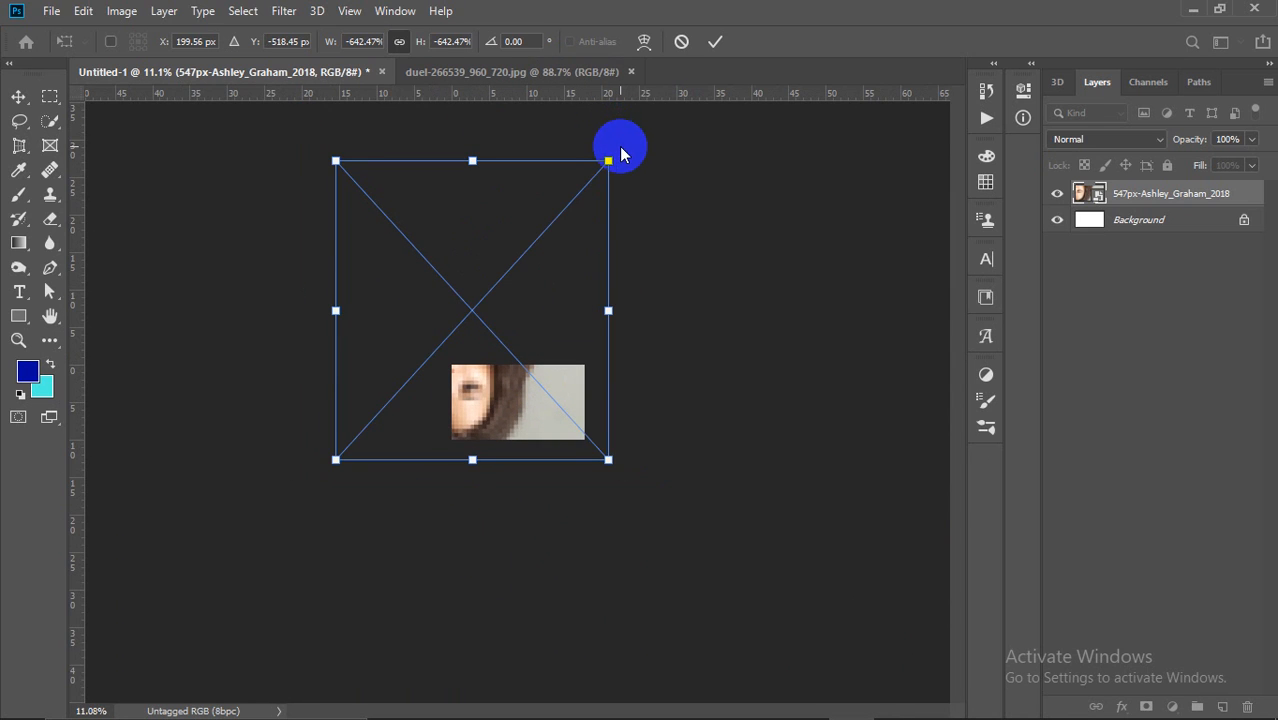
click(681, 41)
Step: Open 547px-Ashley_Graham_2018.png from the Desktop with Ctrl+O
click(46, 12)
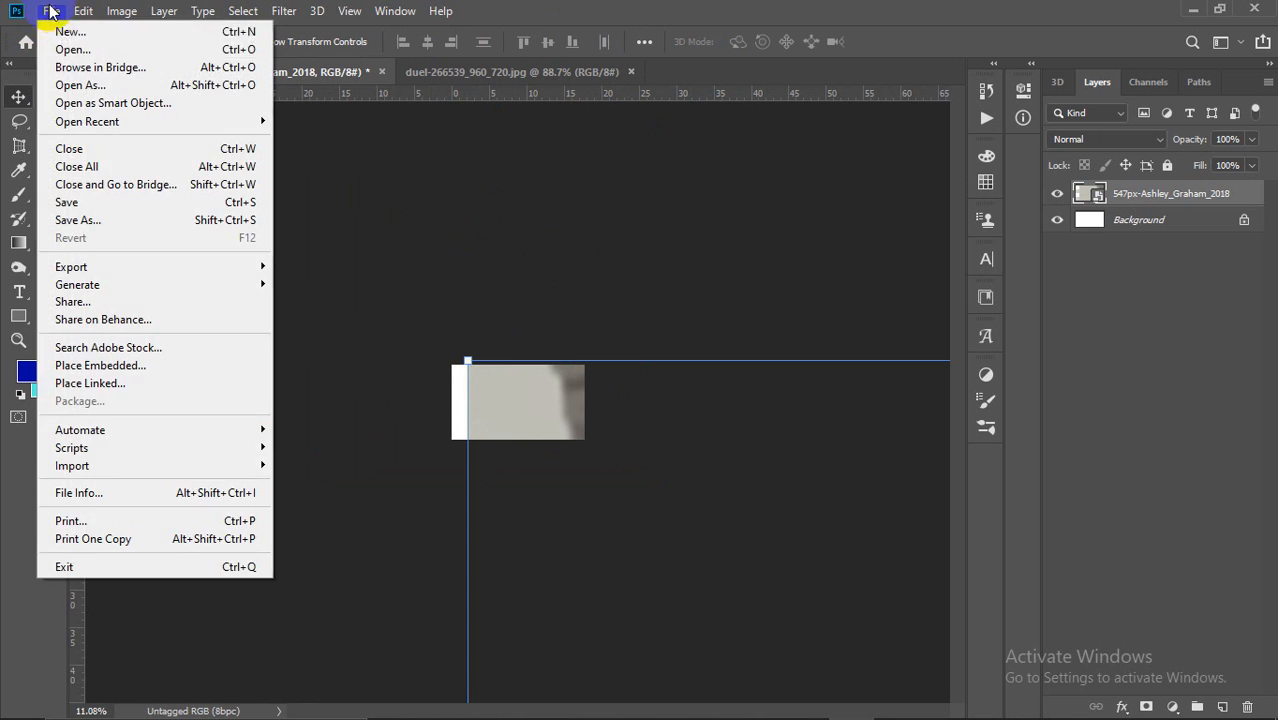
click(530, 235)
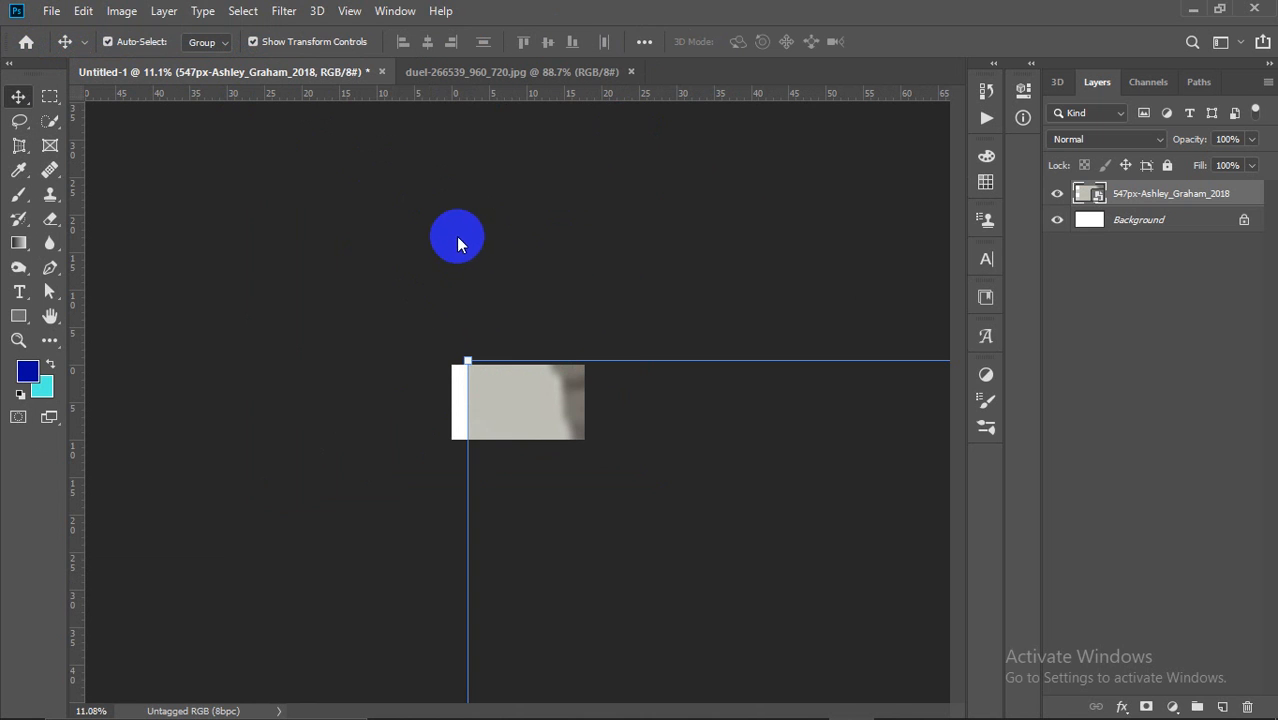
key(ctrl+o)
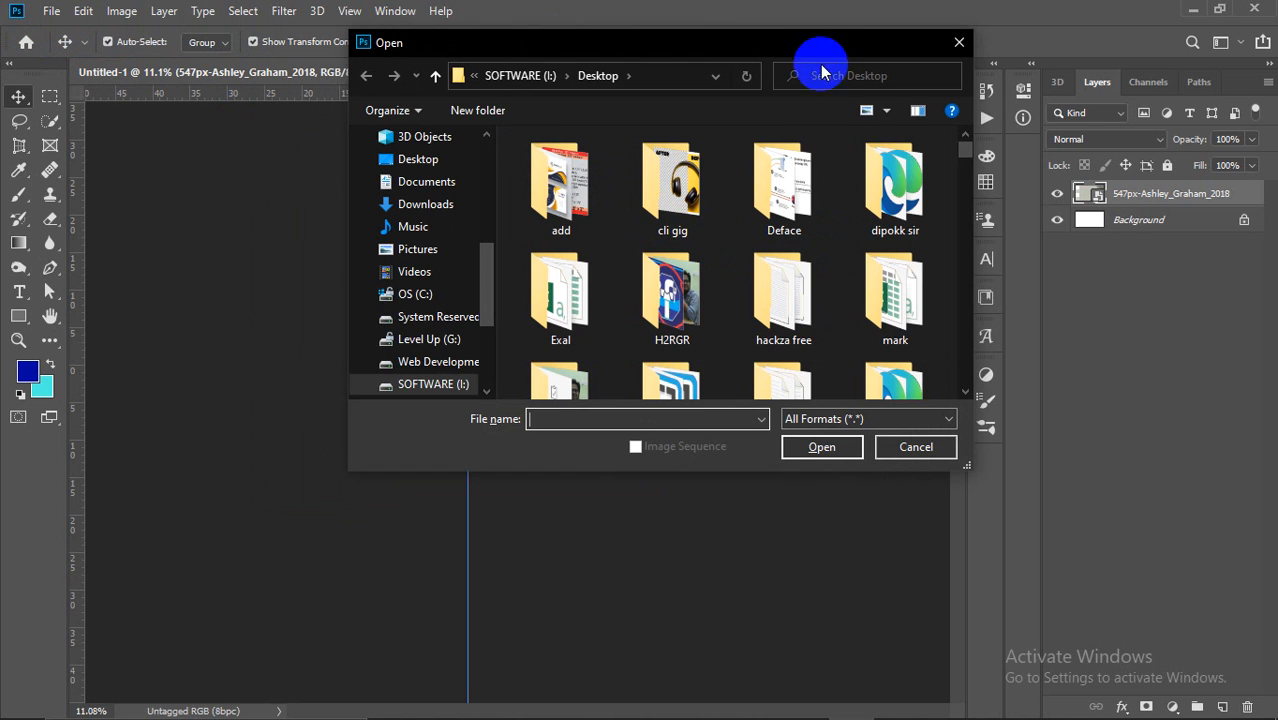
drag(813, 31, 722, 33)
scroll(847, 170, down, 6)
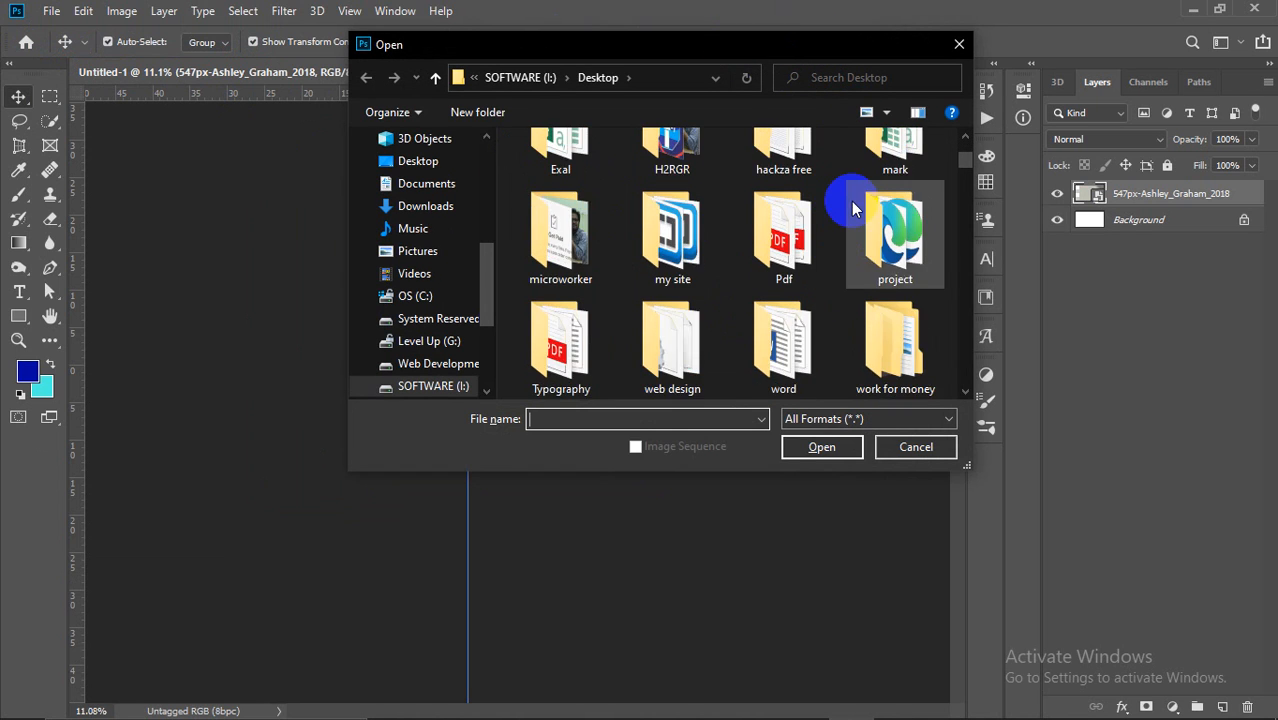
click(856, 210)
click(812, 450)
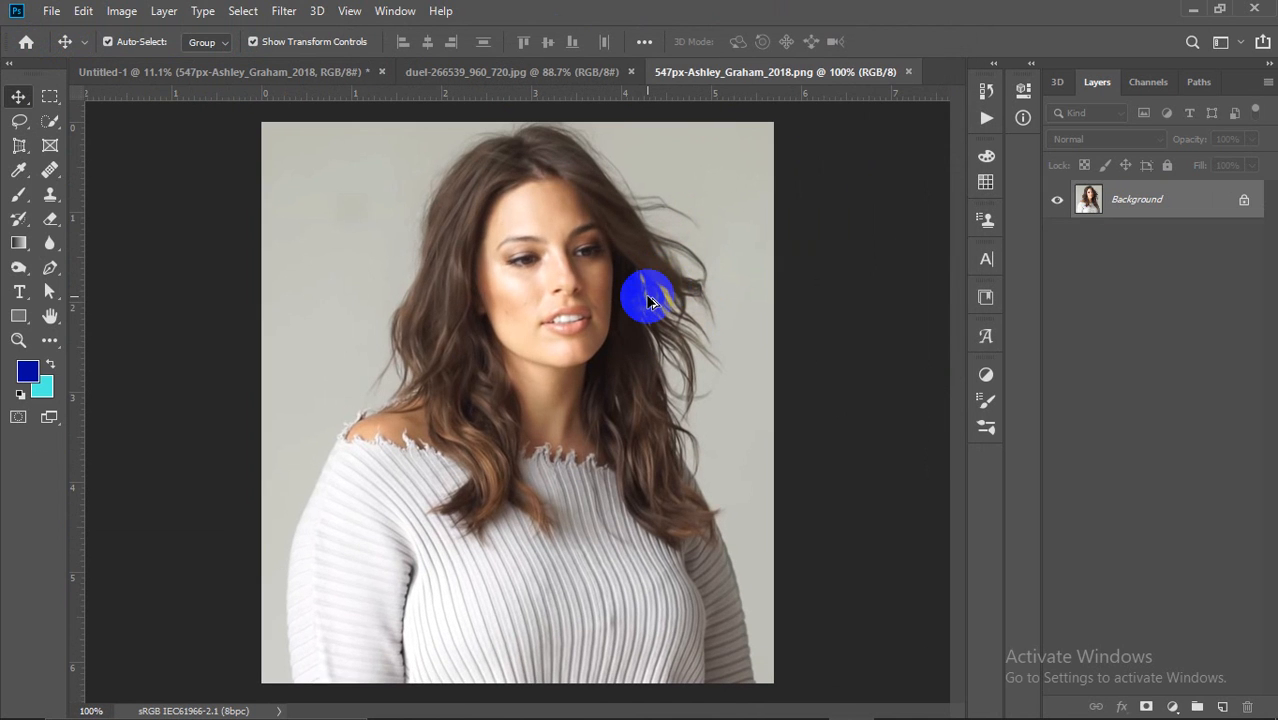
Step: In Quick Selection Add mode, brush over the woman's figure, undoing the spill into the background
right_click(58, 129)
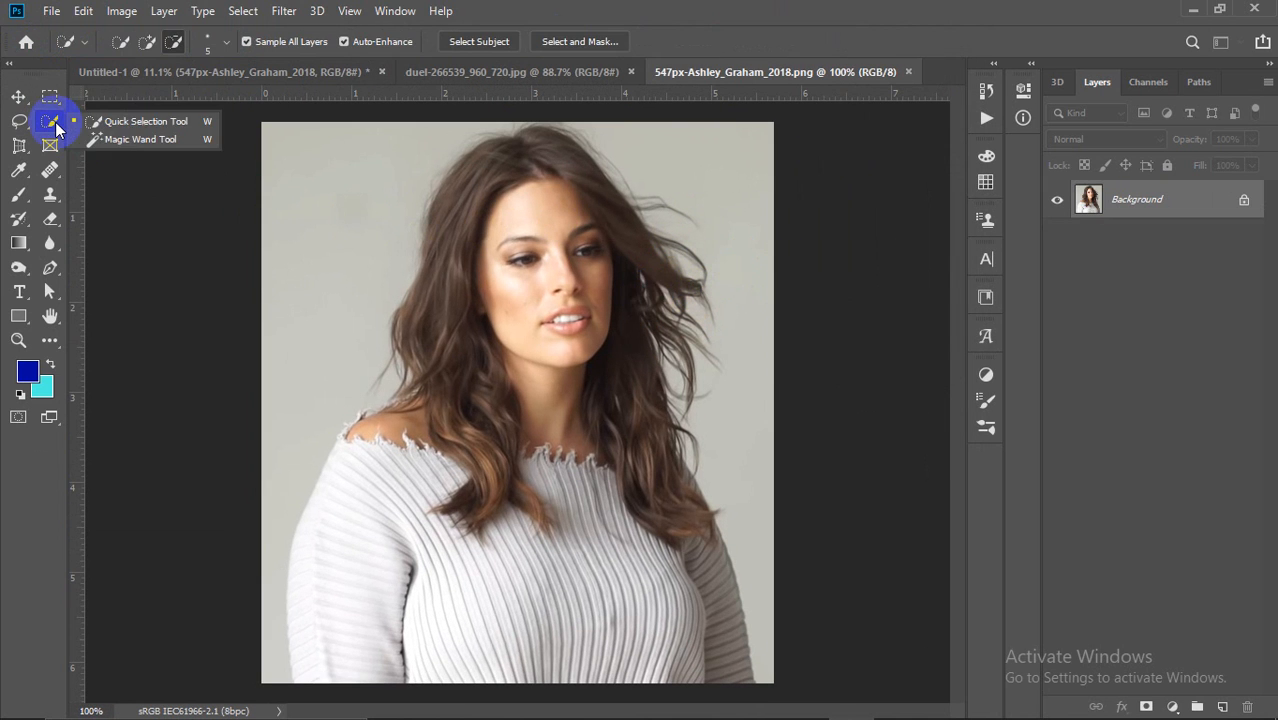
click(157, 124)
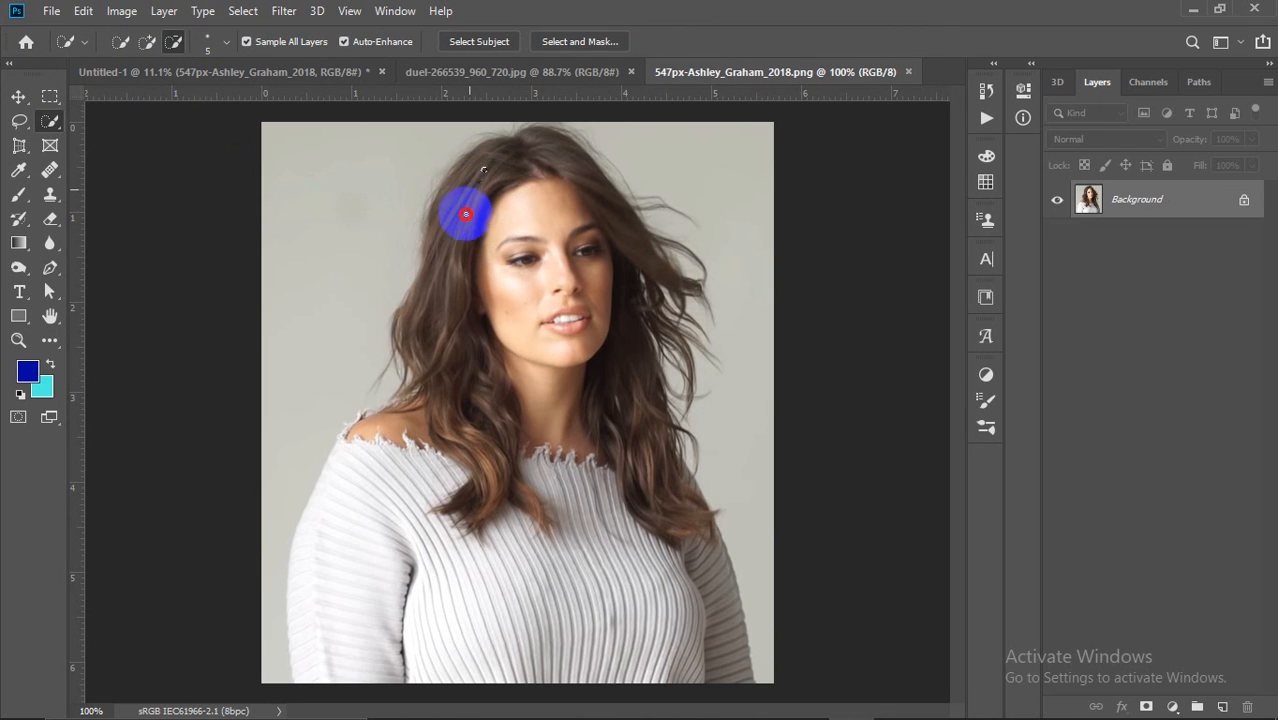
click(146, 41)
mouse_move(484, 169)
mouse_down()
mouse_move(462, 194)
mouse_move(456, 240)
mouse_move(481, 423)
mouse_move(448, 485)
mouse_move(365, 514)
mouse_move(345, 588)
mouse_up()
mouse_move(499, 585)
mouse_down()
mouse_move(685, 616)
mouse_move(723, 645)
mouse_move(638, 405)
mouse_move(623, 257)
mouse_move(544, 217)
mouse_move(444, 230)
mouse_move(483, 166)
mouse_move(473, 230)
mouse_move(481, 166)
mouse_move(504, 156)
mouse_move(469, 277)
mouse_move(657, 286)
mouse_move(690, 435)
mouse_up()
mouse_move(694, 349)
mouse_down()
mouse_move(754, 278)
mouse_move(761, 250)
mouse_move(734, 205)
mouse_move(610, 120)
mouse_move(647, 130)
mouse_move(664, 170)
mouse_move(659, 231)
mouse_move(664, 207)
mouse_up()
key(ctrl+z)
Step: Deselect the figure and paint a quick selection over just the face and forehead
scroll(602, 329, down, 2)
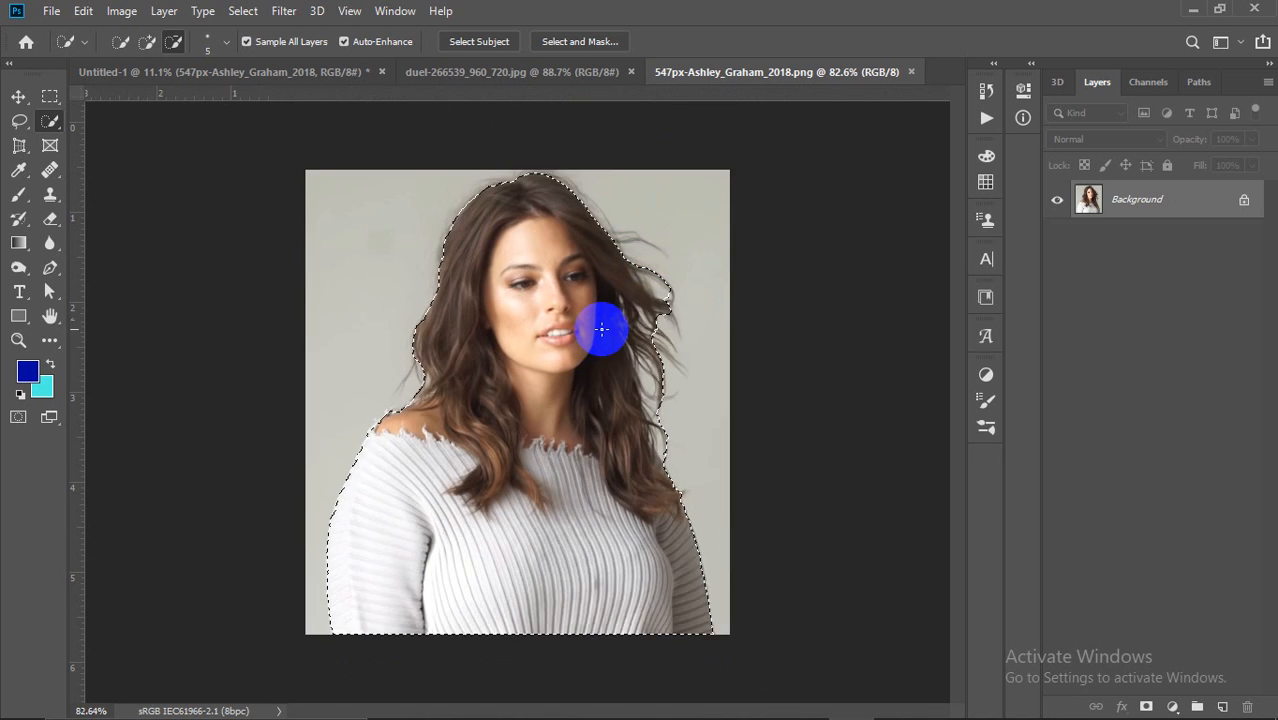
scroll(602, 329, down, 2)
scroll(629, 485, up, 6)
scroll(631, 485, down, 2)
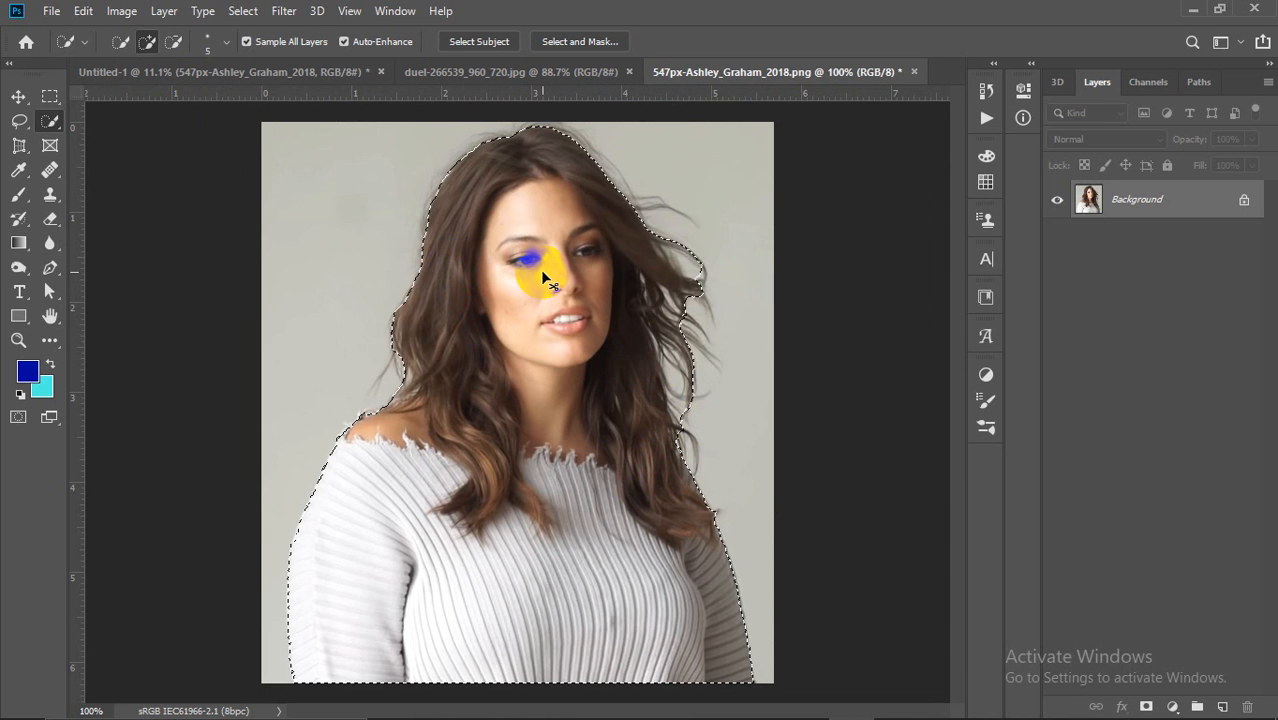
key(ctrl+d)
scroll(561, 295, up, 1)
scroll(561, 295, up, 6)
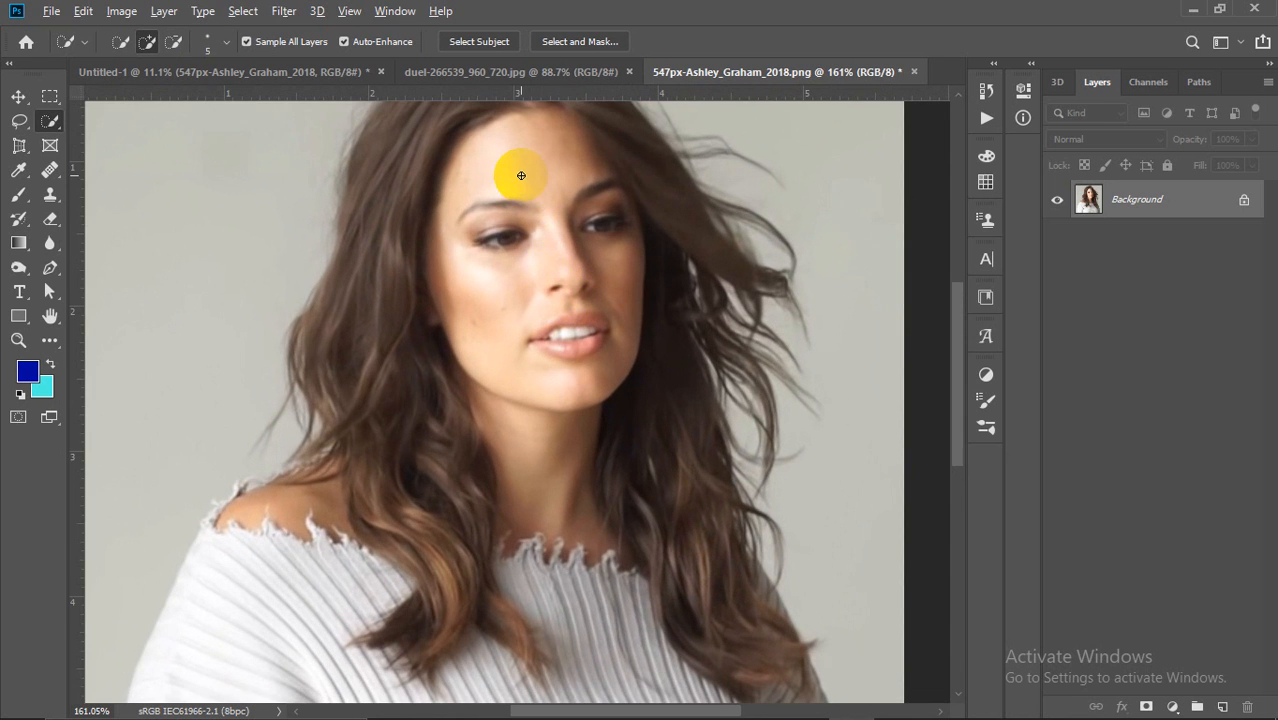
scroll(520, 167, down, 4)
mouse_move(517, 183)
mouse_down()
mouse_move(516, 223)
mouse_move(571, 286)
mouse_move(585, 214)
mouse_up()
mouse_move(575, 150)
mouse_down()
mouse_move(590, 194)
mouse_move(495, 222)
mouse_up()
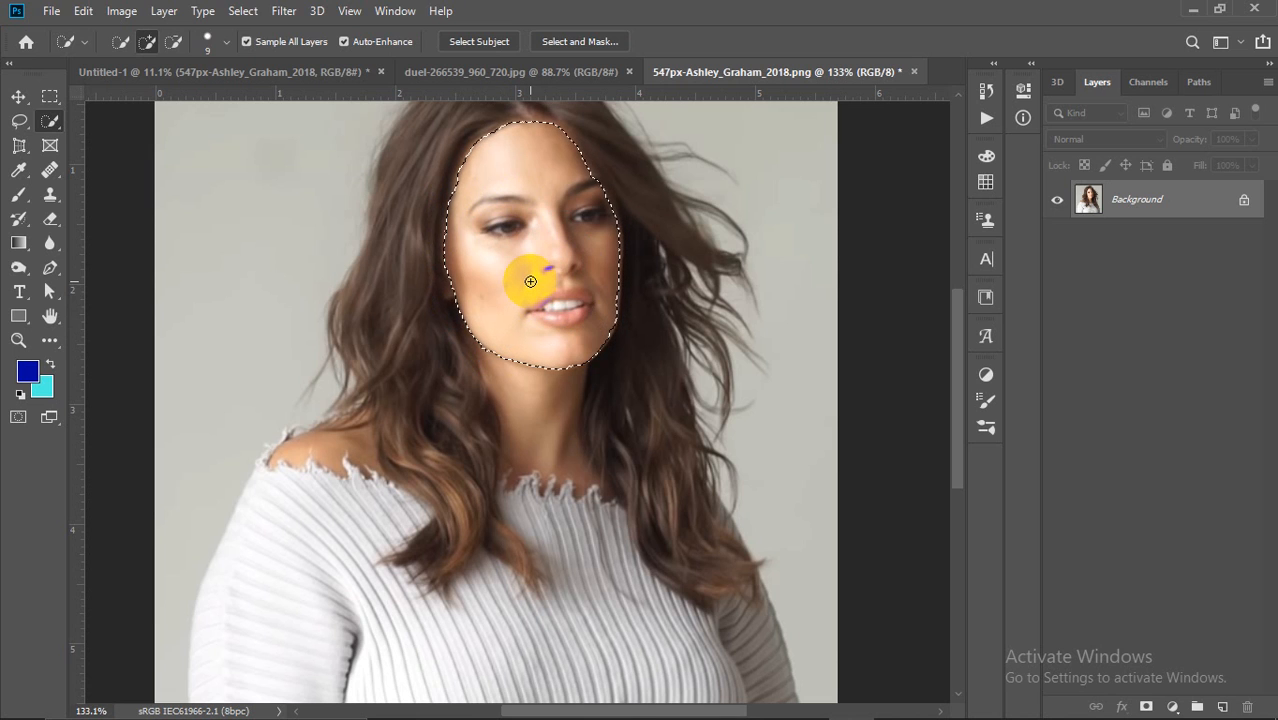
Step: Set the selection brush size back to 20
key(bracketright)
key(bracketright)
key(bracketright)
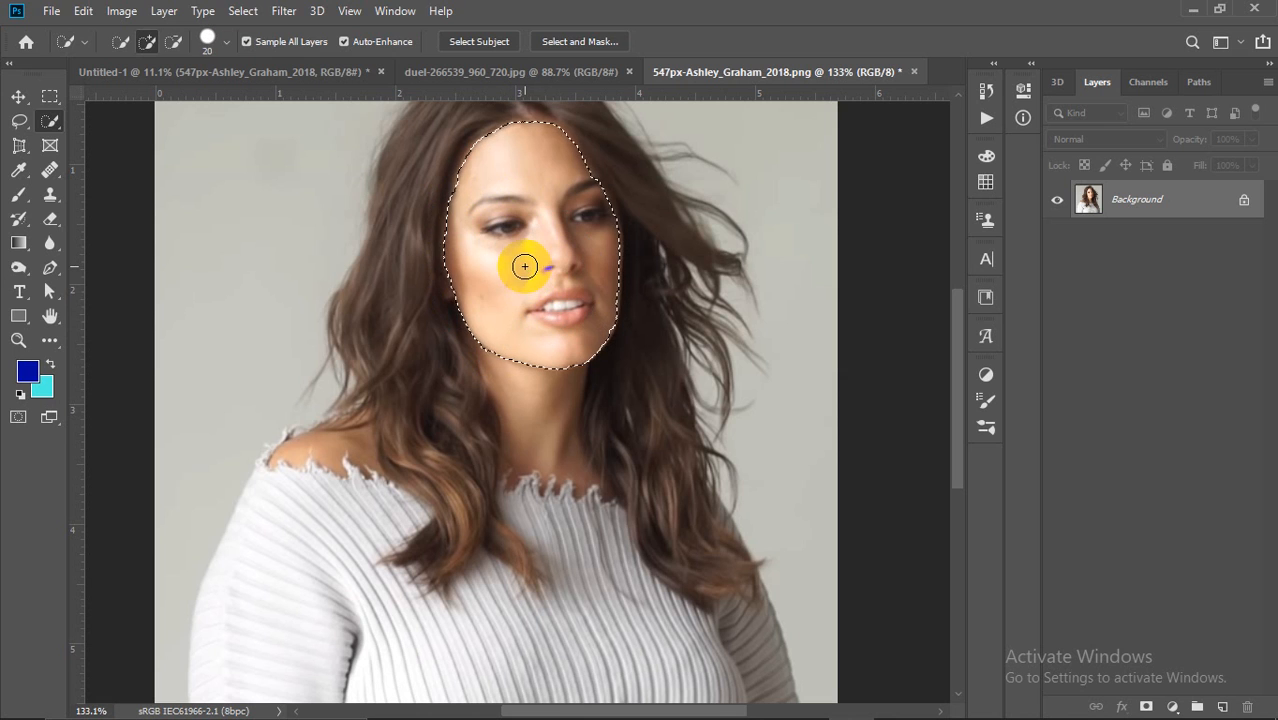
key(bracketleft)
key(bracketleft)
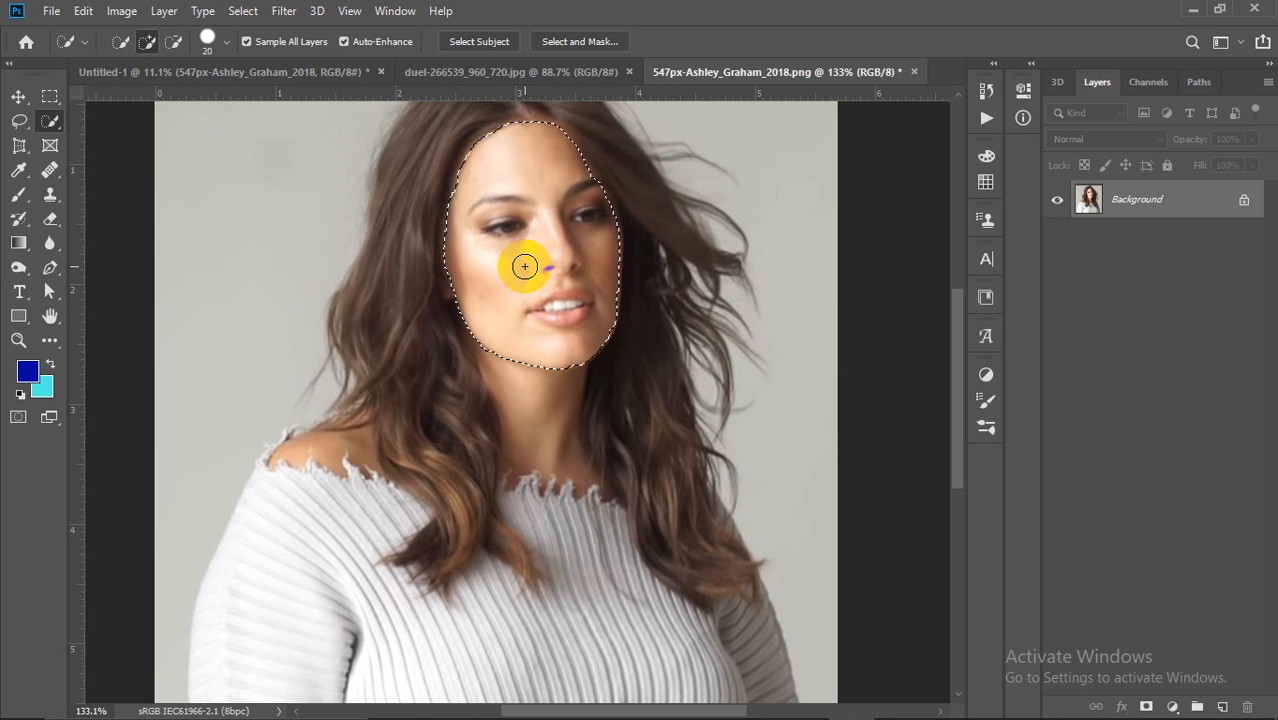
click(214, 40)
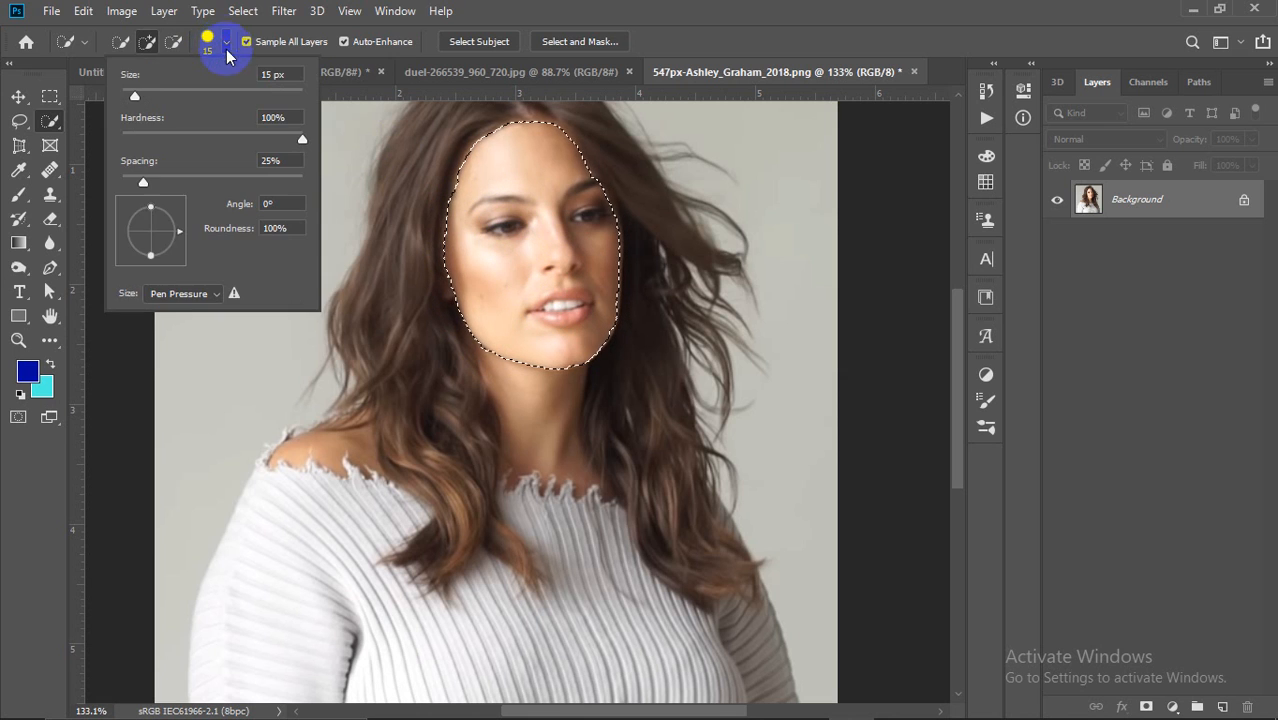
mouse_move(135, 95)
mouse_down()
mouse_move(196, 95)
mouse_move(131, 98)
mouse_up()
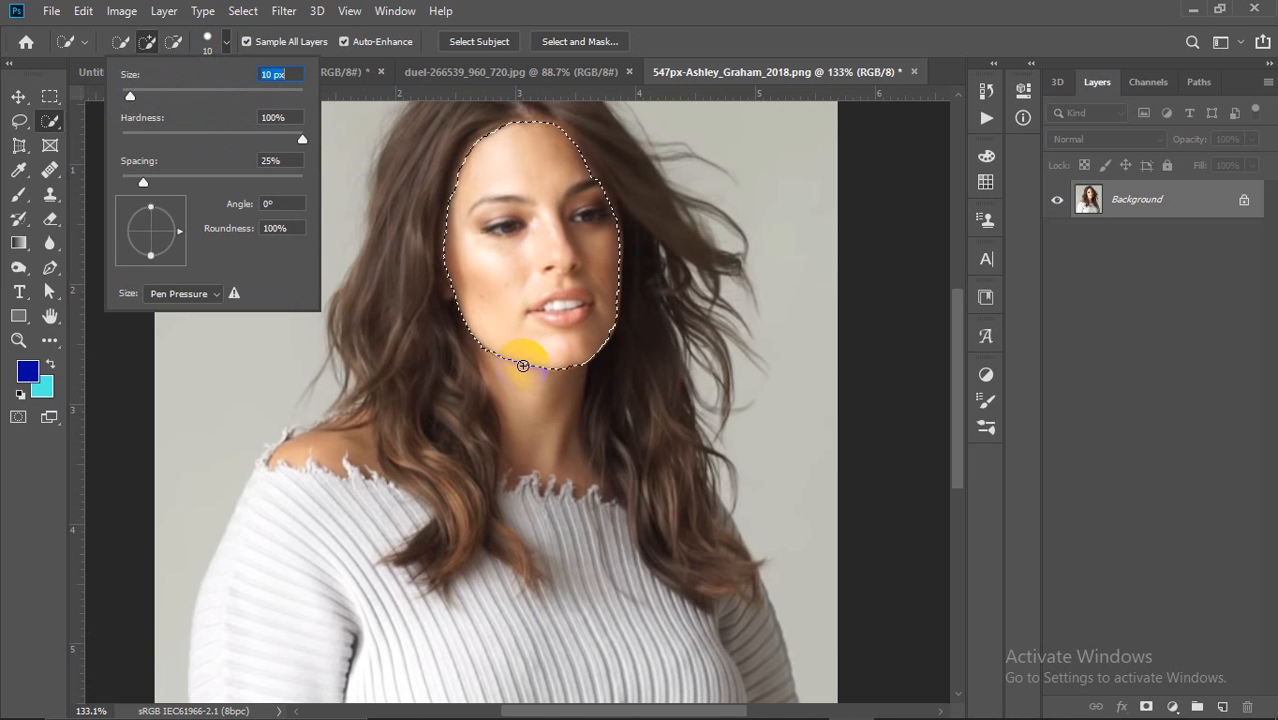
key(alt)
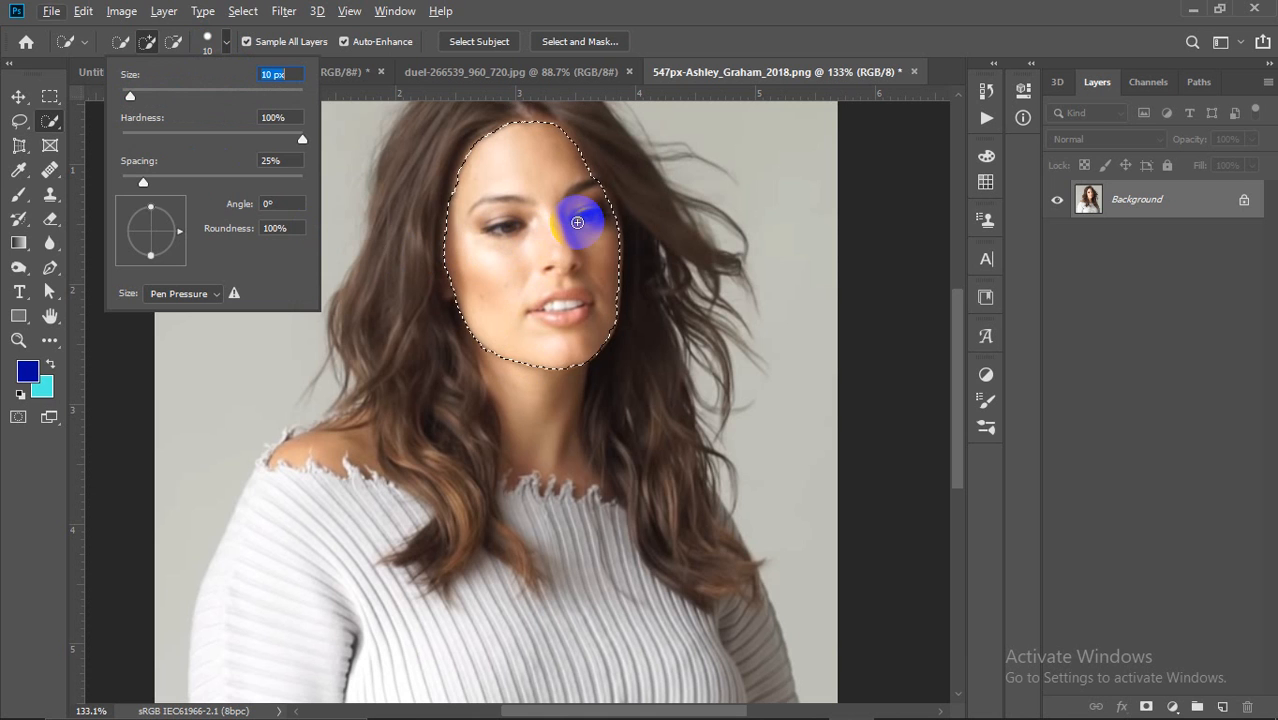
click(18, 96)
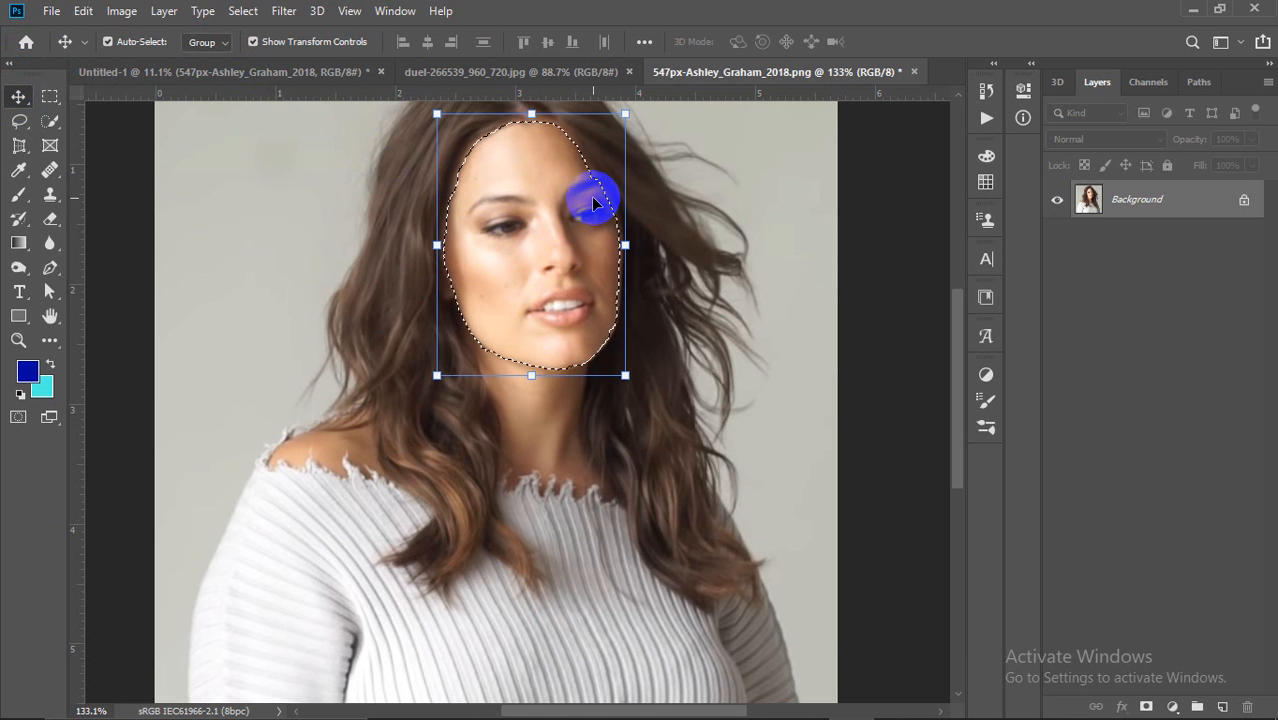
Step: Drag the selected face across the portrait, then undo the move and deselect
key(ctrl+0)
drag(544, 284, 442, 331)
key(ctrl+1)
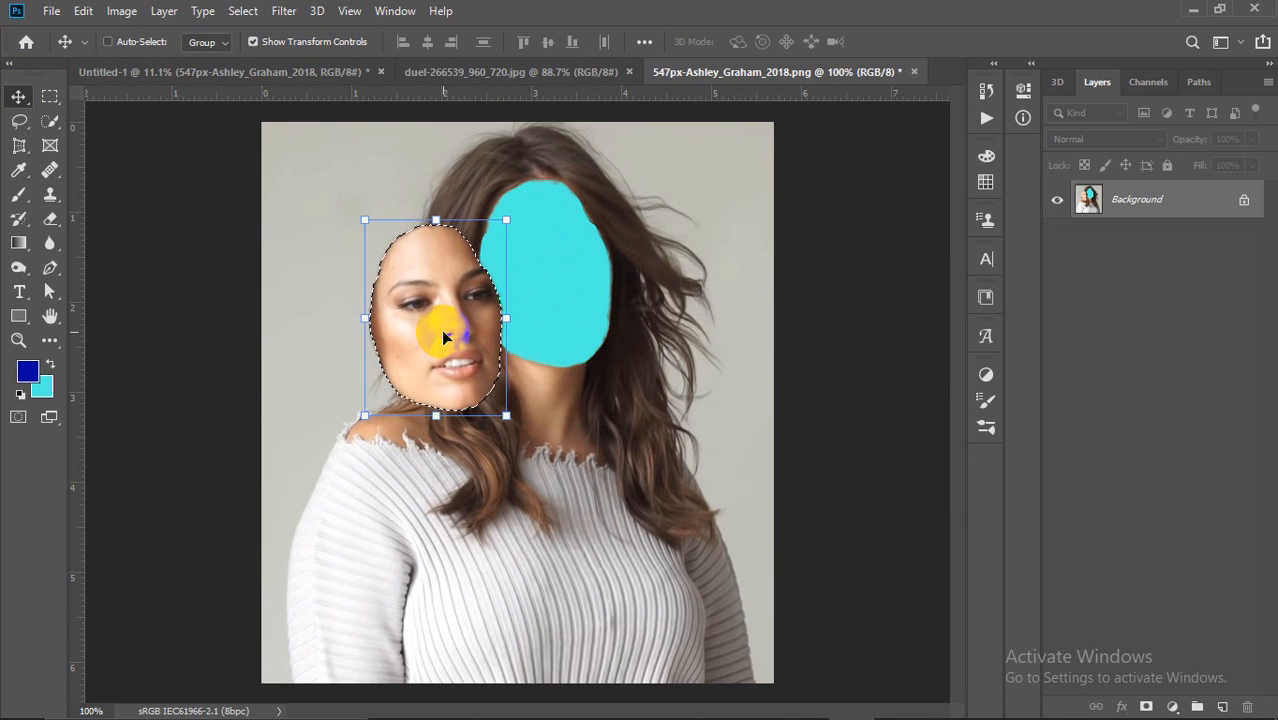
key(ctrl+z)
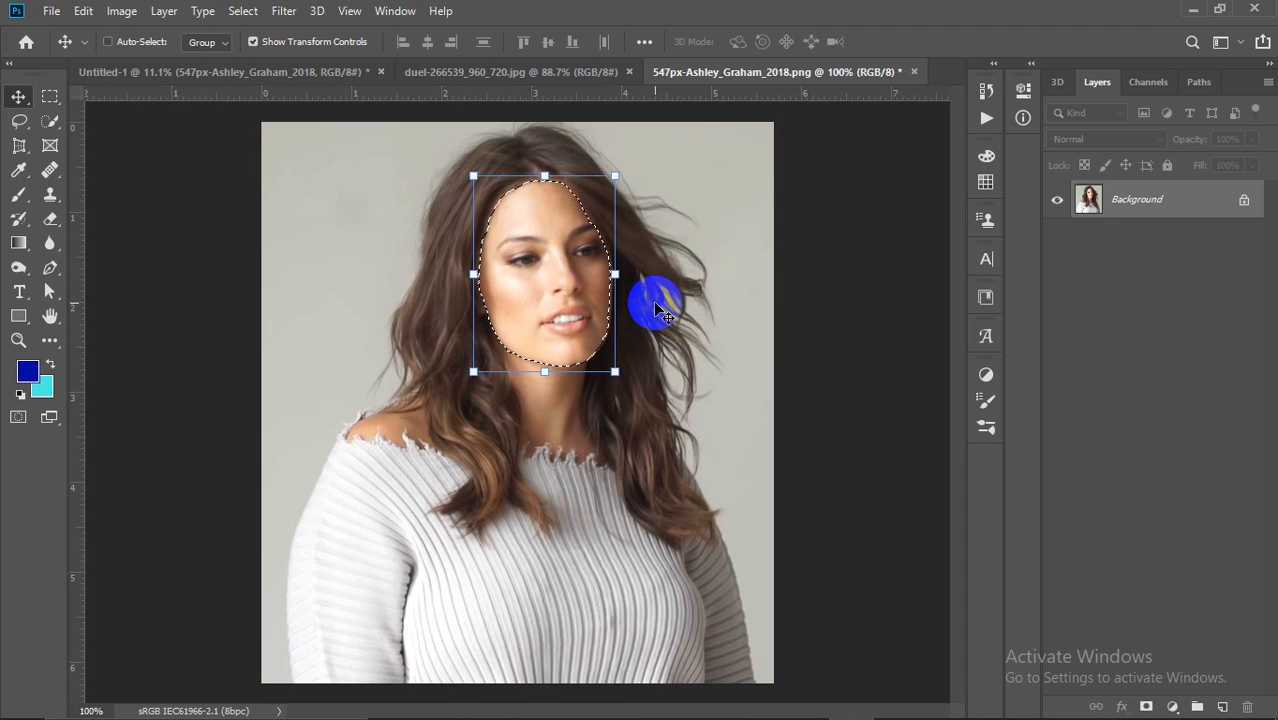
key(ctrl+d)
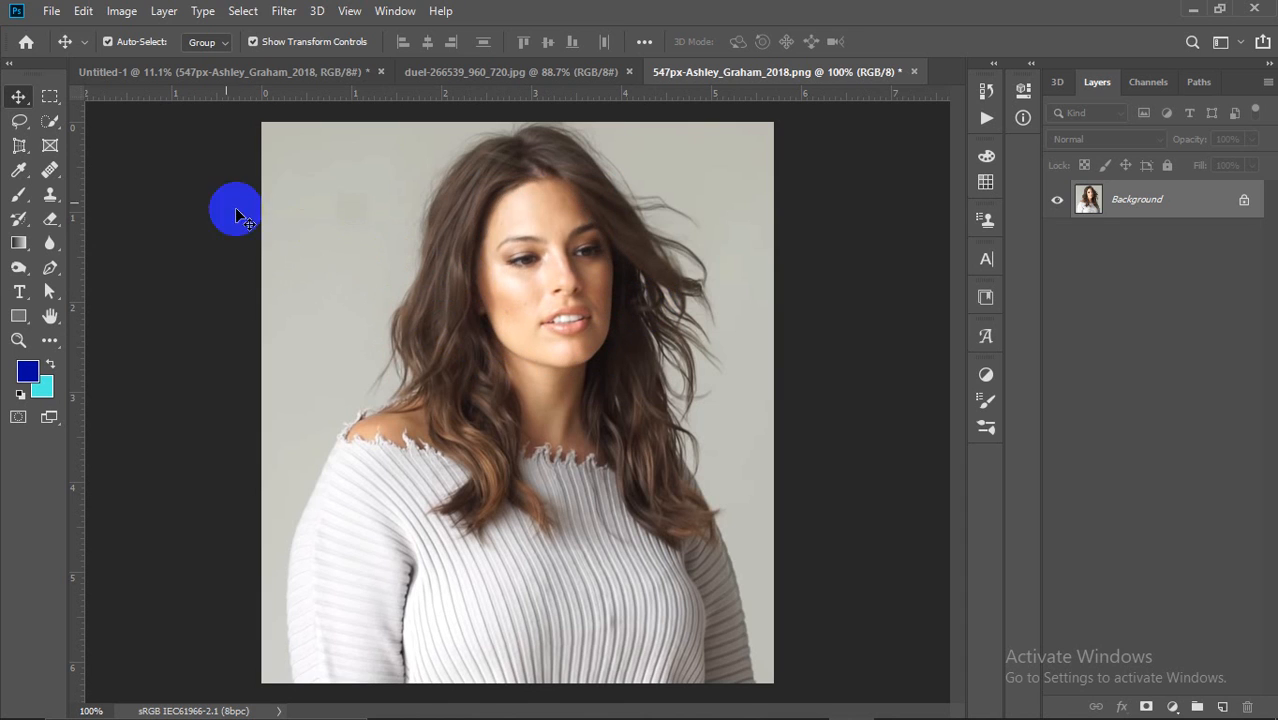
Step: Brush a quick selection over the face, then discard it
click(46, 123)
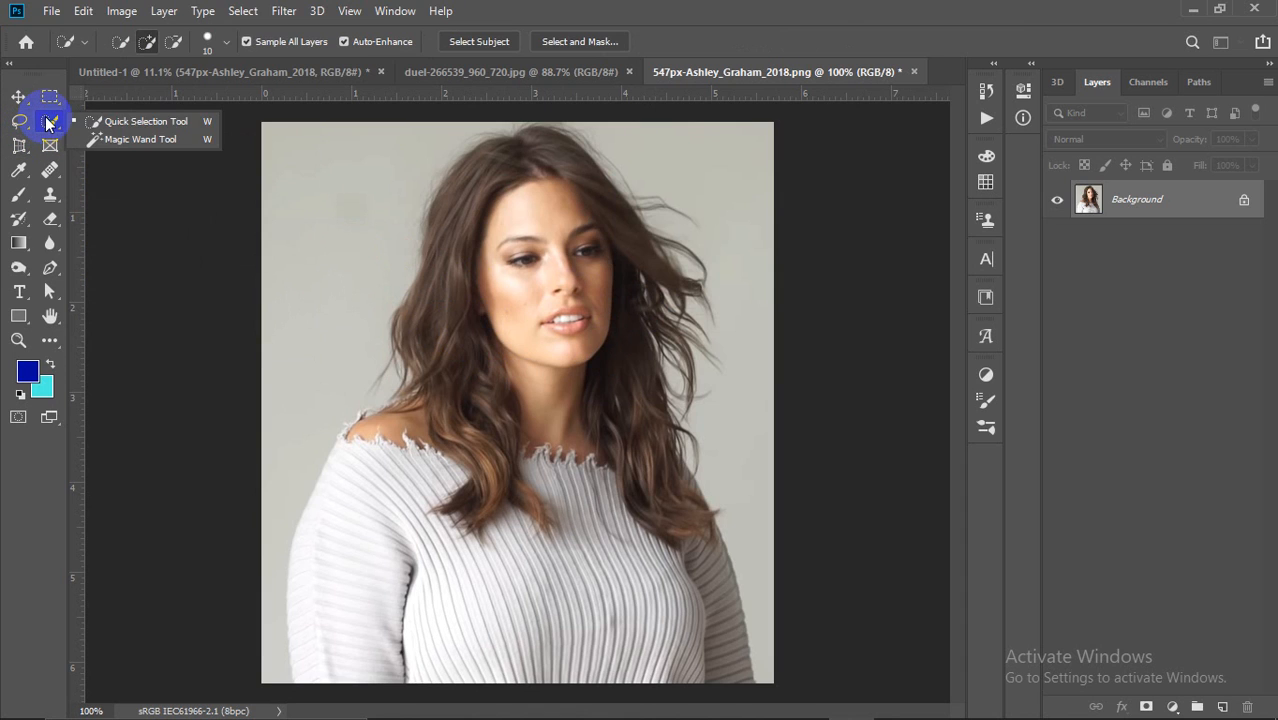
click(114, 121)
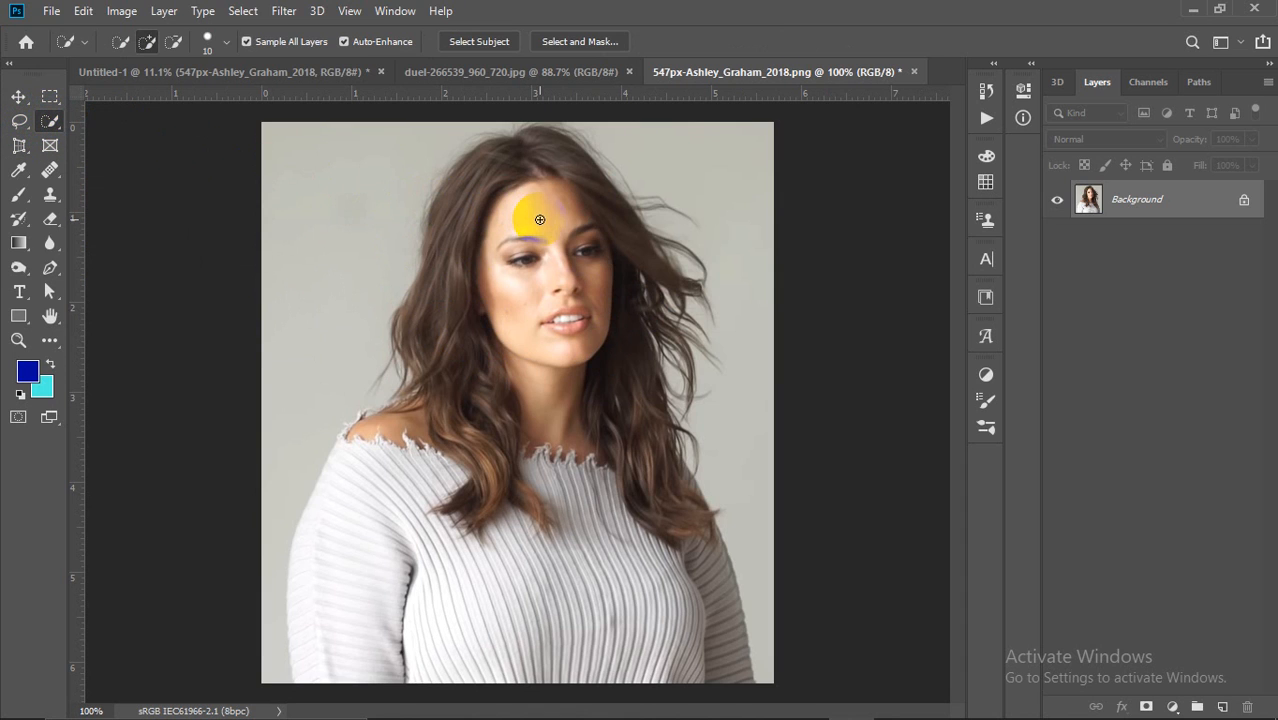
mouse_move(539, 199)
mouse_down()
mouse_move(532, 250)
mouse_move(575, 312)
mouse_move(565, 334)
mouse_move(545, 327)
mouse_move(556, 282)
mouse_move(576, 255)
mouse_move(585, 266)
mouse_move(575, 212)
mouse_move(591, 234)
mouse_move(552, 206)
mouse_up()
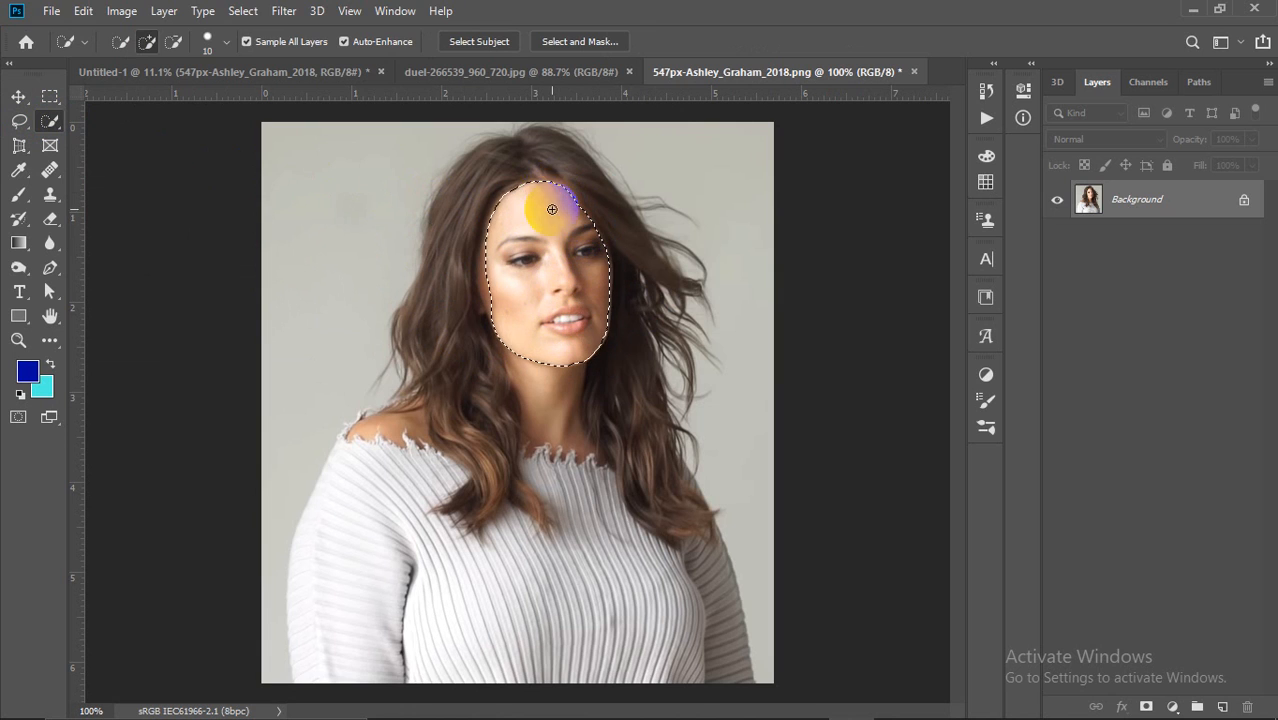
key(ctrl+d)
Step: Trace a Lasso outline around the face down to the chin, adding more of the jaw
click(19, 120)
click(95, 120)
mouse_move(511, 195)
mouse_down()
mouse_move(487, 262)
mouse_move(494, 345)
mouse_move(578, 365)
mouse_move(602, 341)
mouse_up()
mouse_move(602, 232)
mouse_down()
mouse_move(572, 188)
mouse_move(520, 192)
mouse_up()
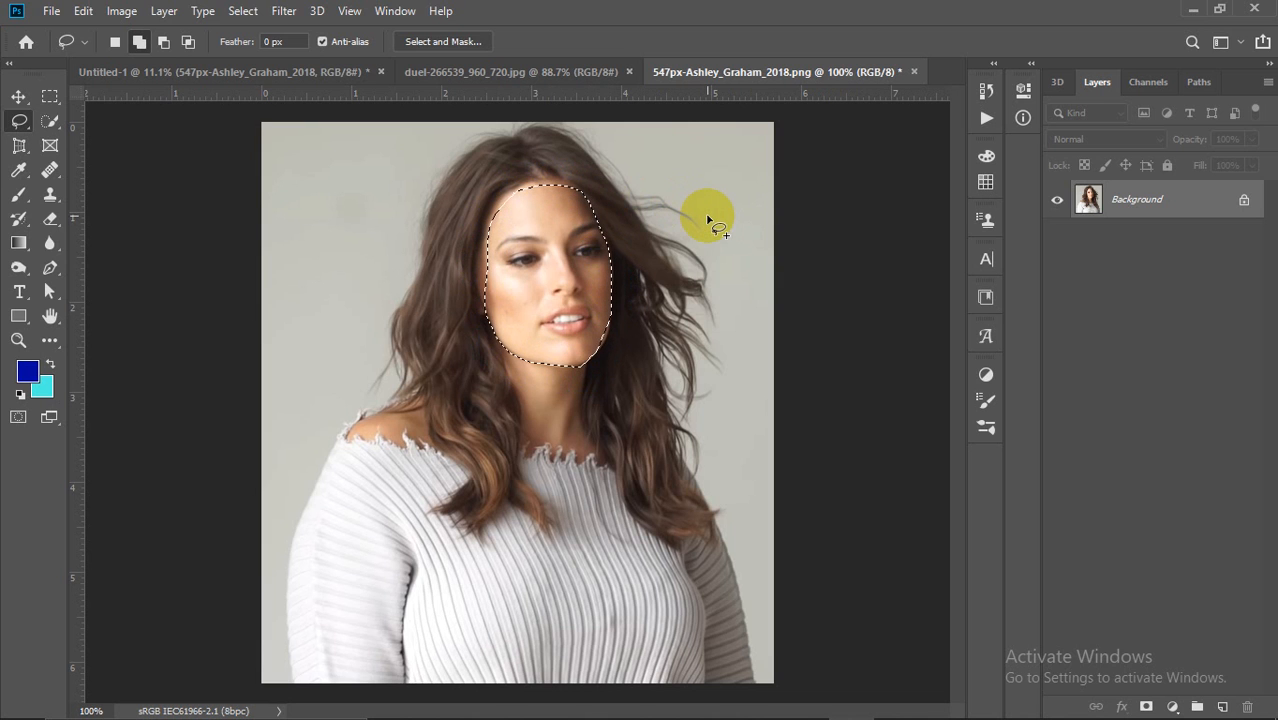
scroll(602, 348, up, 5)
scroll(605, 344, down, 5)
drag(577, 372, 603, 322)
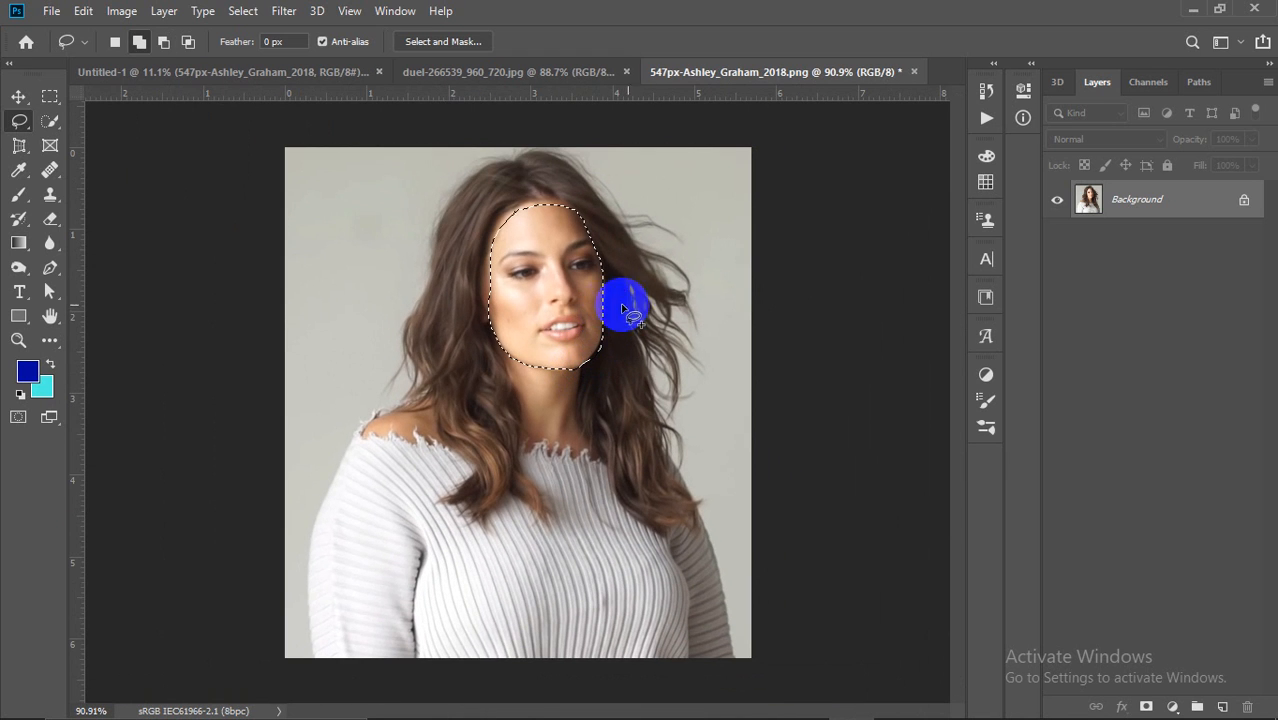
Step: Paint a Quick Selection over the face and subtract the cheek edge
click(704, 315)
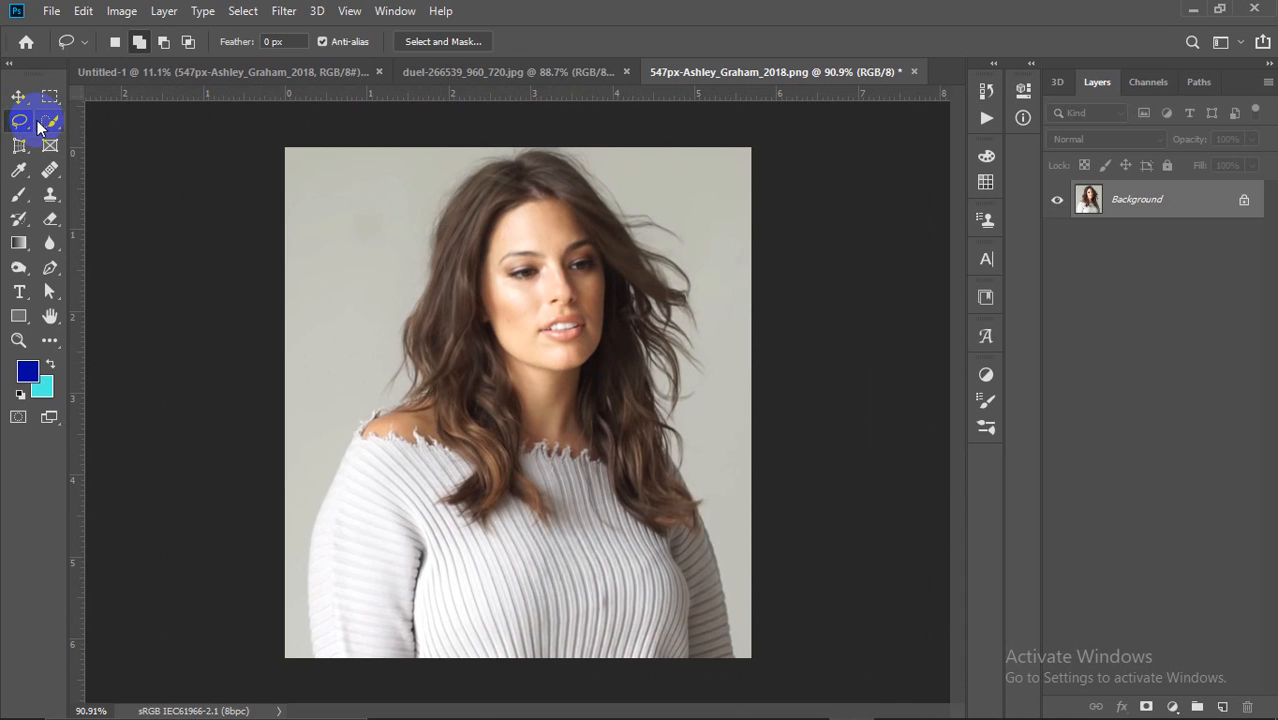
drag(47, 121, 118, 131)
mouse_move(515, 235)
mouse_down()
mouse_move(559, 318)
mouse_move(545, 339)
mouse_move(549, 265)
mouse_move(567, 256)
mouse_move(571, 254)
mouse_up()
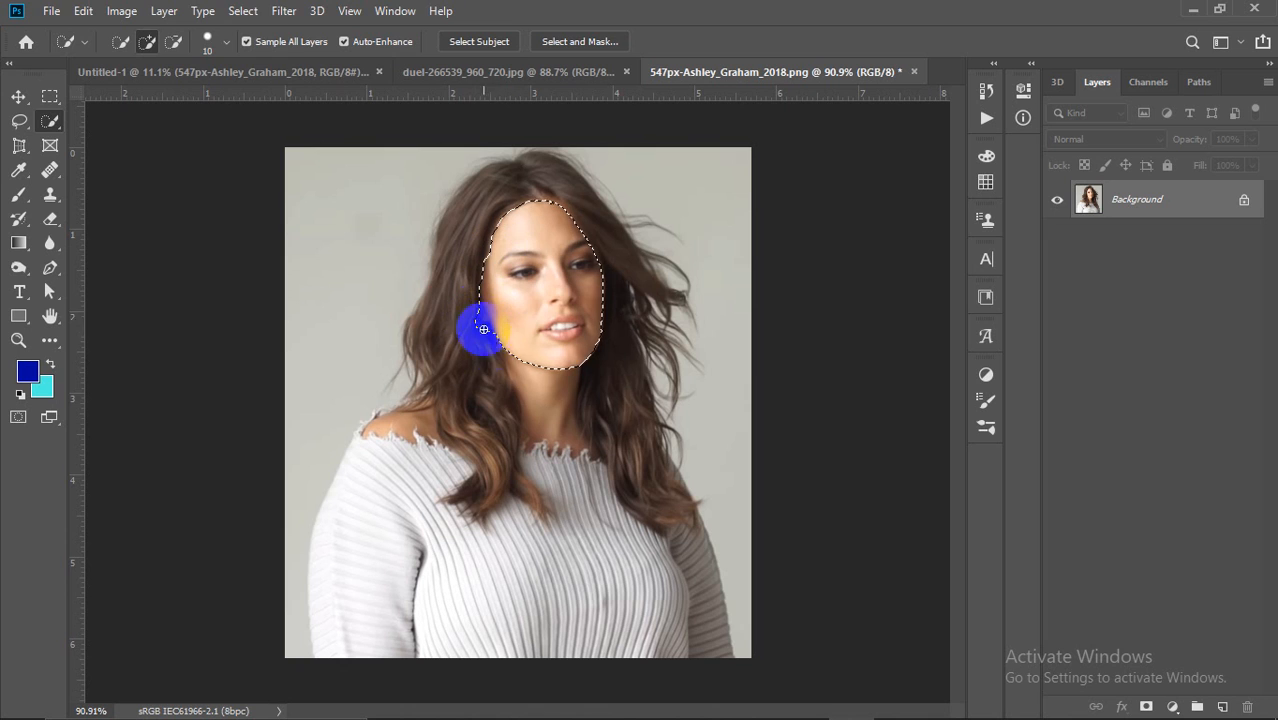
click(168, 42)
drag(420, 336, 460, 317)
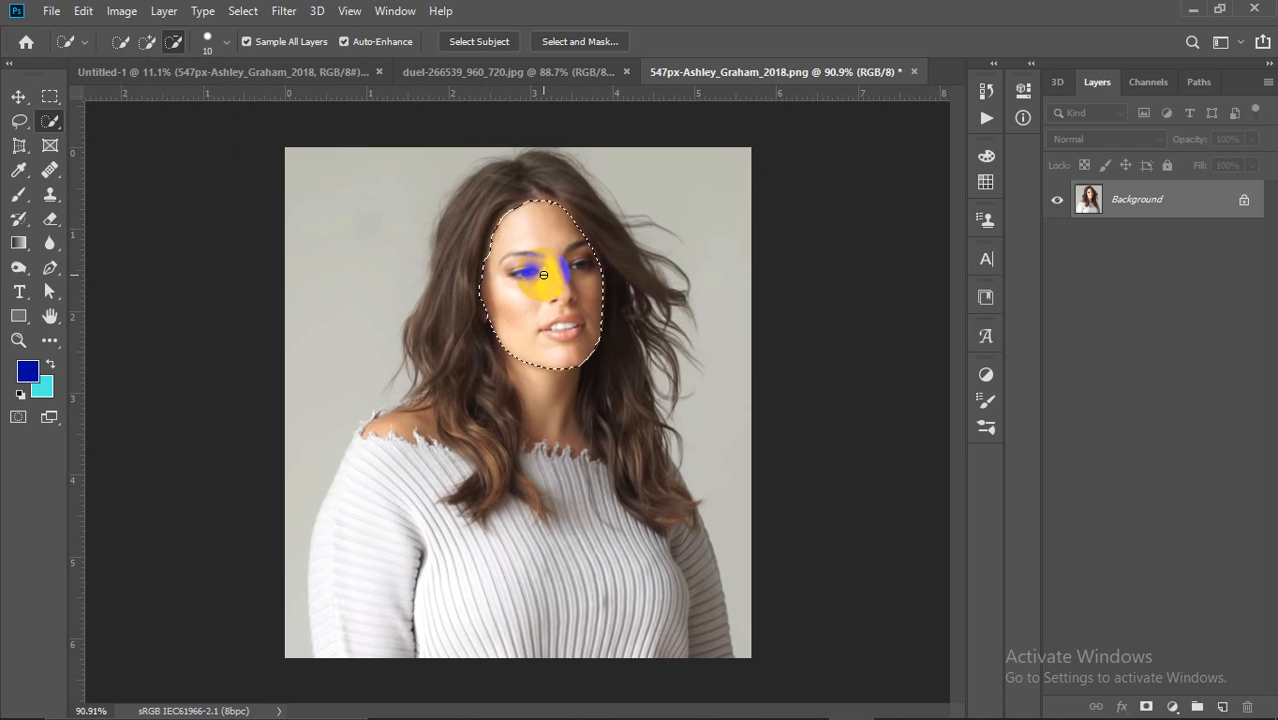
mouse_move(757, 714)
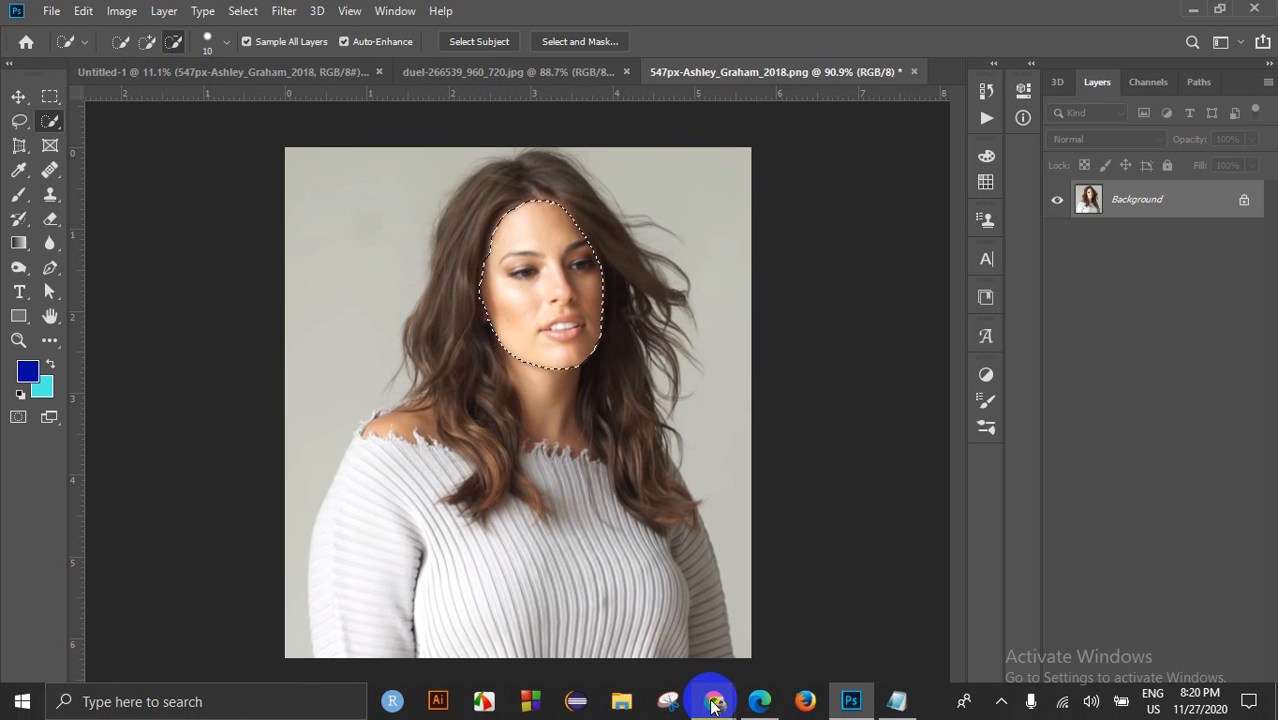
mouse_move(714, 705)
click(685, 650)
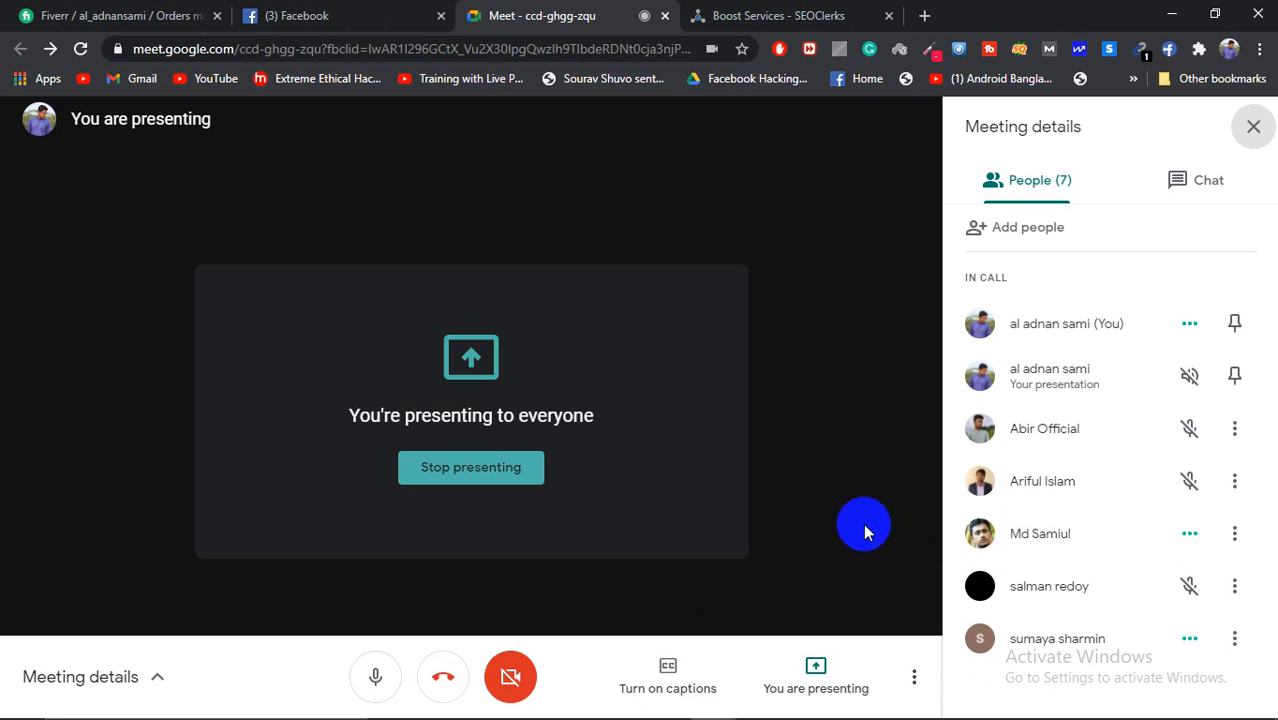
click(414, 18)
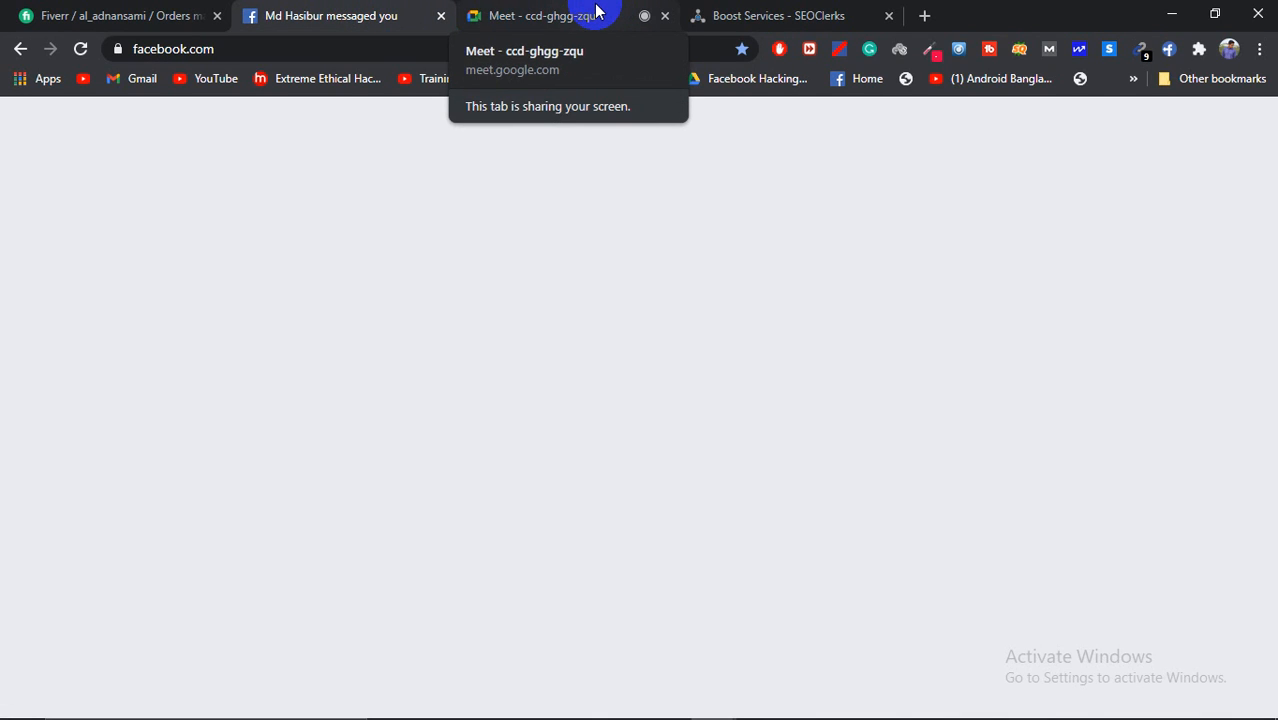
click(596, 12)
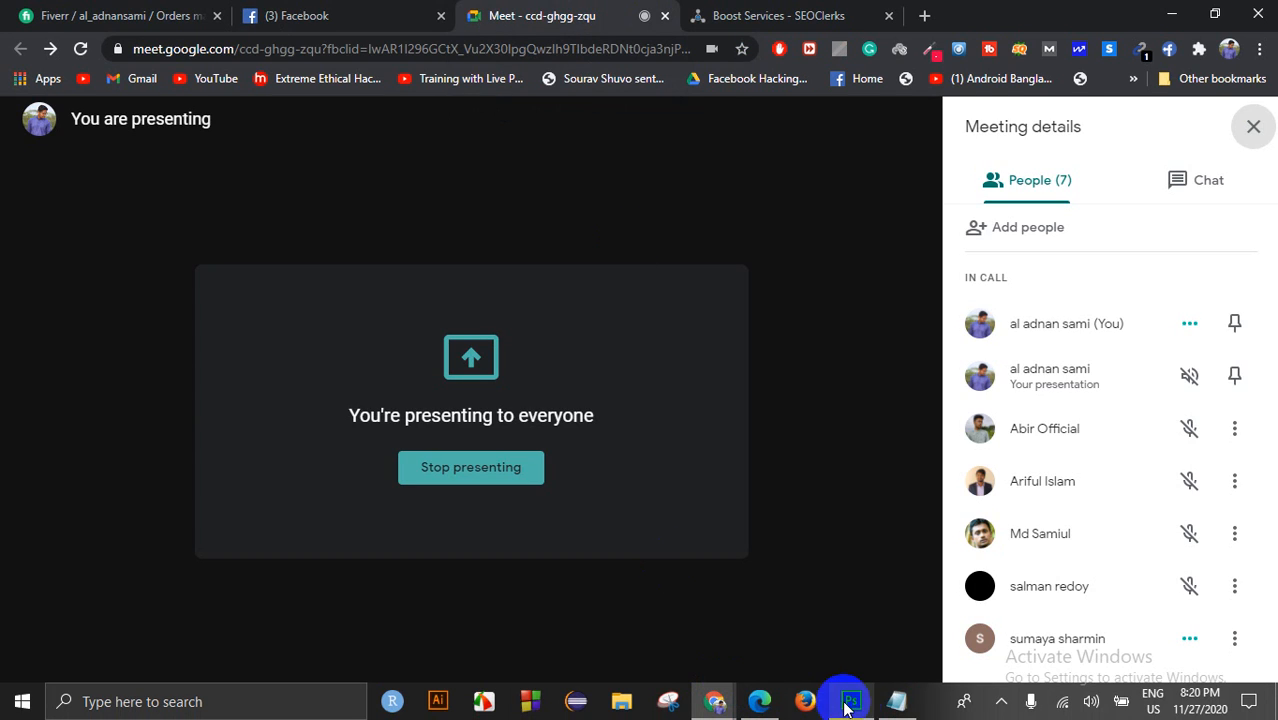
click(847, 682)
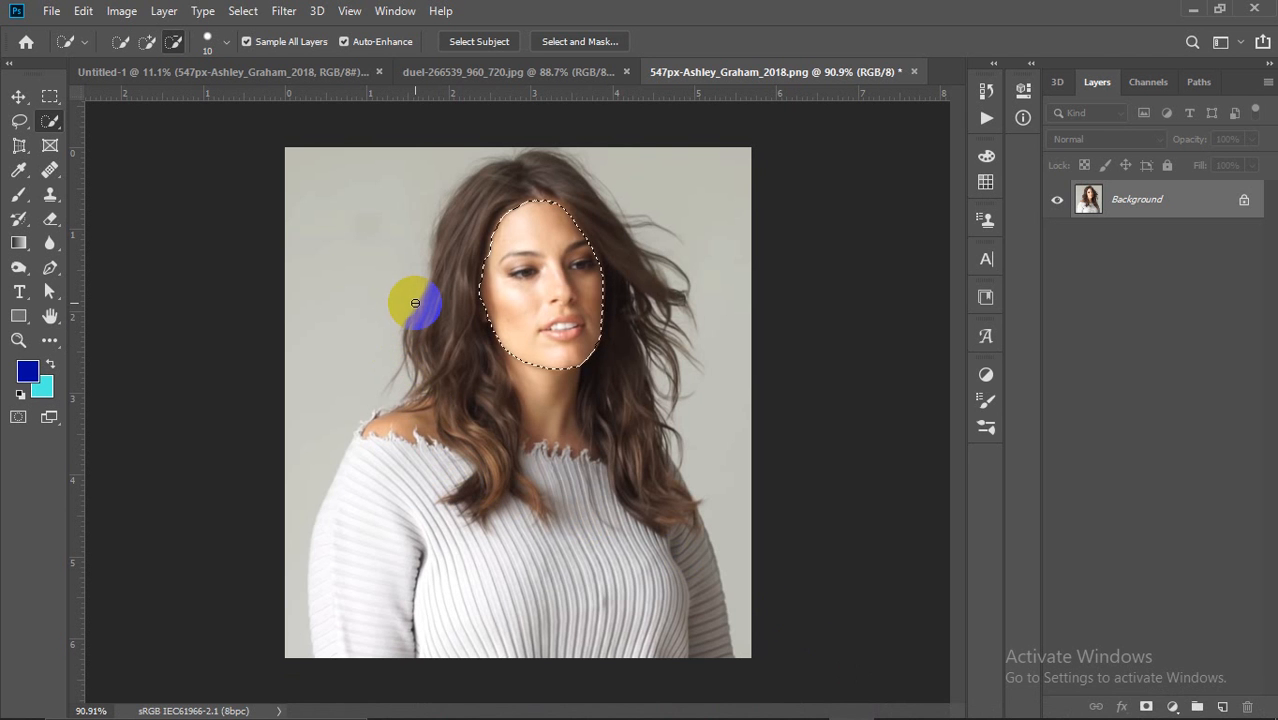
Step: Deselect the face selection in the portrait with Ctrl+D
key(ctrl+d)
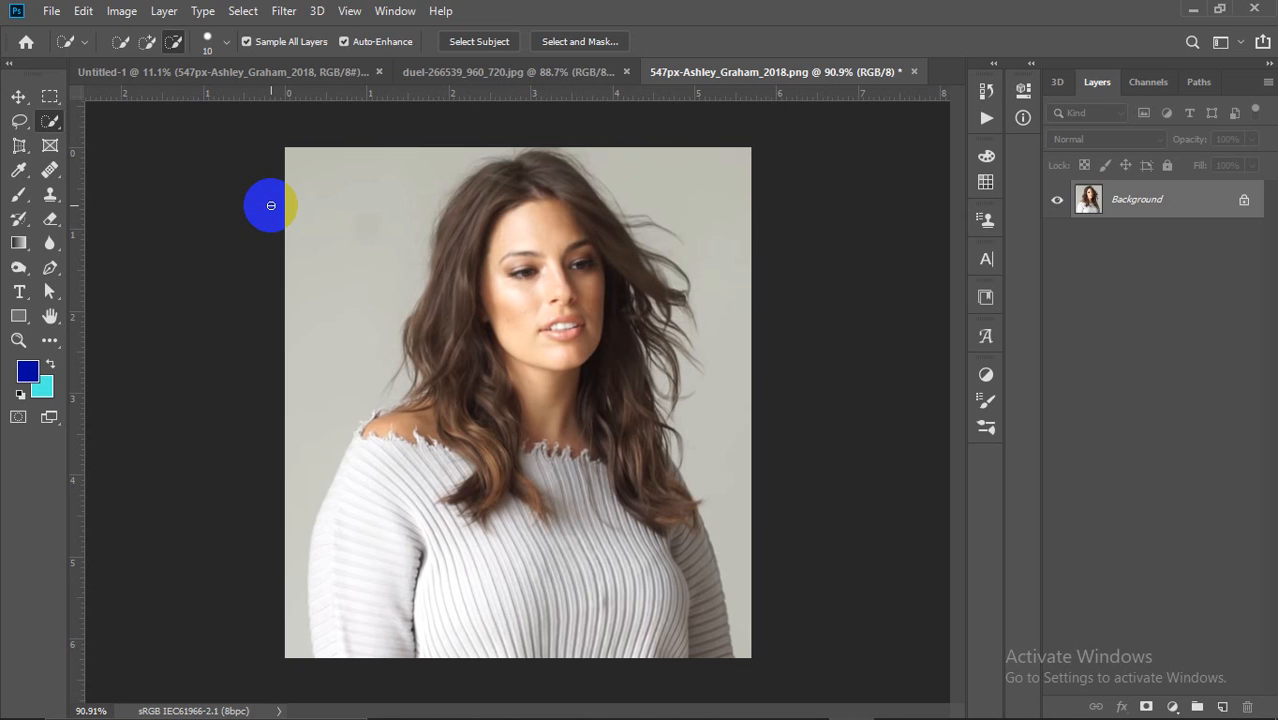
click(52, 122)
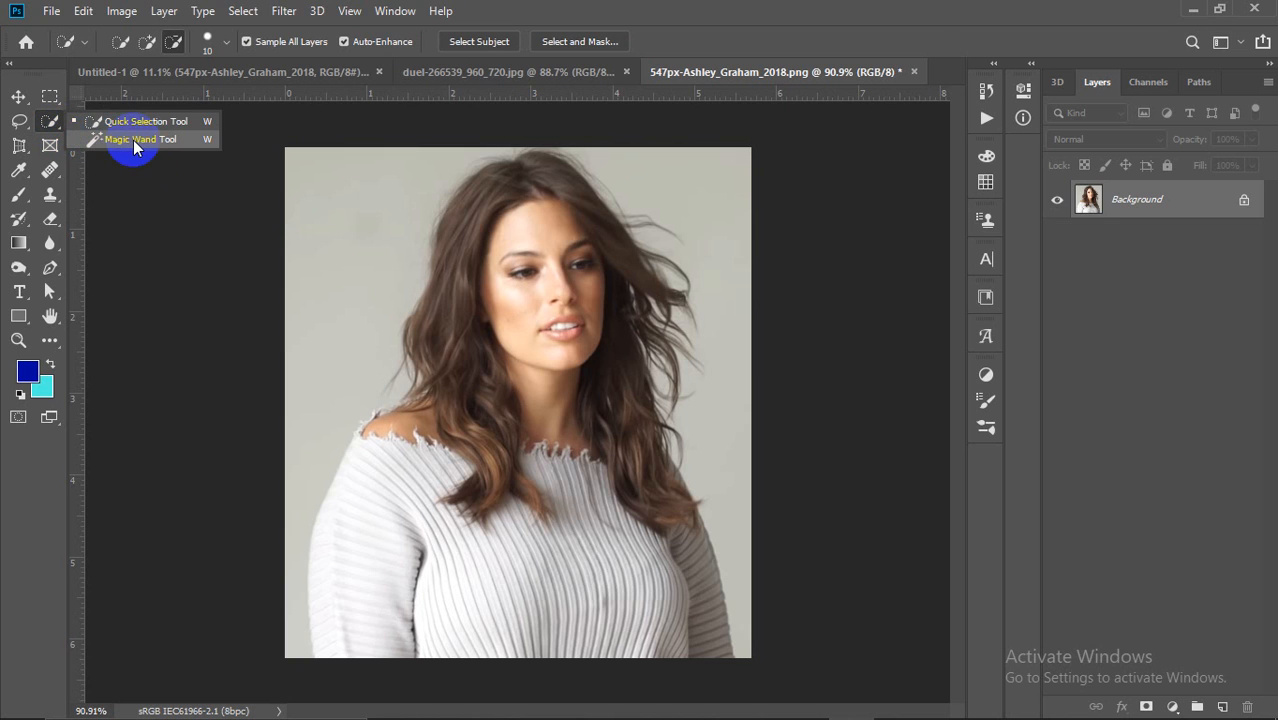
Step: Choose the Magic Wand Tool for similar-colour selections
click(133, 140)
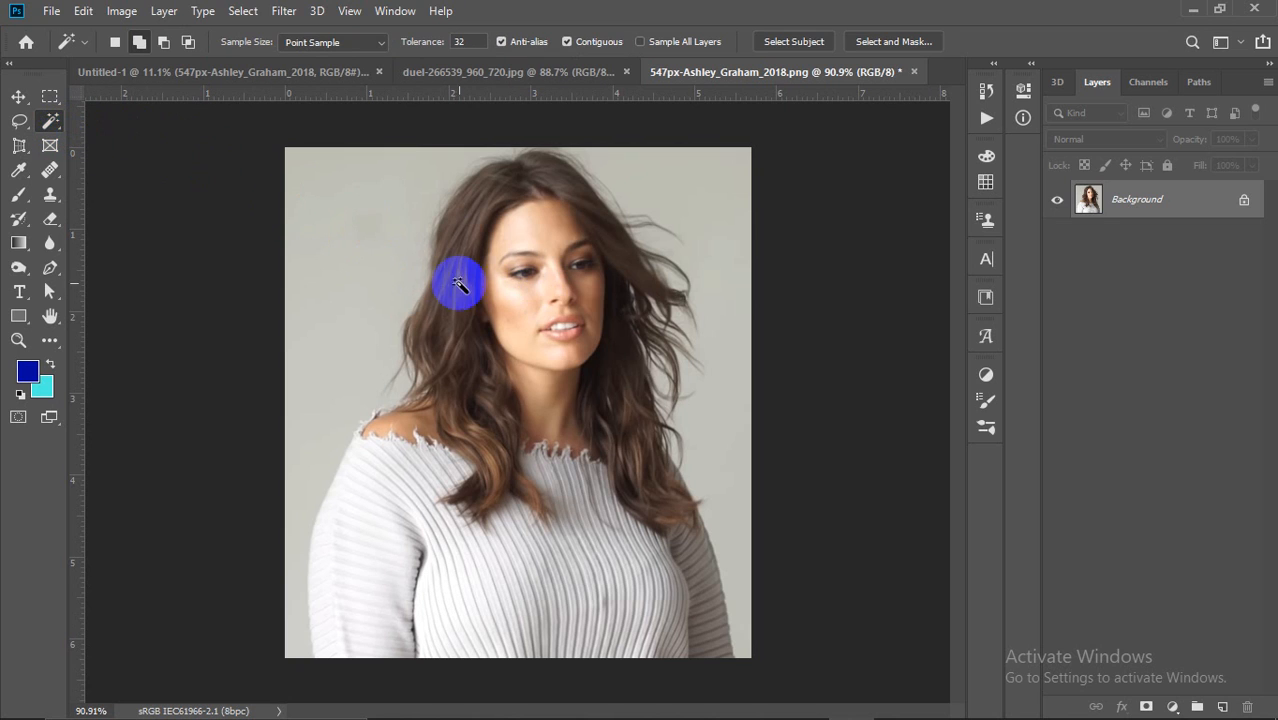
scroll(562, 314, up, 5)
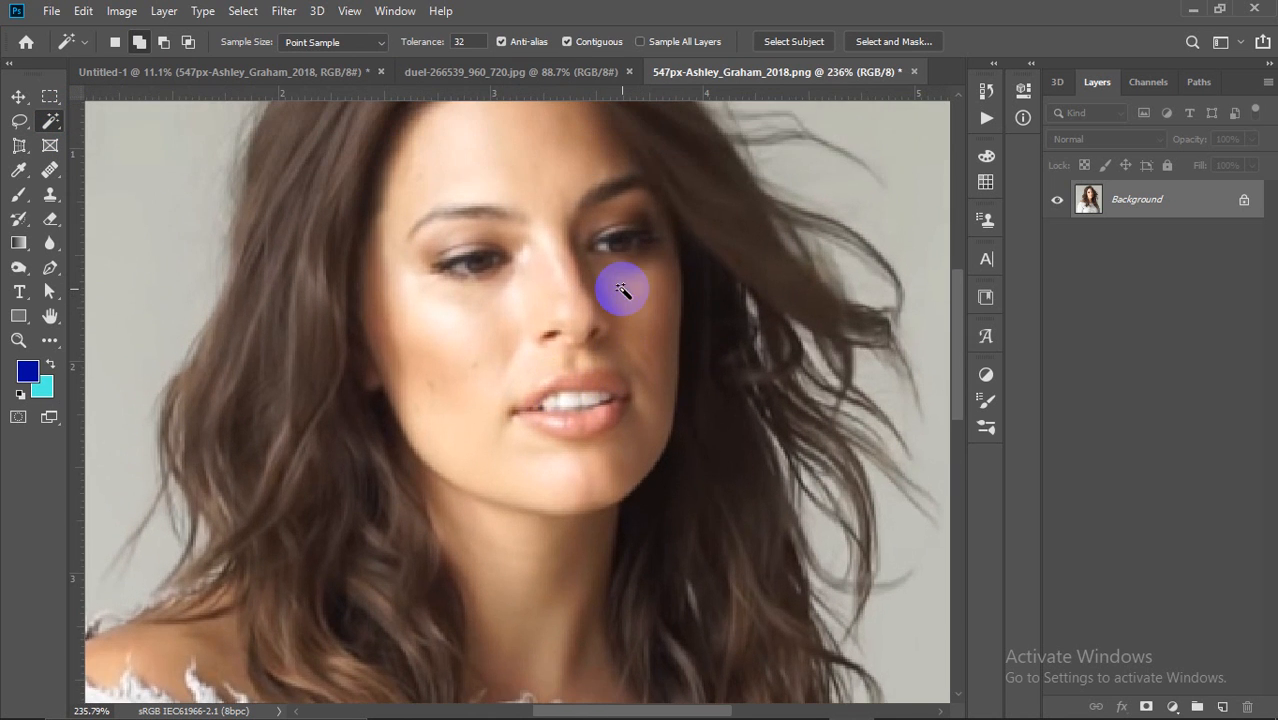
scroll(597, 298, down, 1)
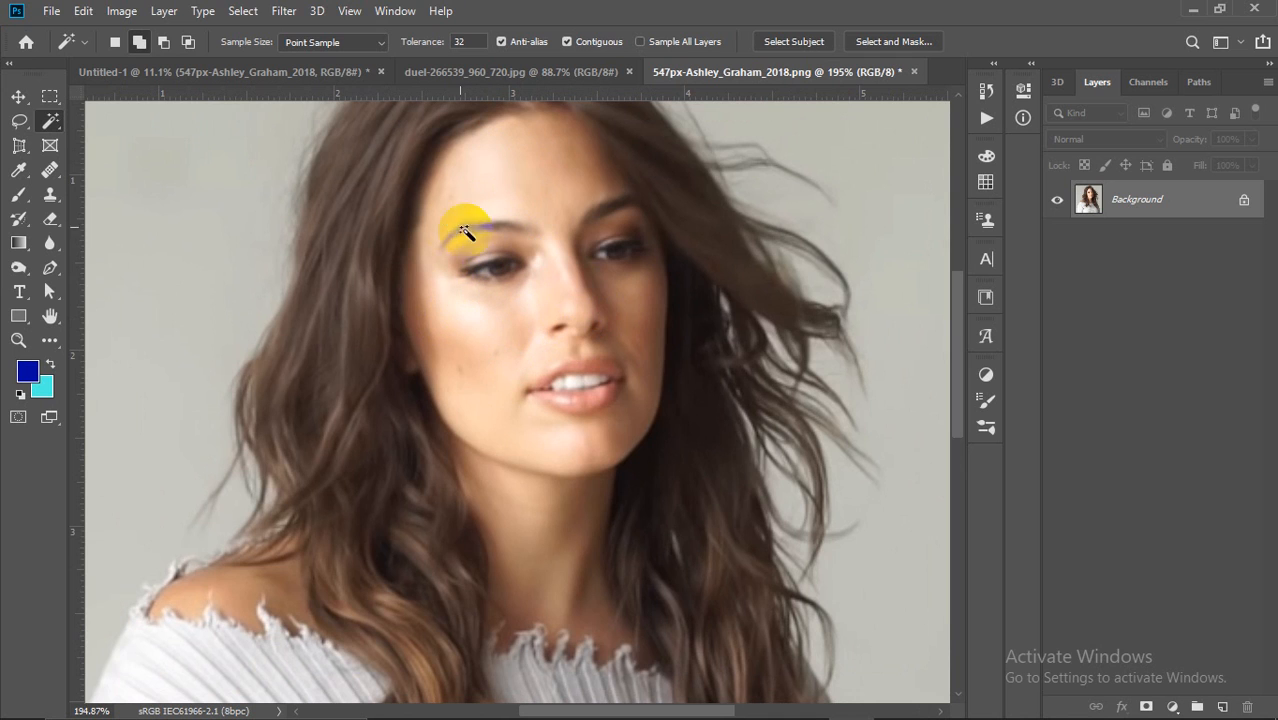
right_click(50, 121)
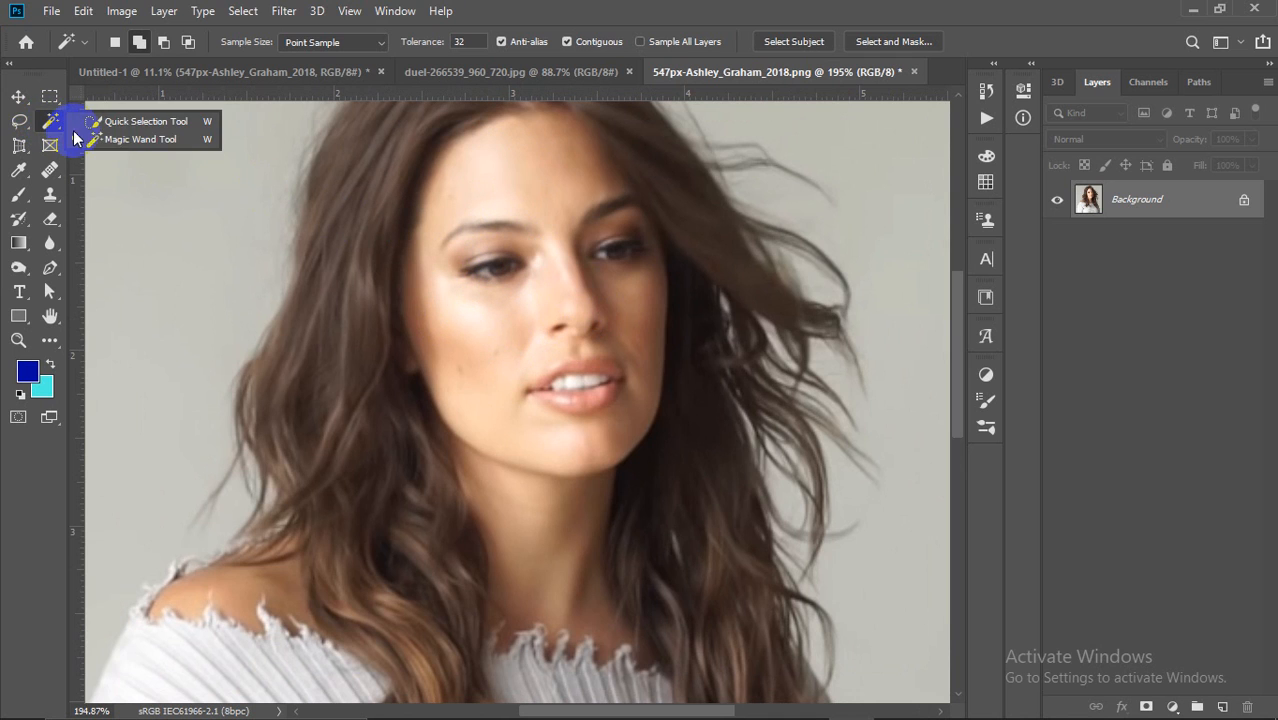
click(137, 140)
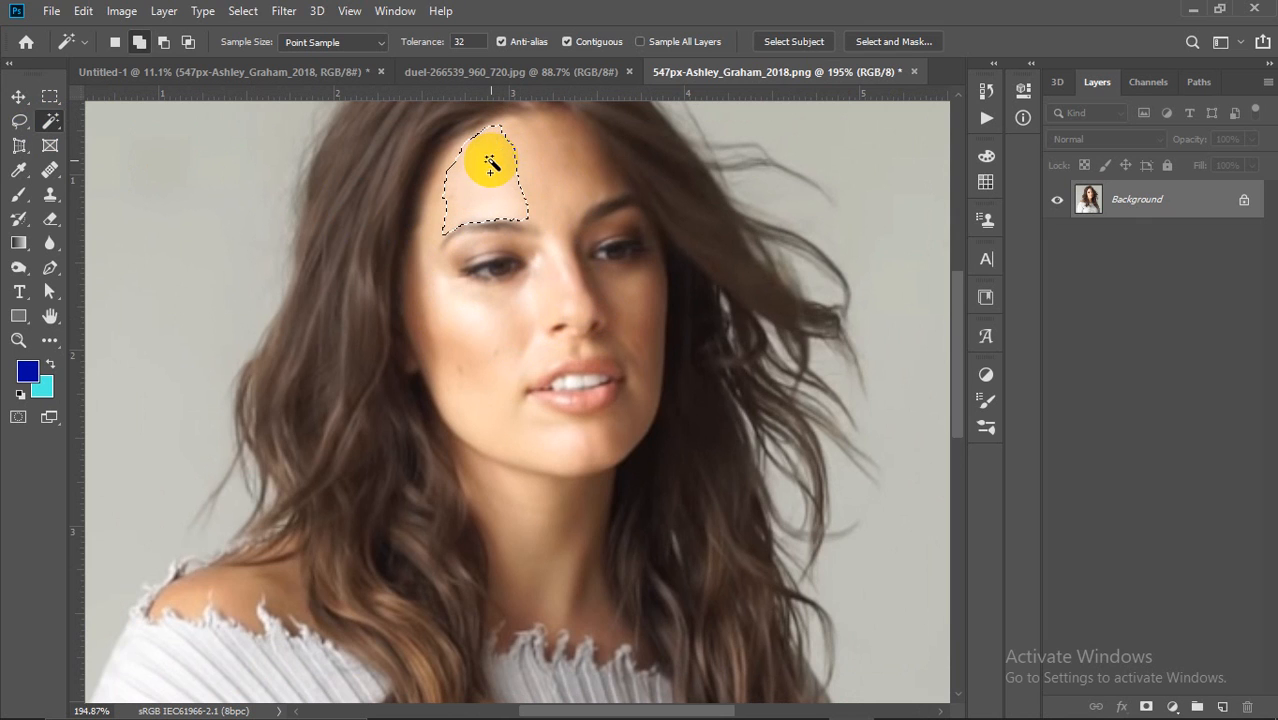
Step: Magic-wand the hair and face outline, sweater front, right sleeve and neck hair, then deselect
click(622, 253)
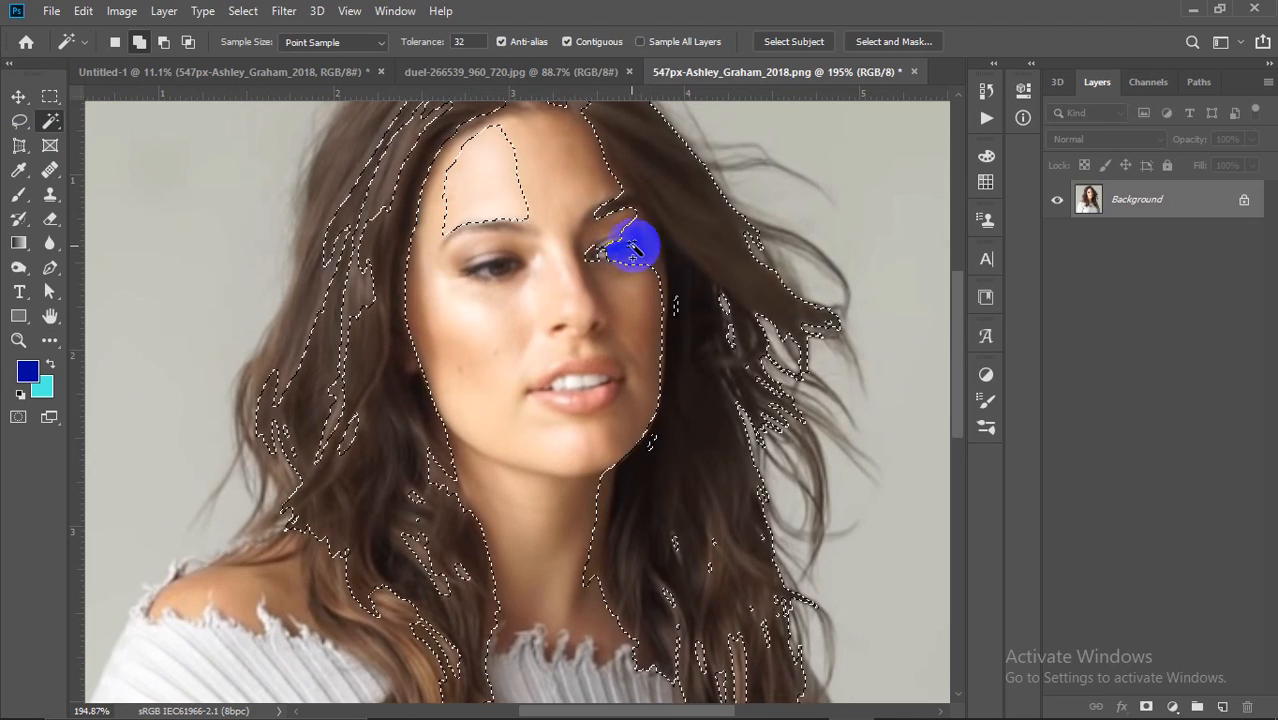
scroll(380, 305, up, 2)
scroll(383, 305, down, 3)
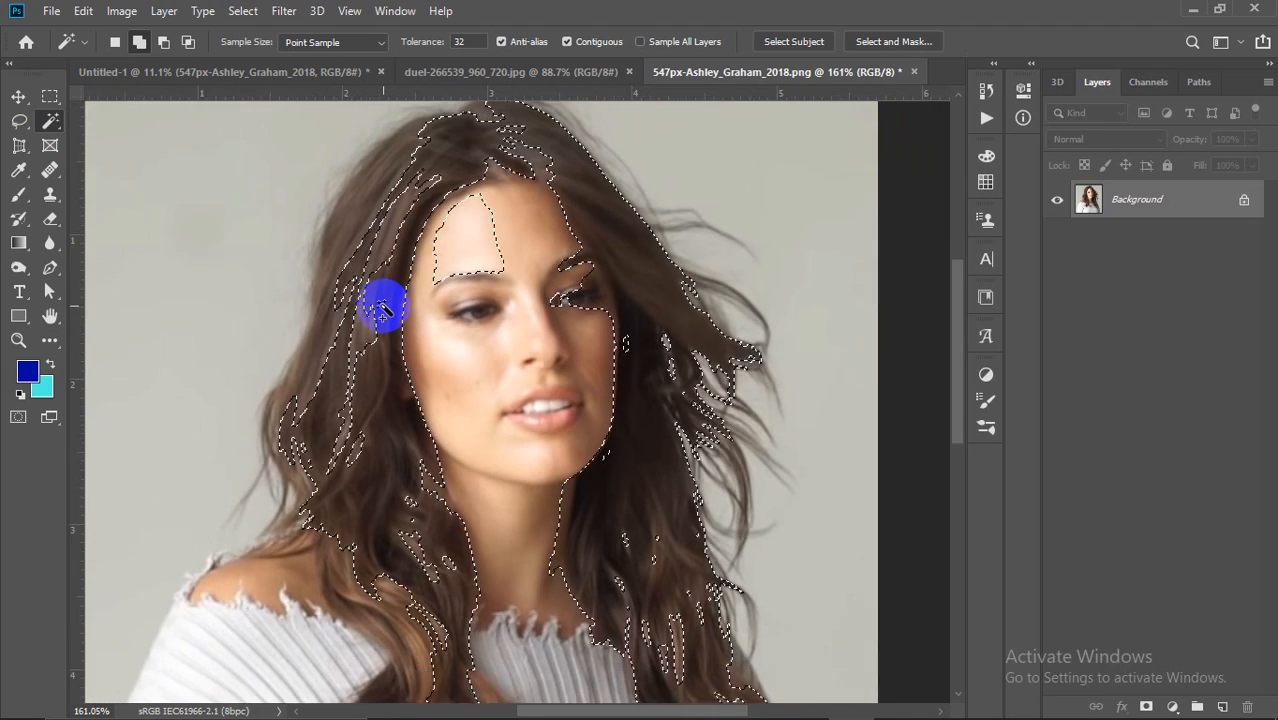
scroll(518, 456, down, 1)
scroll(515, 445, down, 2)
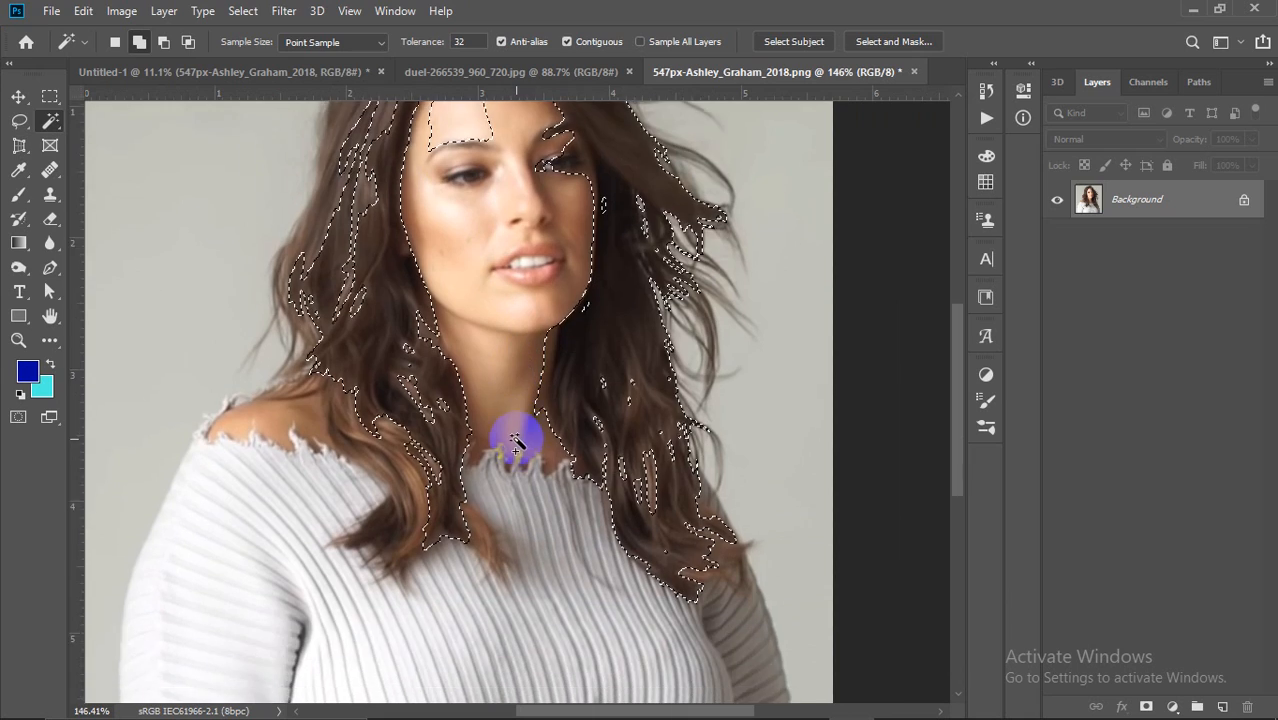
scroll(337, 551, down, 1)
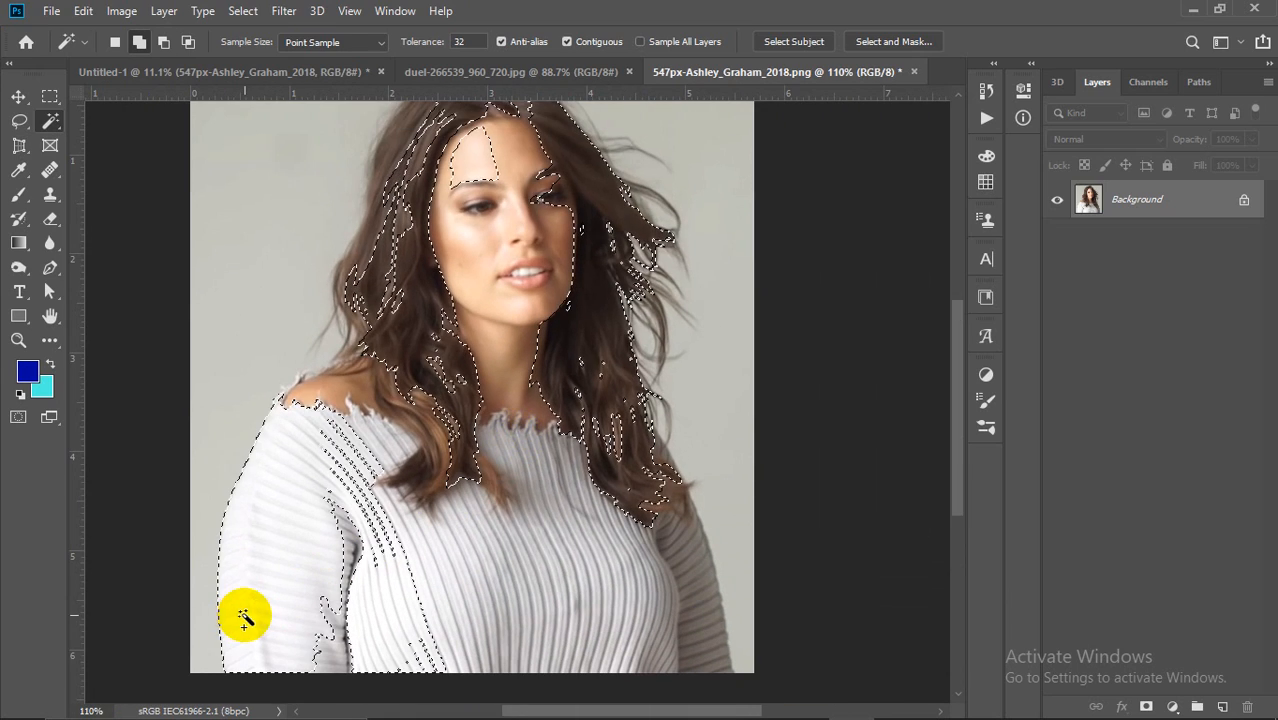
click(538, 580)
click(690, 605)
click(619, 405)
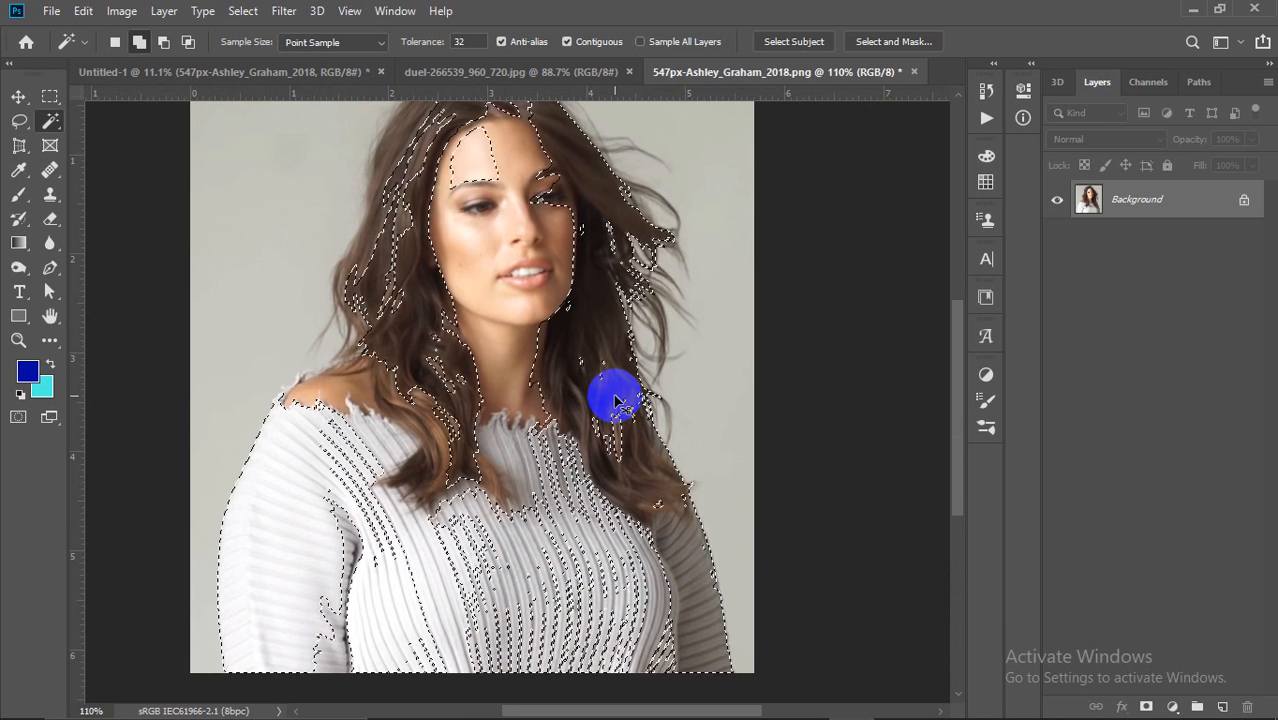
key(ctrl+d)
Step: On the football duel photo, test a Magic Wand selection of player 7's red shirt
click(162, 72)
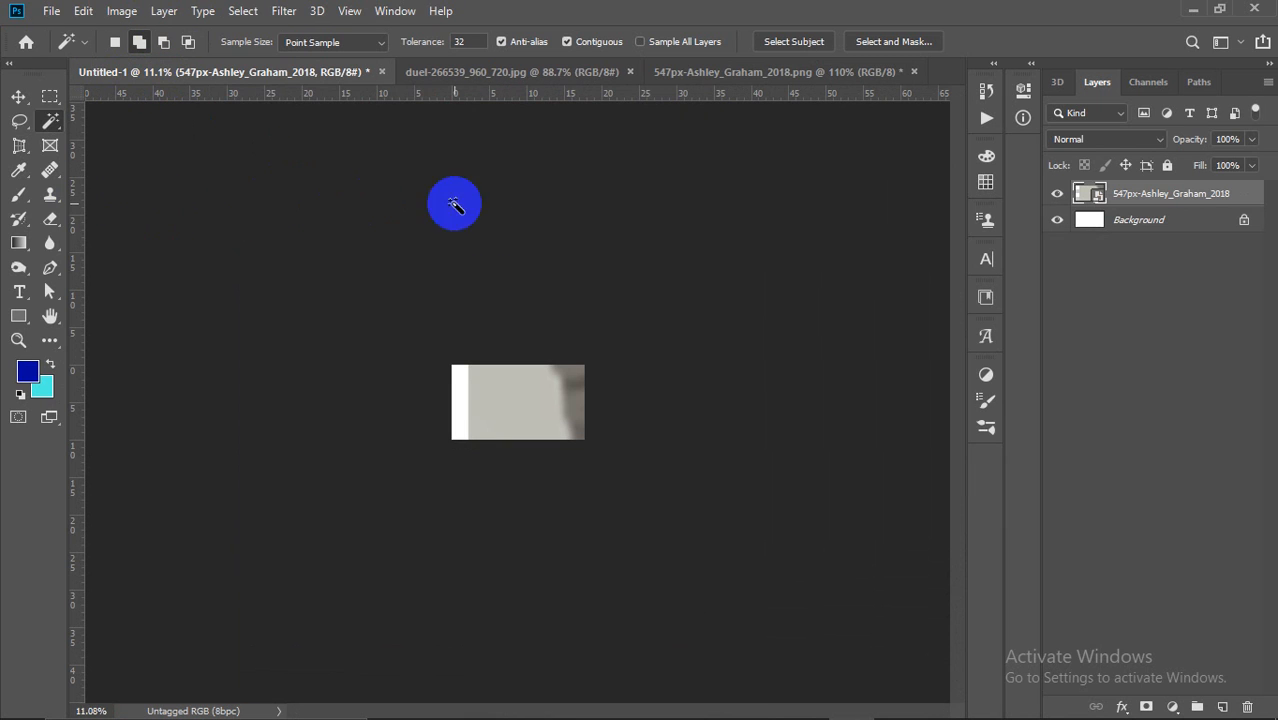
click(487, 80)
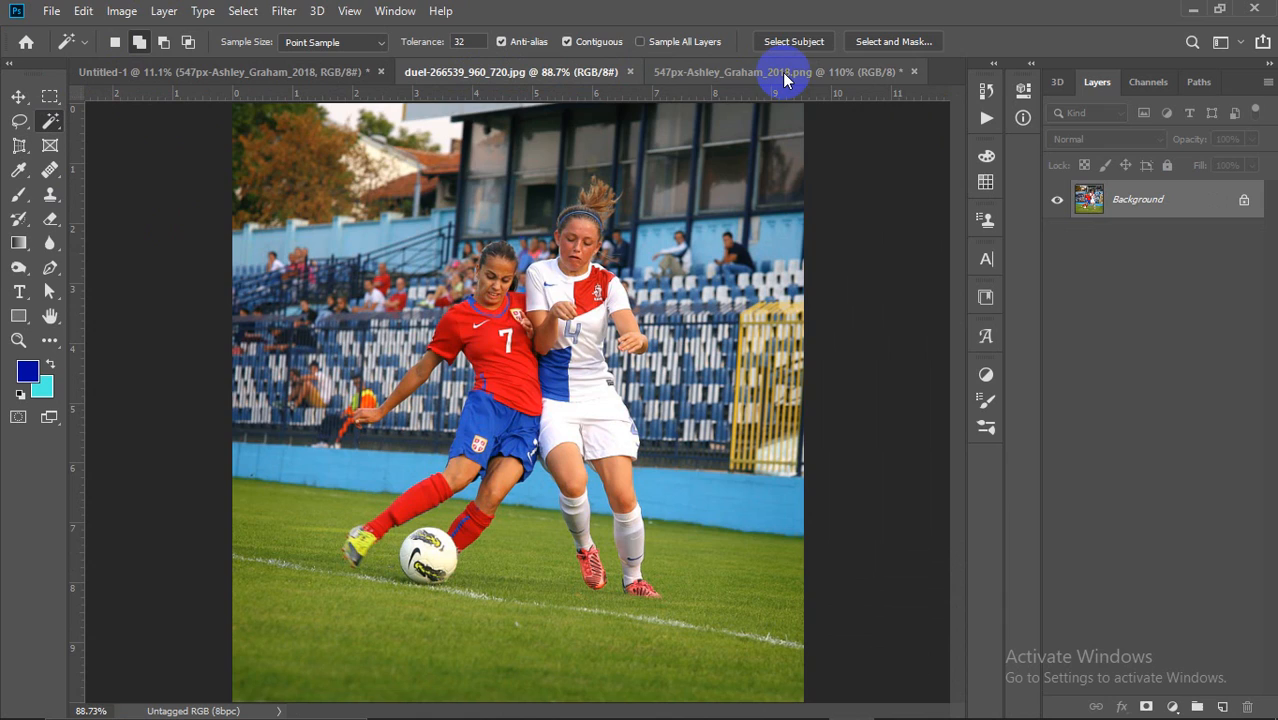
scroll(519, 365, up, 3)
scroll(516, 372, up, 2)
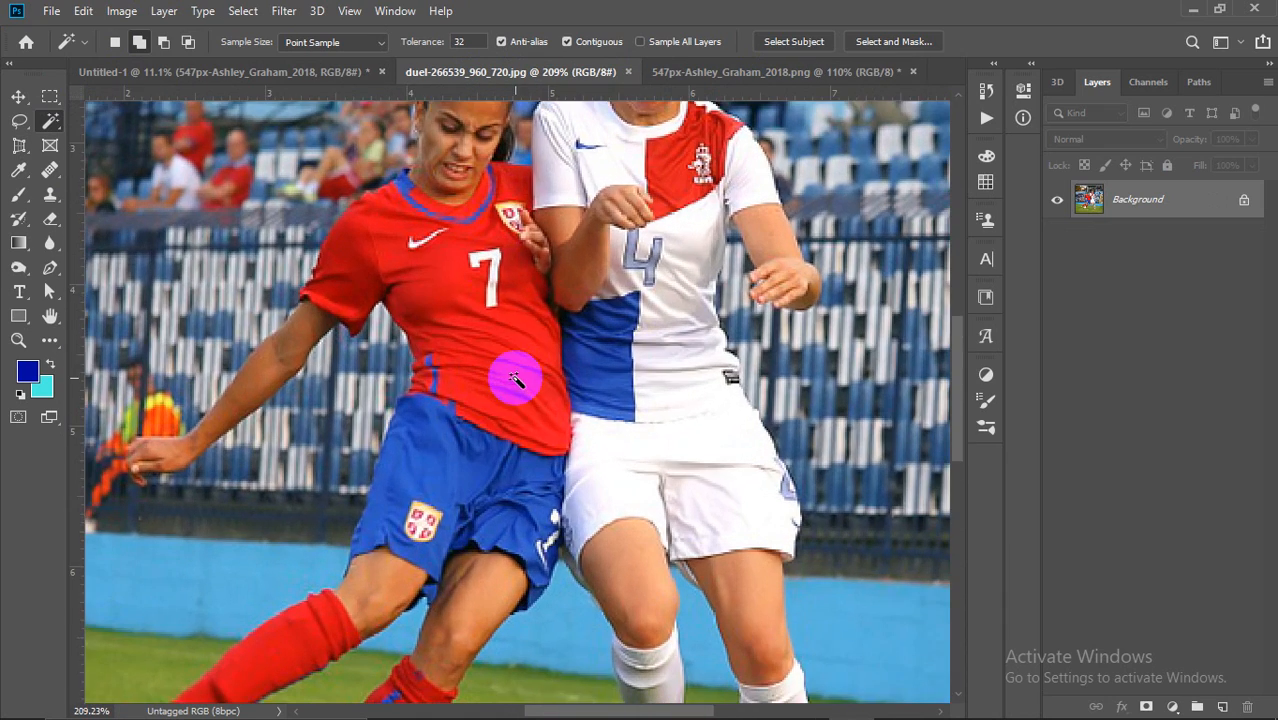
scroll(505, 345, down, 1)
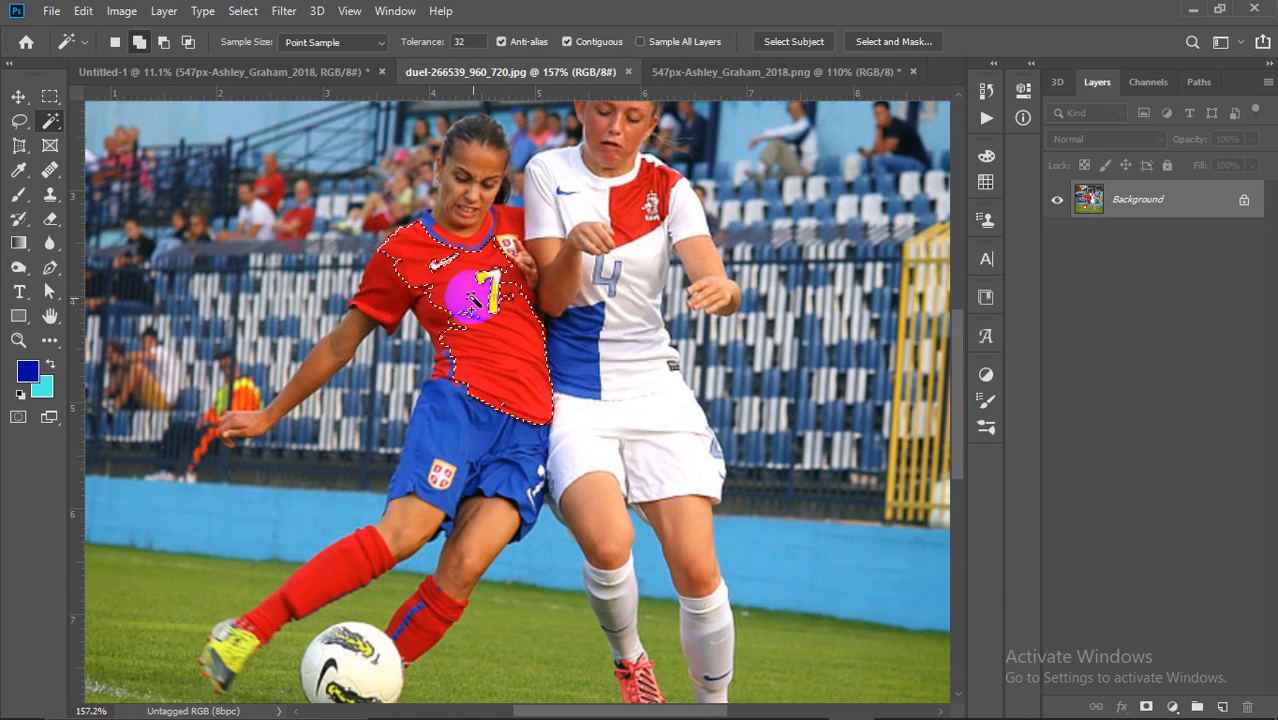
click(434, 323)
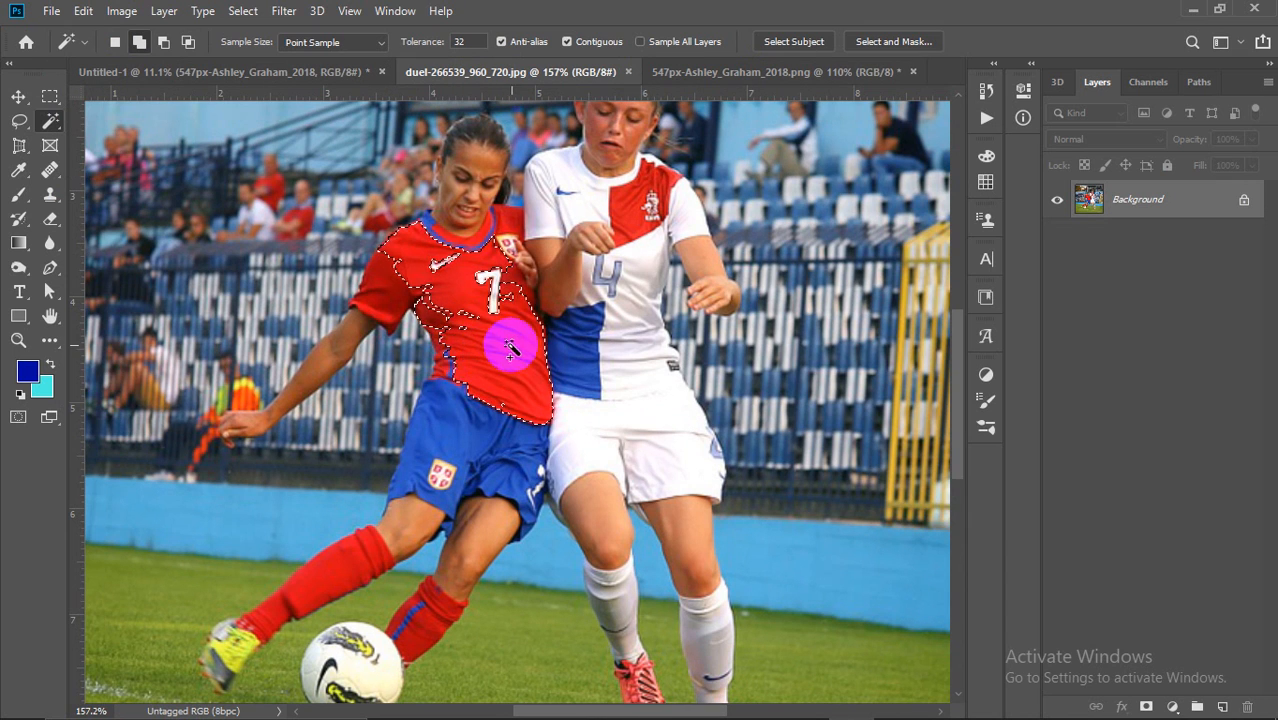
key(ctrl+d)
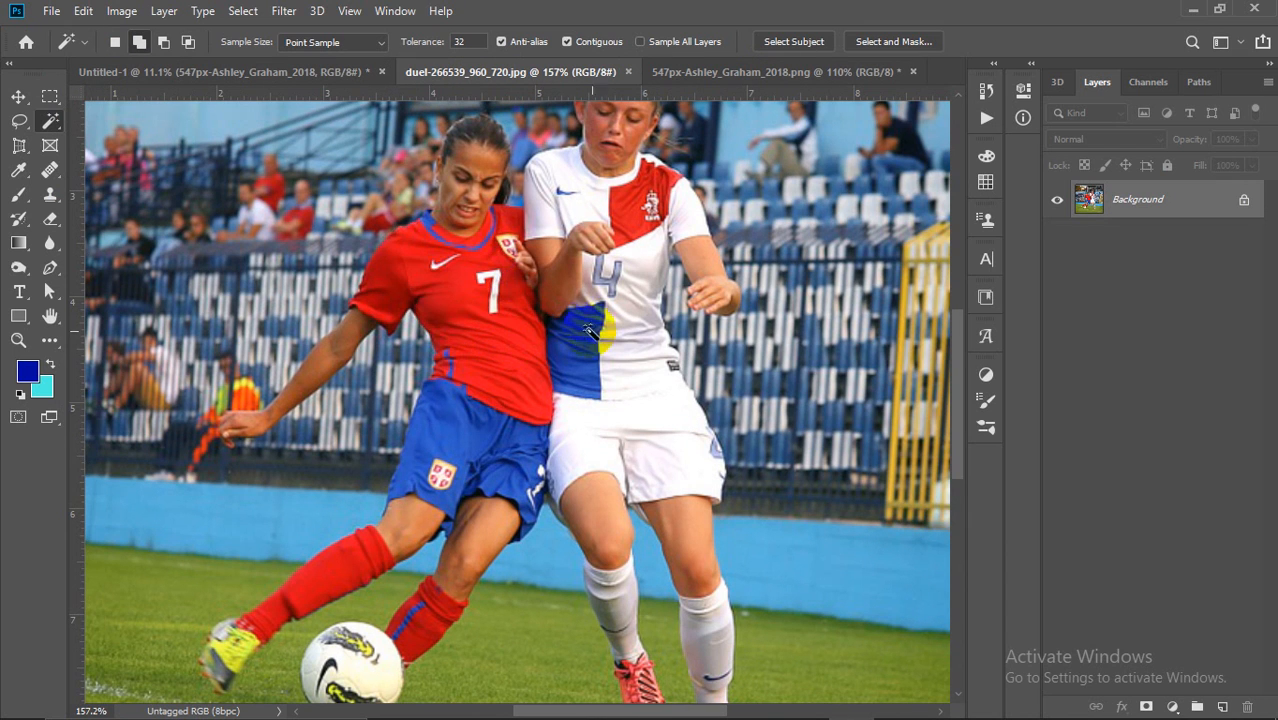
Step: Select player 4's white shorts, then bring the portrait document to the front
scroll(630, 428, down, 1)
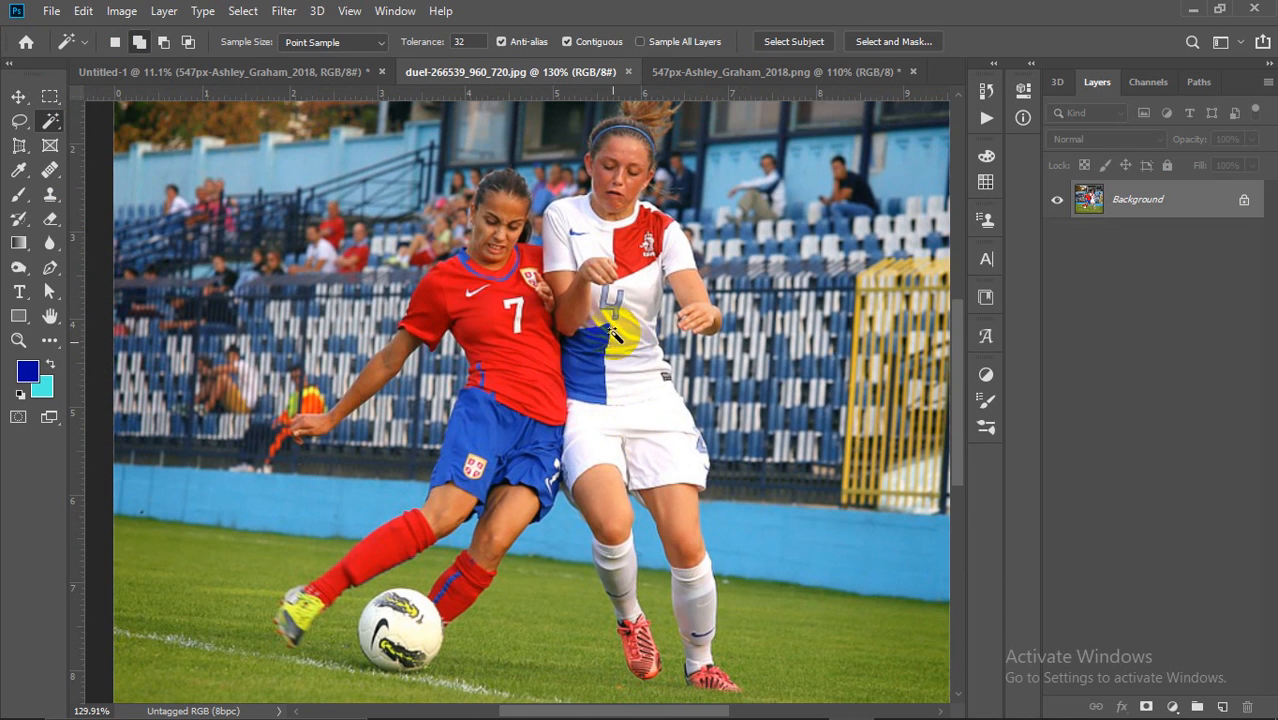
scroll(685, 448, up, 3)
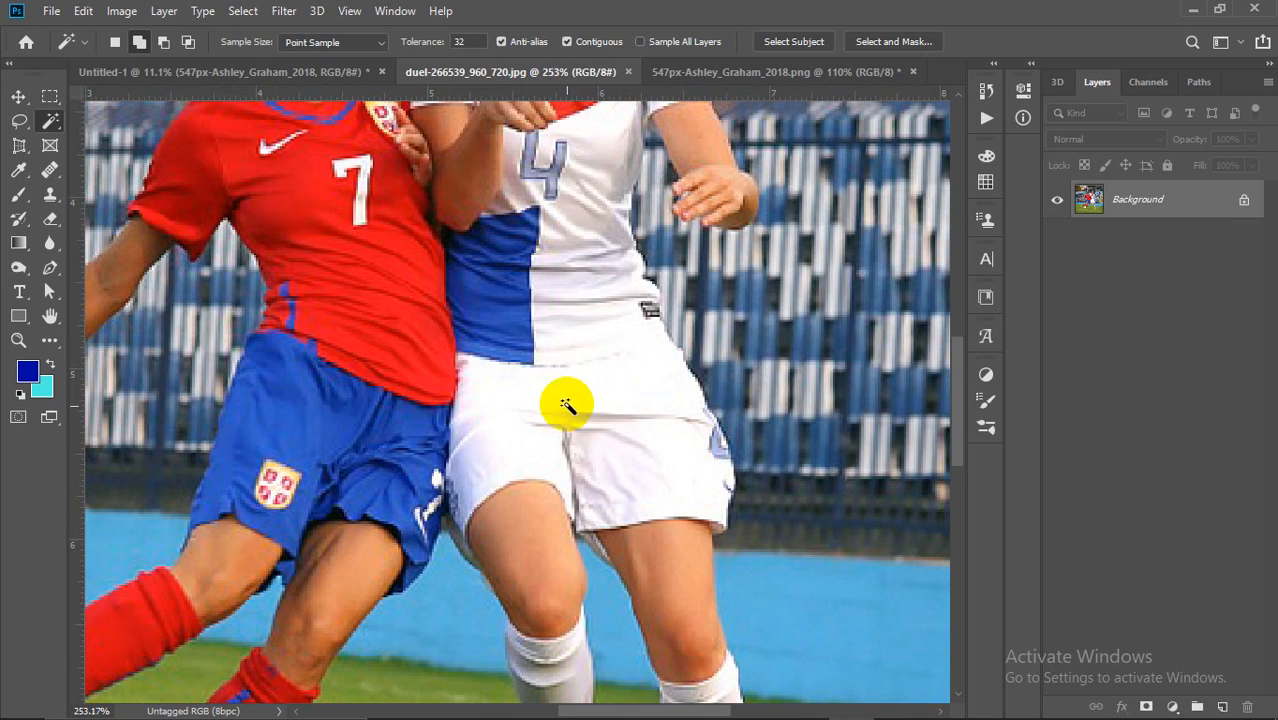
click(614, 389)
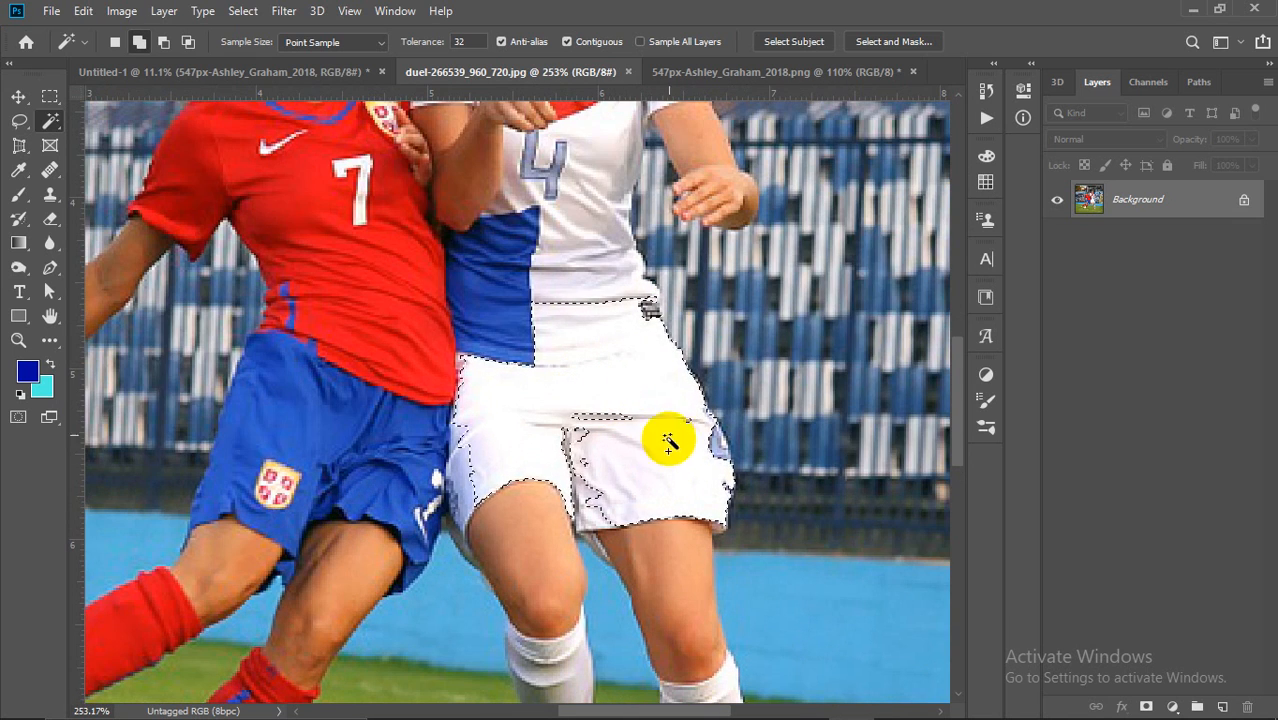
scroll(594, 358, down, 2)
scroll(595, 362, down, 2)
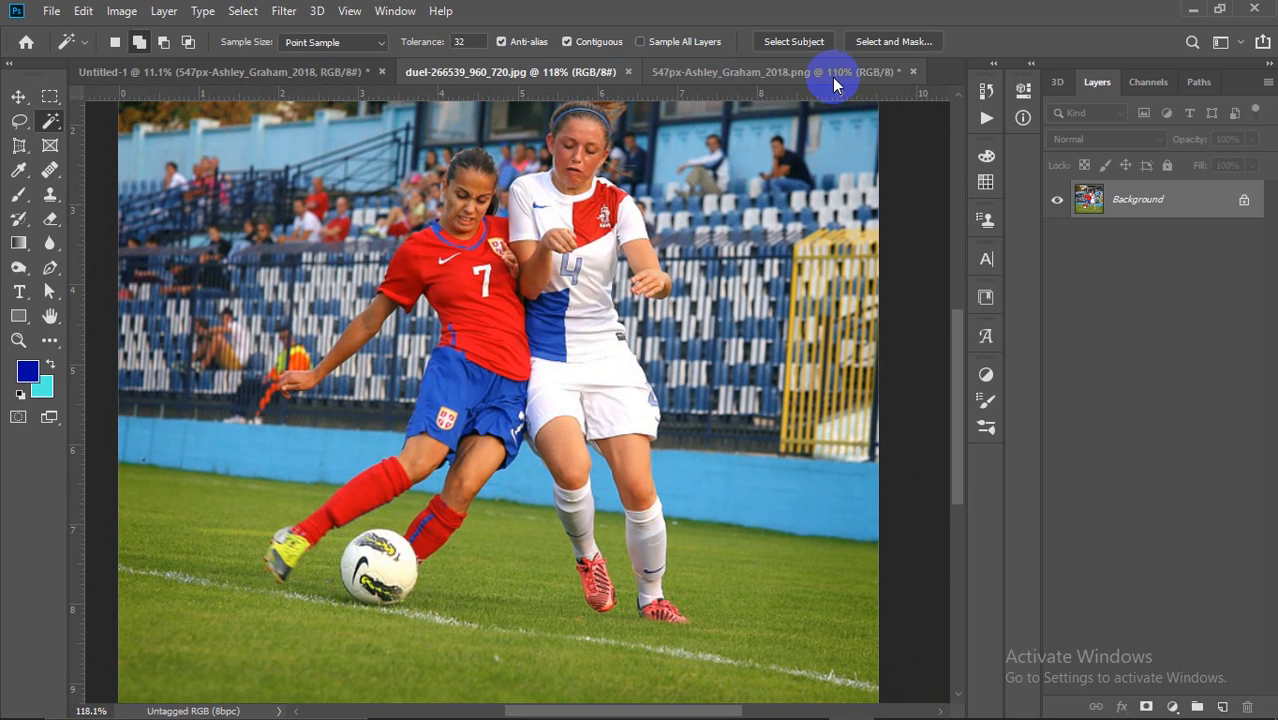
click(790, 72)
Step: Quick-select the woman's face in the portrait, adding the missing forehead area
right_click(48, 120)
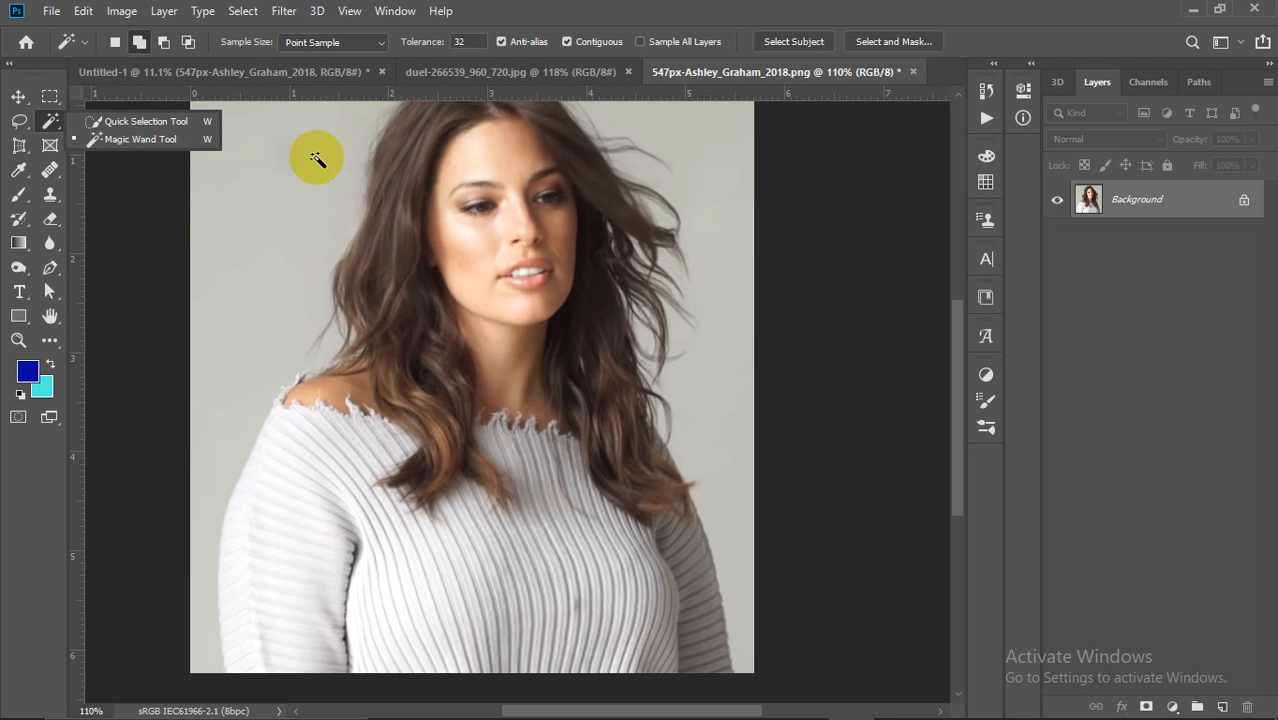
scroll(338, 208, down, 3)
scroll(338, 208, up, 2)
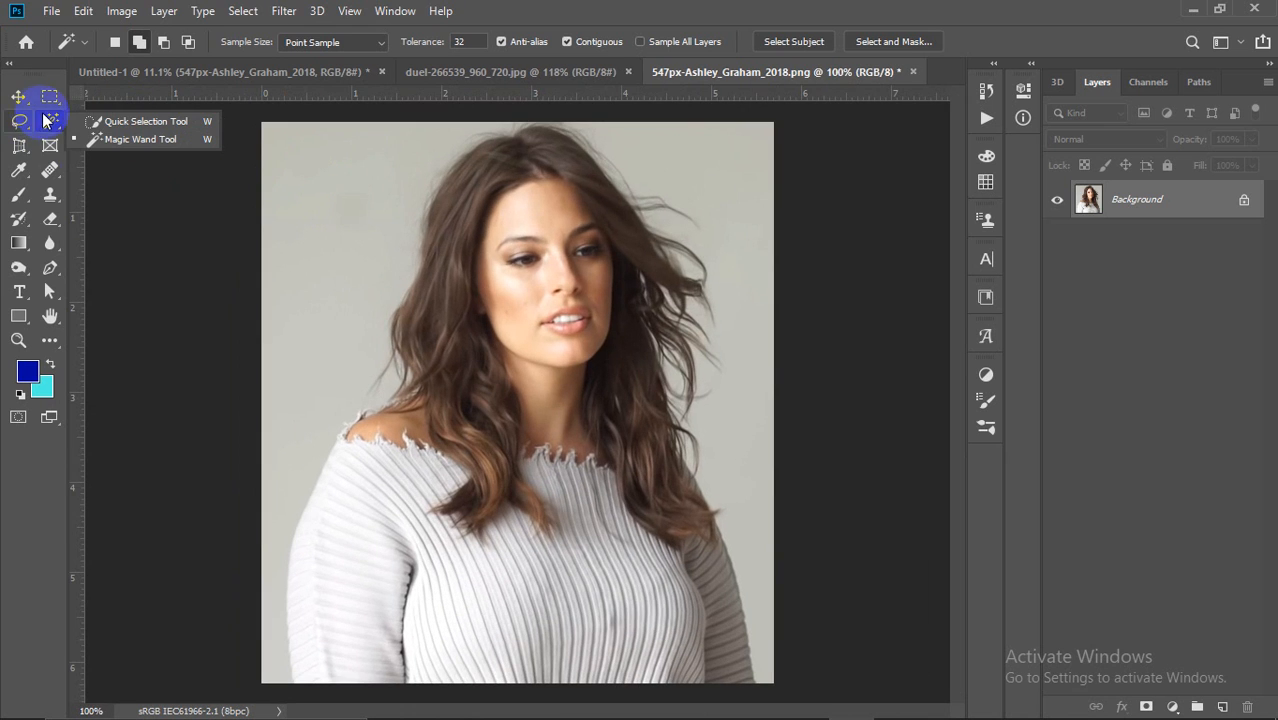
click(116, 122)
mouse_move(522, 222)
mouse_down()
mouse_move(558, 316)
mouse_move(575, 319)
mouse_move(586, 281)
mouse_move(526, 202)
mouse_move(586, 241)
mouse_move(596, 270)
mouse_move(559, 194)
mouse_move(585, 229)
mouse_move(536, 239)
mouse_move(543, 229)
mouse_move(590, 228)
mouse_up()
click(148, 46)
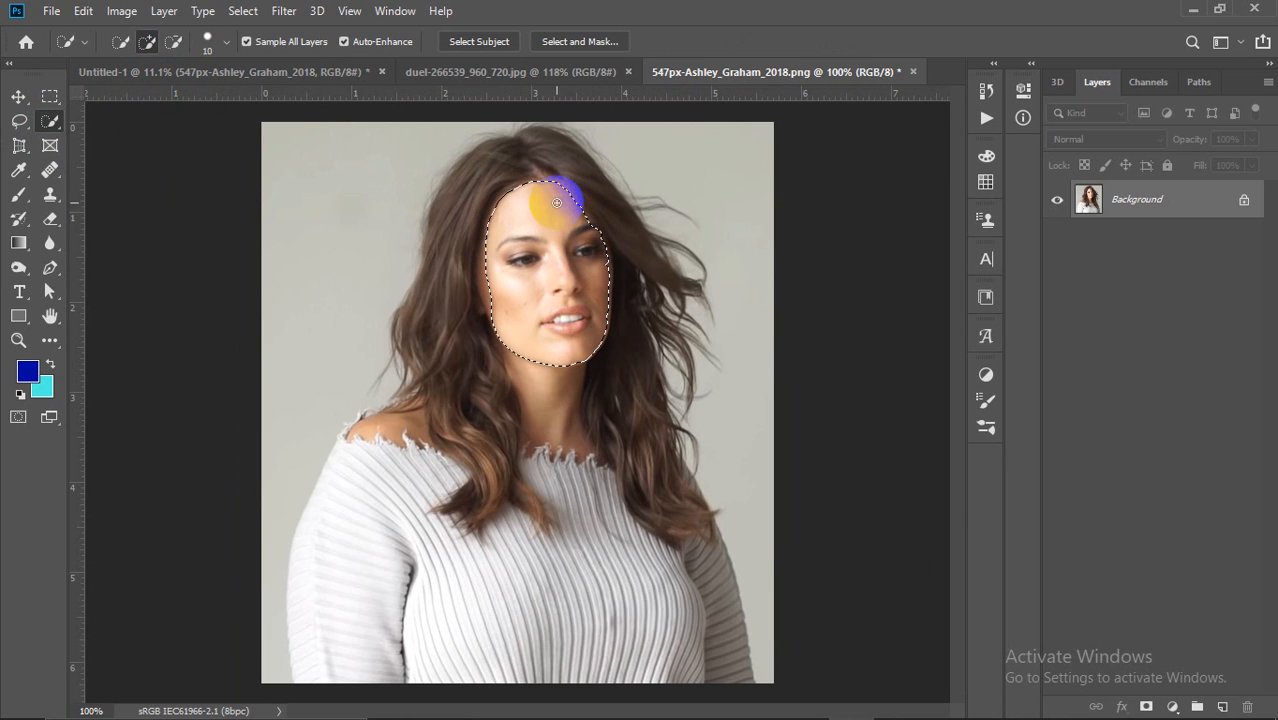
Step: Move the face cut-out right beside her head, deselect, and return to the football photo
click(18, 96)
drag(588, 296, 689, 272)
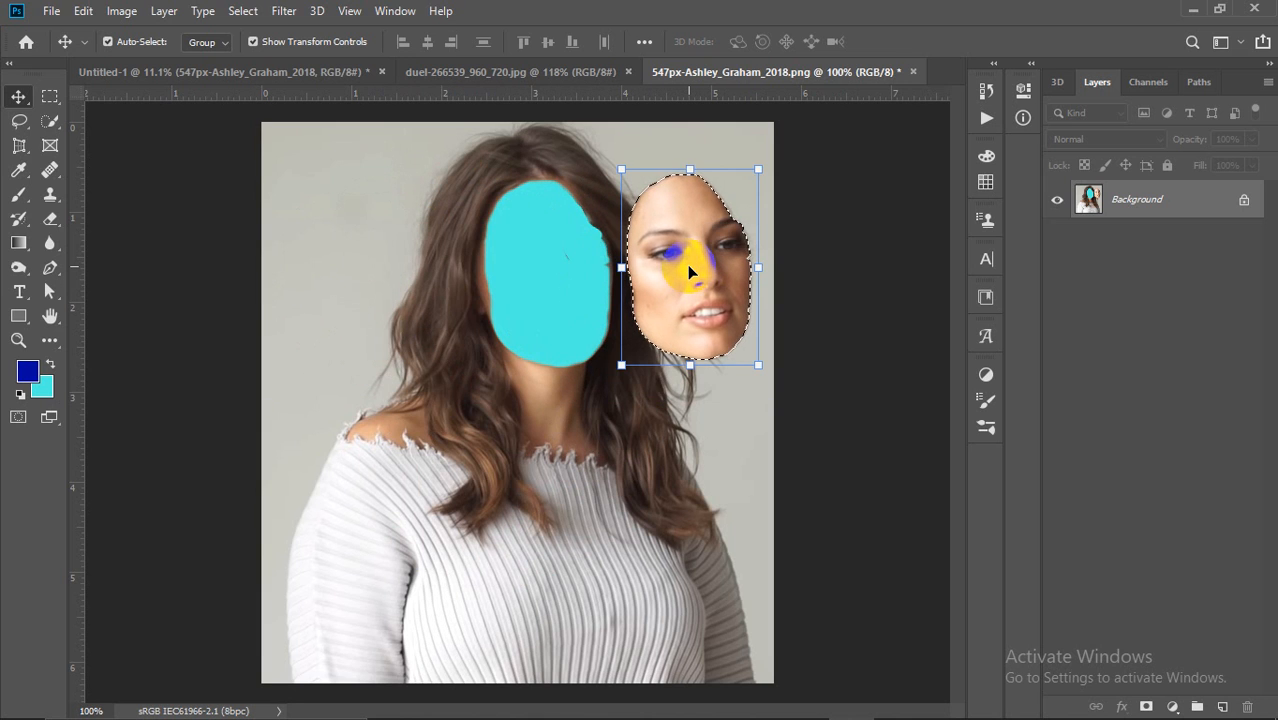
key(ctrl+d)
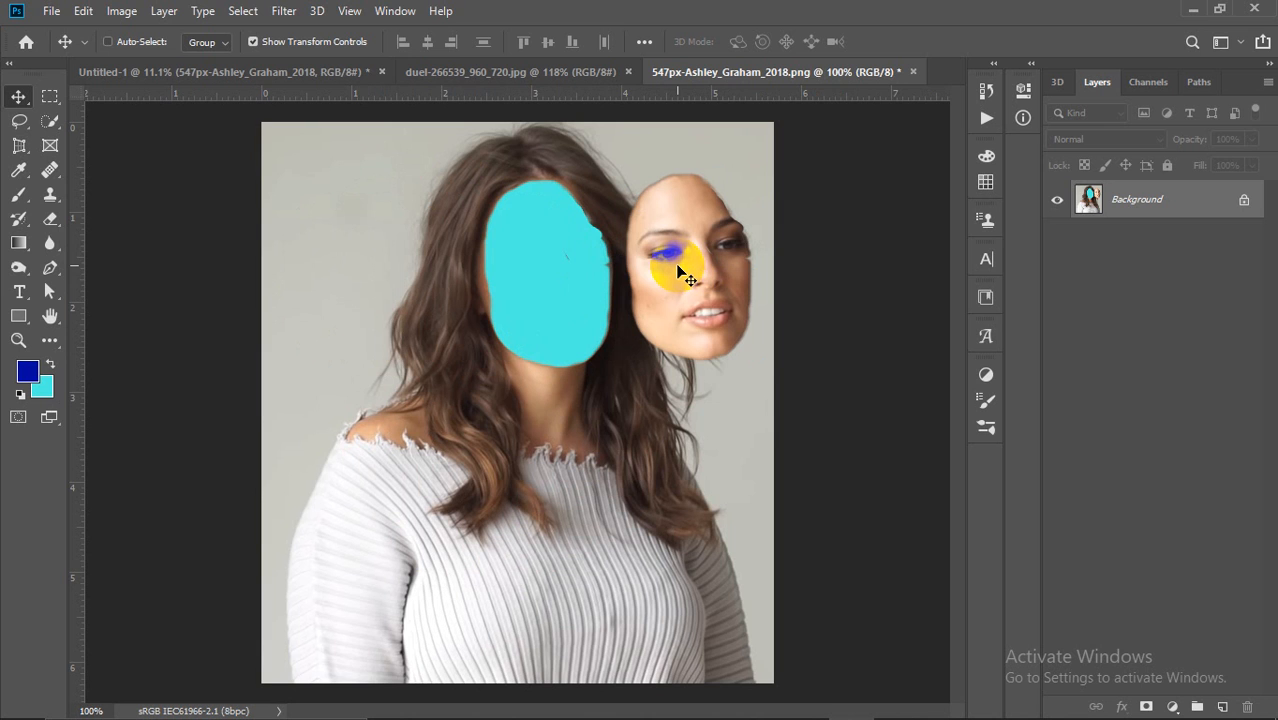
click(485, 72)
Step: Quick-select the stadium background around the two football players
scroll(630, 291, down, 2)
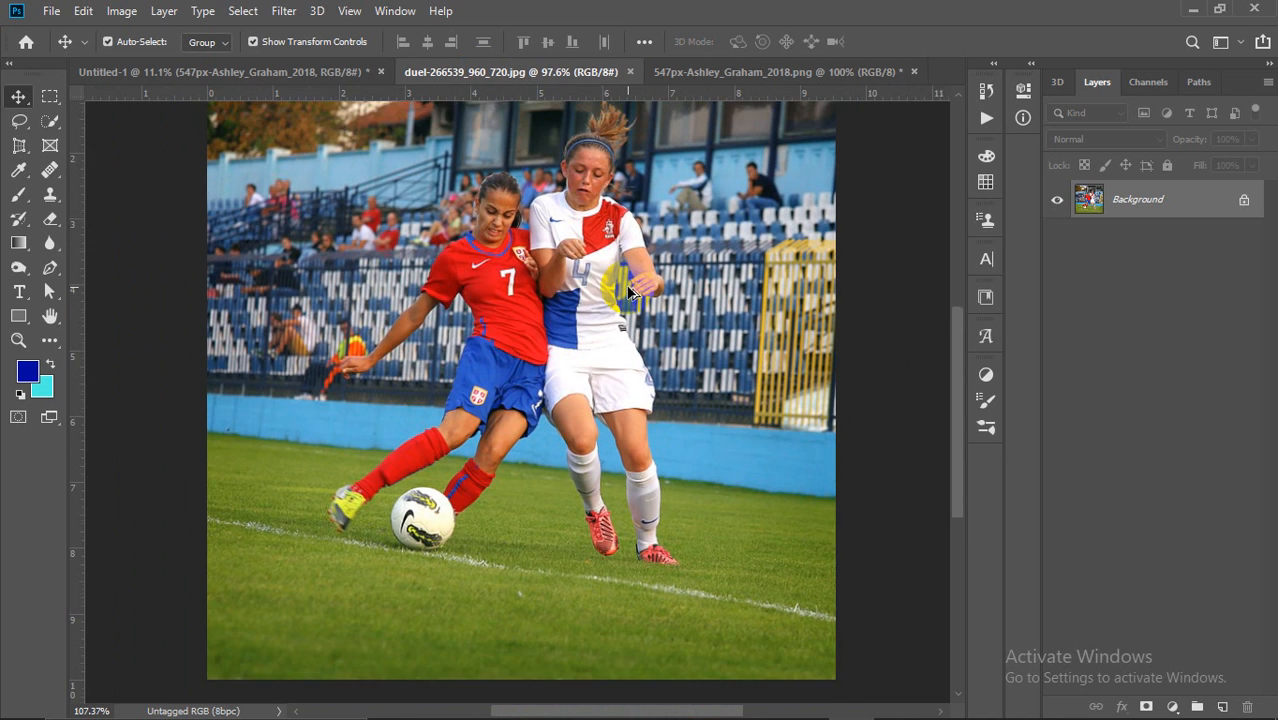
scroll(630, 291, down, 1)
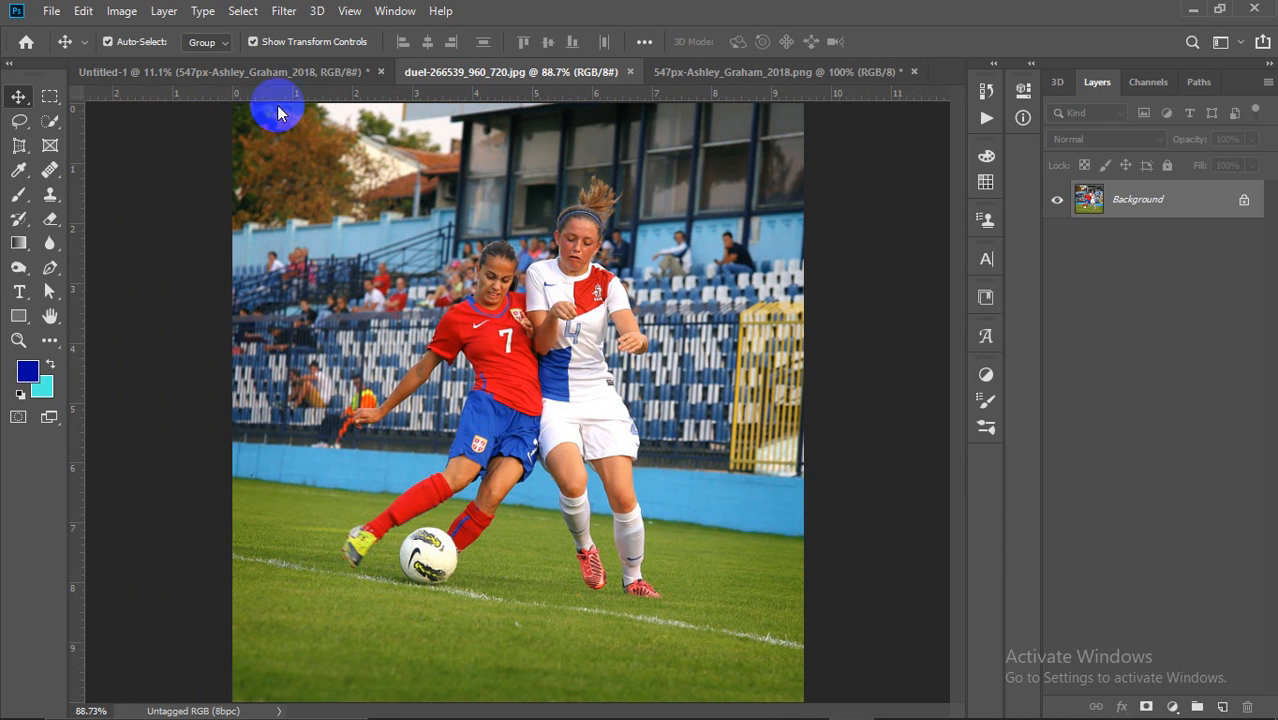
scroll(450, 290, down, 1)
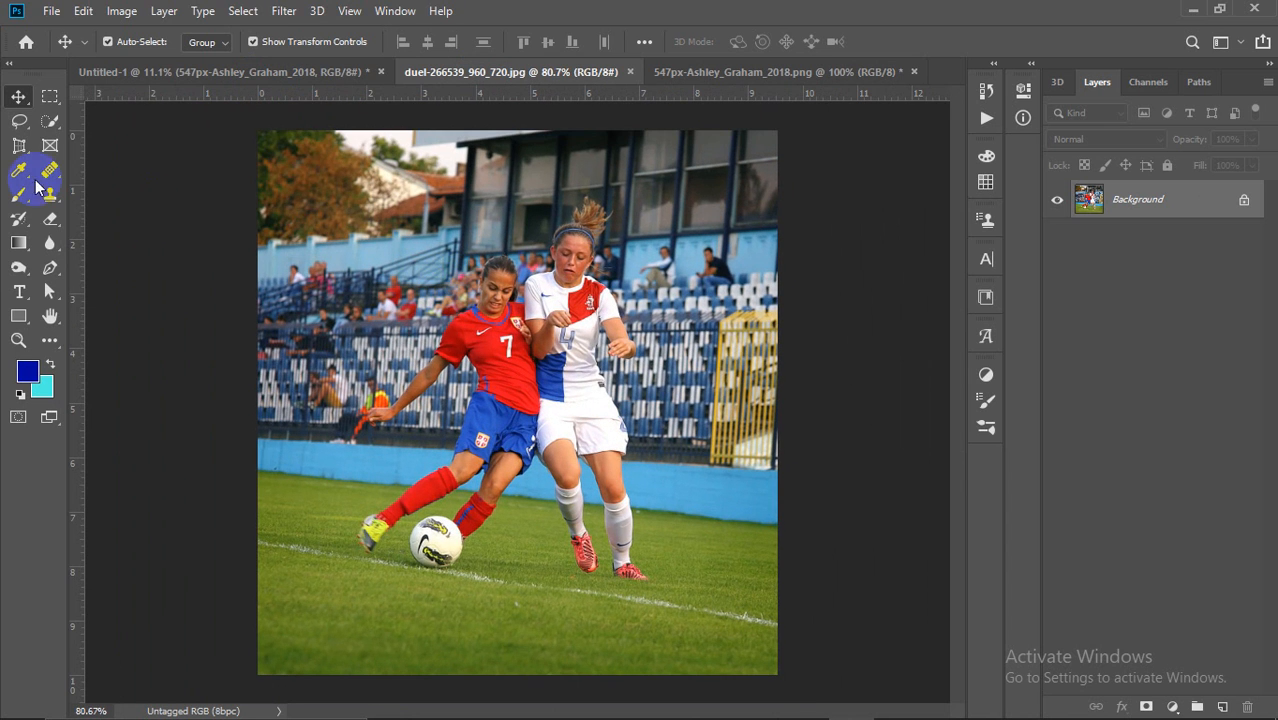
right_click(49, 120)
click(80, 120)
mouse_move(385, 130)
mouse_down()
mouse_move(492, 170)
mouse_move(644, 130)
mouse_move(741, 171)
mouse_move(772, 296)
mouse_move(733, 594)
mouse_move(674, 663)
mouse_move(492, 651)
mouse_move(332, 615)
mouse_move(281, 528)
mouse_move(357, 217)
mouse_move(341, 229)
mouse_move(421, 263)
mouse_move(354, 368)
mouse_move(417, 341)
mouse_move(402, 372)
mouse_move(369, 386)
mouse_move(439, 333)
mouse_move(413, 375)
mouse_move(358, 406)
mouse_move(378, 448)
mouse_move(466, 369)
mouse_move(463, 396)
mouse_move(591, 321)
mouse_move(651, 238)
mouse_move(677, 494)
mouse_move(703, 227)
mouse_move(725, 446)
mouse_move(741, 327)
mouse_move(748, 367)
mouse_move(655, 426)
mouse_move(604, 343)
mouse_move(608, 380)
mouse_move(633, 400)
mouse_move(653, 326)
mouse_up()
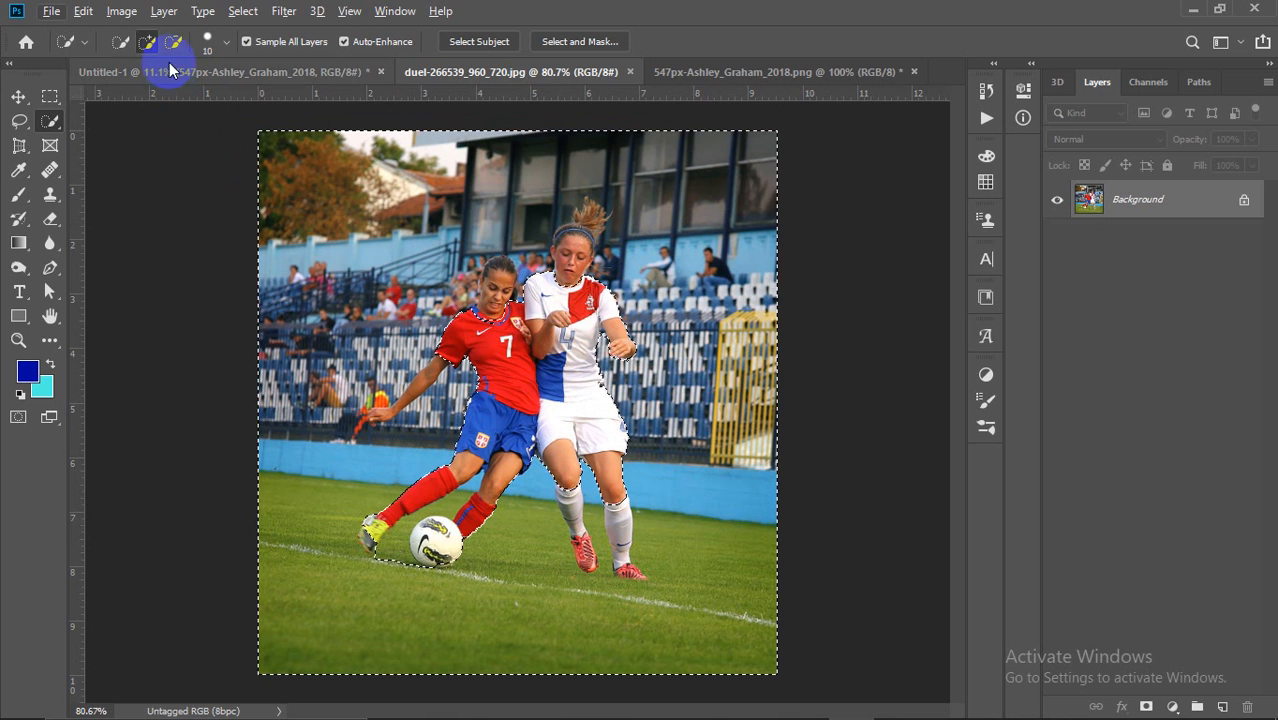
Step: Refine the selection in add and subtract modes, adding the grass between shoe and ball
click(174, 41)
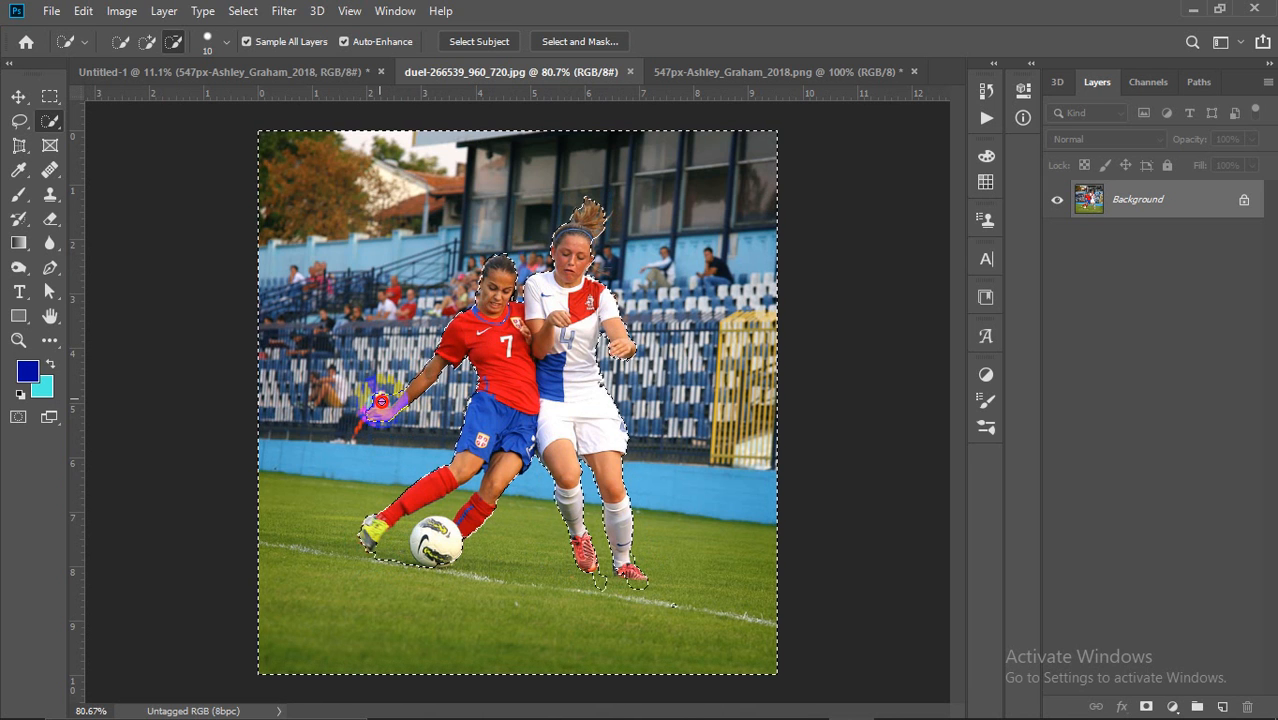
click(174, 44)
click(141, 46)
click(354, 340)
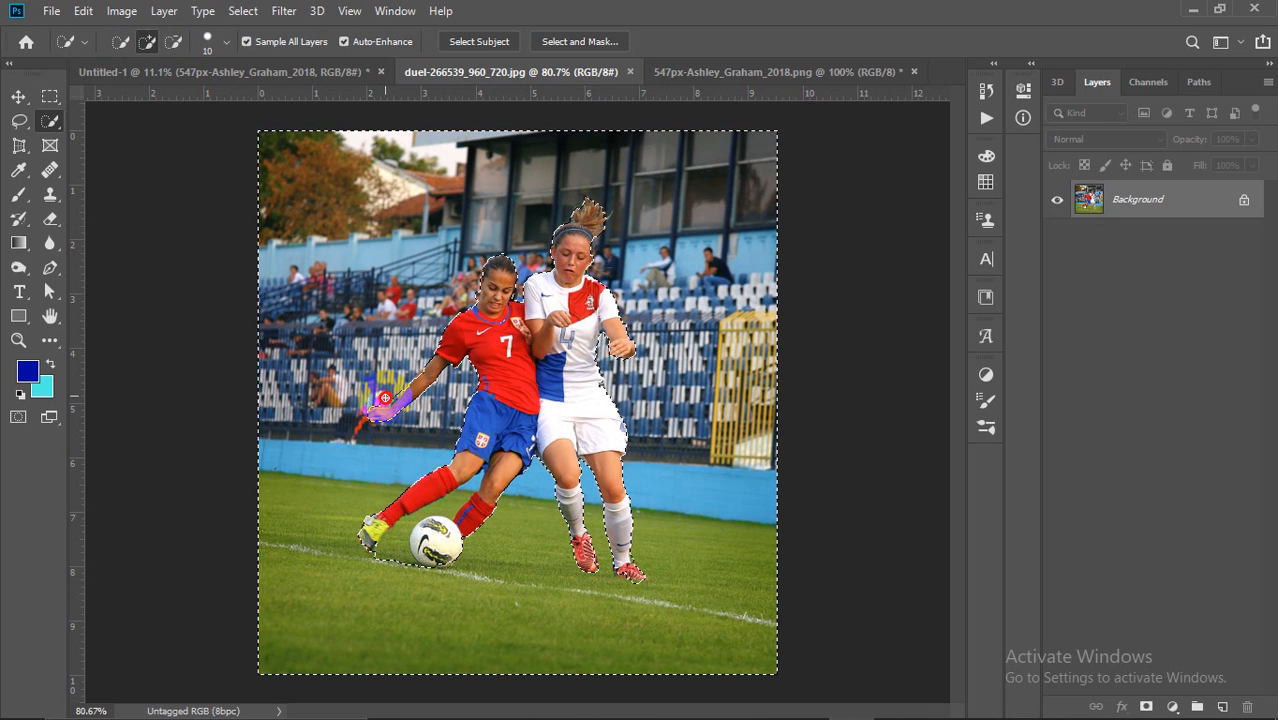
key(alt)
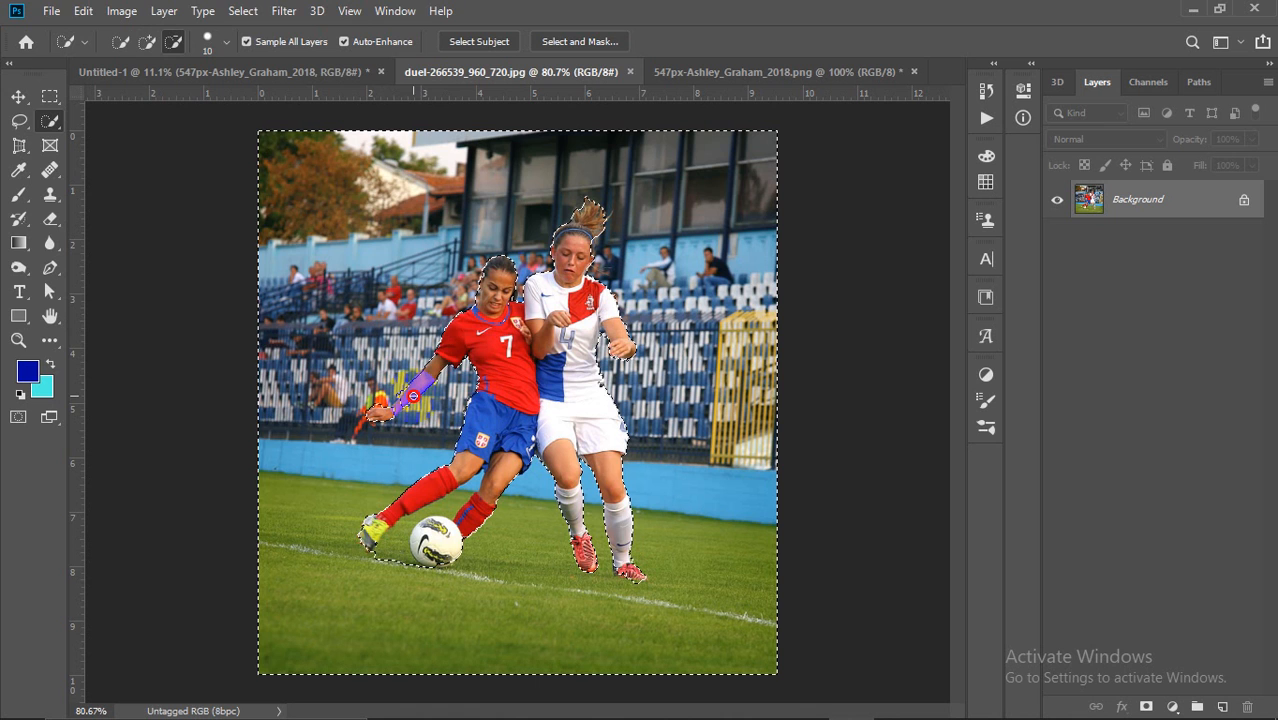
key(alt)
drag(393, 555, 456, 498)
key(alt)
key(alt)
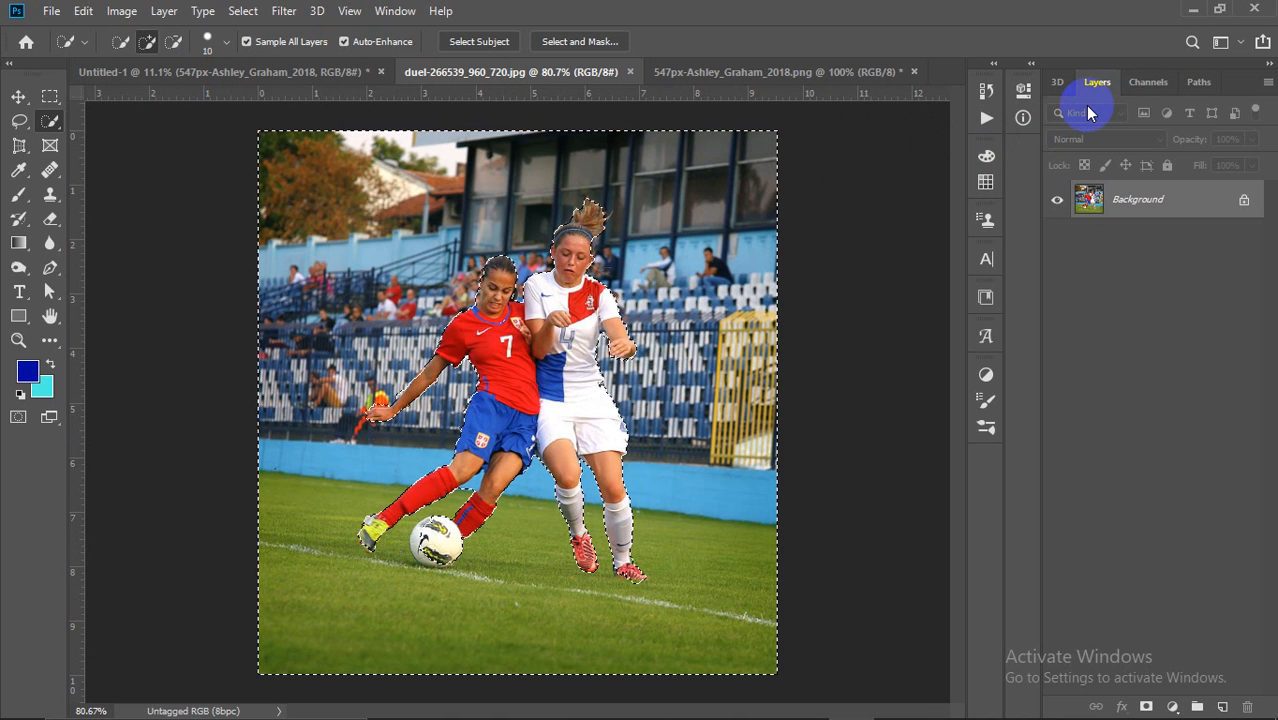
key(shift+BackSpace)
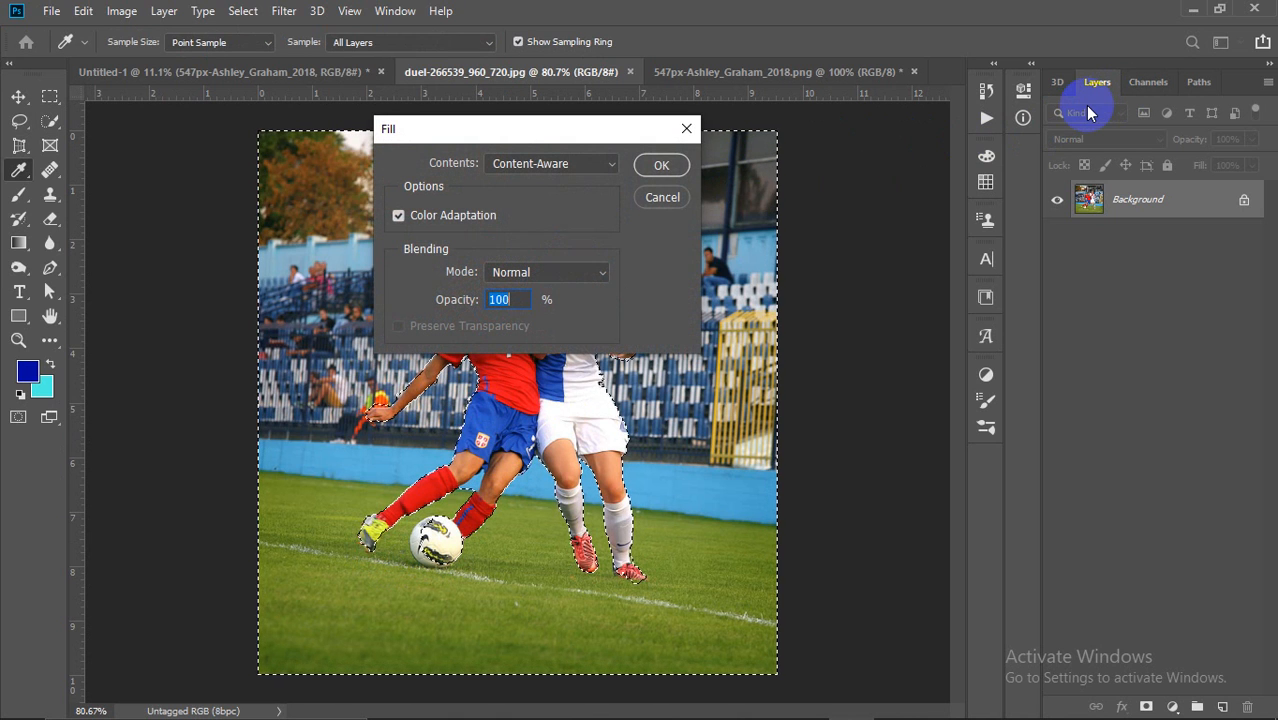
click(661, 165)
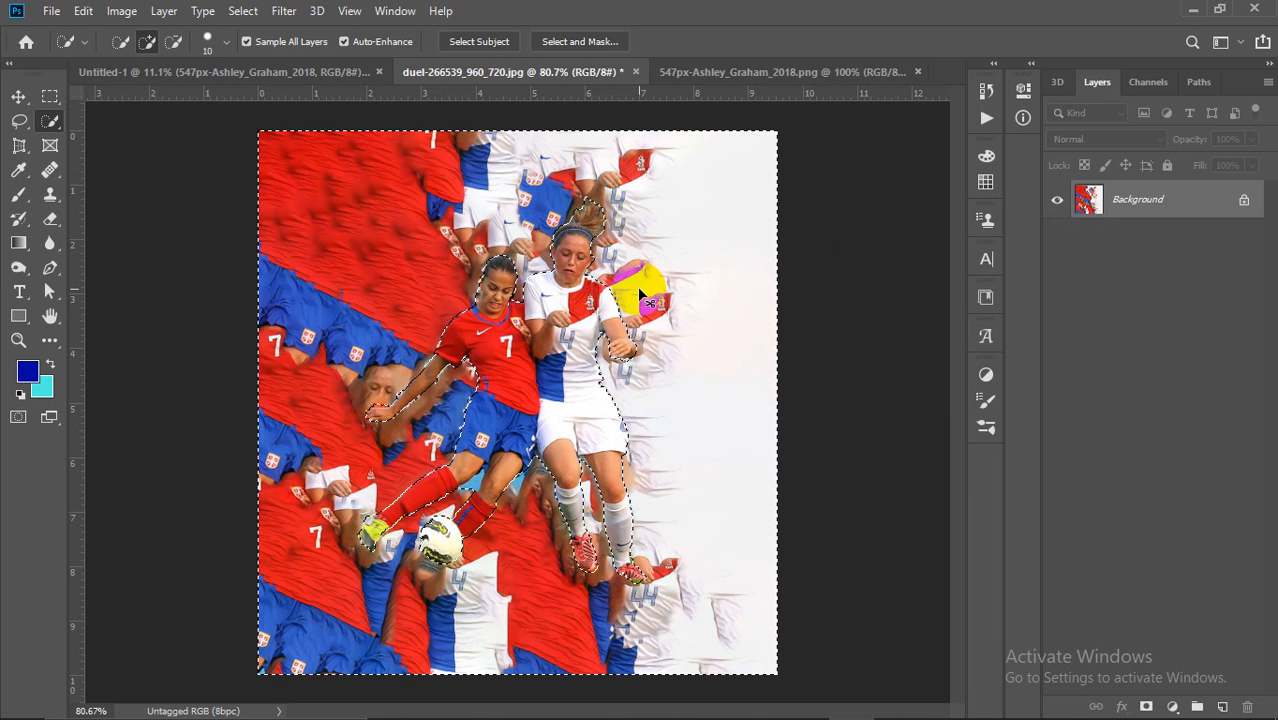
key(ctrl+z)
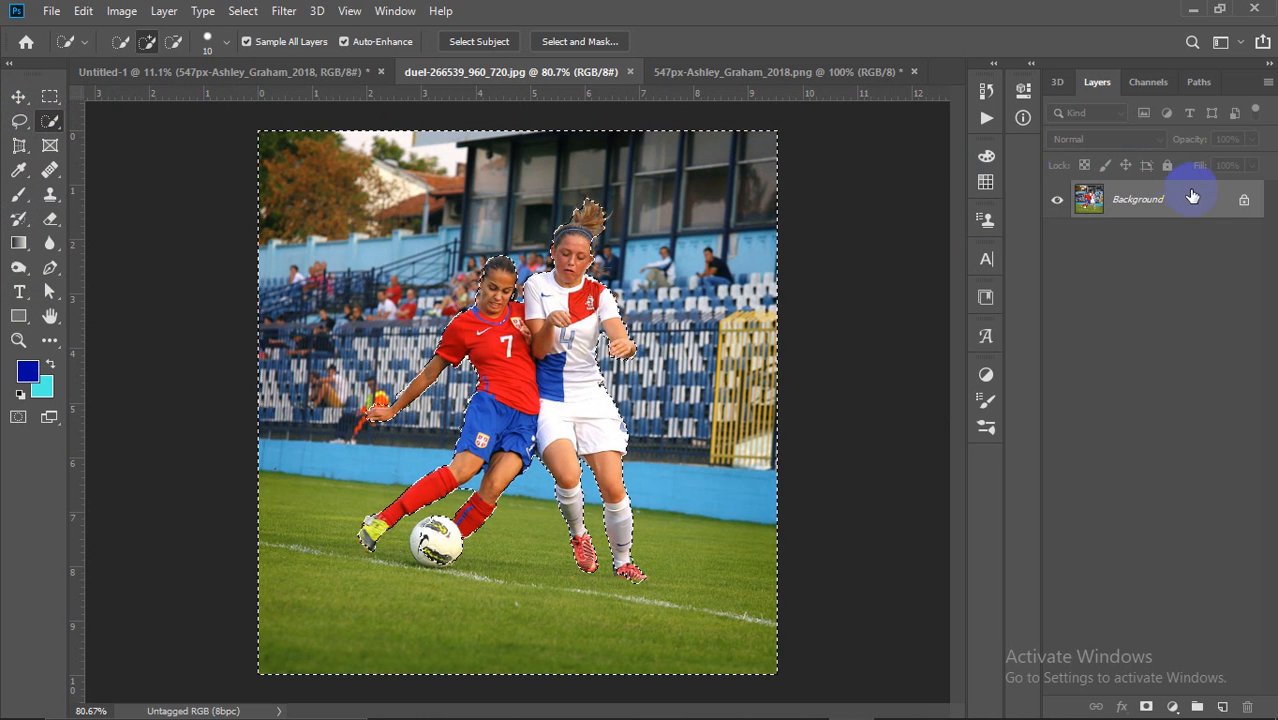
Step: Fill the selected background with blue on a new Layer 1 beneath the photo, then deselect
click(1224, 705)
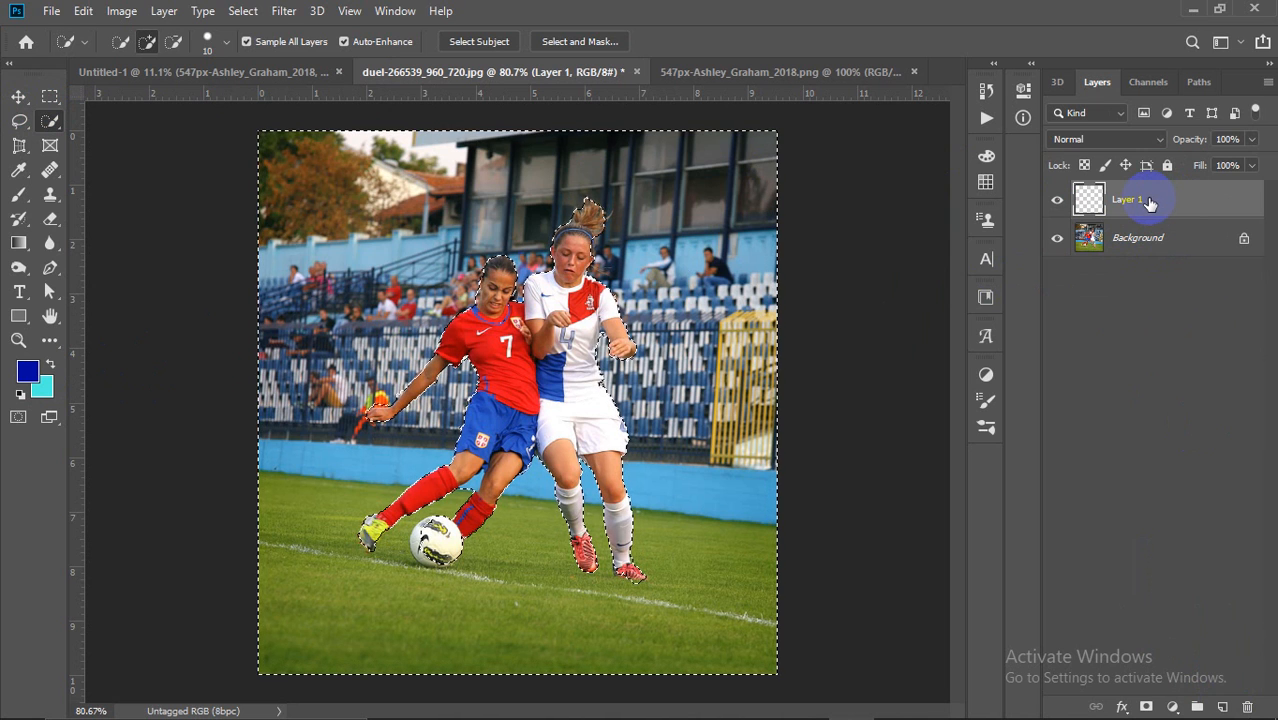
key(alt+BackSpace)
drag(1150, 203, 1139, 235)
key(ctrl+d)
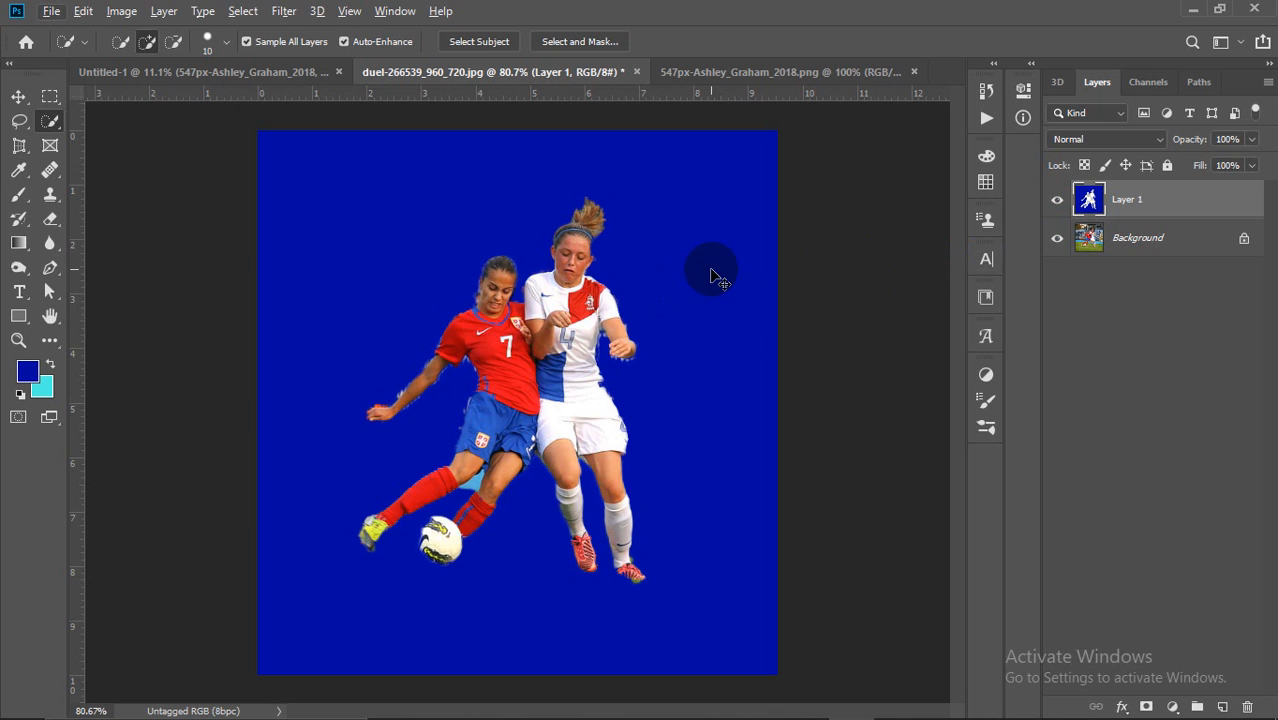
Step: Delete the original photo layer, hide Layer 1, and bring up Untitled-1
click(1136, 249)
key(Delete)
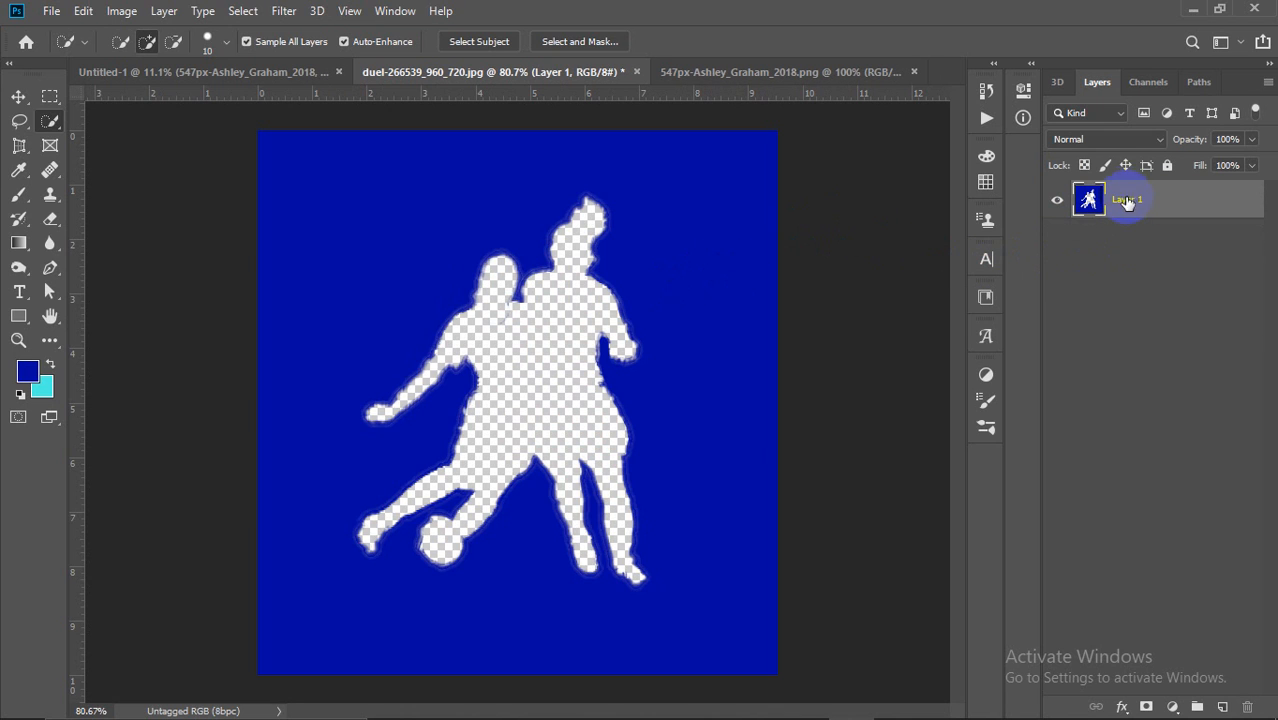
click(1056, 200)
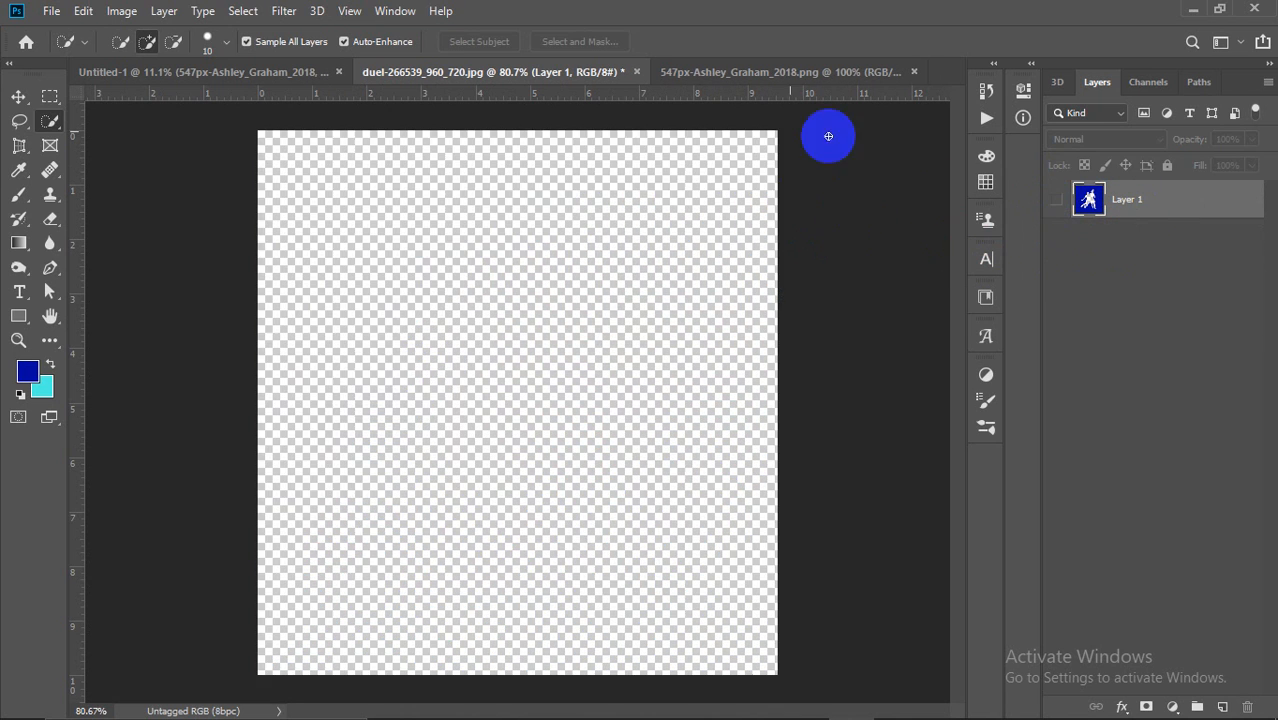
click(301, 72)
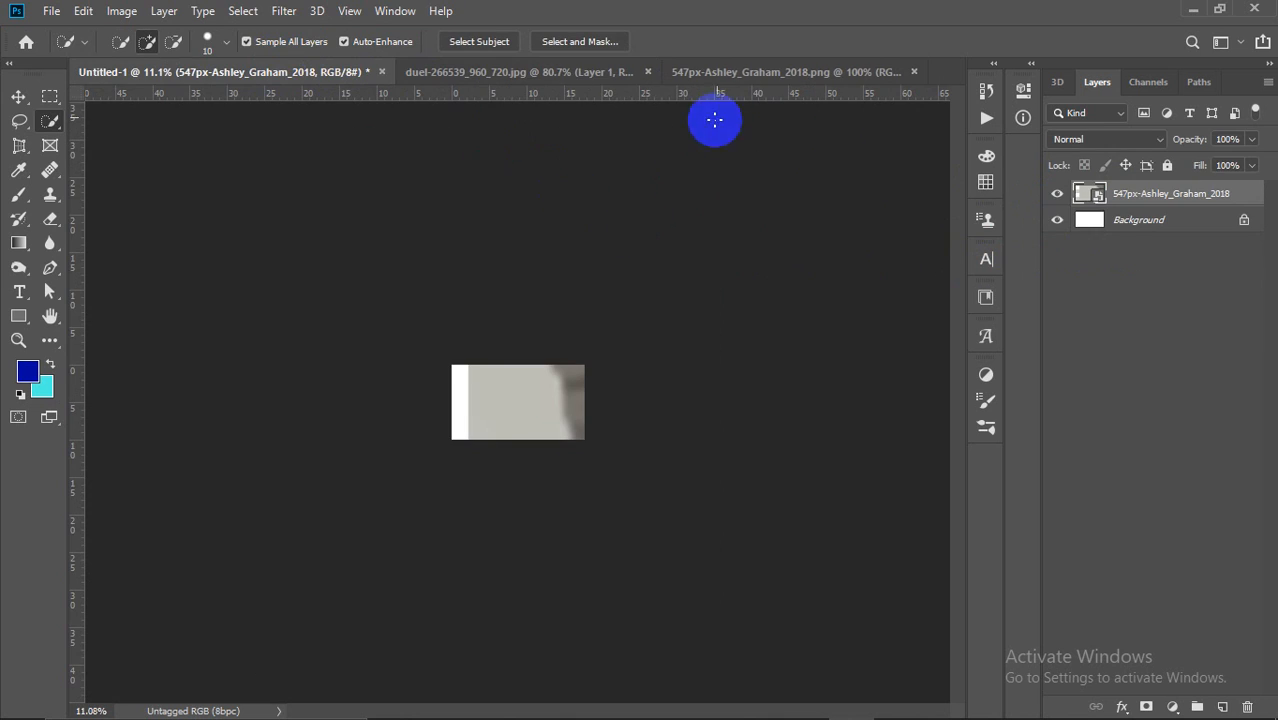
Step: Fit the portrait to the window, undo the face move, and deselect
click(745, 74)
key(ctrl+0)
key(ctrl+z)
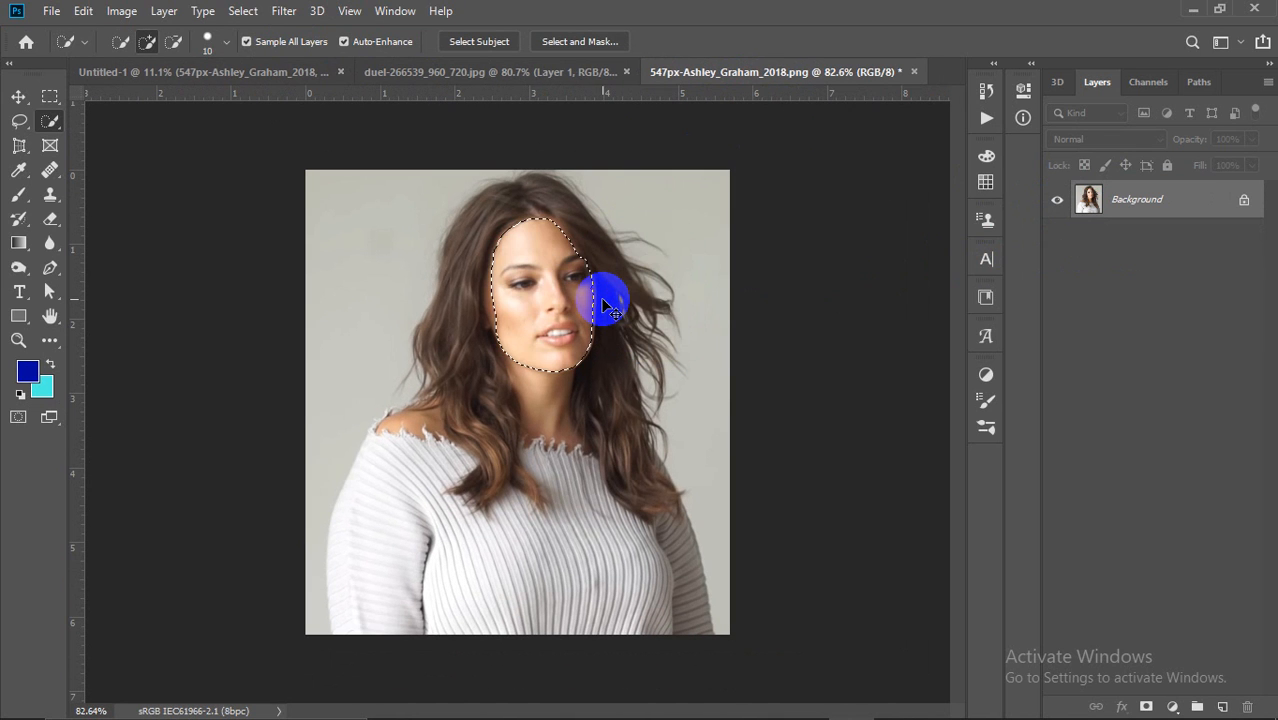
key(ctrl+d)
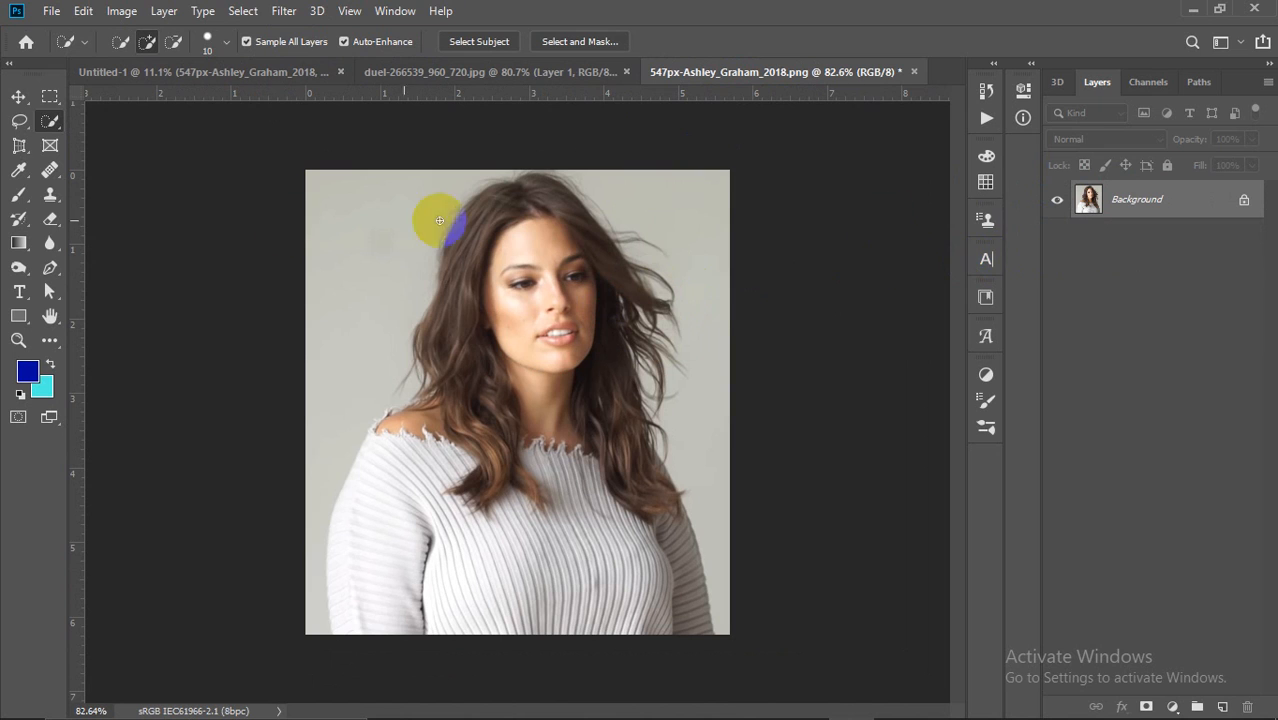
Step: Quick-select the grey background on both the left and right of the woman
right_click(45, 103)
right_click(51, 121)
click(100, 122)
mouse_move(418, 167)
mouse_down()
mouse_move(365, 219)
mouse_move(291, 456)
mouse_move(300, 633)
mouse_move(314, 568)
mouse_up()
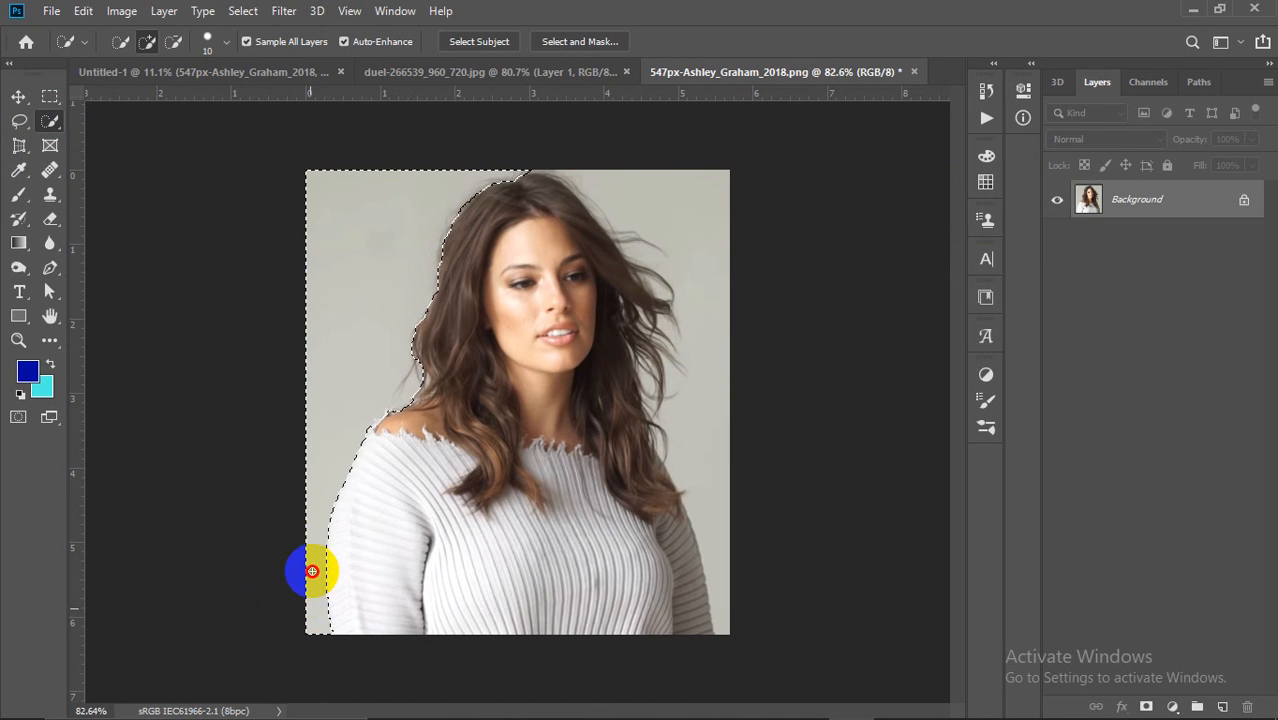
mouse_move(543, 176)
mouse_down()
mouse_move(633, 162)
mouse_move(713, 251)
mouse_move(709, 443)
mouse_move(718, 513)
mouse_move(740, 484)
mouse_up()
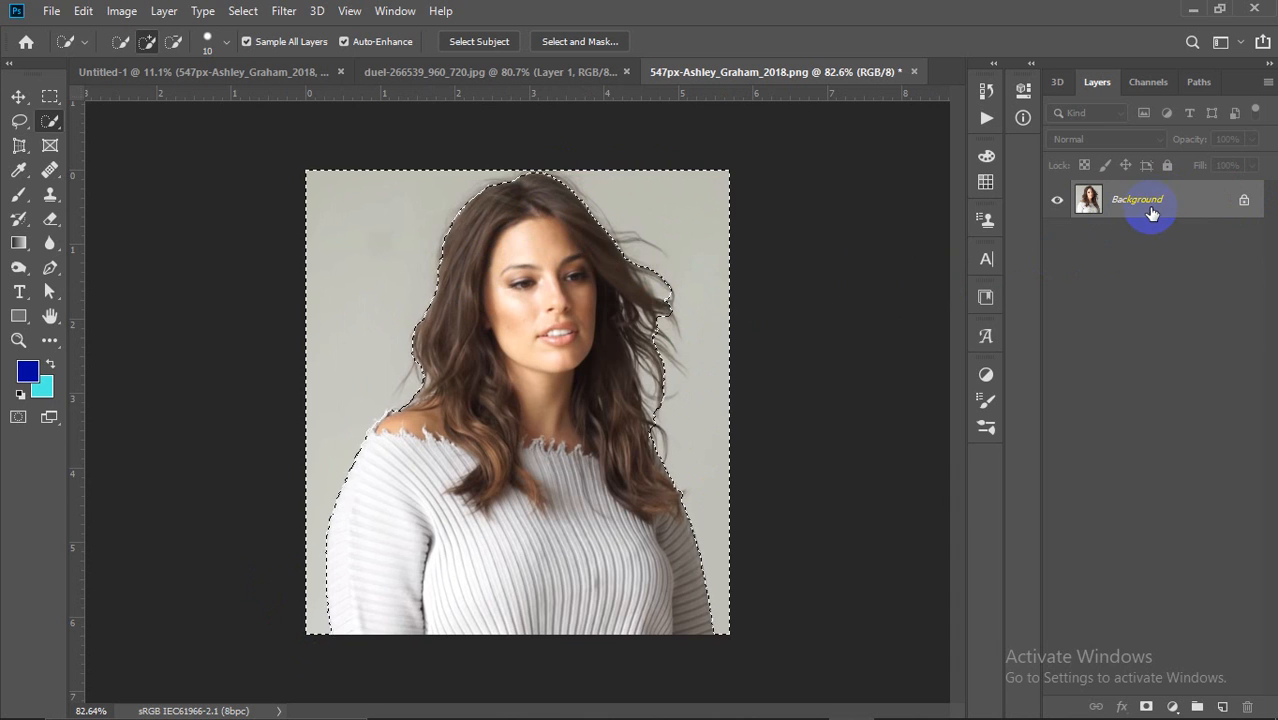
Step: Unlock the photo as Layer 0 and fill the selection with cyan on a new Layer 1 beneath
click(1244, 201)
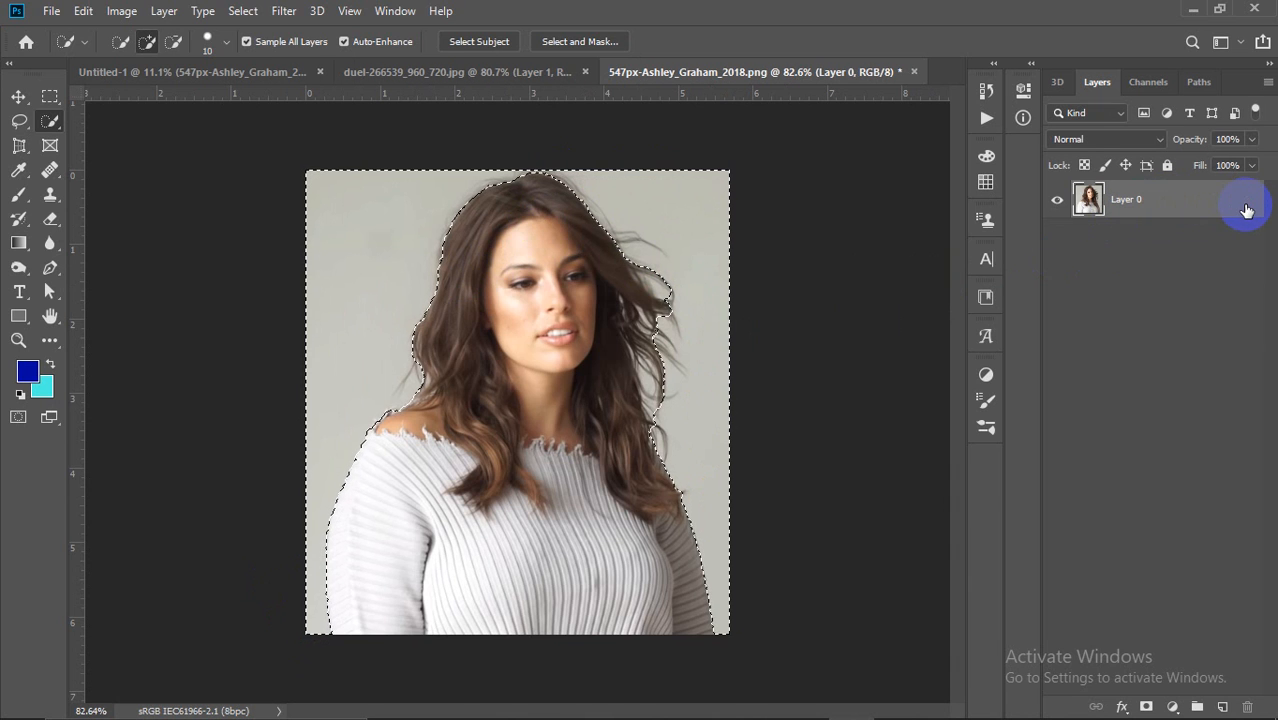
click(1222, 706)
mouse_move(1127, 200)
mouse_down()
mouse_move(1152, 206)
mouse_move(1152, 269)
mouse_move(1140, 262)
mouse_up()
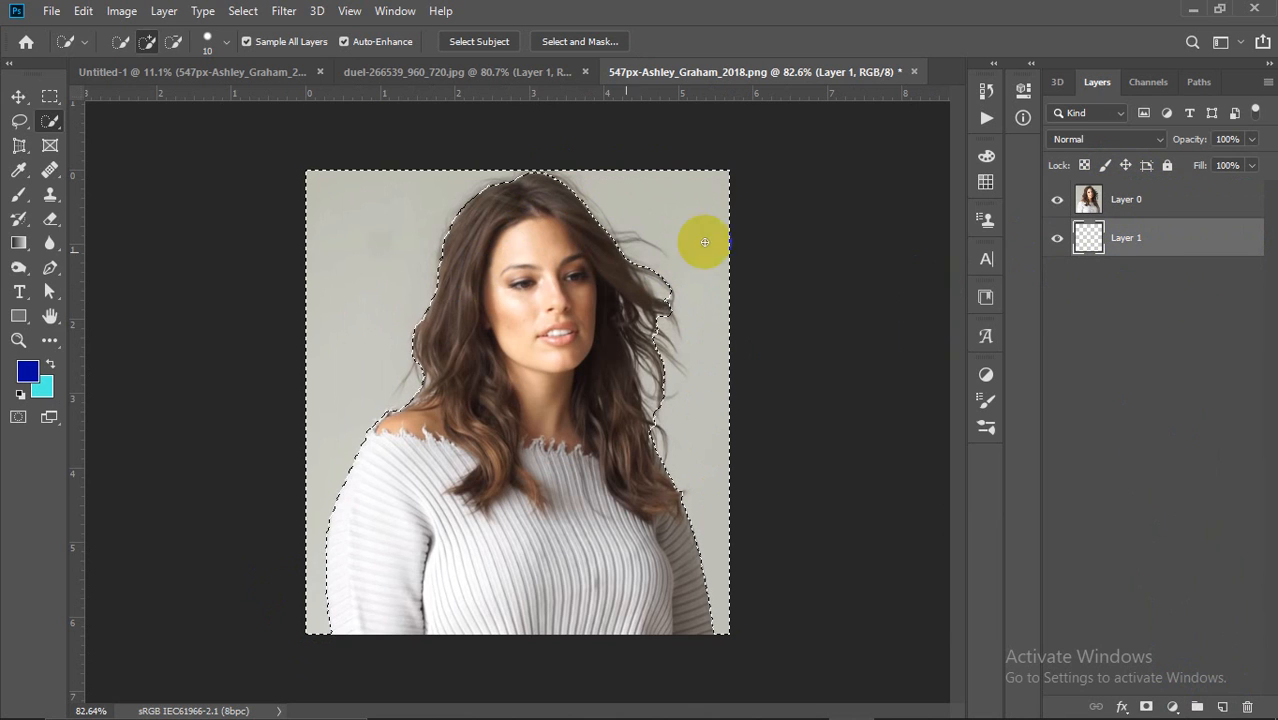
click(55, 400)
key(ctrl+BackSpace)
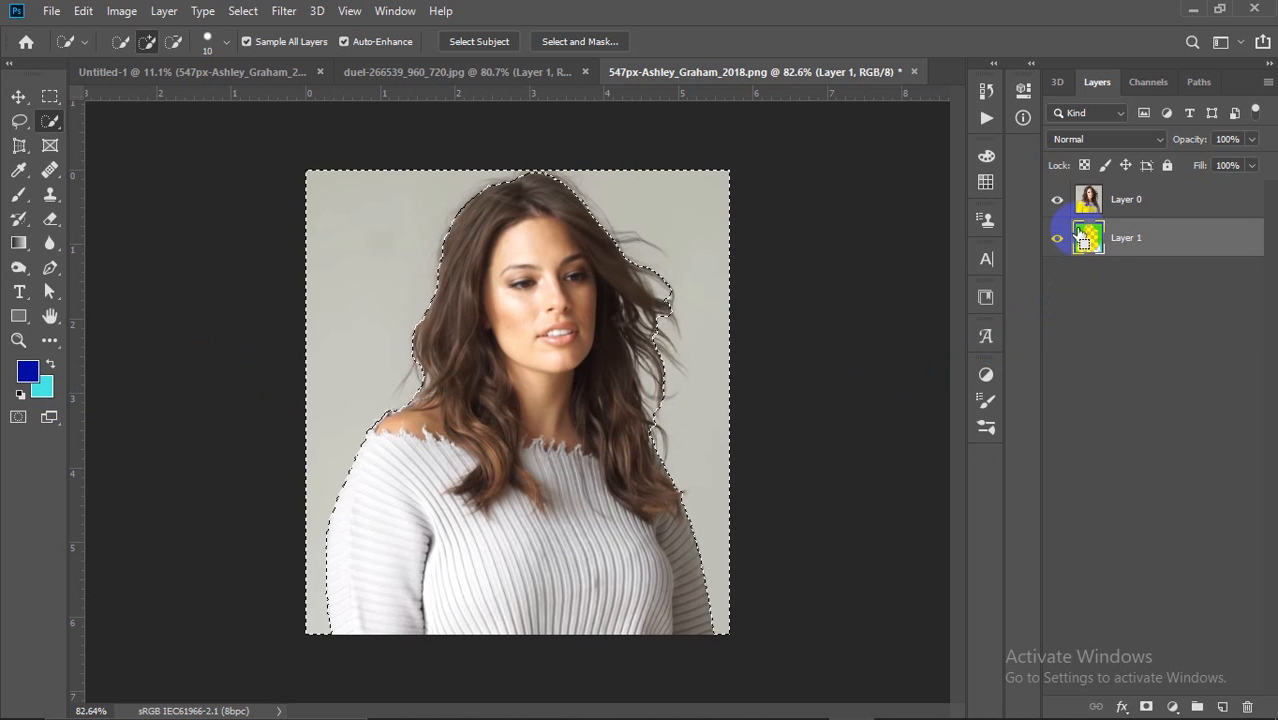
Step: Delete the grey background from Layer 0, deselect, and hide the cyan Layer 1
click(1127, 200)
key(Delete)
key(ctrl+d)
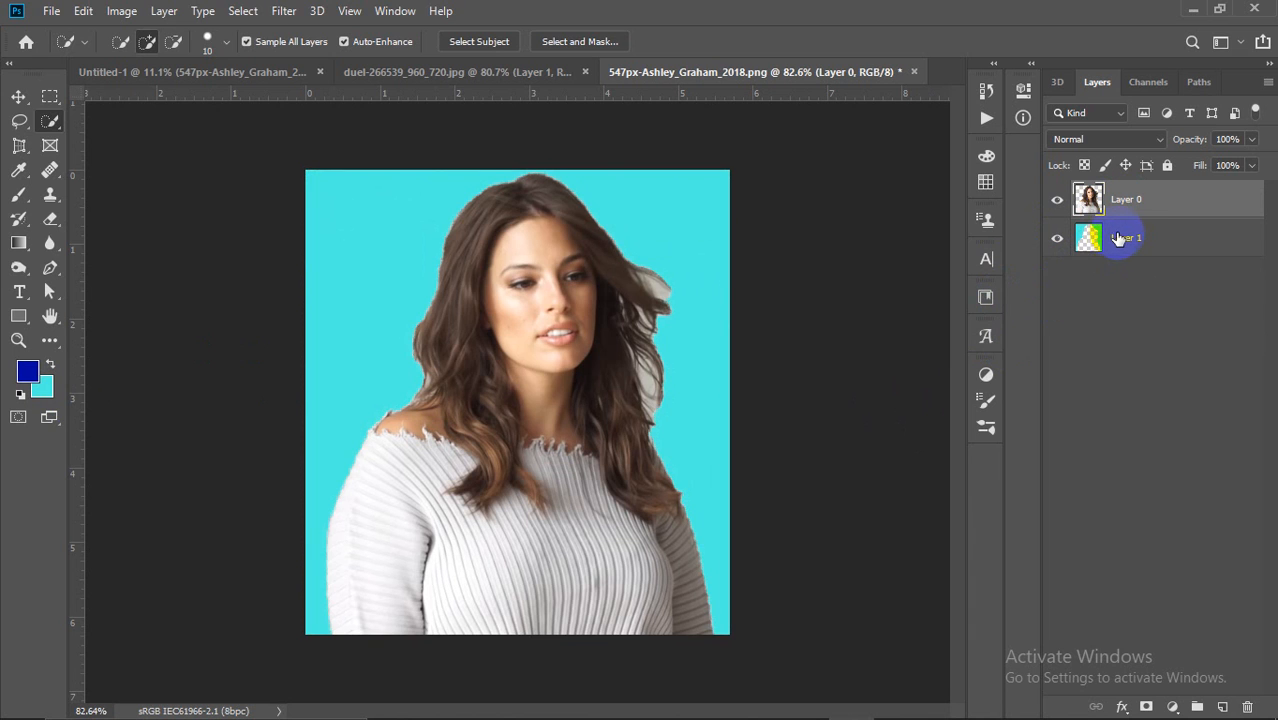
click(1057, 238)
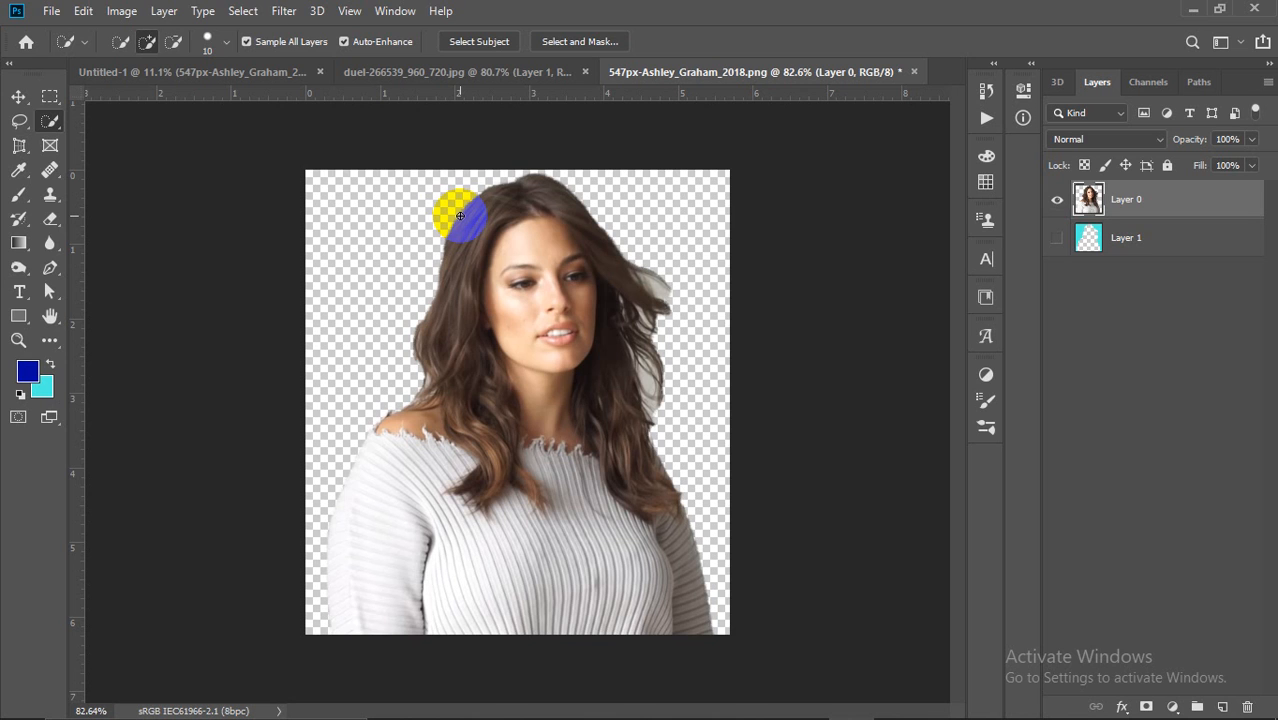
Step: Minimize Photoshop so the Google Meet presentation screen is visible
click(1193, 9)
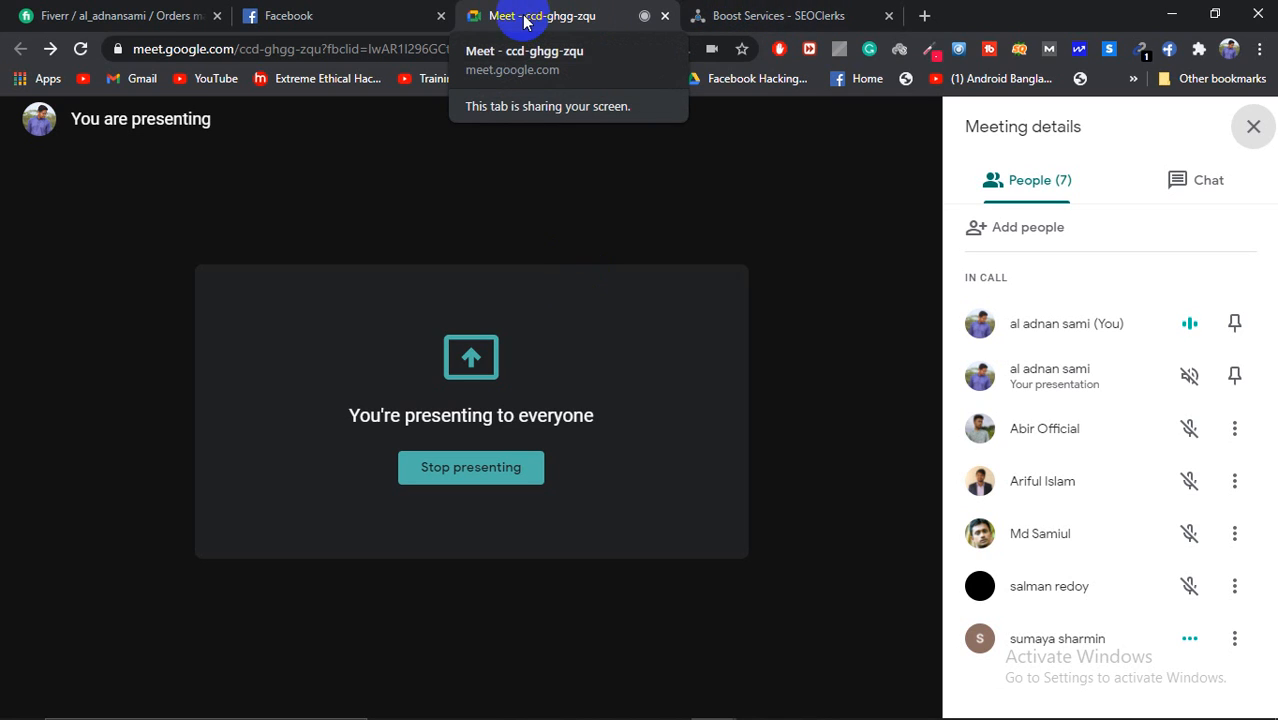
Step: Bring Photoshop's 547px-Ashley_Graham_2018.png portrait back in front of Google Meet from the taskbar
mouse_move(850, 460)
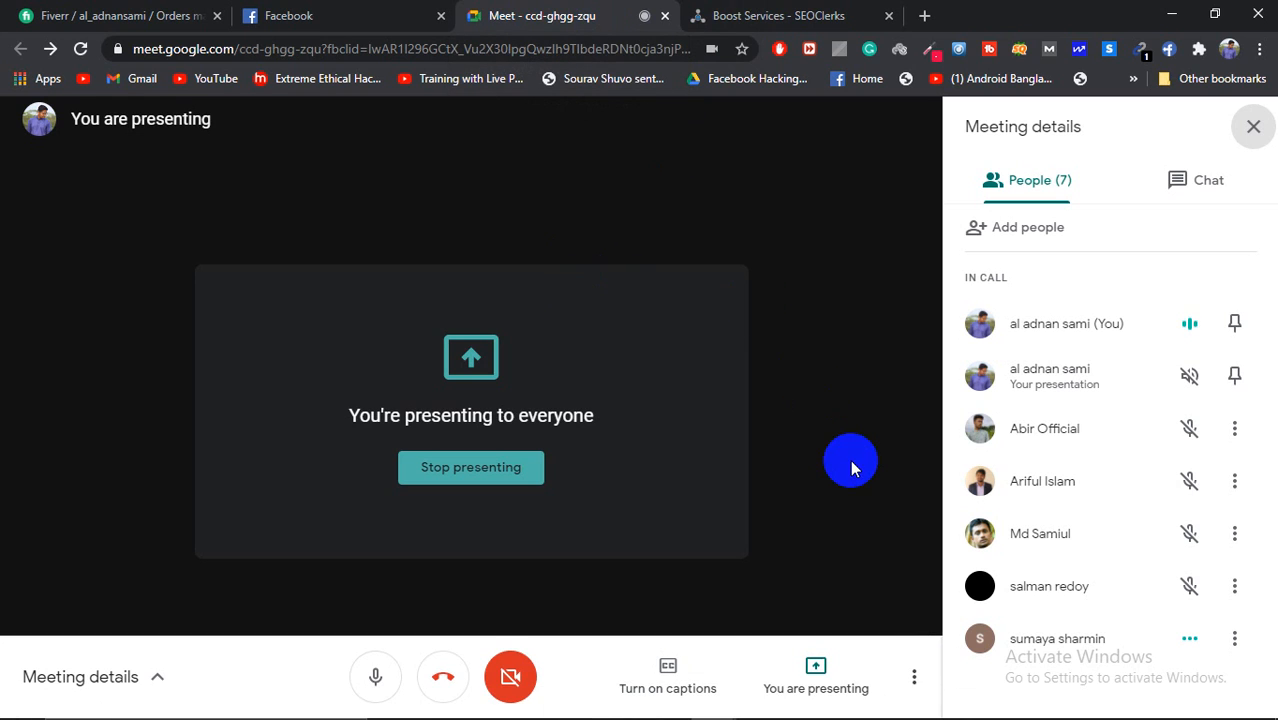
click(850, 703)
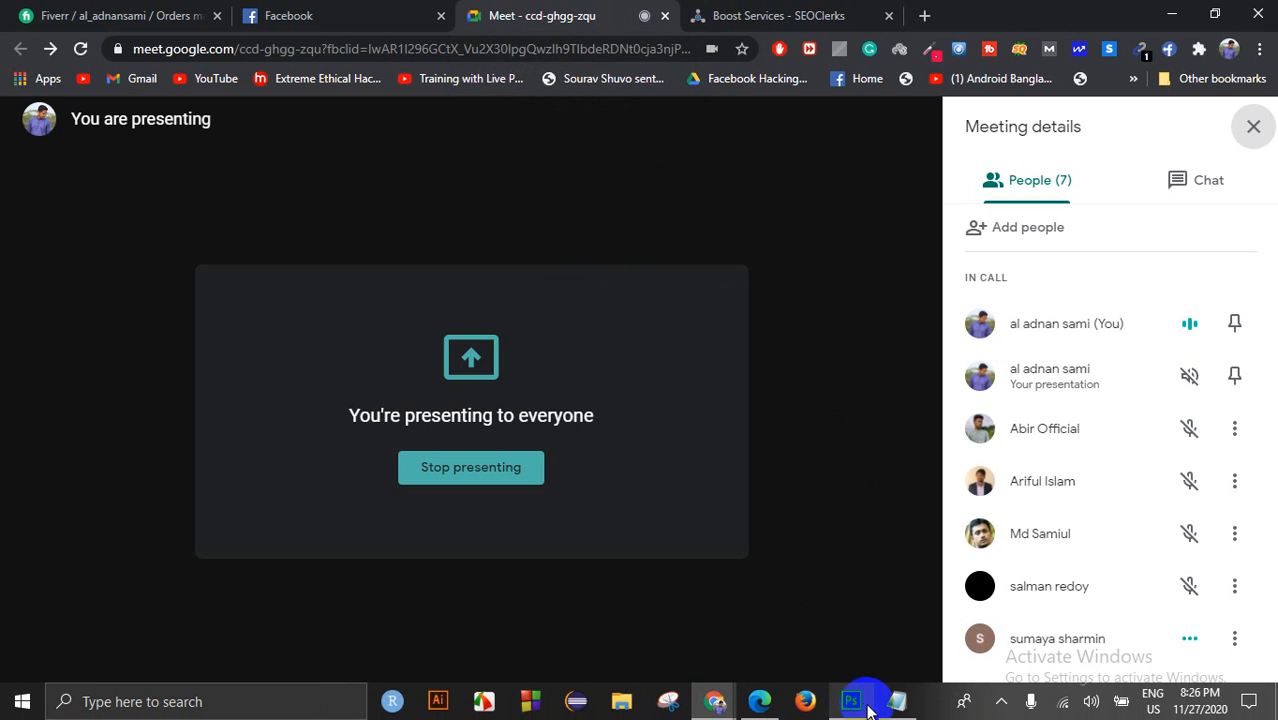
click(838, 656)
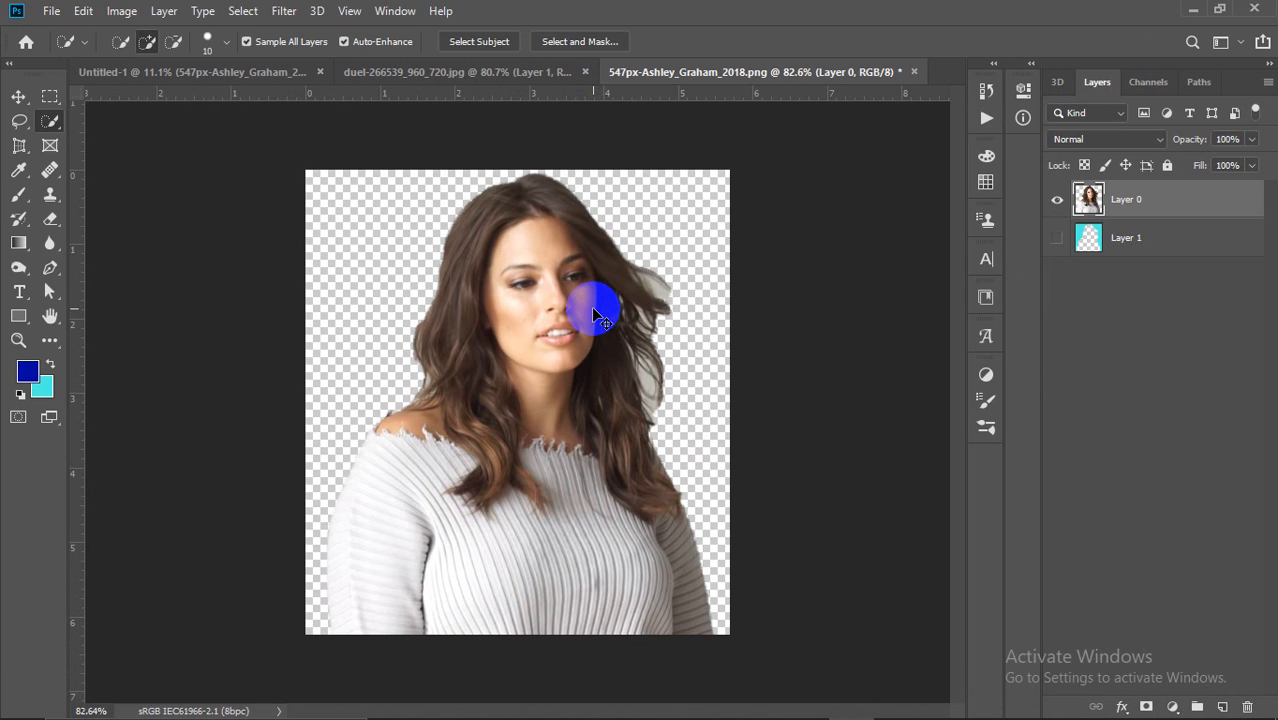
Step: Show the cyan Layer 1 again and undo twice to restore the grey background
click(1057, 237)
key(ctrl+z)
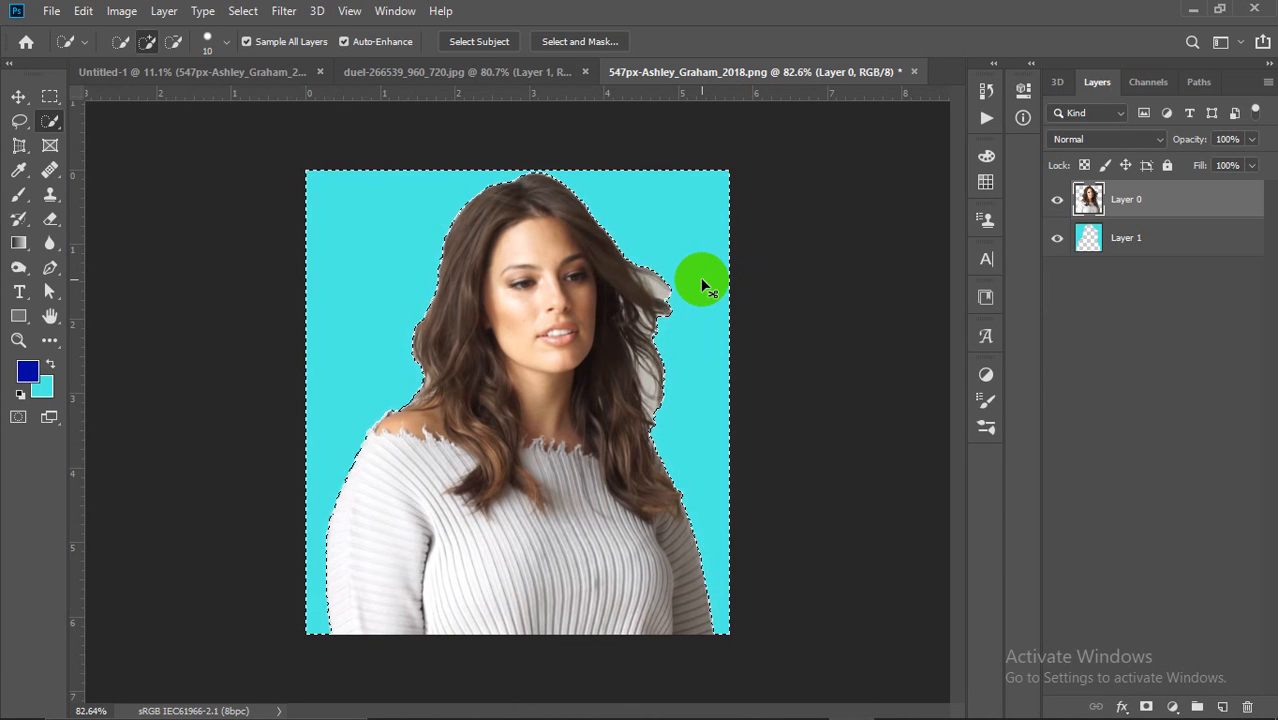
key(ctrl+z)
key(ctrl+z)
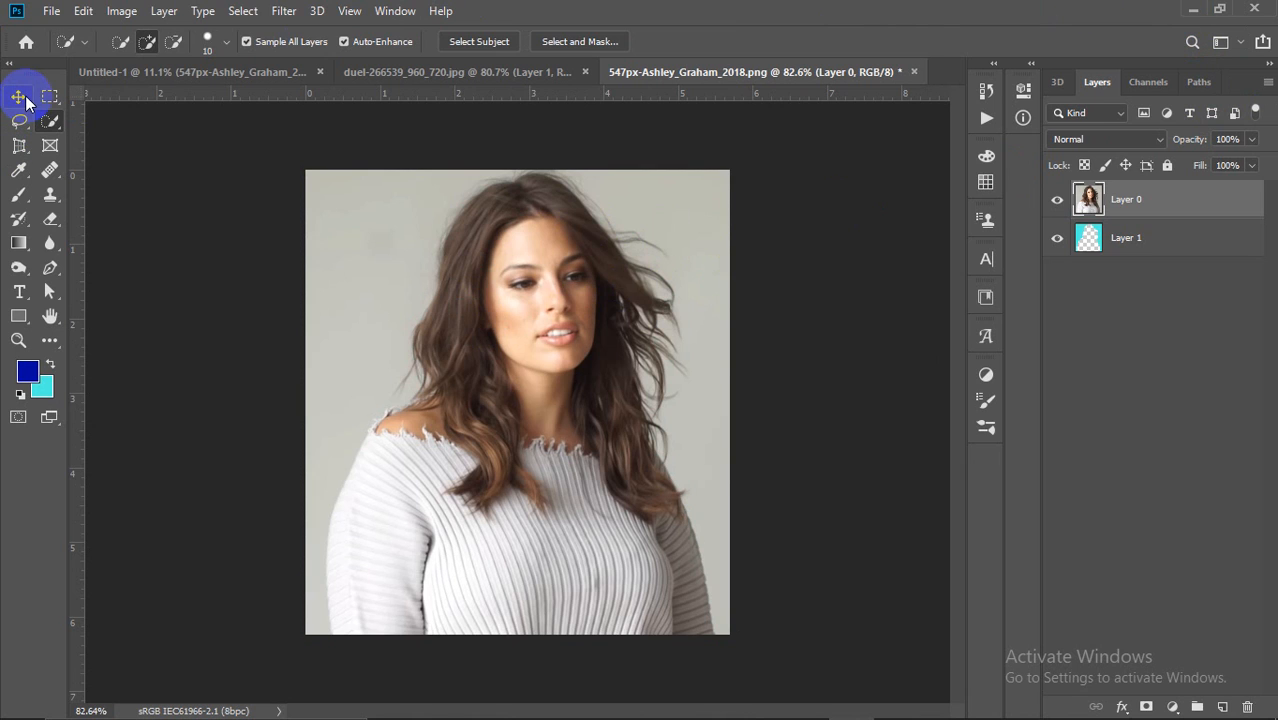
Step: Collapse the toolbox into a single column and browse the selection tool flyouts
click(9, 62)
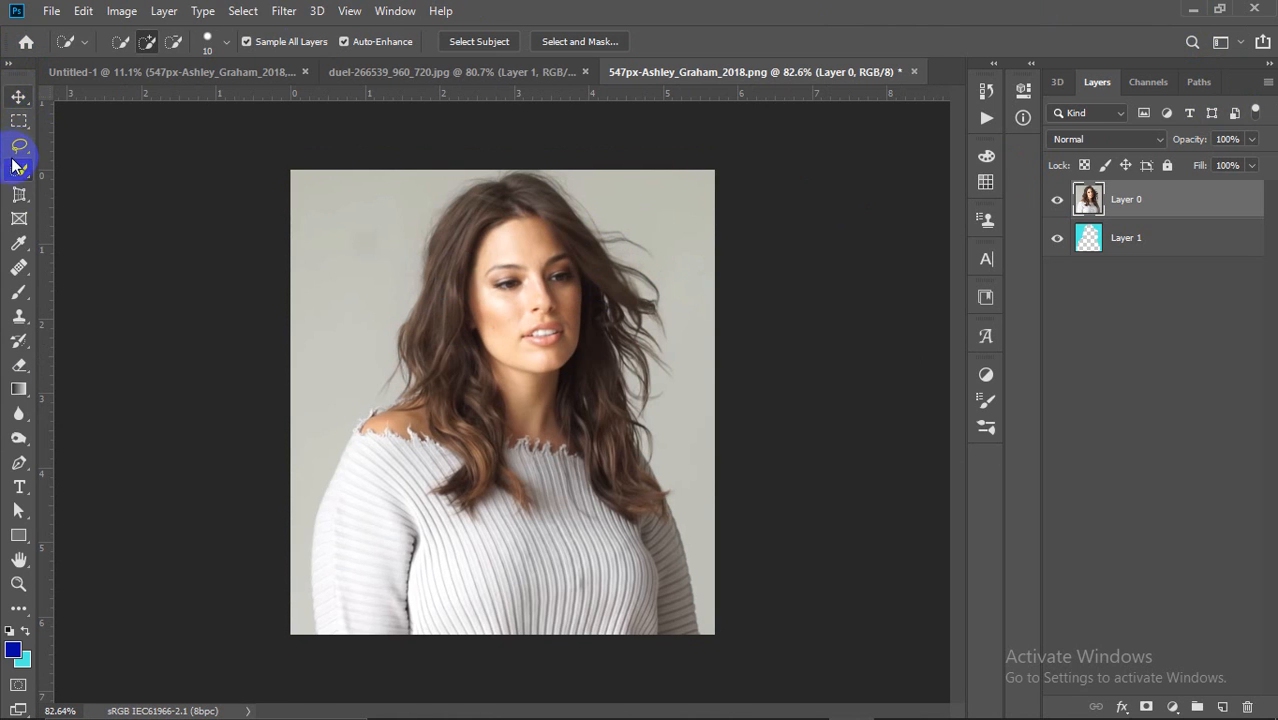
right_click(15, 170)
click(77, 174)
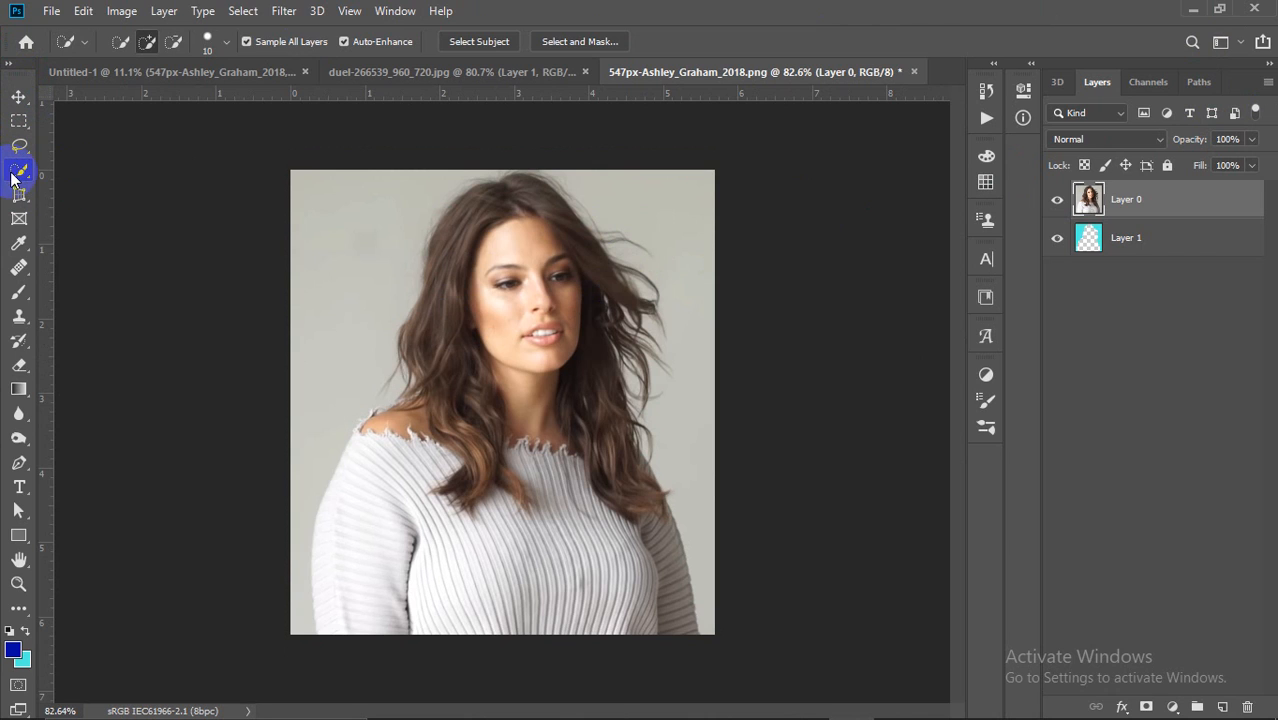
right_click(15, 172)
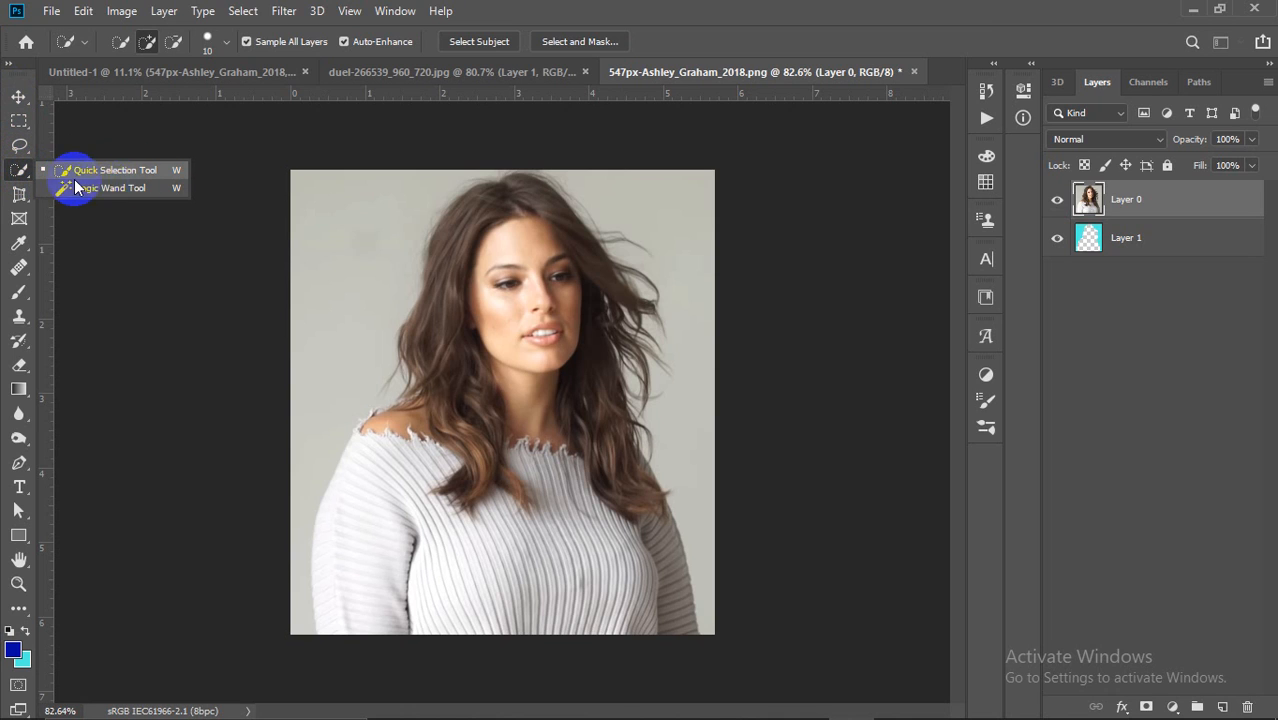
click(19, 194)
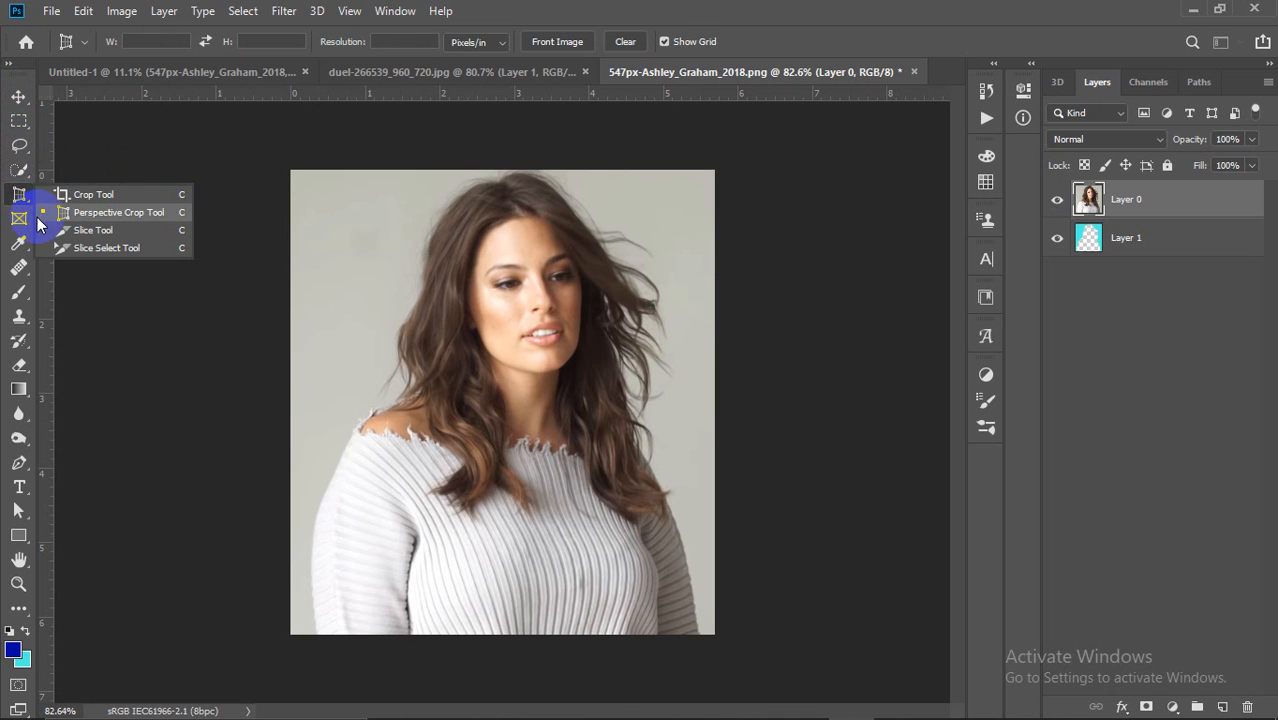
click(19, 170)
click(19, 145)
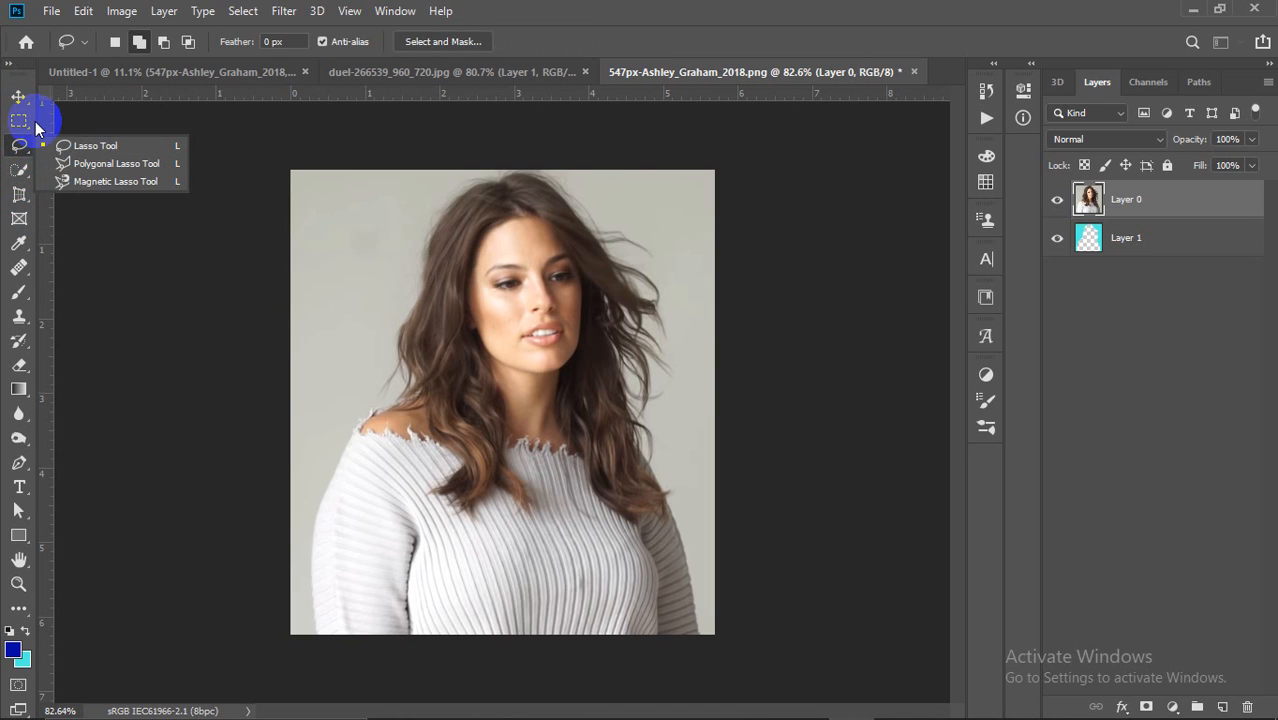
click(19, 121)
Step: Browse the crop, frame, eyedropper, healing, brush, clone stamp, history brush and eraser groups
click(19, 194)
click(19, 218)
click(19, 243)
click(19, 267)
click(19, 292)
click(19, 318)
click(19, 341)
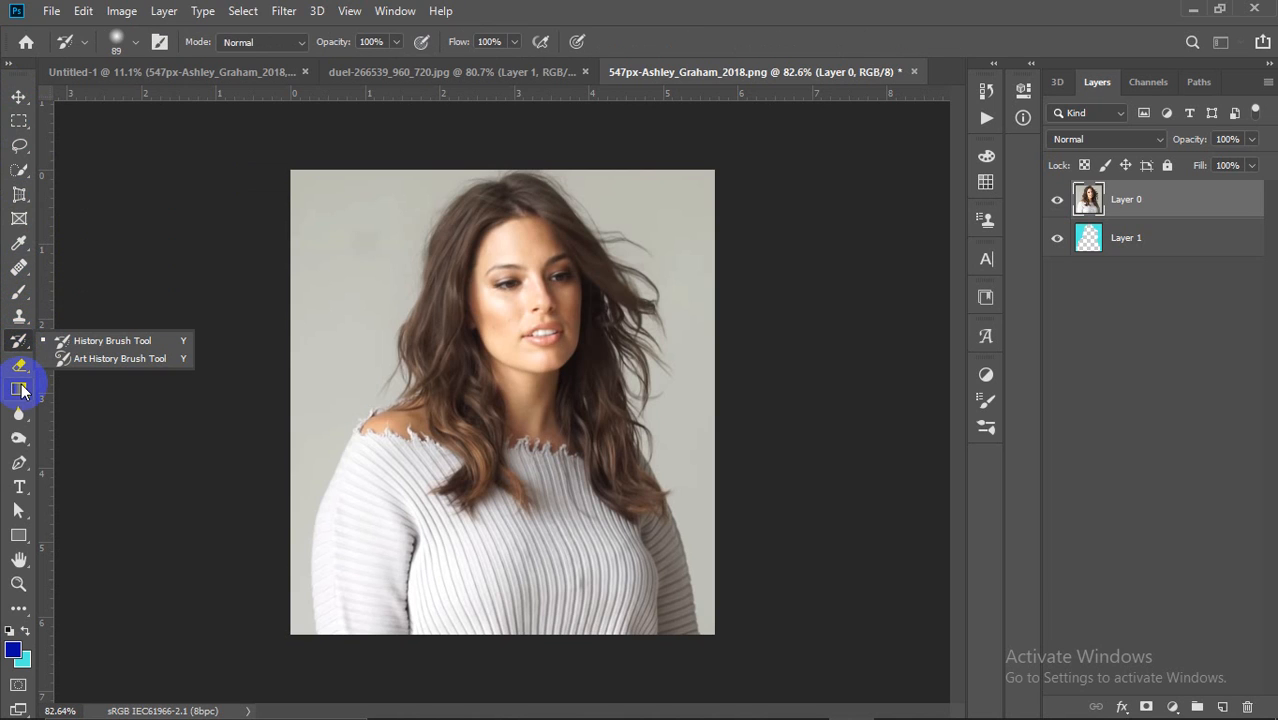
click(20, 369)
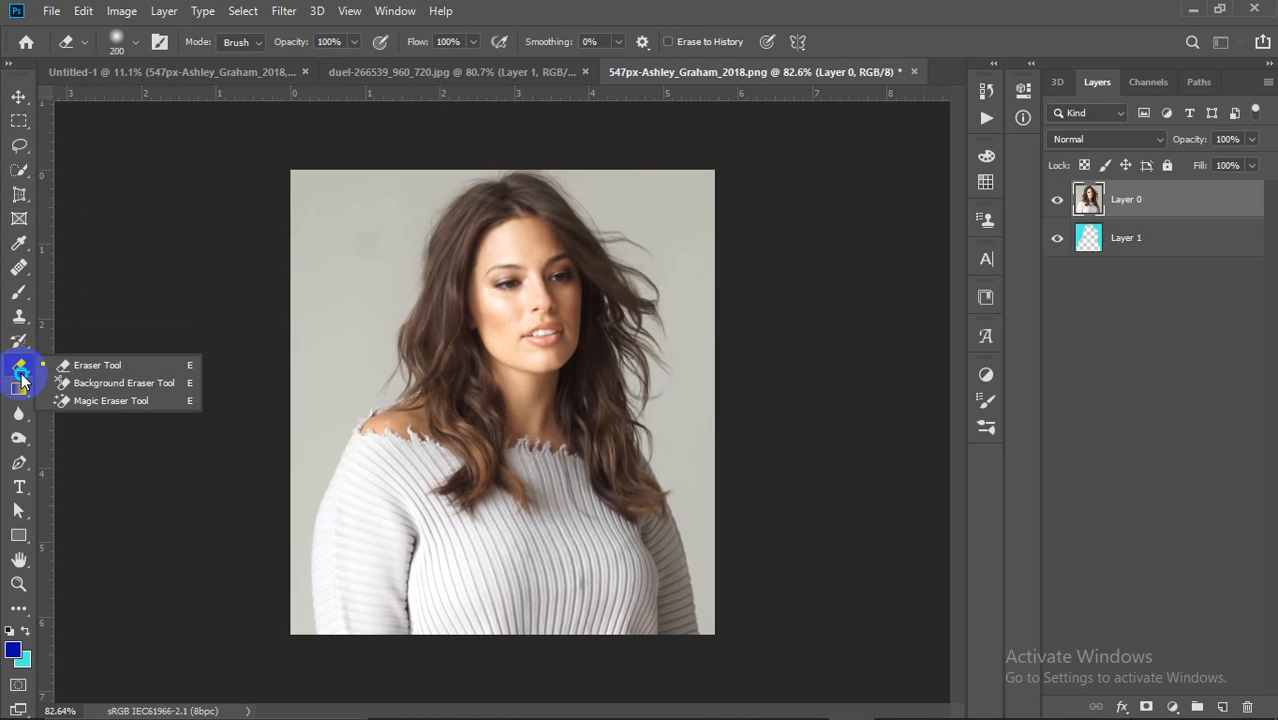
Step: Reselect the Quick Selection tool and close the portrait document without saving
click(14, 147)
click(19, 170)
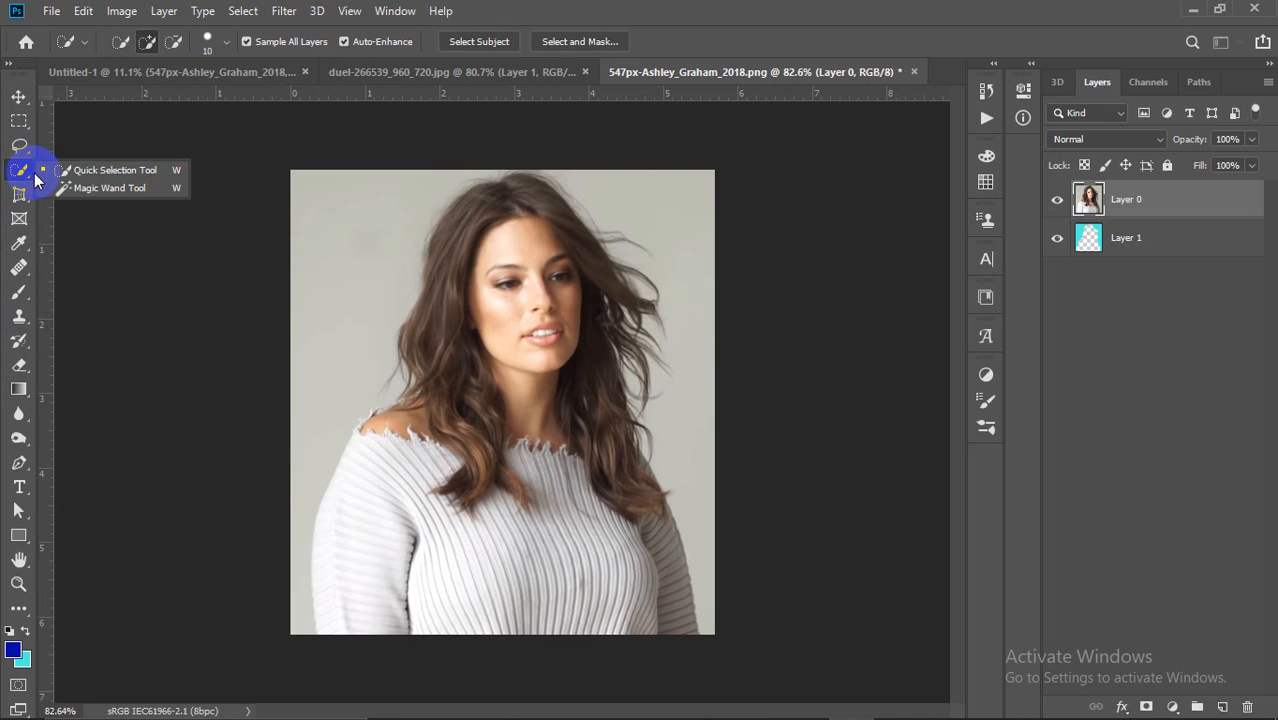
click(67, 173)
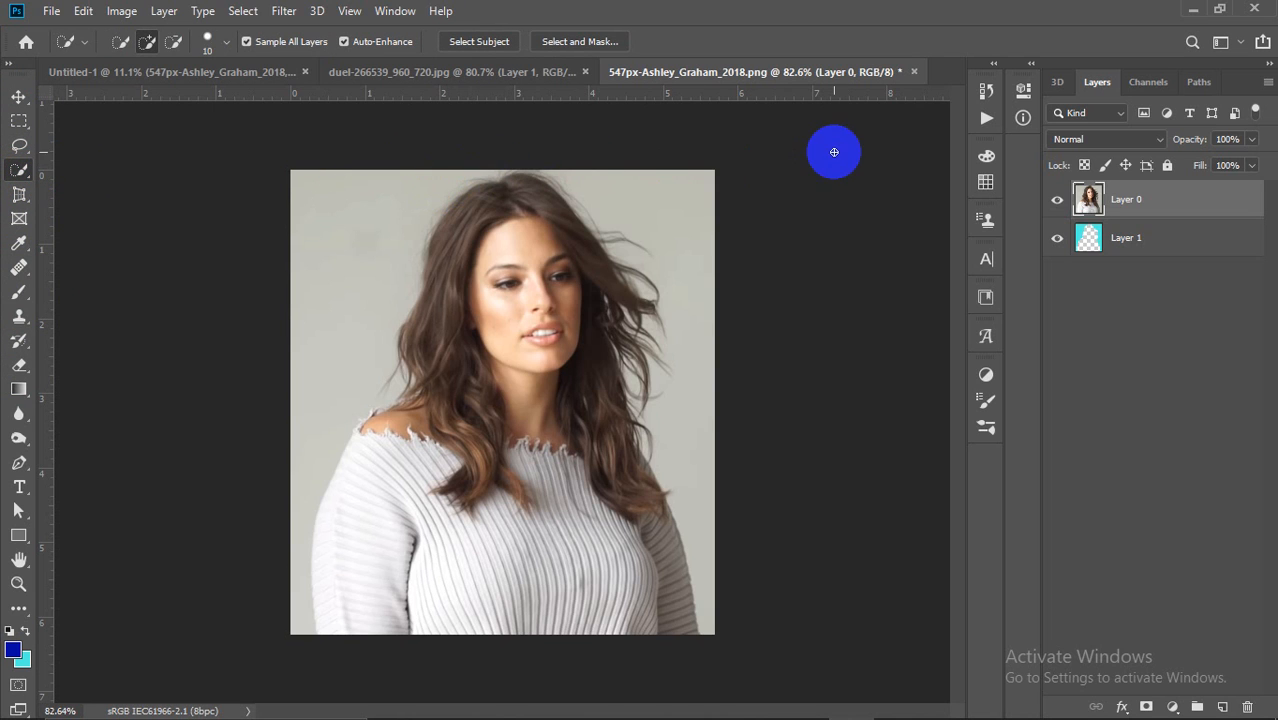
click(913, 72)
click(632, 281)
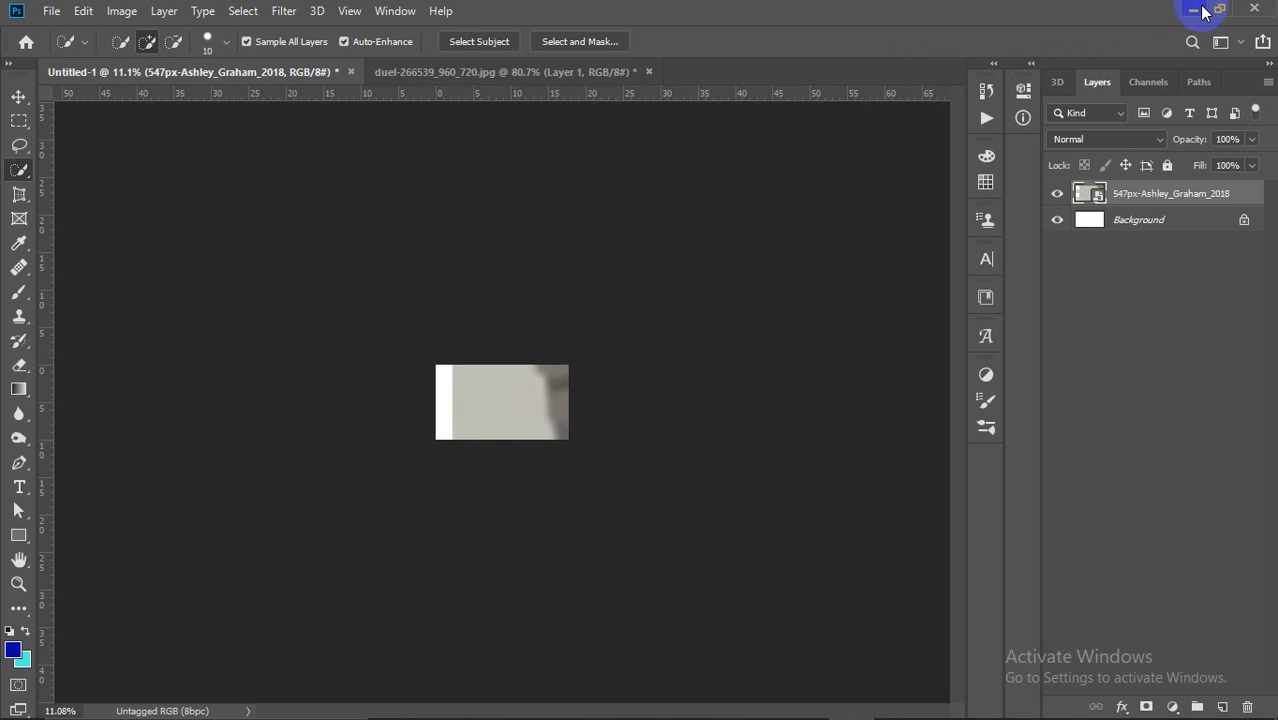
Step: Minimize Photoshop to return to the Google Meet call
click(1193, 9)
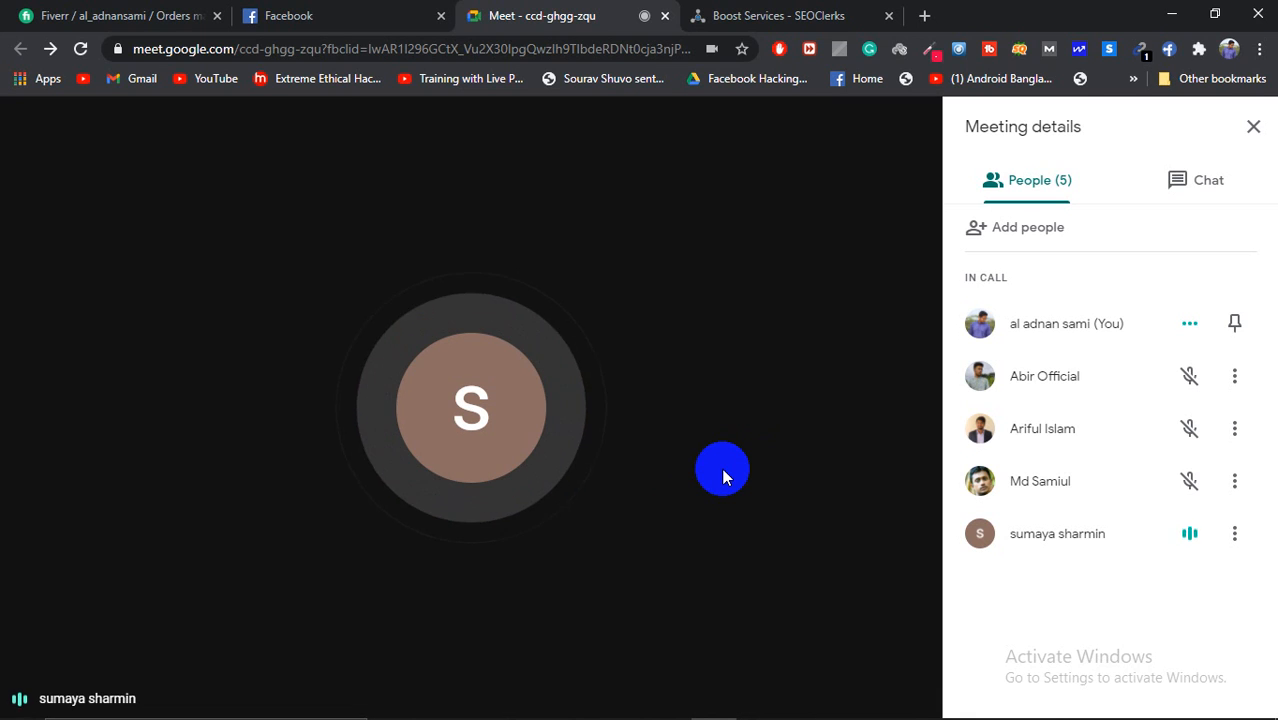
mouse_move(637, 420)
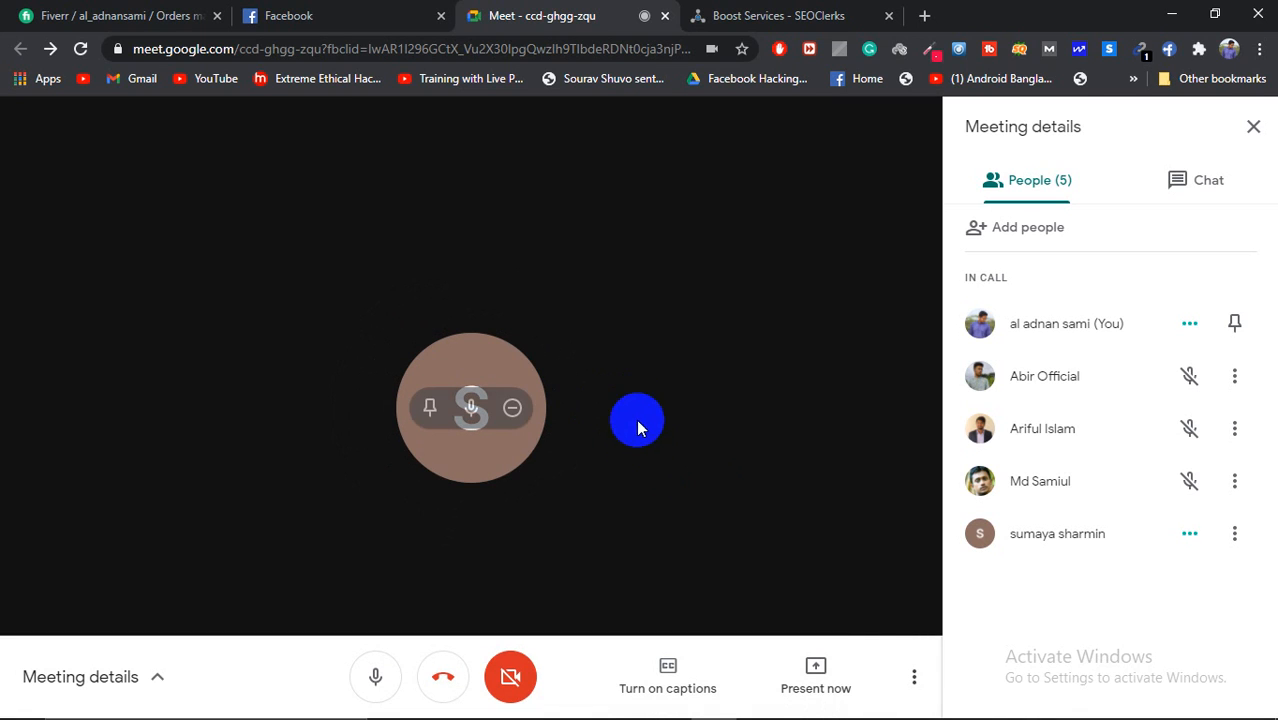
click(827, 640)
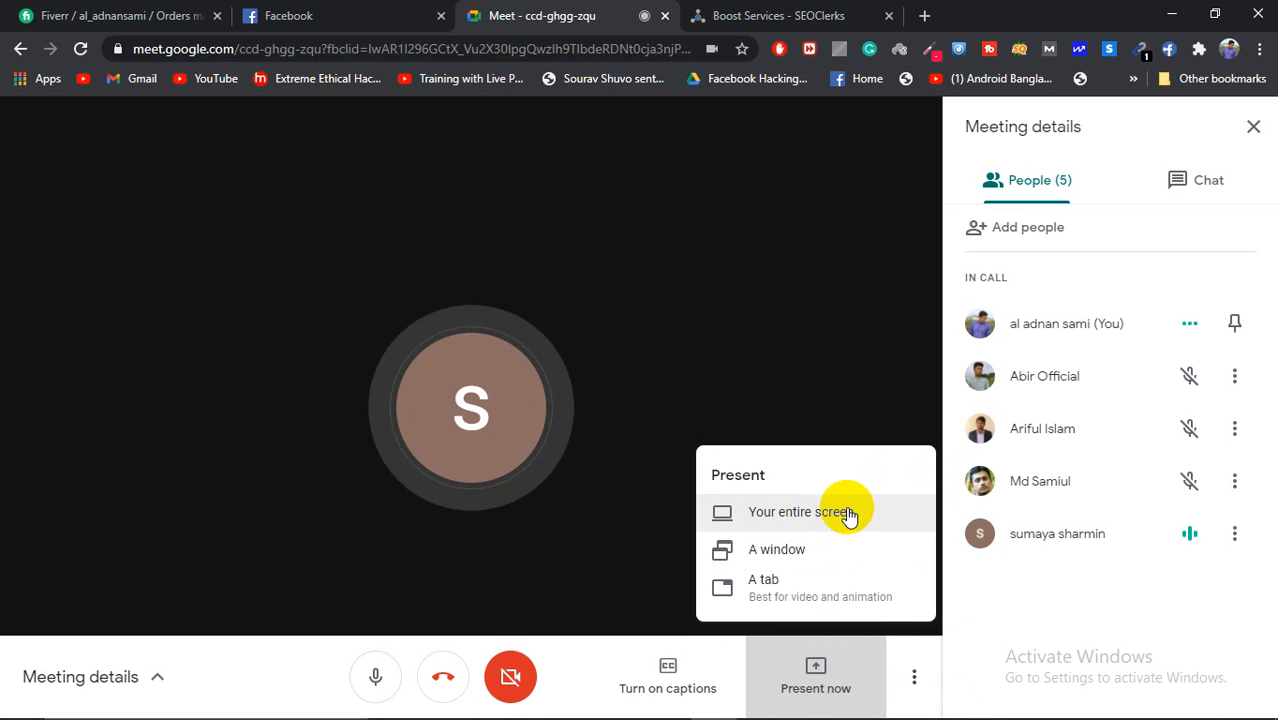
click(1087, 574)
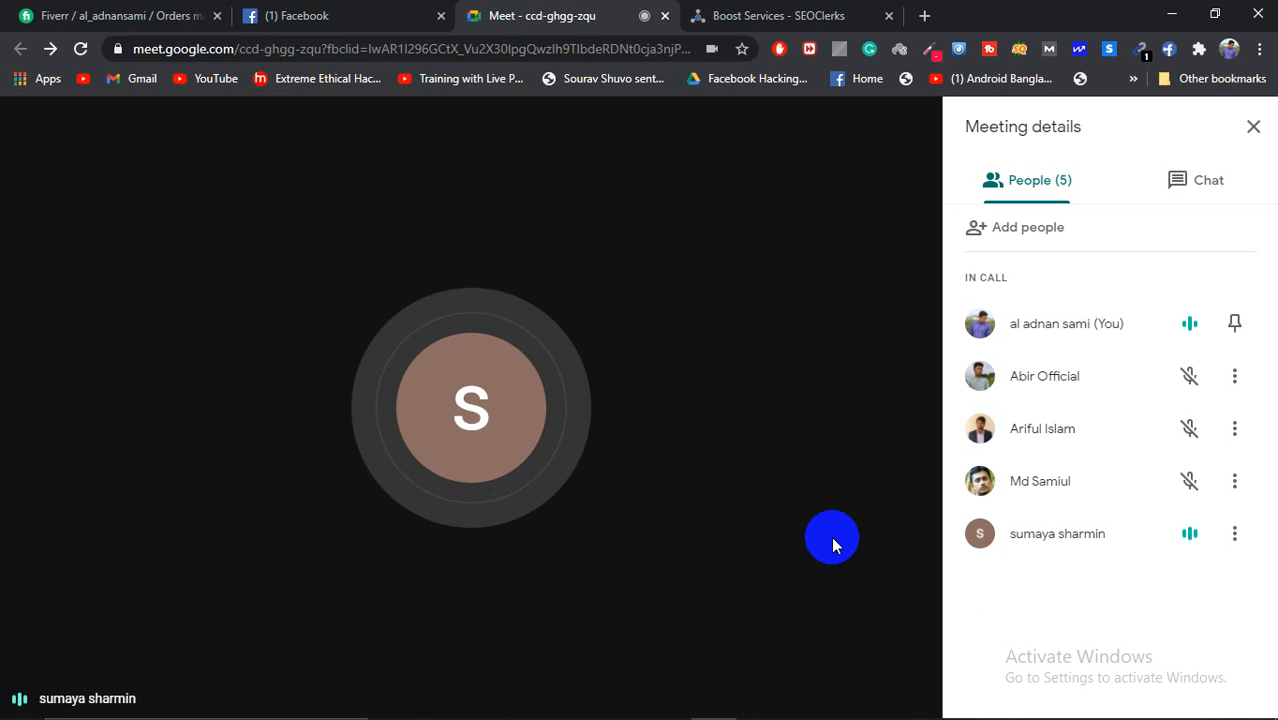
mouse_move(812, 641)
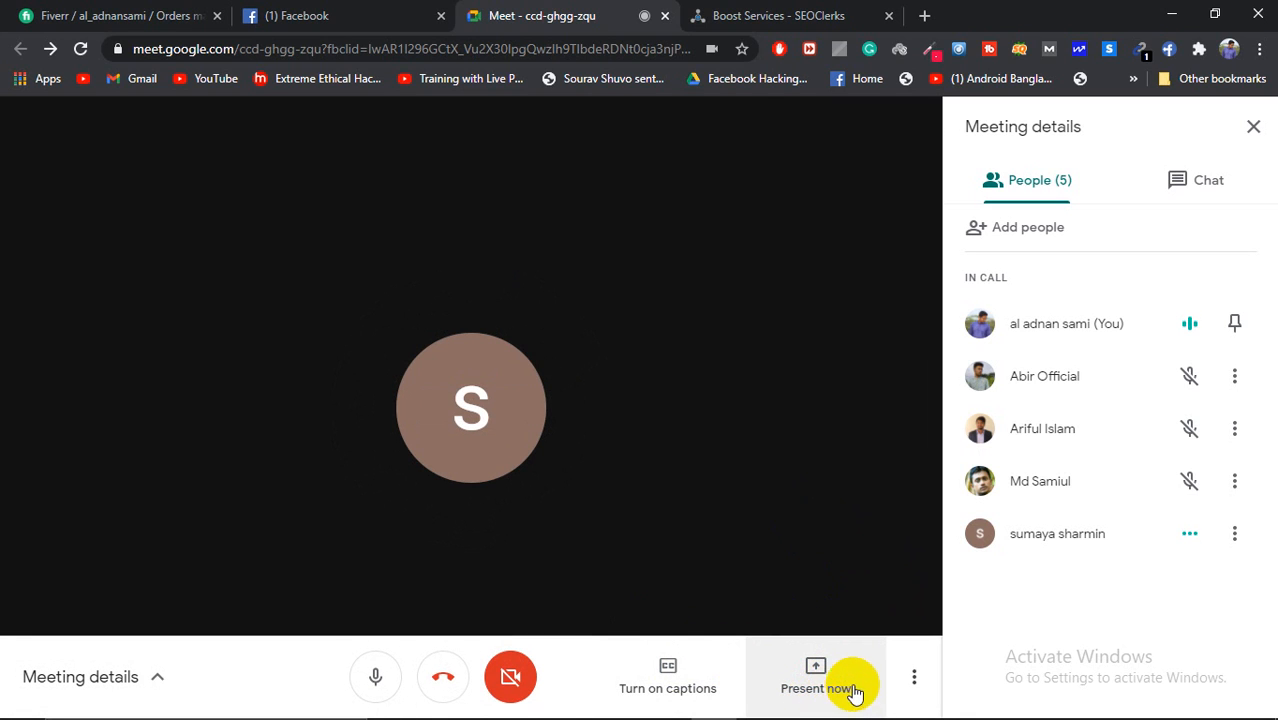
click(820, 678)
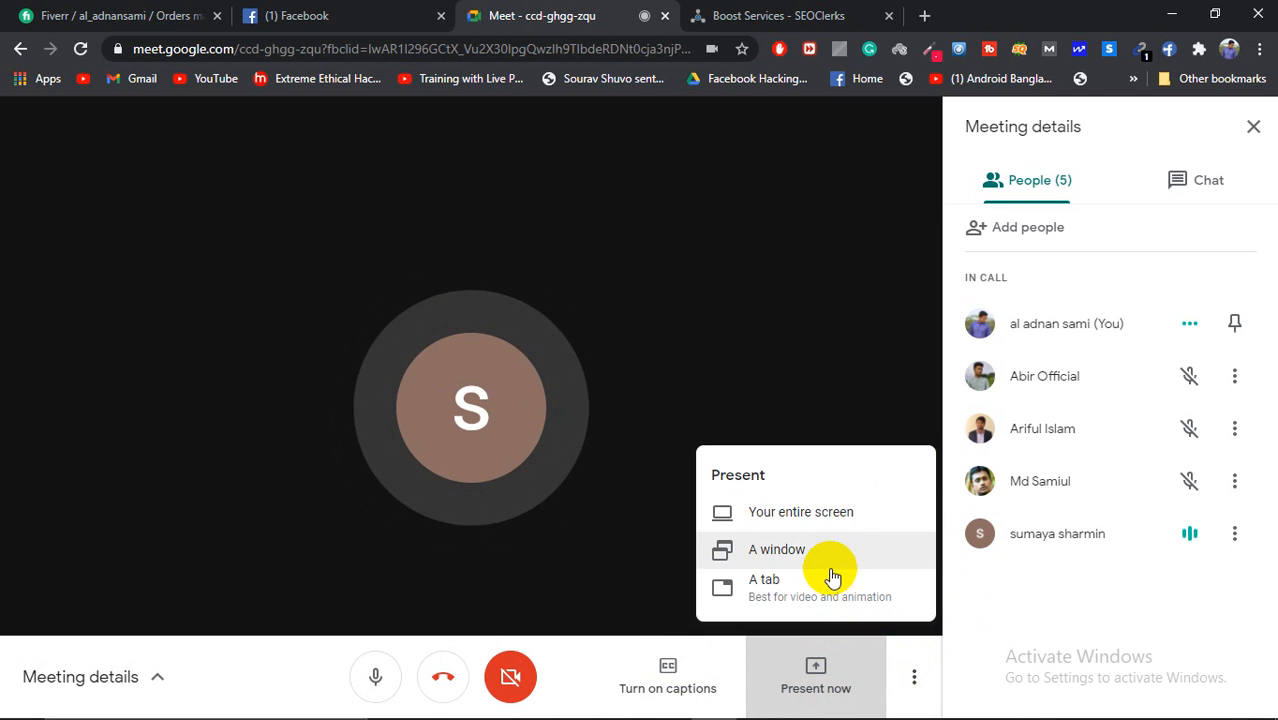
click(1011, 599)
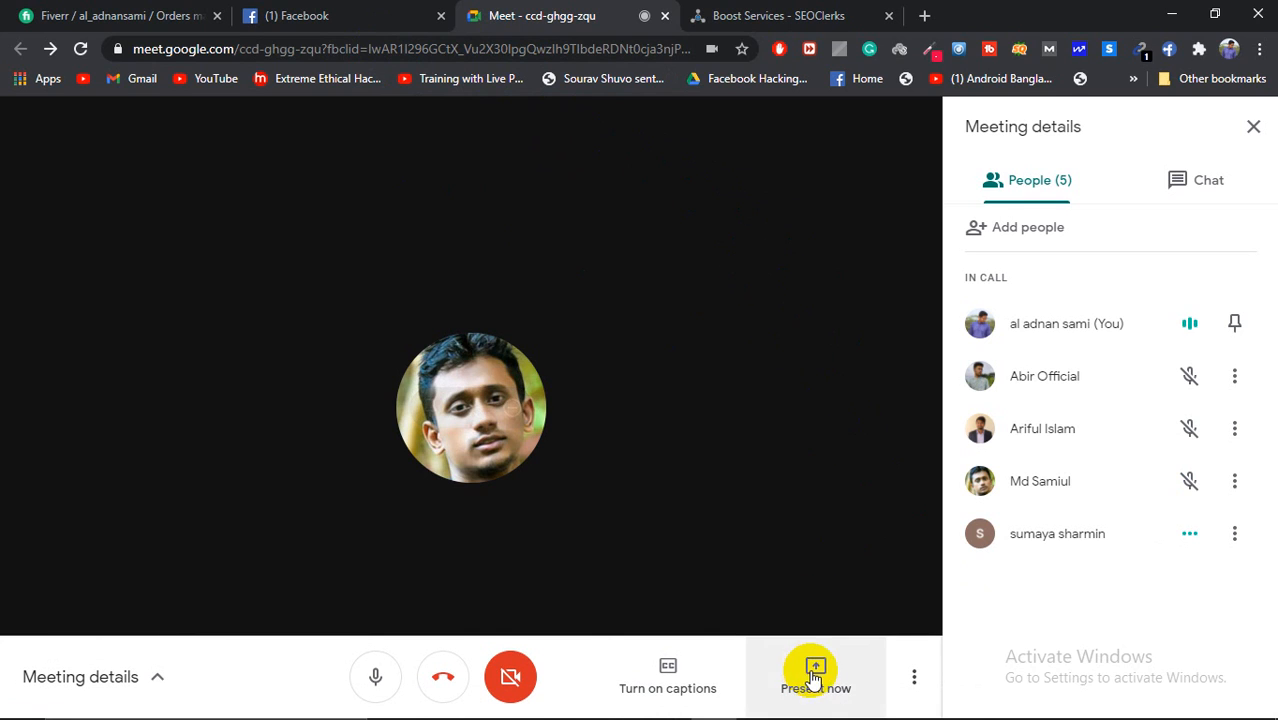
click(806, 658)
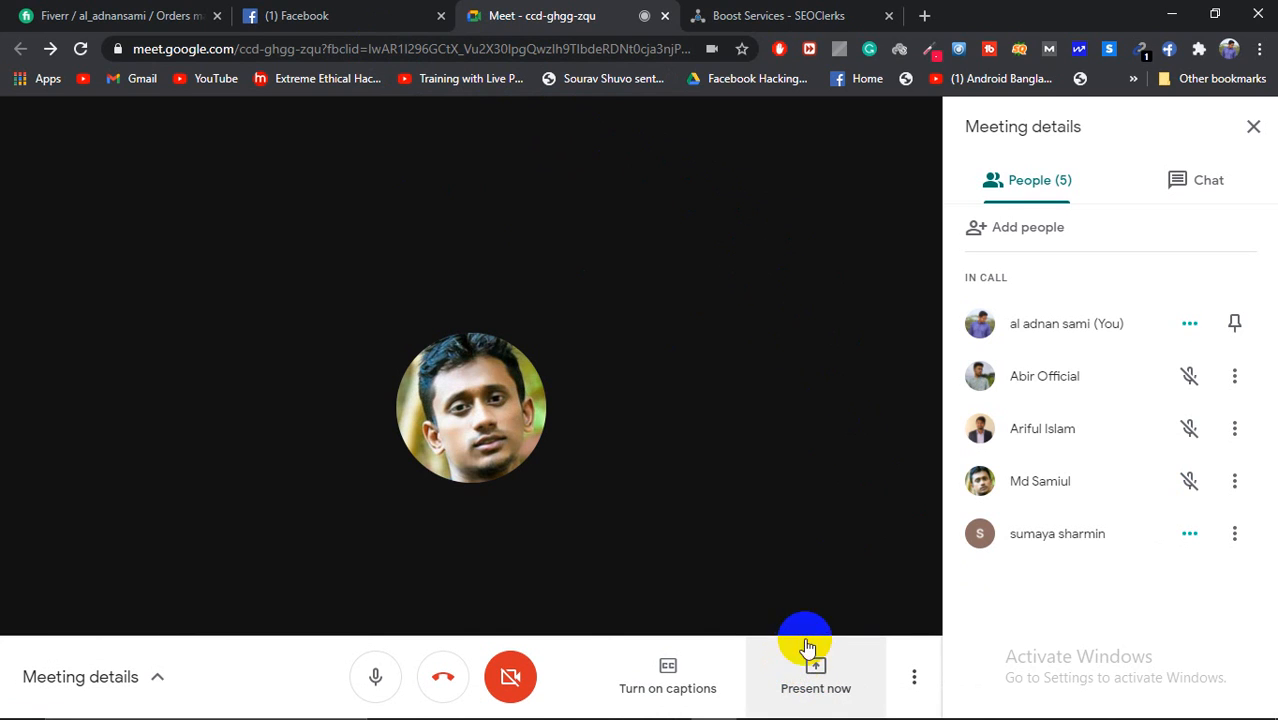
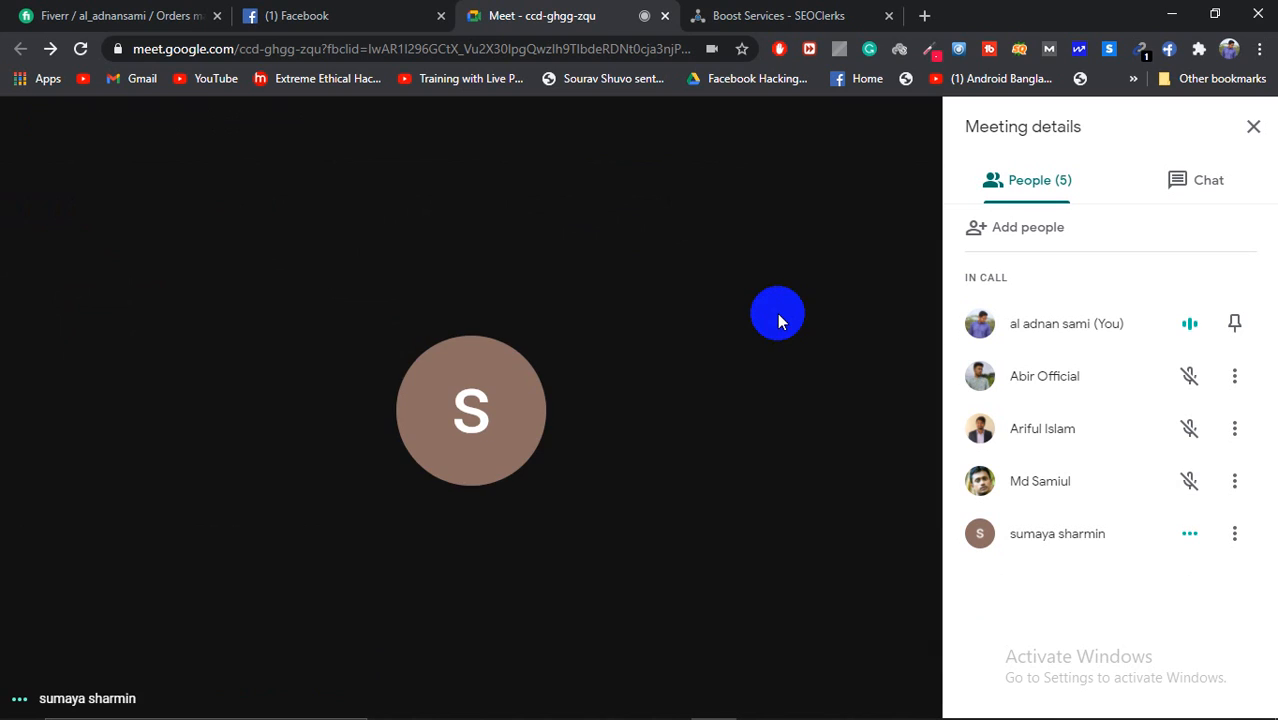
Step: Bring Photoshop to the front from the taskbar
mouse_move(760, 301)
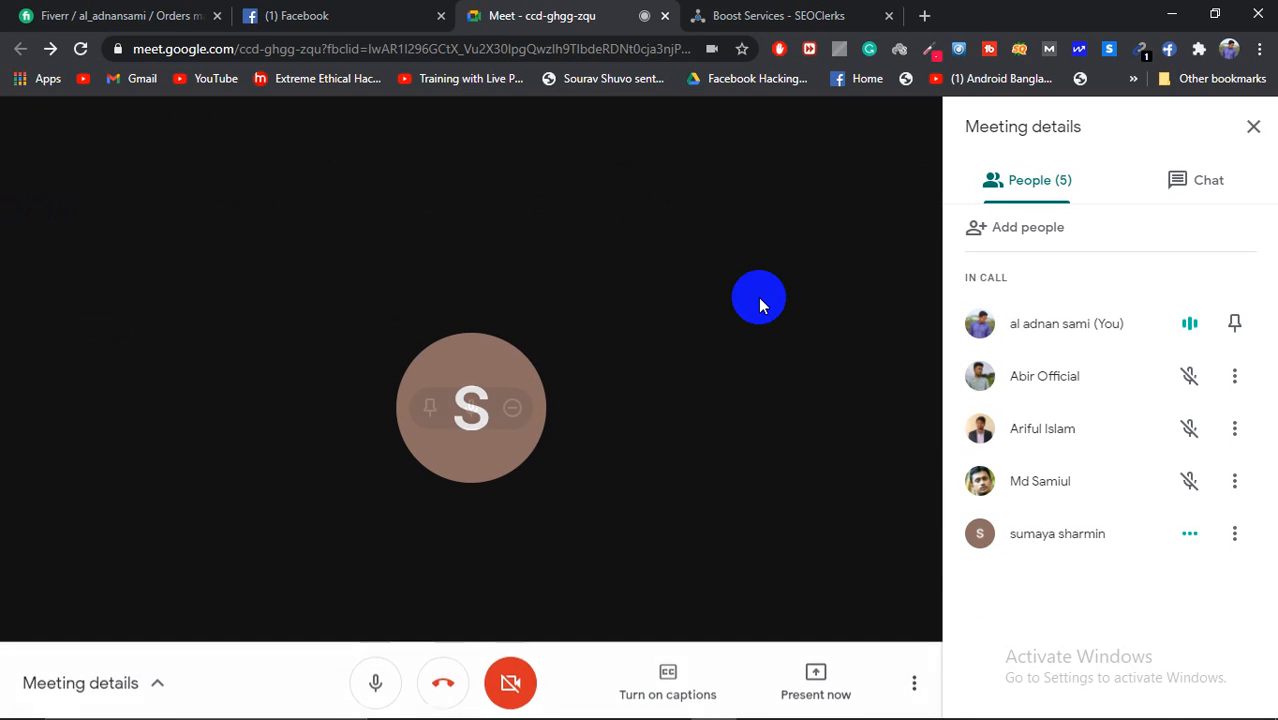
click(860, 714)
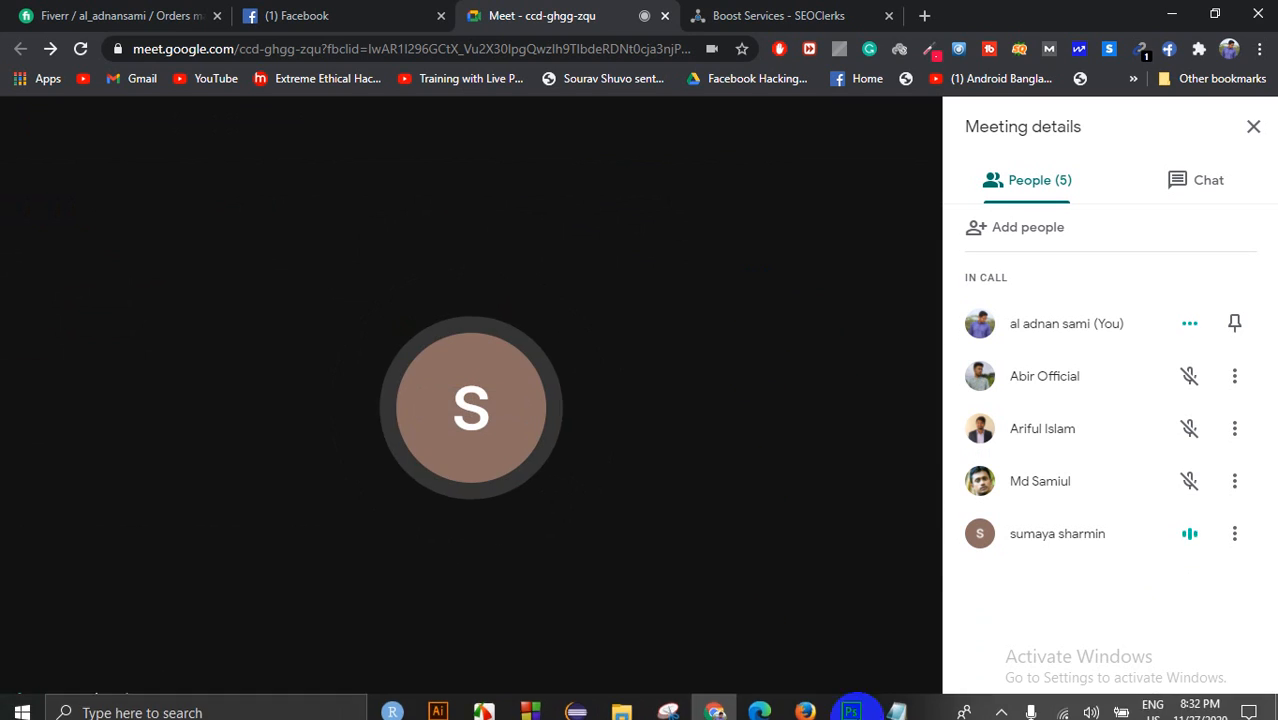
key(super)
click(852, 708)
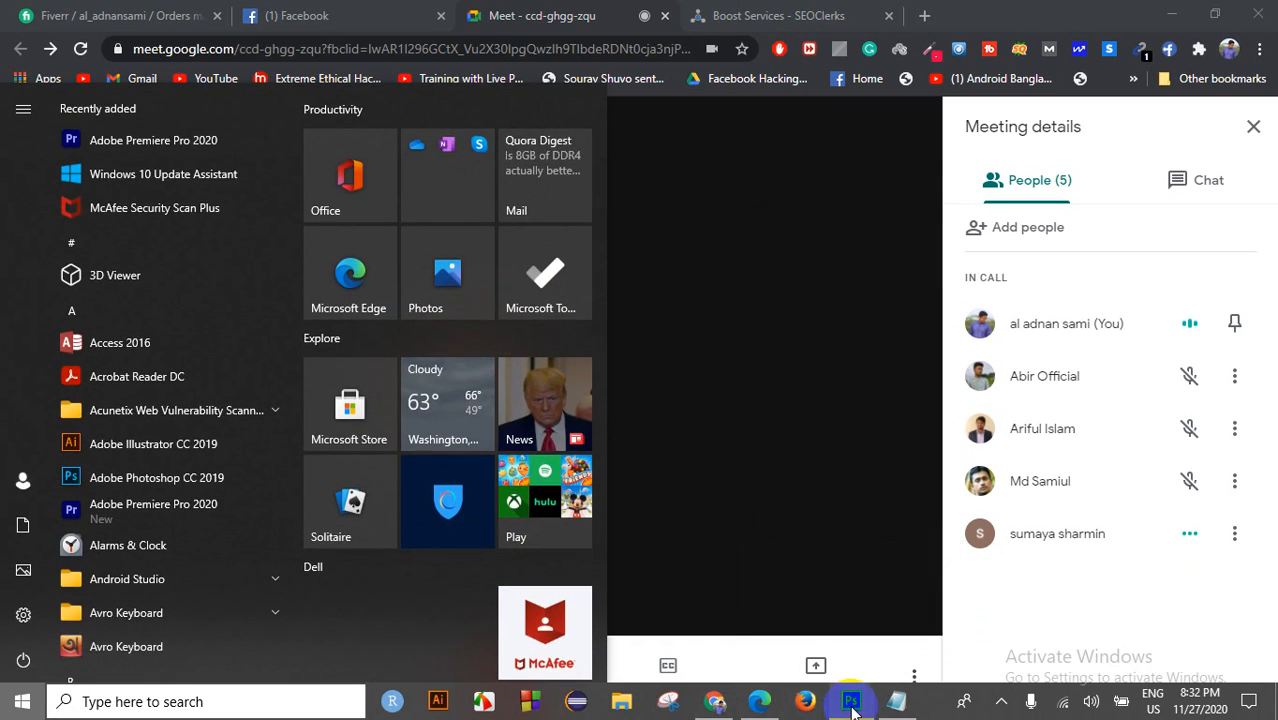
key(super)
click(647, 73)
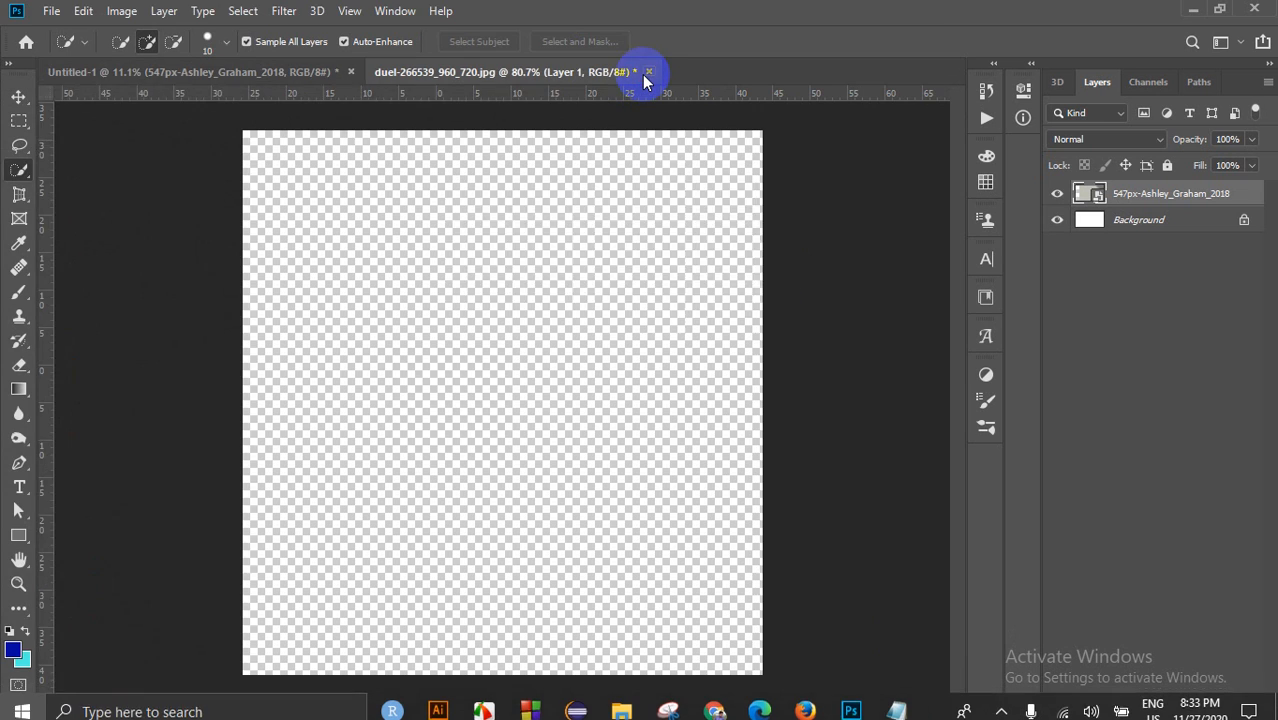
Step: Close the duel and Untitled-1 documents without saving, then minimize Photoshop
click(647, 73)
click(640, 284)
click(351, 72)
click(638, 284)
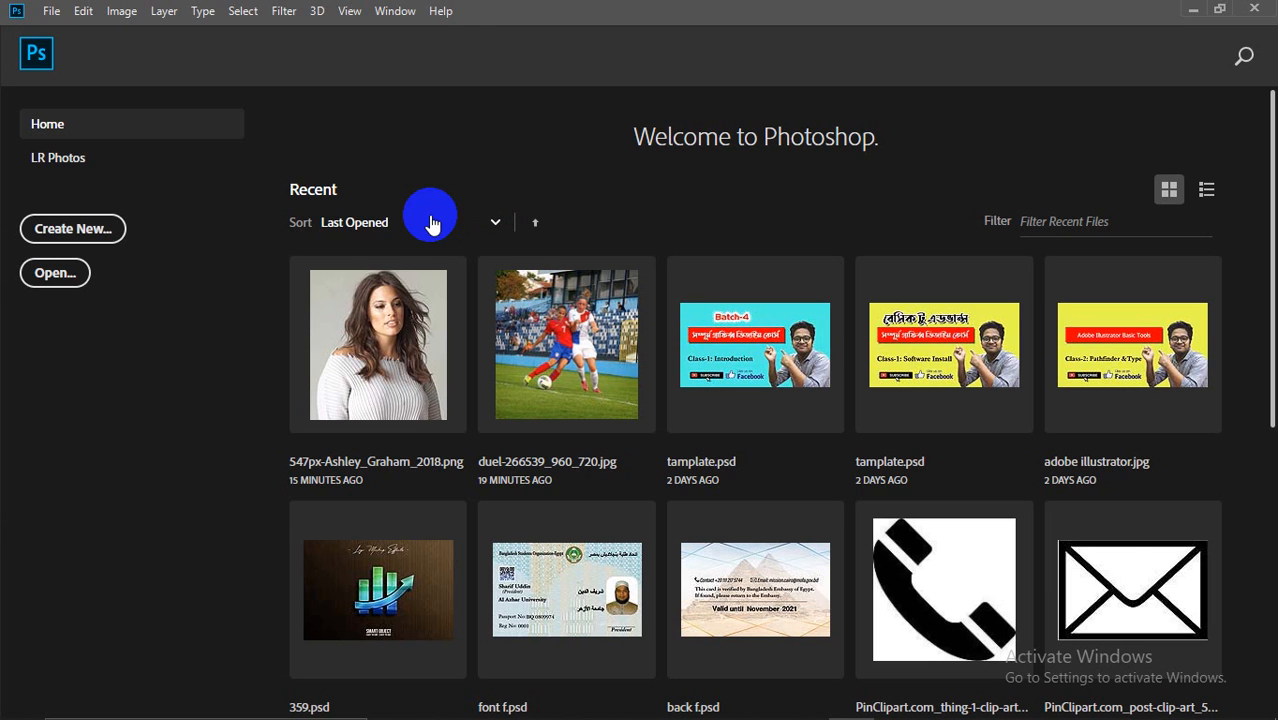
click(1193, 11)
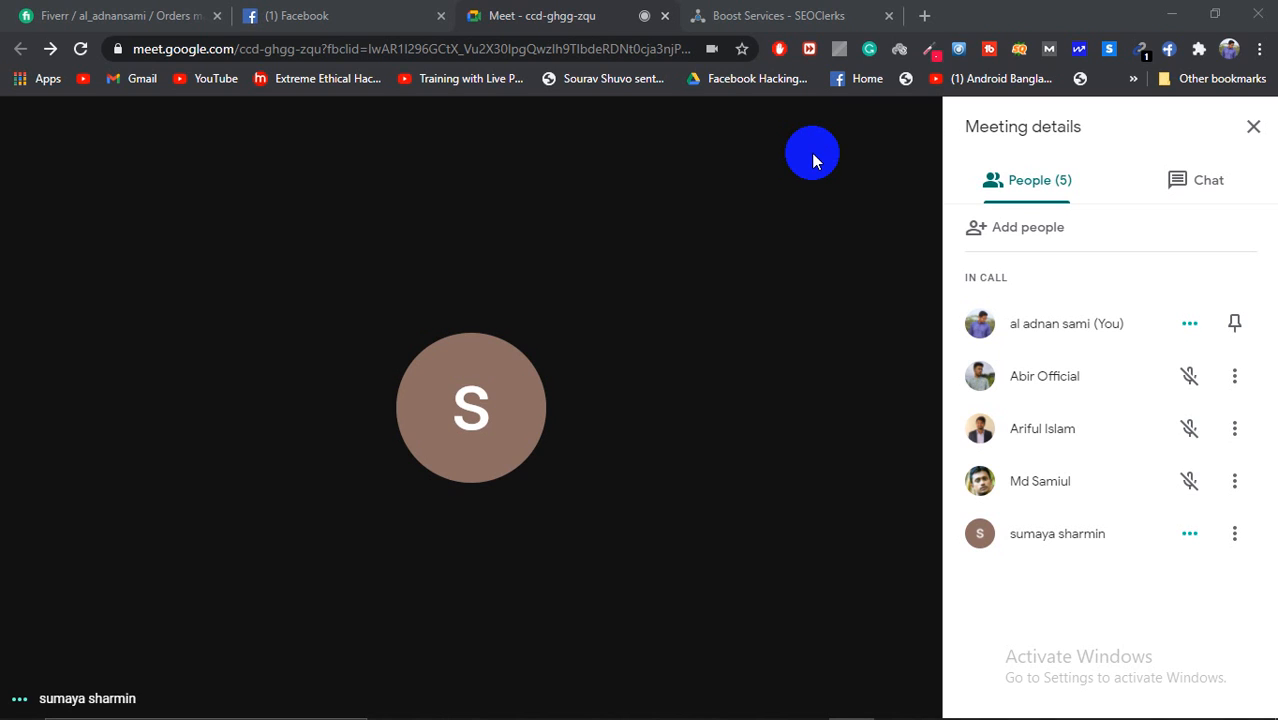
Step: Start a 'facebook c' search in a new tab, then go back to the Meet tab's presenting options
click(923, 15)
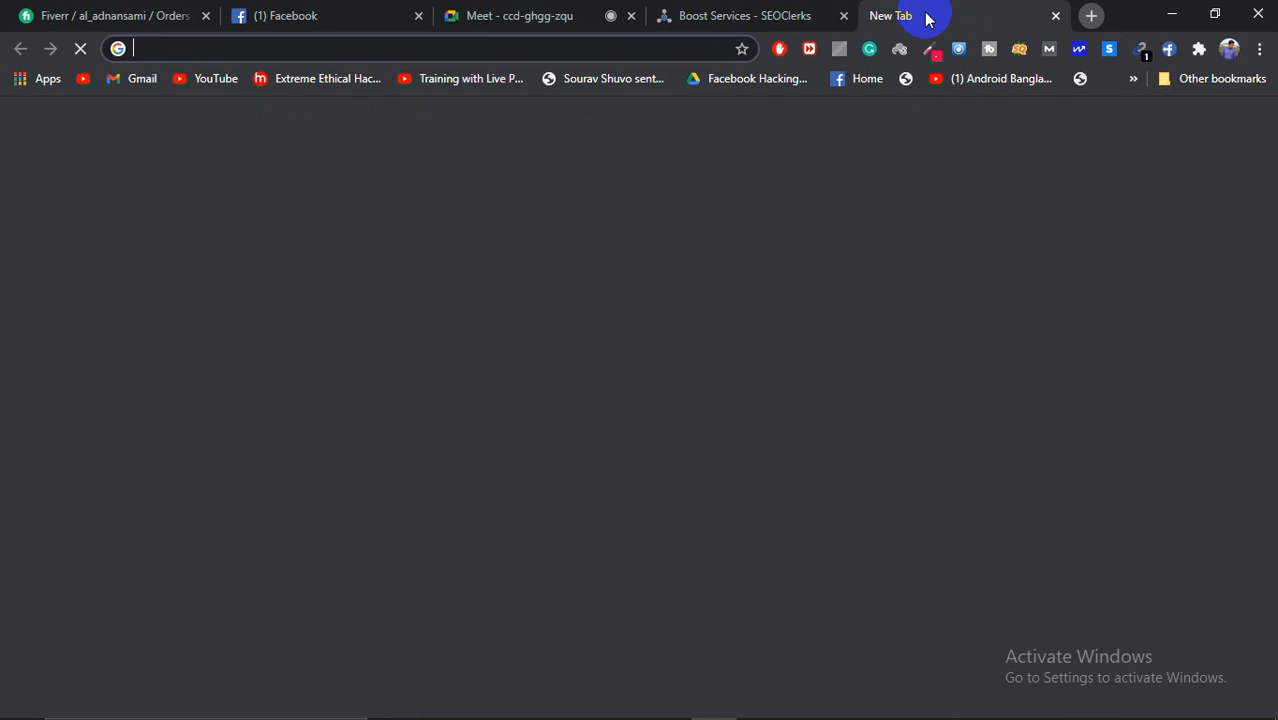
text(faceb)
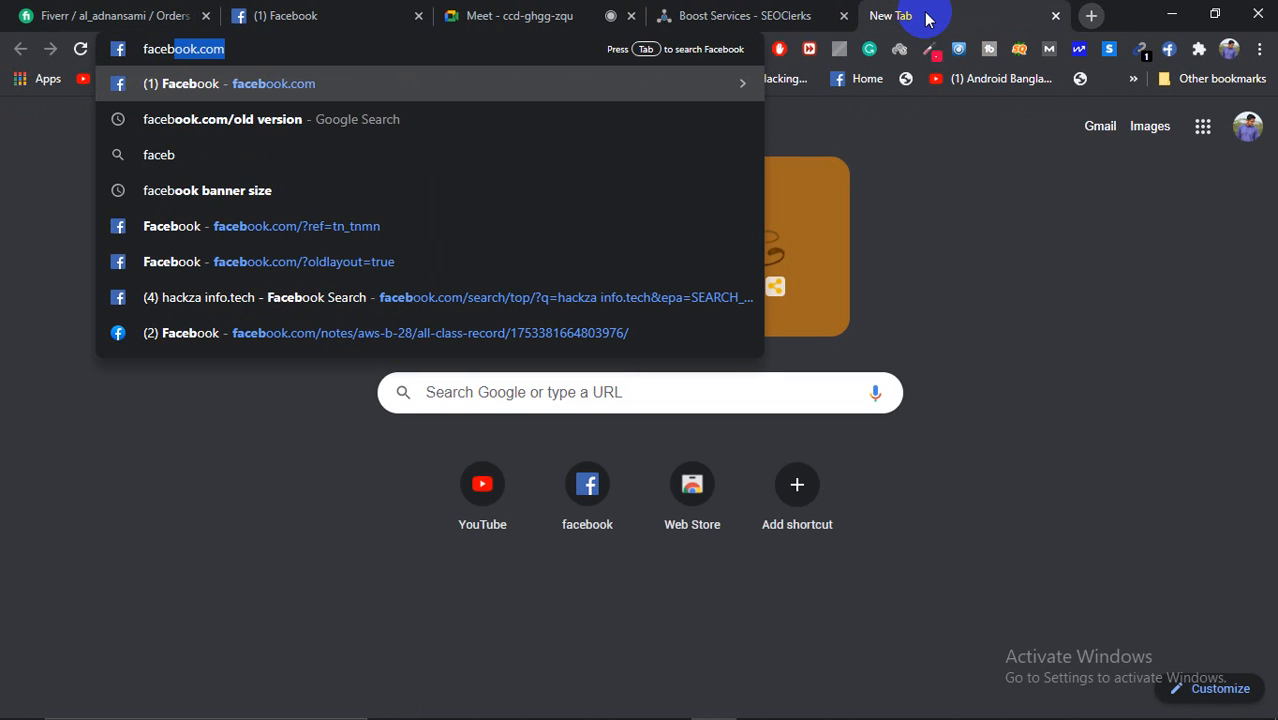
text(bok)
key(BackSpace)
key(BackSpace)
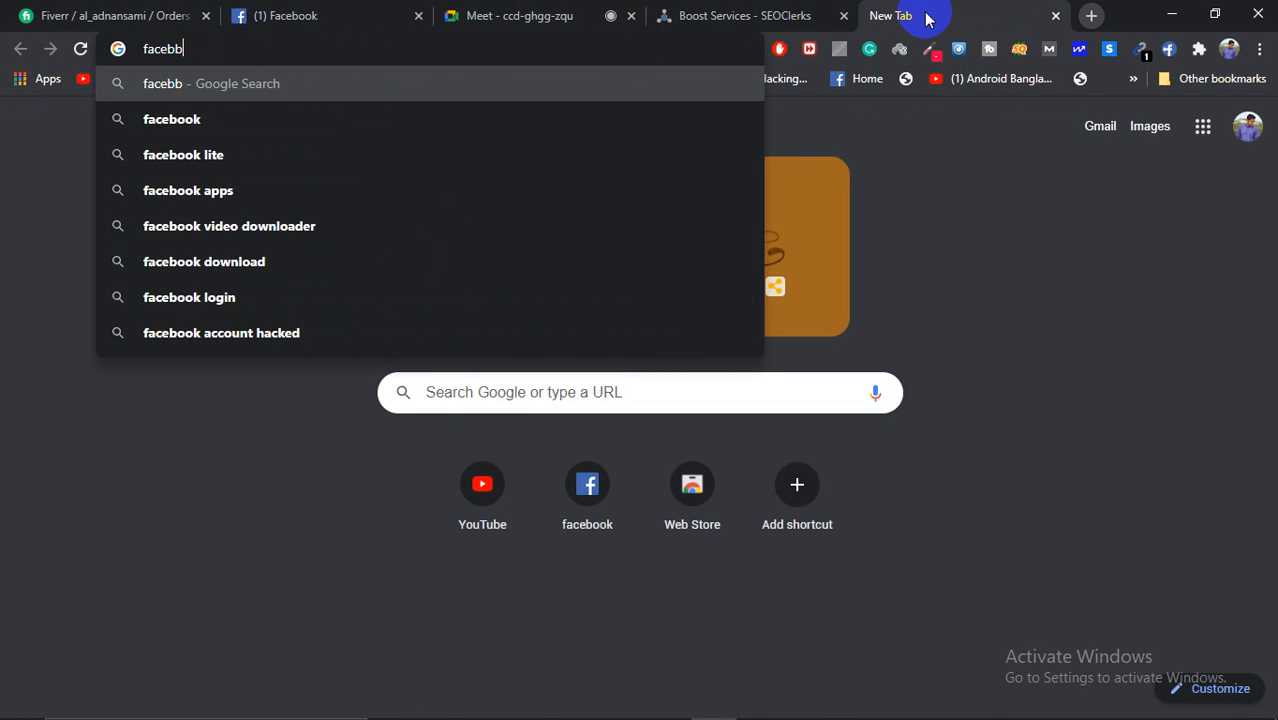
key(BackSpace)
text(ook )
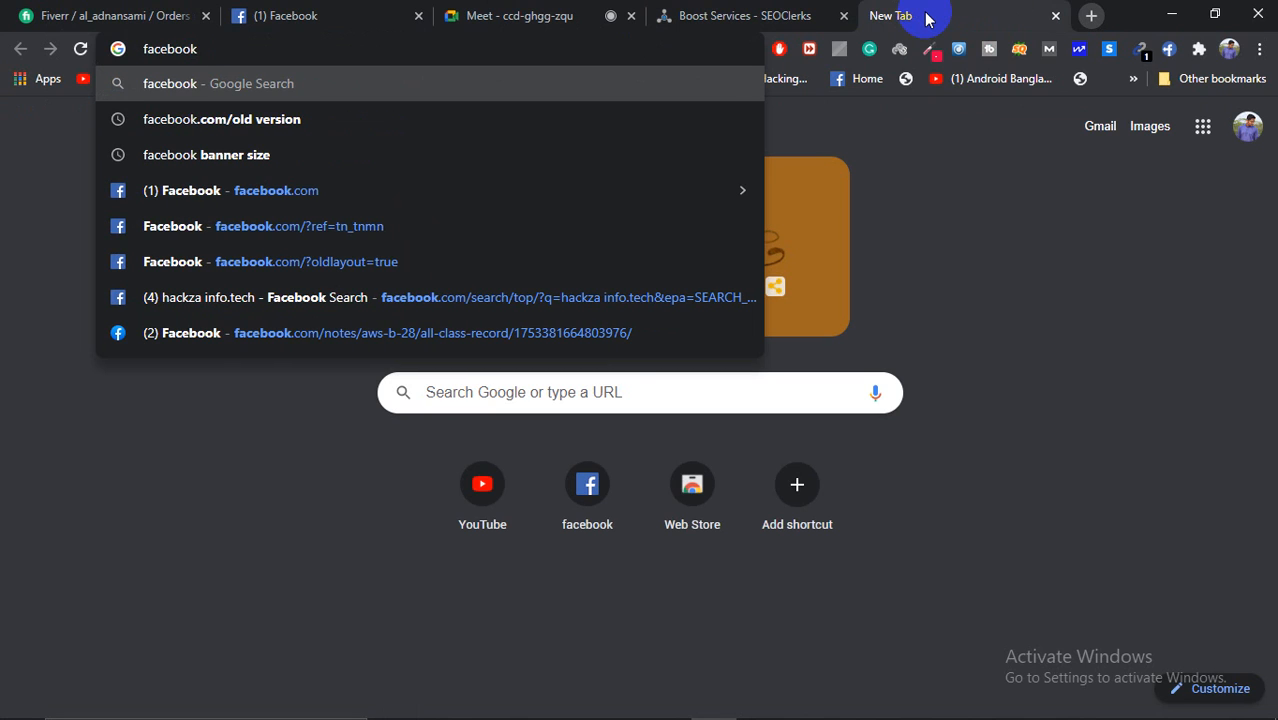
text(b)
key(BackSpace)
key(BackSpace)
text(c)
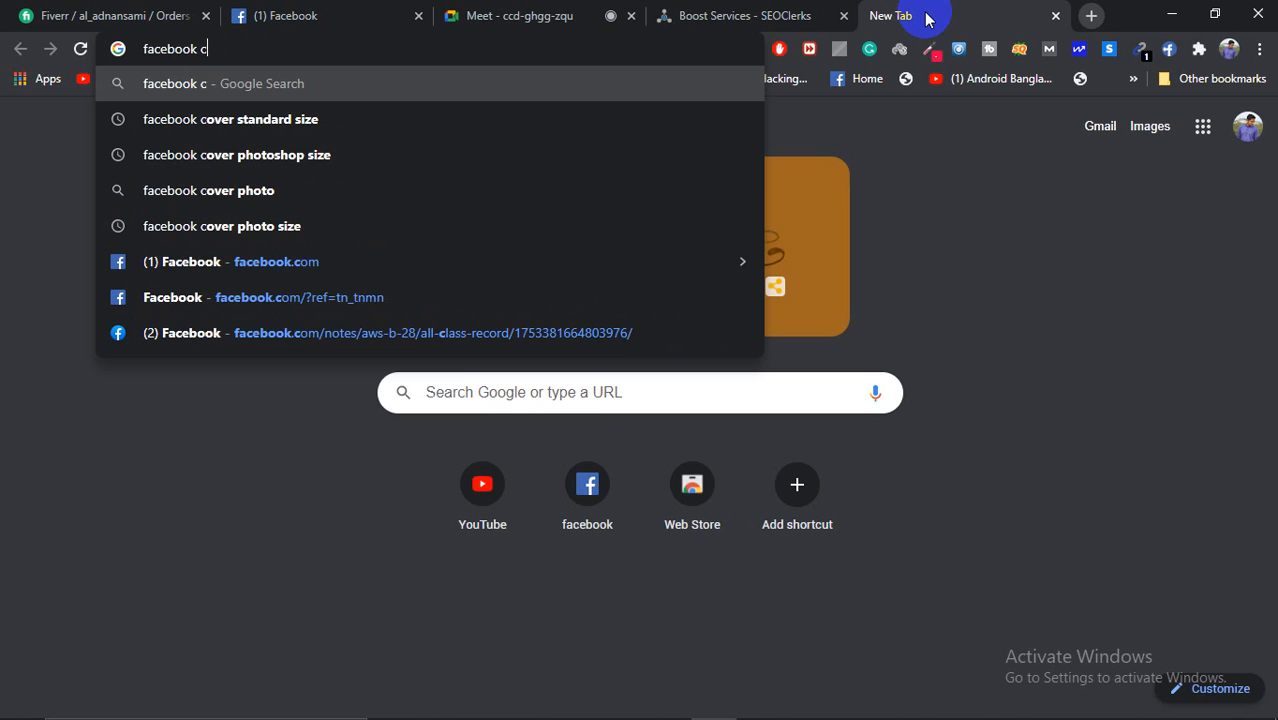
click(600, 16)
click(828, 676)
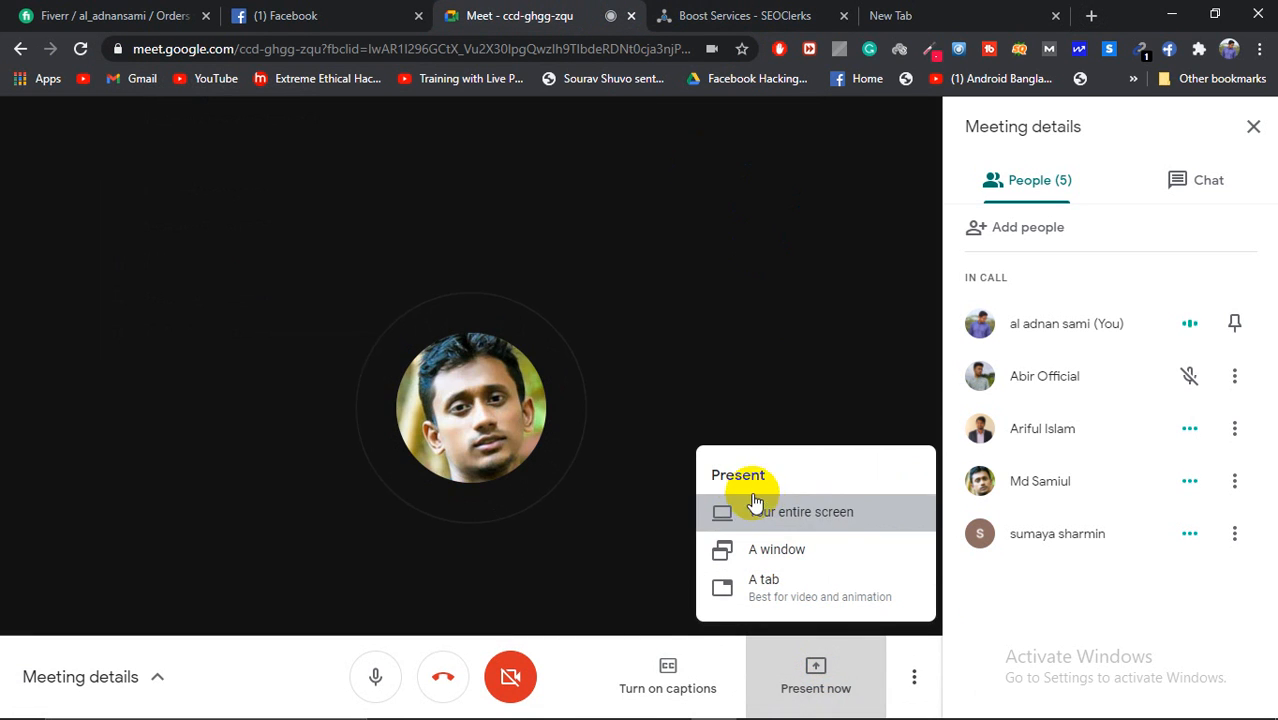
Step: Share the entire screen in the Meet call, hide the sharing notice, and return to the new tab
click(748, 508)
click(600, 340)
click(808, 452)
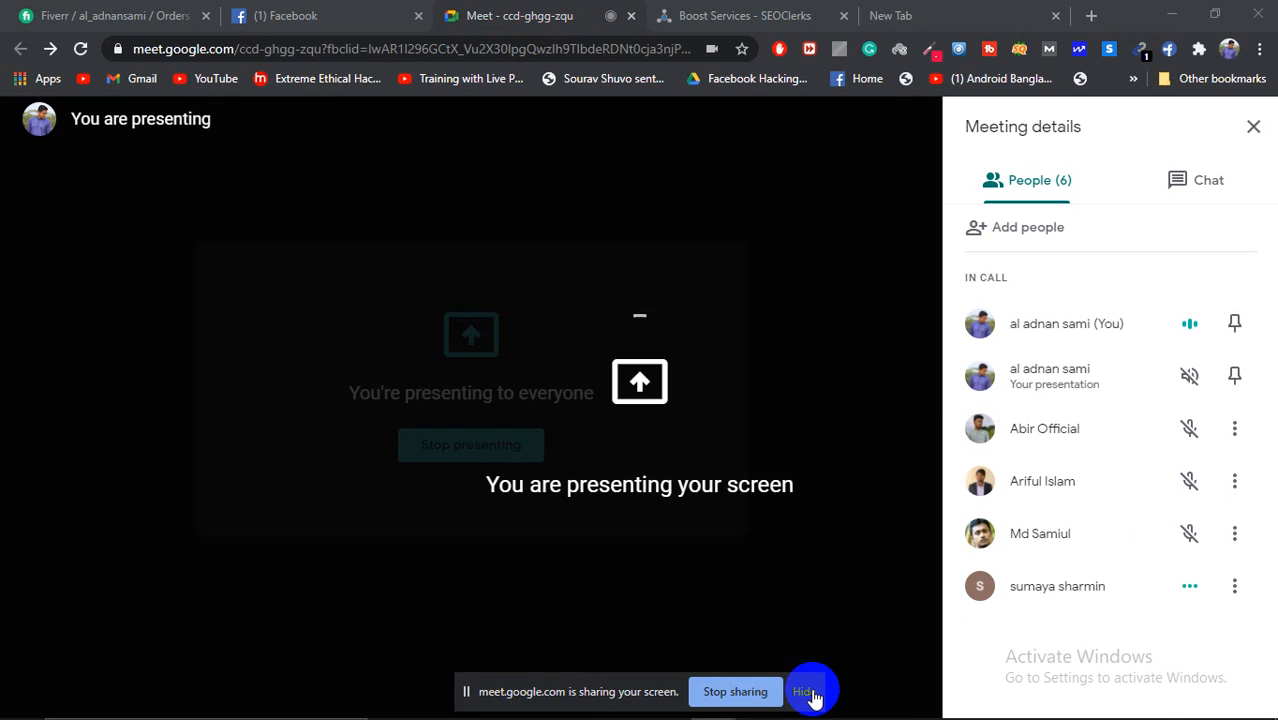
click(806, 691)
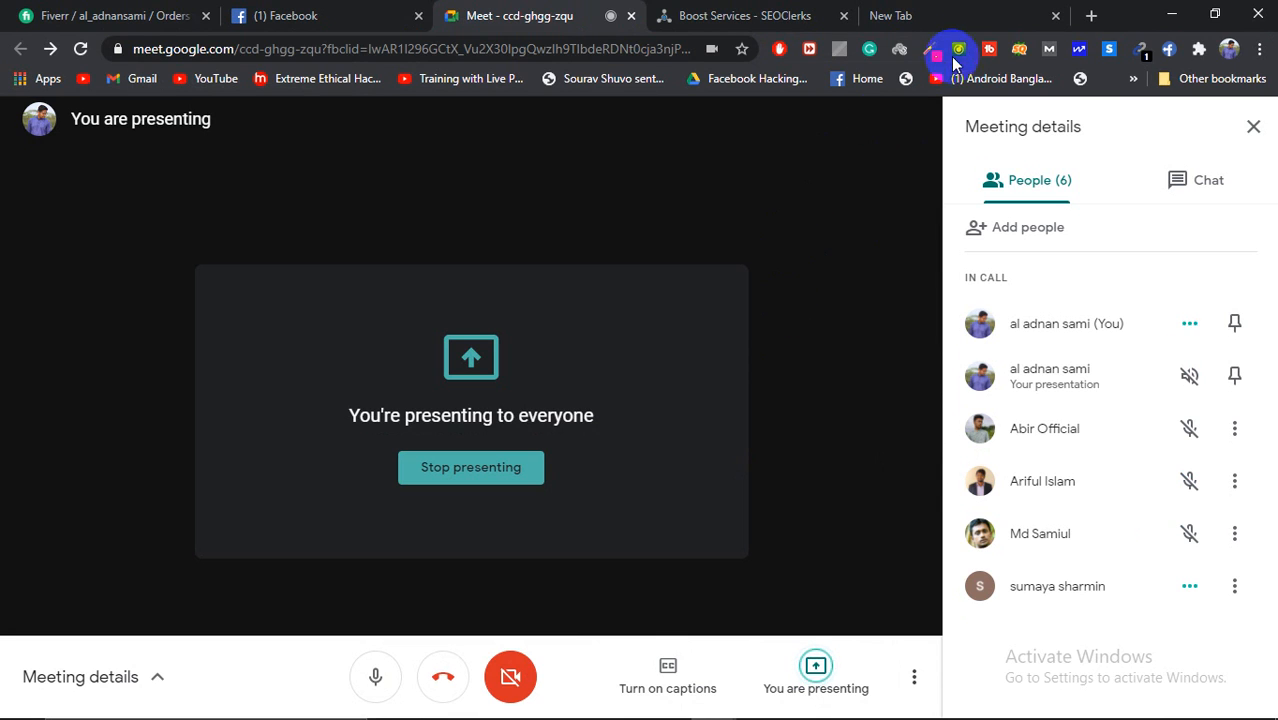
click(936, 9)
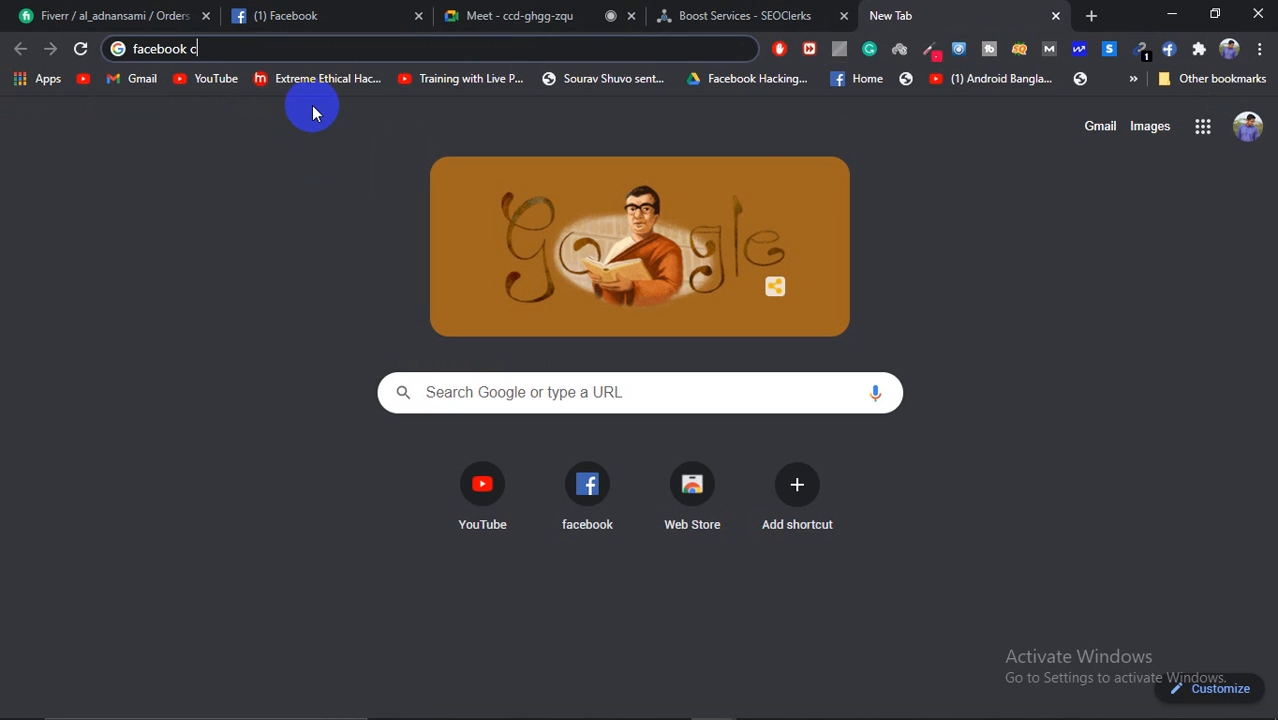
Step: Search Google for 'facebook cover photoshop size'
text(ober)
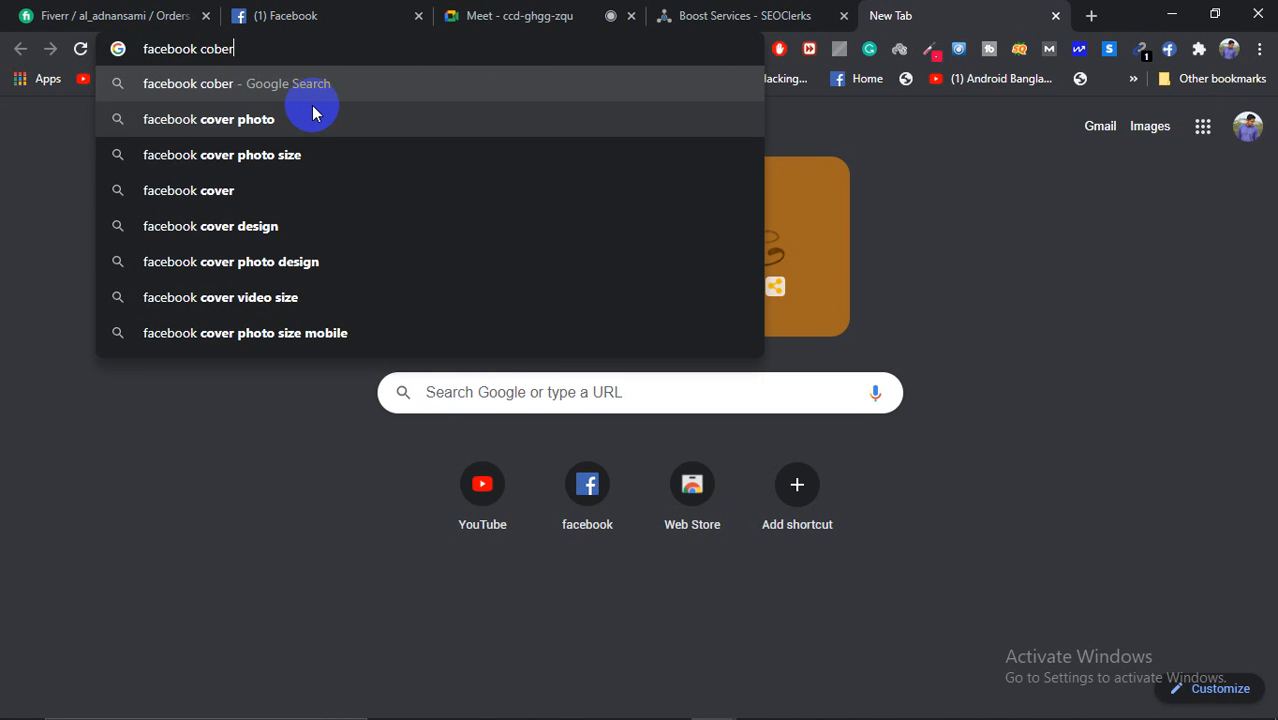
key(BackSpace)
key(BackSpace)
key(BackSpace)
text(ver)
key(Down)
key(Down)
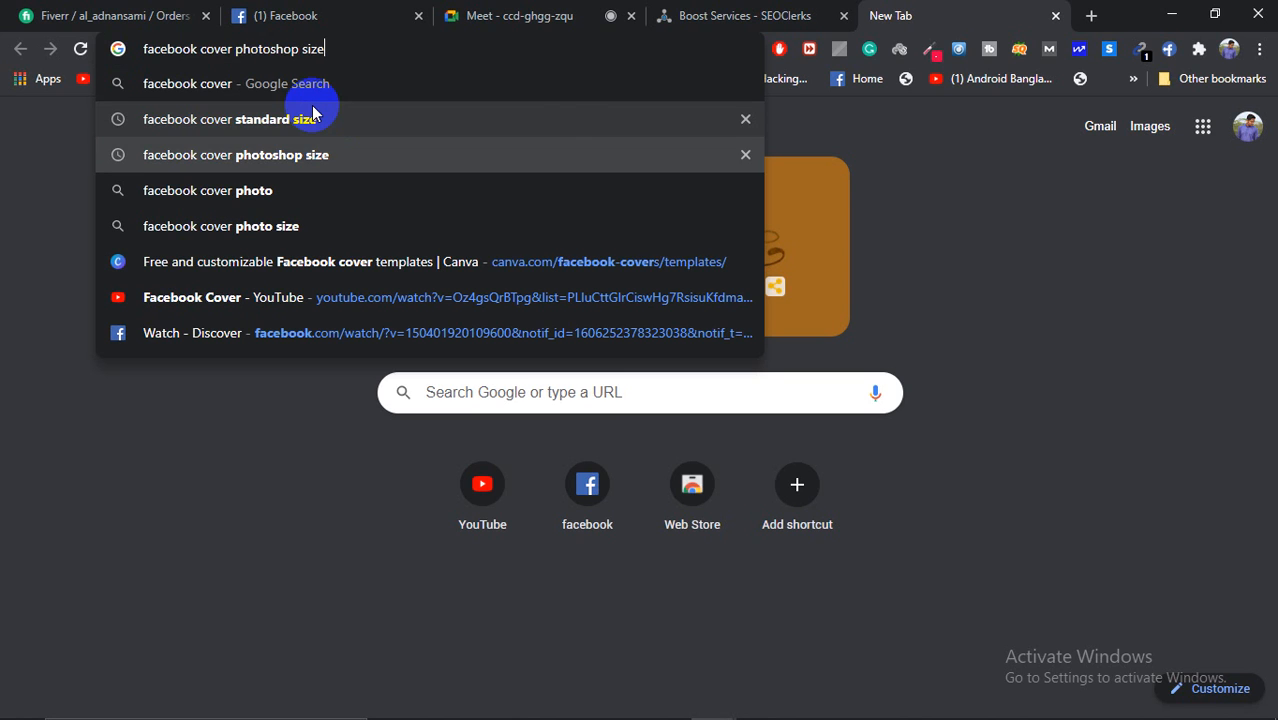
key(Return)
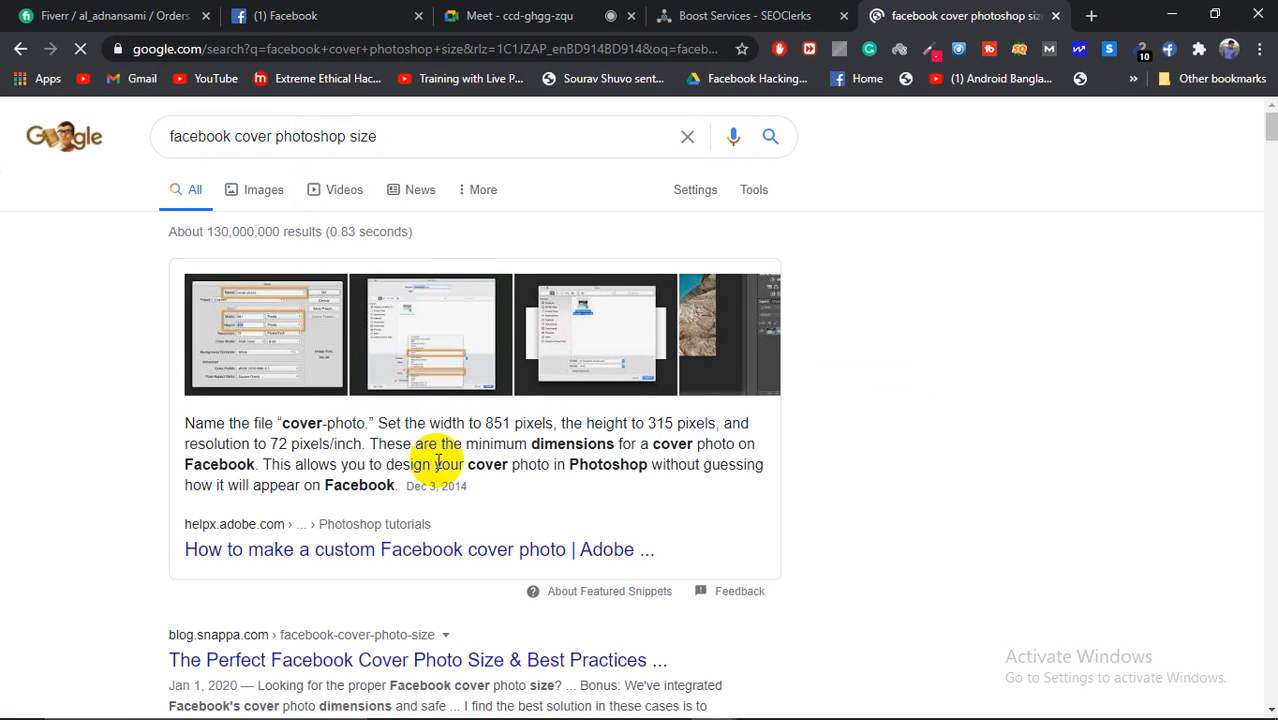
scroll(436, 479, down, 2)
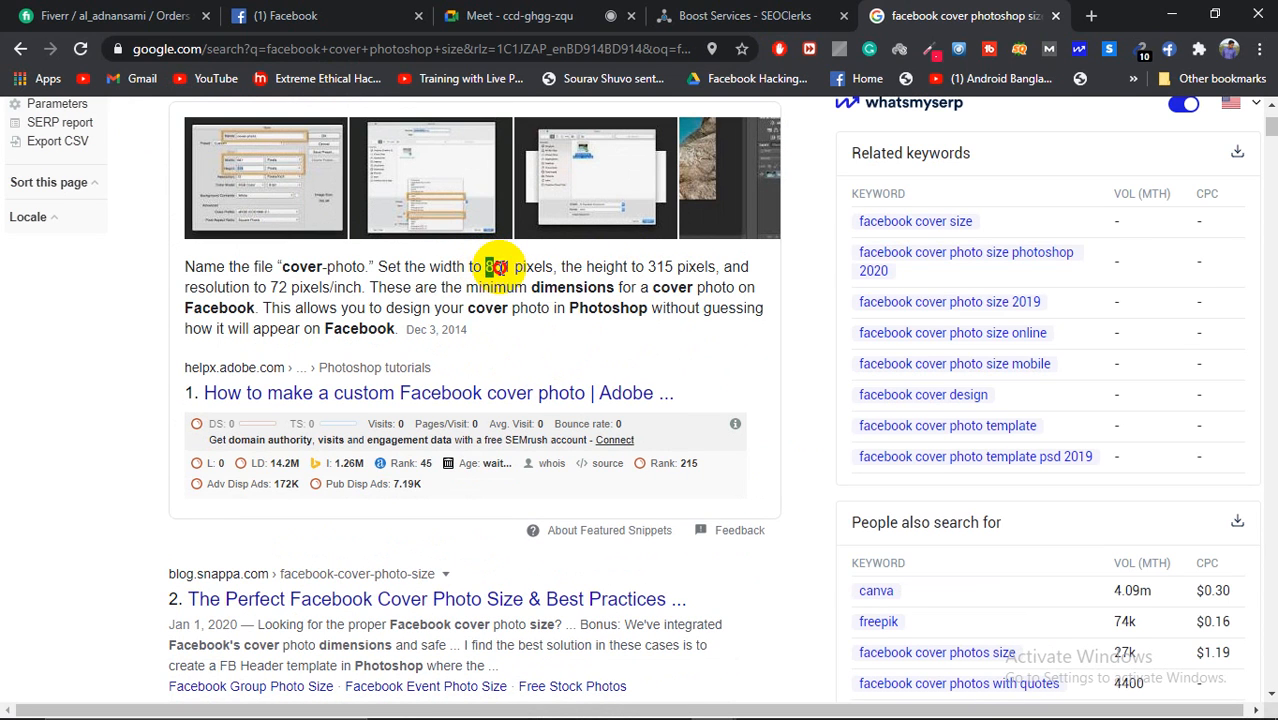
Step: Highlight the cover dimensions 851 × 315 pixels at 72 pixels/inch in the result
drag(497, 266, 509, 266)
drag(648, 266, 675, 266)
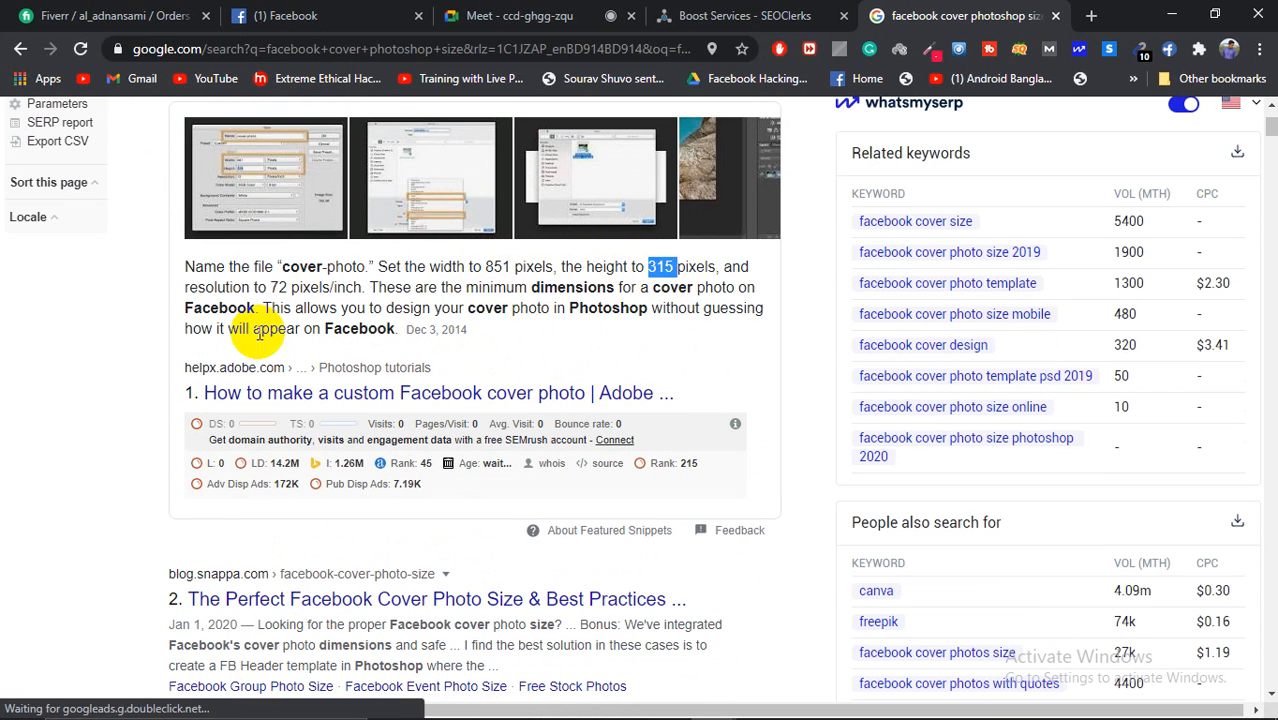
drag(267, 287, 300, 288)
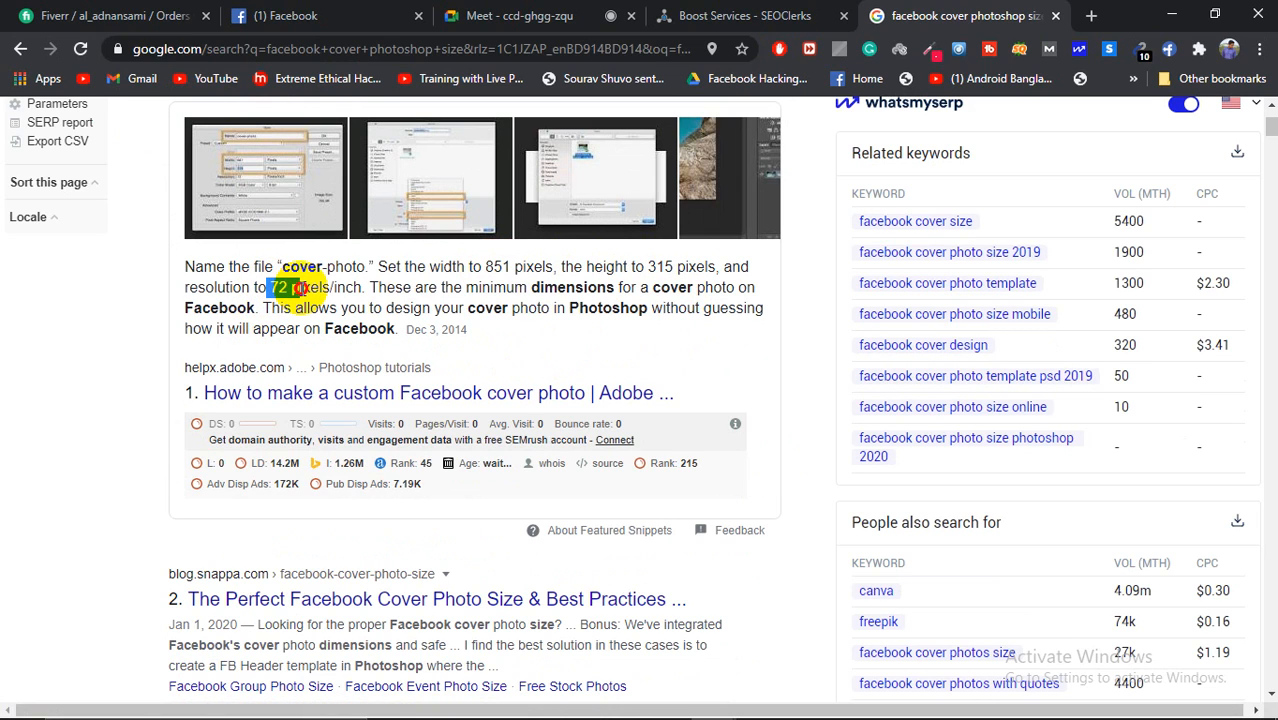
click(380, 287)
drag(507, 280, 371, 286)
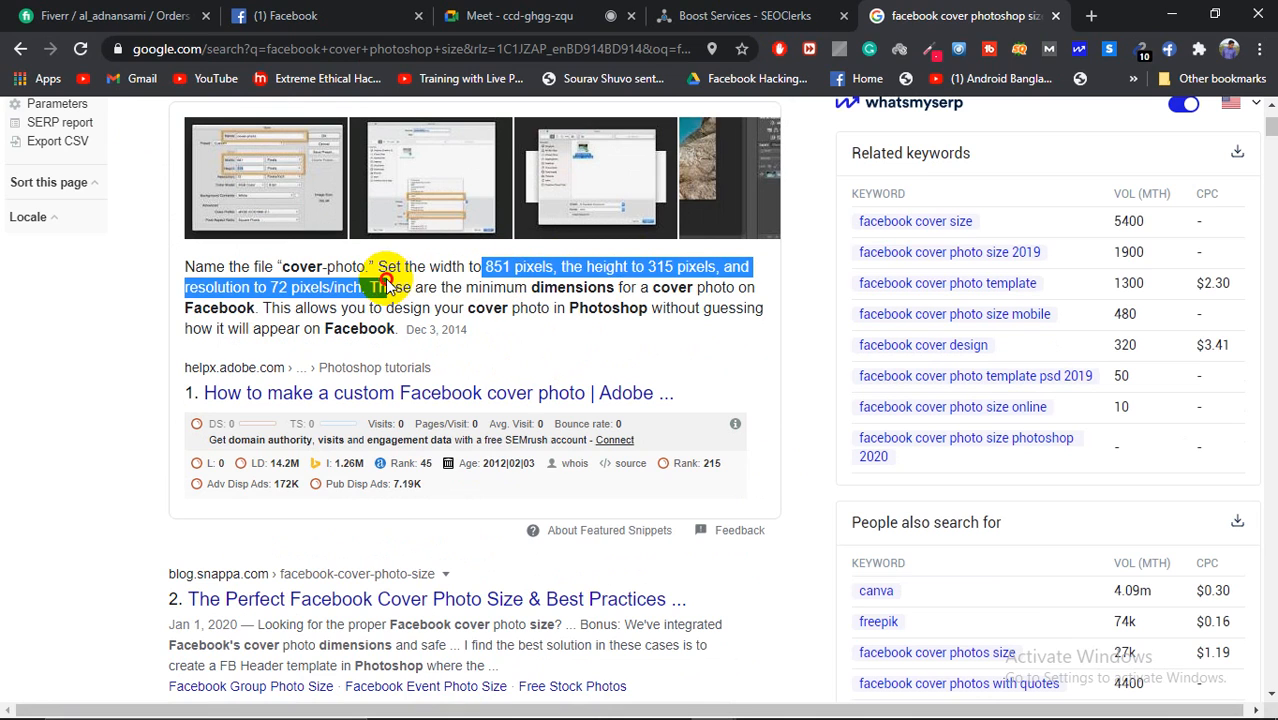
click(853, 697)
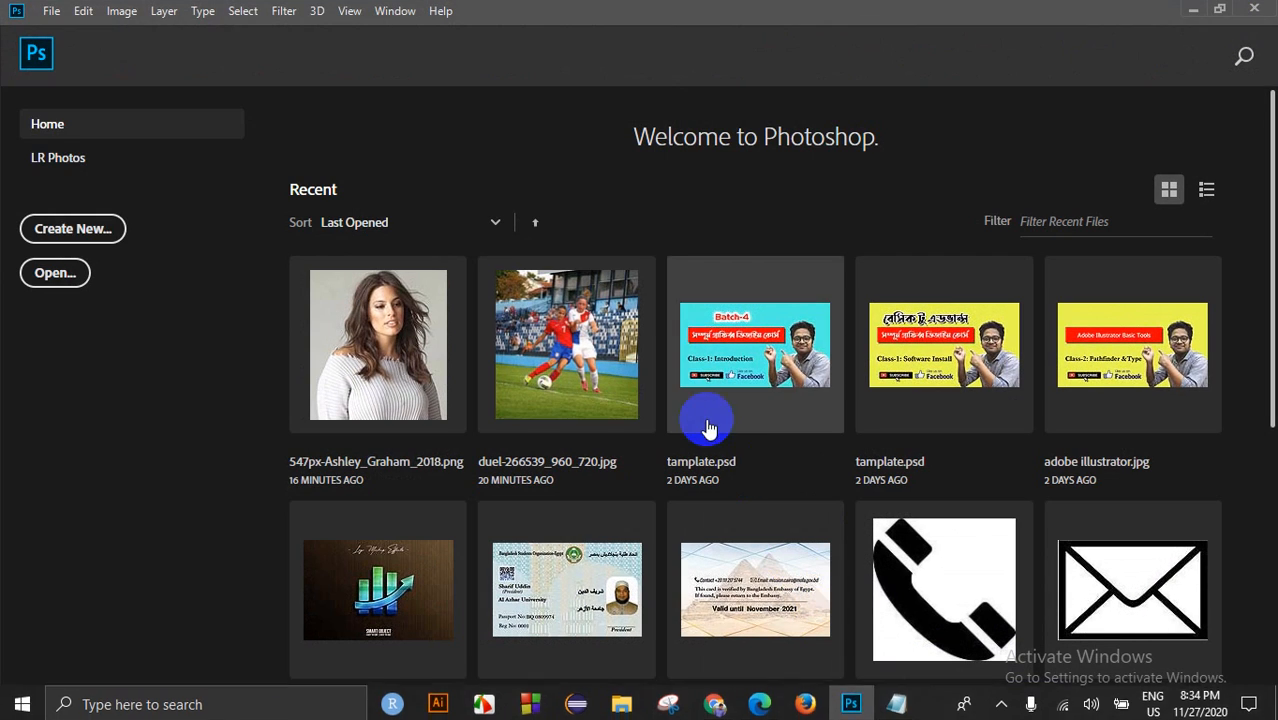
Step: Create a new white document 851 × 315 pixels at 72 pixels/inch
click(49, 12)
click(70, 31)
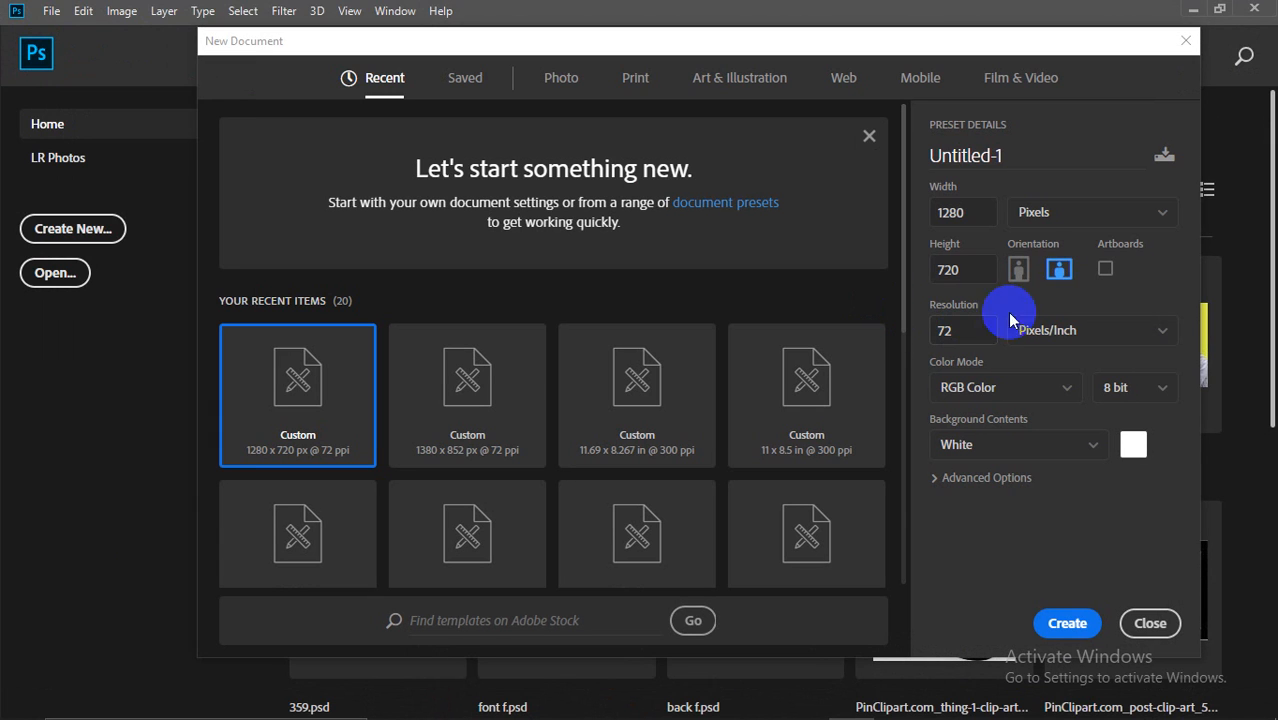
drag(987, 206, 868, 208)
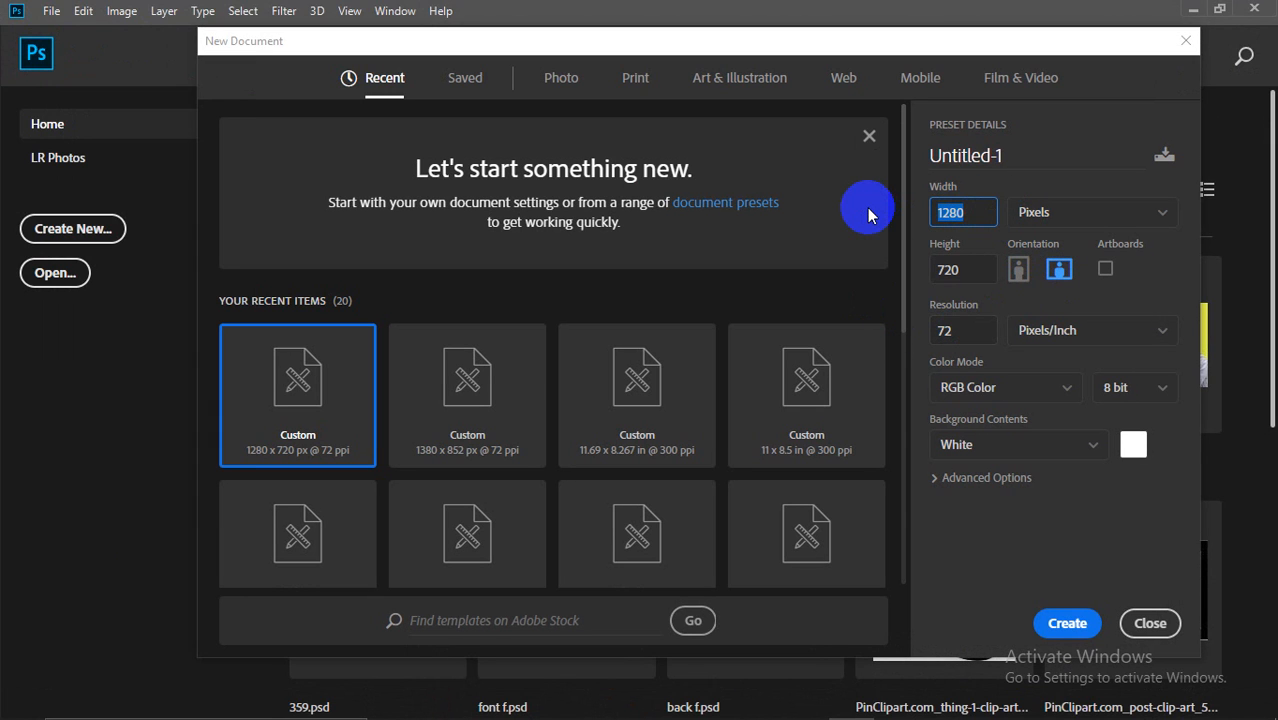
drag(988, 270, 912, 277)
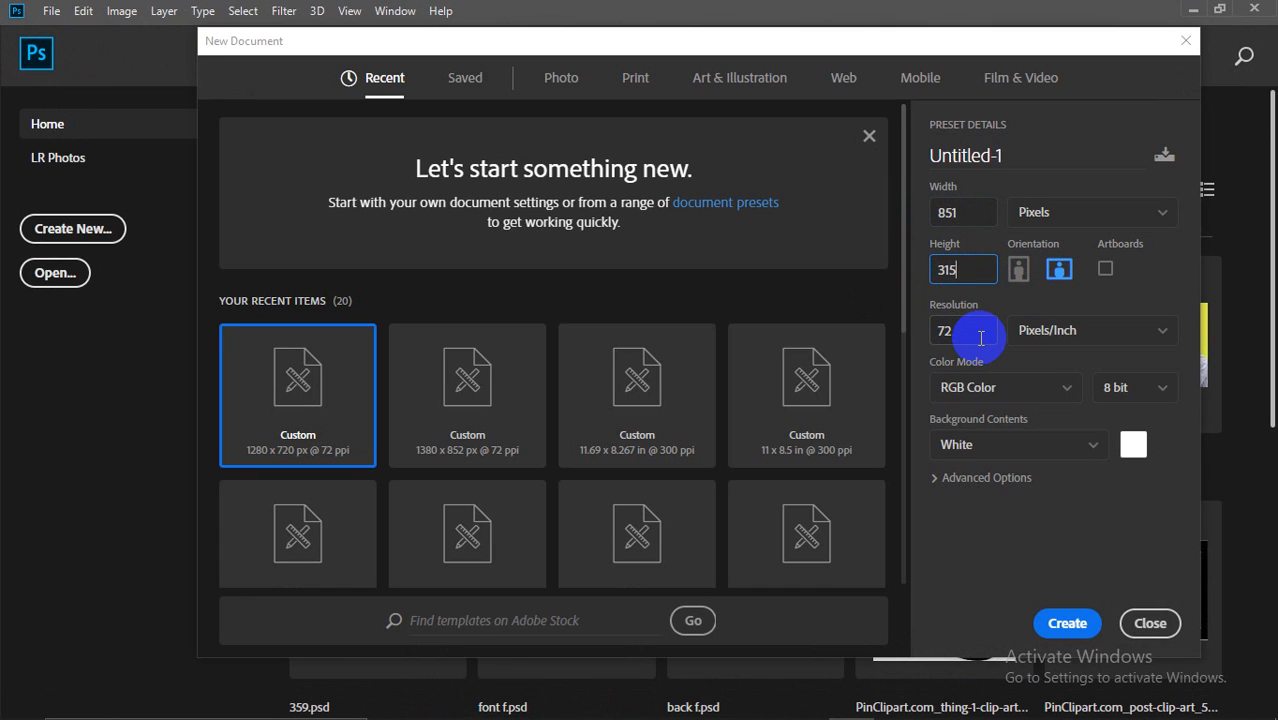
scroll(740, 440, down, 3)
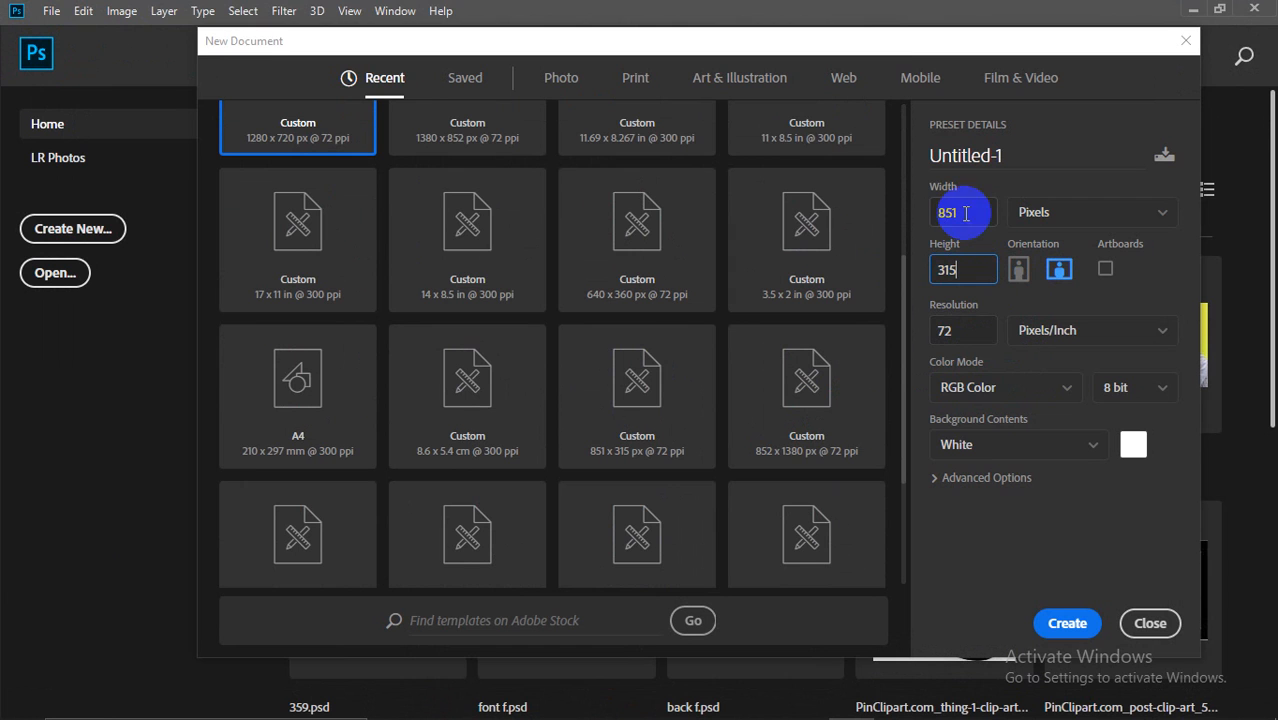
drag(878, 46, 826, 24)
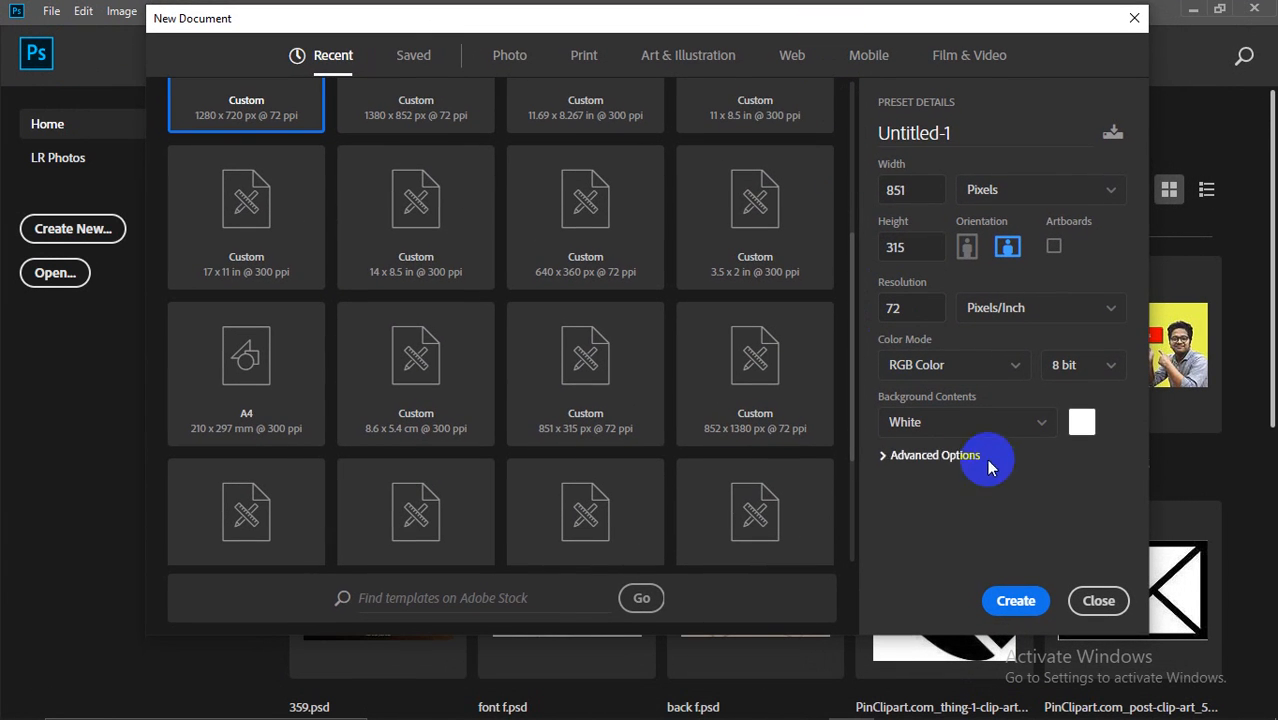
click(1018, 603)
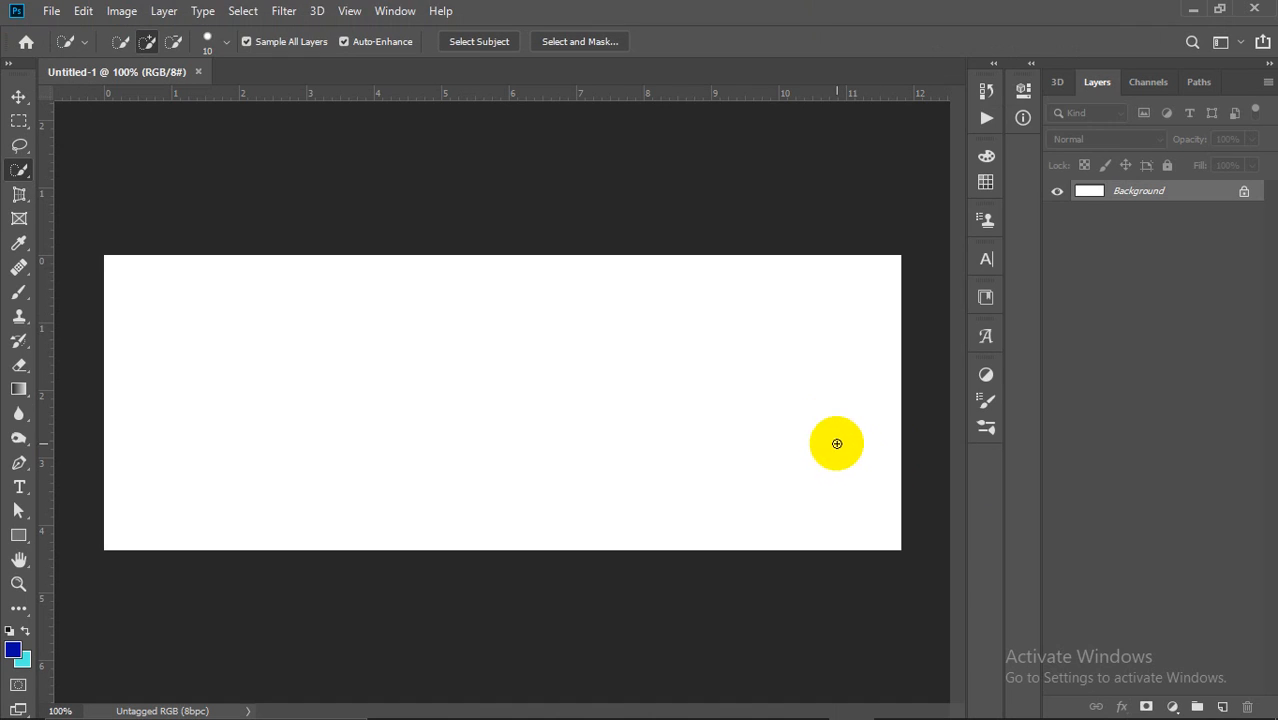
Step: Add a new empty Layer 1 for the first panel
scroll(618, 413, down, 1)
scroll(614, 409, up, 1)
scroll(614, 407, down, 1)
scroll(520, 393, up, 1)
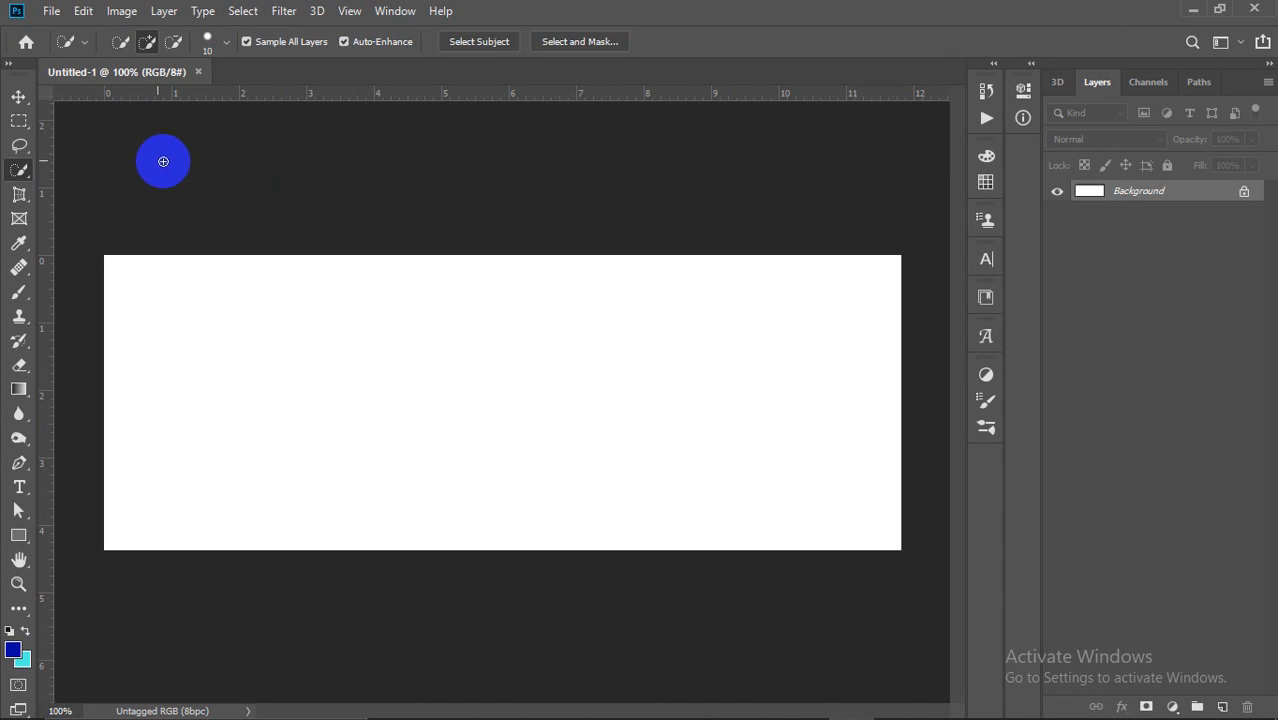
click(19, 121)
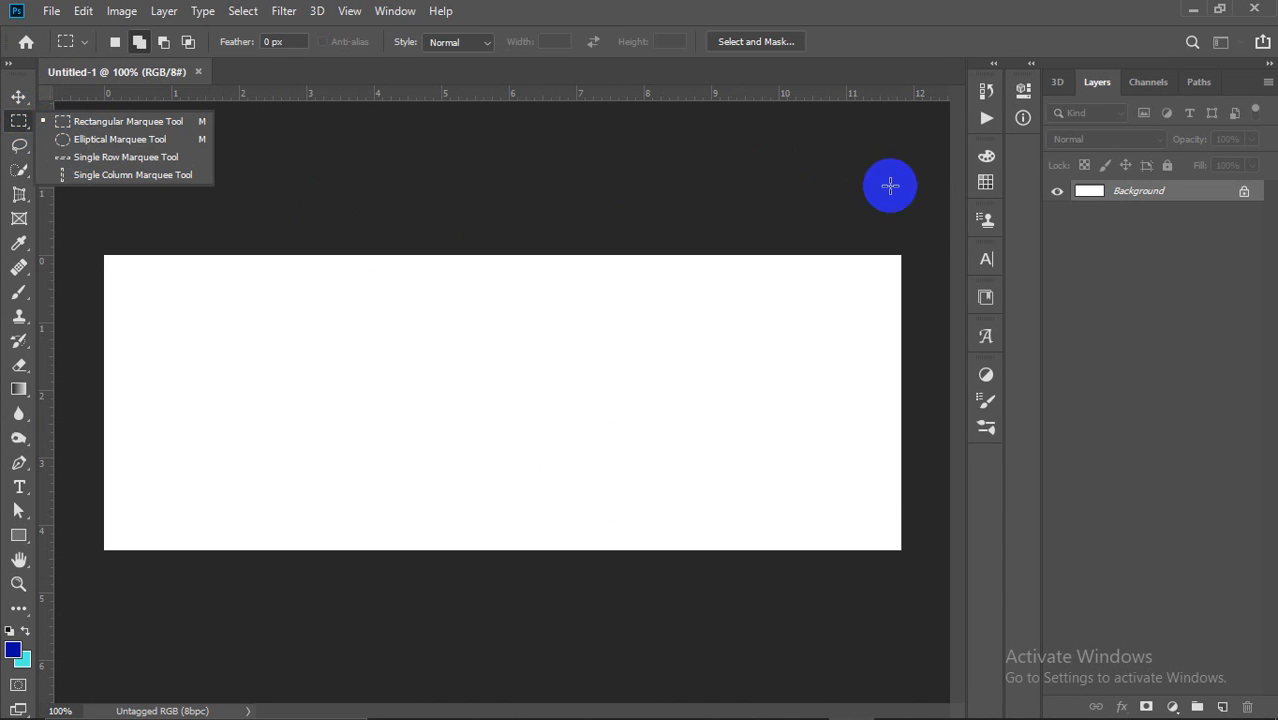
click(1222, 706)
click(1222, 706)
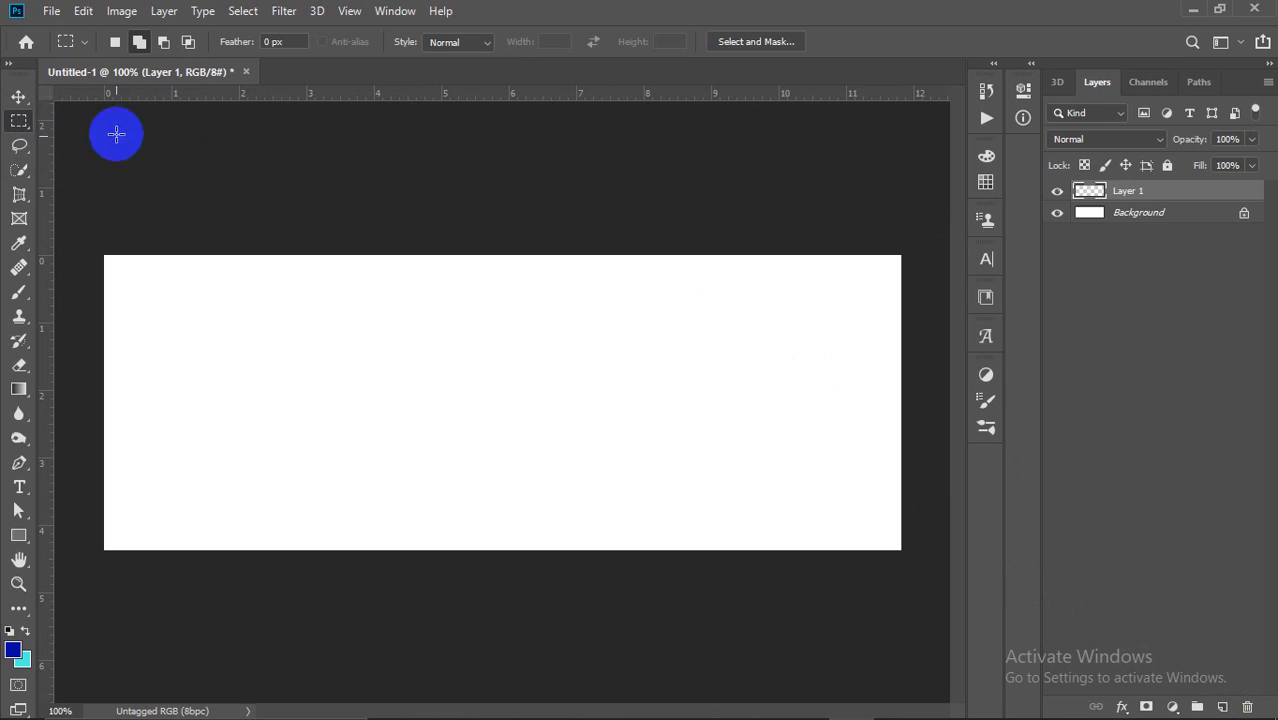
Step: With the Polygonal Lasso, select a slanted parallelogram over the banner's left part
click(19, 145)
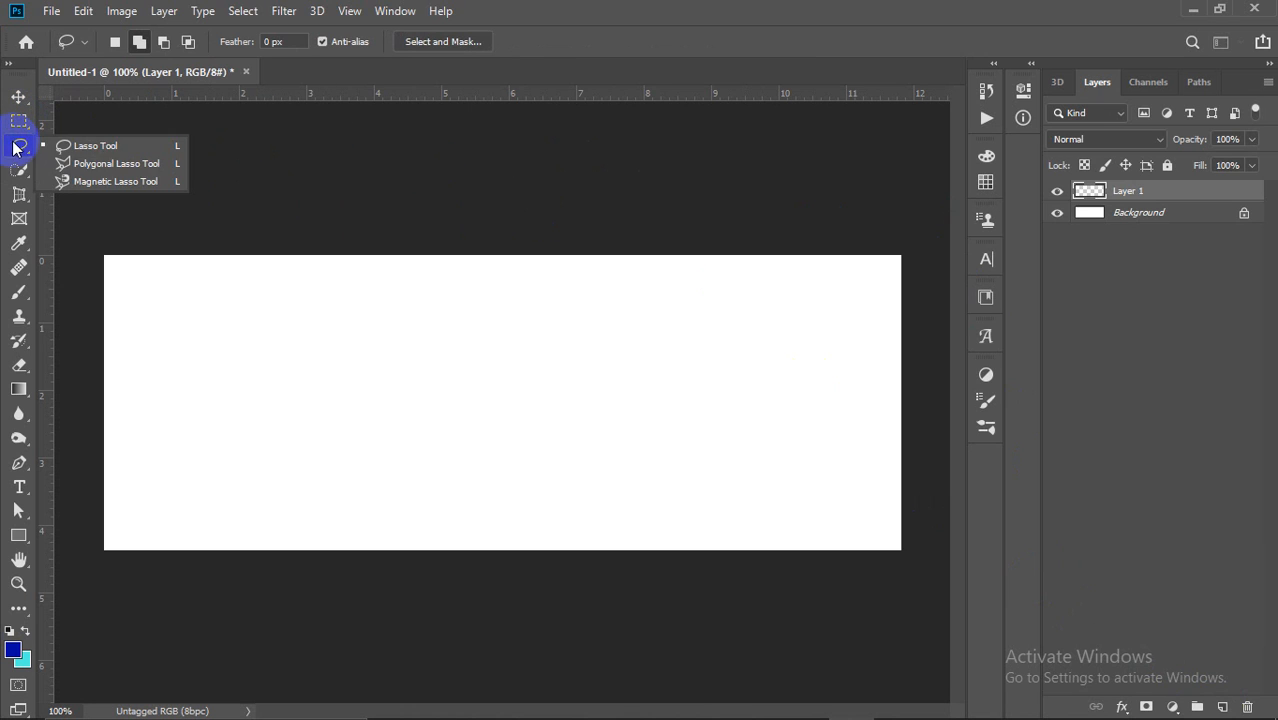
click(84, 164)
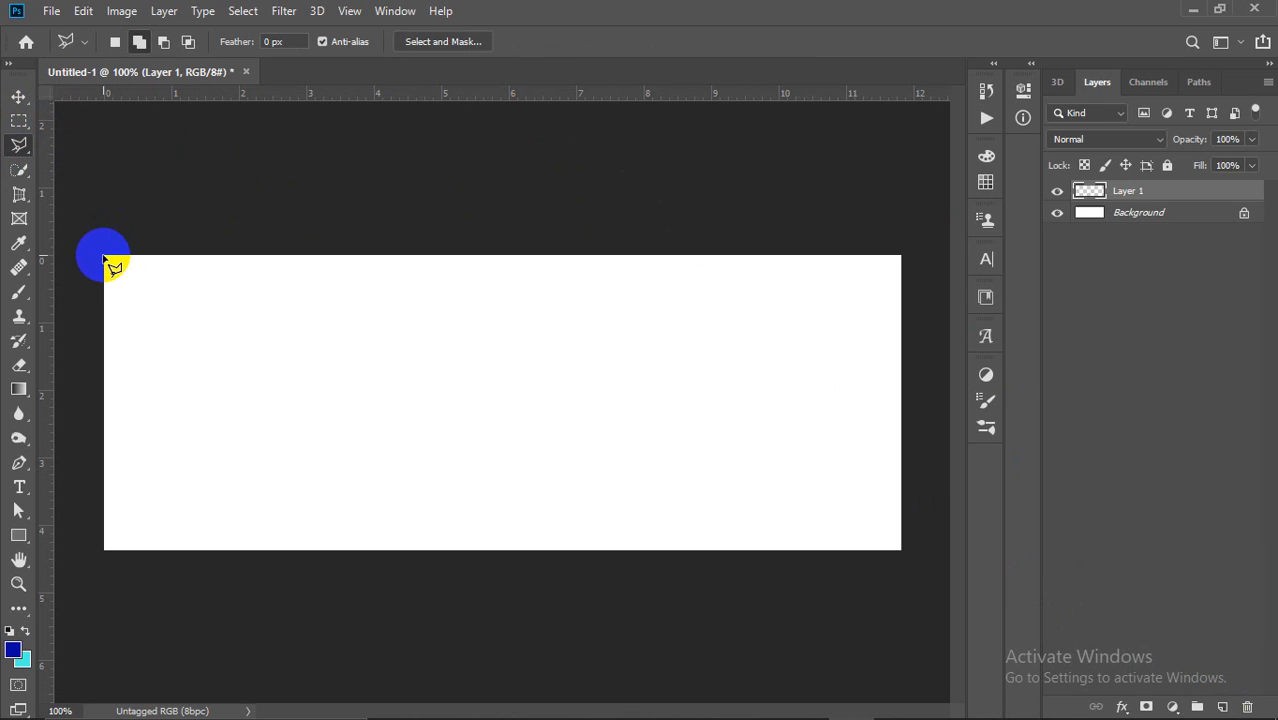
click(103, 256)
click(619, 257)
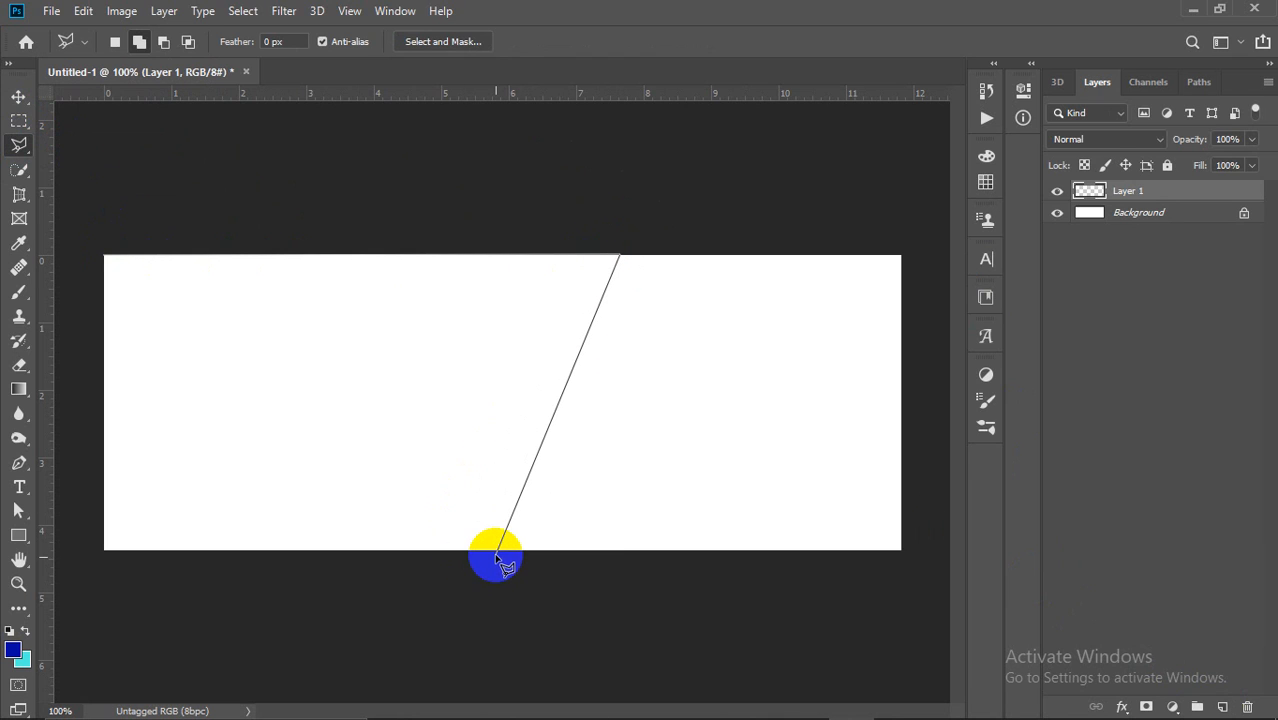
click(482, 550)
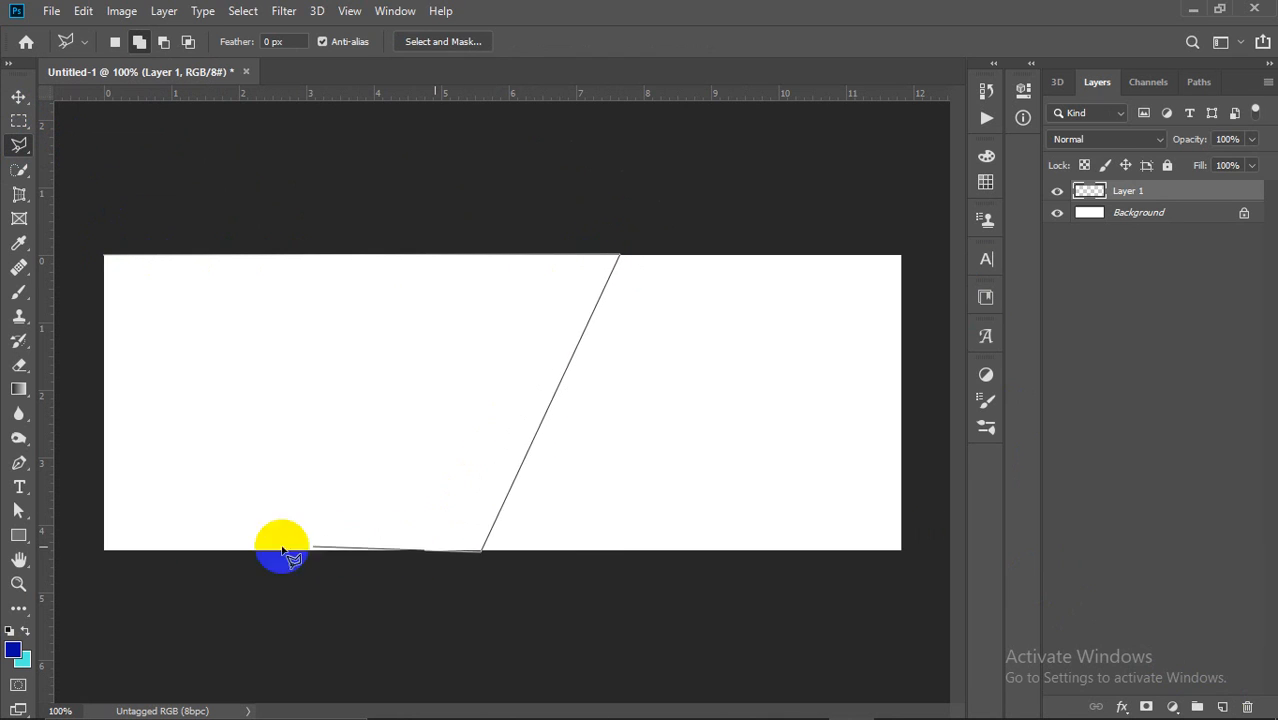
click(103, 551)
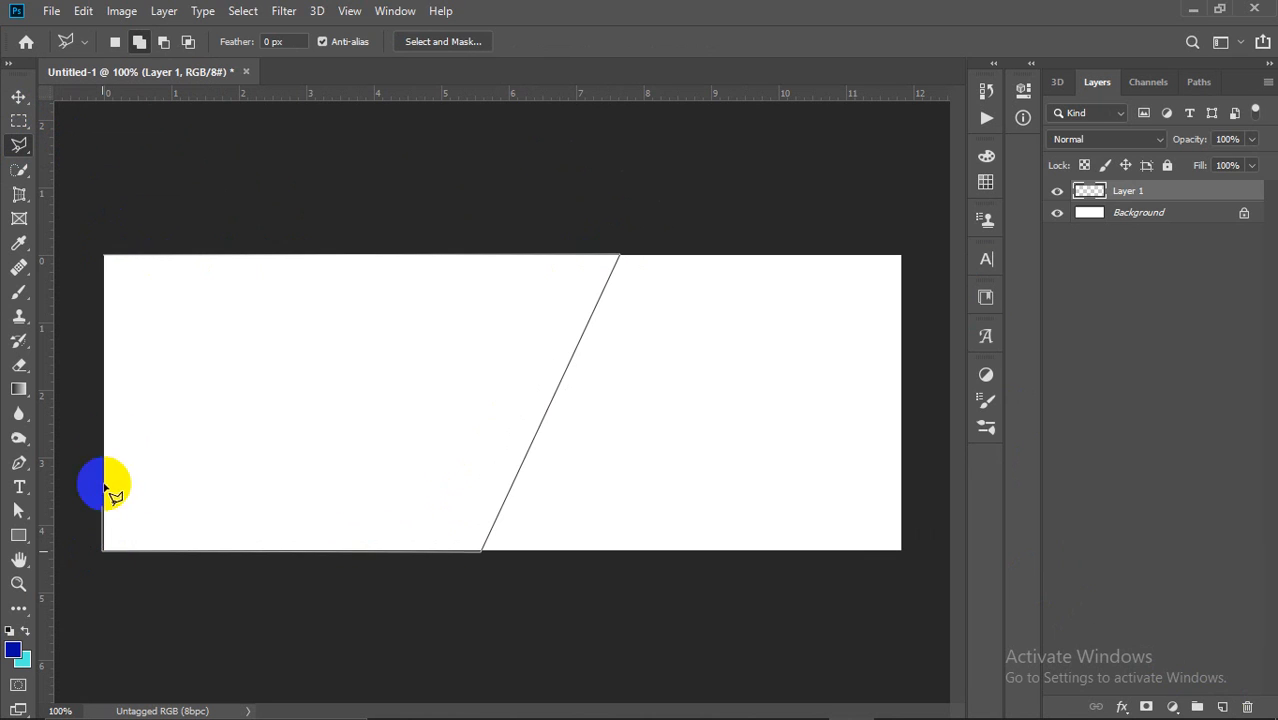
click(103, 256)
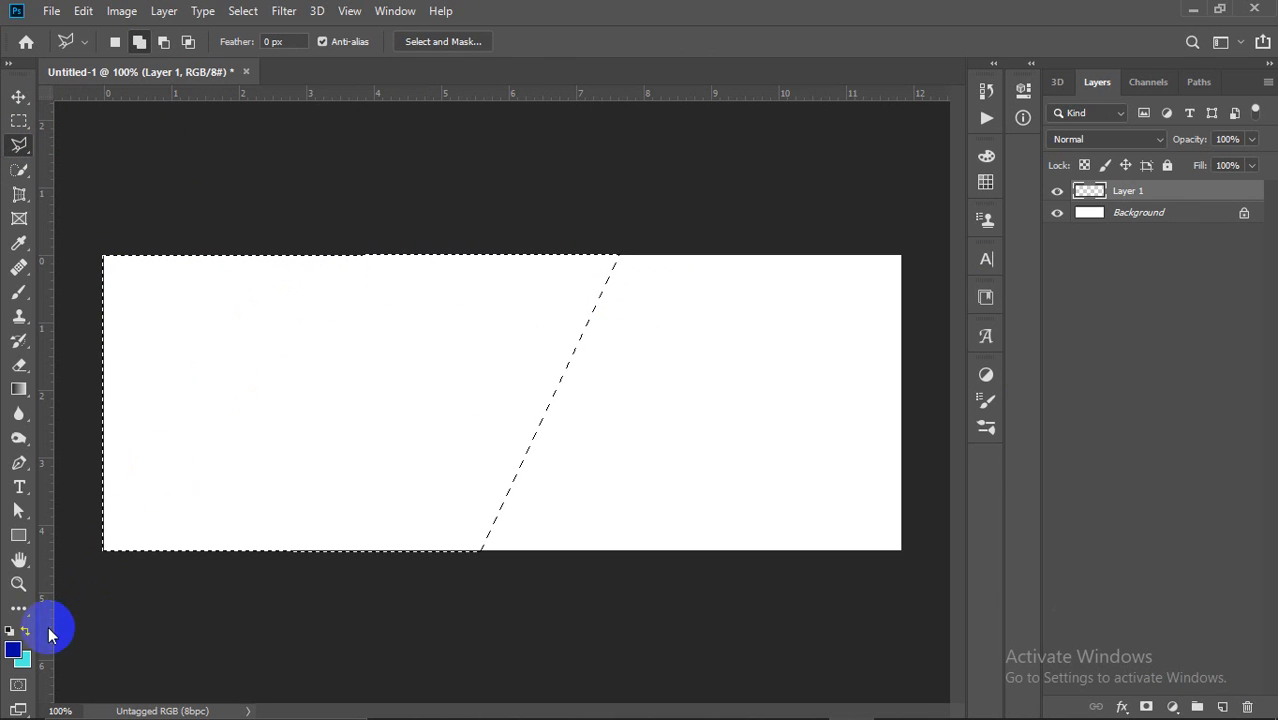
click(13, 651)
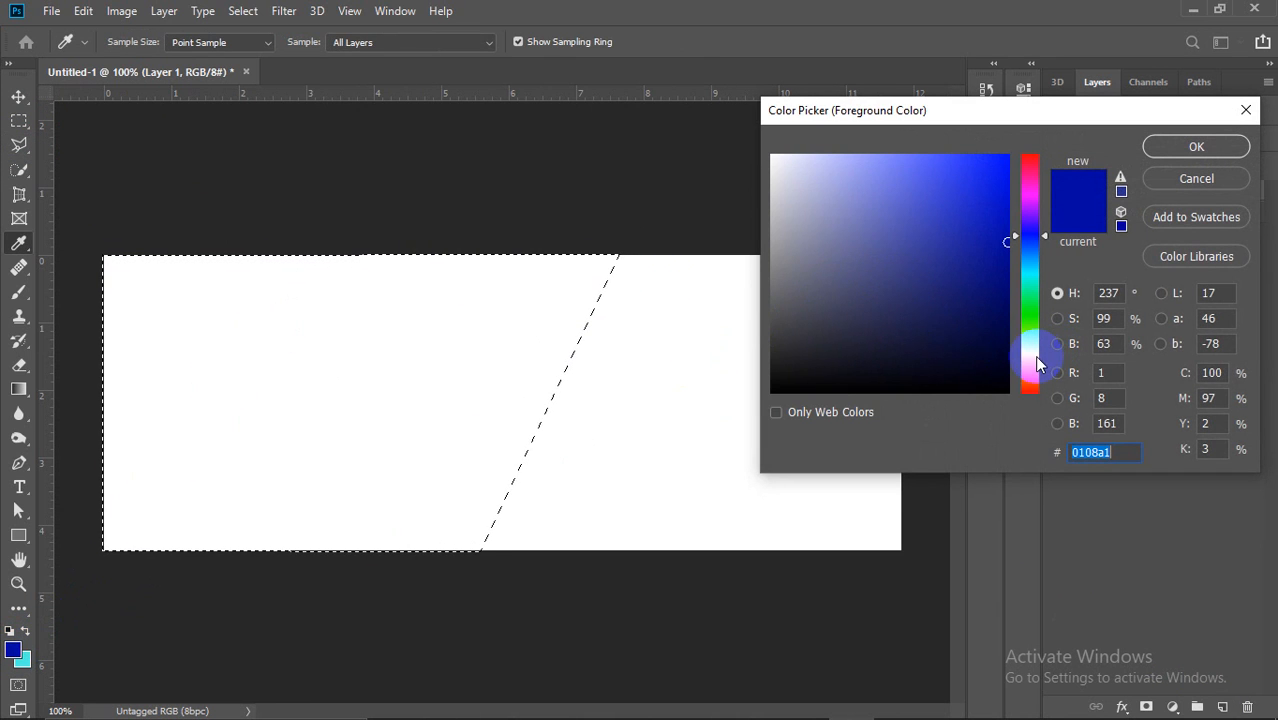
Step: Fill the left parallelogram with yellow #ffea00 and deselect
click(1030, 357)
drag(990, 217, 1133, 145)
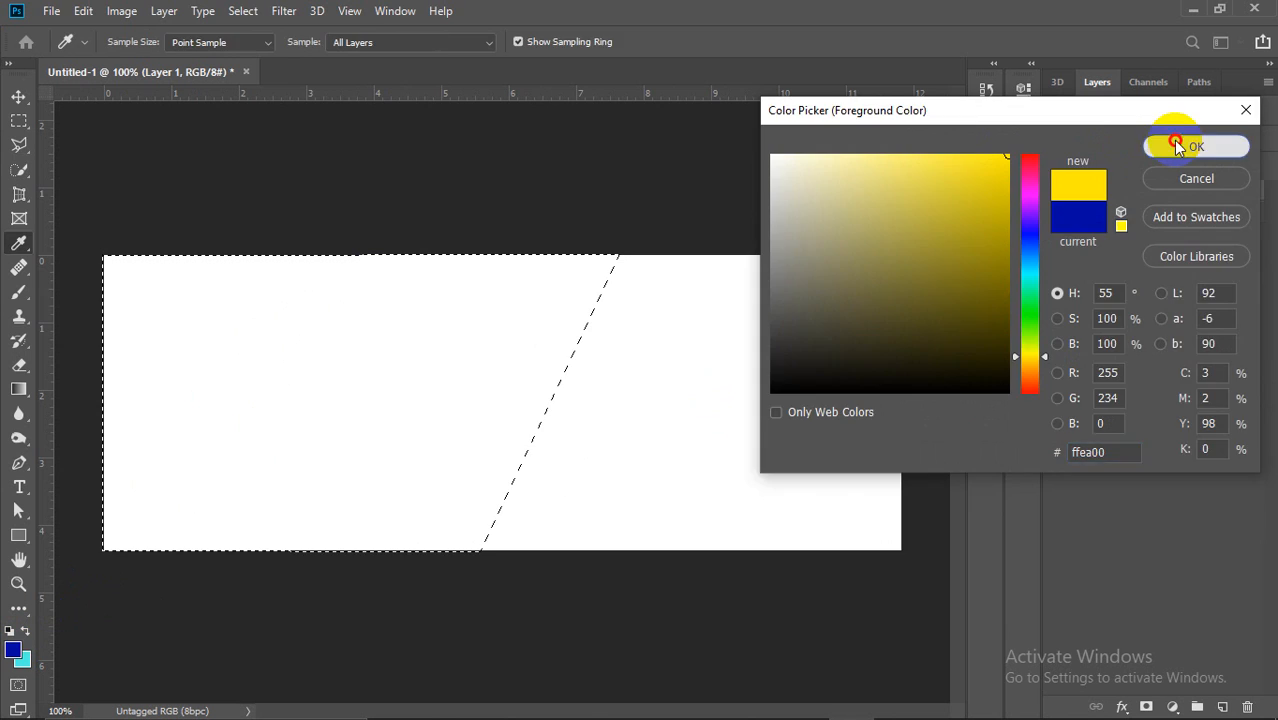
click(1178, 145)
key(alt+BackSpace)
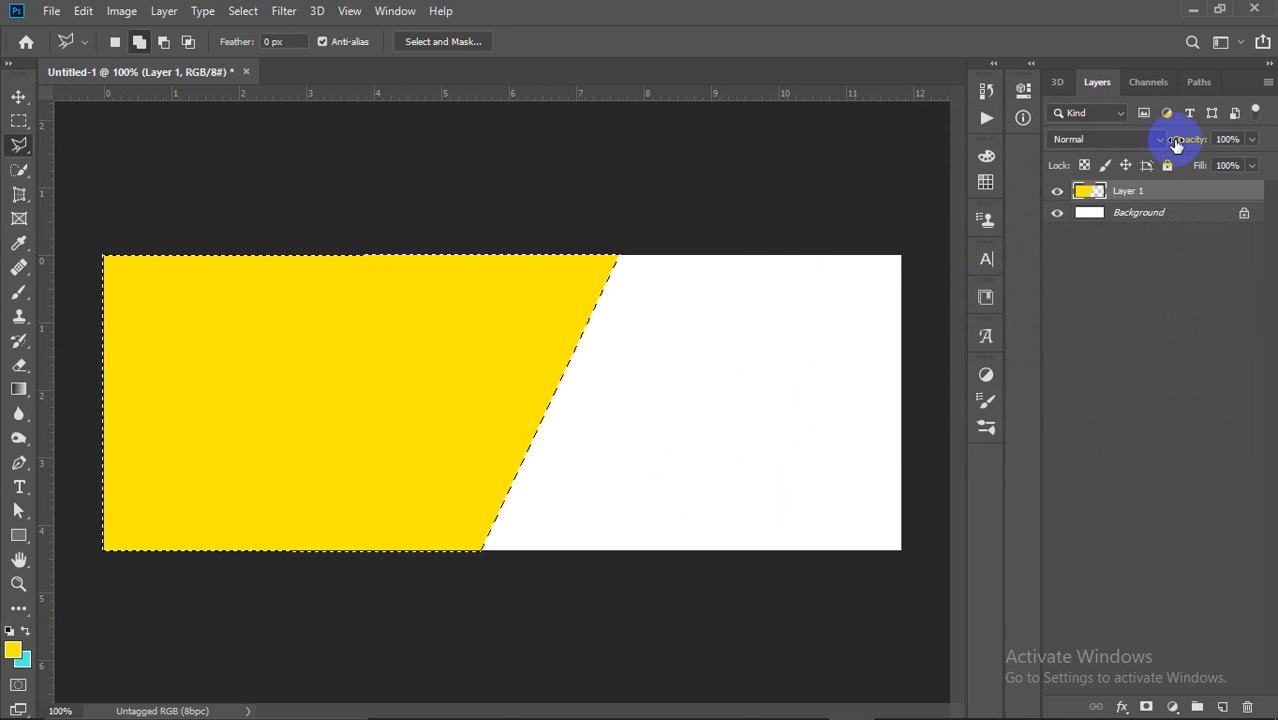
key(ctrl+d)
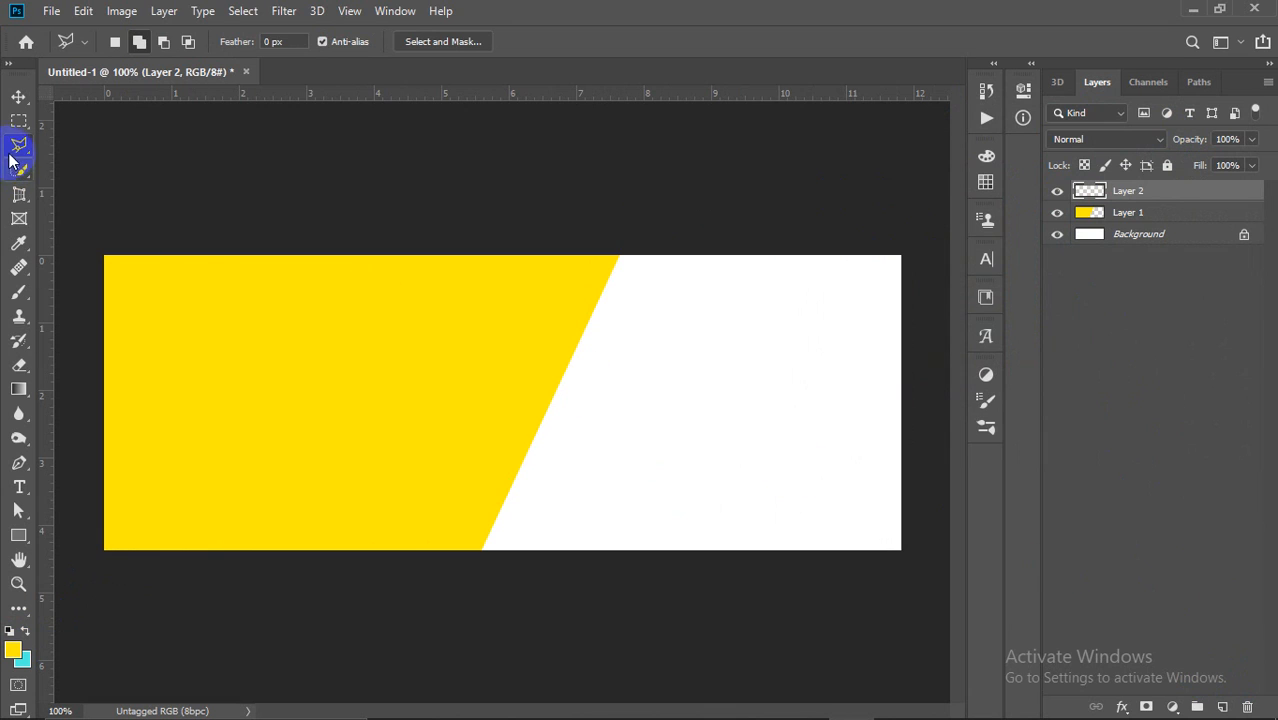
Step: Polygonal-lasso the right-hand area, fill it with cyan, and deselect
click(622, 262)
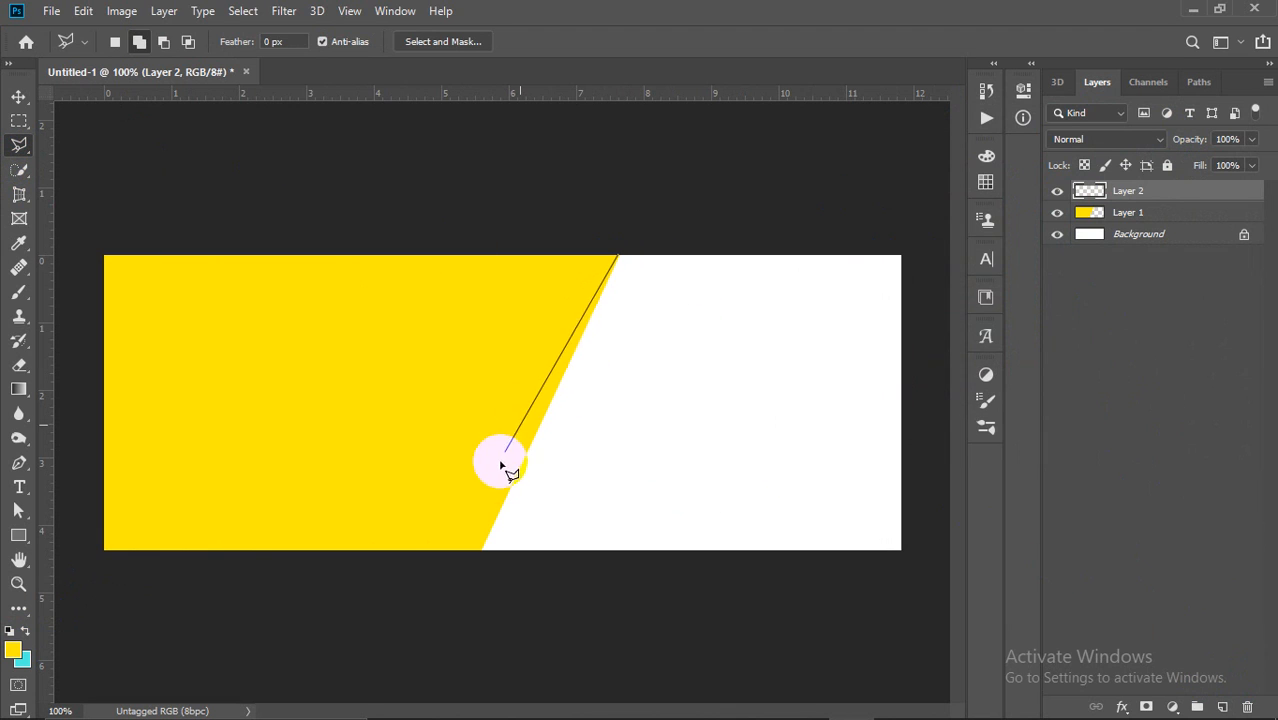
click(480, 551)
click(911, 552)
click(913, 257)
click(911, 243)
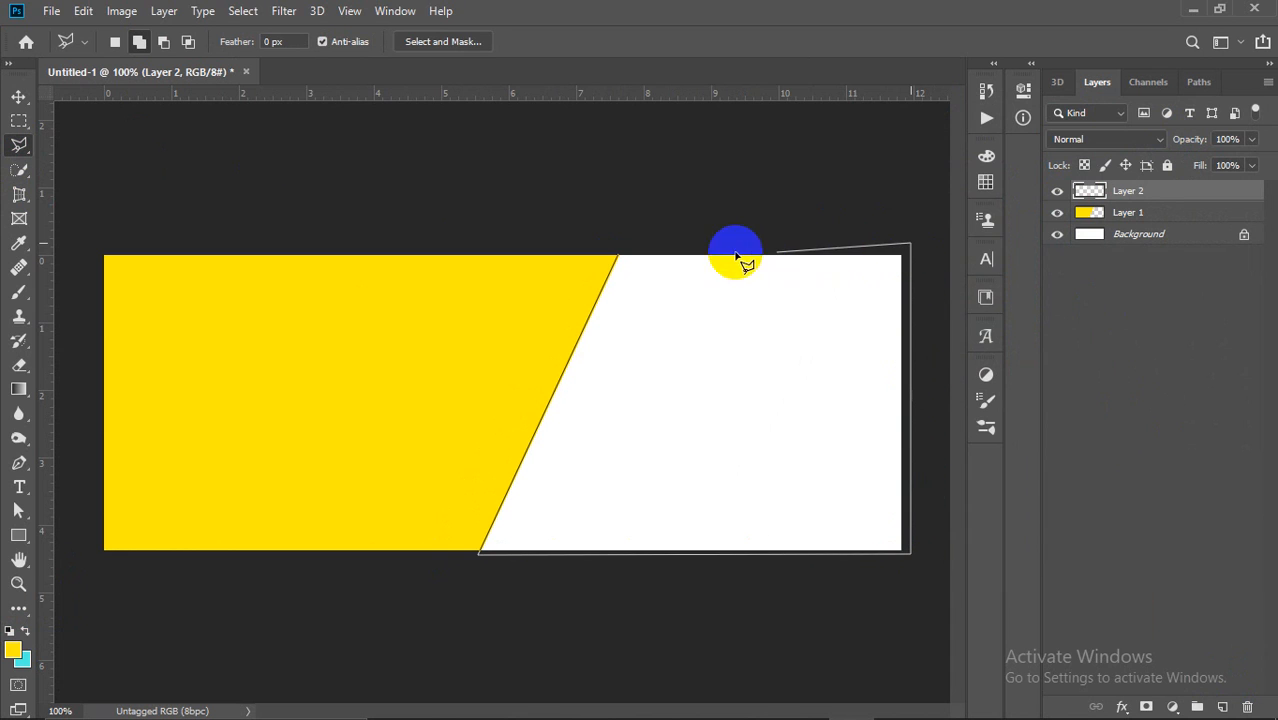
click(619, 256)
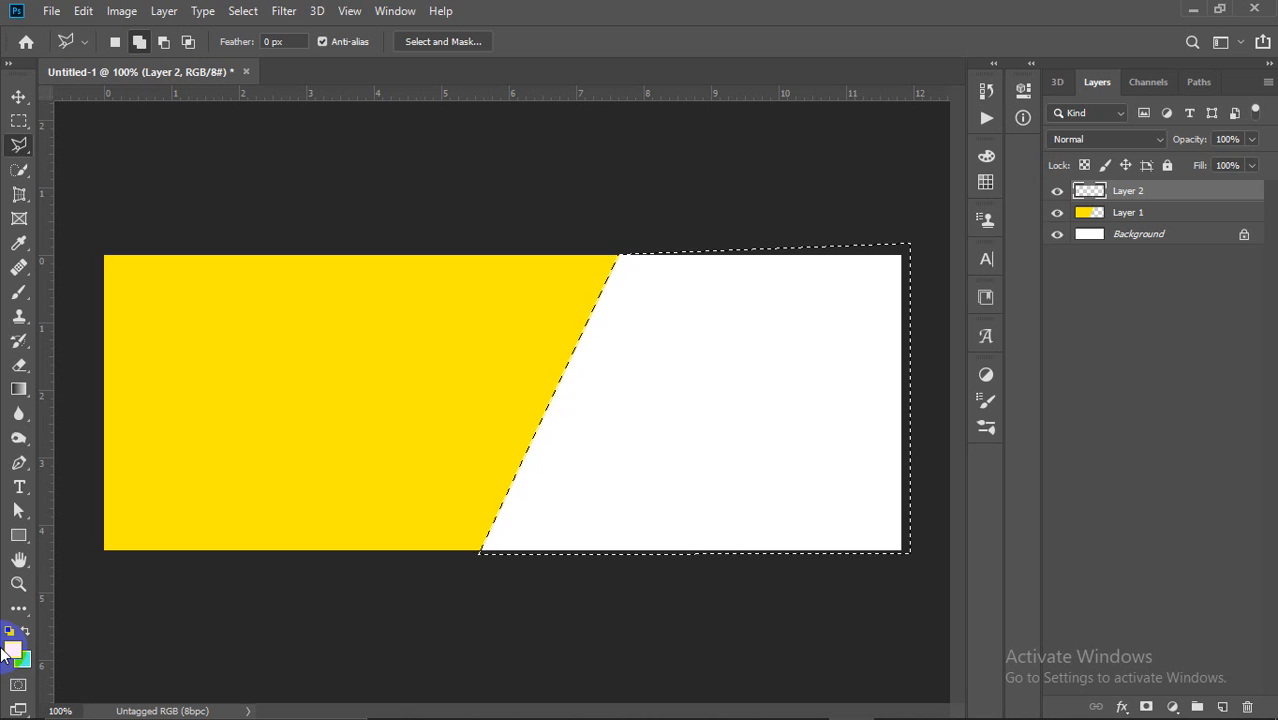
key(alt+BackSpace)
key(ctrl+BackSpace)
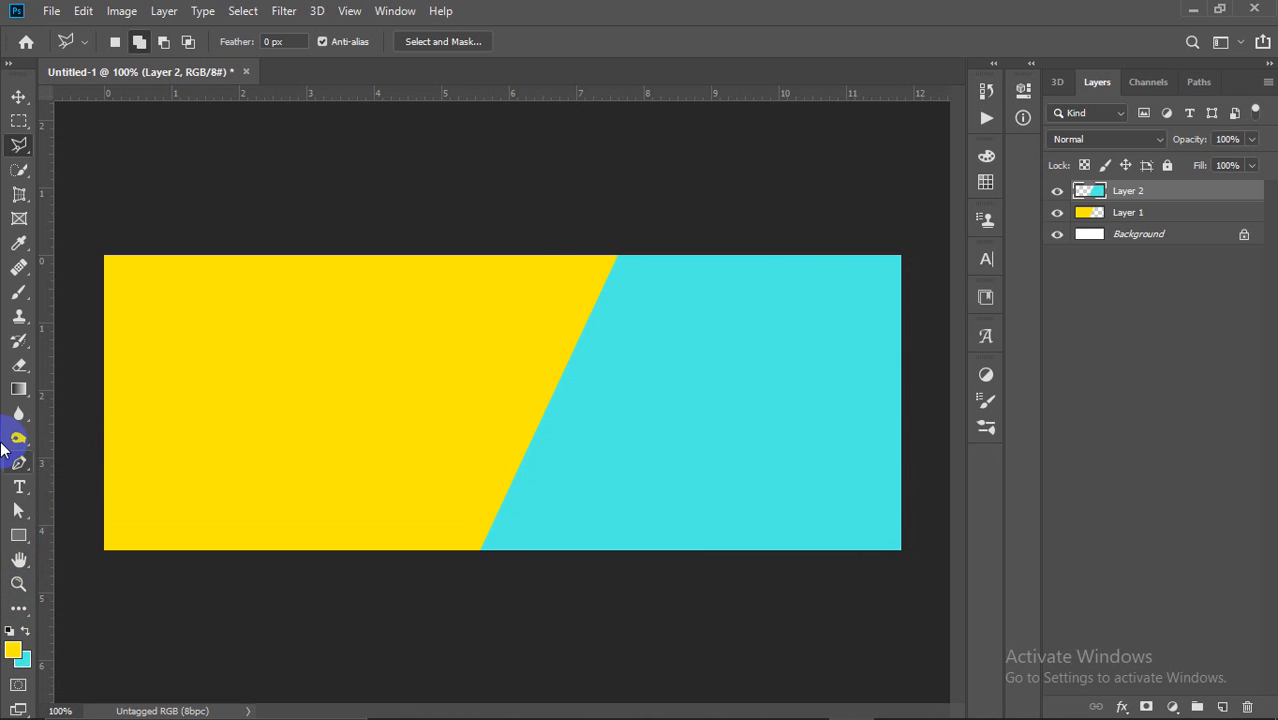
click(18, 96)
click(537, 214)
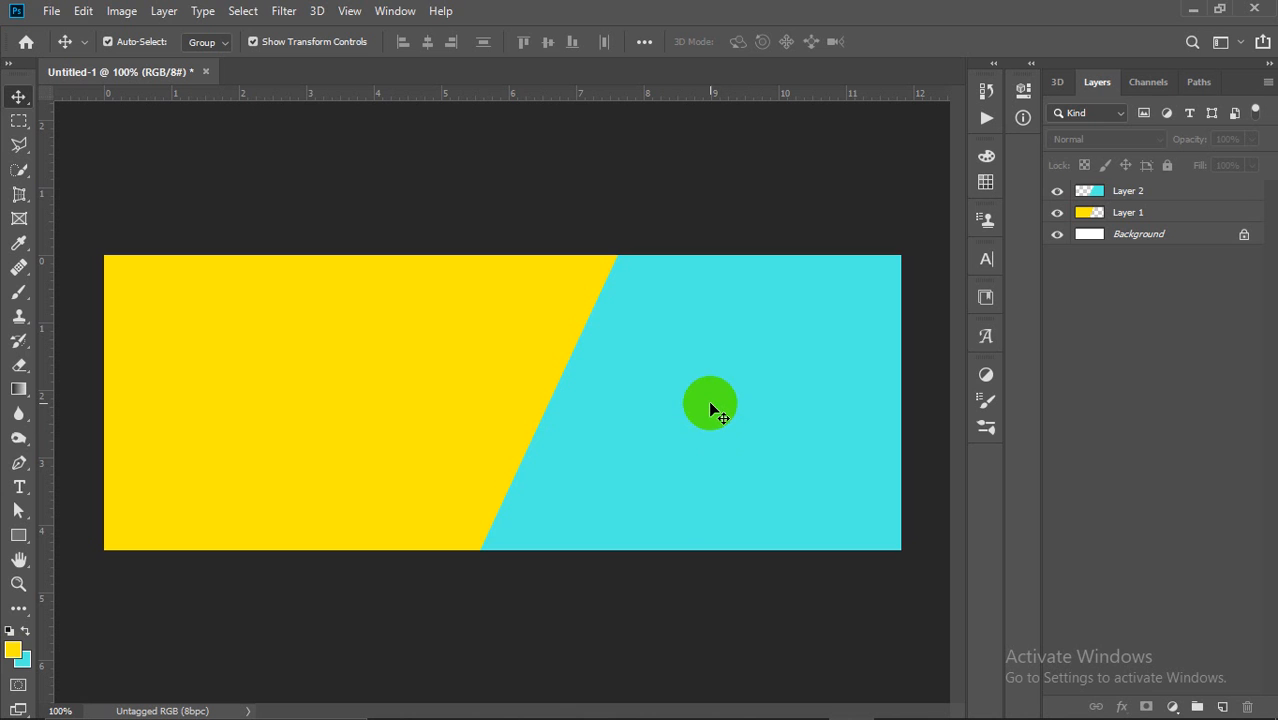
Step: Open the portrait JPG of the masked man as a second document
click(63, 10)
click(62, 52)
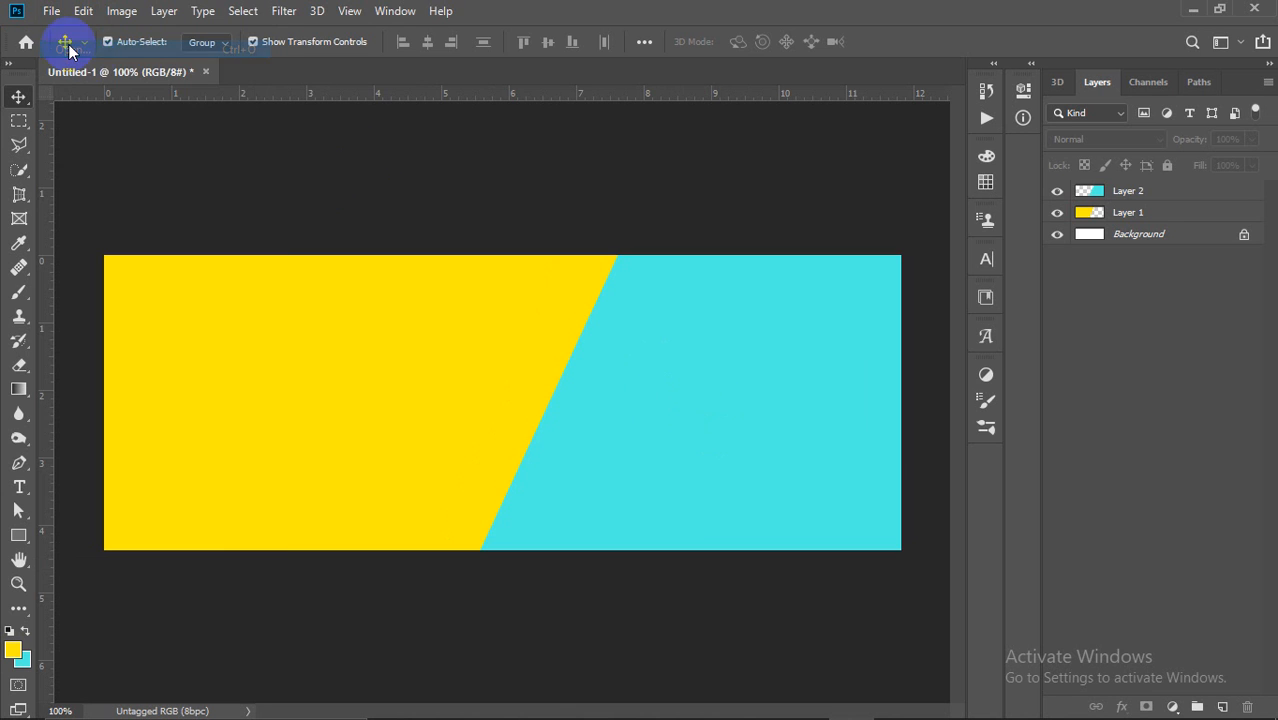
scroll(668, 314, down, 10)
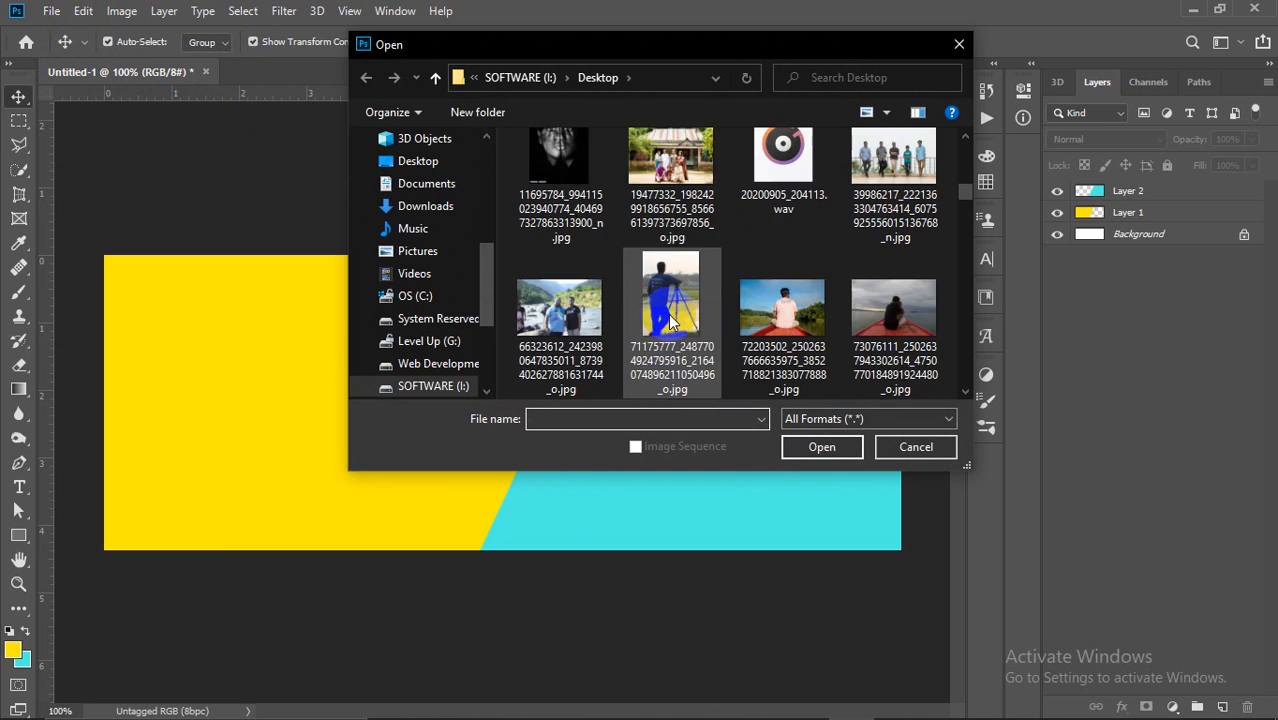
scroll(668, 314, down, 3)
scroll(668, 320, down, 2)
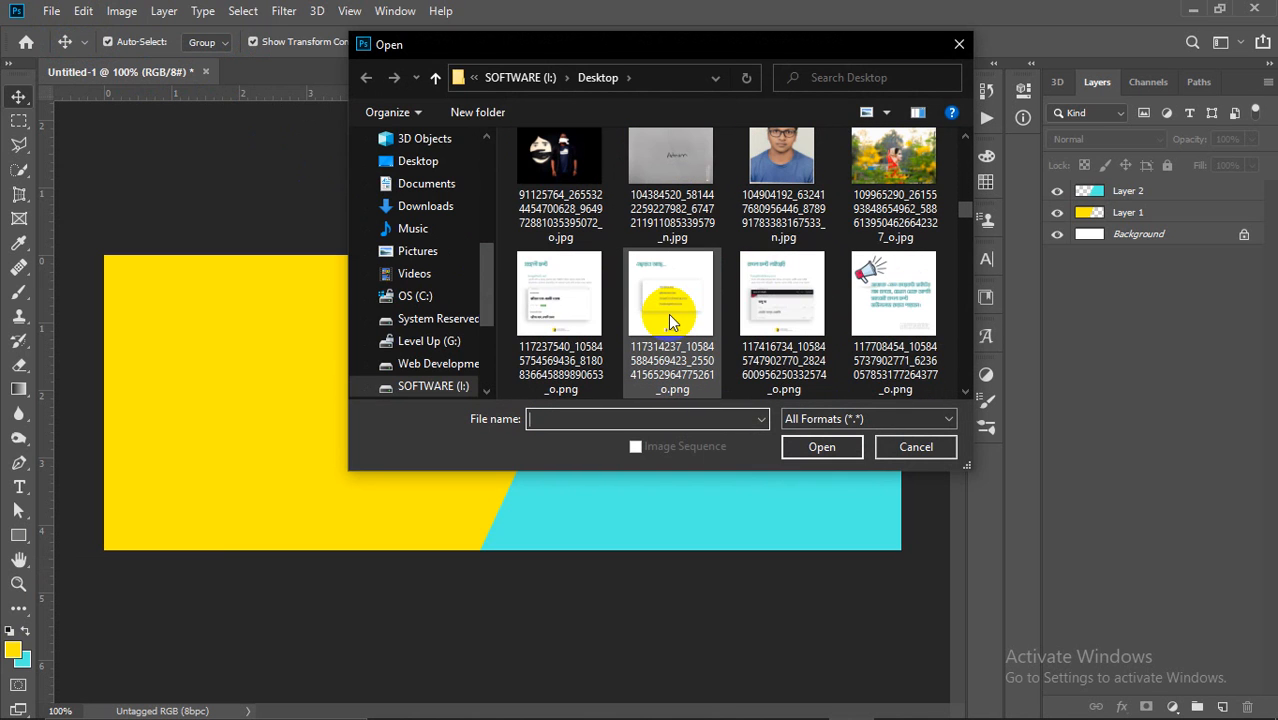
scroll(670, 320, up, 5)
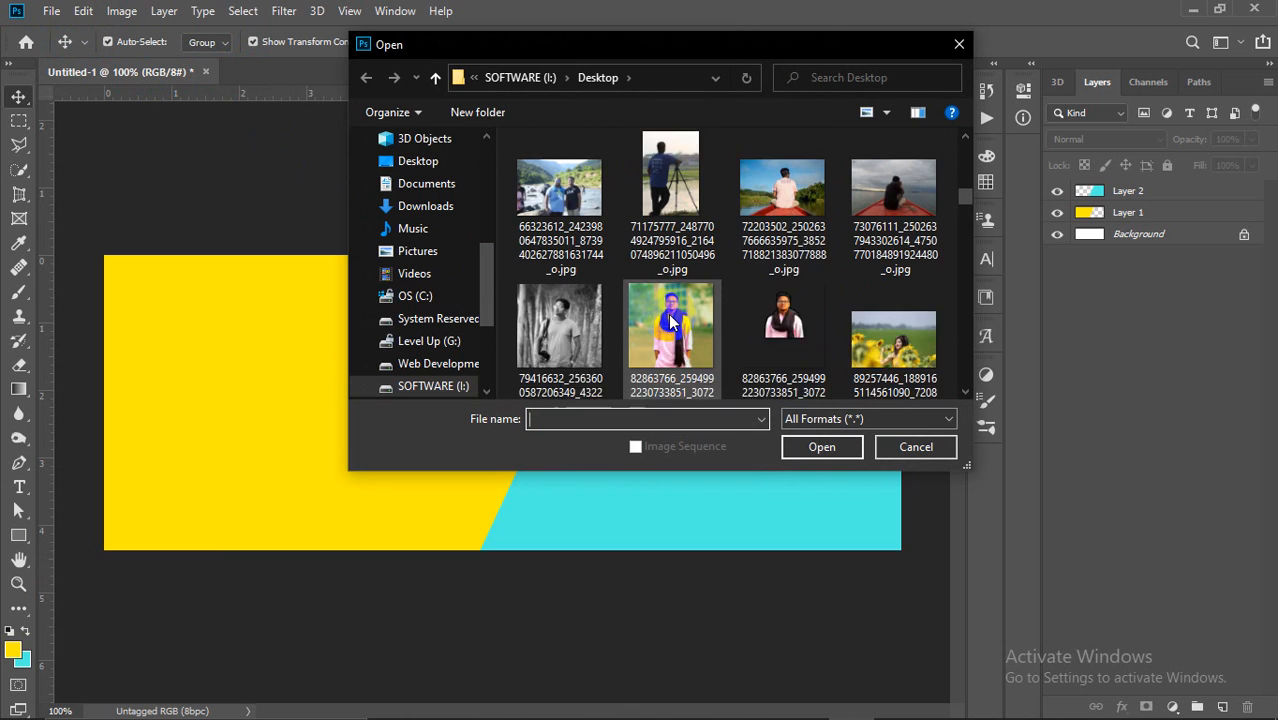
scroll(668, 314, down, 2)
scroll(578, 232, down, 1)
click(560, 305)
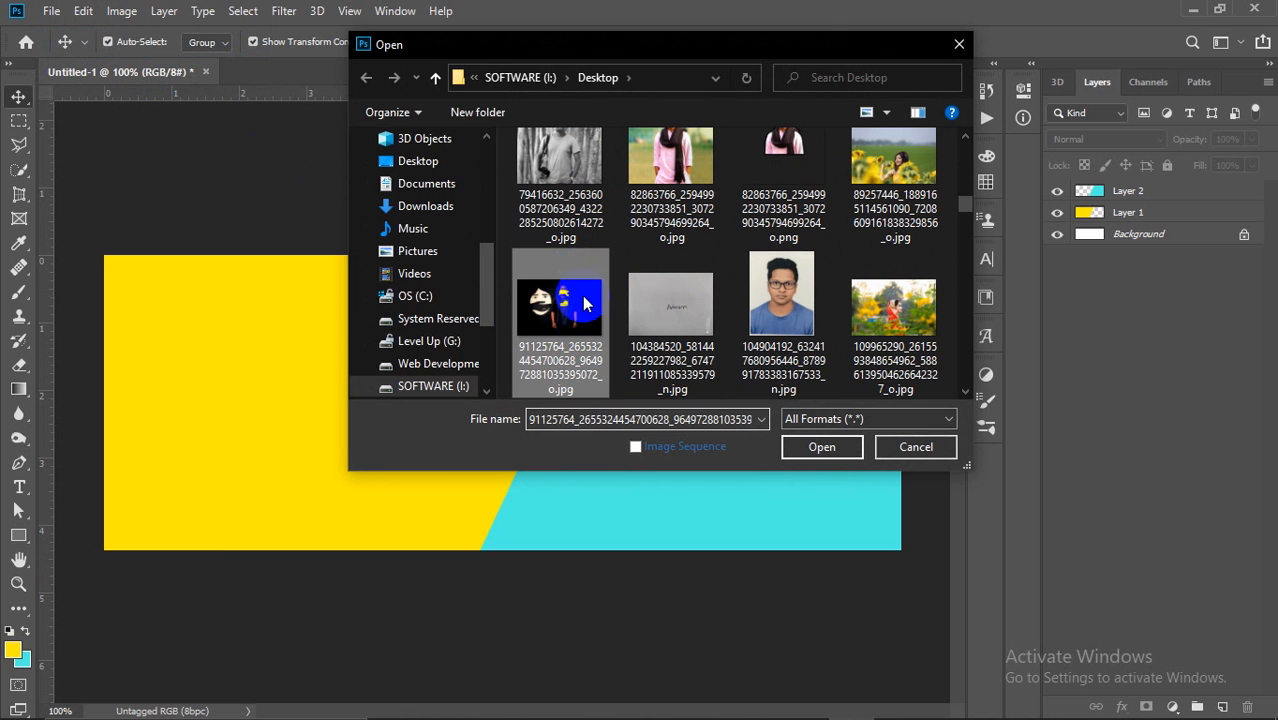
click(820, 447)
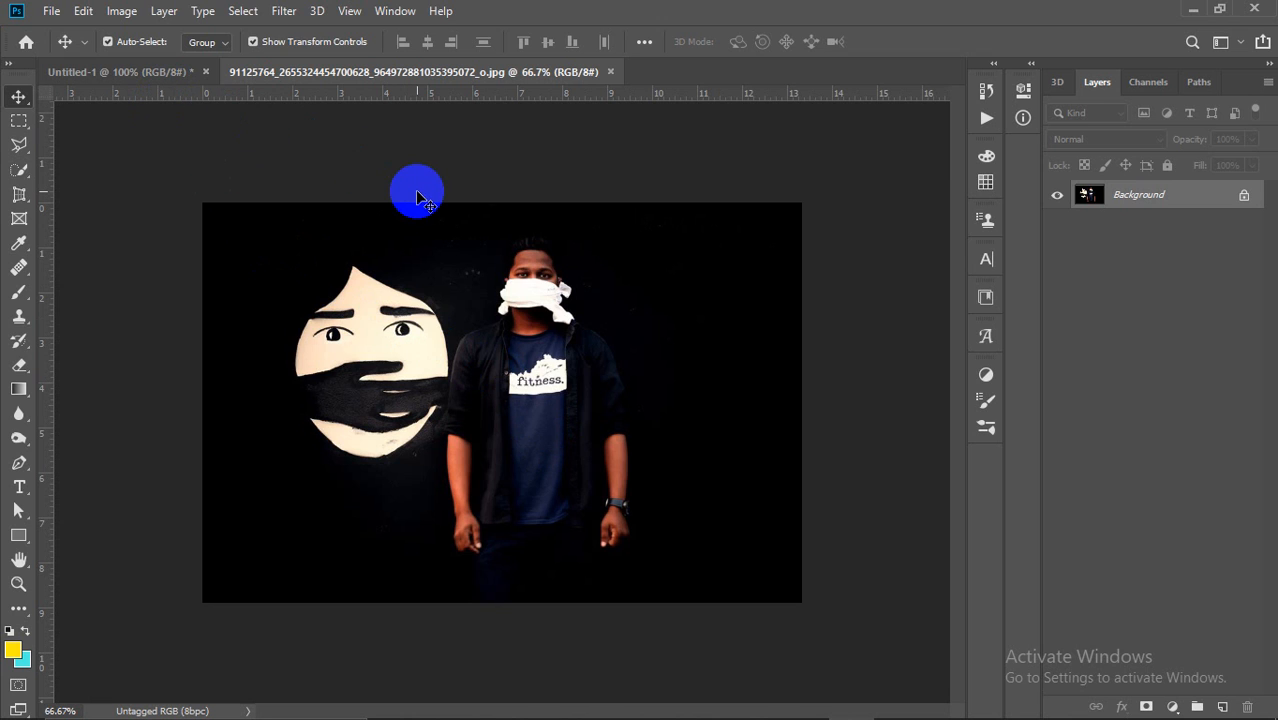
Step: Switch between the photo and the Untitled-1 cover, ending on the cover
click(120, 72)
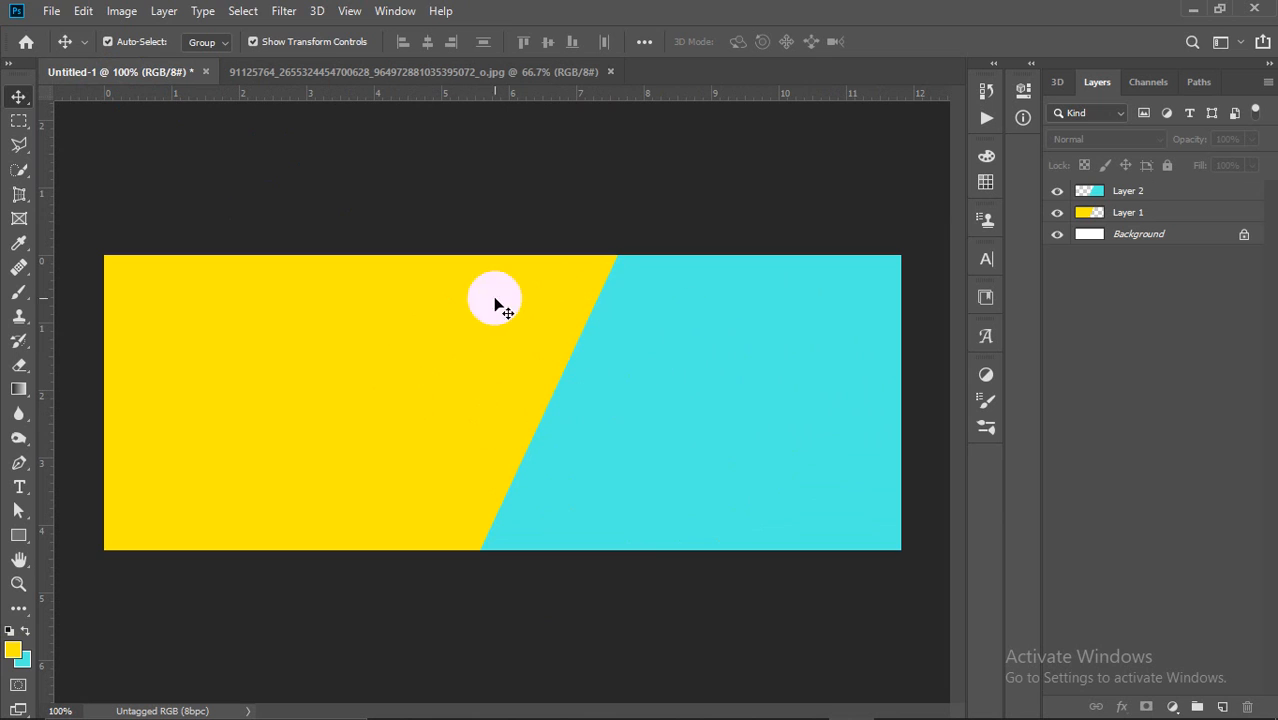
click(594, 450)
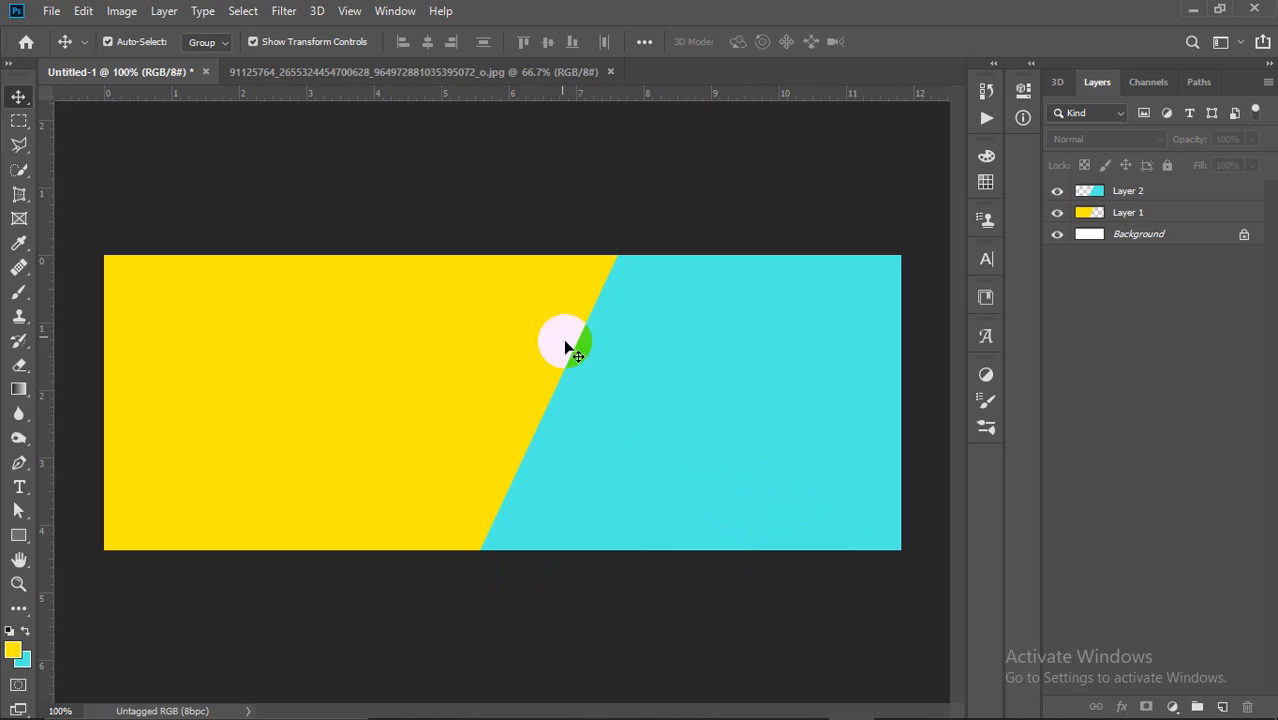
click(491, 74)
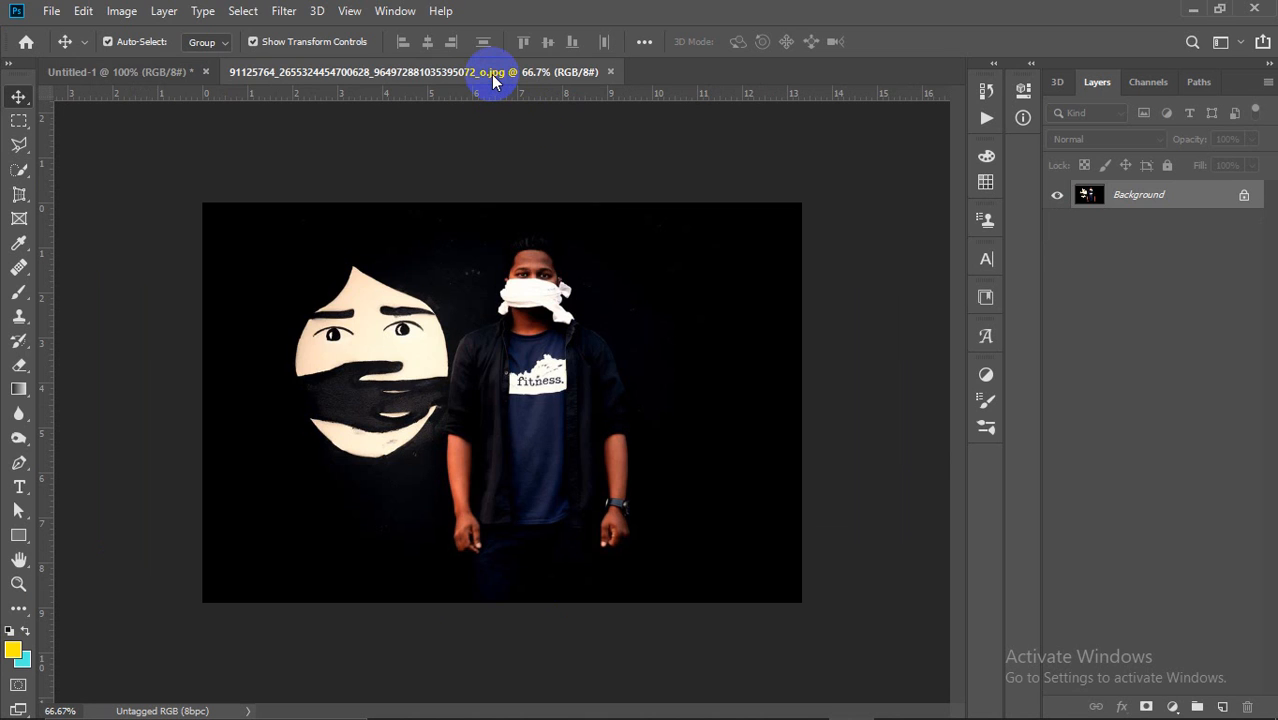
click(133, 78)
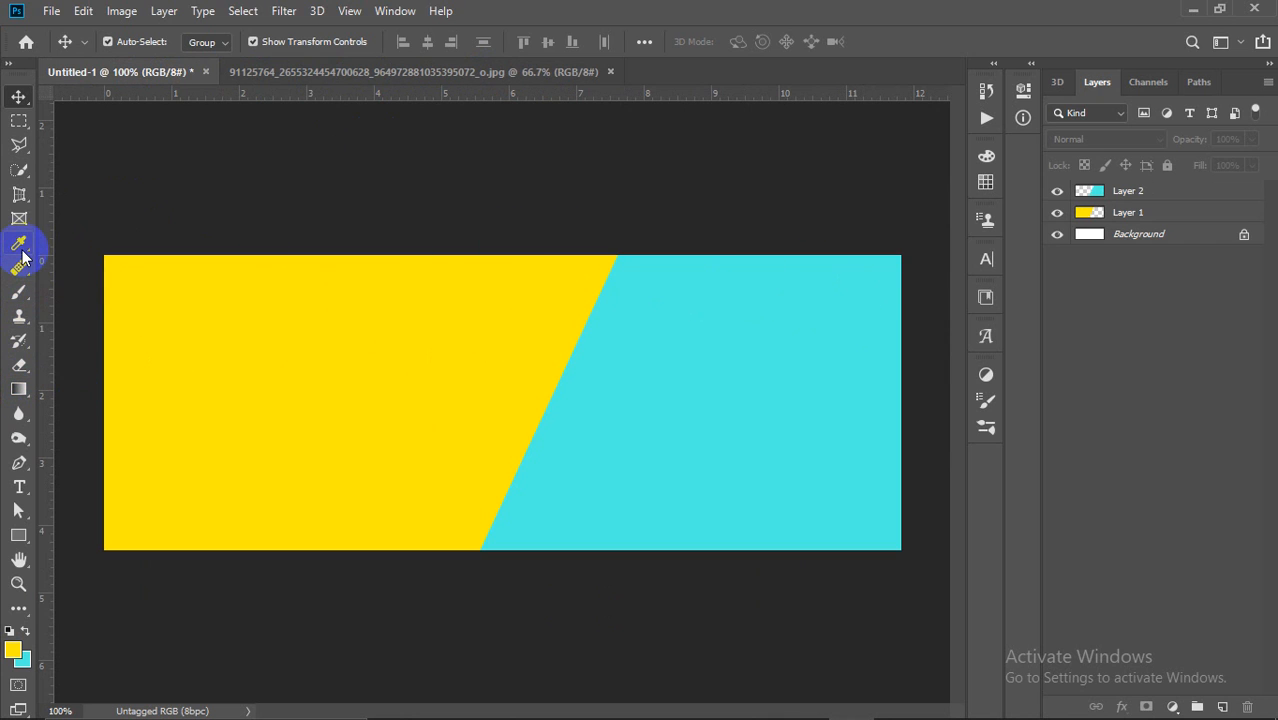
click(13, 128)
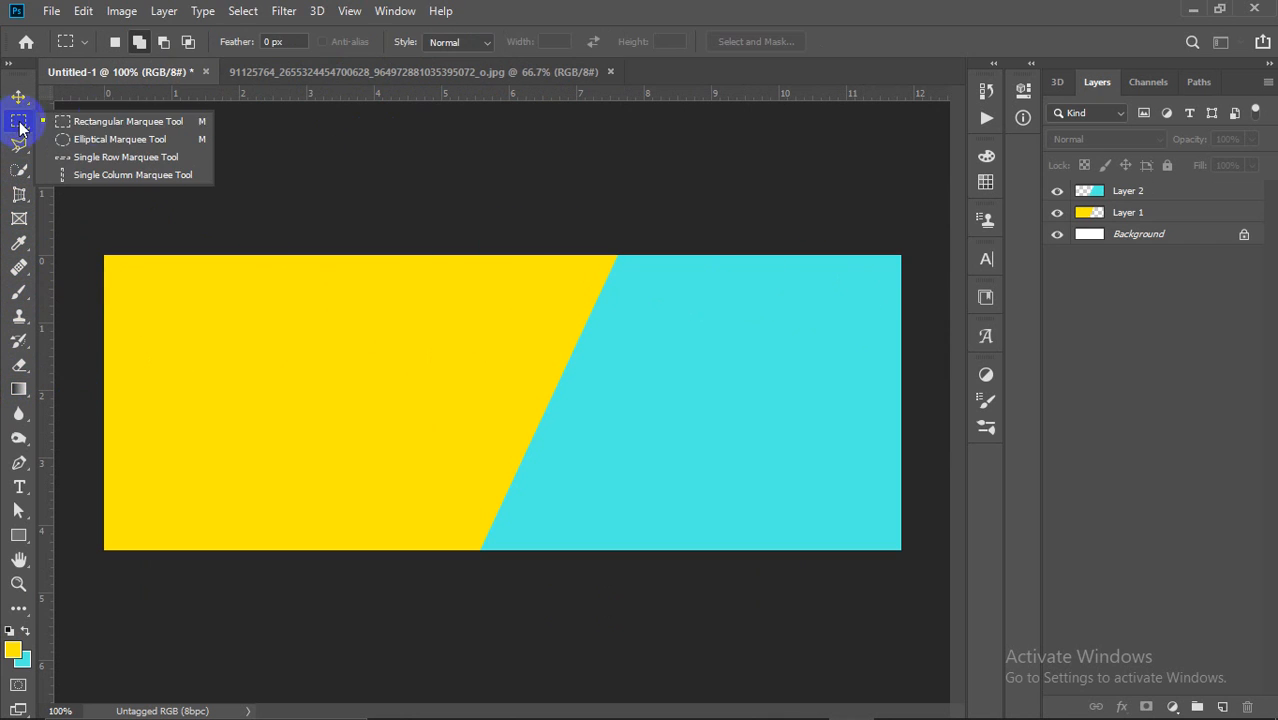
Step: Fill a circular selection with white, try moving it, then undo the attempt
click(148, 131)
drag(534, 372, 822, 568)
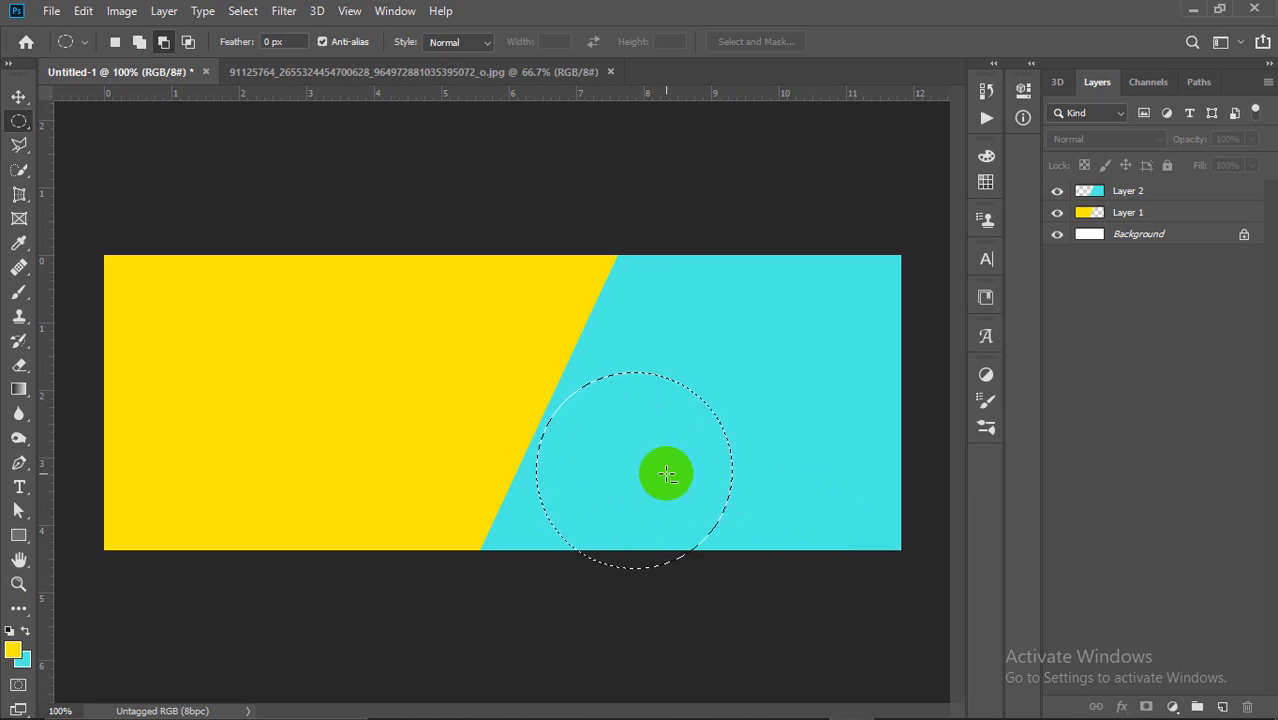
click(1223, 707)
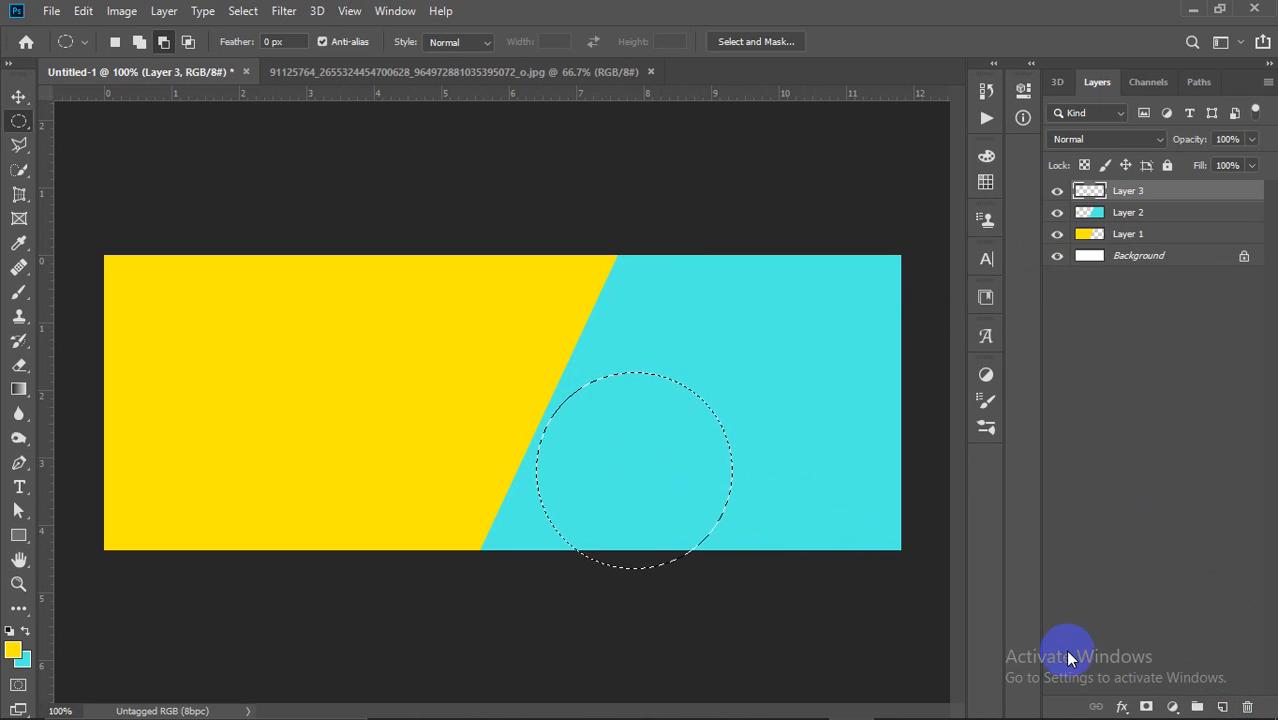
click(12, 650)
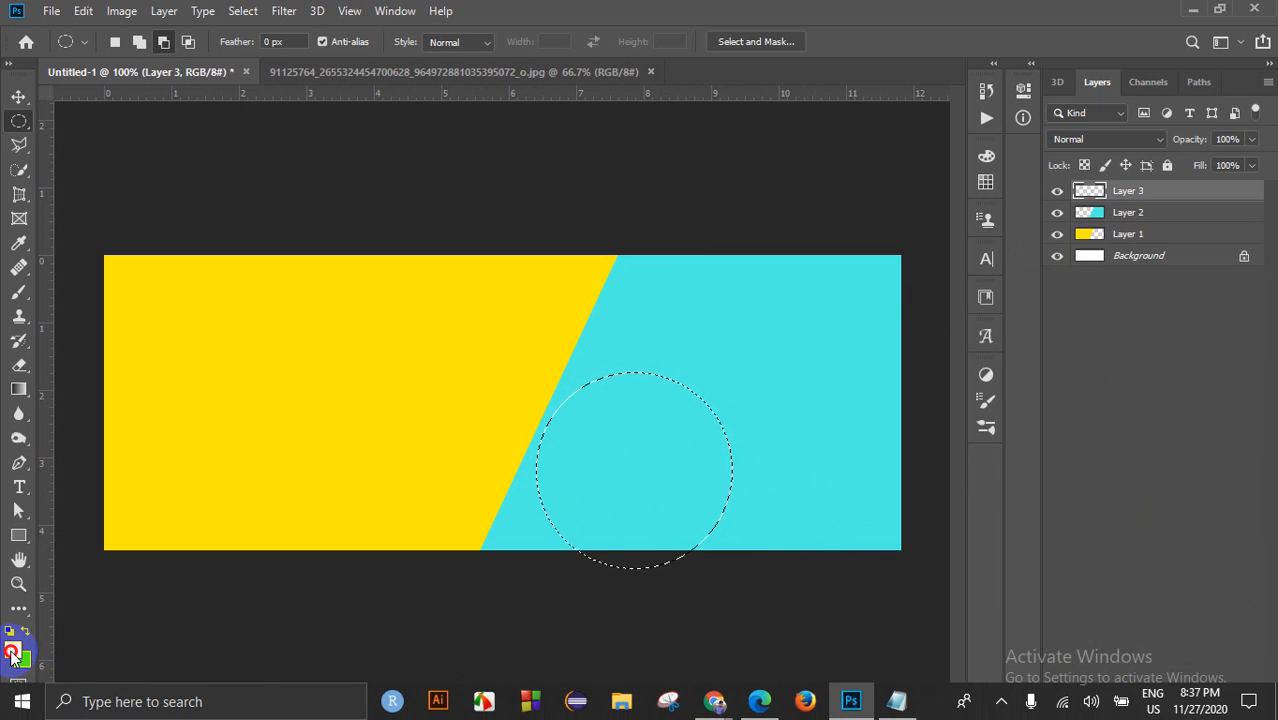
drag(775, 375, 765, 130)
click(1210, 145)
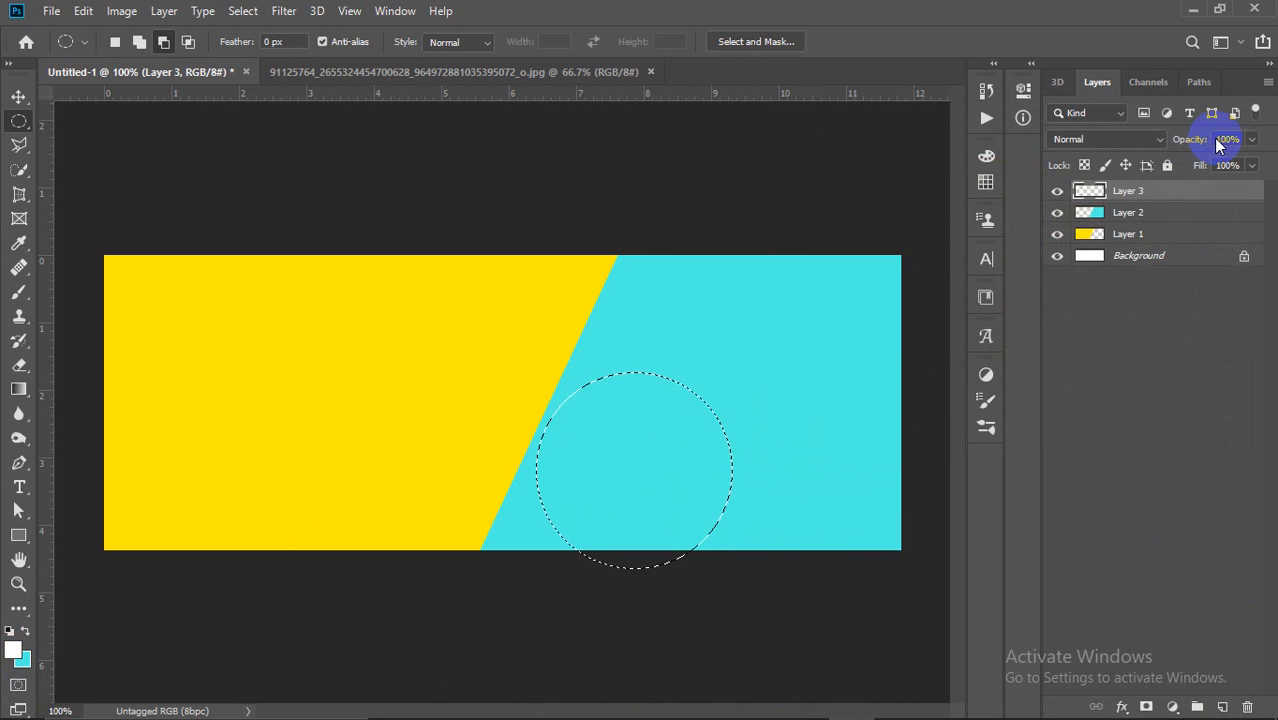
key(alt+BackSpace)
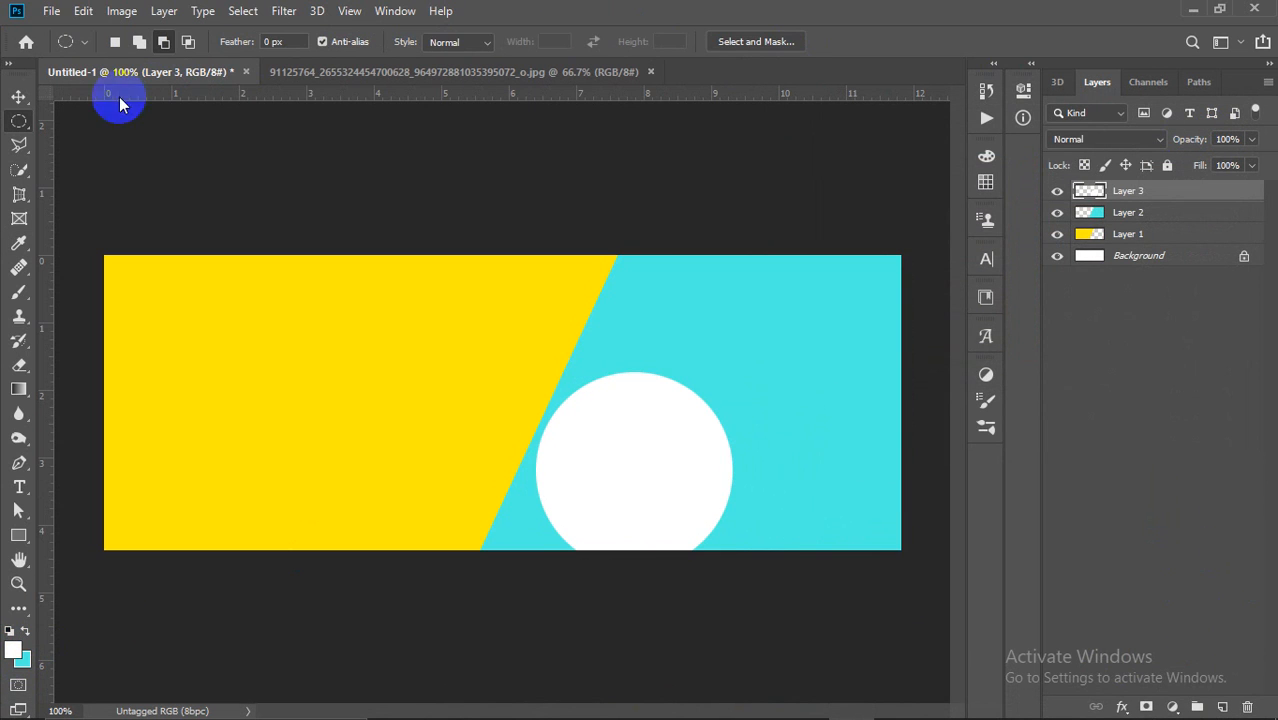
click(18, 97)
drag(663, 494, 583, 400)
key(ctrl+z)
key(ctrl+z)
drag(660, 464, 620, 394)
key(ctrl+z)
key(ctrl+z)
key(ctrl+z)
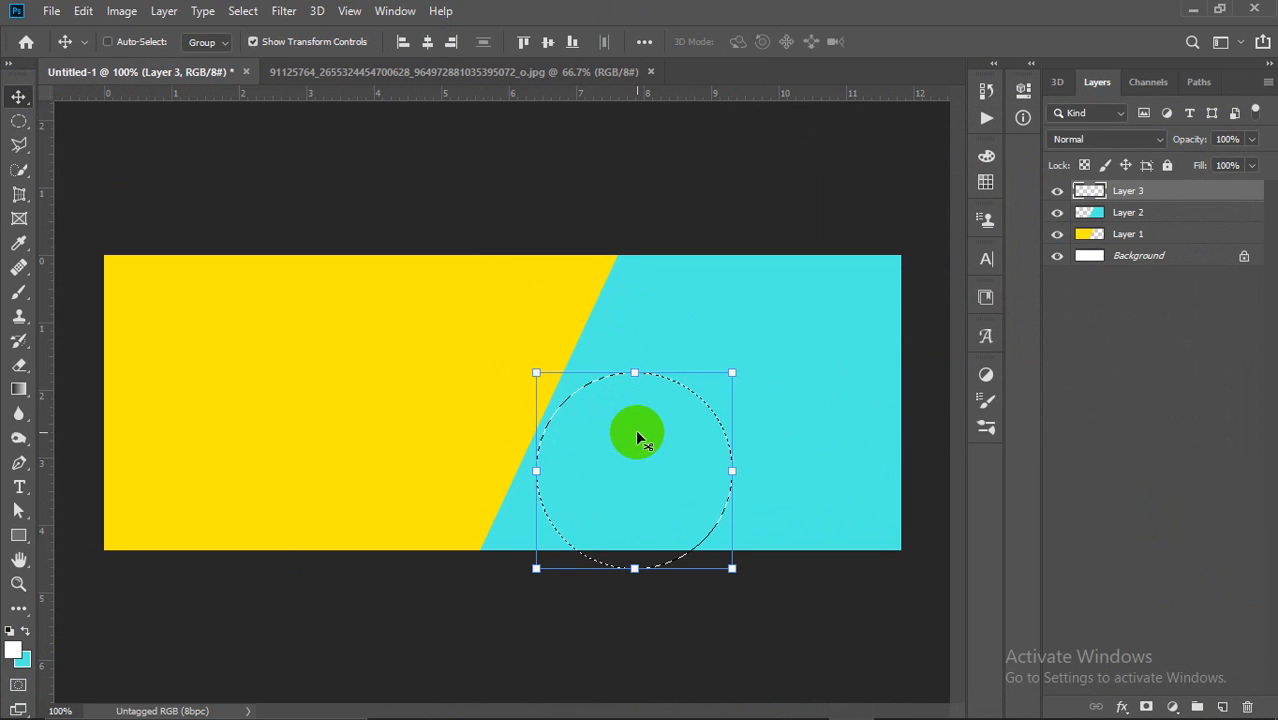
key(ctrl+z)
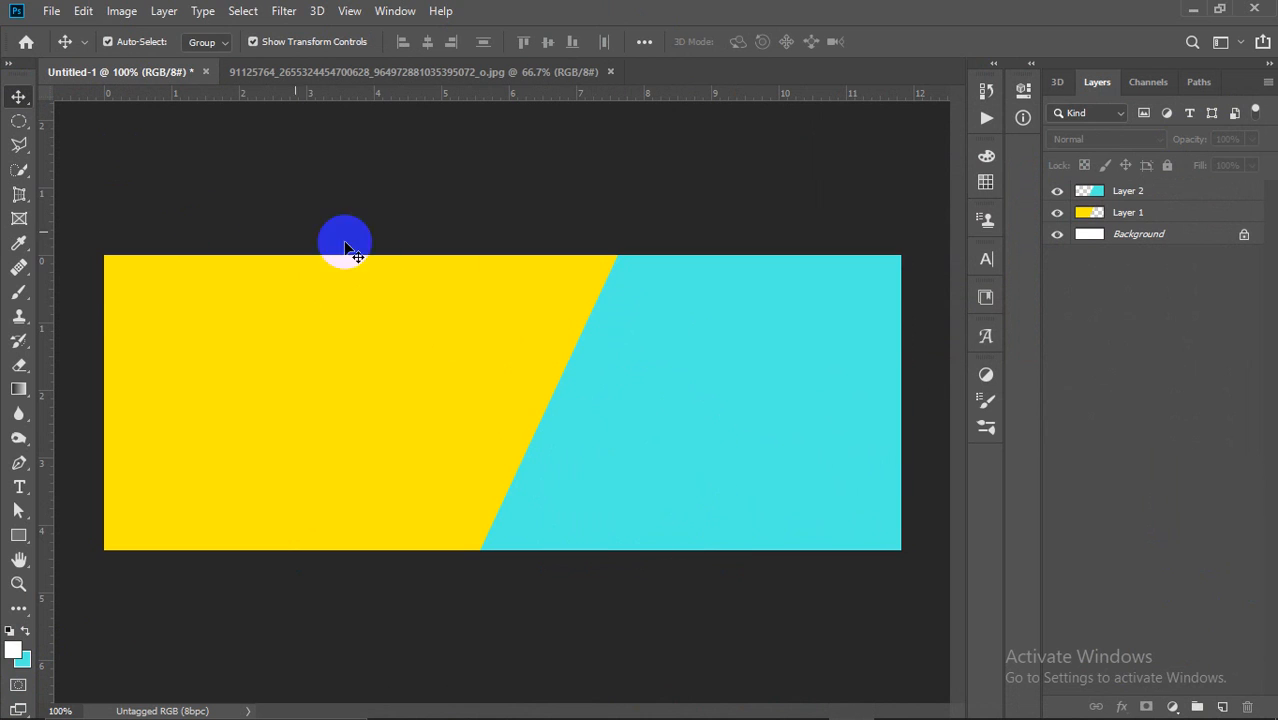
Step: On a new layer, fill a white circle and move it into the upper cyan panel
click(1222, 707)
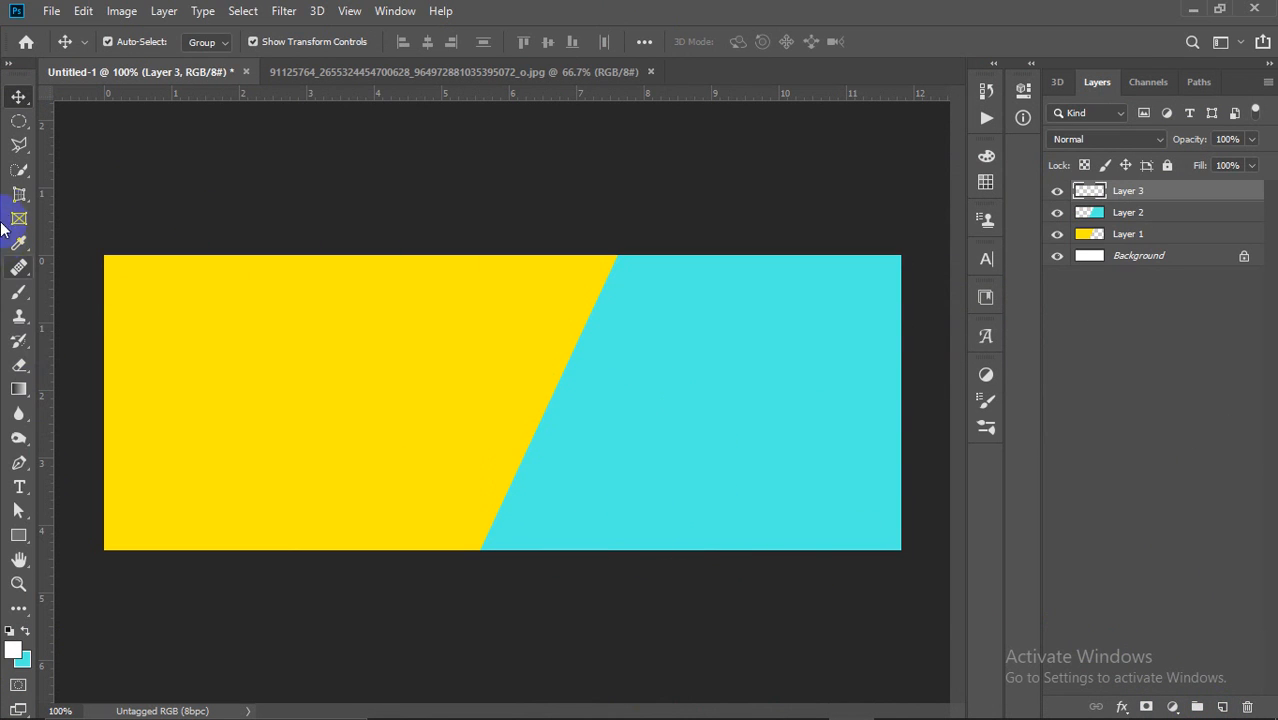
click(20, 123)
drag(467, 309, 634, 478)
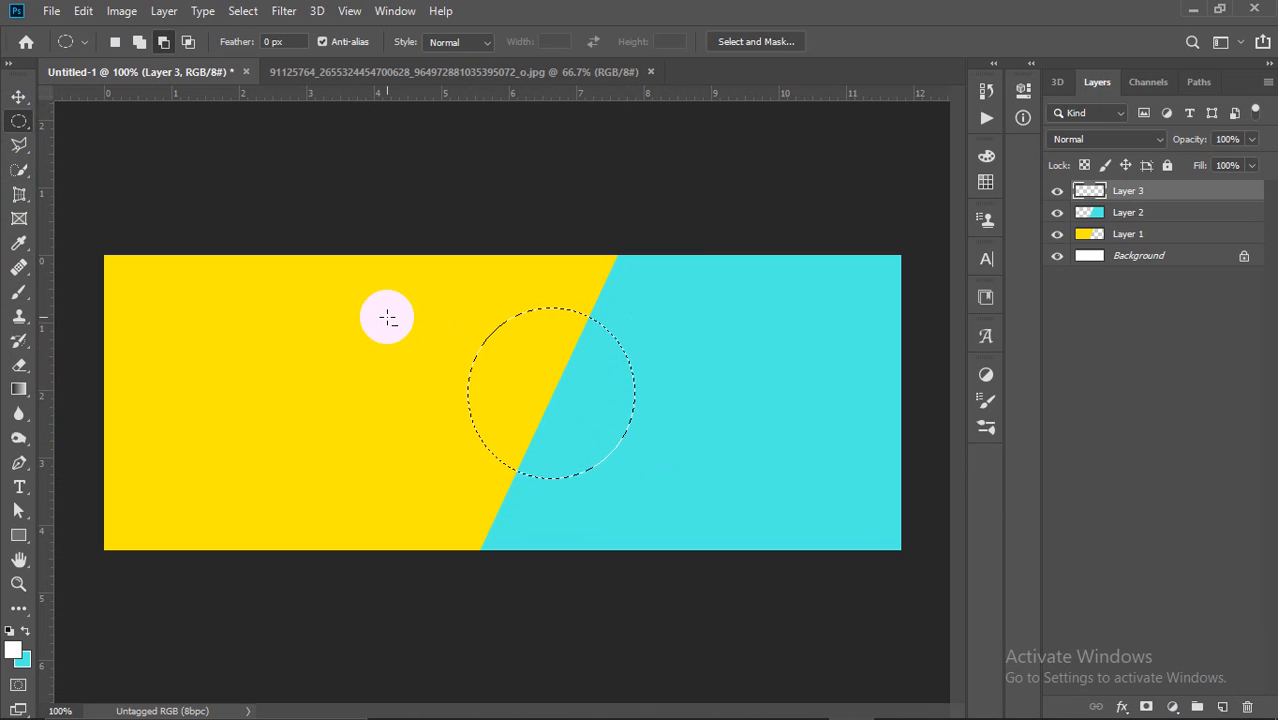
key(alt+BackSpace)
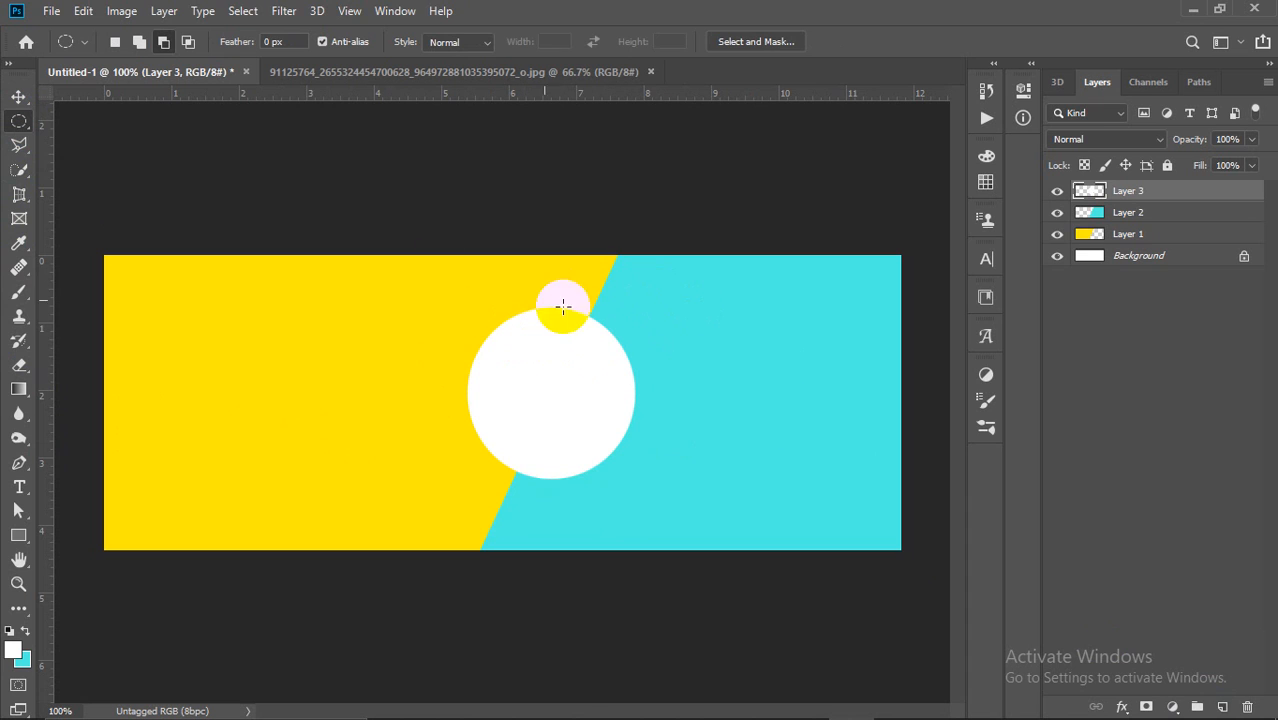
click(18, 96)
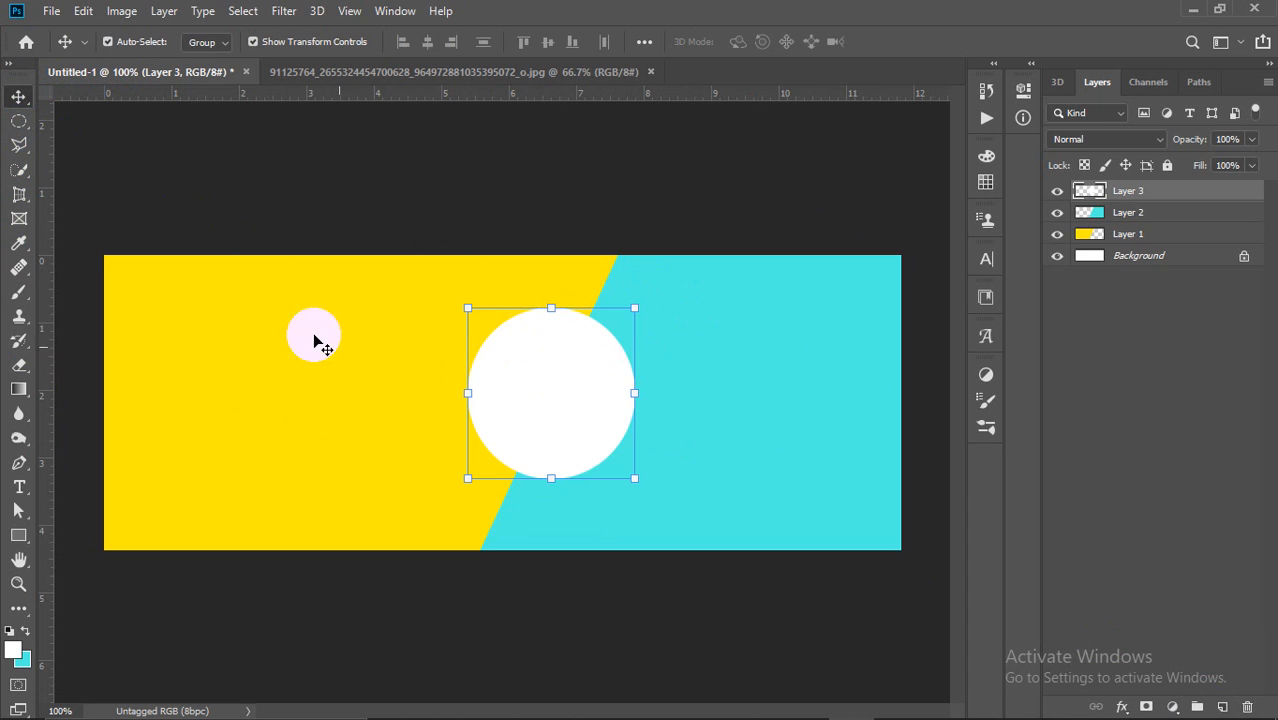
drag(590, 392, 713, 374)
click(800, 184)
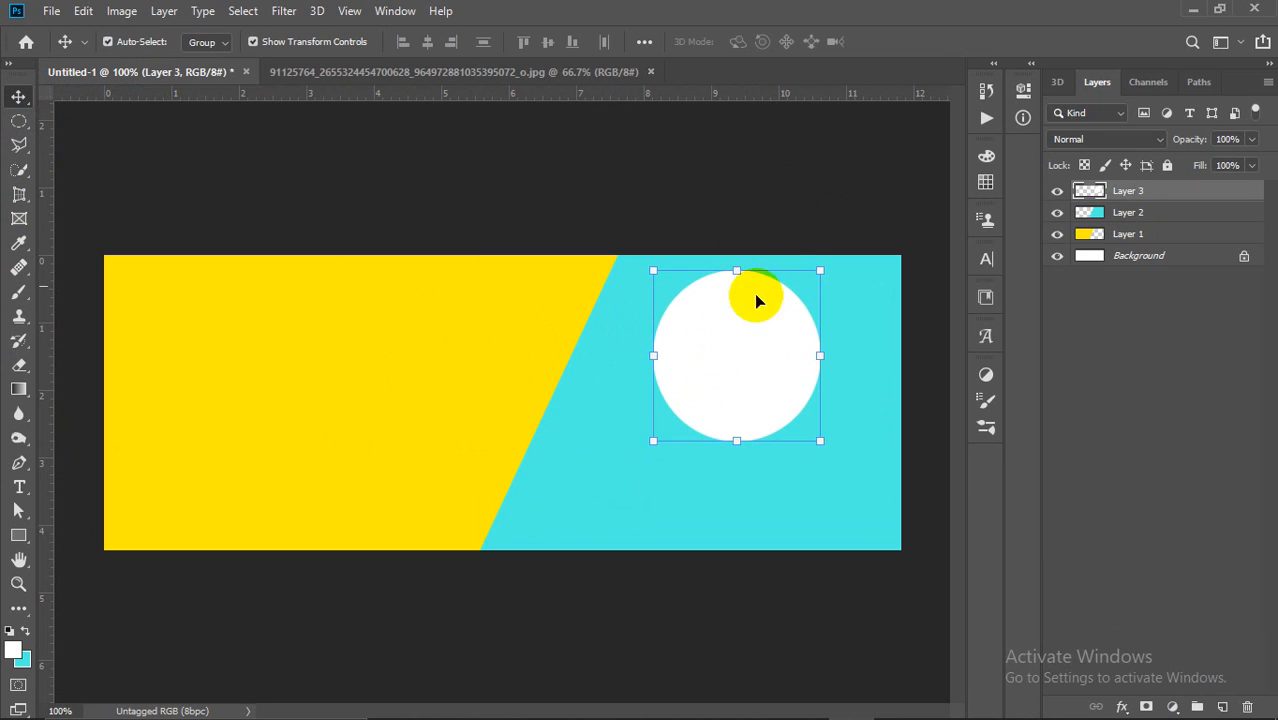
click(787, 218)
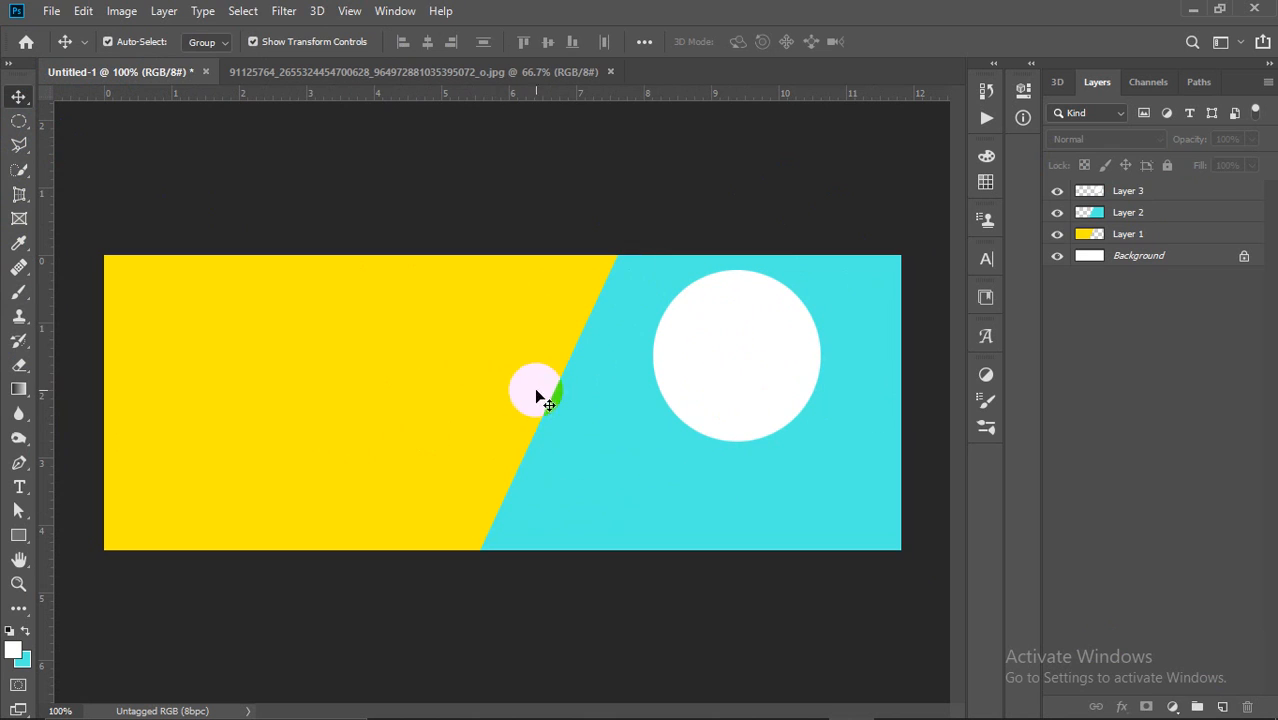
click(712, 374)
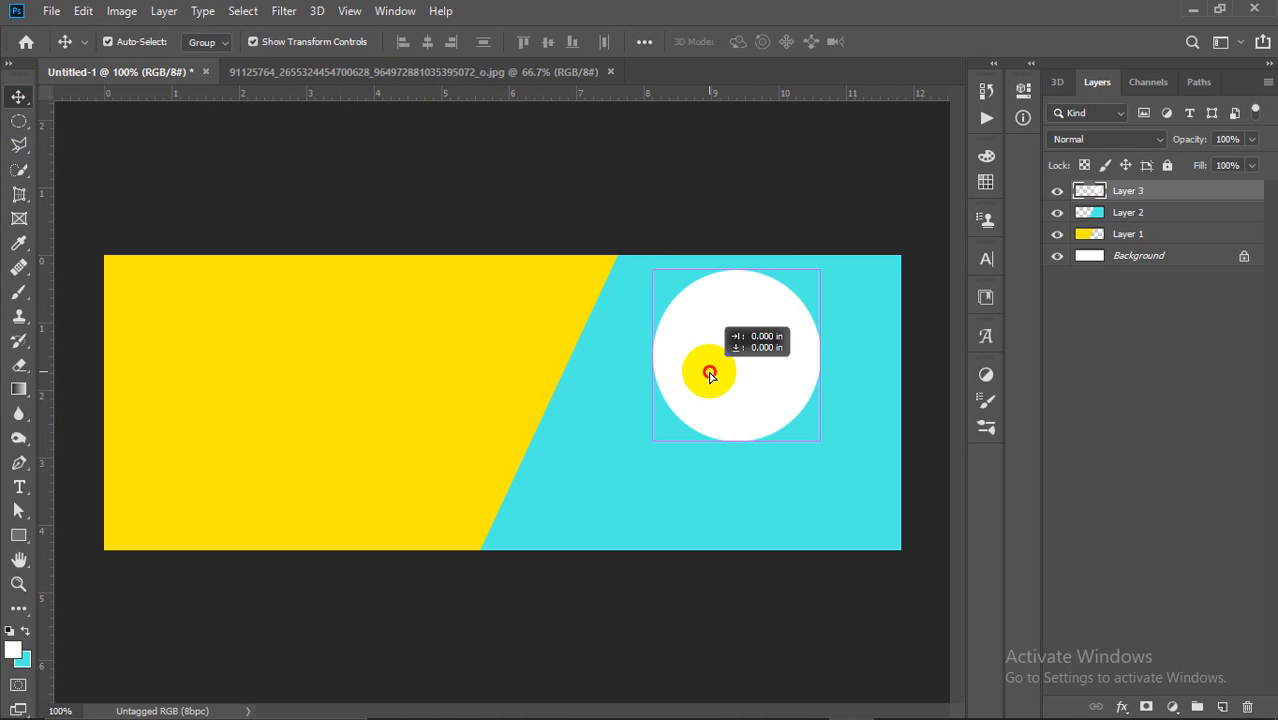
click(819, 197)
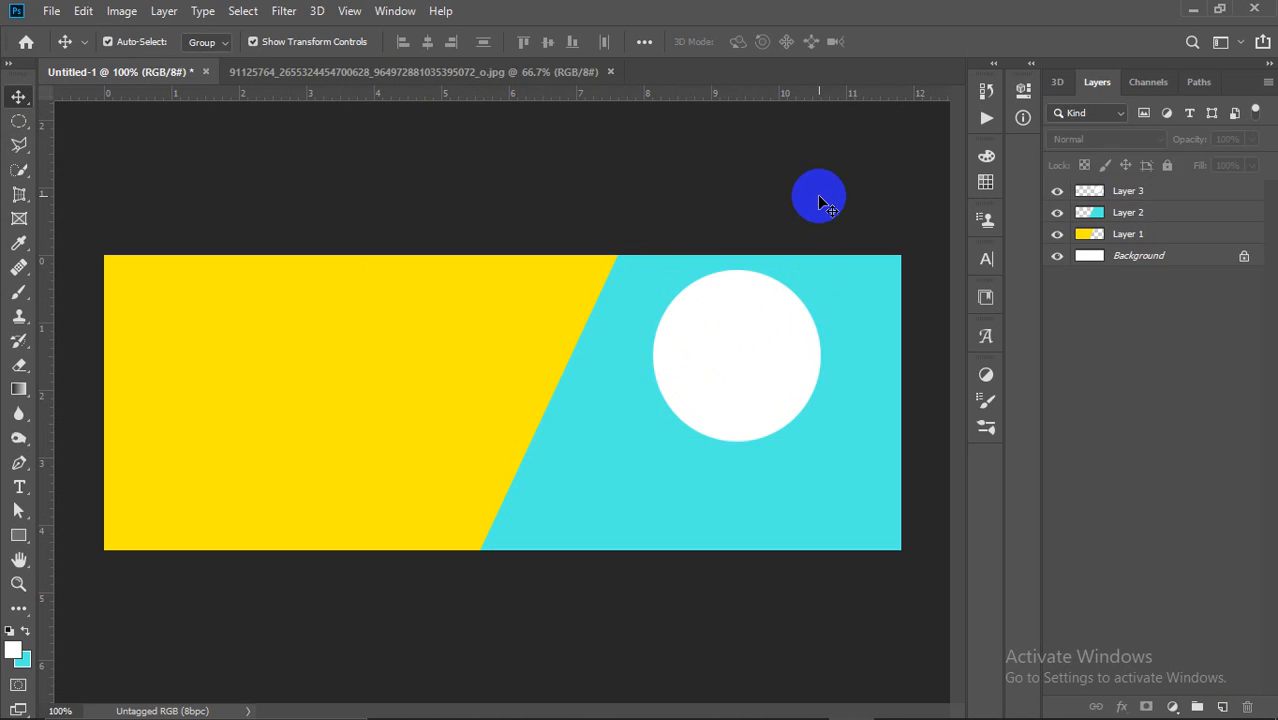
Step: Select the white circle and nudge it slightly down and right
click(262, 316)
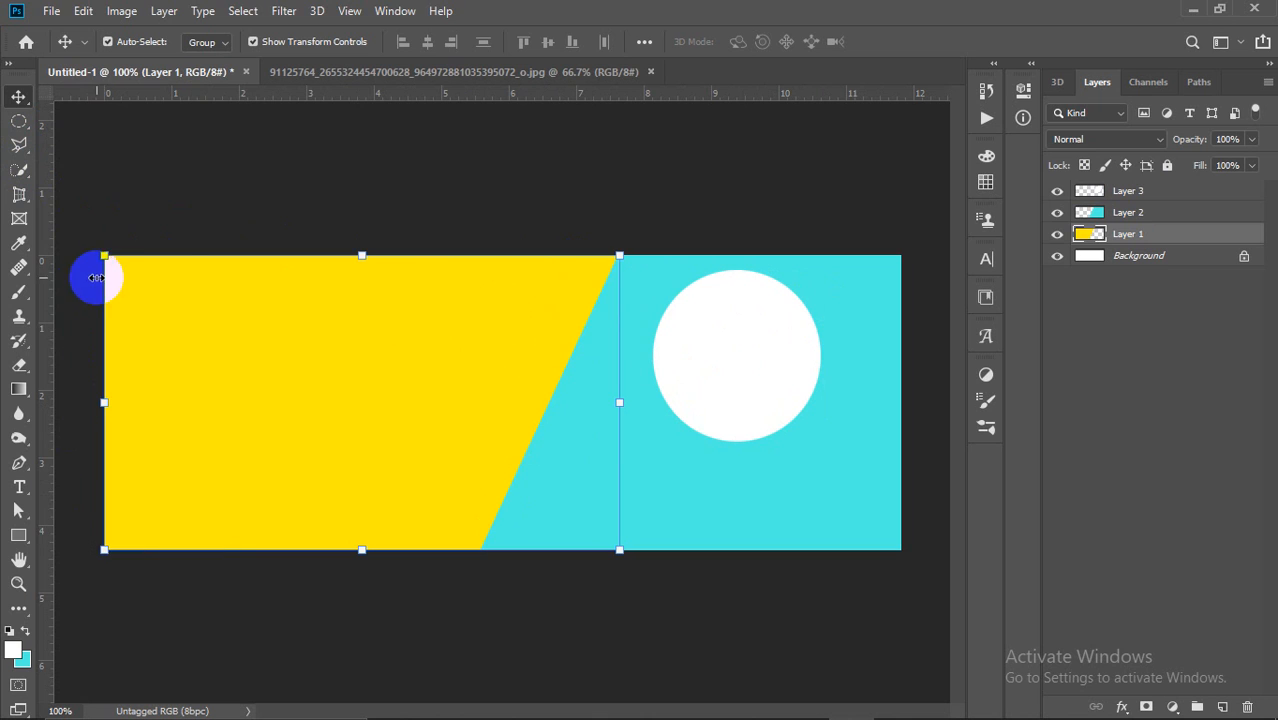
click(157, 240)
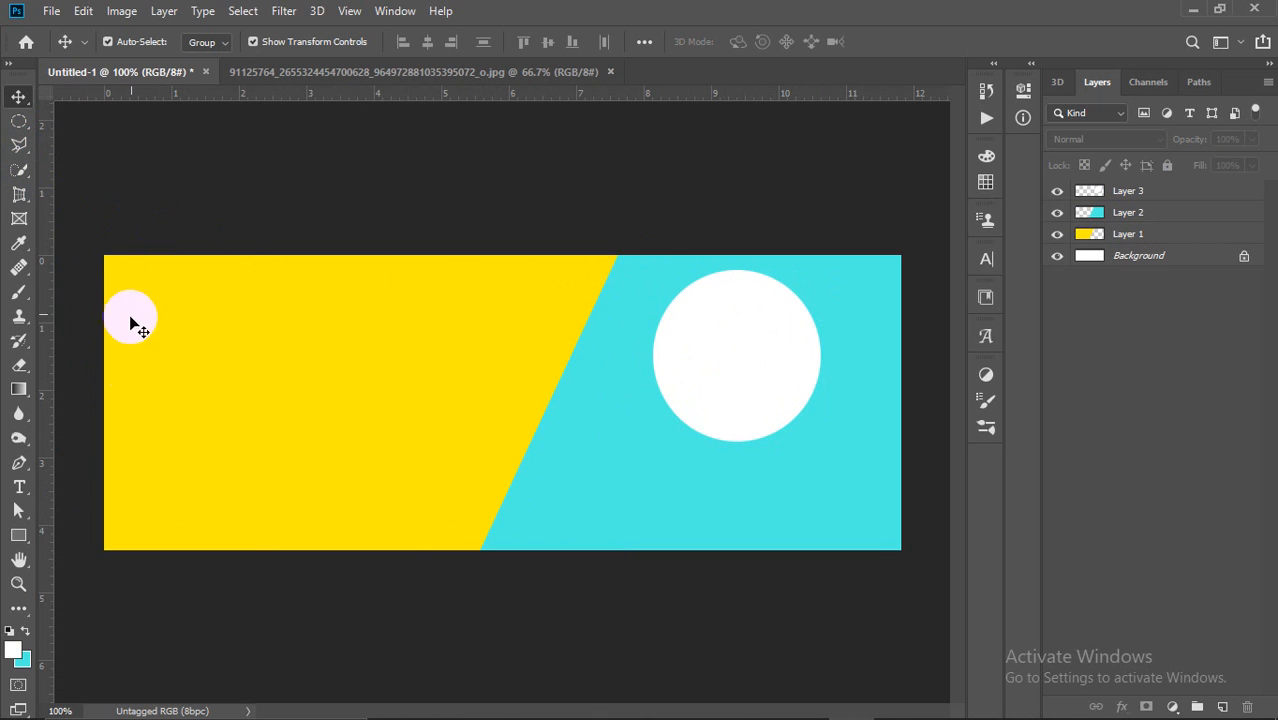
click(218, 325)
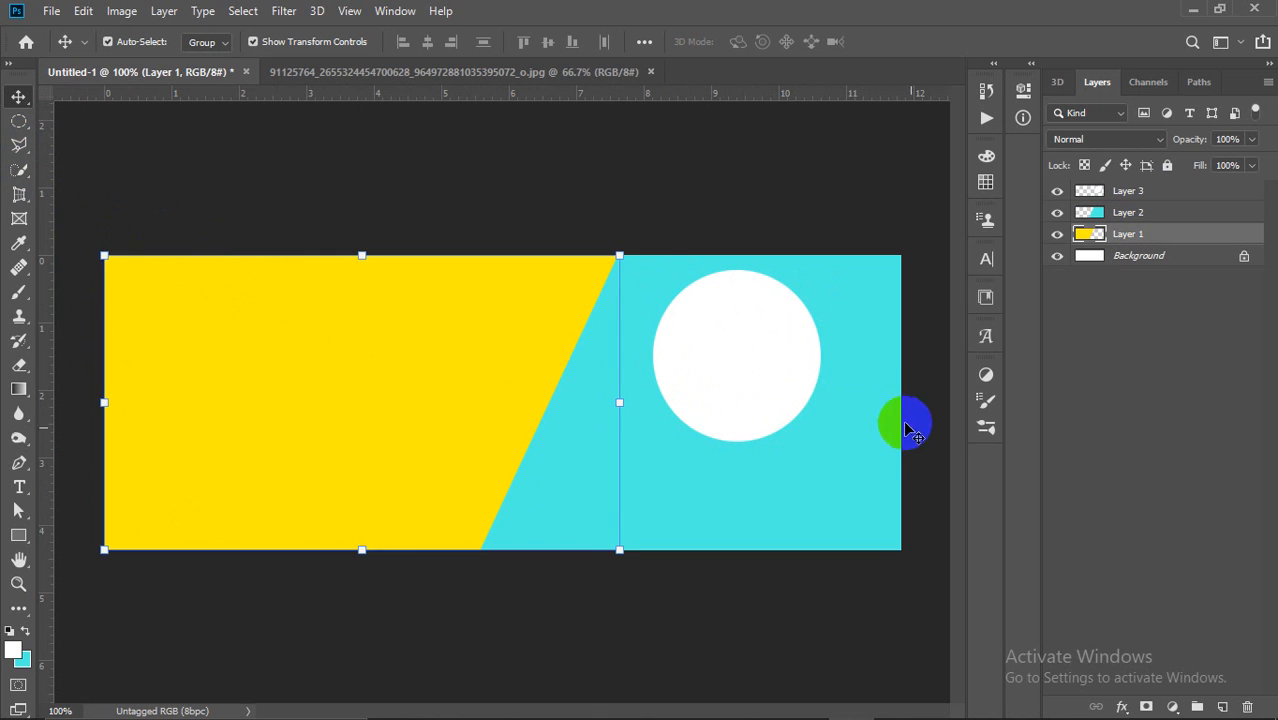
click(878, 436)
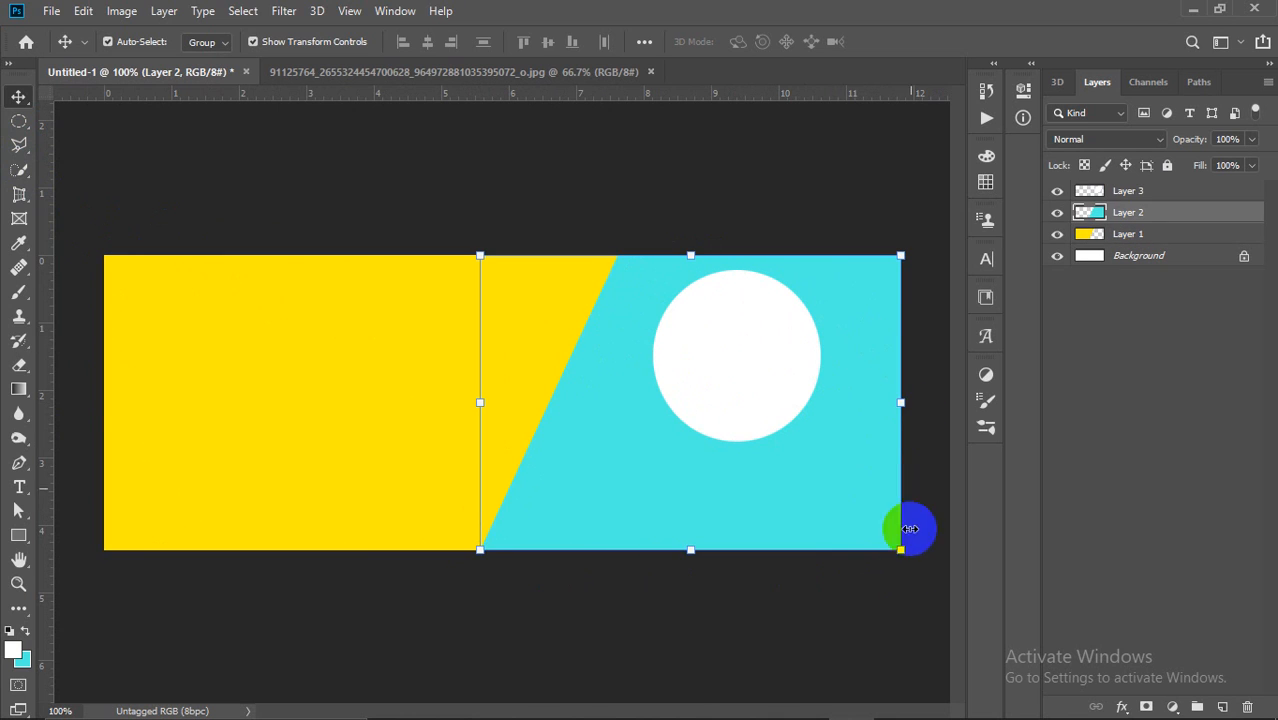
click(737, 352)
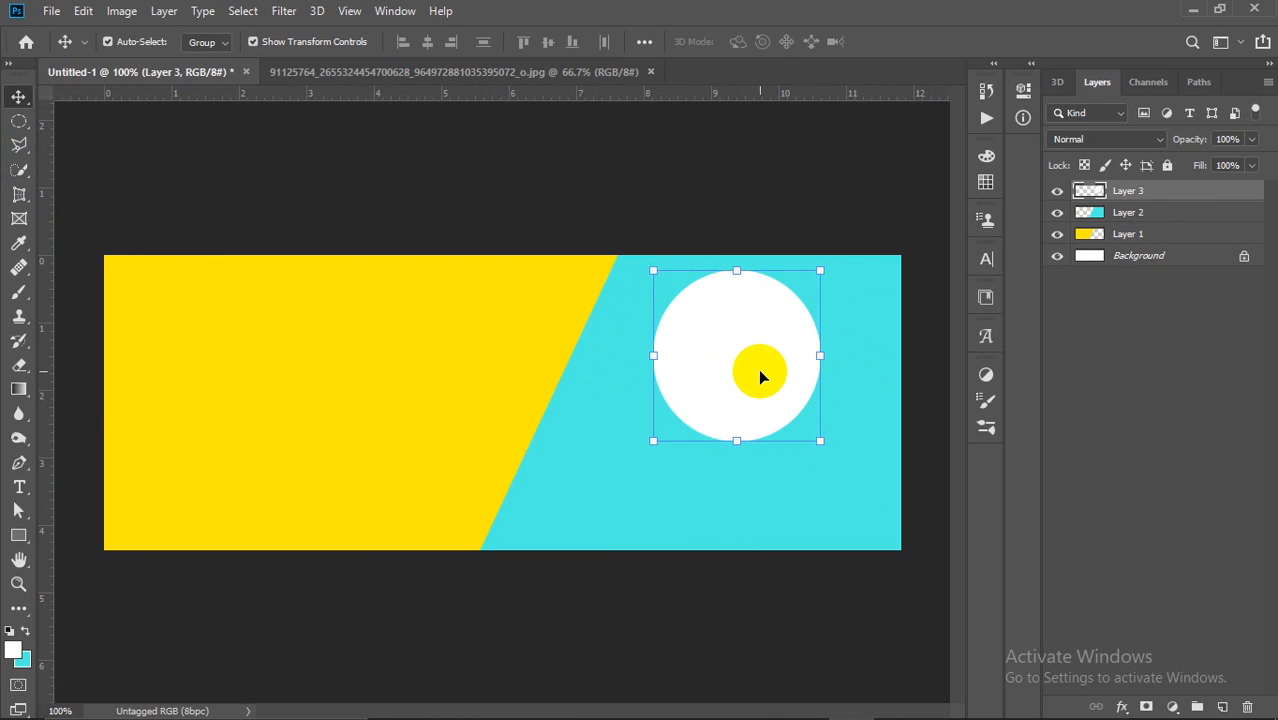
drag(760, 371, 763, 379)
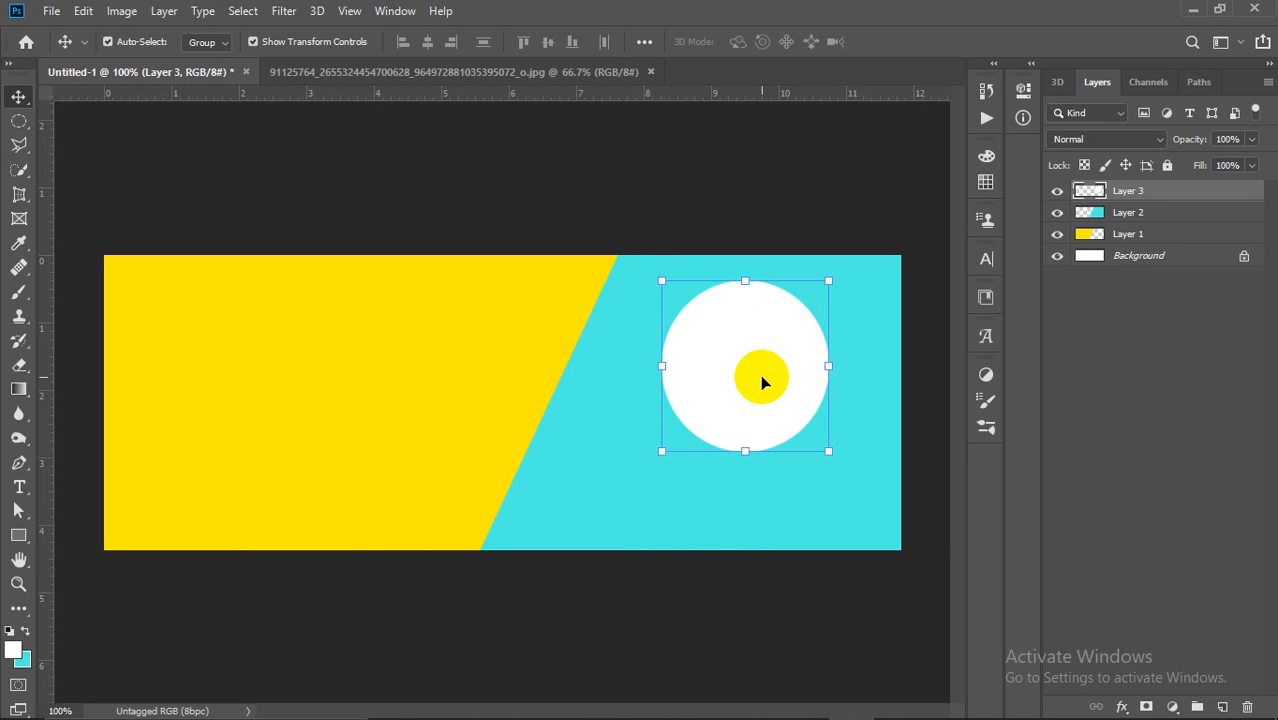
Step: Draw a five-point Polygonal Lasso selection on the yellow panel
click(14, 146)
mouse_move(12, 150)
mouse_down()
mouse_move(55, 180)
mouse_move(90, 165)
mouse_up()
click(249, 353)
click(313, 328)
click(322, 428)
click(230, 432)
click(220, 393)
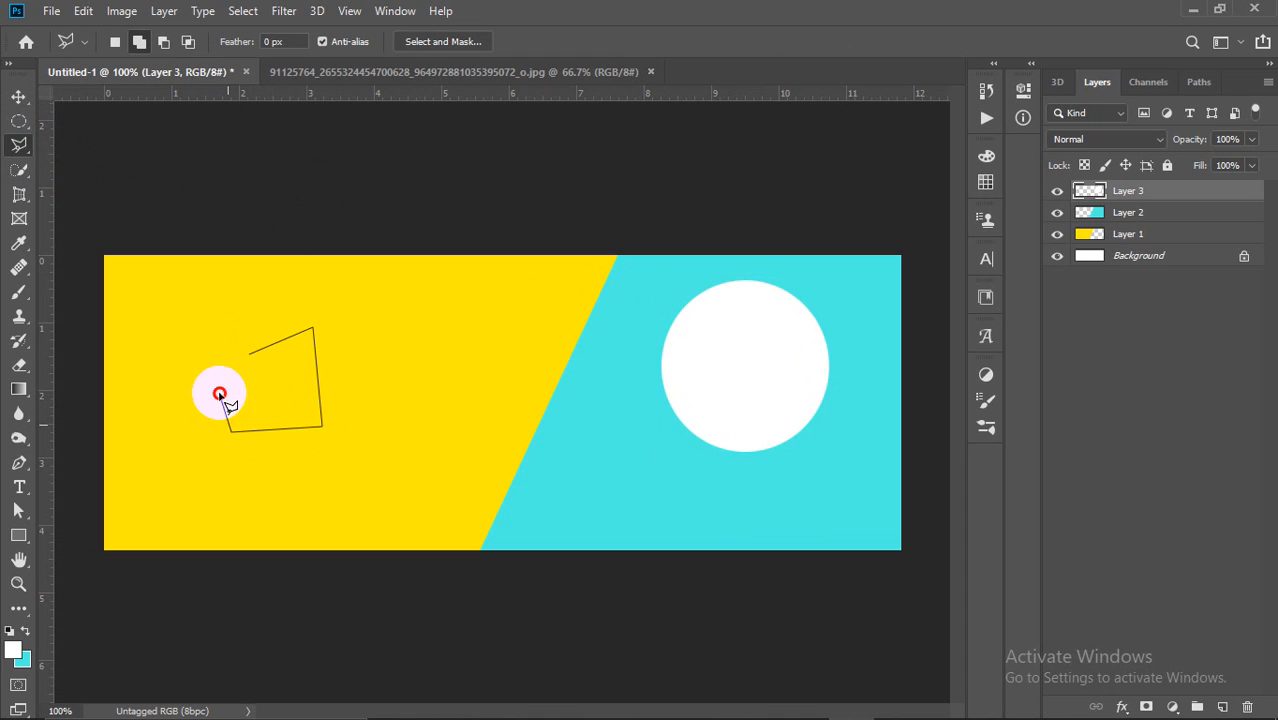
click(249, 356)
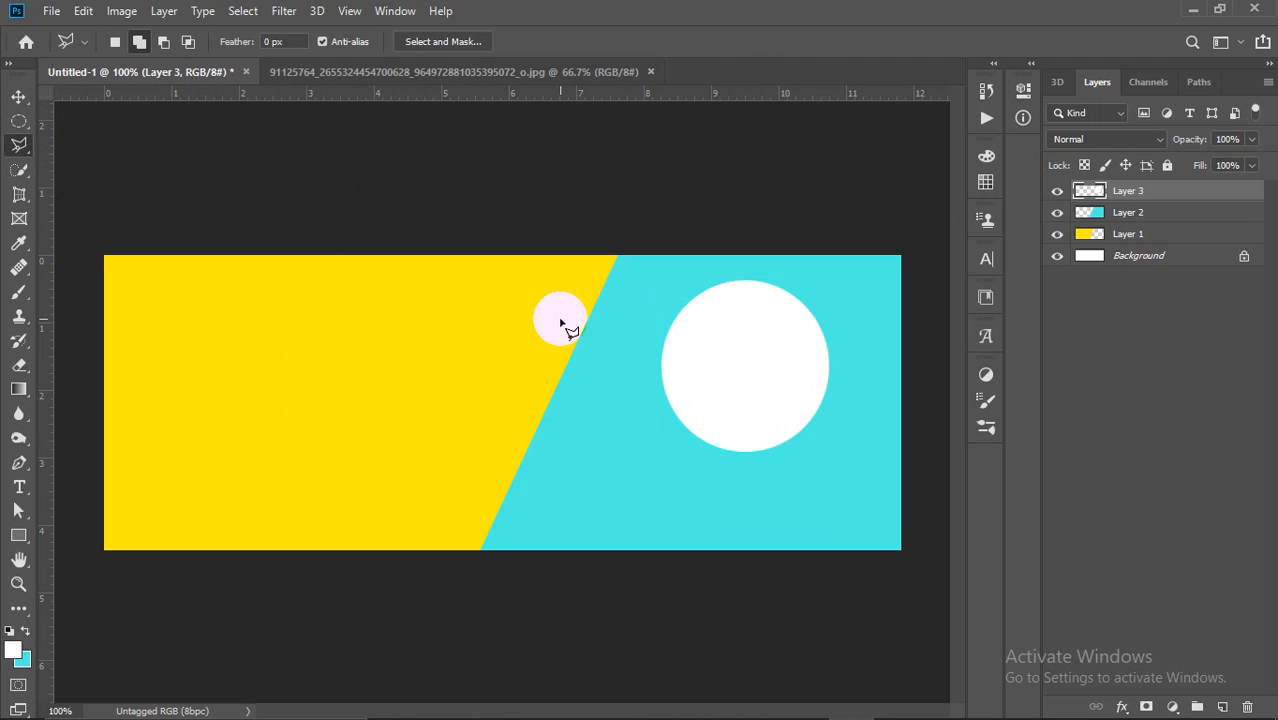
Step: Shift the circle up and right, then bring up File > Place Embedded
click(16, 97)
mouse_move(752, 370)
mouse_down()
mouse_move(736, 465)
mouse_move(770, 350)
mouse_move(739, 354)
mouse_move(770, 365)
mouse_move(758, 356)
mouse_up()
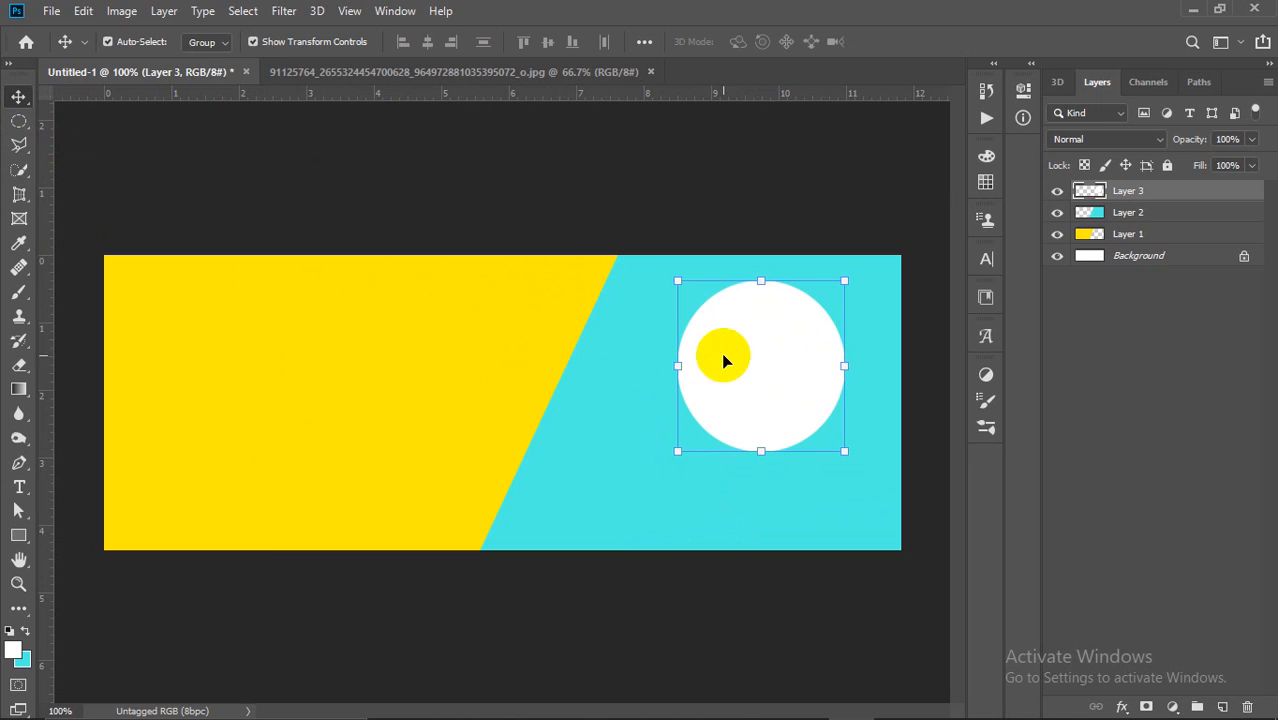
click(51, 12)
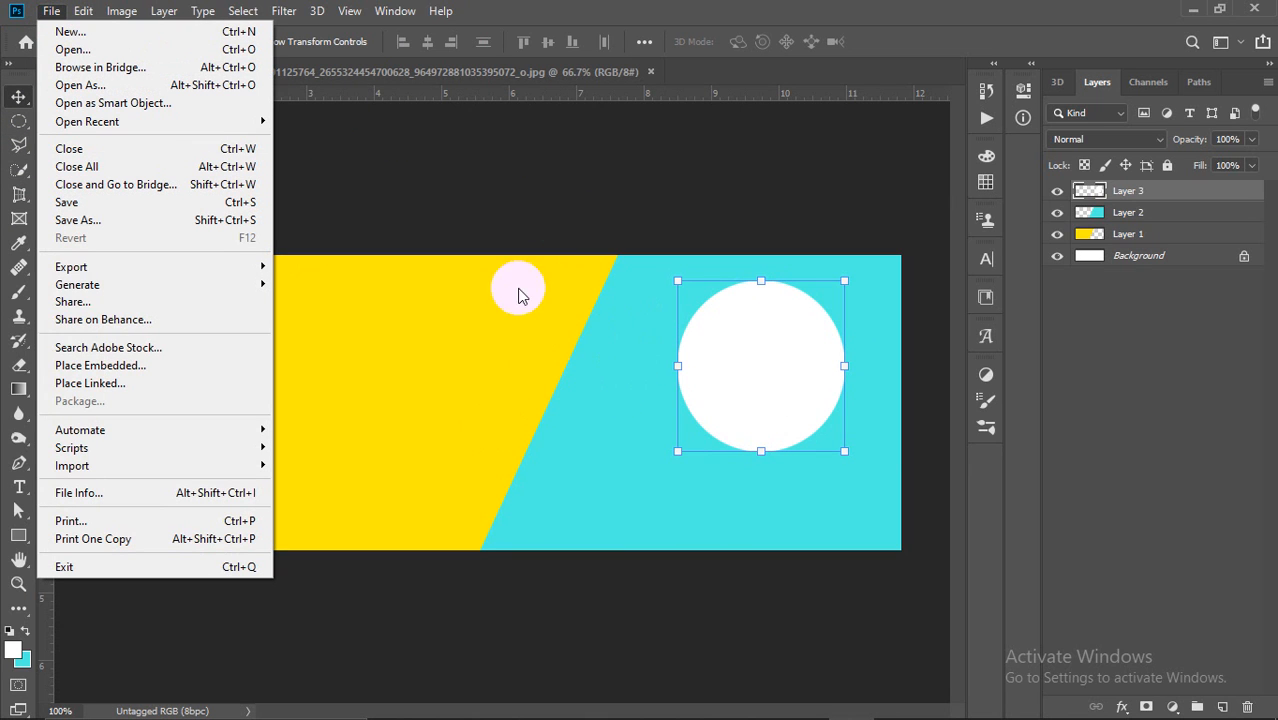
click(135, 367)
Step: Place the black-and-white portrait photo and drag it over the white circle
scroll(660, 300, down, 10)
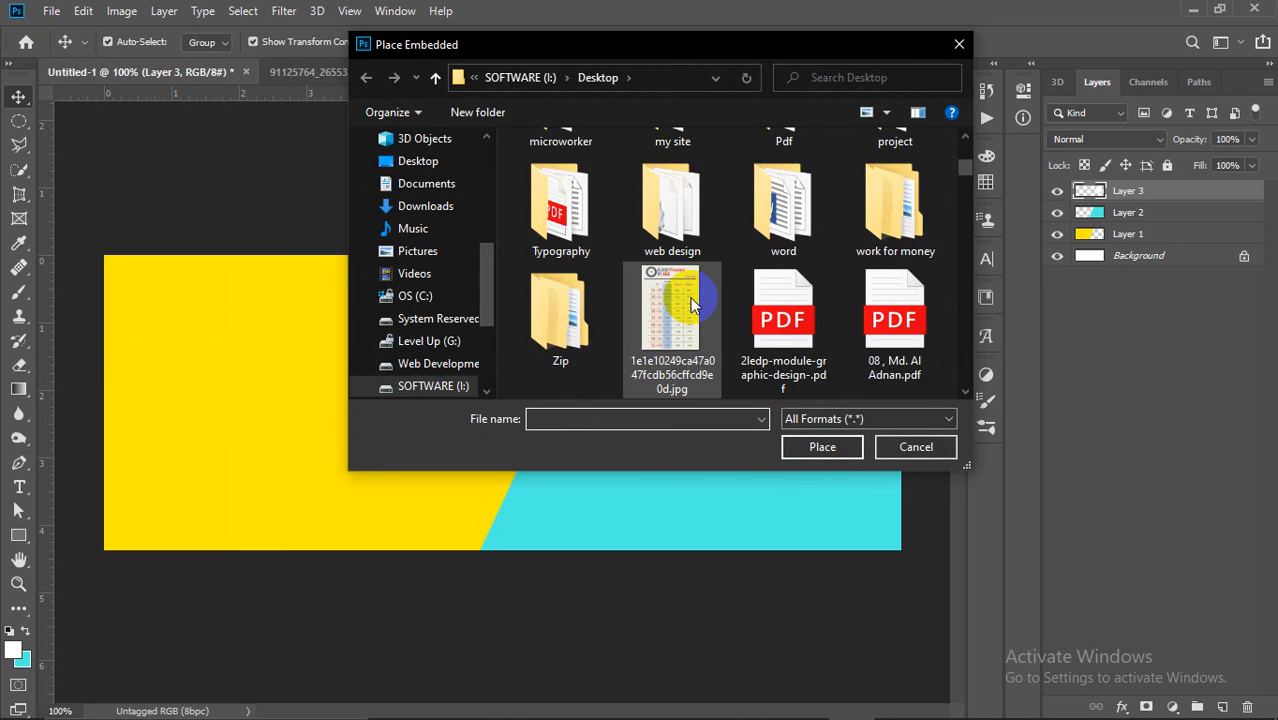
scroll(695, 314, down, 3)
click(555, 304)
click(840, 450)
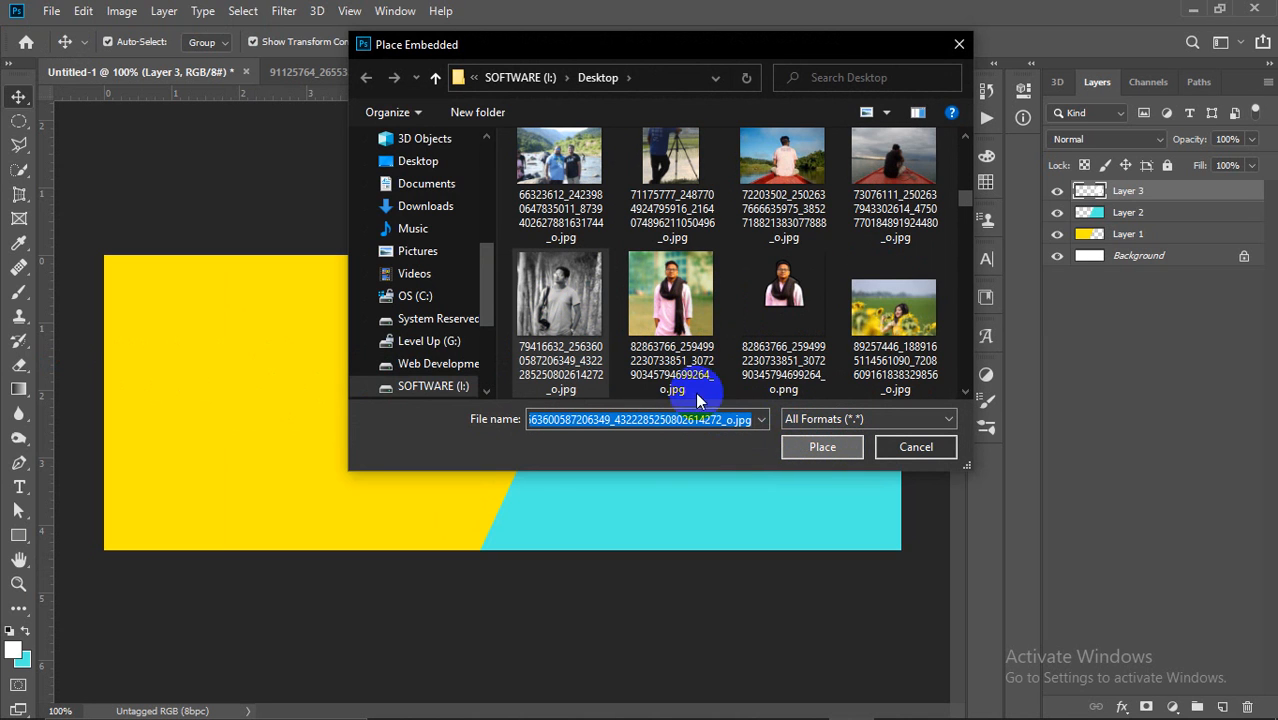
drag(516, 402, 683, 400)
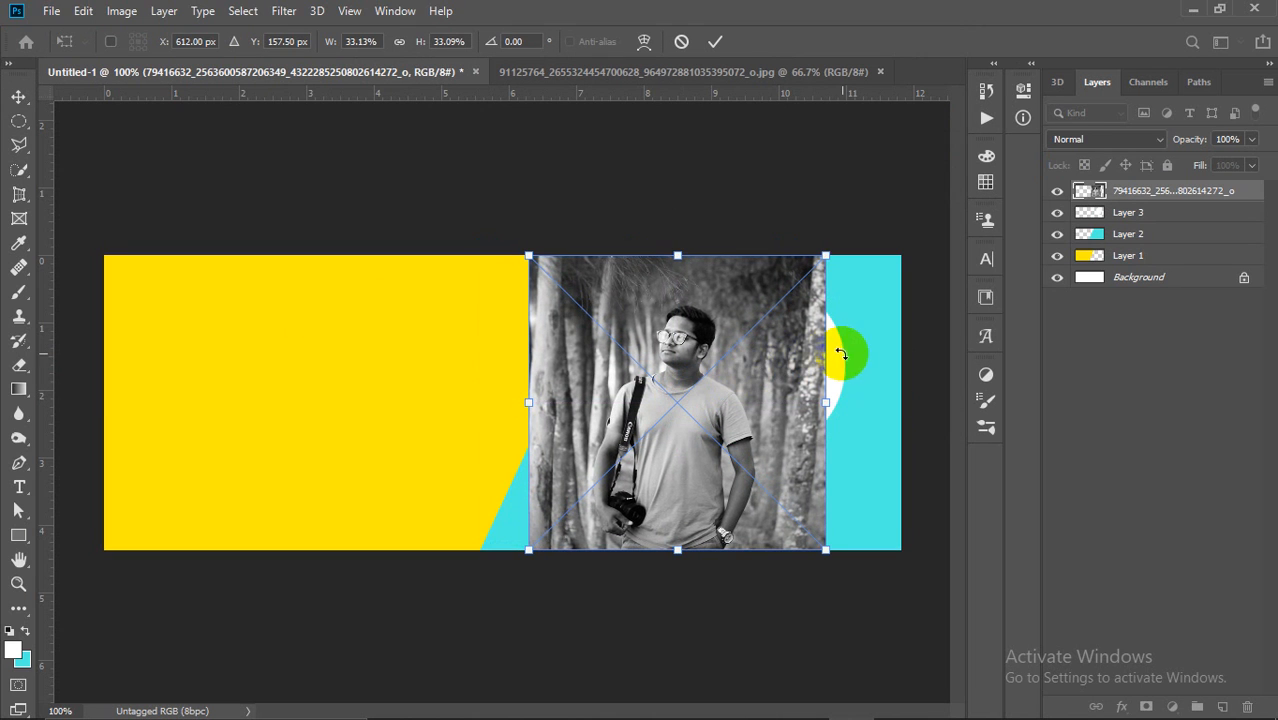
Step: Try clipping the photo to the circle, then release the clipping mask
click(1193, 200)
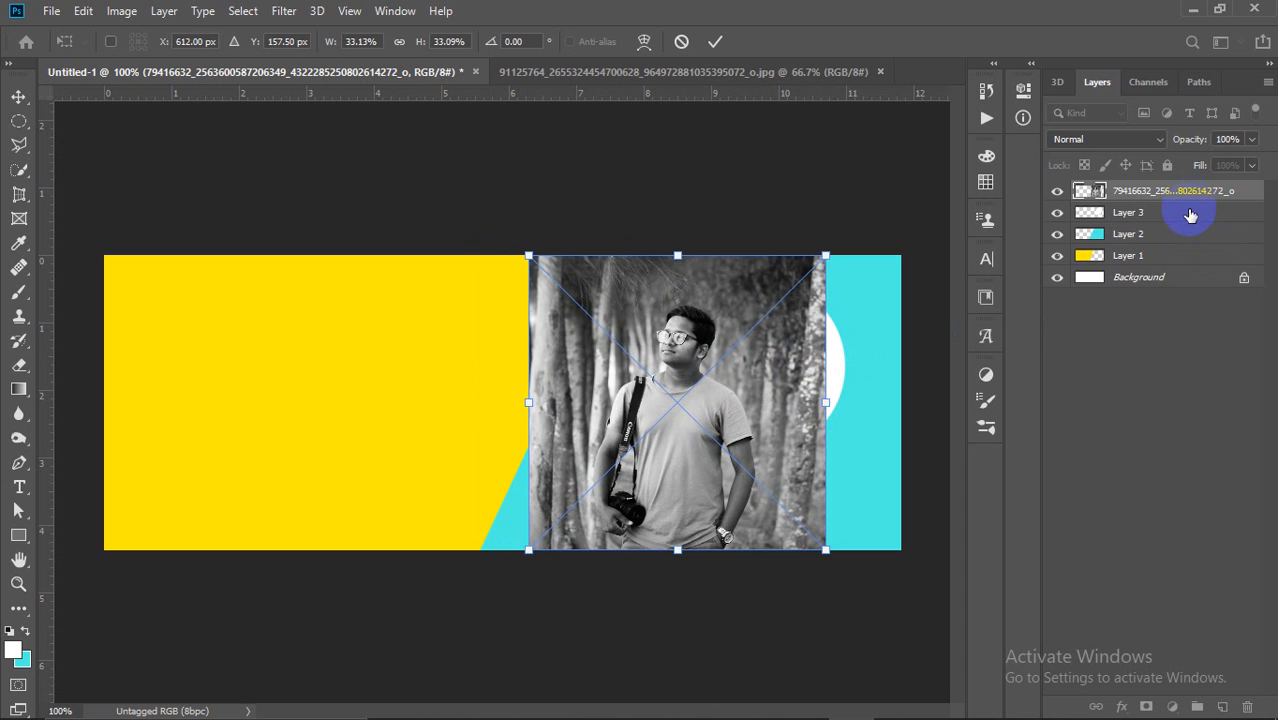
alt+click(1190, 201)
mouse_move(784, 361)
mouse_down()
mouse_move(870, 364)
mouse_move(798, 348)
mouse_move(811, 335)
mouse_move(798, 365)
mouse_move(790, 358)
mouse_move(800, 370)
mouse_up()
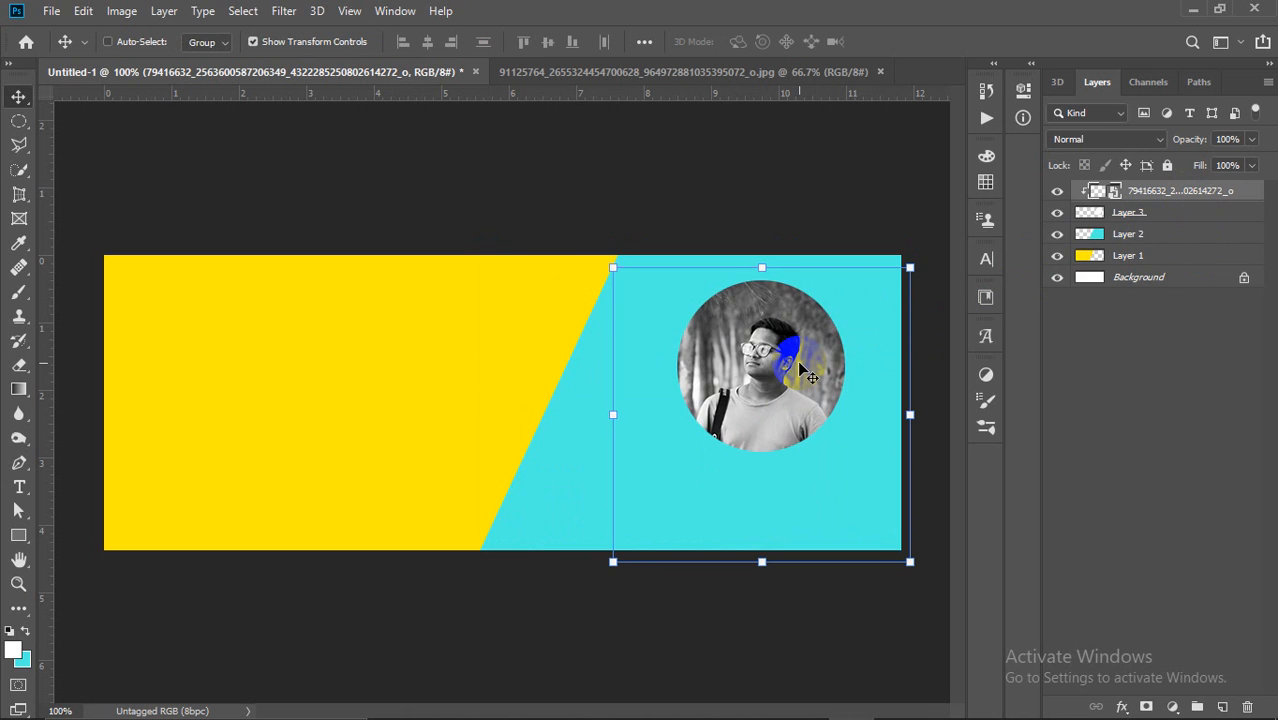
key(ctrl+alt+g)
mouse_move(697, 368)
mouse_down()
mouse_move(773, 366)
mouse_move(709, 352)
mouse_up()
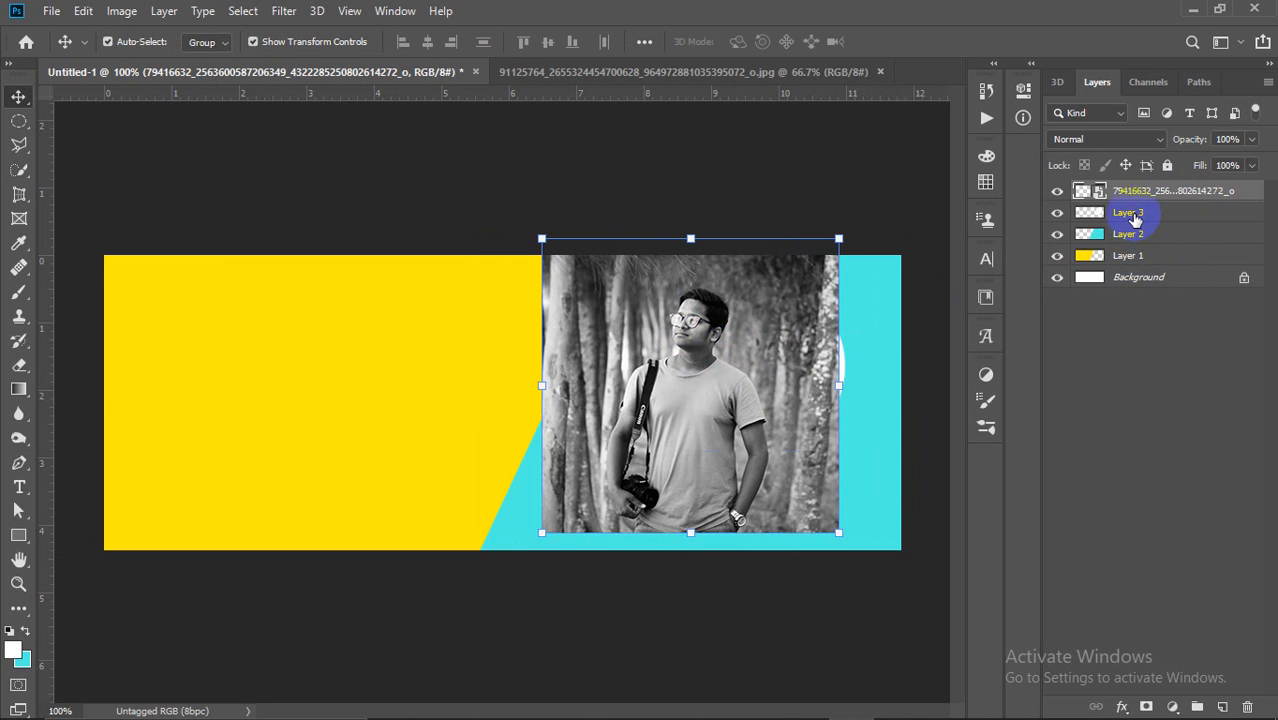
Step: Reposition the portrait photo layer so it sits over the white circle
click(1134, 219)
click(608, 368)
drag(705, 355, 607, 370)
click(1157, 214)
click(562, 368)
click(1143, 218)
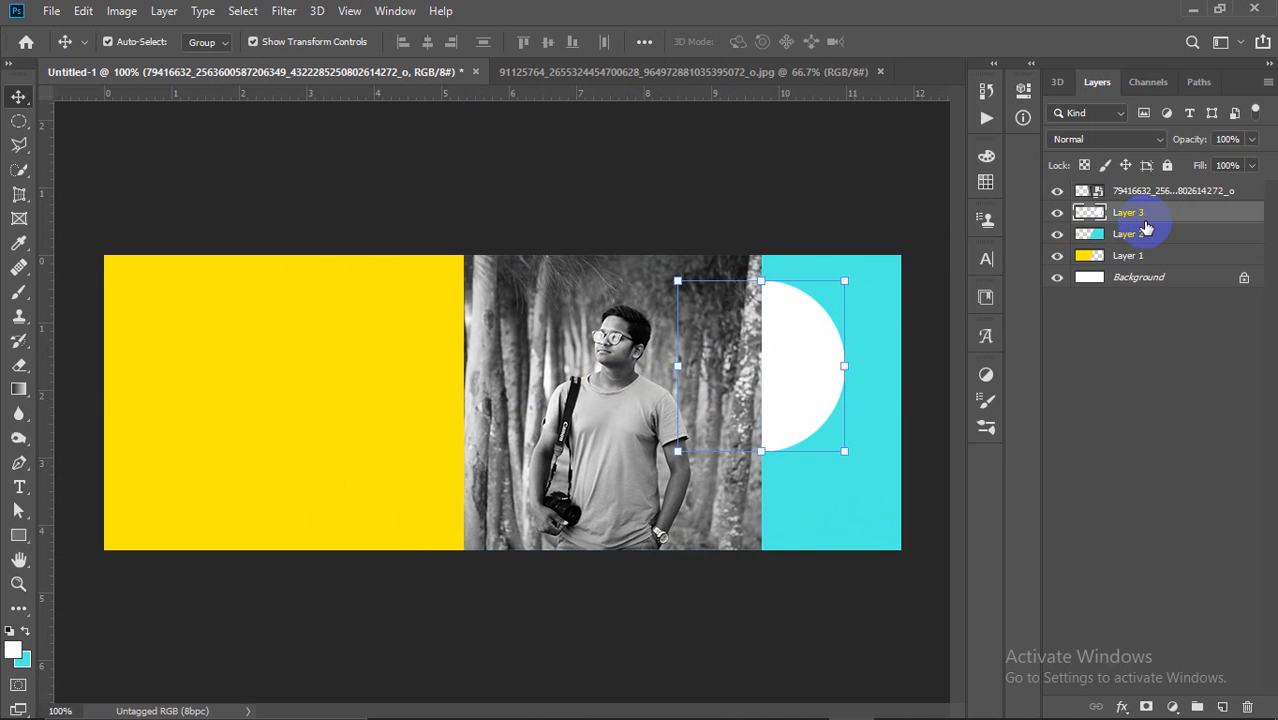
click(1143, 195)
drag(590, 365, 686, 364)
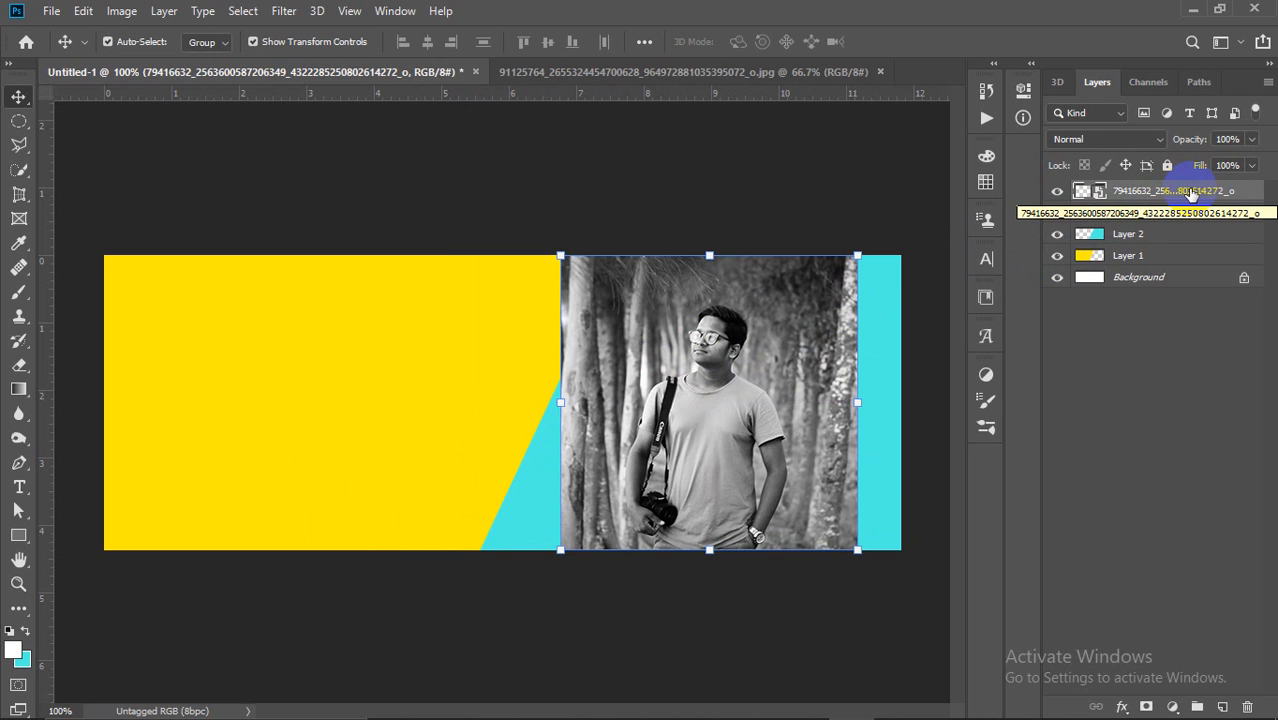
Step: Create a clipping mask so the portrait shows inside the circle, shifted right
right_click(1190, 193)
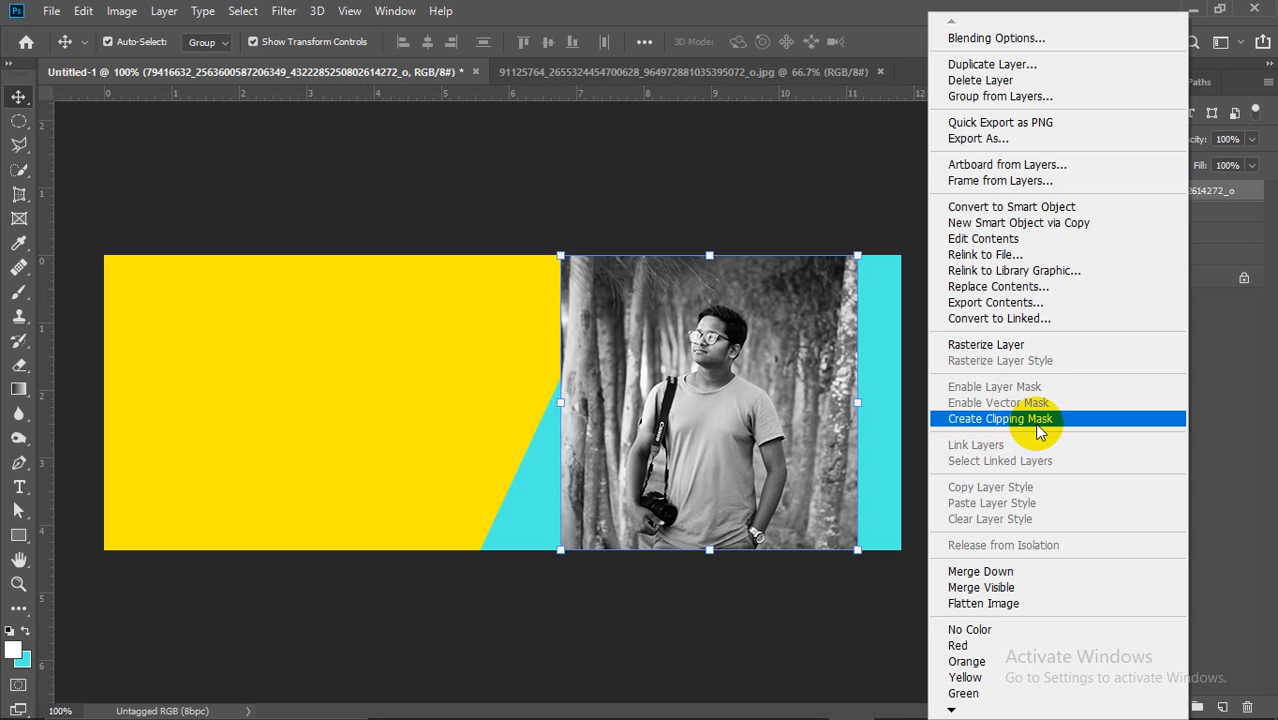
click(1040, 430)
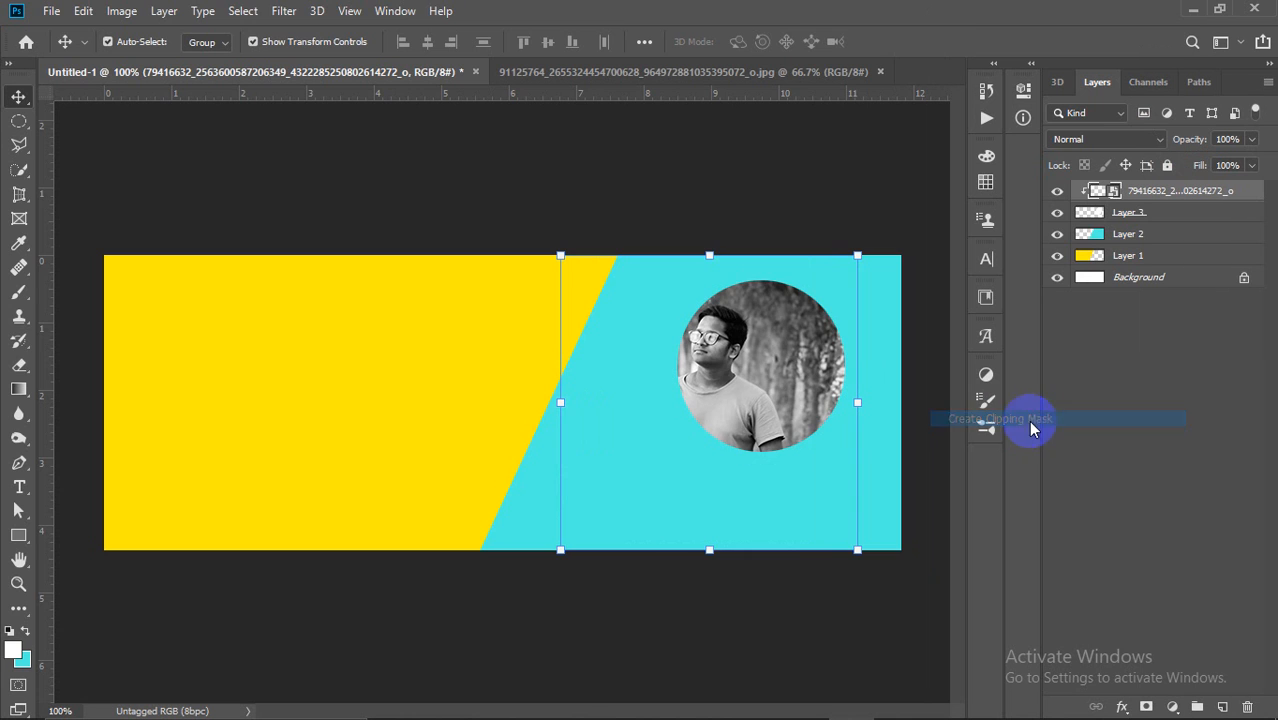
drag(751, 367, 787, 360)
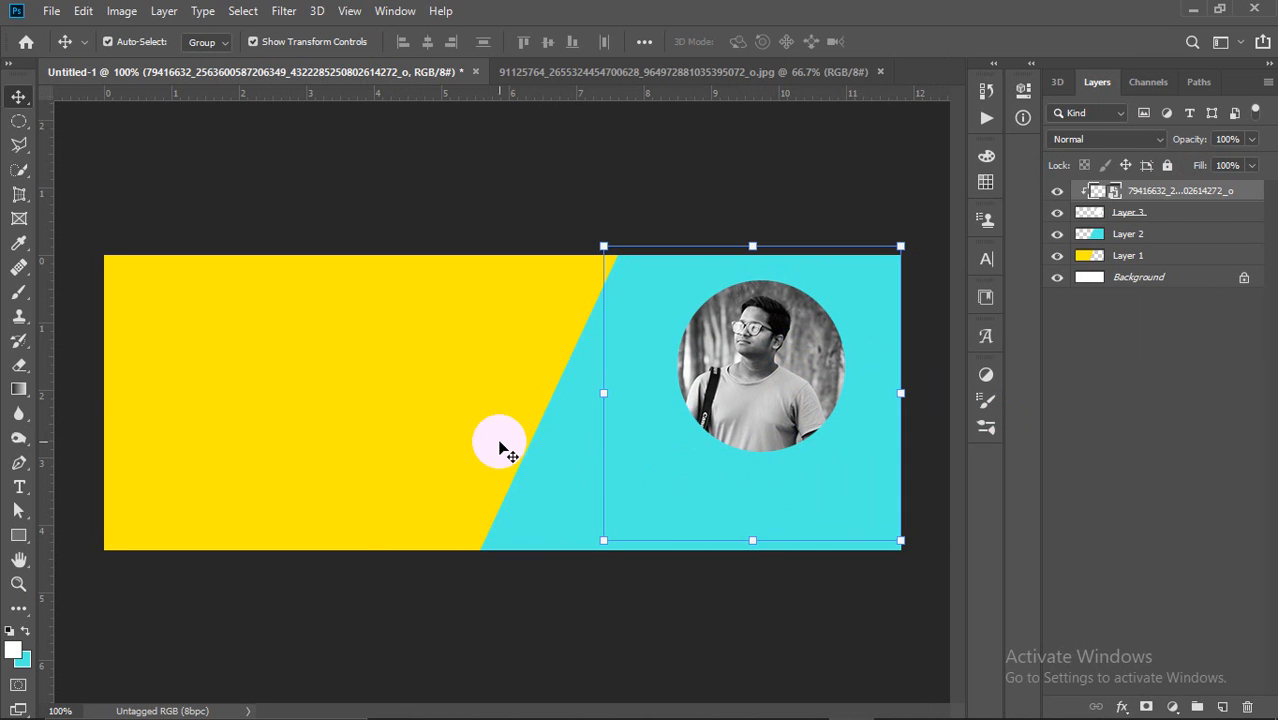
Step: Check the yellow panel, circle and portrait layers, then deselect all layers
click(495, 442)
click(1173, 310)
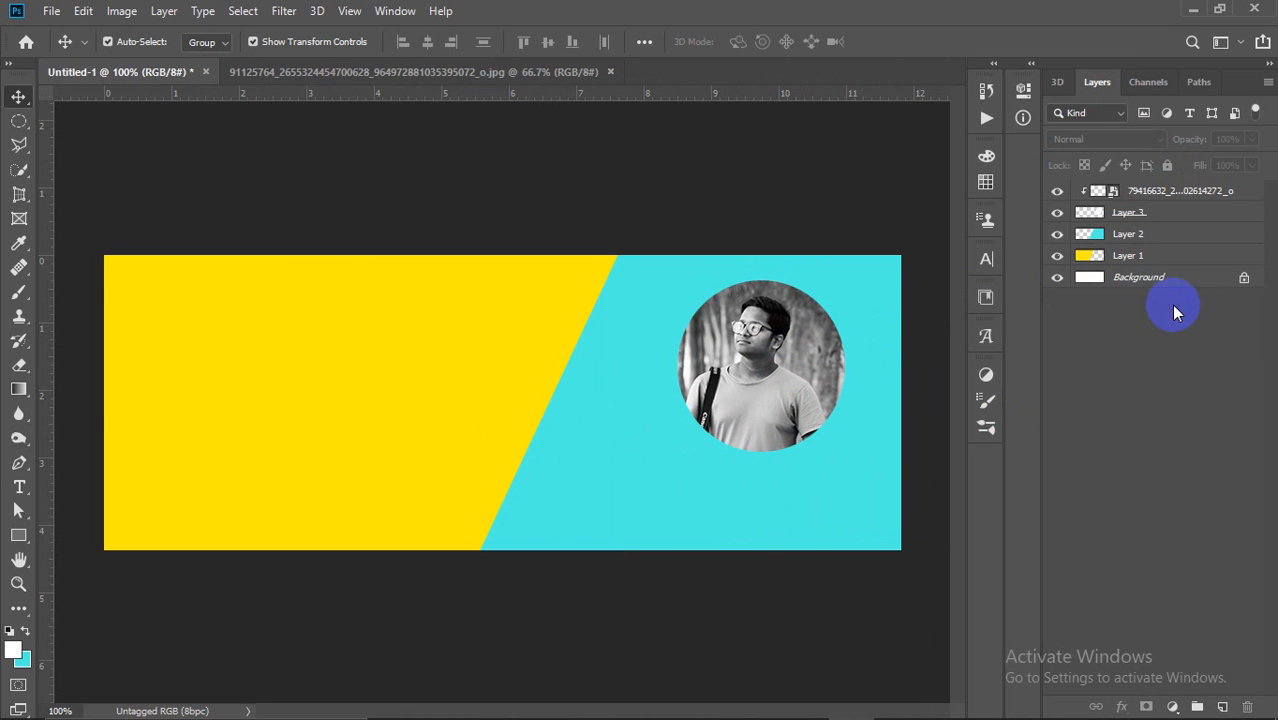
click(1165, 216)
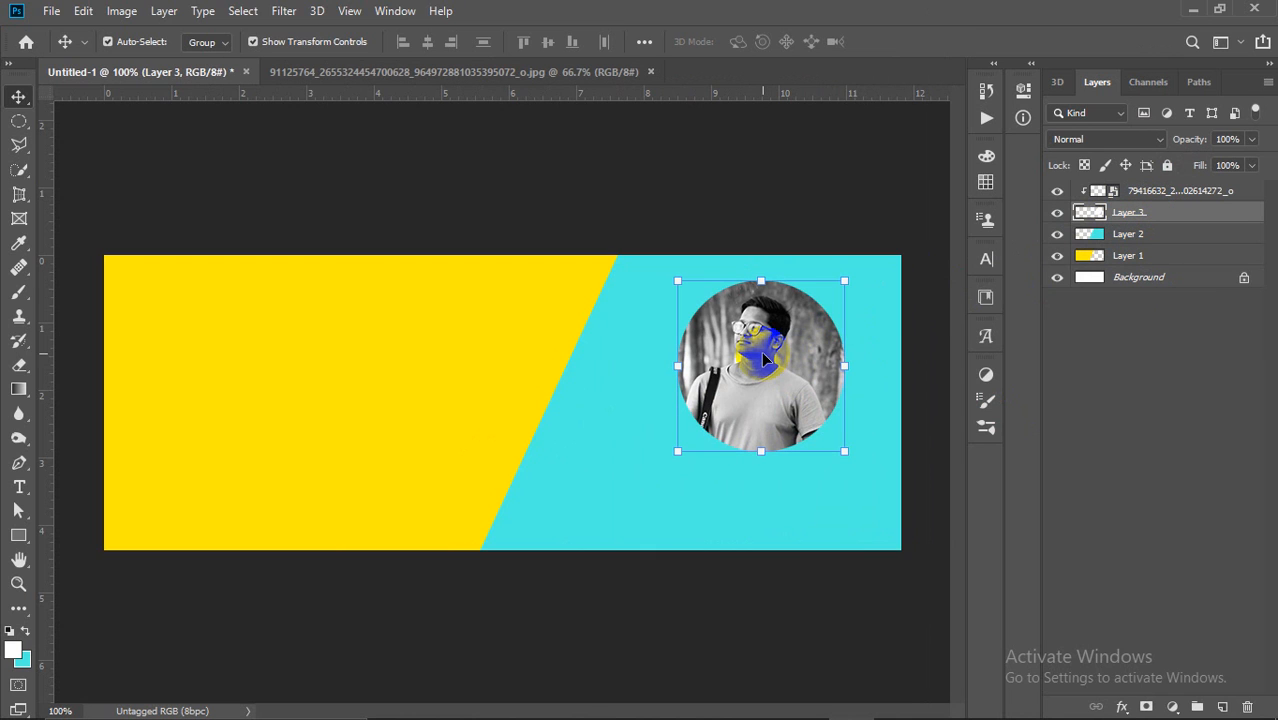
click(1202, 192)
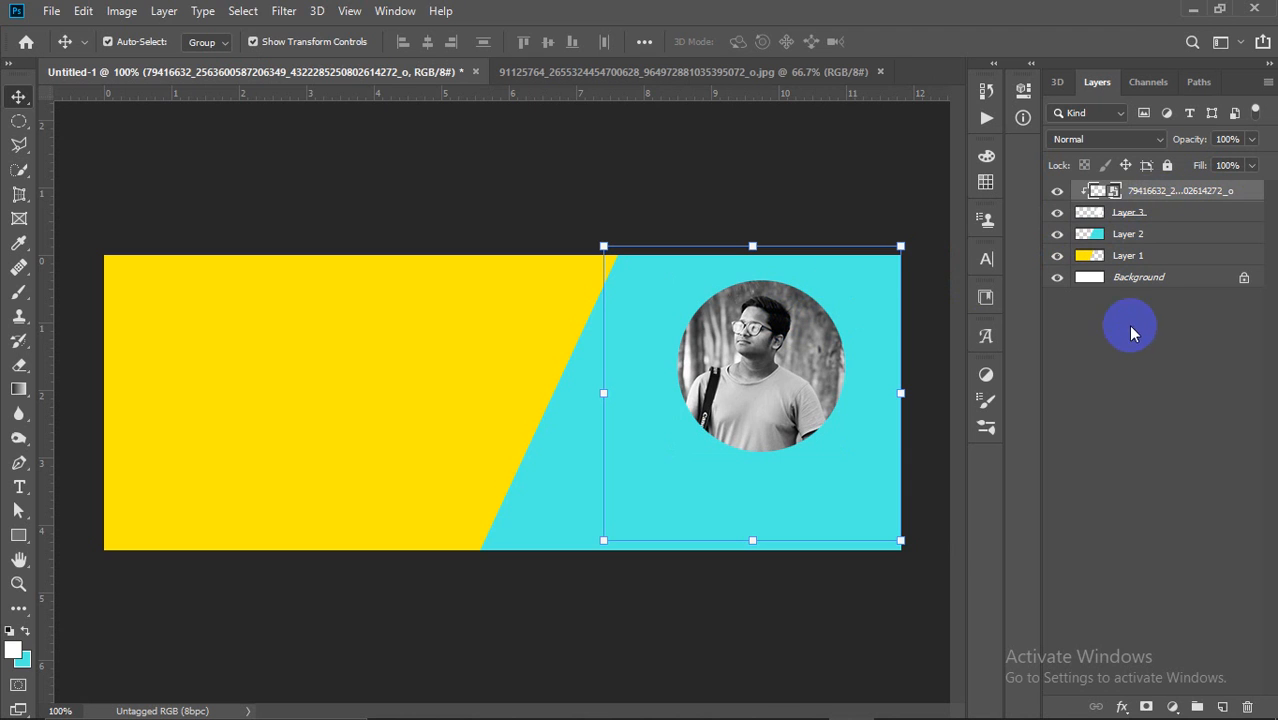
click(1130, 362)
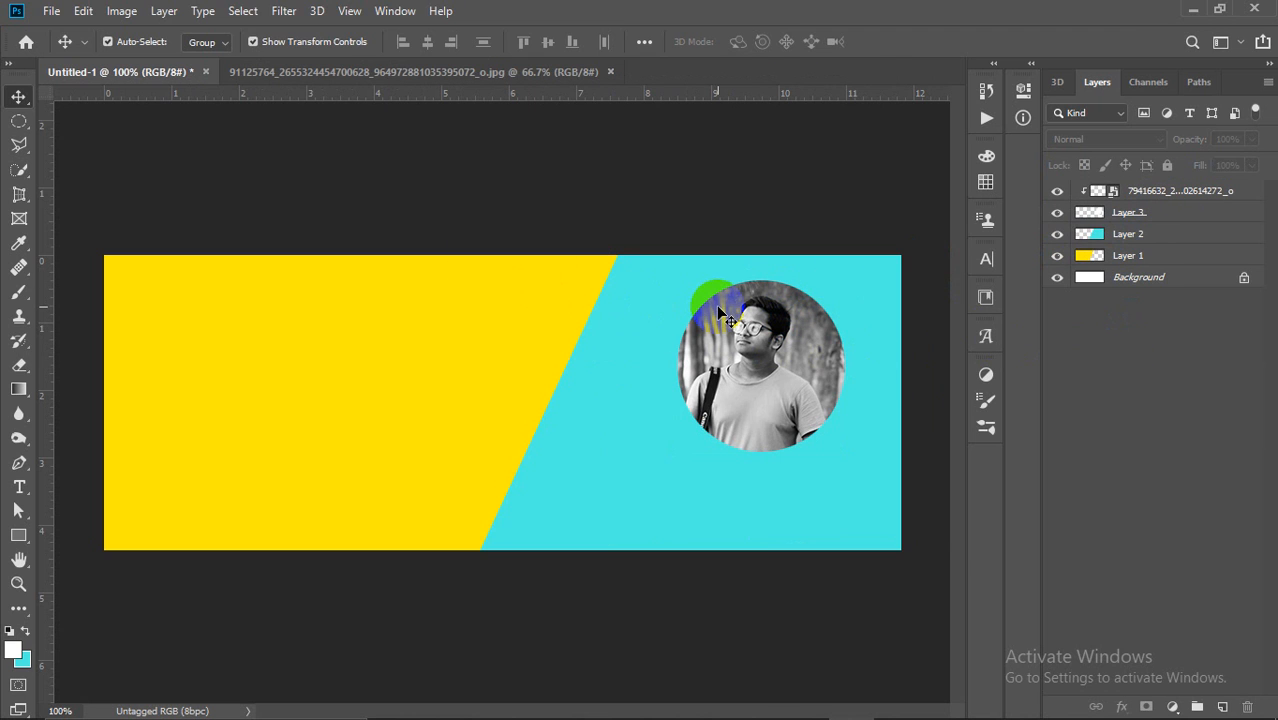
drag(716, 305, 760, 320)
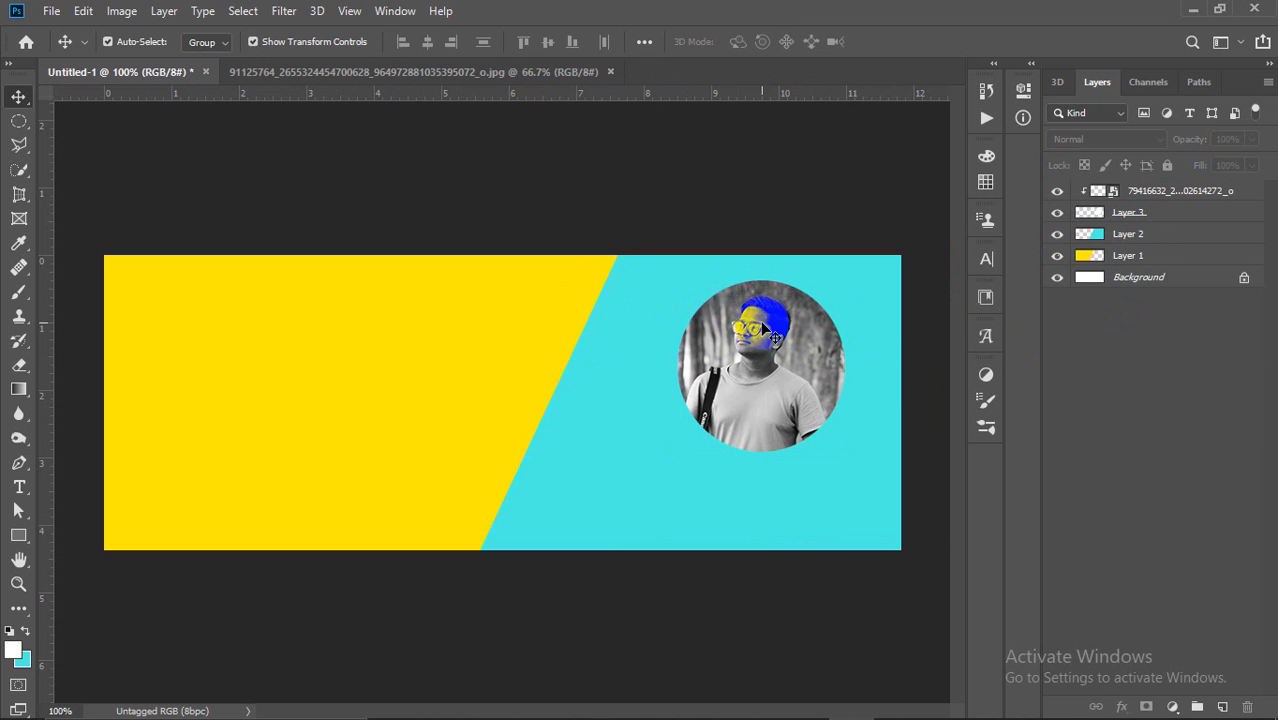
Step: Outline a five-sided Polygonal Lasso selection on the yellow panel
click(21, 124)
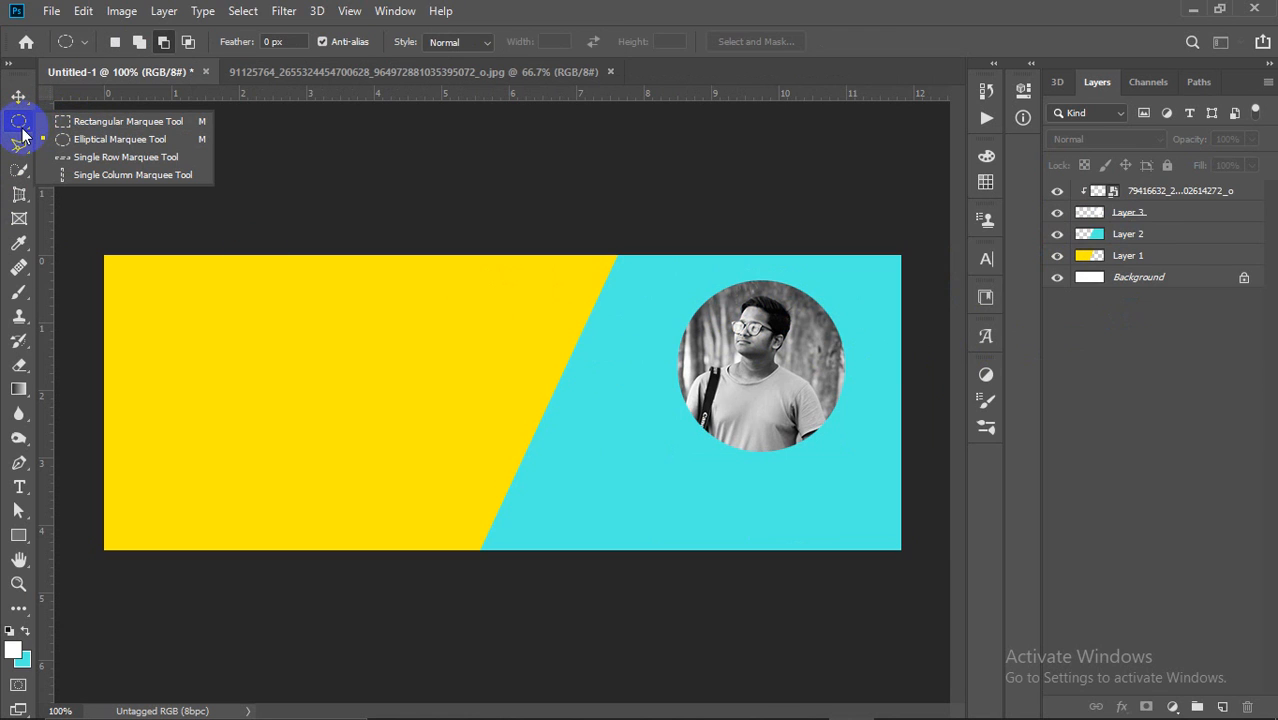
click(22, 146)
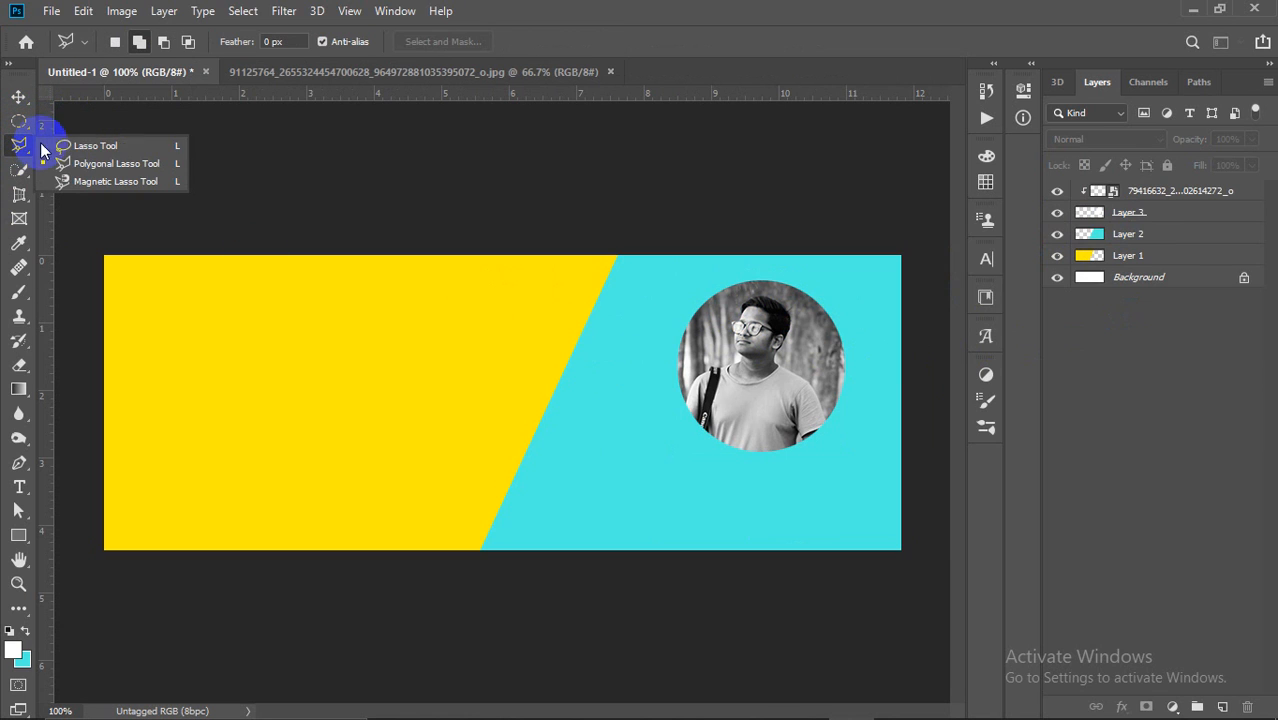
click(92, 162)
click(263, 340)
click(390, 290)
click(433, 357)
click(373, 428)
click(240, 448)
click(188, 375)
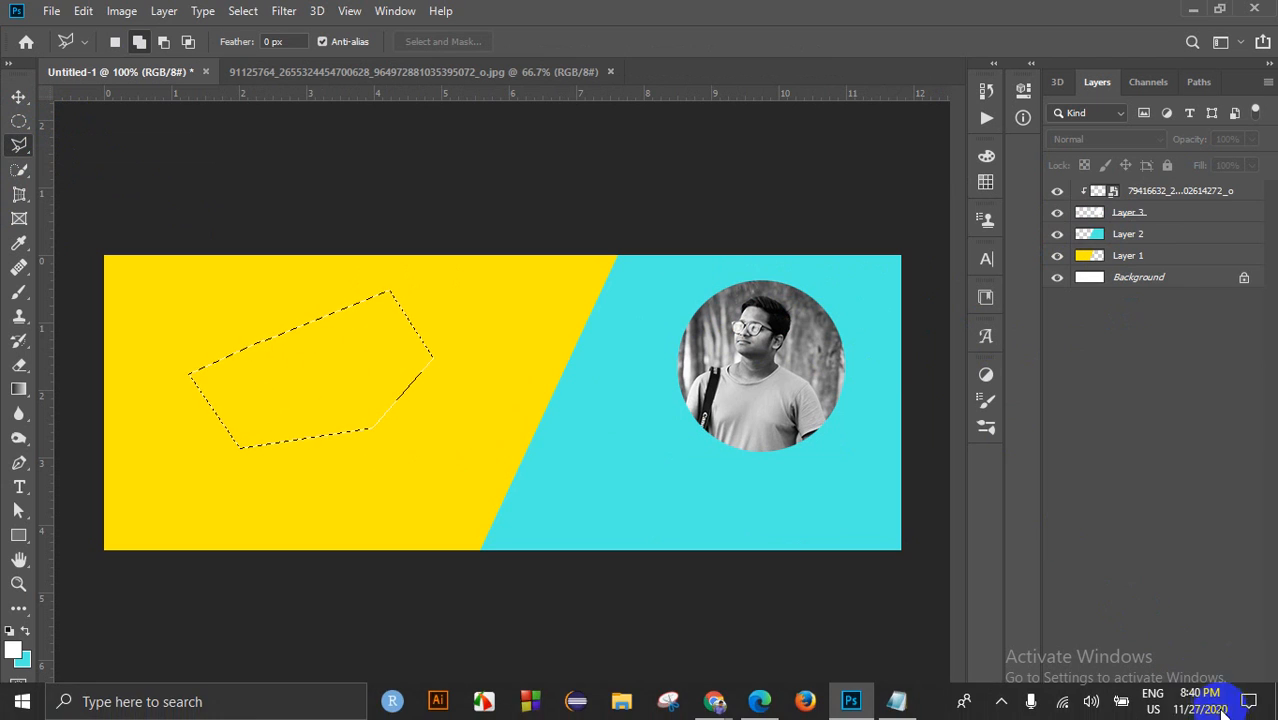
Step: Fill the selection with white on a new Layer 4 and deselect
click(1160, 191)
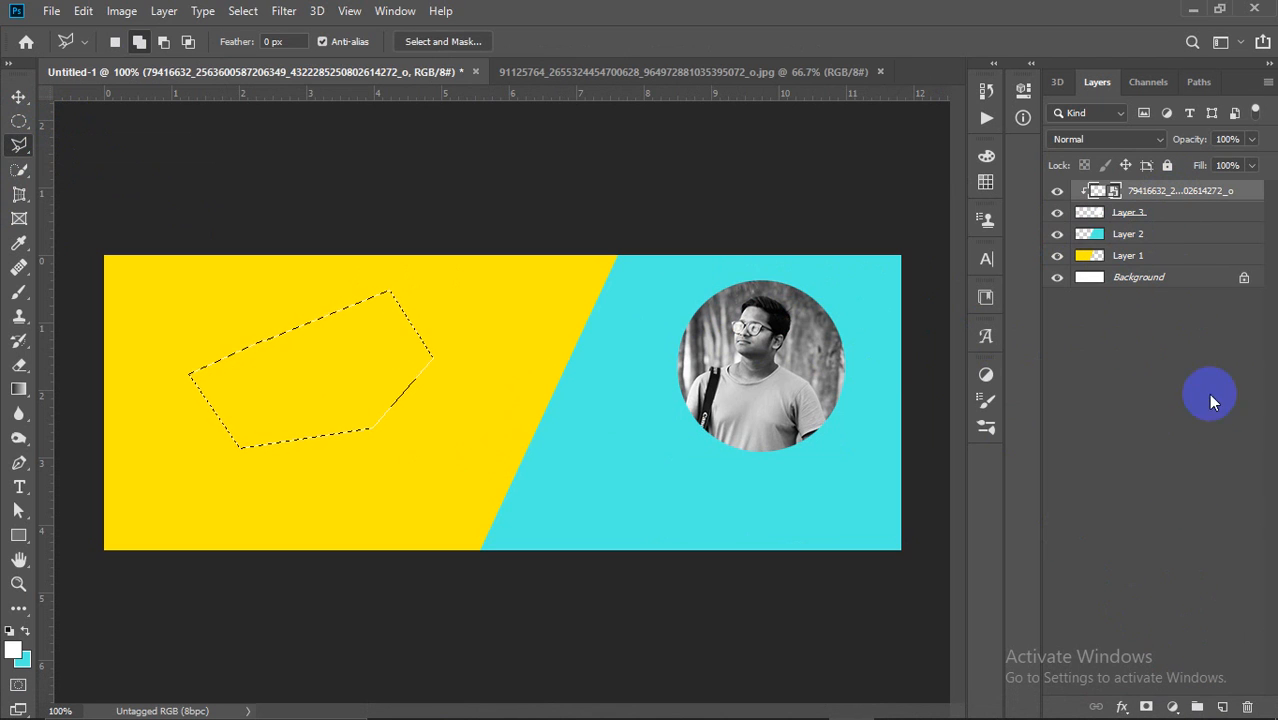
click(1222, 707)
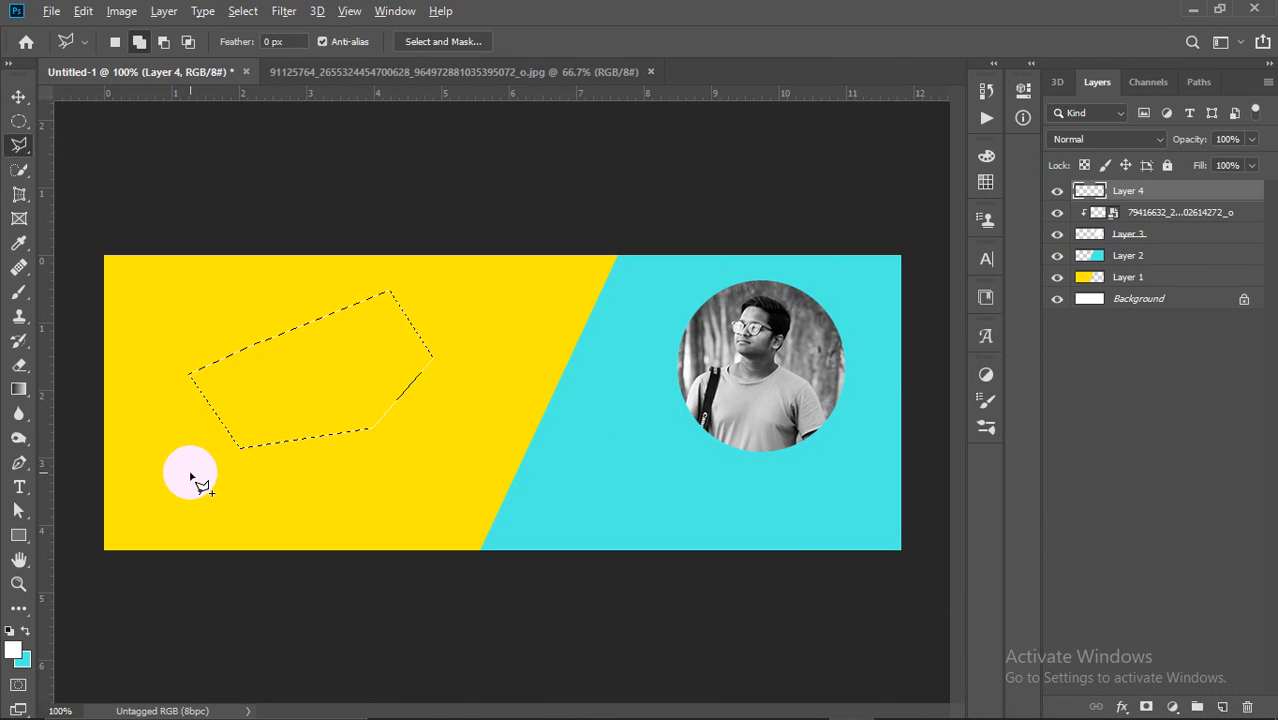
key(alt+BackSpace)
key(ctrl+d)
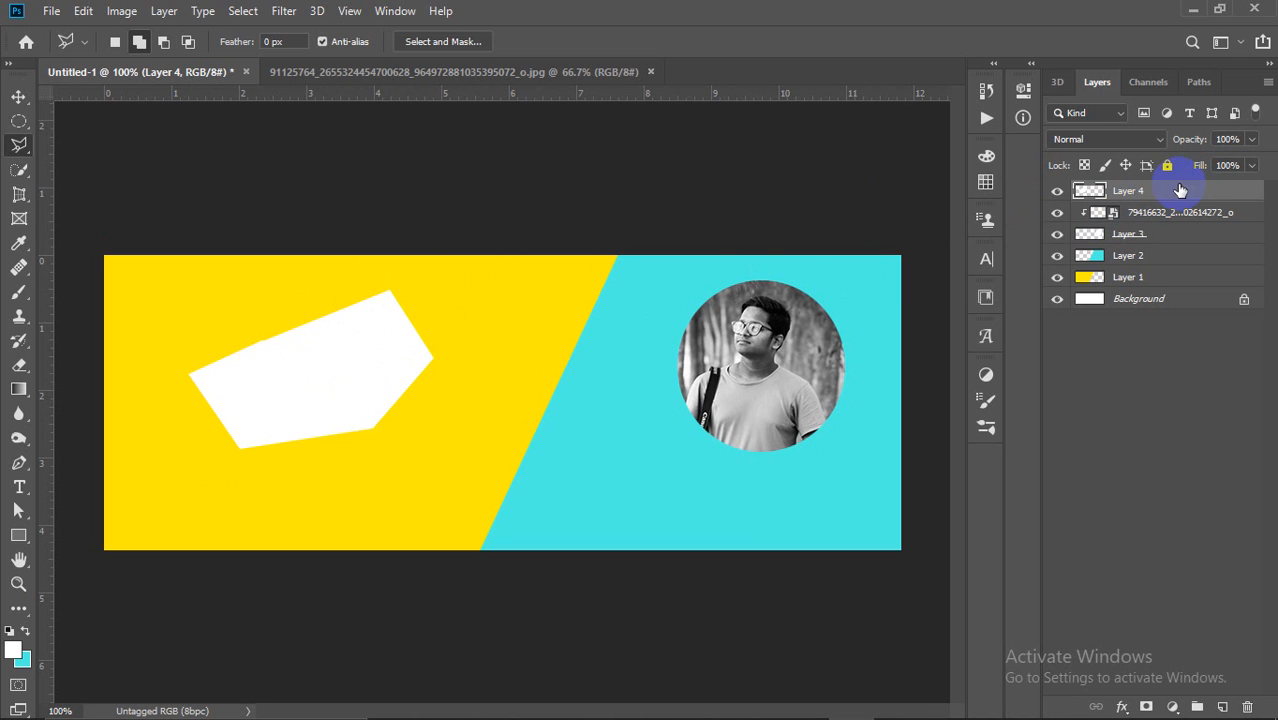
click(46, 15)
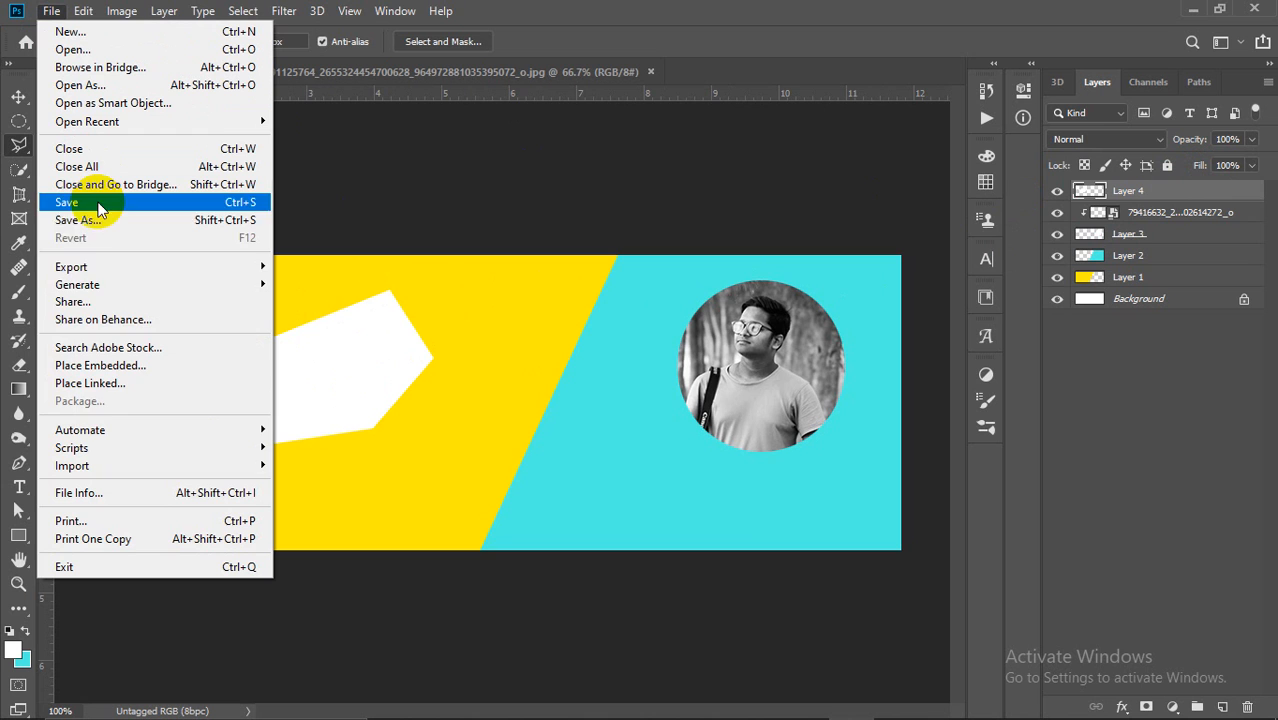
Step: Place the woman's portrait image onto the yellow panel and confirm it
click(122, 372)
scroll(727, 334, down, 5)
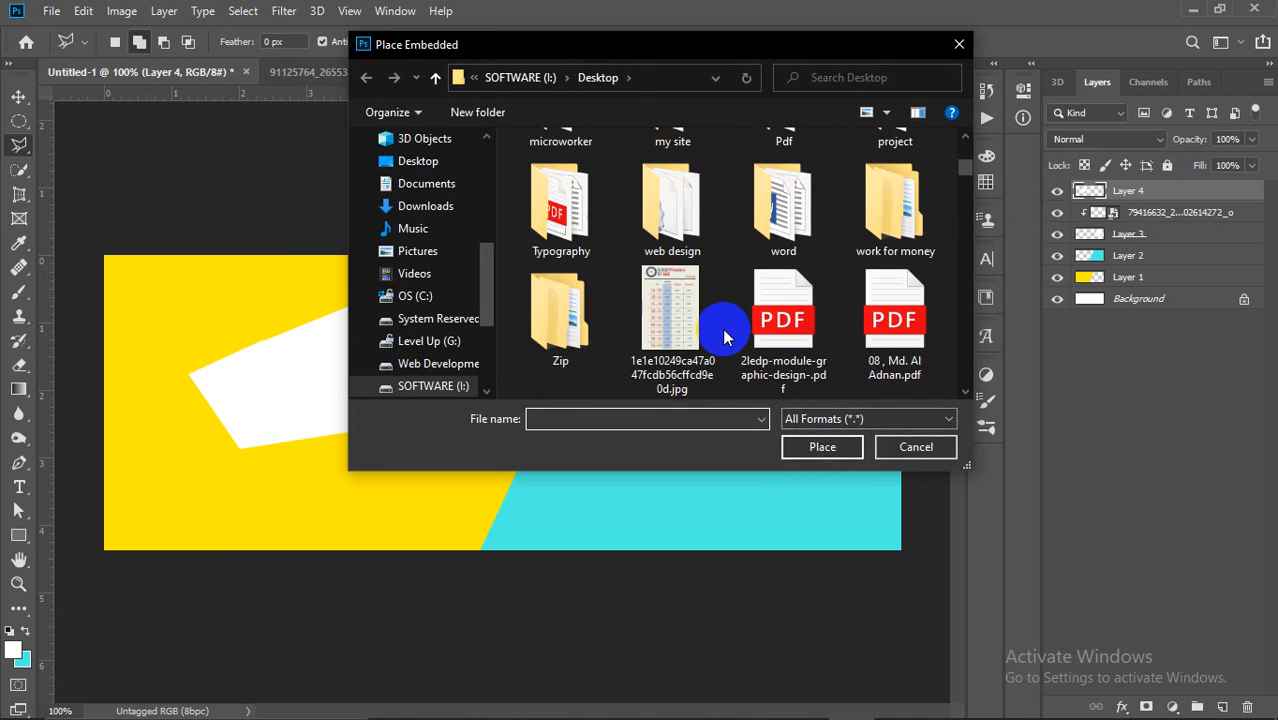
click(870, 335)
click(822, 447)
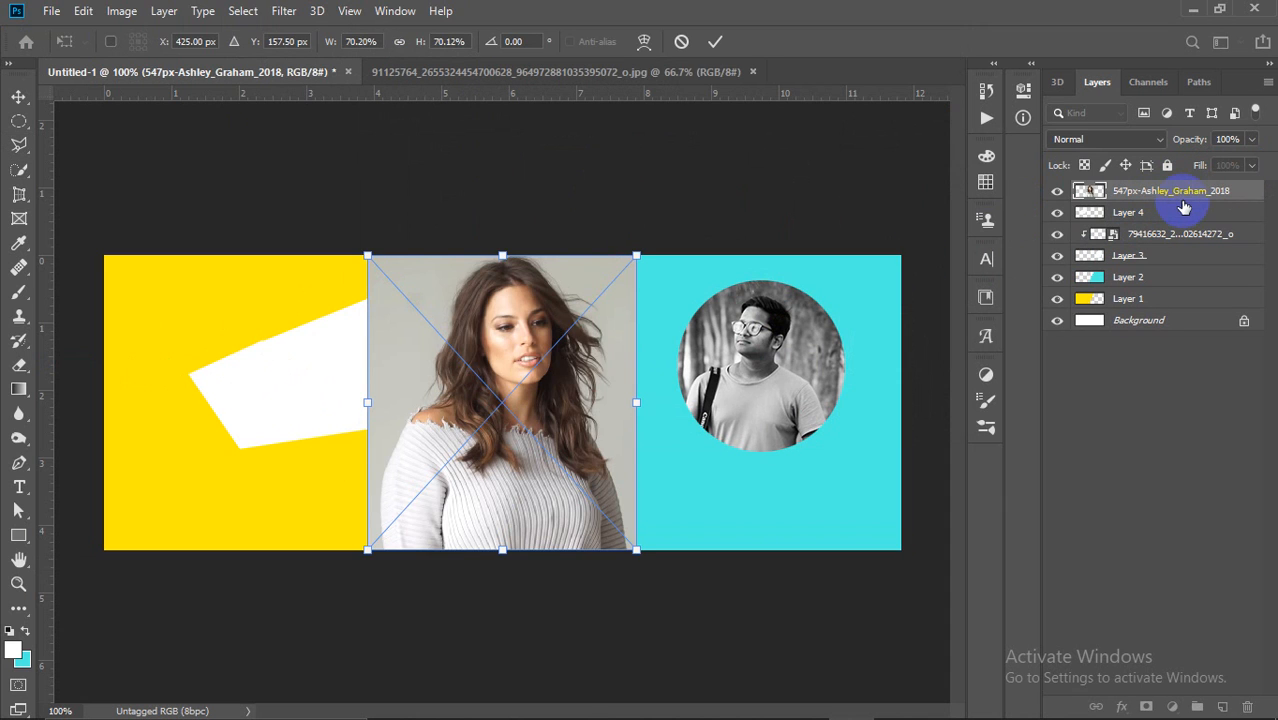
drag(505, 366, 305, 355)
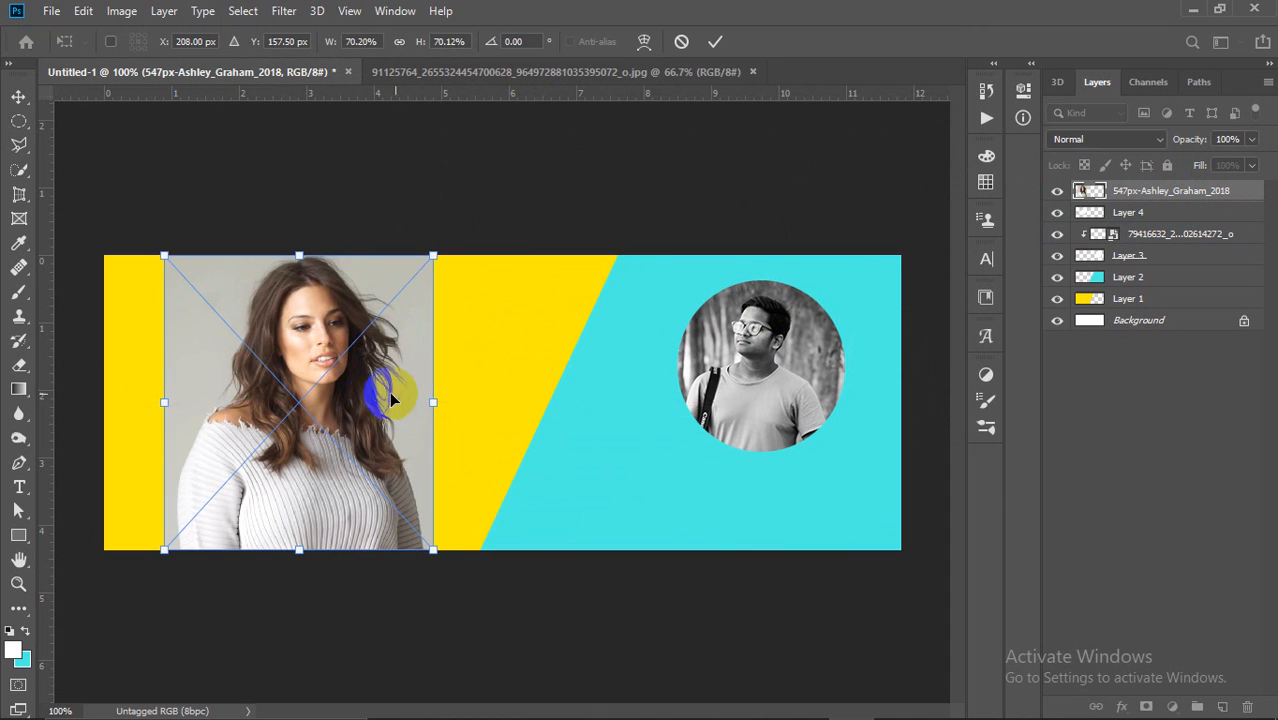
key(Return)
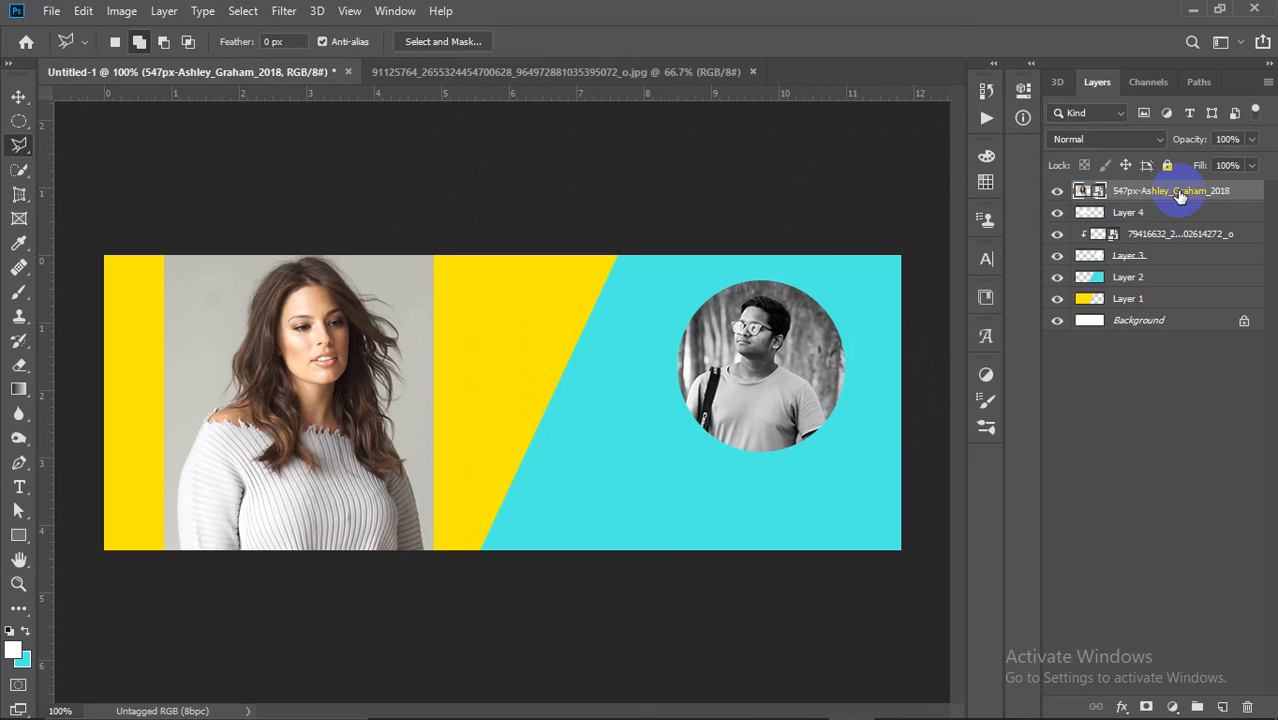
Step: Clip the woman's photo into the white polygon, then shrink and reposition it
right_click(1190, 192)
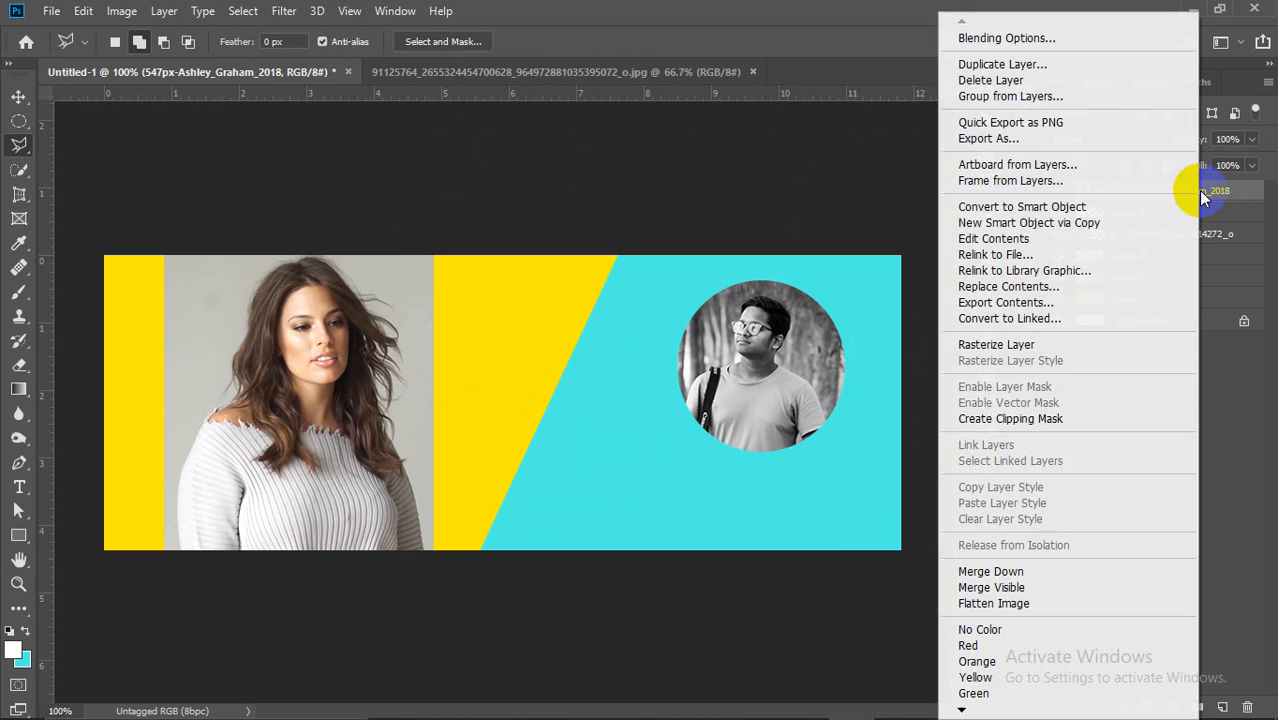
click(1013, 418)
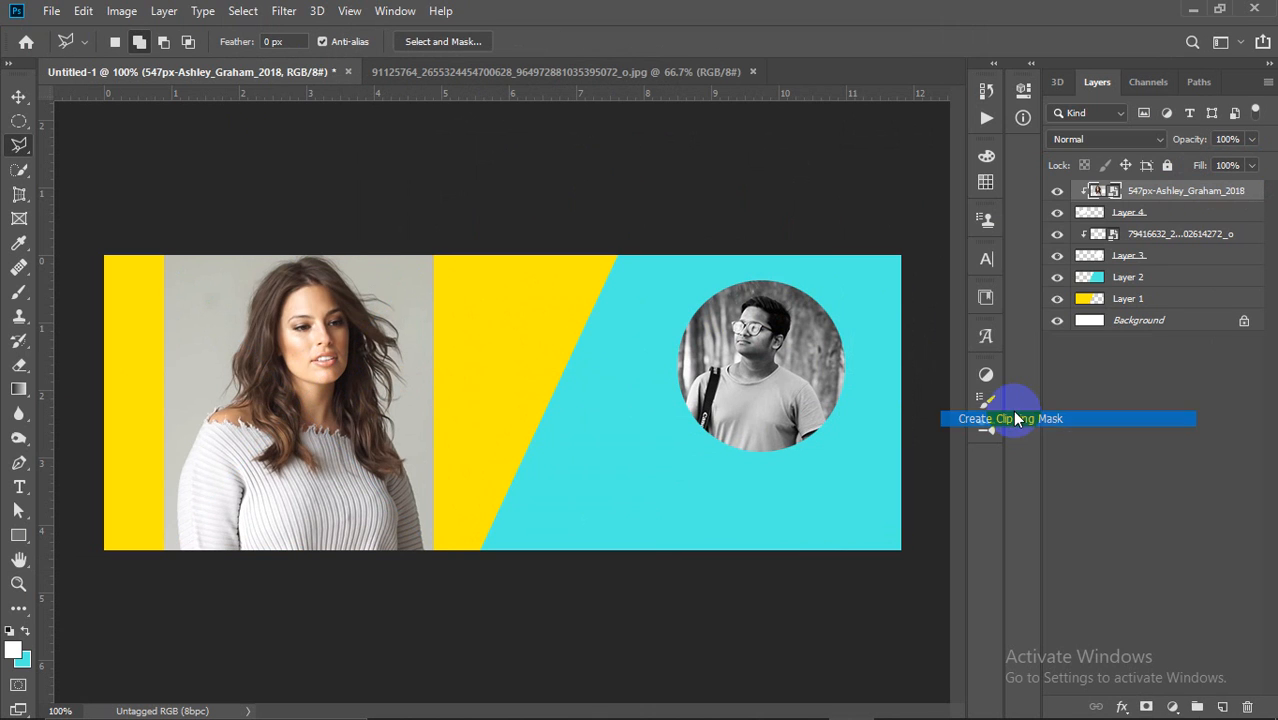
click(15, 95)
drag(315, 370, 348, 377)
drag(190, 255, 212, 279)
mouse_move(330, 380)
mouse_down()
mouse_move(287, 392)
mouse_move(316, 383)
mouse_up()
drag(196, 415, 188, 416)
click(716, 44)
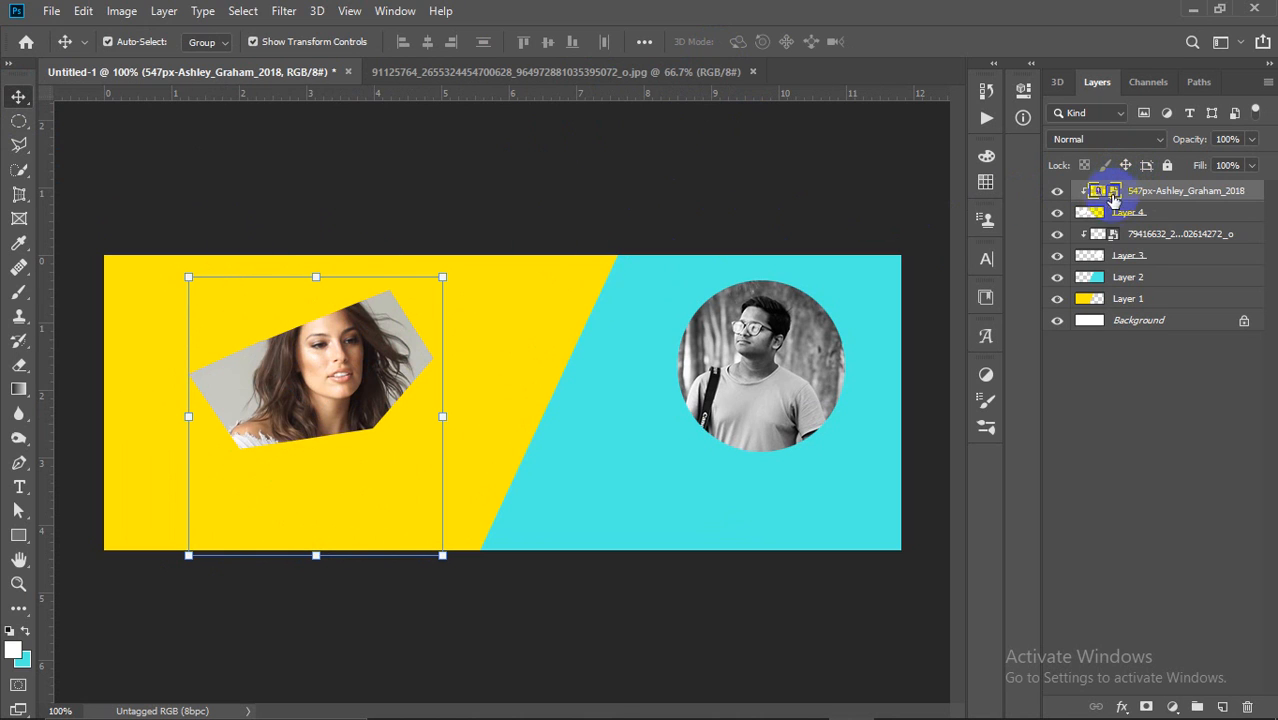
click(1127, 480)
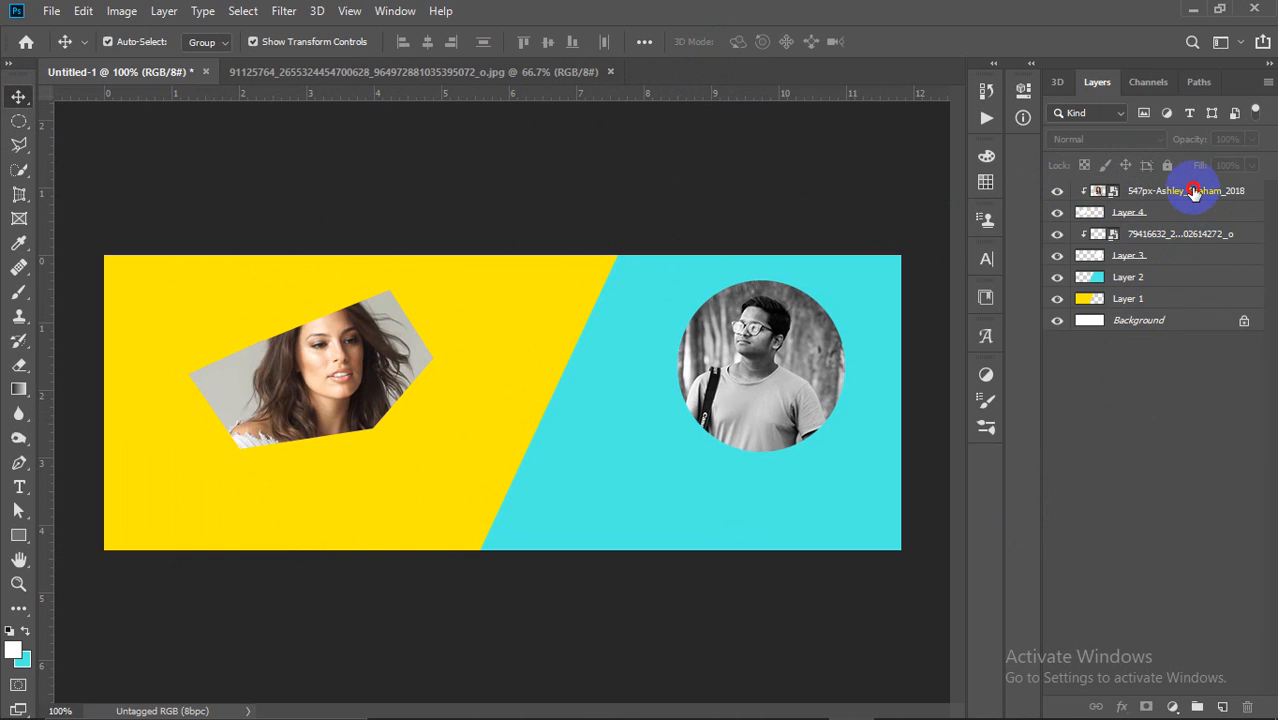
Step: Delete the woman's photo and white polygon layers, then commit a free transform on the portrait
click(1185, 191)
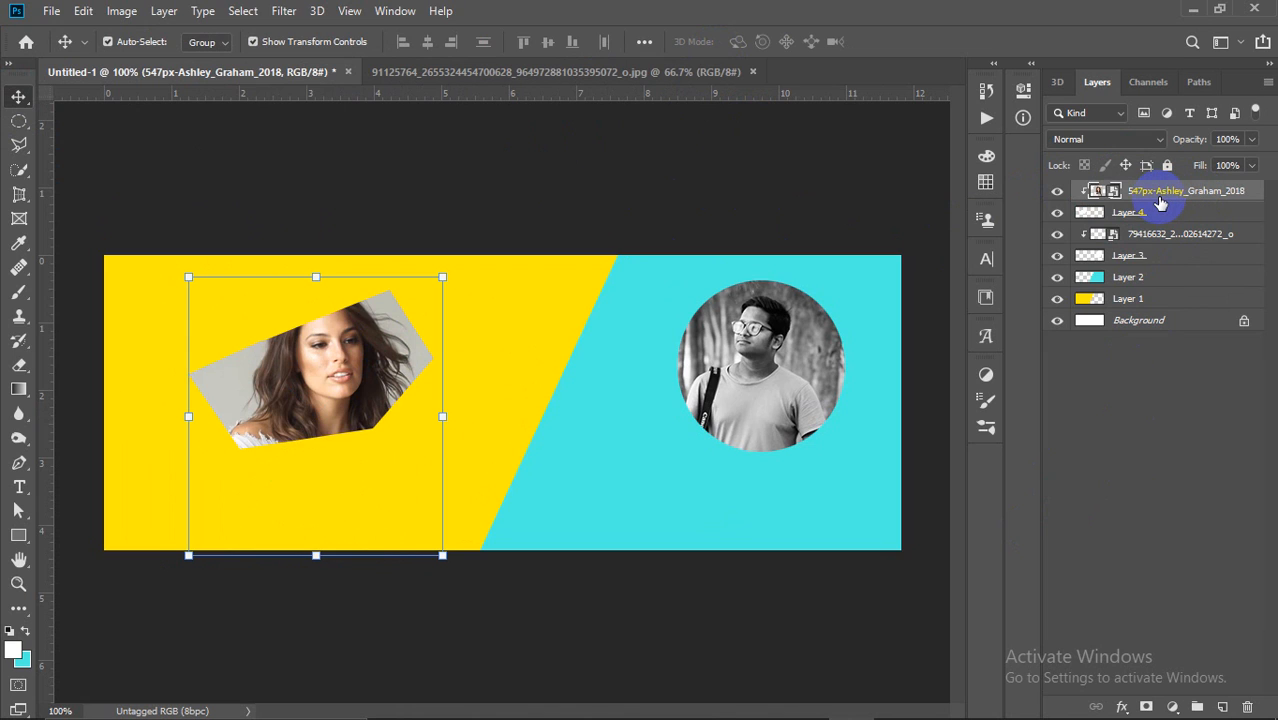
key(Delete)
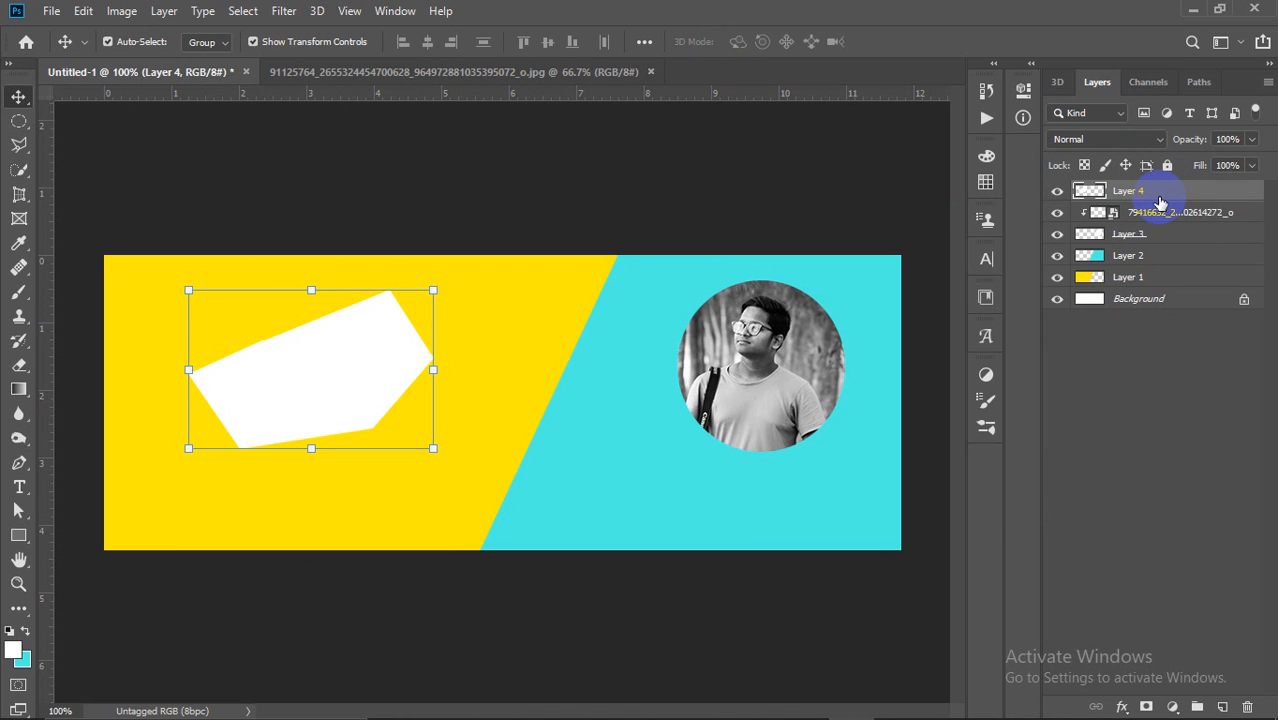
key(Delete)
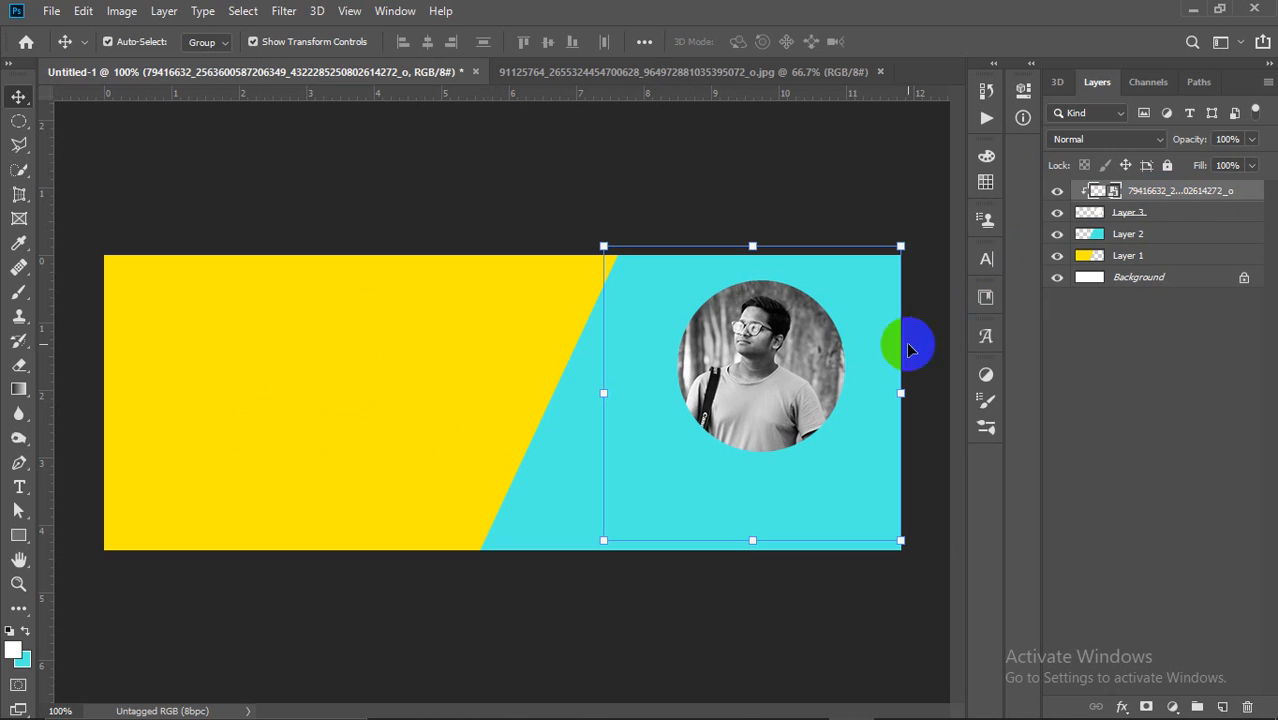
key(ctrl+t)
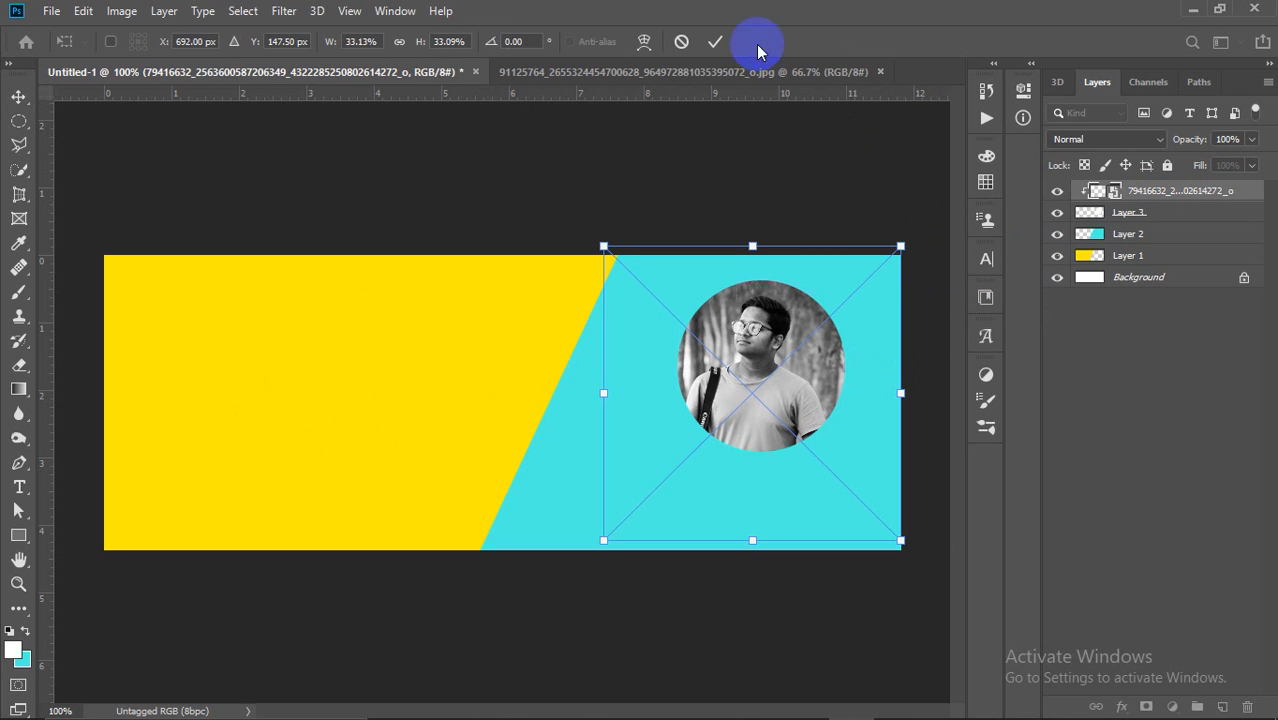
click(714, 41)
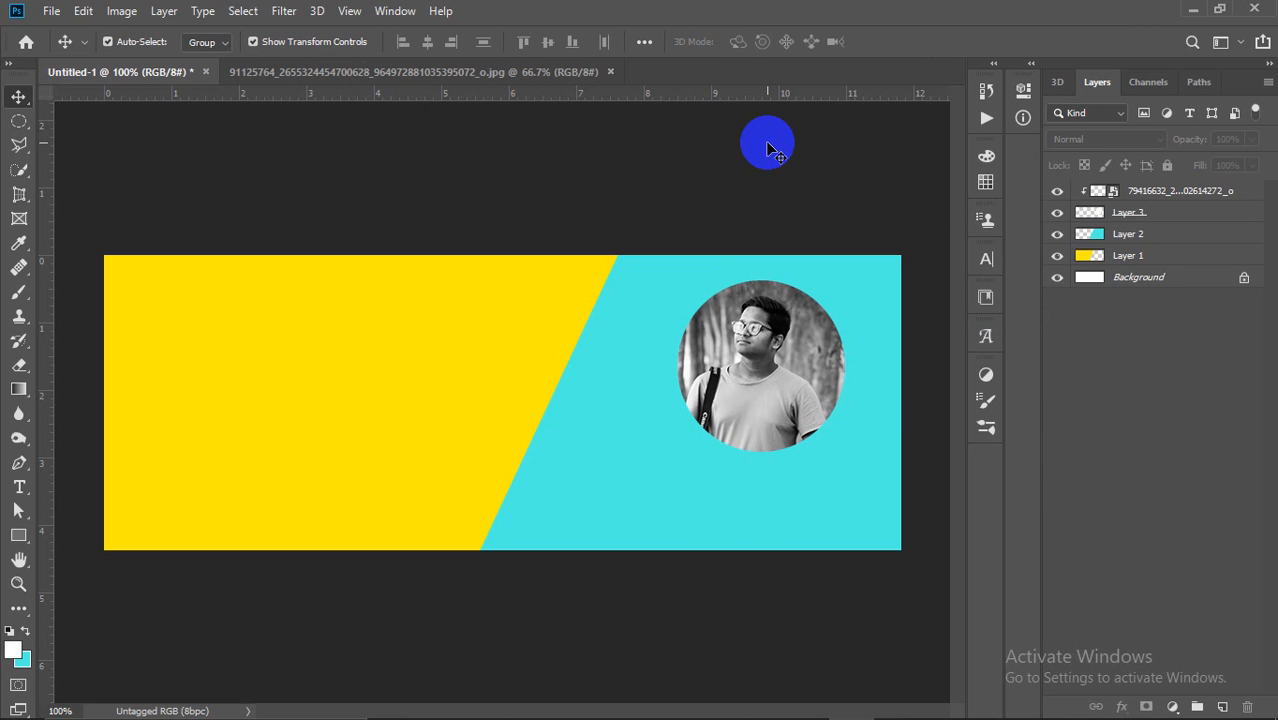
Step: Type the person's name as horizontal text below the portrait and drag it left into place
click(21, 483)
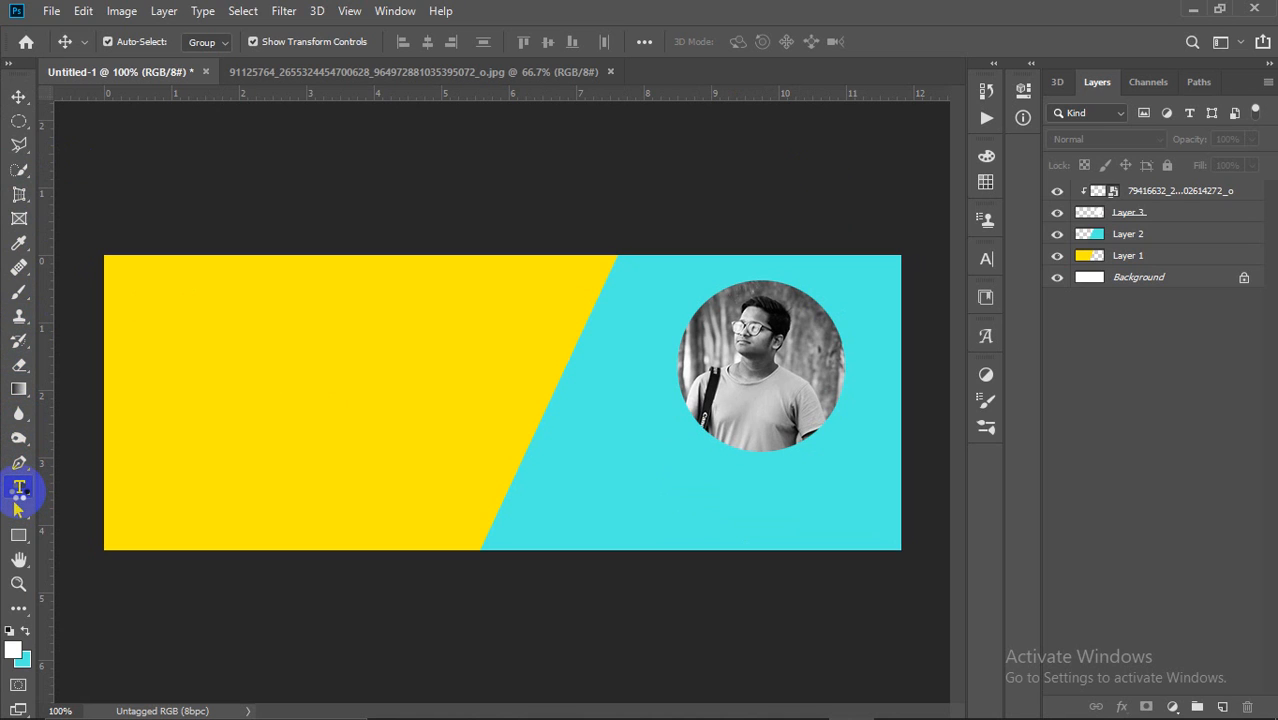
click(19, 488)
click(80, 489)
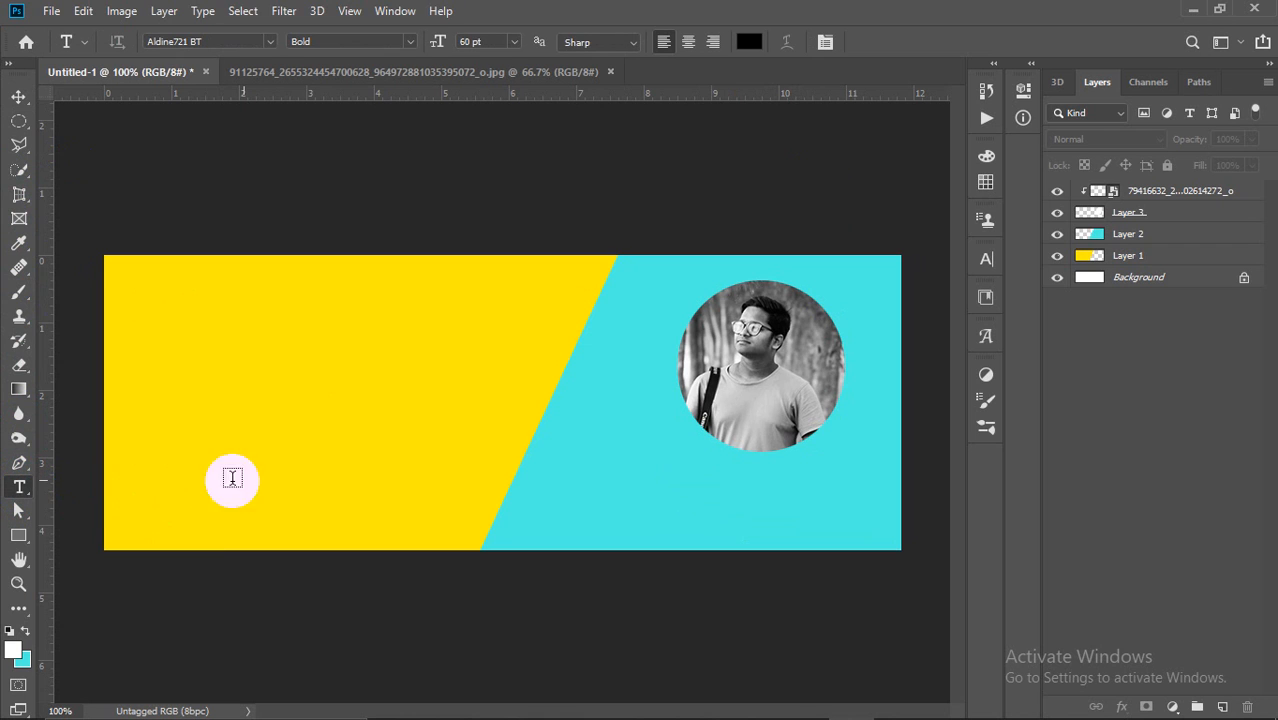
click(708, 484)
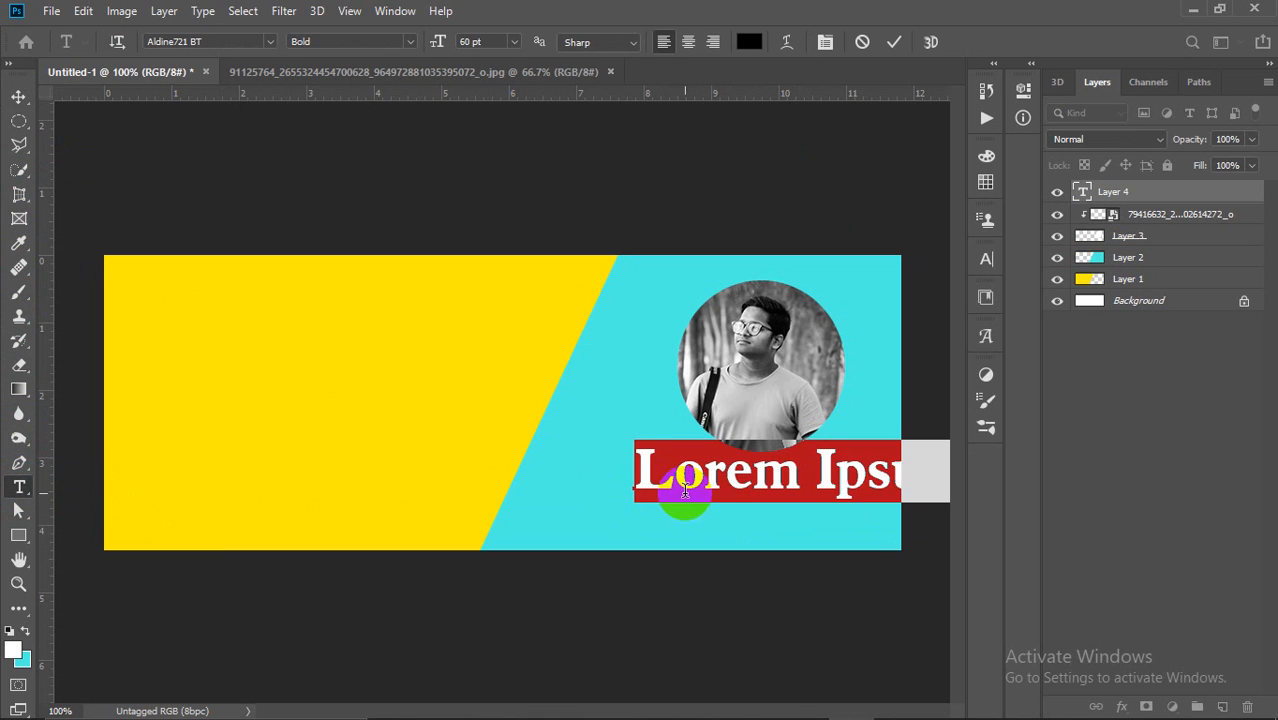
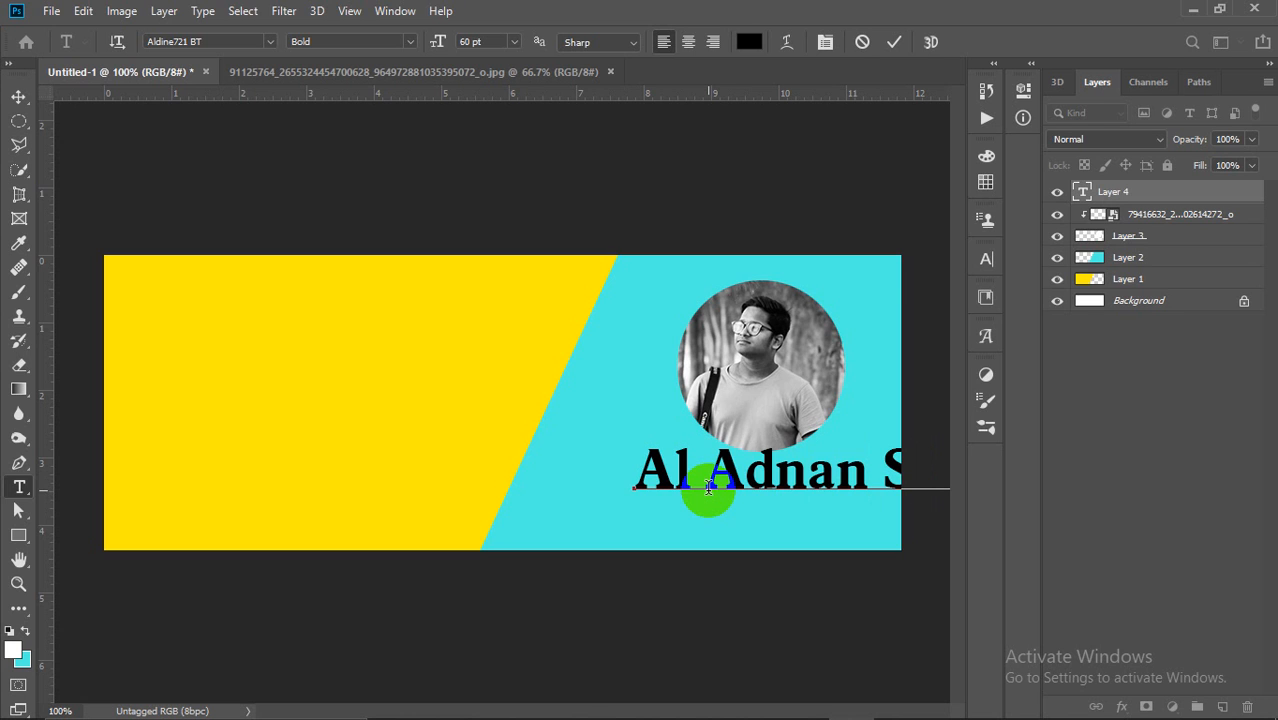
click(894, 41)
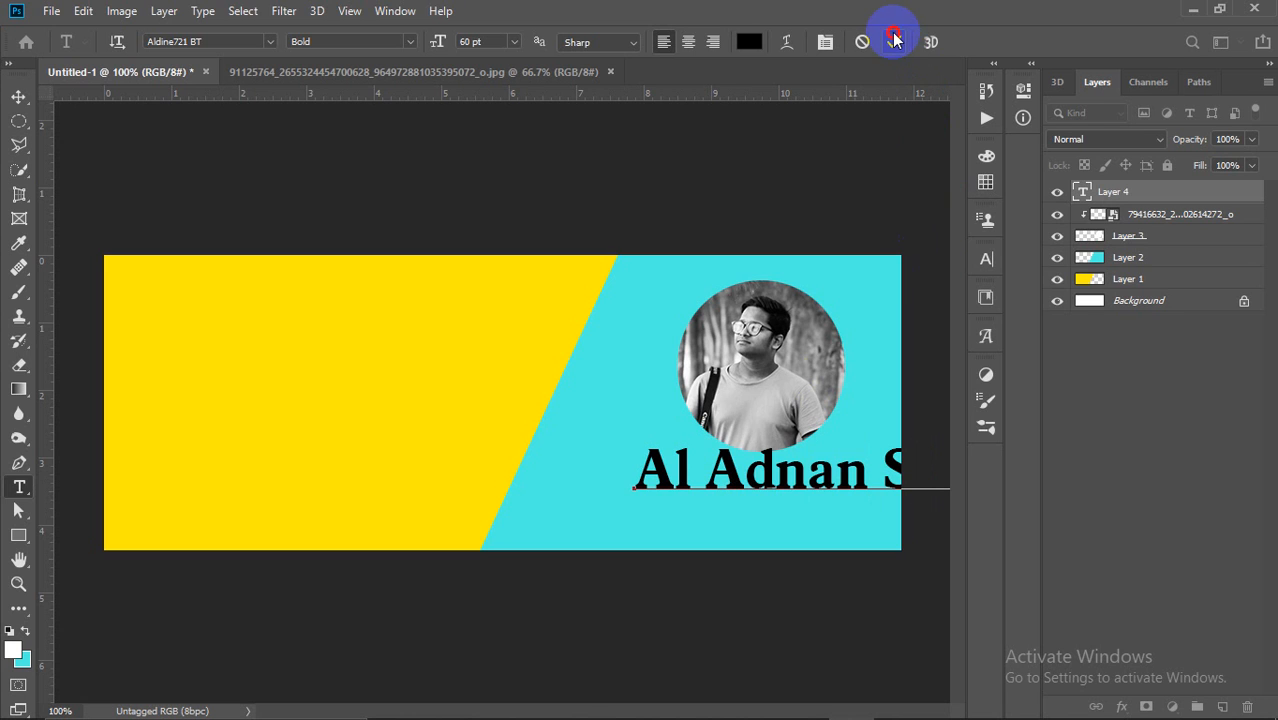
click(19, 96)
drag(805, 455, 630, 478)
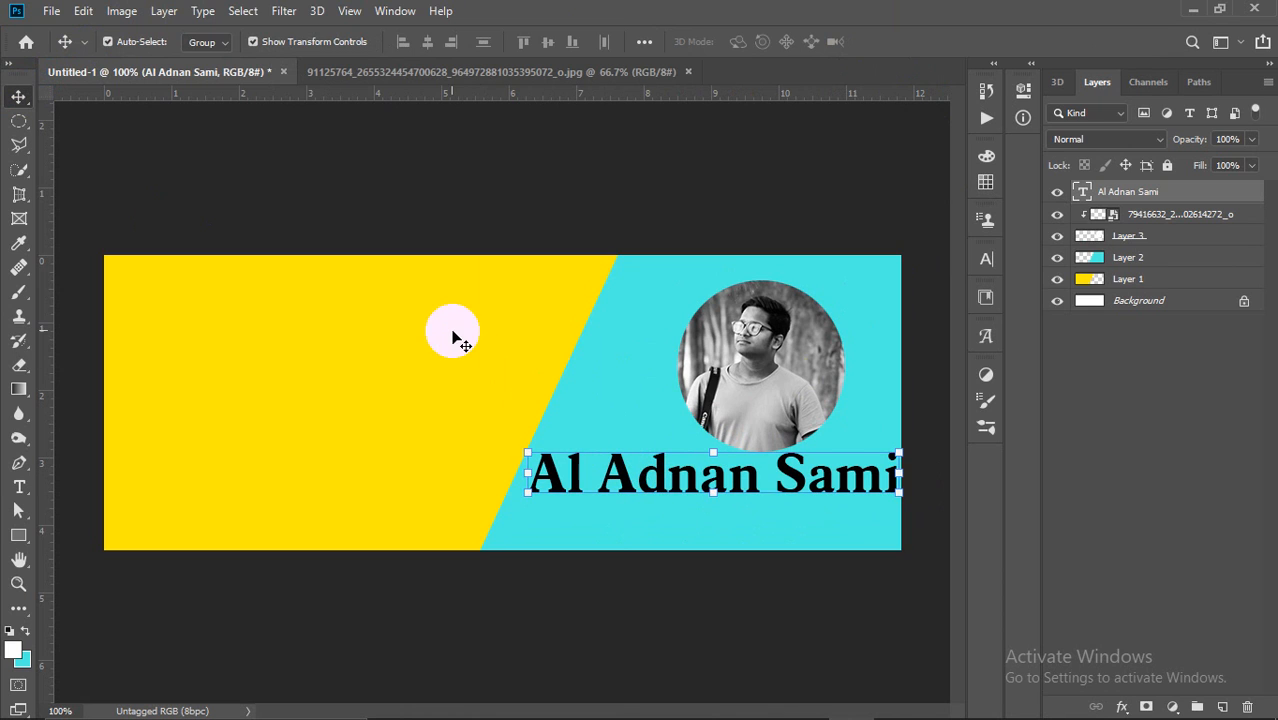
Step: Show the Character panel via Window and scroll through the font list, previewing fonts on the name
click(395, 10)
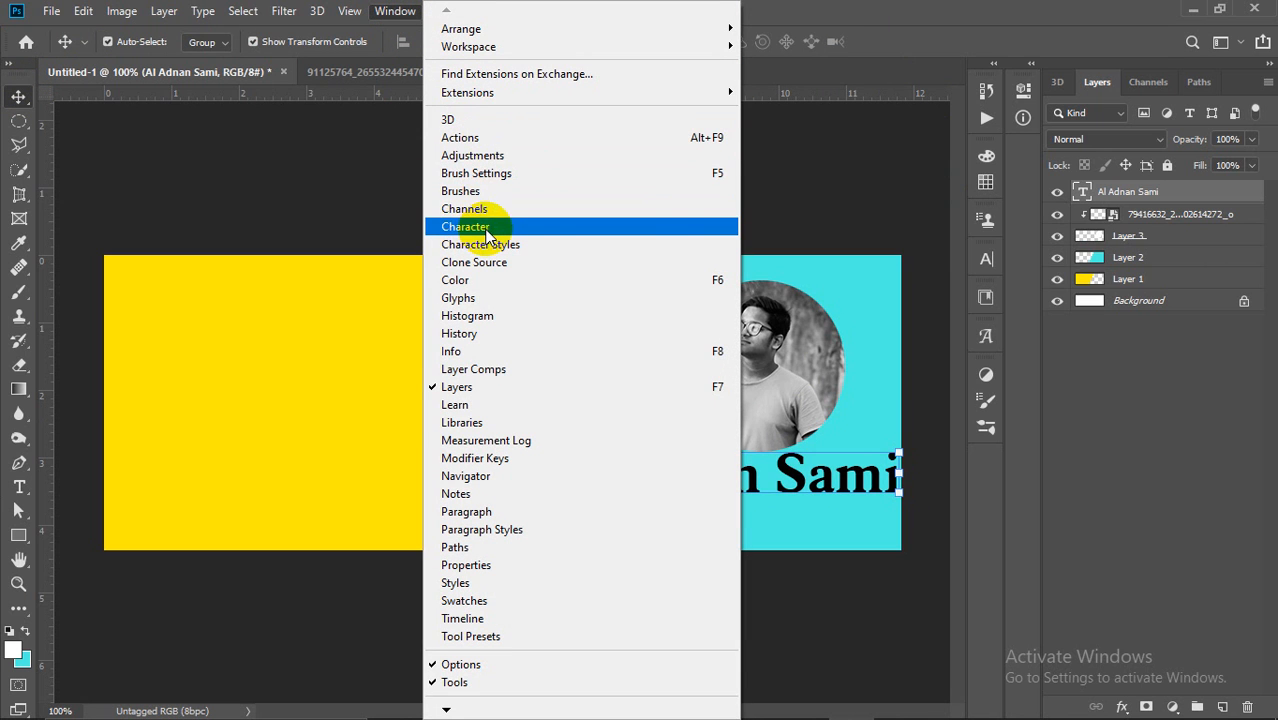
mouse_move(355, 10)
mouse_move(386, 24)
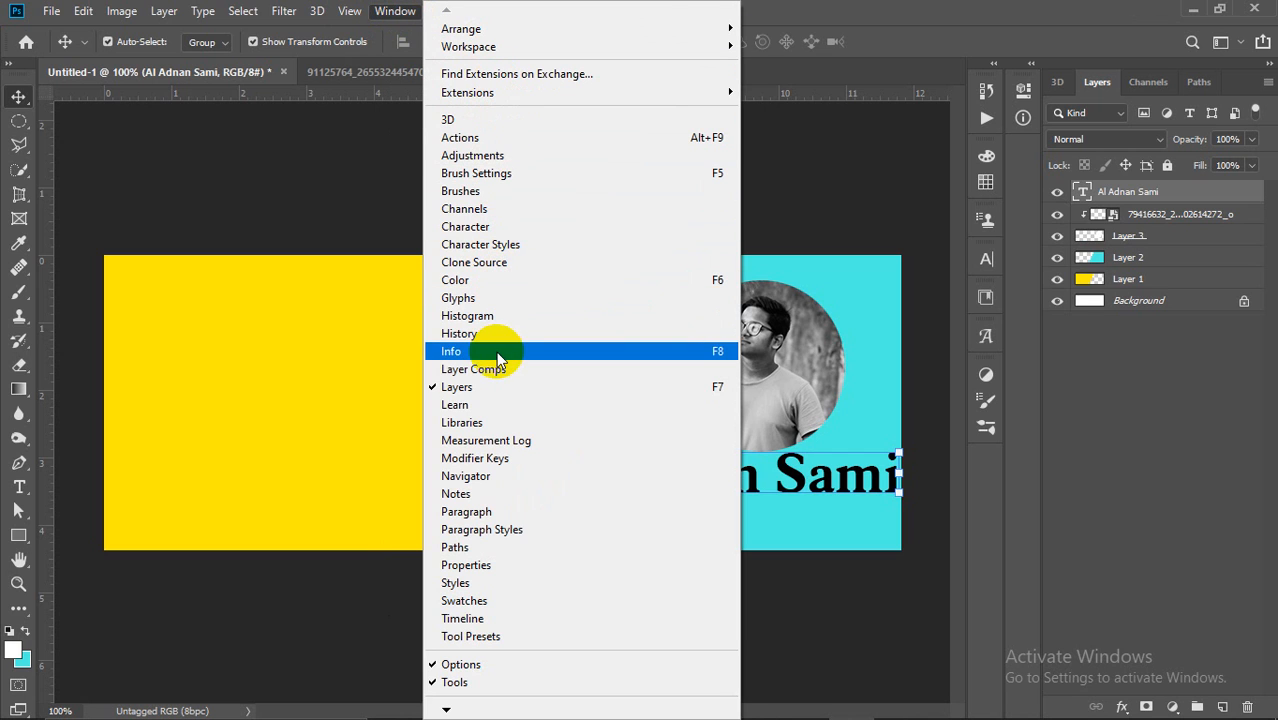
click(521, 227)
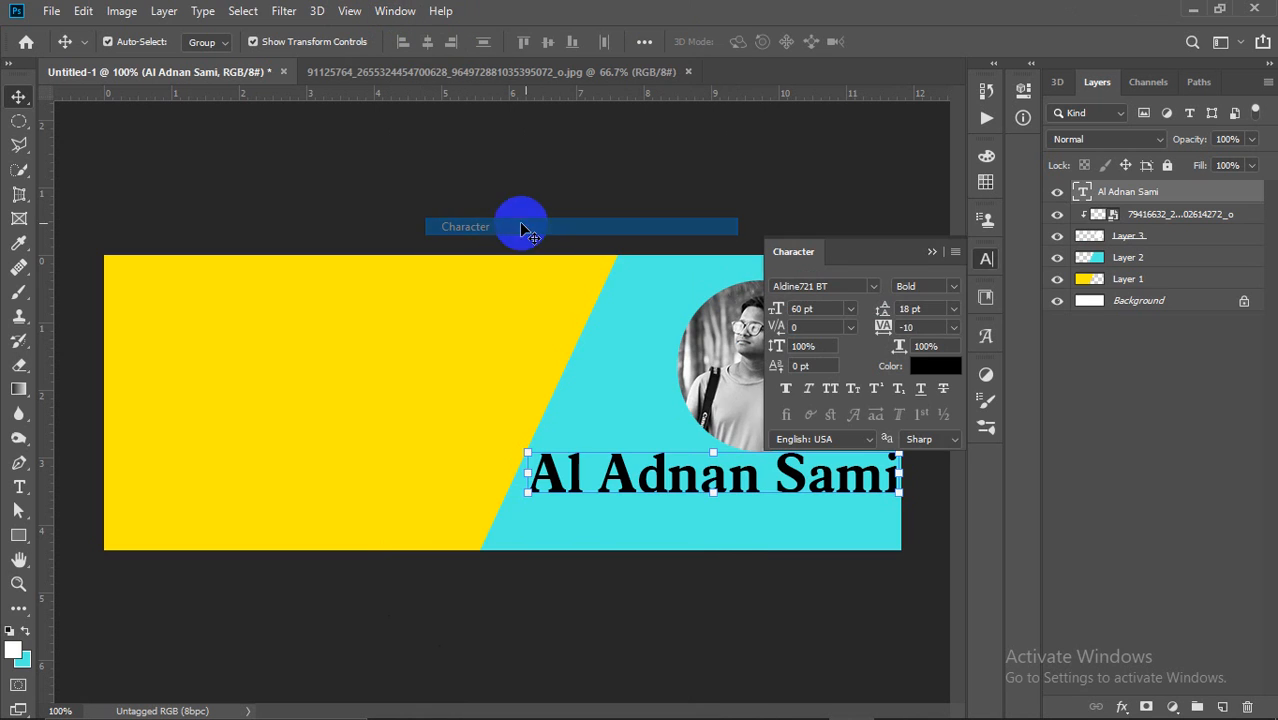
click(873, 288)
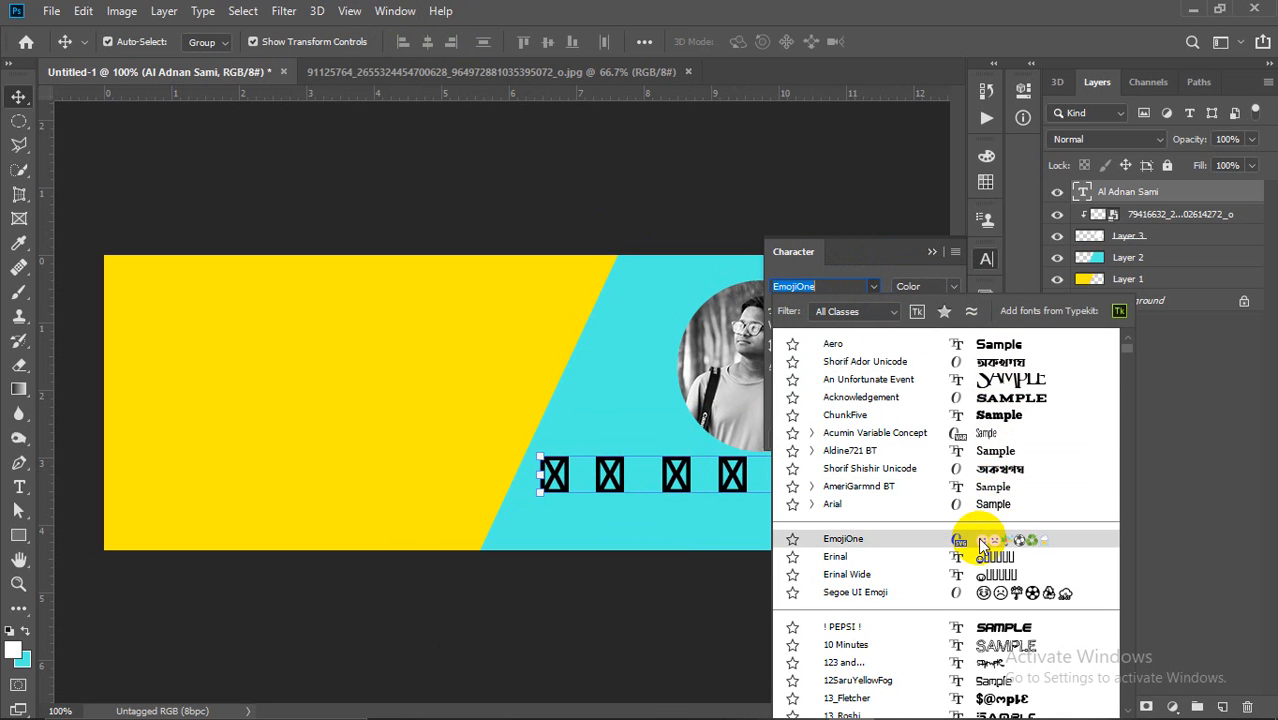
scroll(977, 537, down, 5)
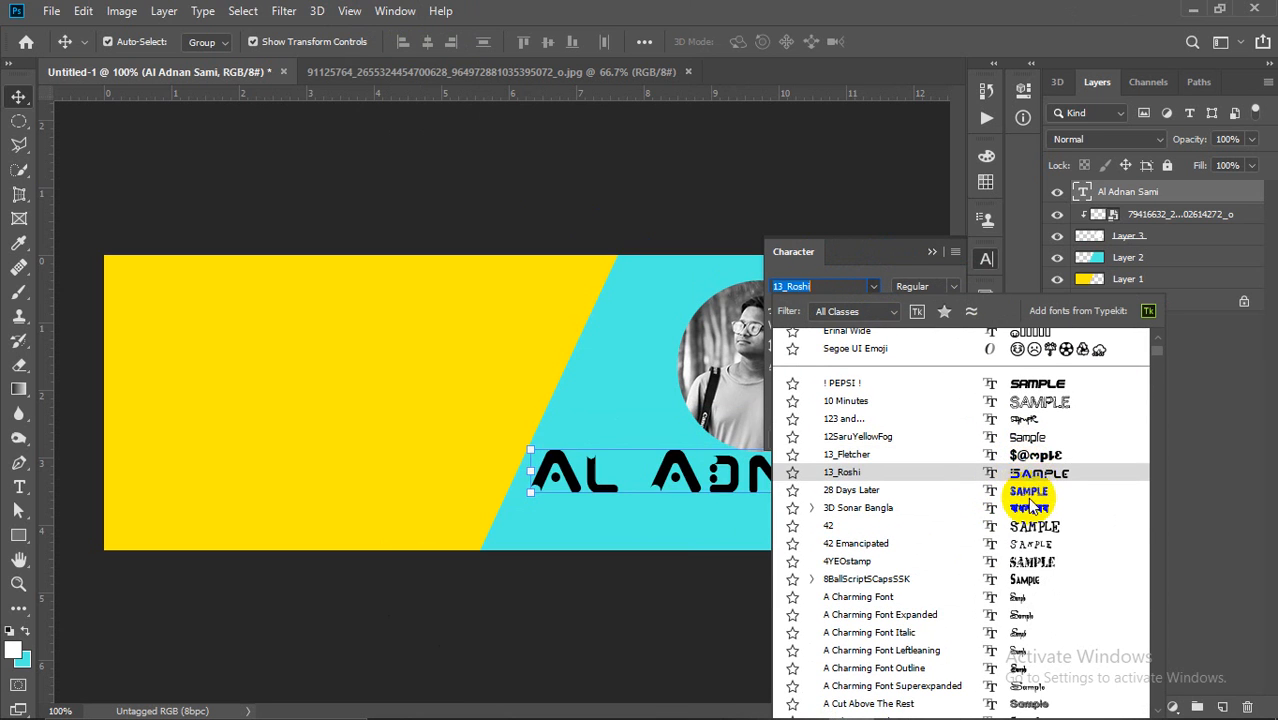
scroll(1035, 583, down, 3)
scroll(1035, 583, down, 3)
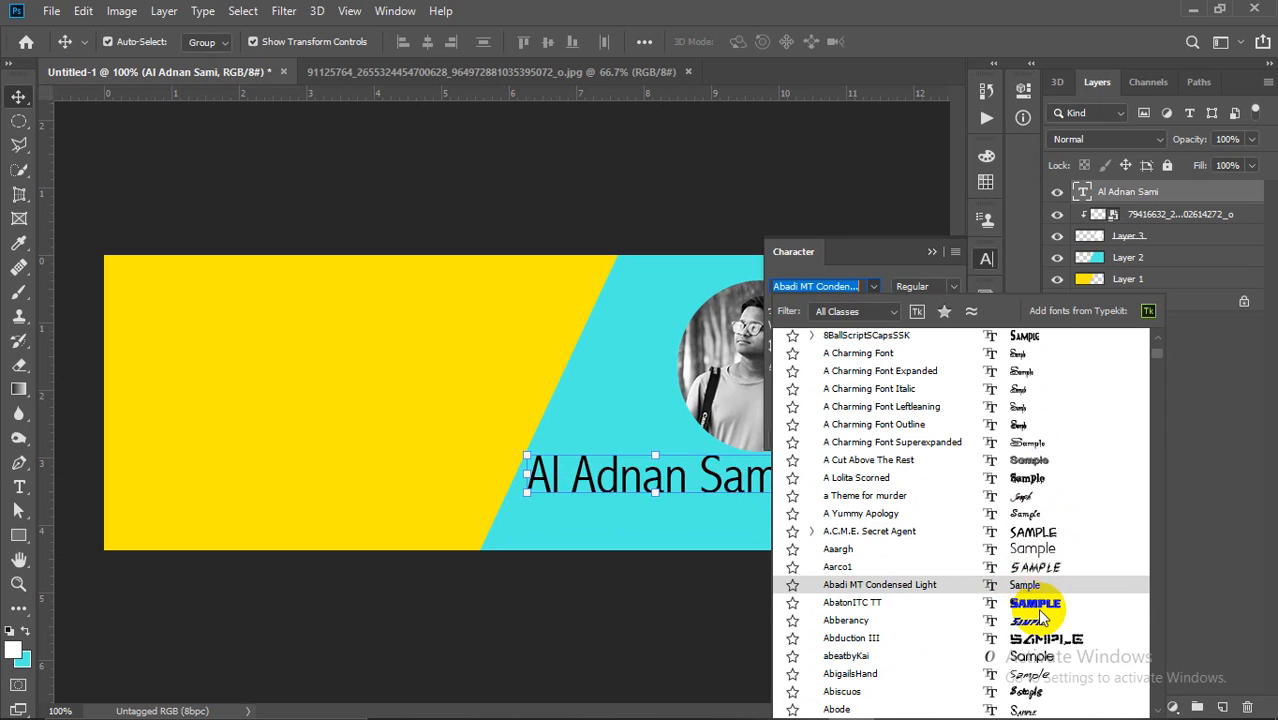
scroll(1043, 630, down, 2)
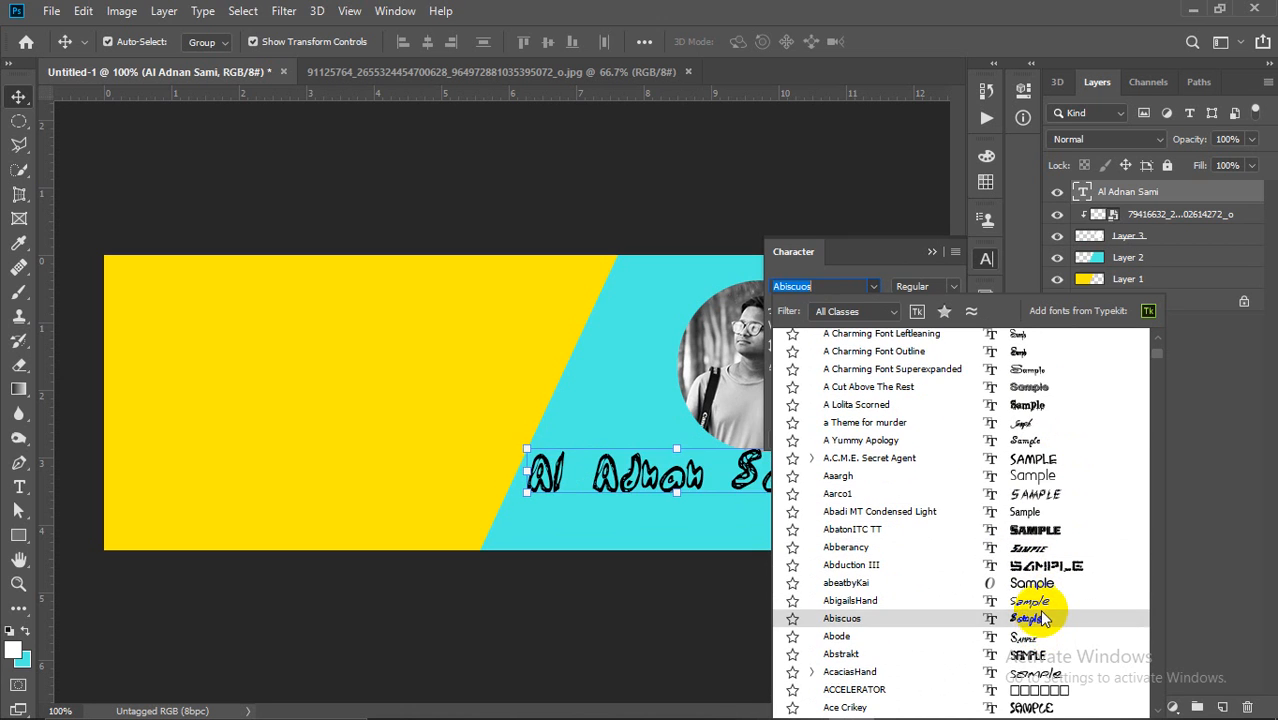
scroll(1043, 625, down, 2)
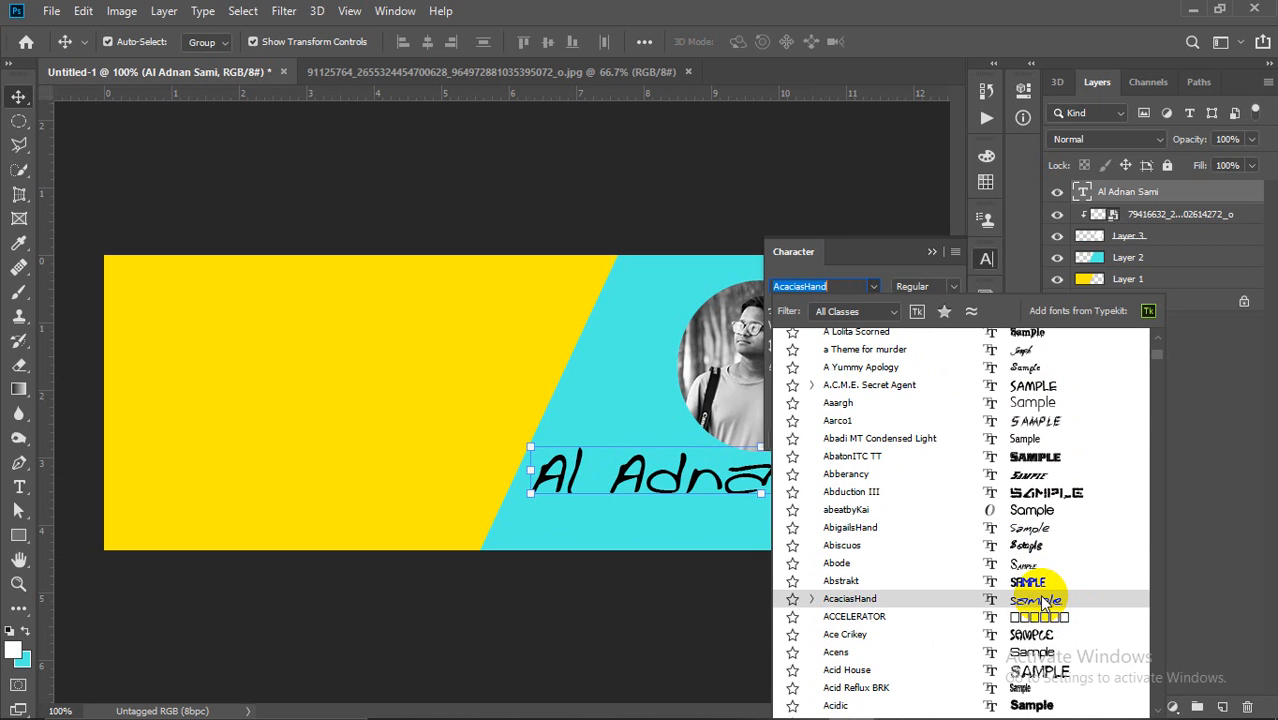
scroll(1043, 600, down, 5)
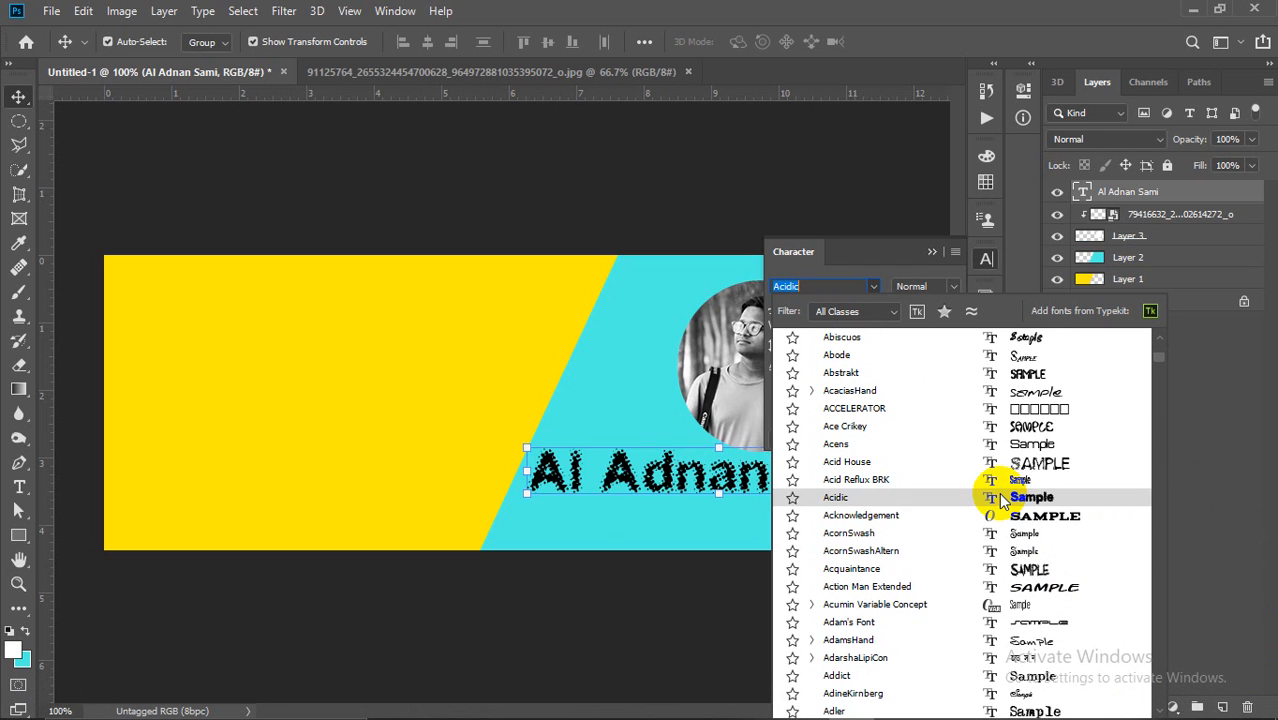
Step: Set the name to Acumin Variable Concept ExtraCondensed Black at 36 pt
click(1020, 607)
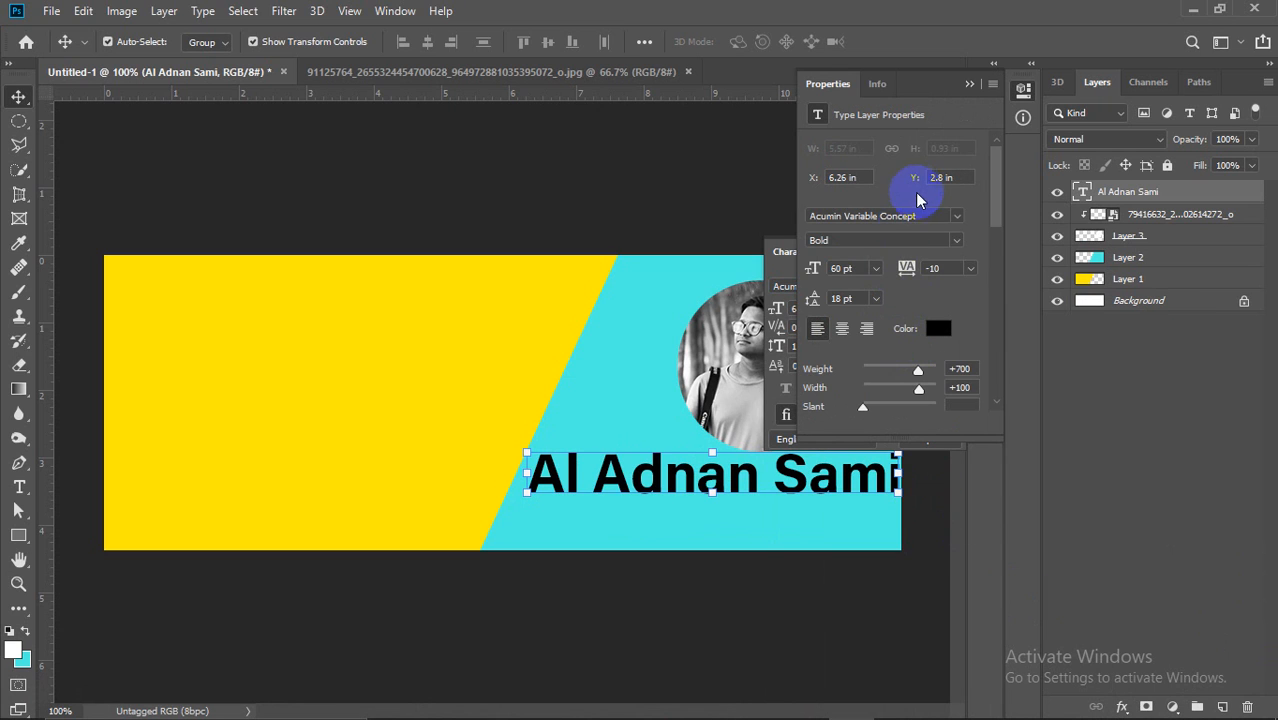
click(968, 83)
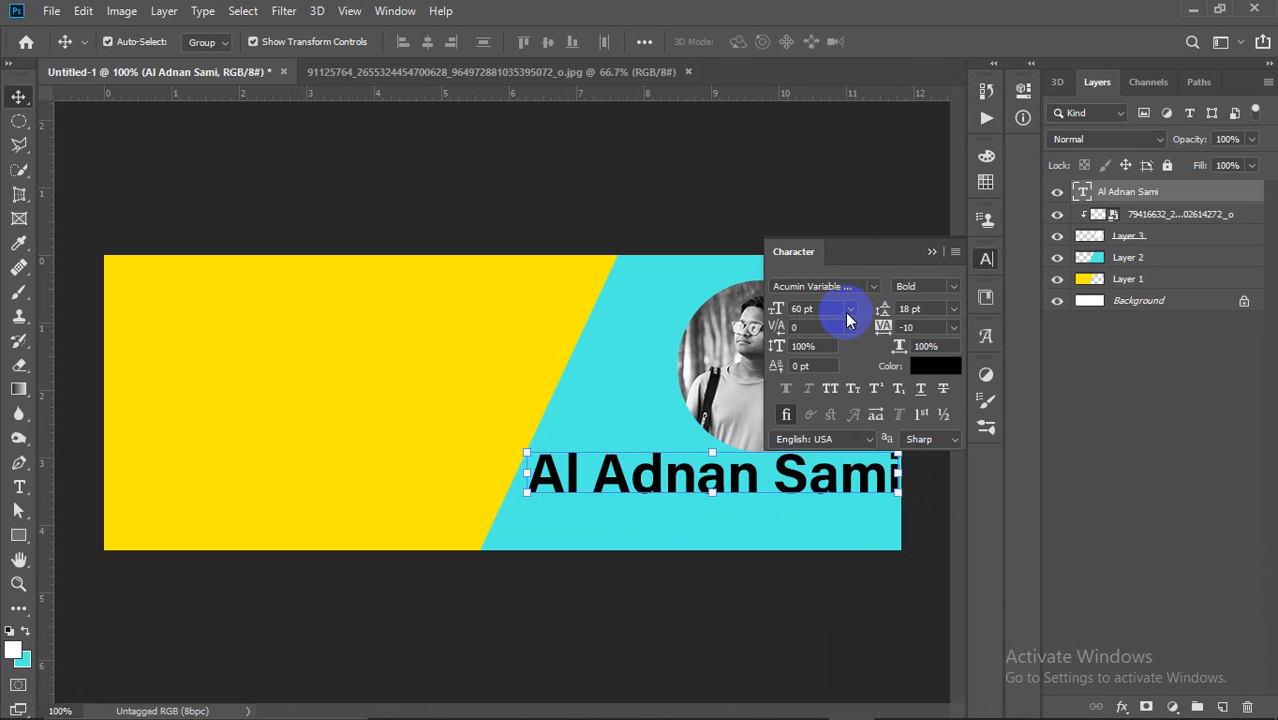
click(850, 312)
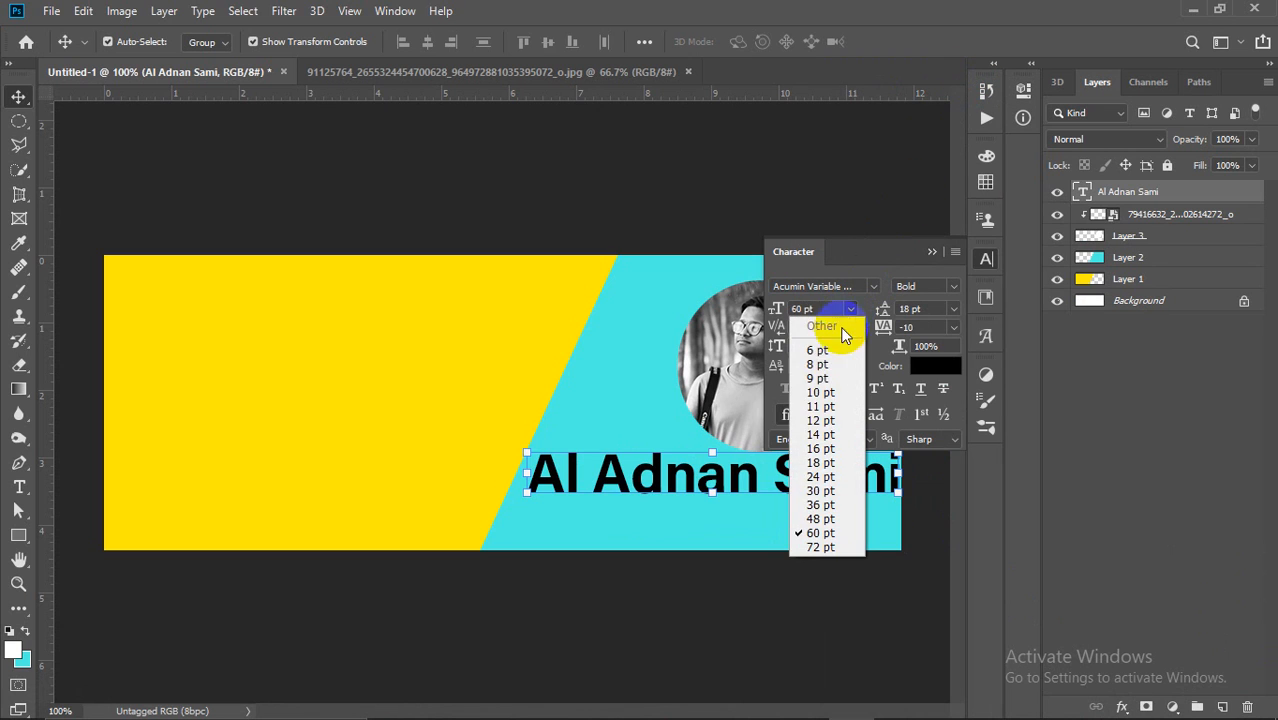
click(815, 505)
drag(736, 491, 817, 476)
click(950, 286)
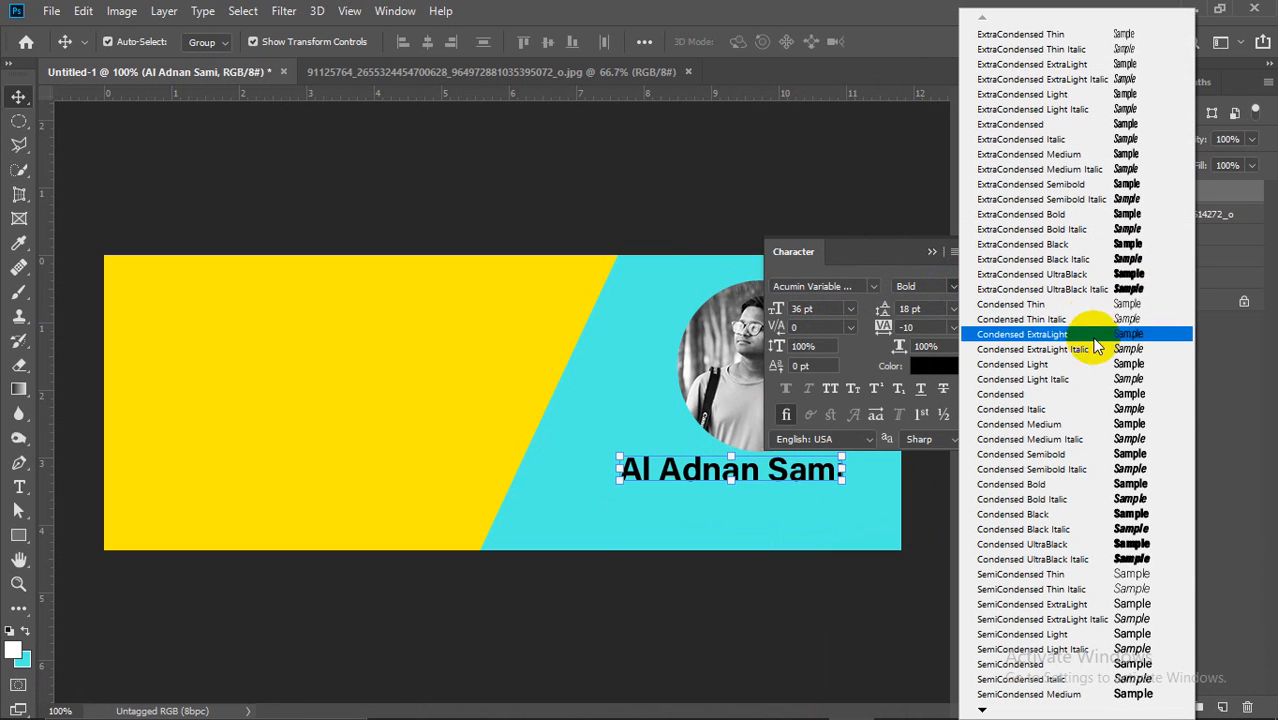
click(1107, 424)
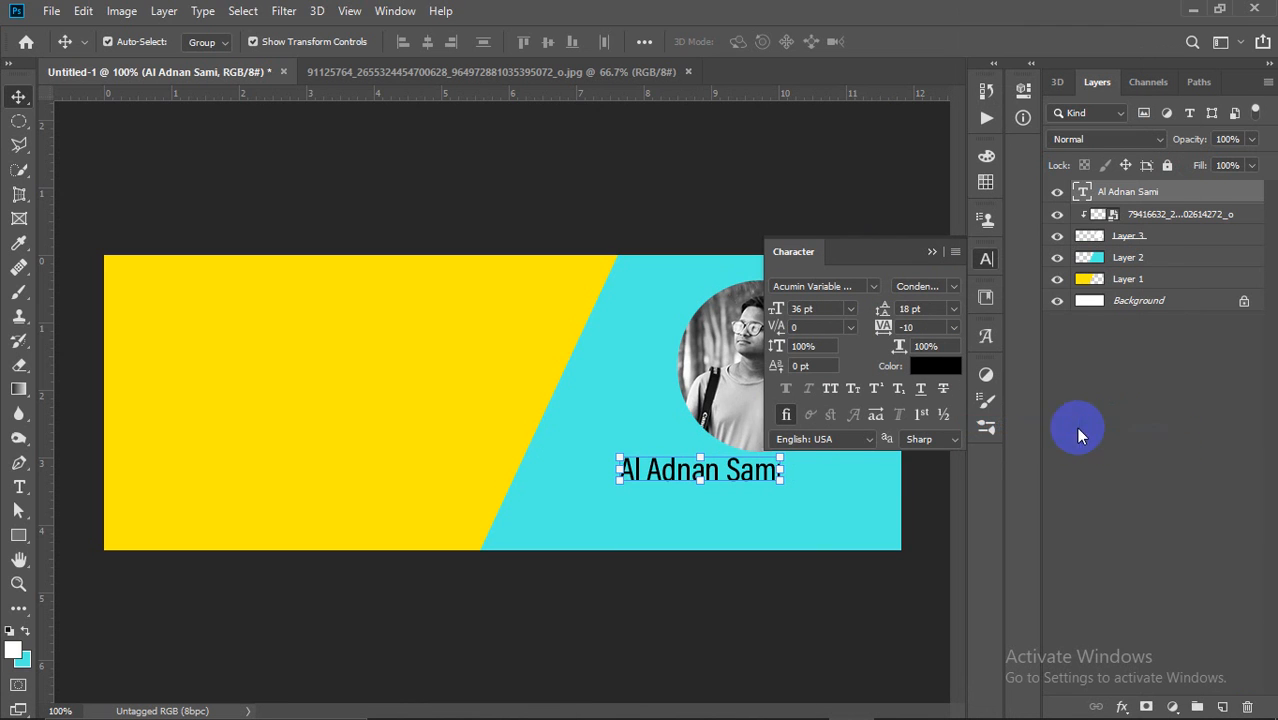
click(954, 291)
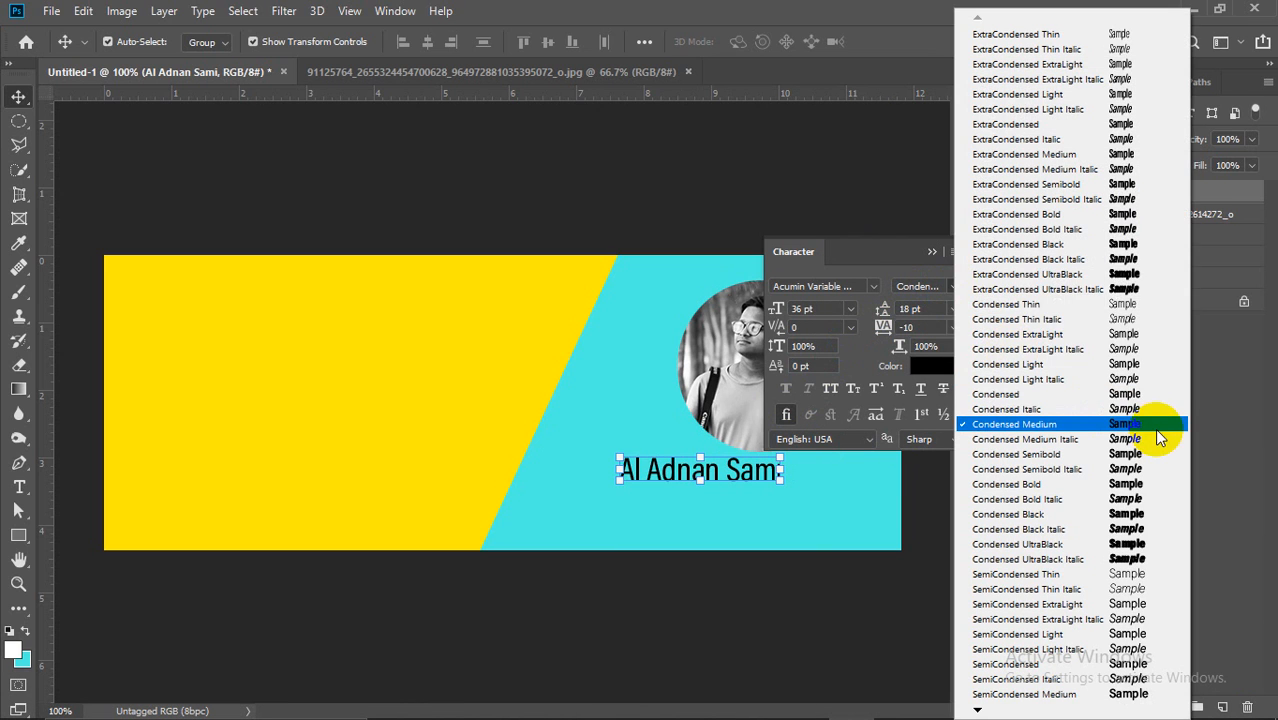
click(1113, 246)
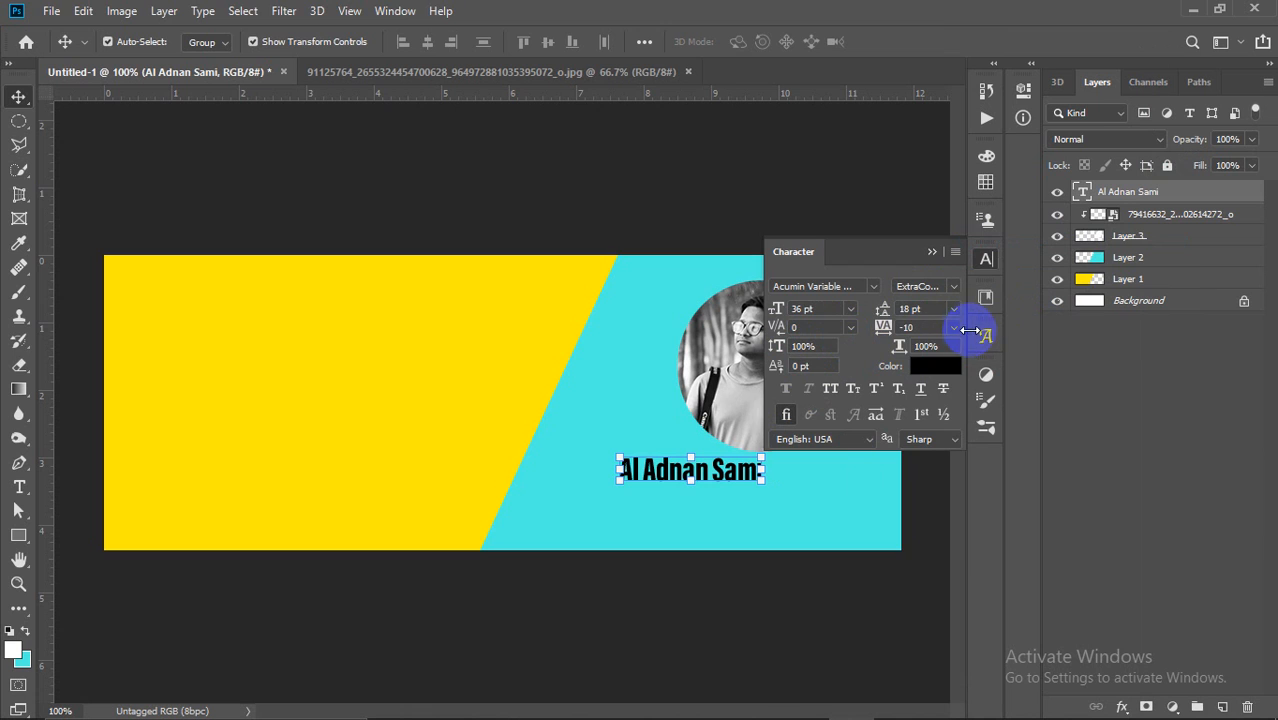
Step: Set tracking to 5 with kerning 0 and move the name beneath the portrait
click(955, 330)
click(940, 506)
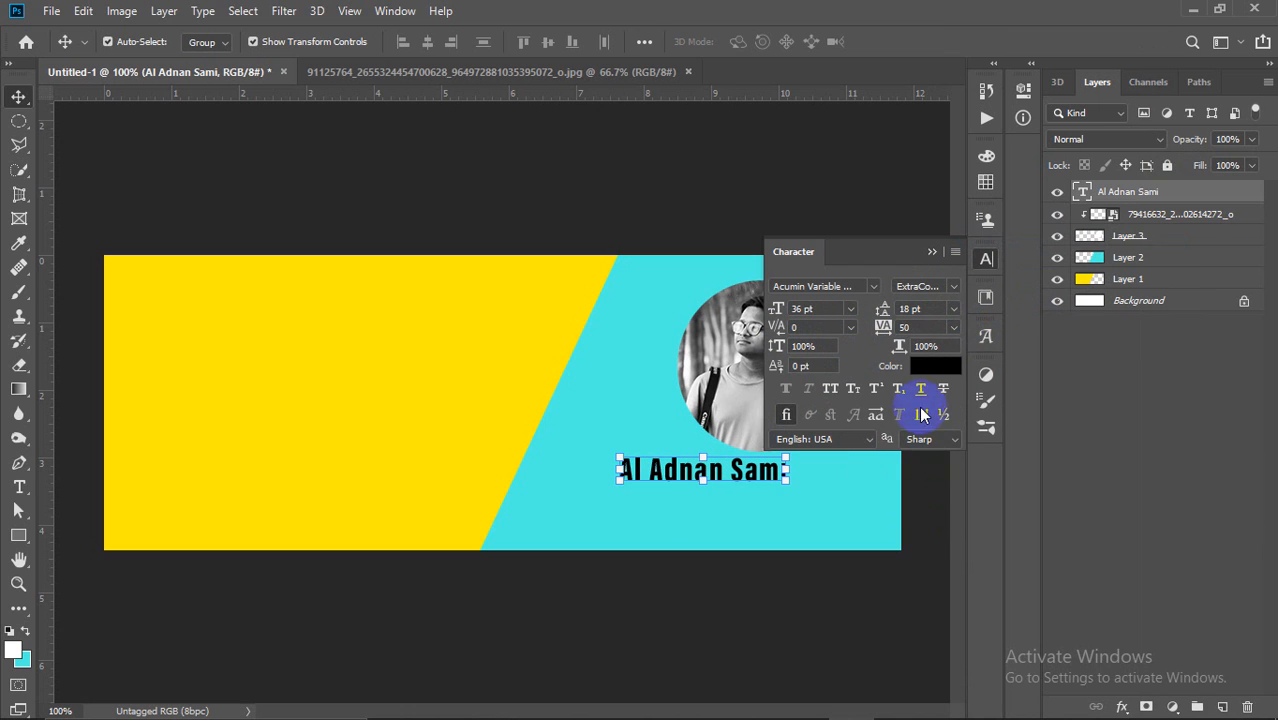
click(955, 330)
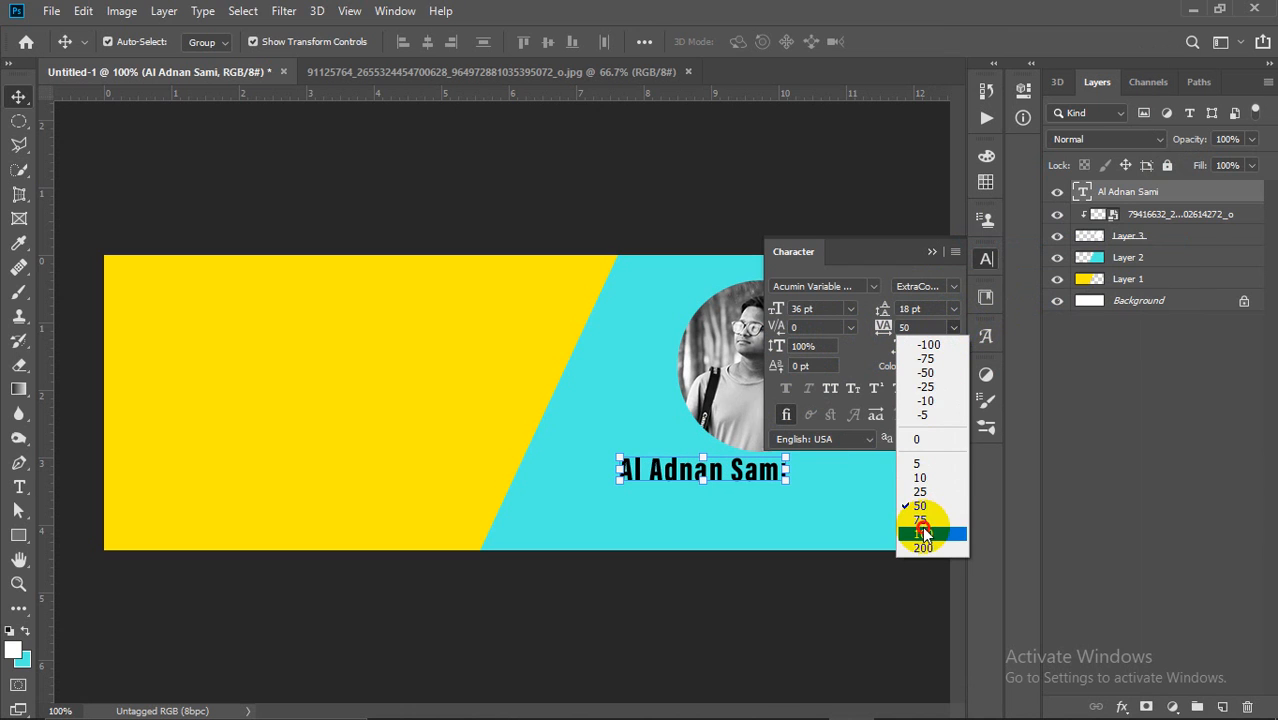
click(922, 527)
click(955, 328)
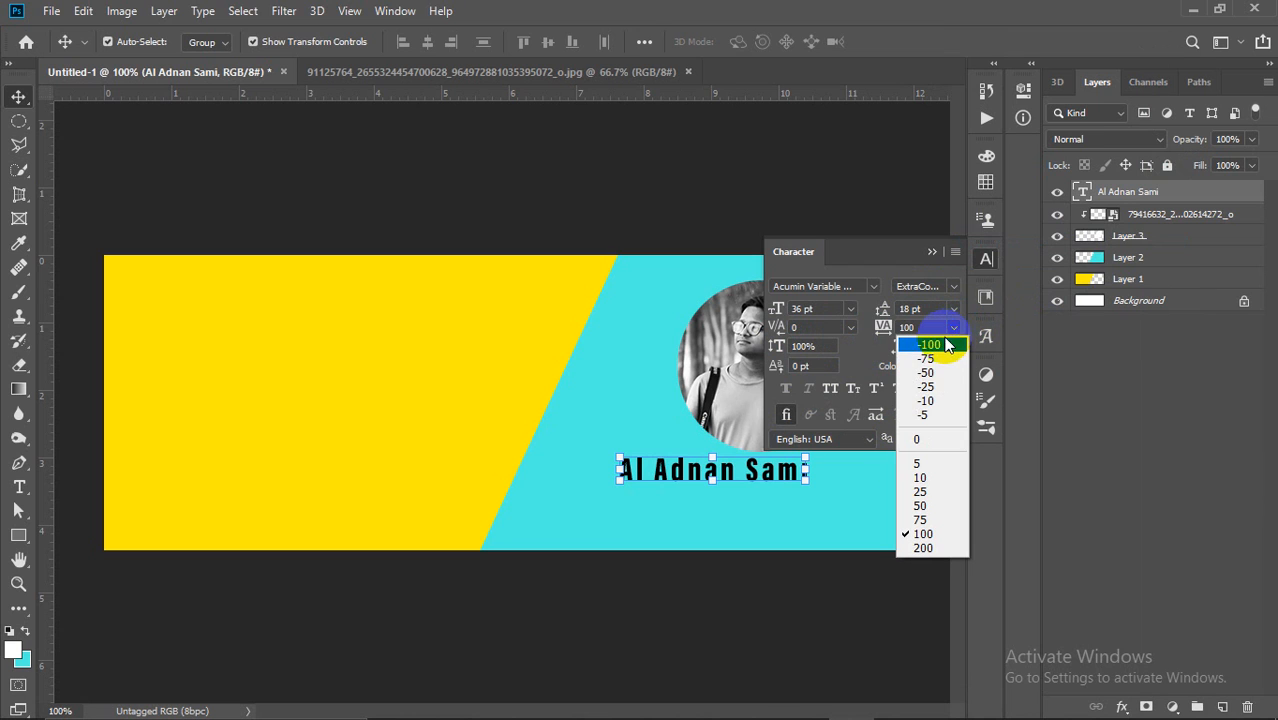
click(925, 464)
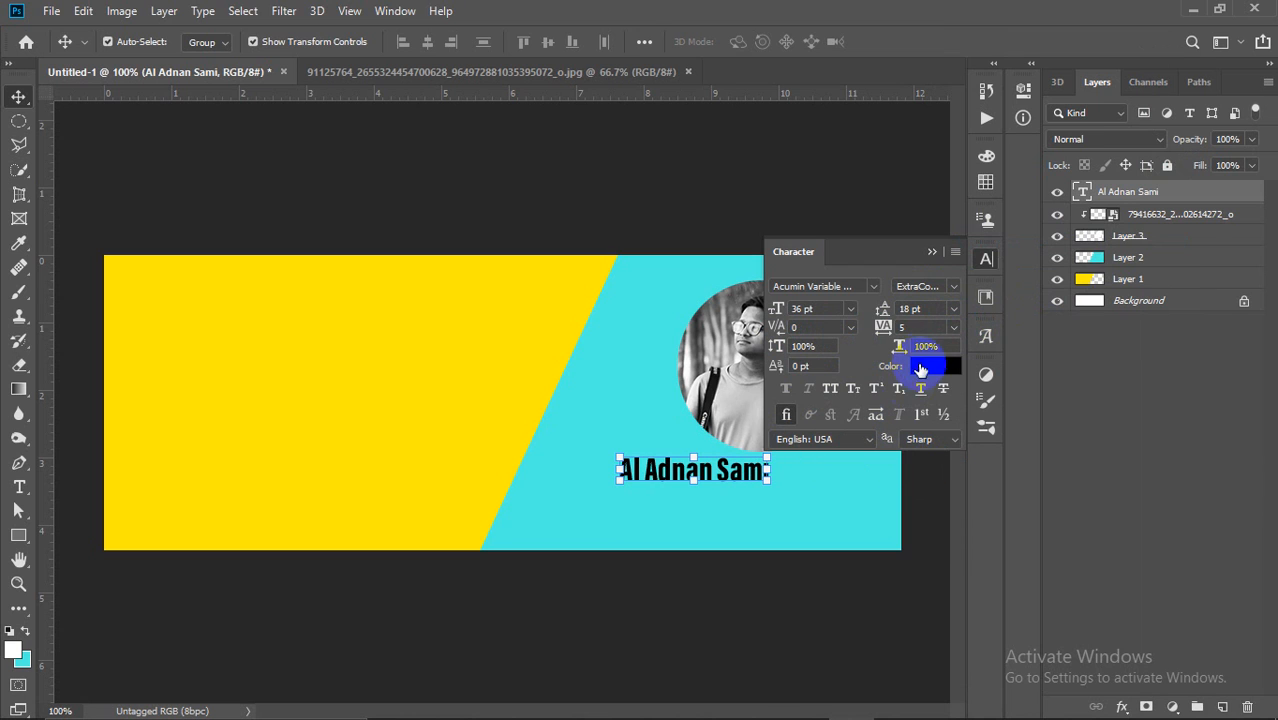
click(851, 329)
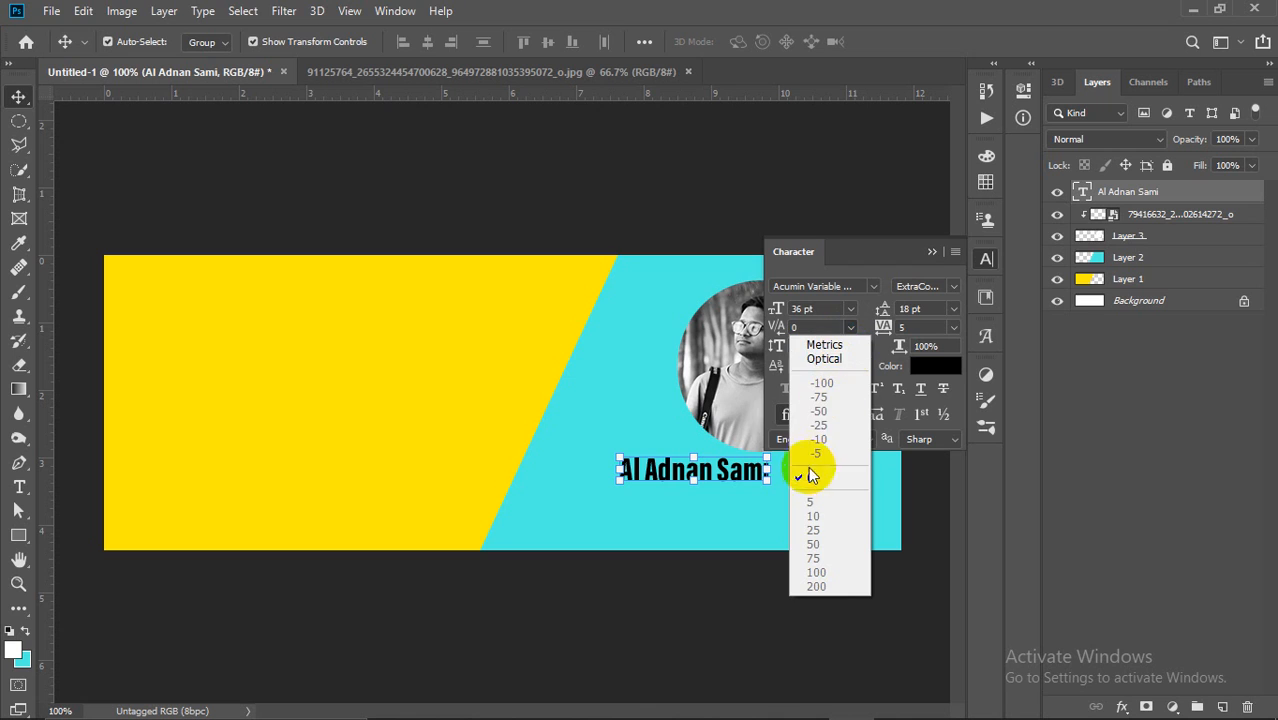
click(875, 330)
click(805, 398)
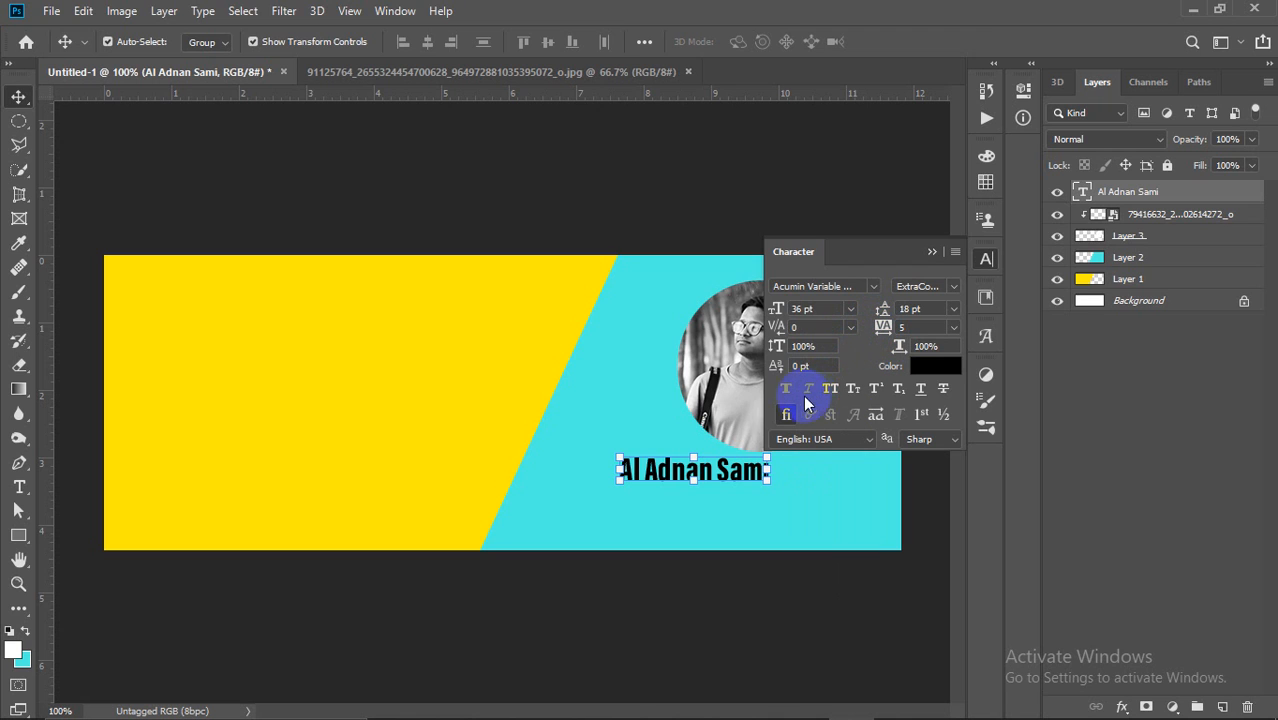
drag(723, 470, 772, 471)
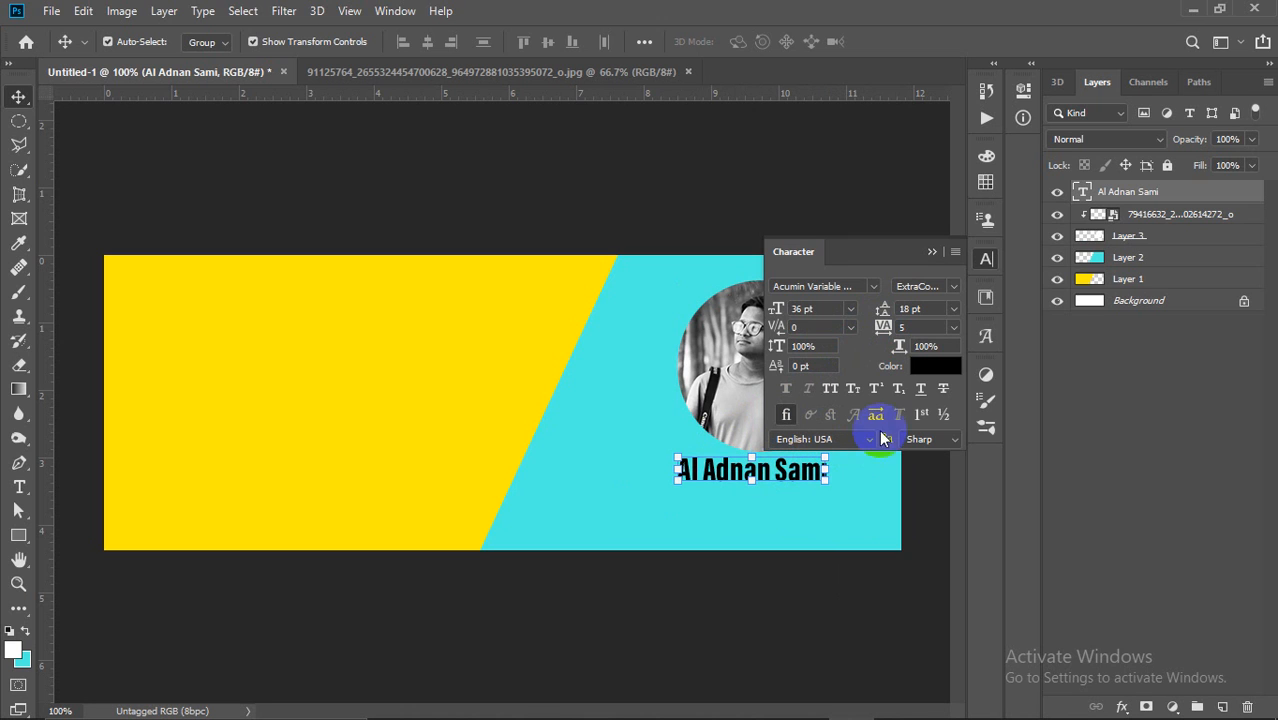
Step: Switch the name to the Aero font at 24 pt and nudge it beneath the portrait
click(873, 286)
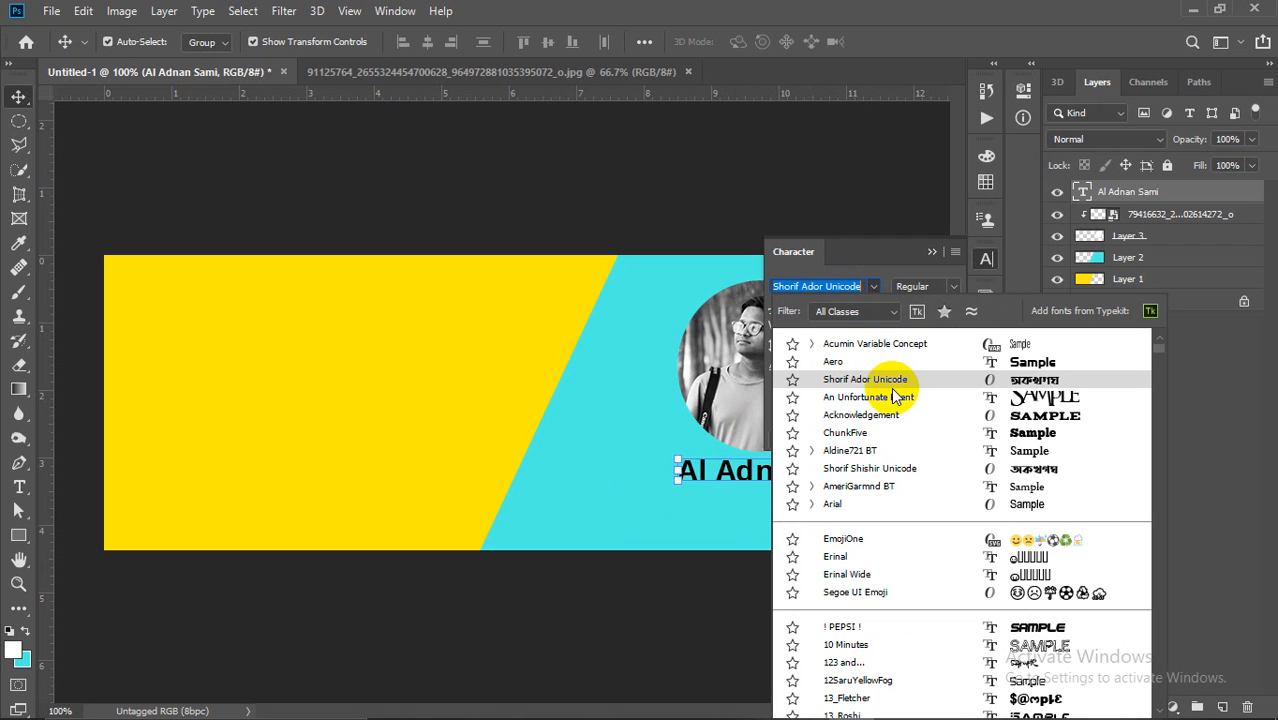
click(1015, 254)
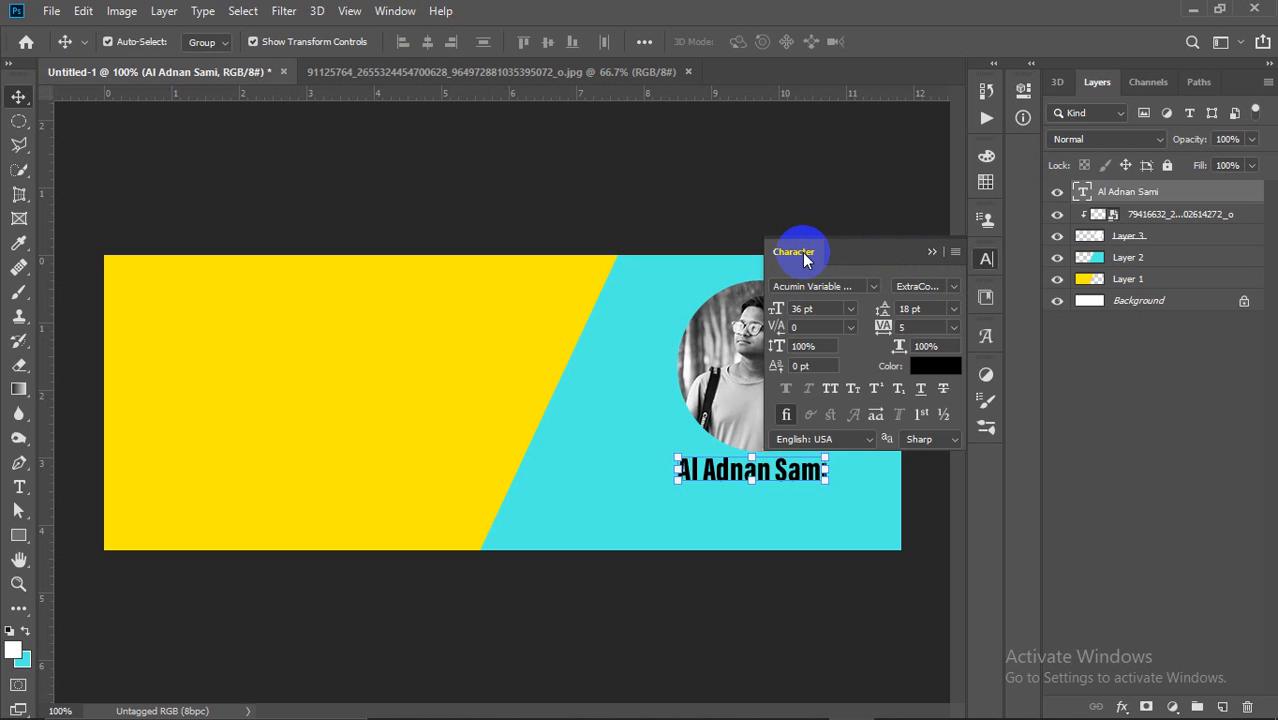
click(874, 287)
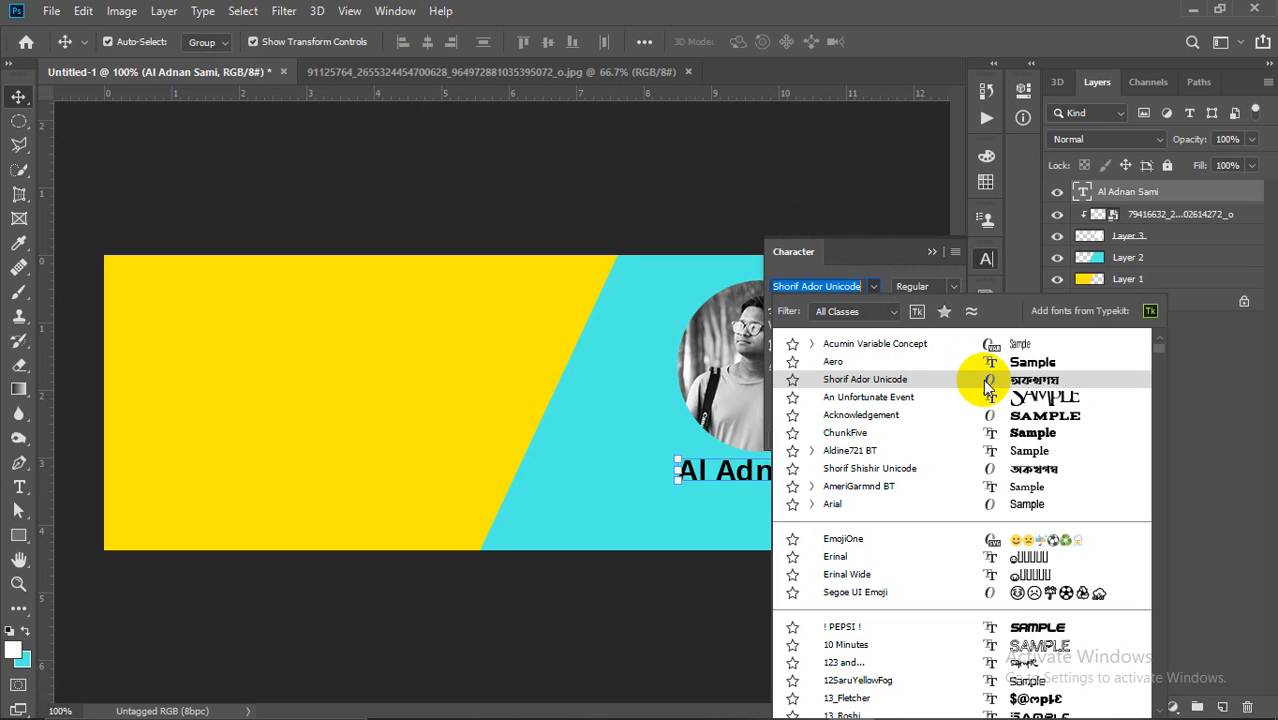
click(891, 268)
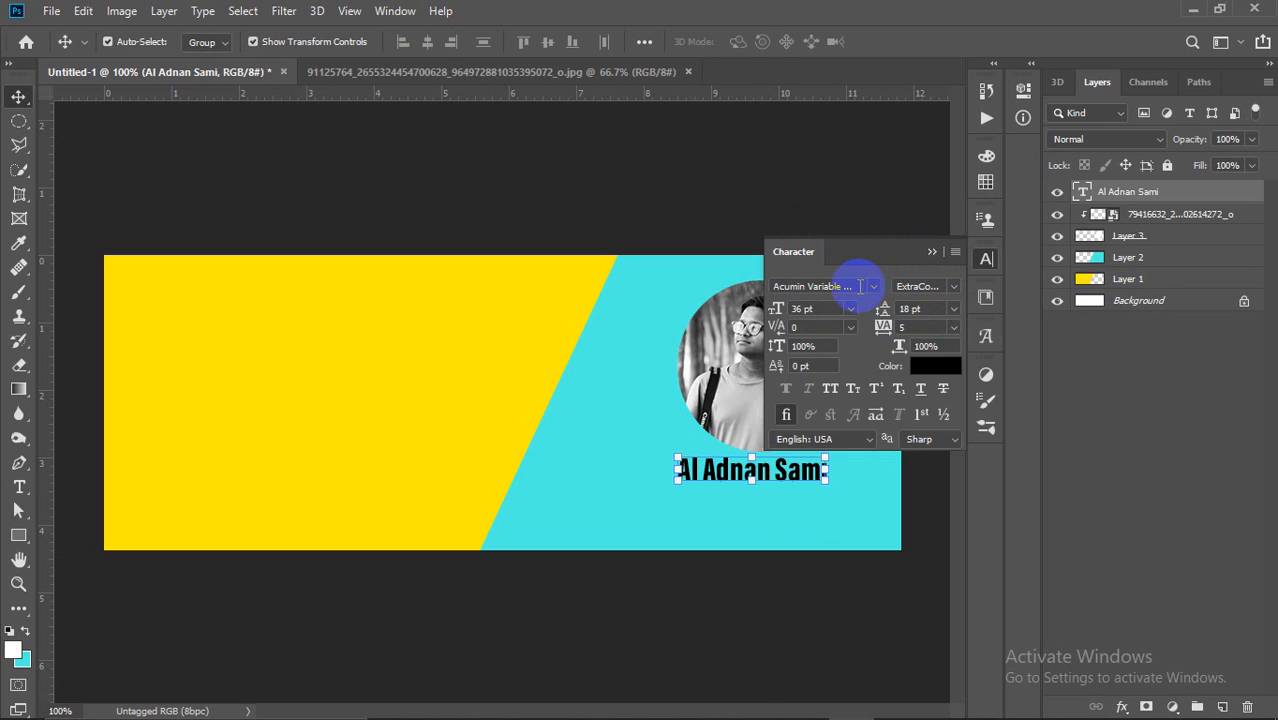
click(872, 287)
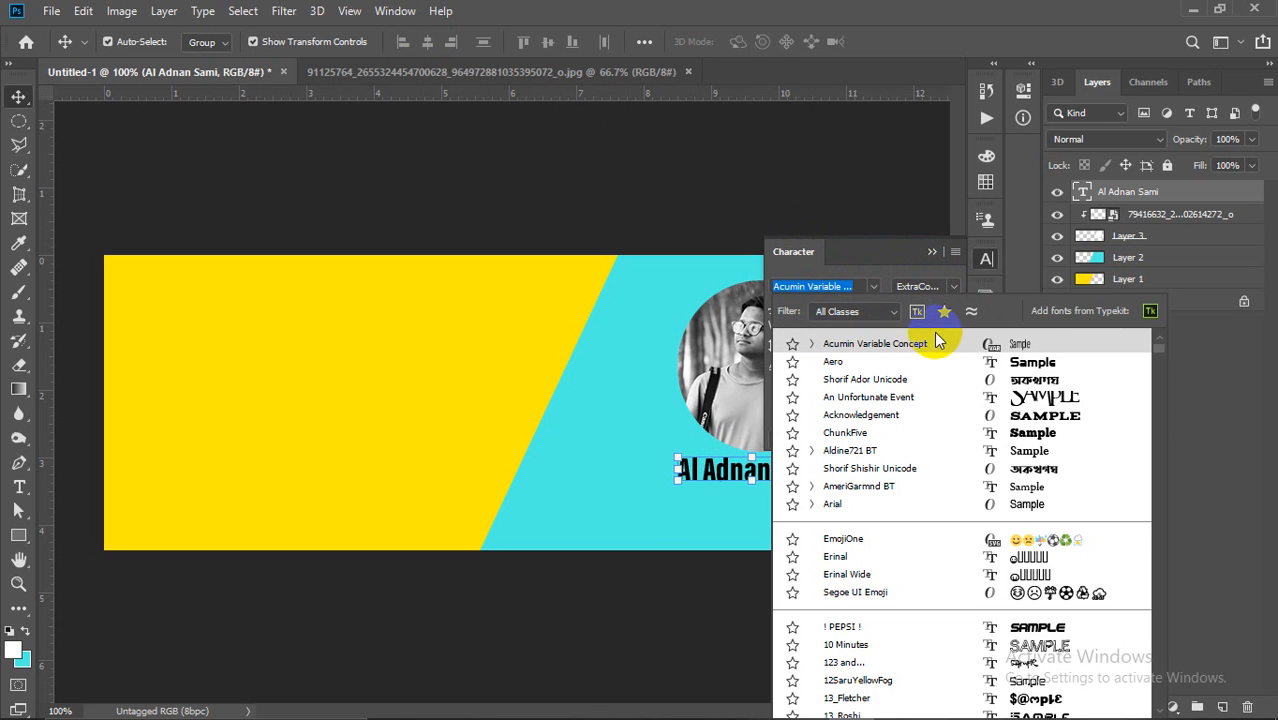
click(1008, 365)
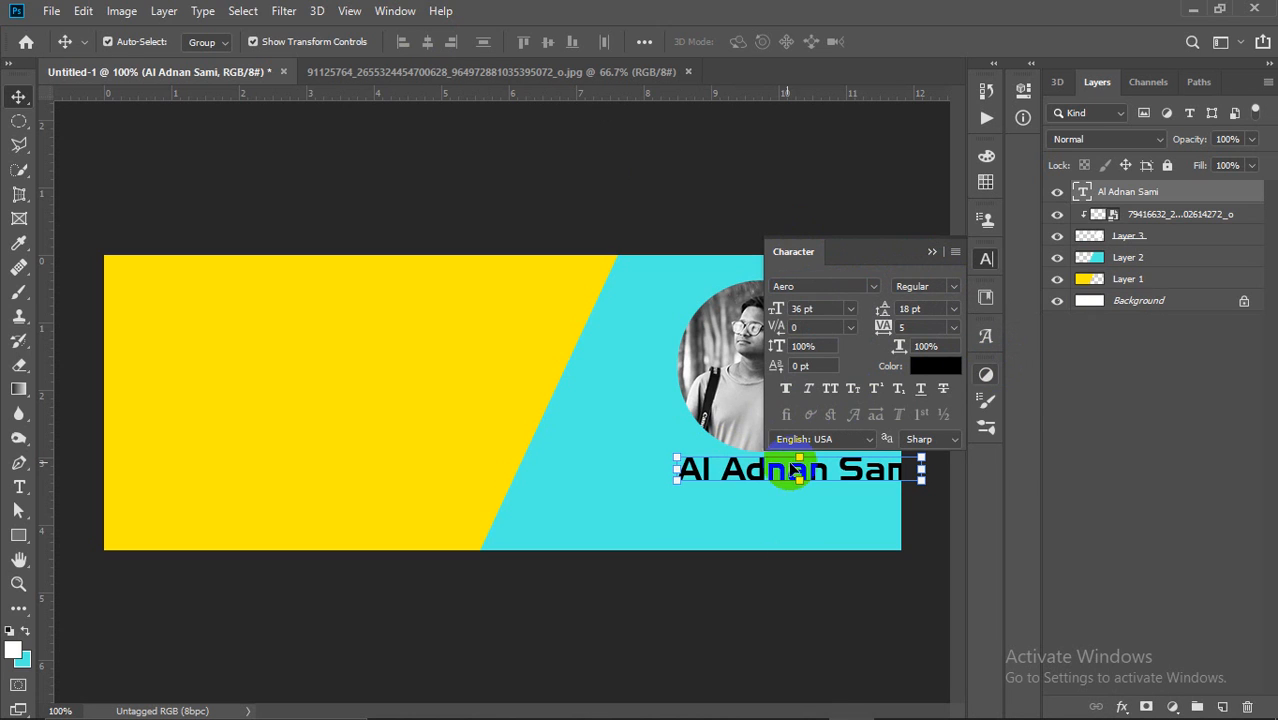
drag(793, 468, 757, 470)
click(849, 309)
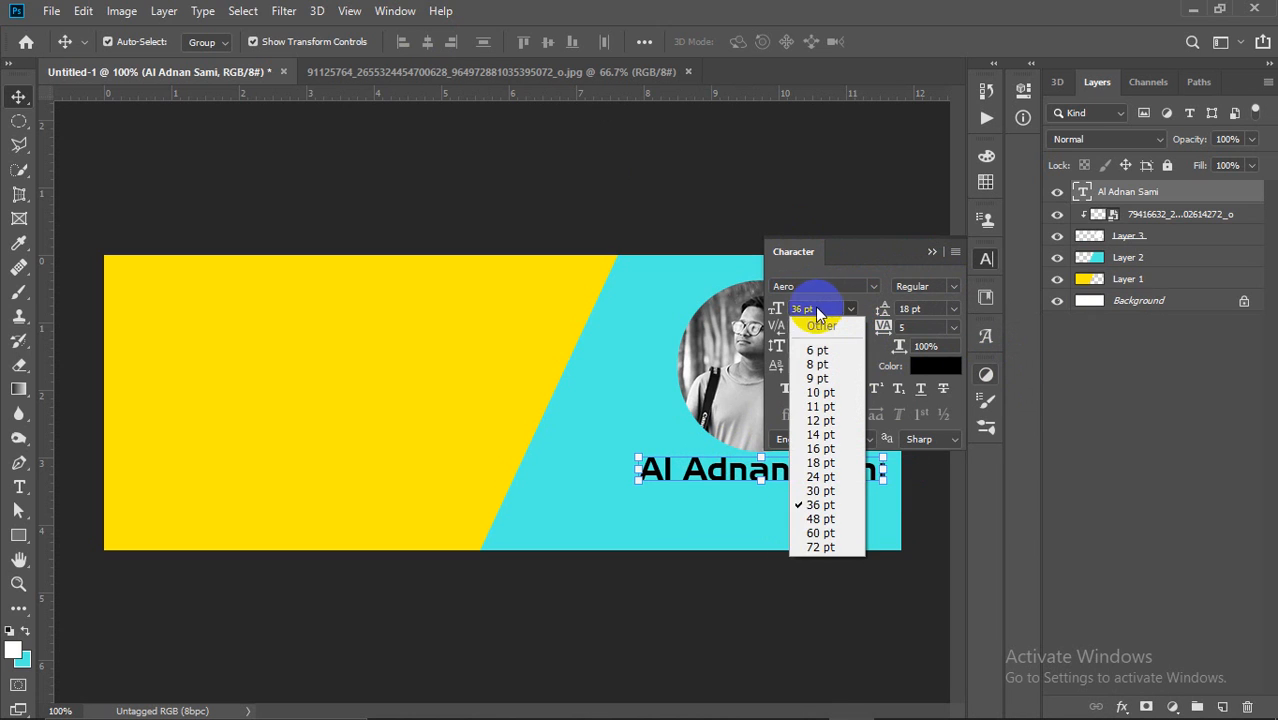
click(822, 476)
drag(777, 472, 814, 473)
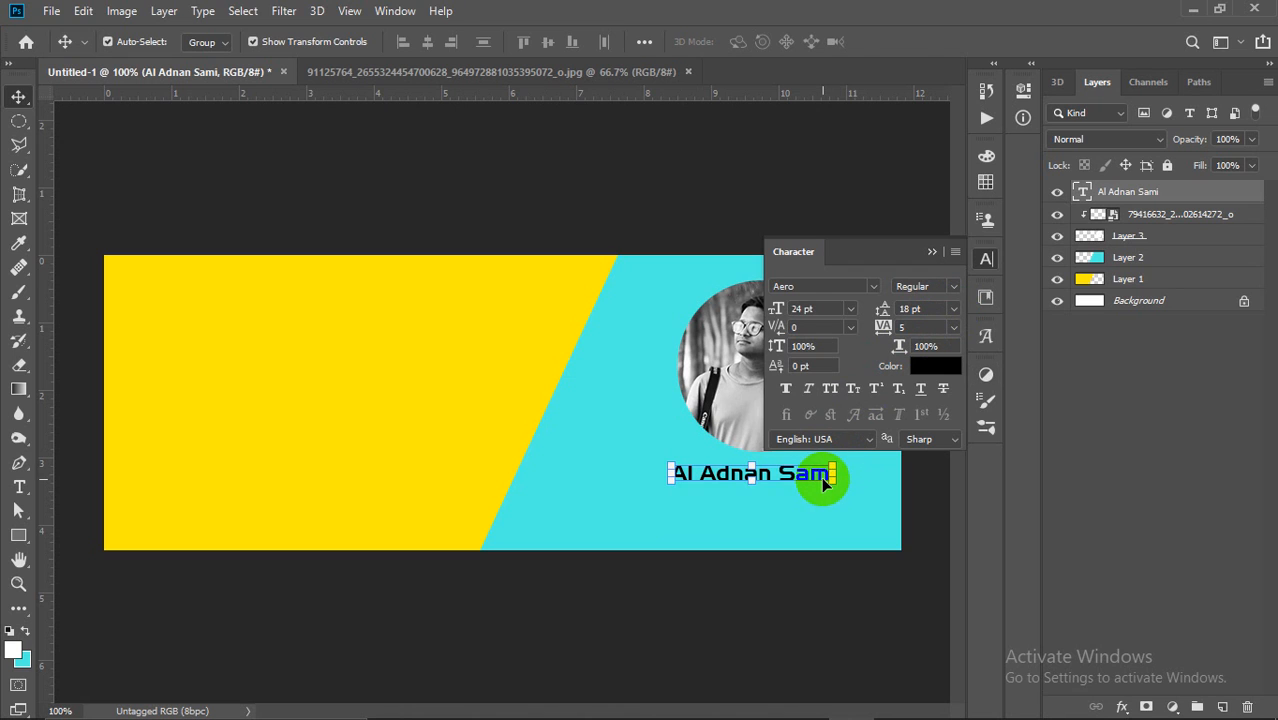
Step: Try name leading of 6, 24 and 60 pt, settling back on 18 pt
double_click(823, 480)
click(833, 473)
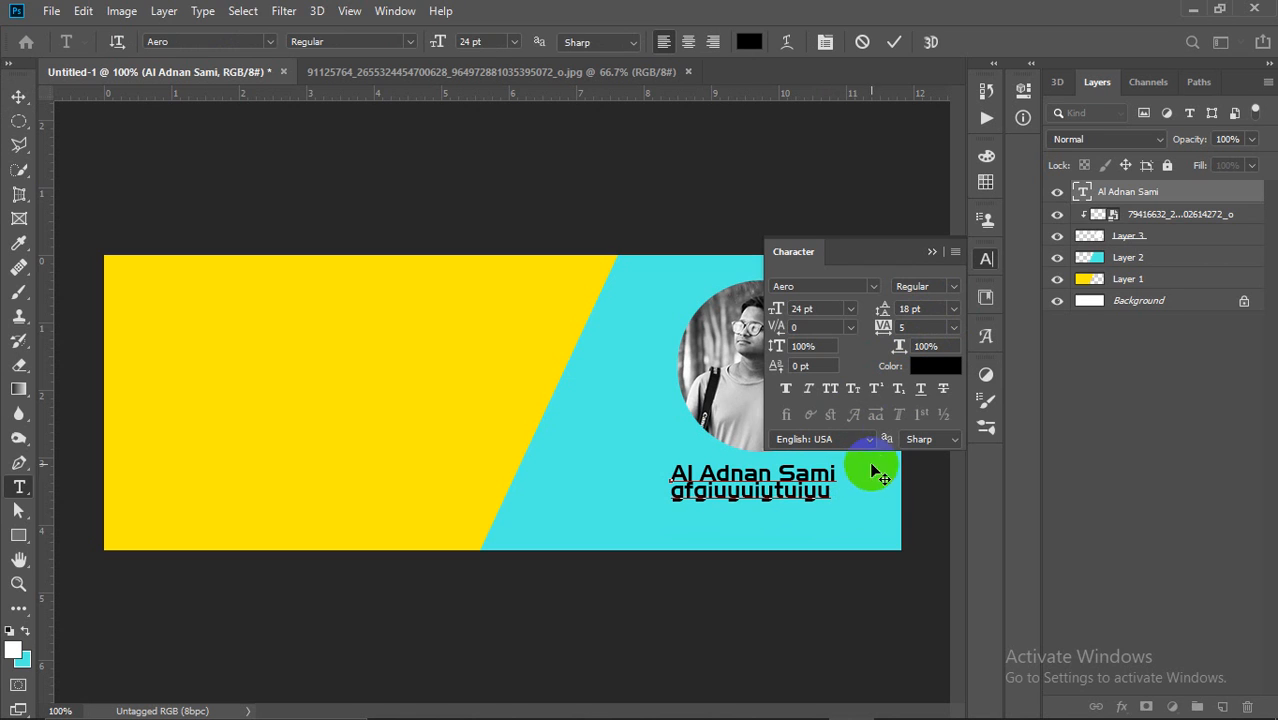
click(955, 310)
click(935, 351)
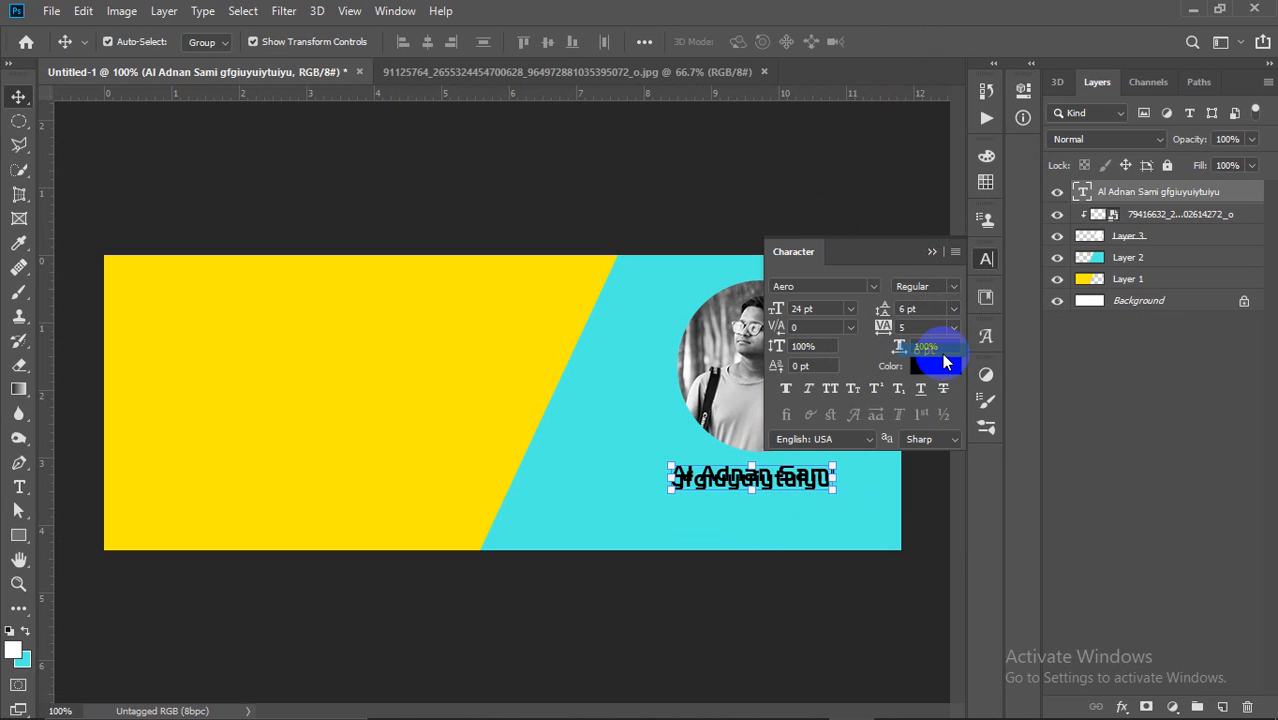
click(955, 310)
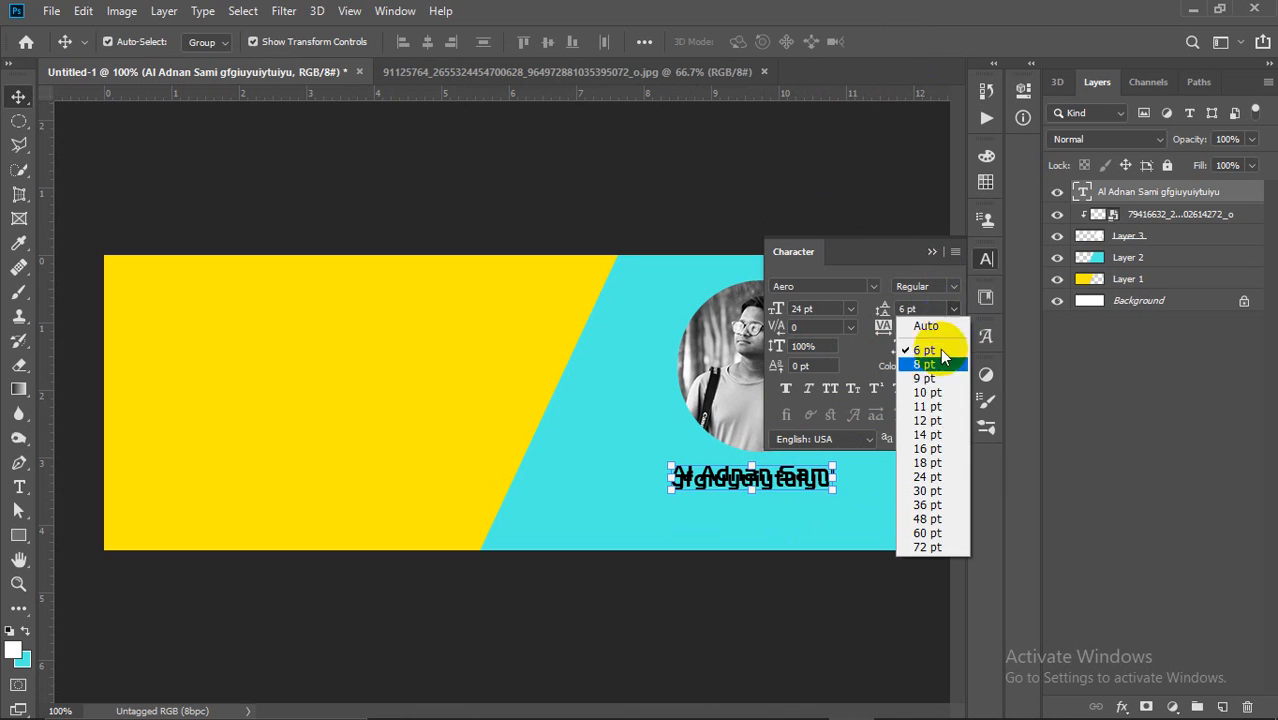
click(935, 476)
click(955, 310)
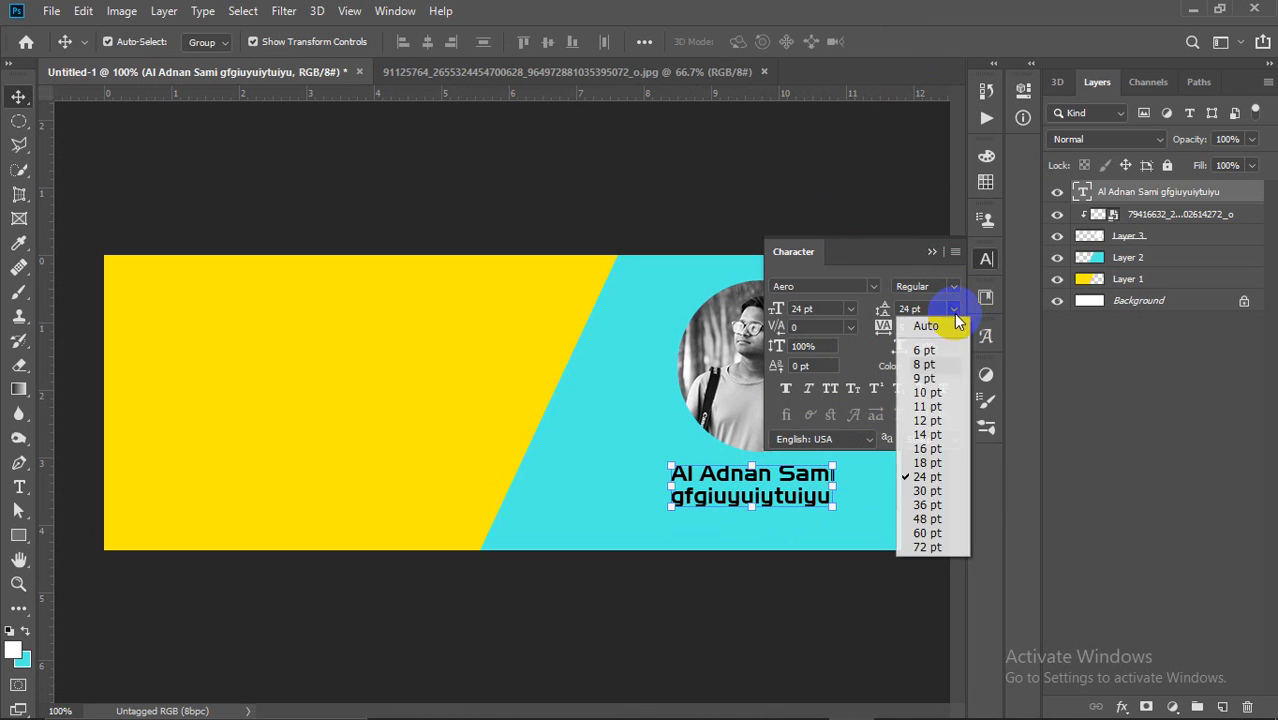
click(930, 535)
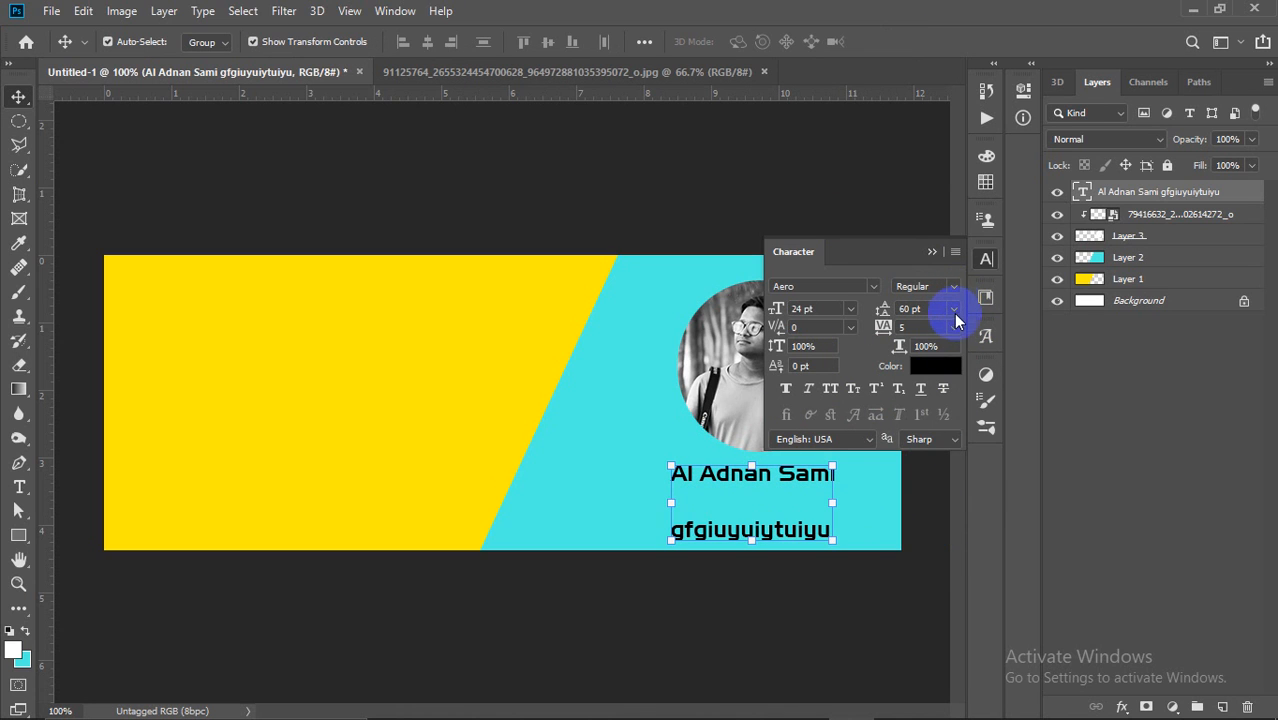
click(955, 310)
click(935, 465)
Step: Delete the gibberish second line from the text block and commit the edit
double_click(785, 495)
drag(830, 488, 670, 508)
key(BackSpace)
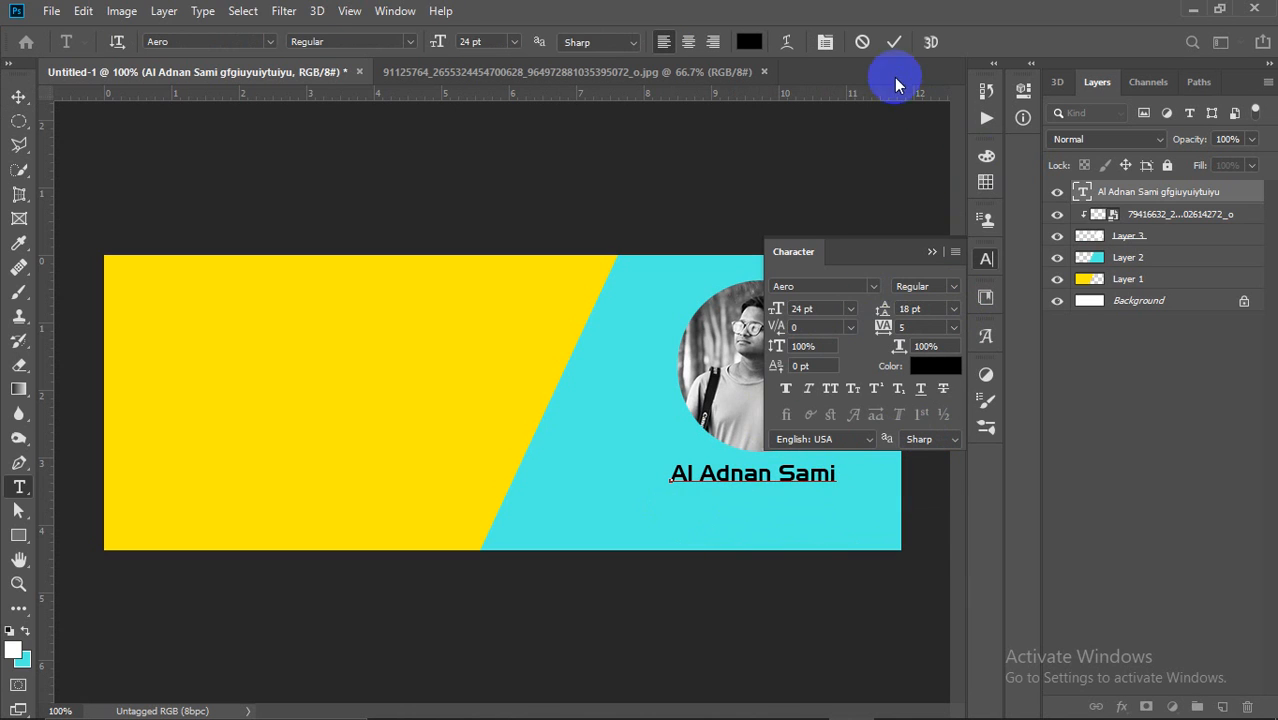
click(893, 41)
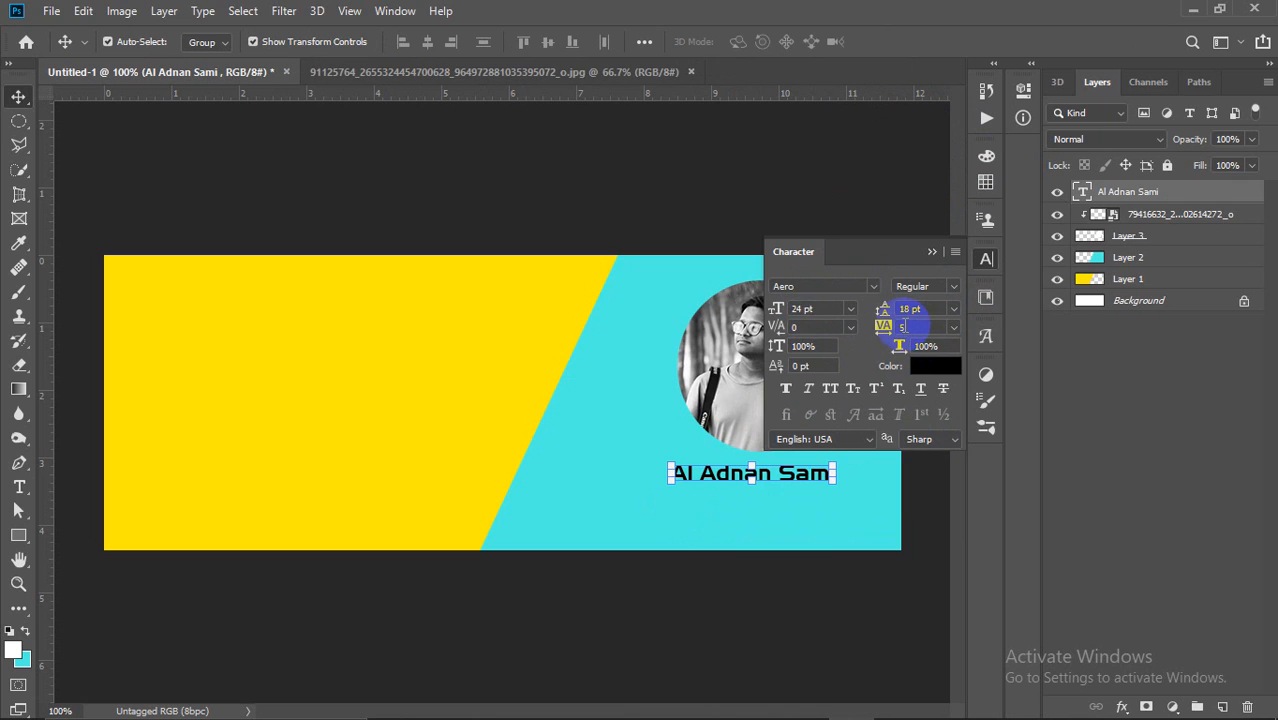
Step: Widen the name's tracking to 100, then 200, and nudge it slightly left
mouse_move(743, 481)
mouse_down()
mouse_move(769, 481)
mouse_move(724, 481)
mouse_move(778, 478)
mouse_move(750, 471)
mouse_up()
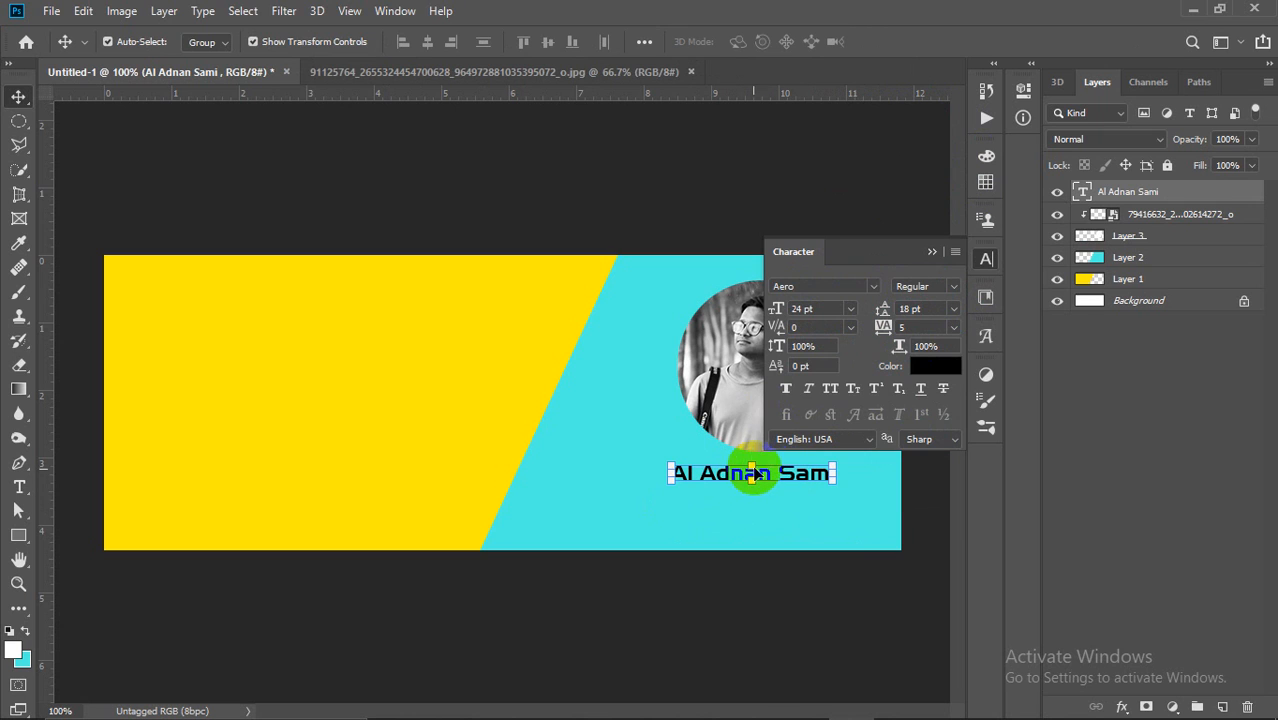
click(940, 346)
click(946, 328)
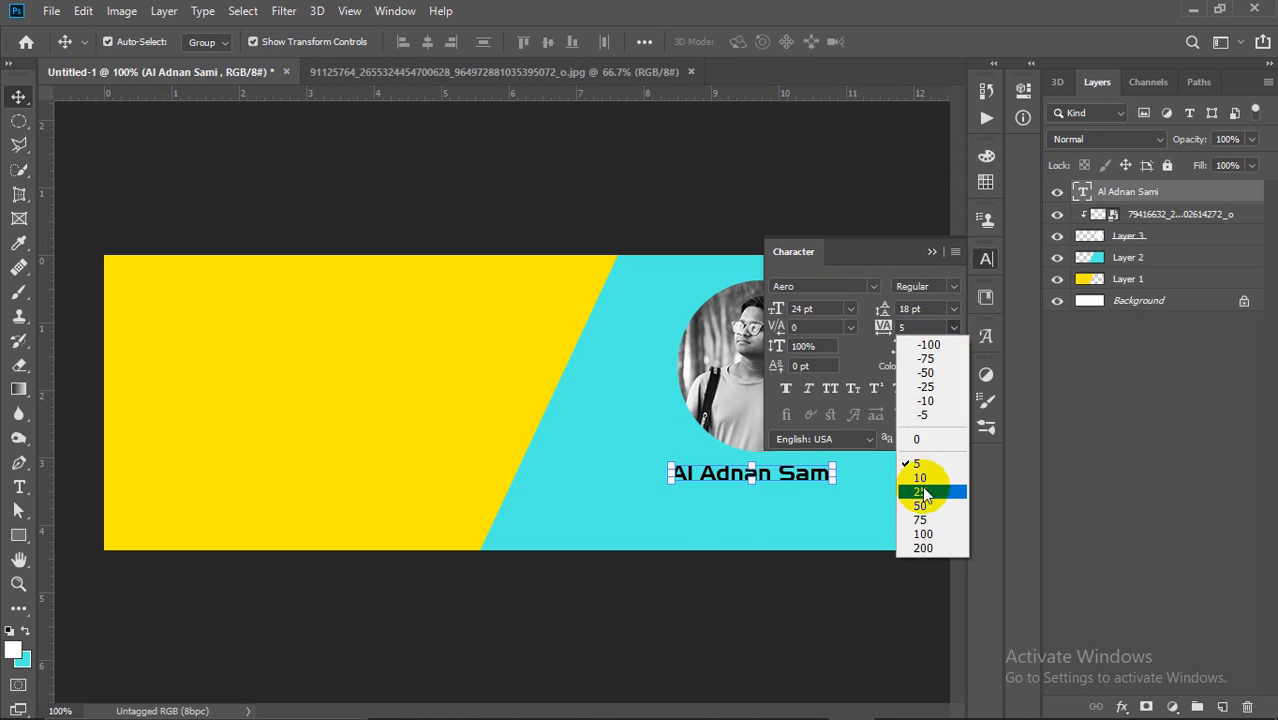
click(928, 528)
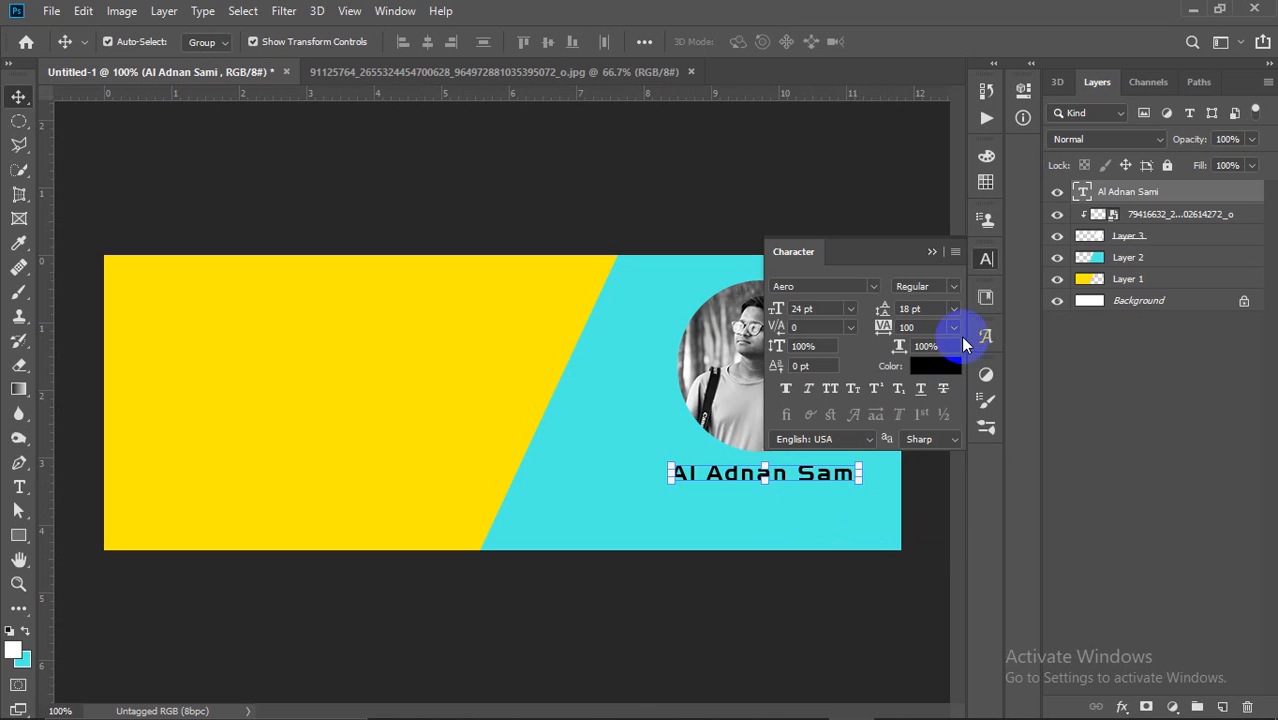
click(953, 328)
click(922, 550)
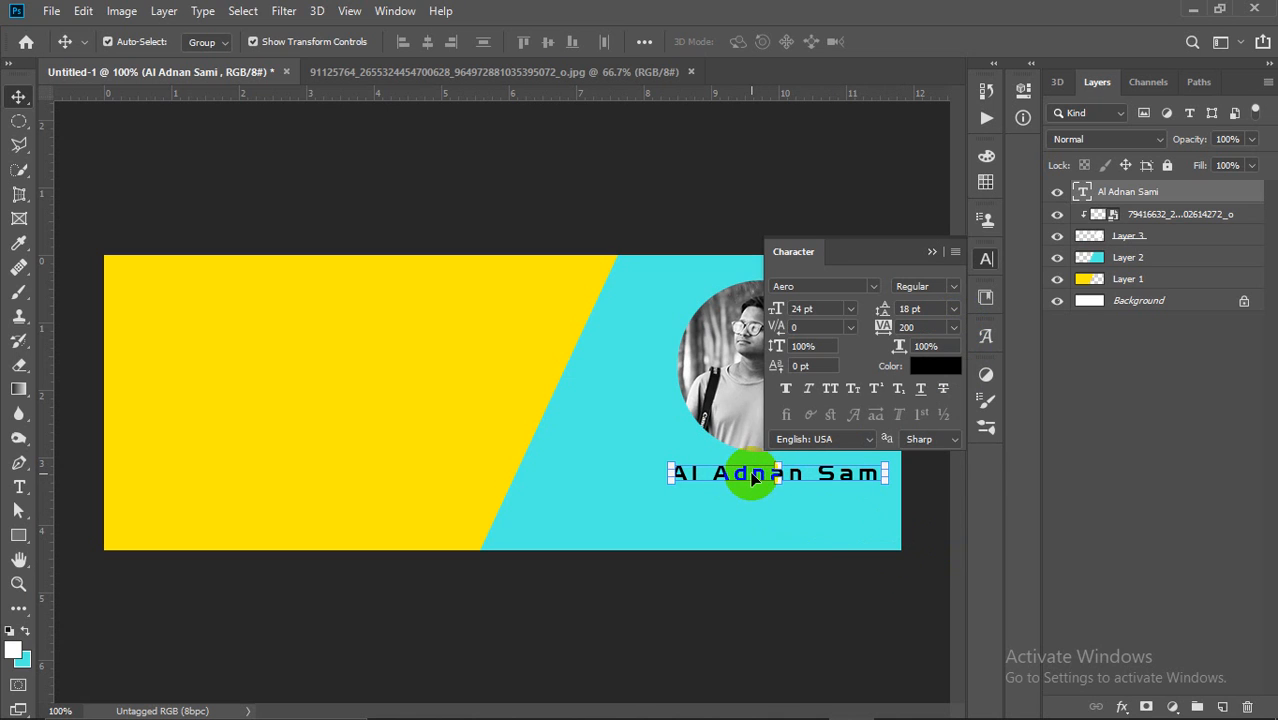
drag(748, 478, 742, 478)
Step: Bring the Chrome window with the Google Meet call to the front
mouse_move(847, 710)
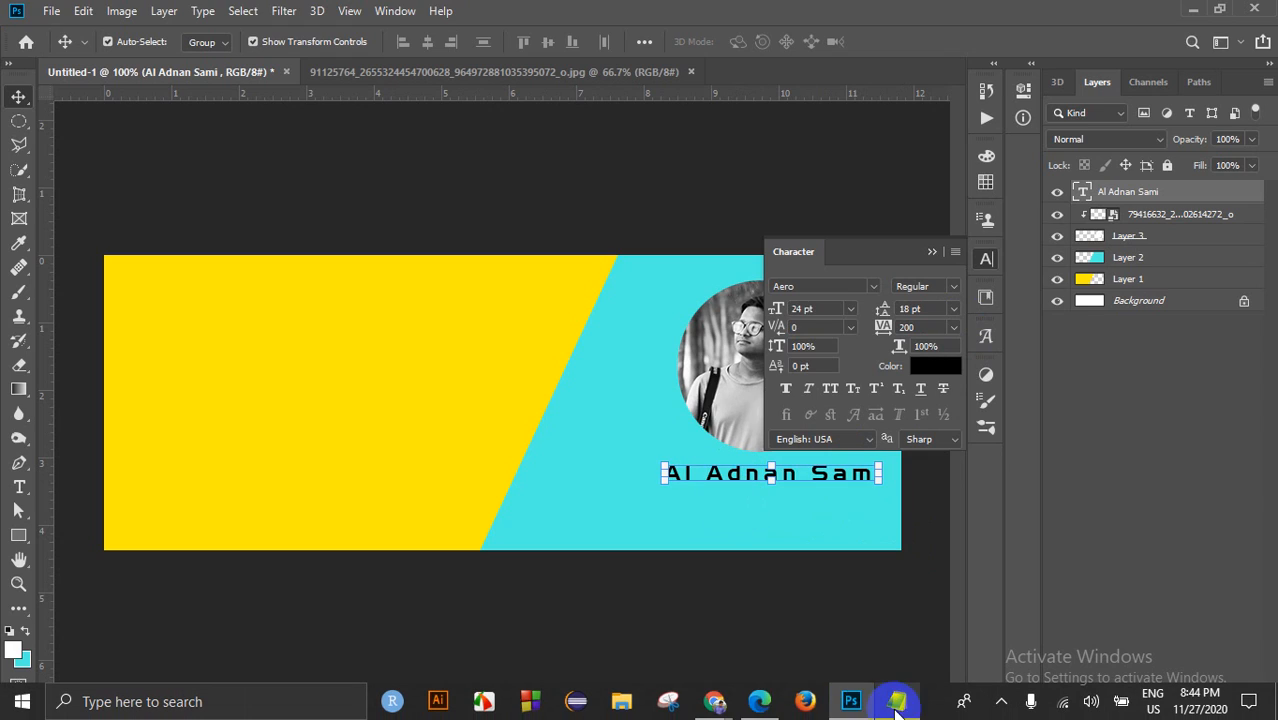
mouse_move(714, 700)
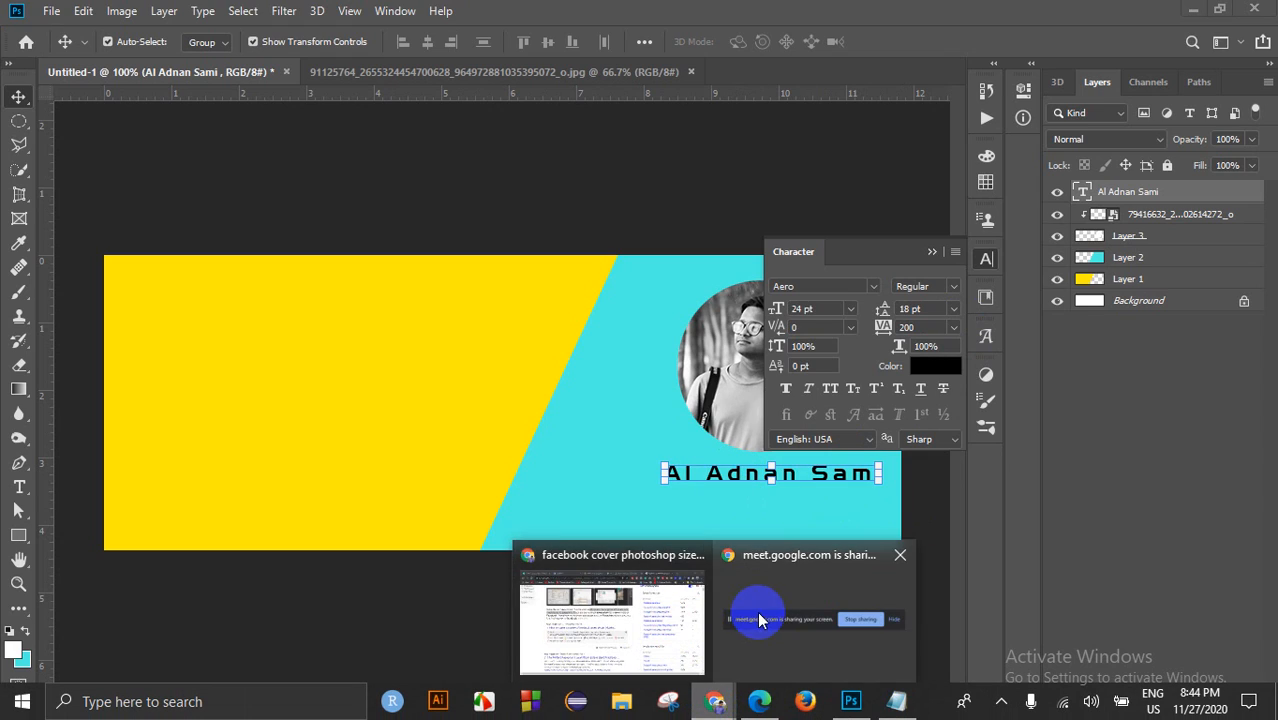
mouse_move(752, 618)
click(630, 600)
Step: In the Meet tab, open a participant's More actions menu and close it again
click(514, 18)
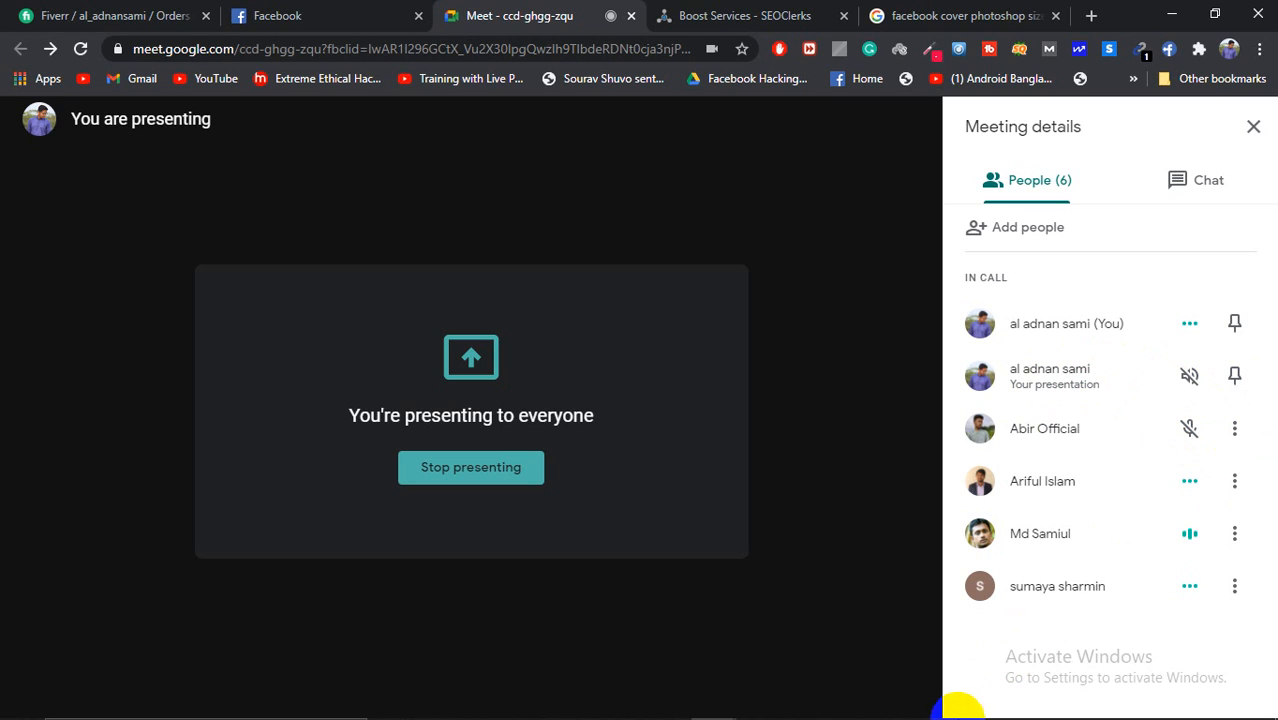
mouse_move(955, 710)
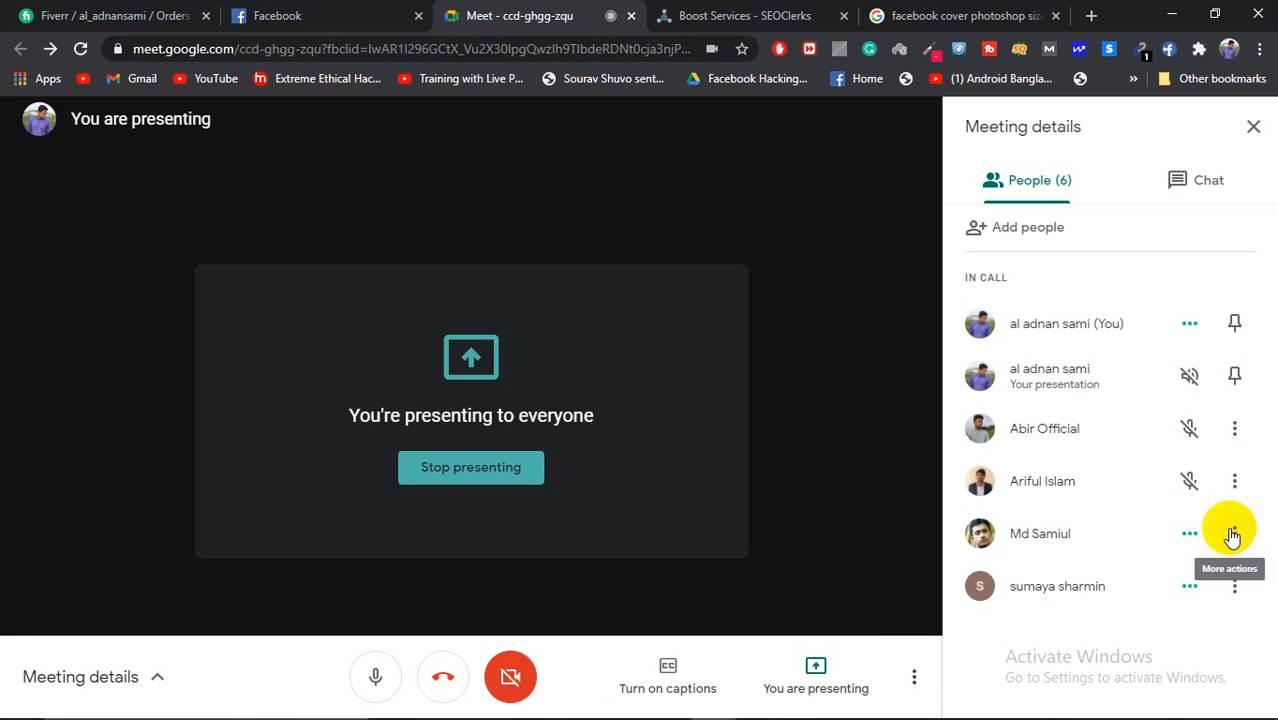
click(1230, 533)
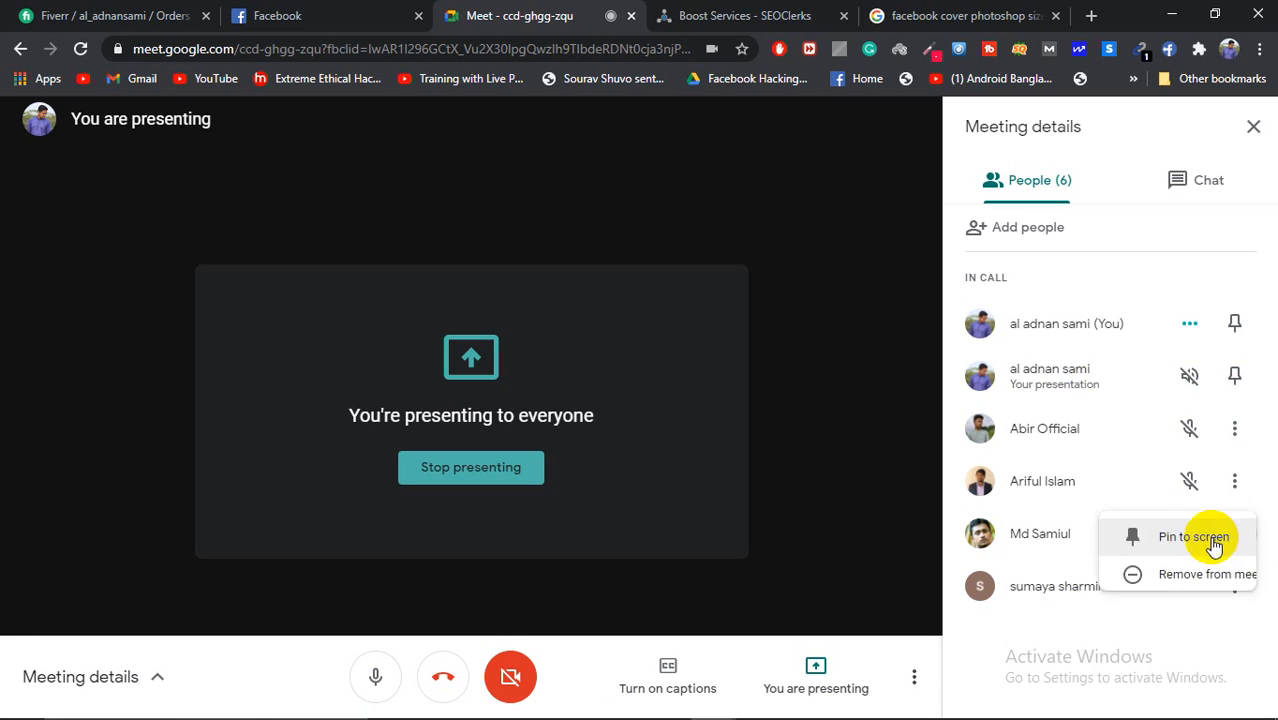
click(1068, 628)
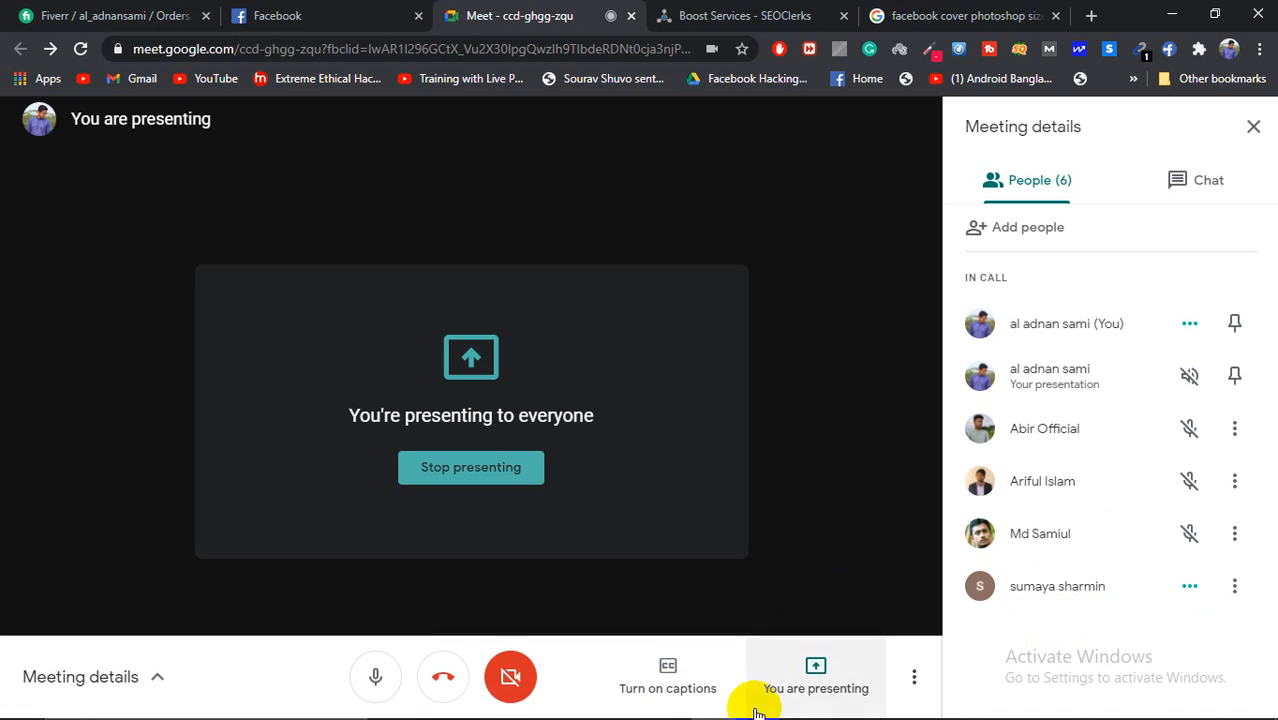
Step: Bring the Photoshop cover design back in front and reopen the tracking values
mouse_move(850, 701)
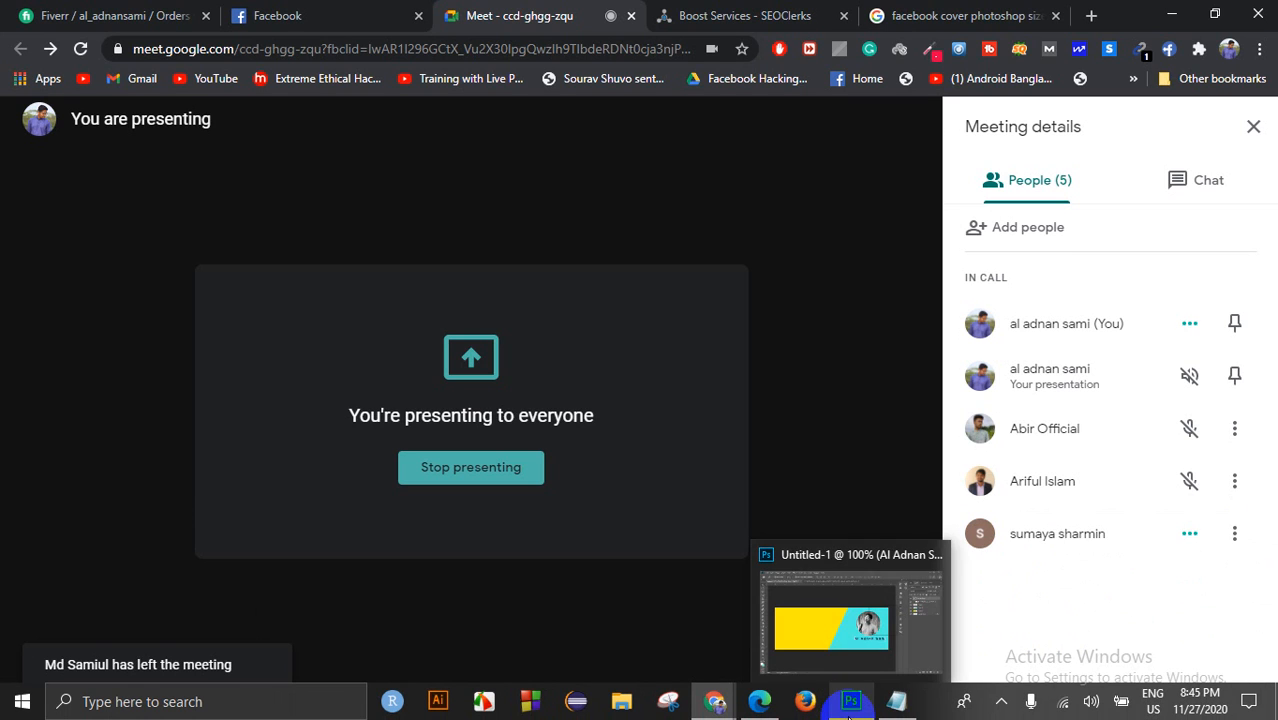
click(848, 660)
click(954, 327)
Step: Set the name's tracking to 50, shift it slightly right, and commit
click(940, 456)
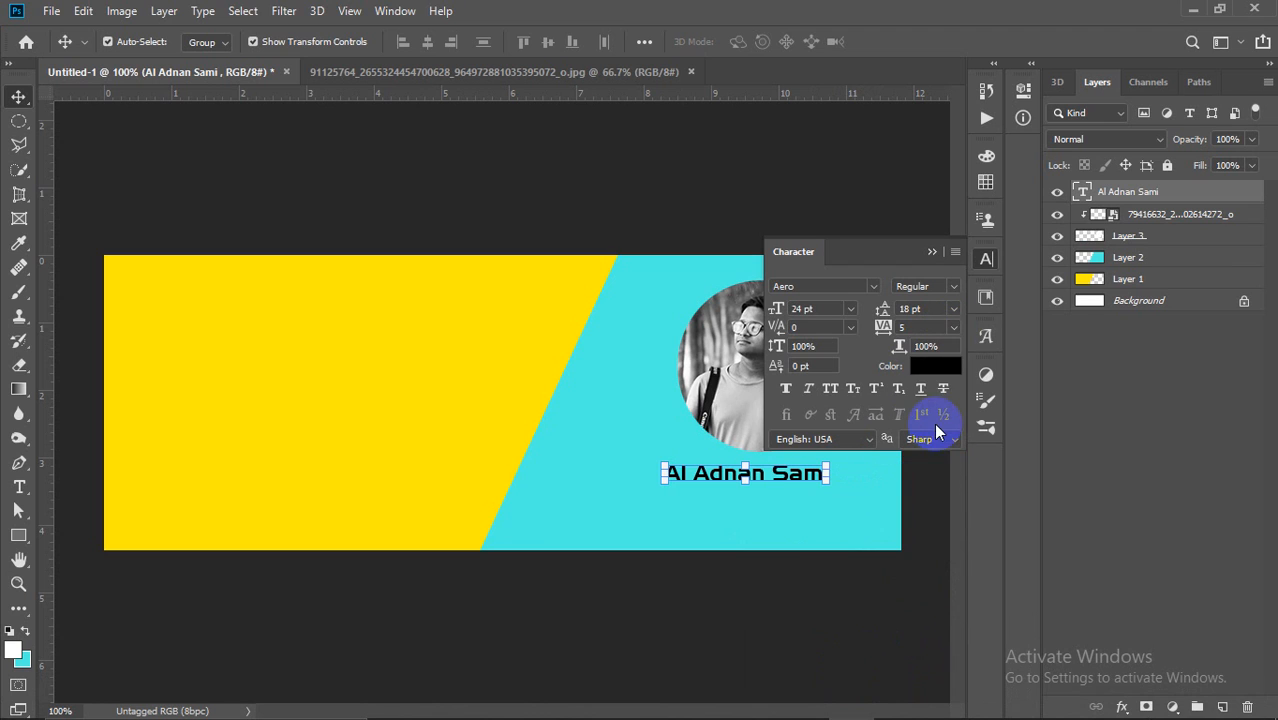
drag(954, 327, 930, 508)
drag(783, 475, 793, 476)
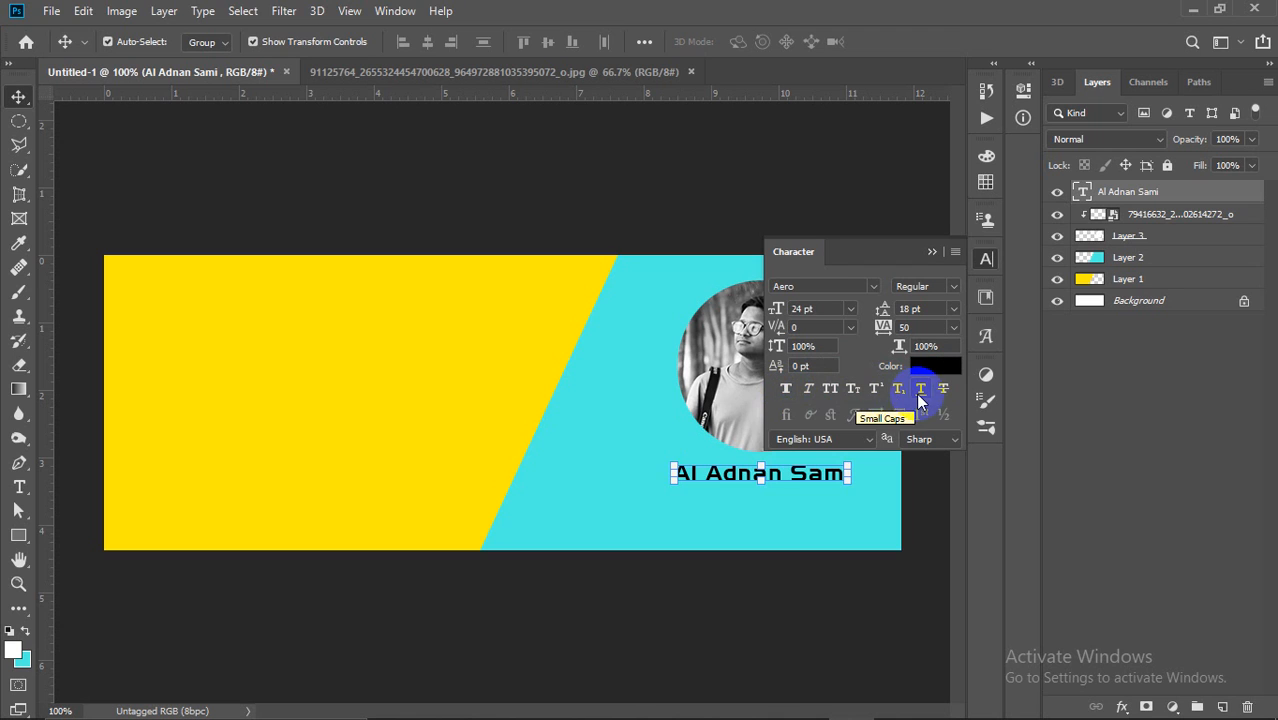
click(793, 505)
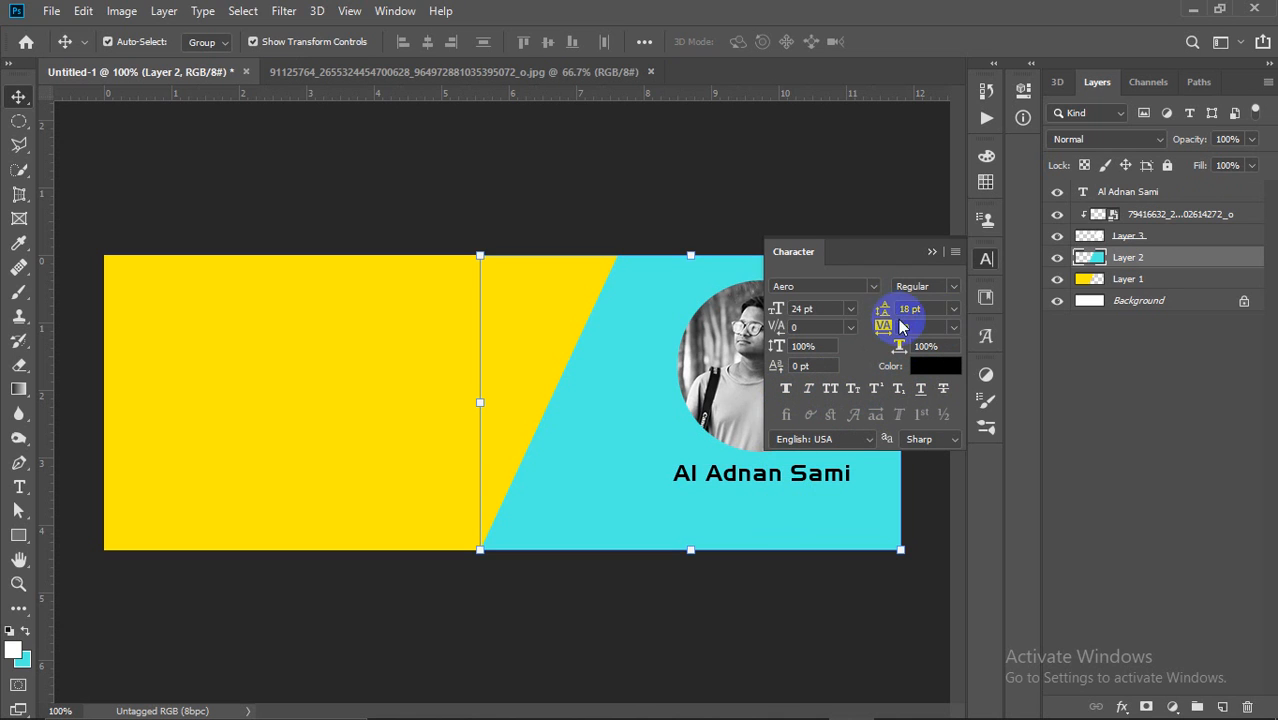
Step: Collapse the Character panel, undo the accidental cyan panel move, and deselect
click(932, 251)
drag(826, 489, 805, 474)
key(ctrl+z)
click(924, 448)
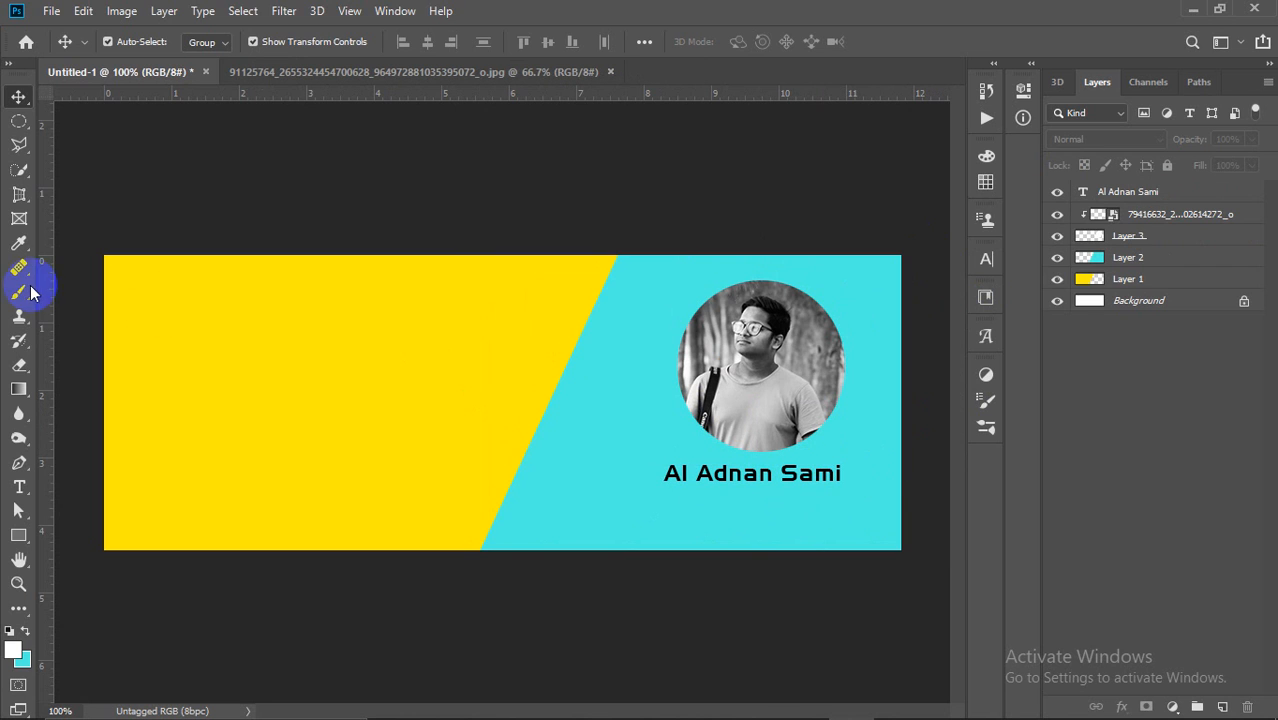
Step: Type 'professional Graphics Designer' under the name, commit it, and shift it left
click(18, 487)
click(690, 505)
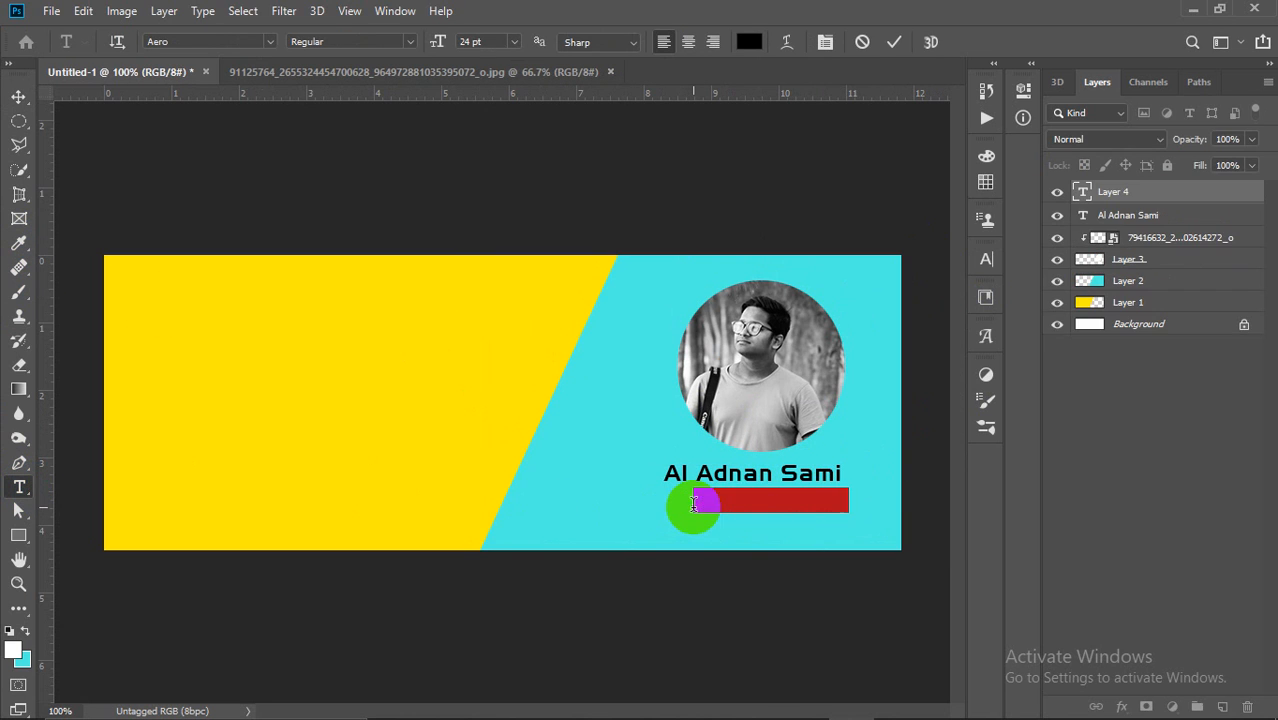
text(professional Gra)
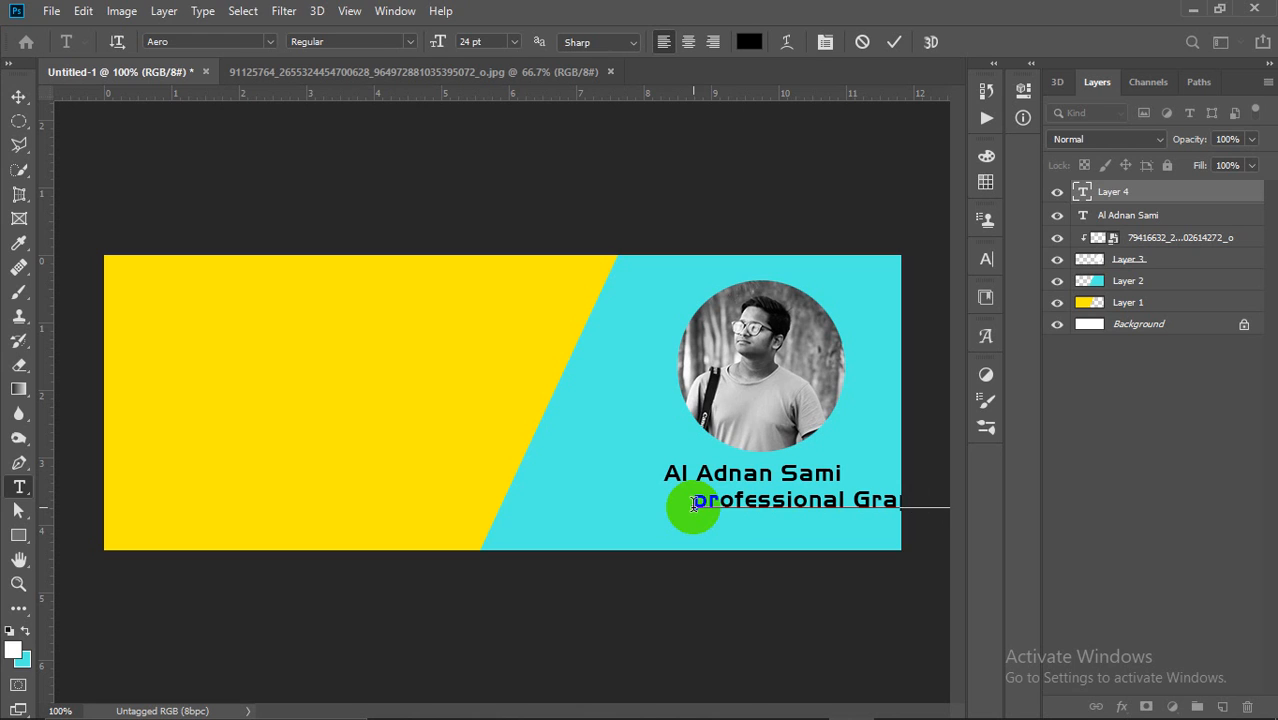
click(894, 41)
click(22, 96)
drag(789, 496, 622, 508)
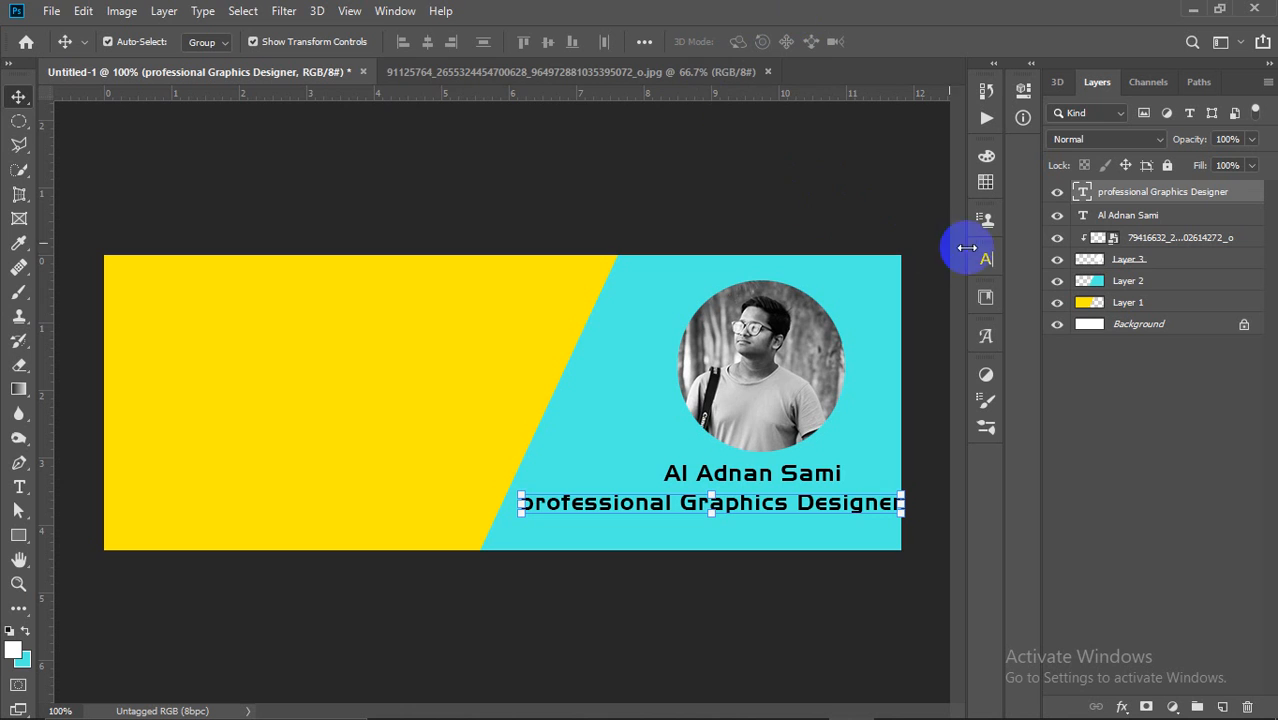
Step: Set the subtitle to Shorif Ador Unicode at 14 pt, placed directly beneath the name
click(395, 11)
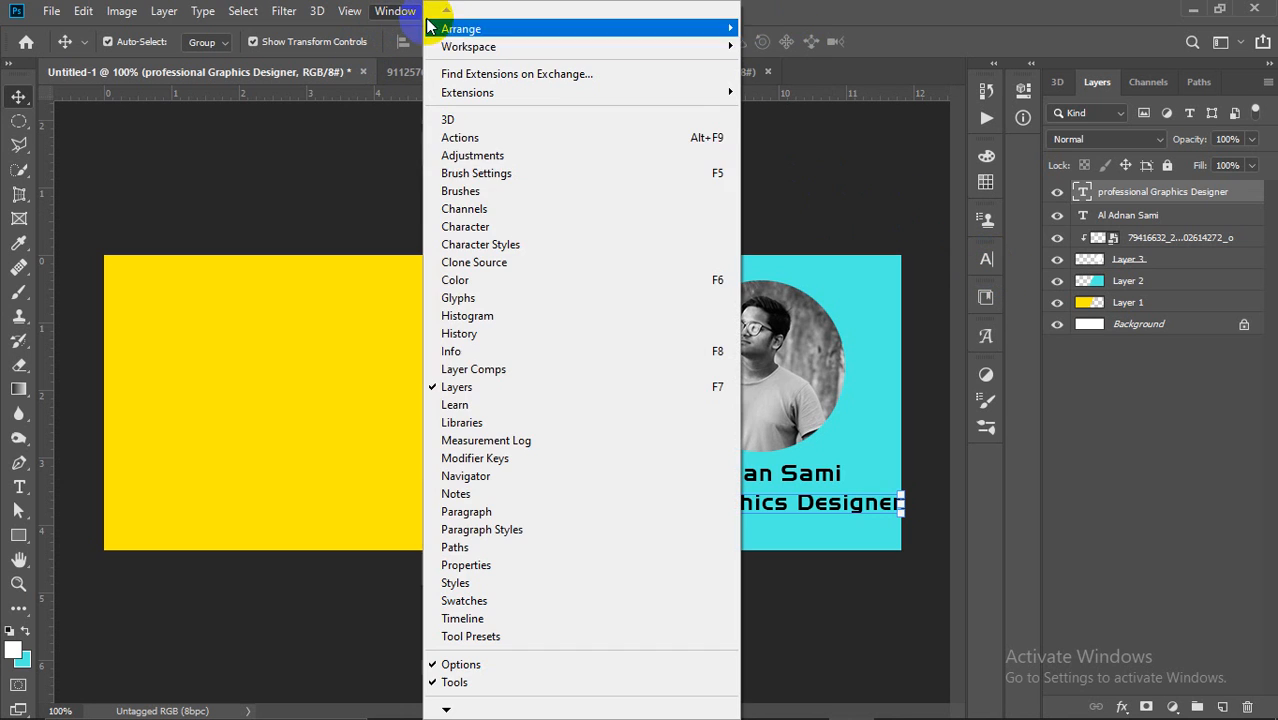
click(486, 228)
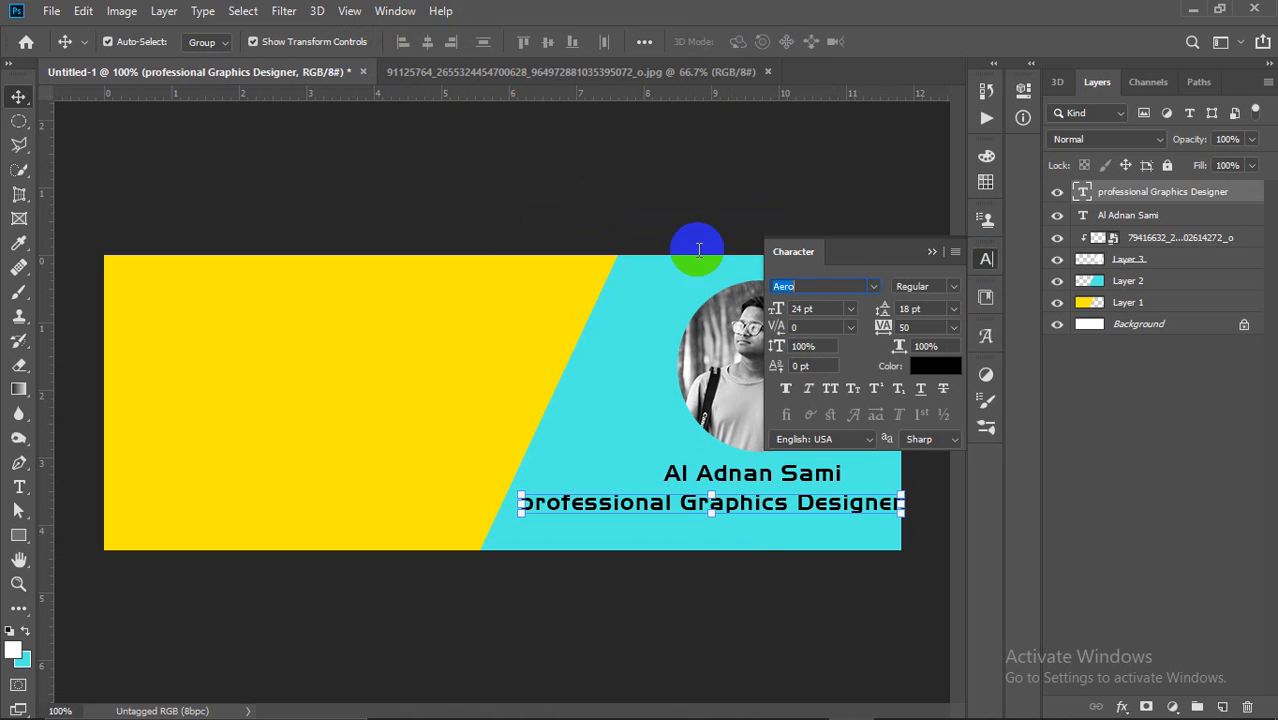
click(873, 287)
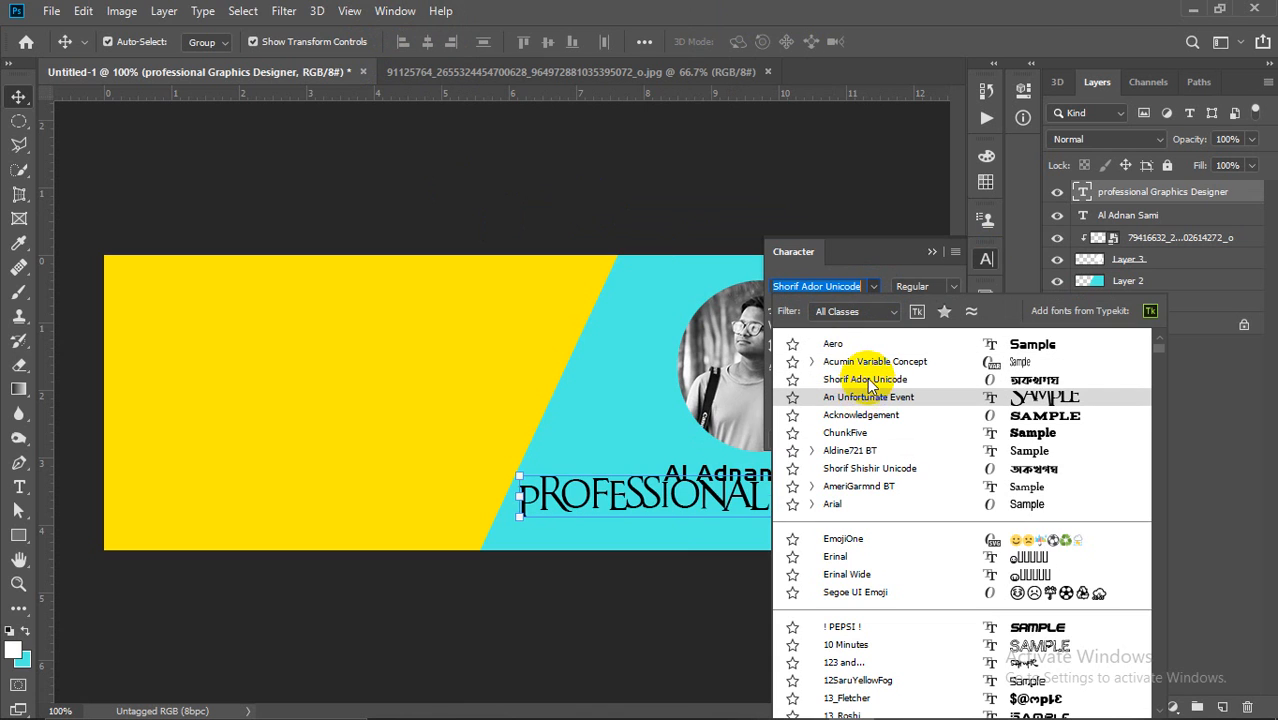
click(893, 378)
click(849, 309)
click(840, 422)
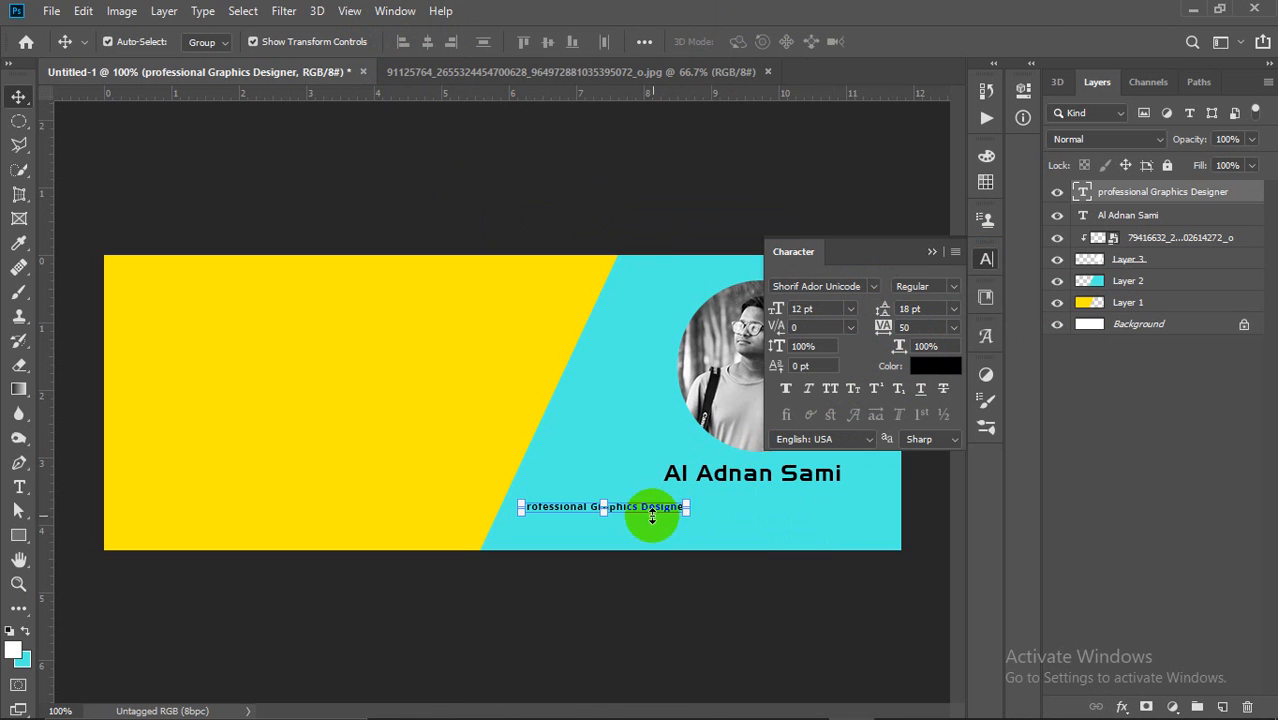
drag(659, 513, 805, 498)
click(849, 309)
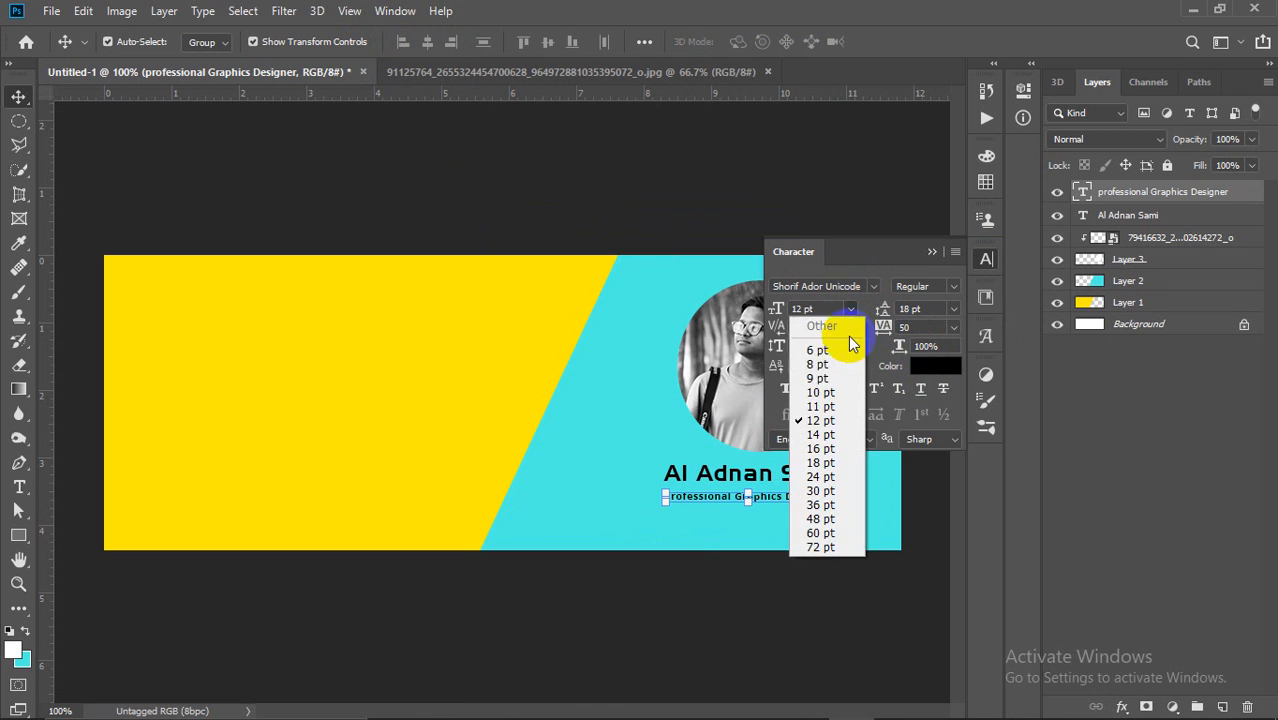
click(841, 437)
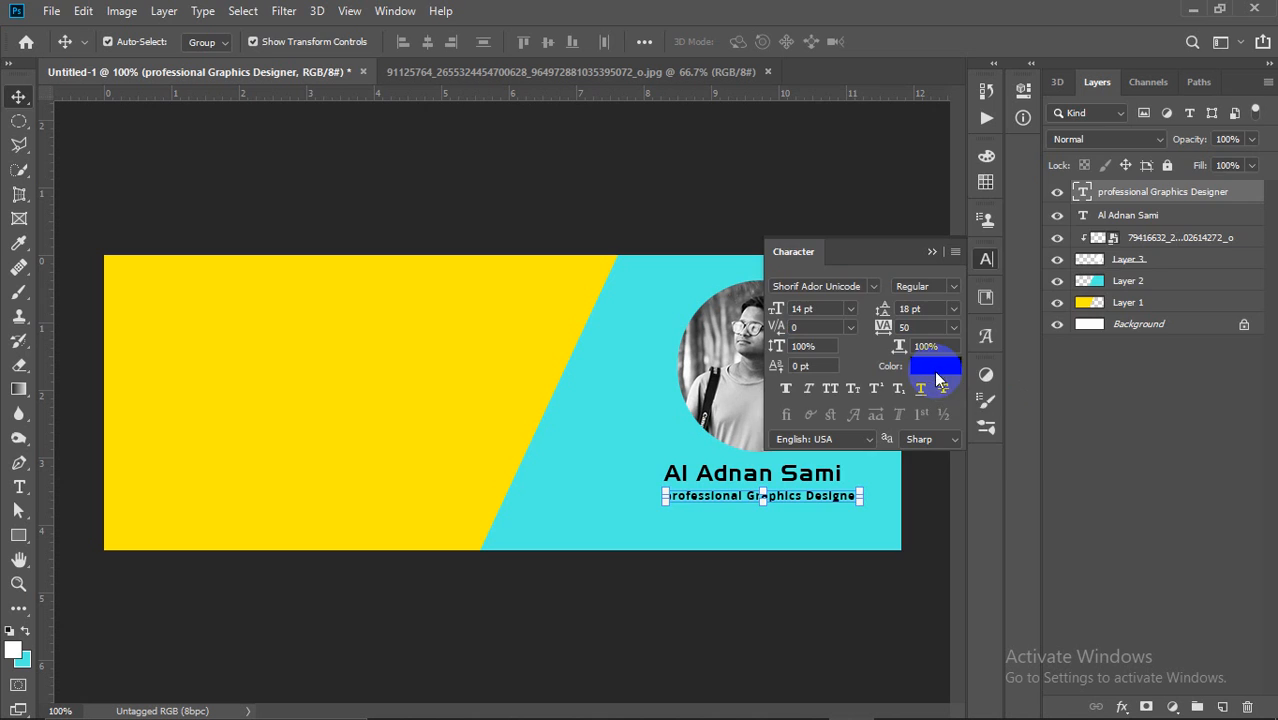
Step: Colour the subtitle full red using the Color Picker
click(938, 378)
drag(918, 348, 1010, 154)
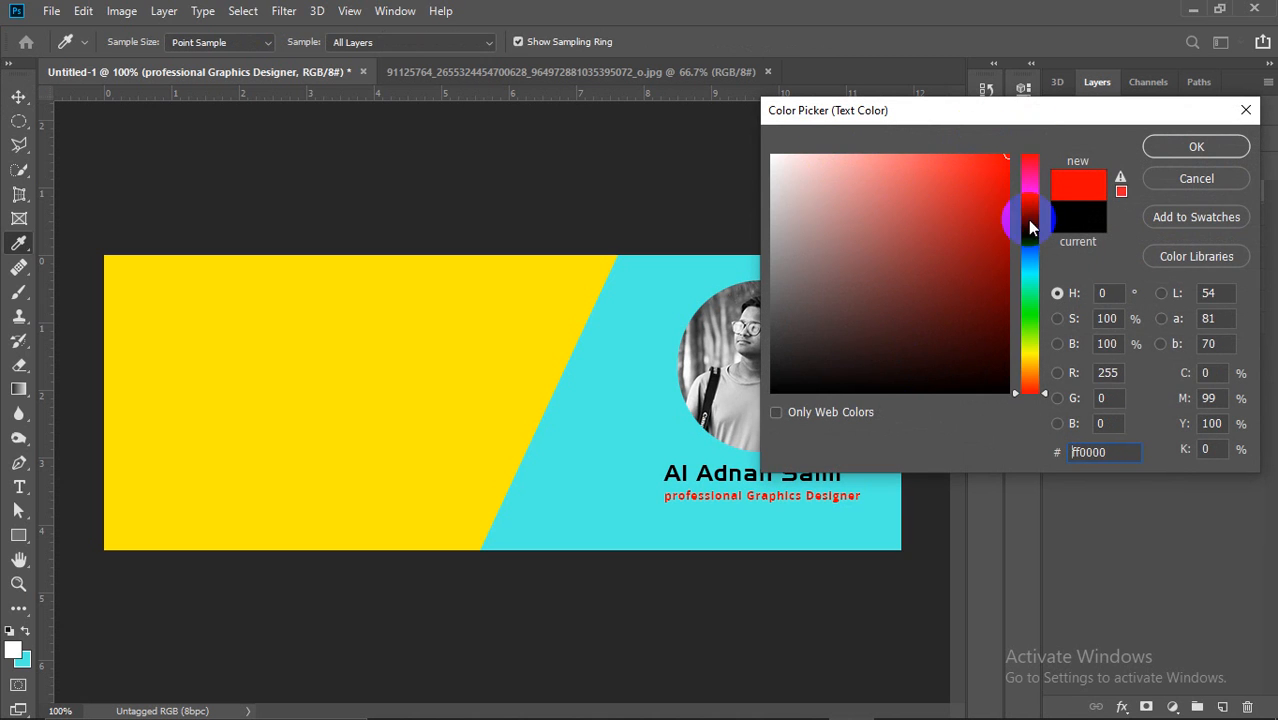
click(1032, 358)
drag(1031, 197, 1036, 147)
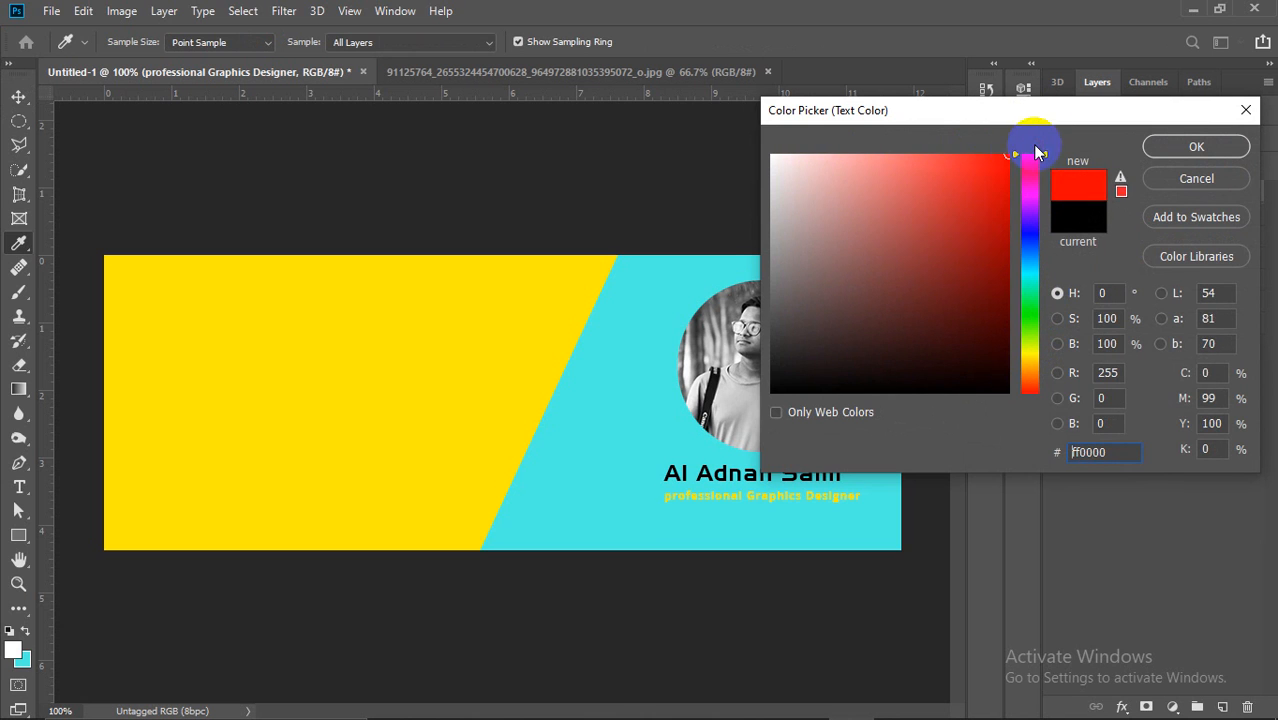
click(1010, 252)
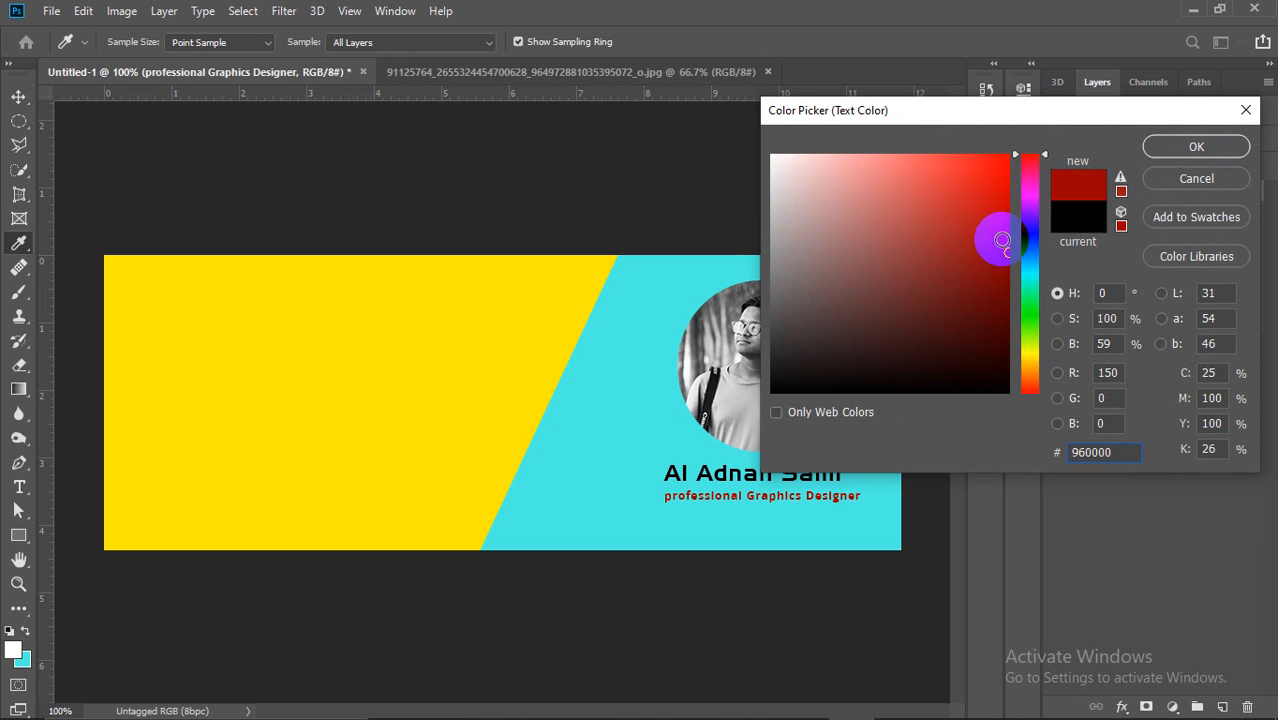
drag(1002, 240, 1041, 114)
click(1195, 146)
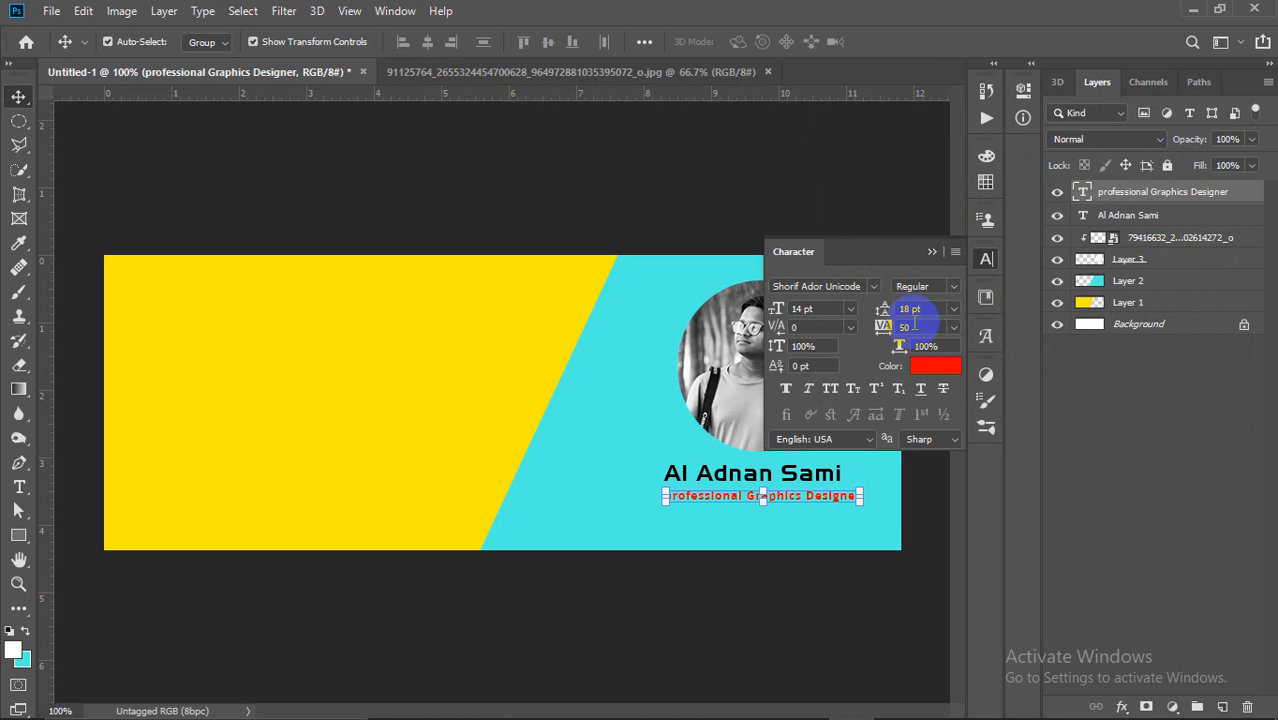
Step: Tighten the subtitle's tracking to 10, commit its placement, and deselect
click(952, 330)
click(927, 470)
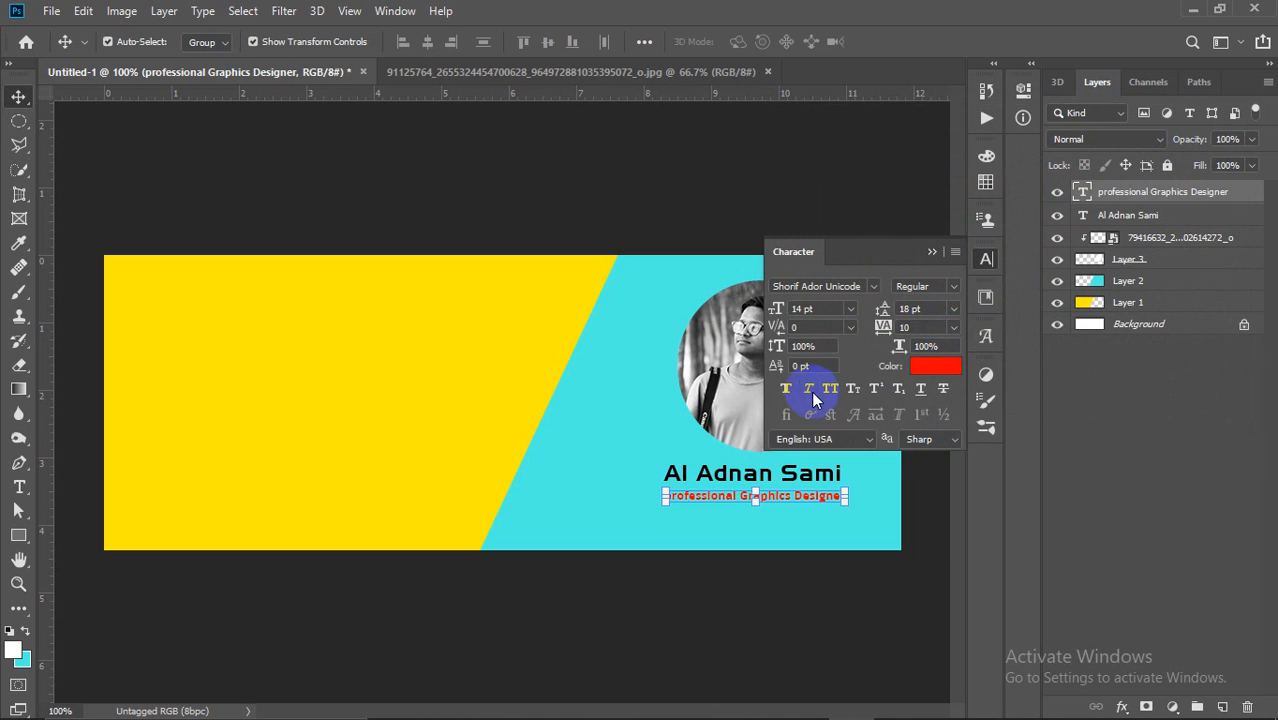
click(719, 532)
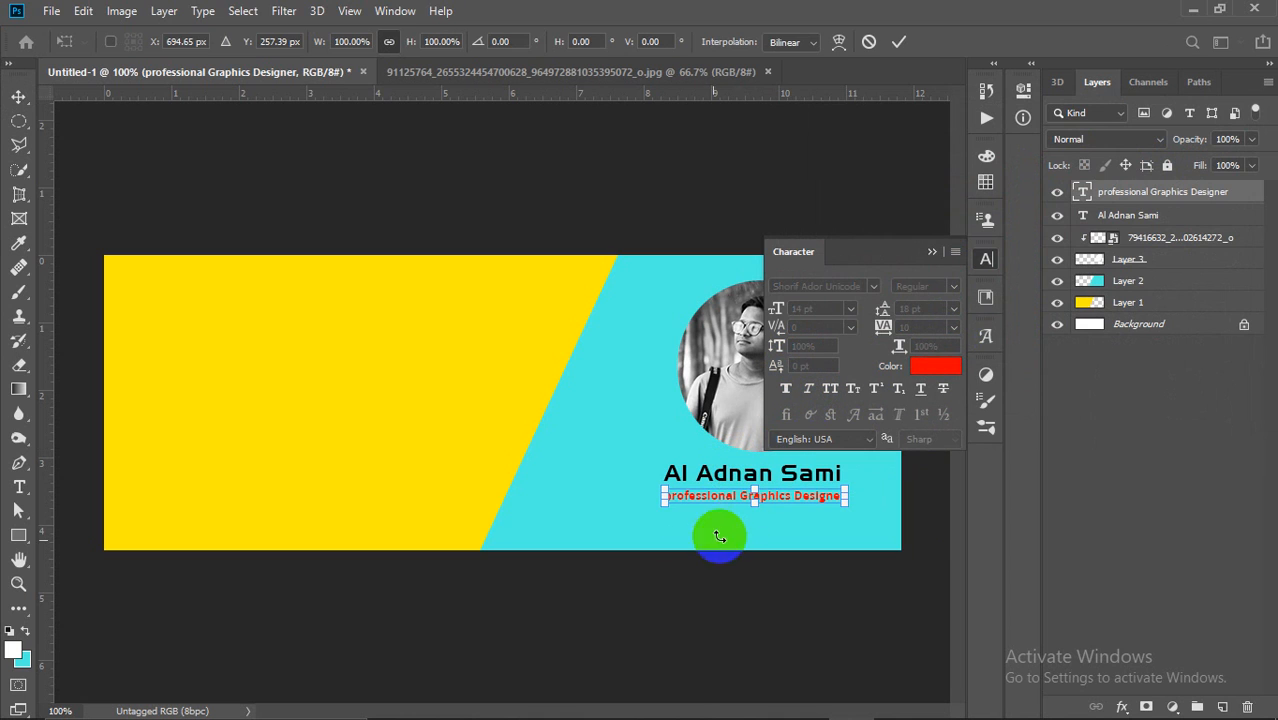
click(897, 41)
click(675, 358)
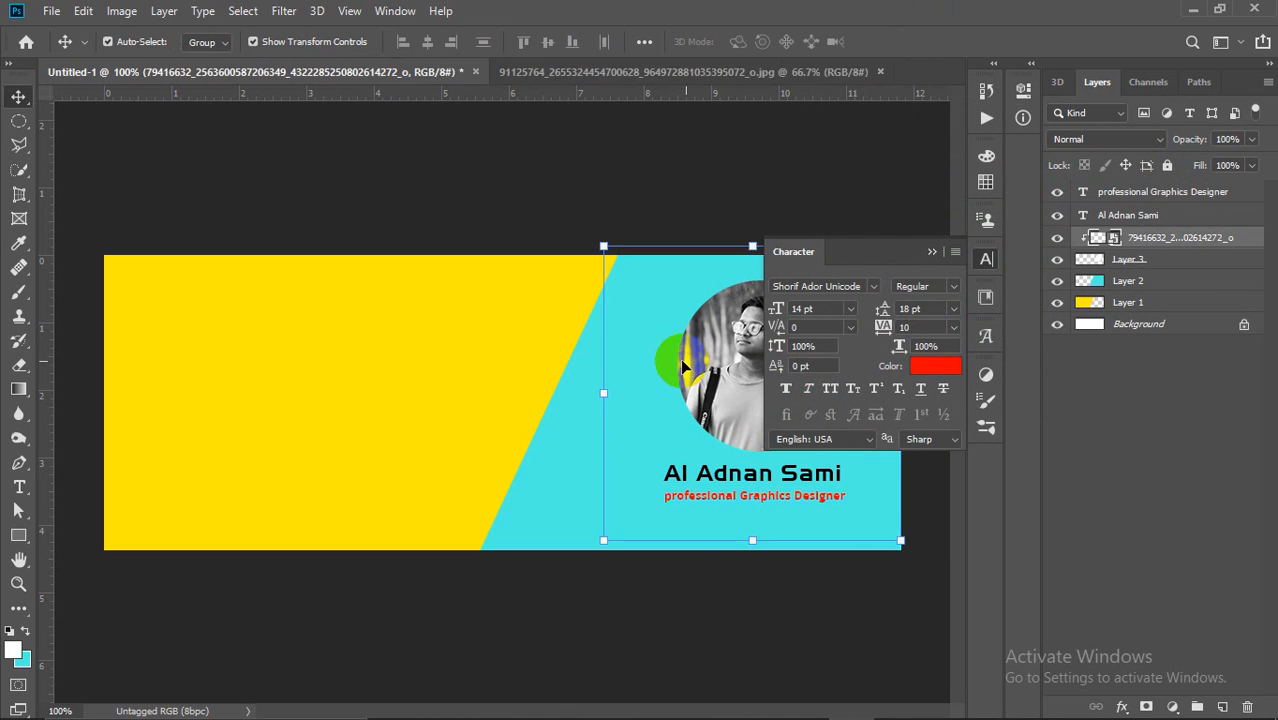
click(830, 180)
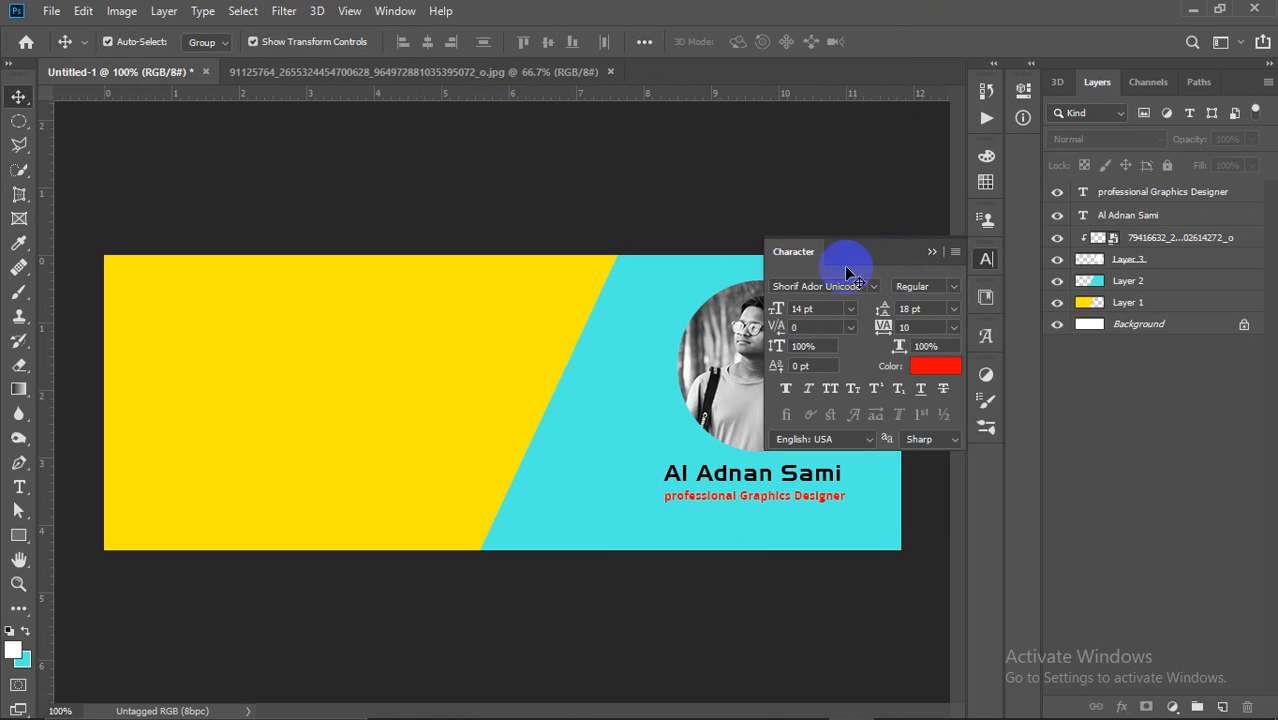
Step: Add a block of placeholder text on the yellow panel
click(19, 487)
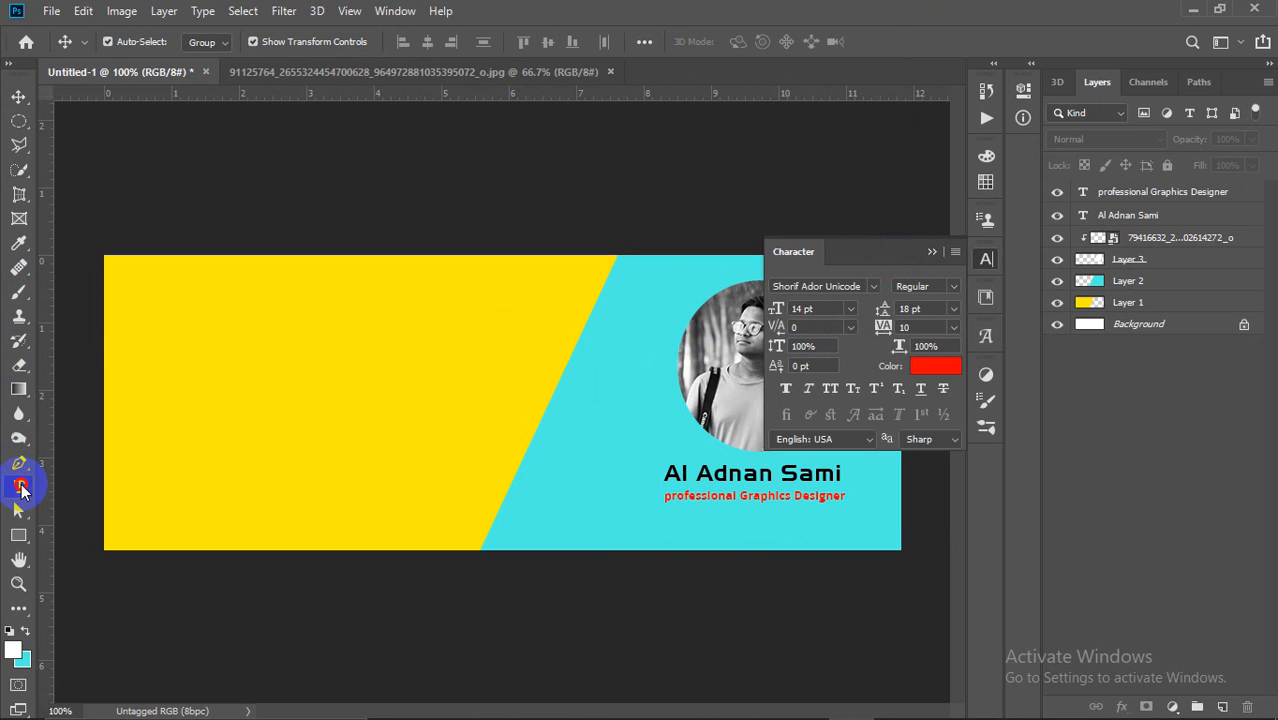
click(189, 392)
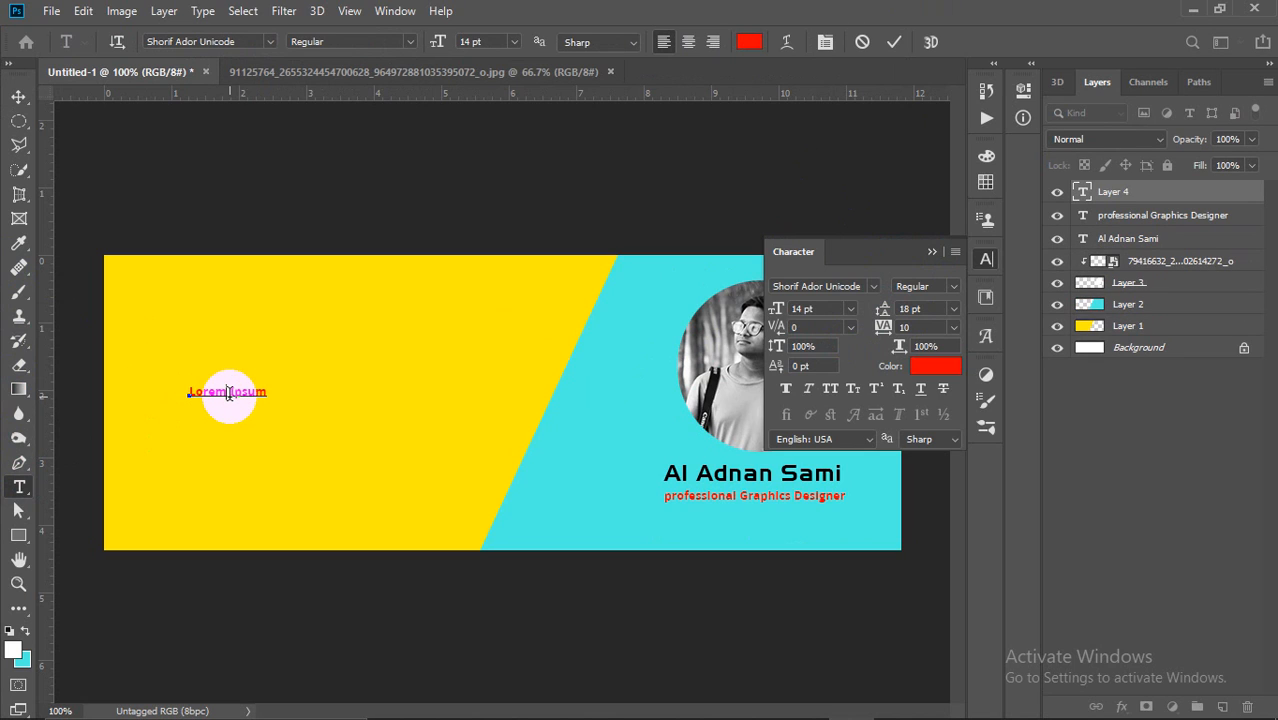
text(ahkjdfjakdjfiksjdfiksjdhfikjsdhfa)
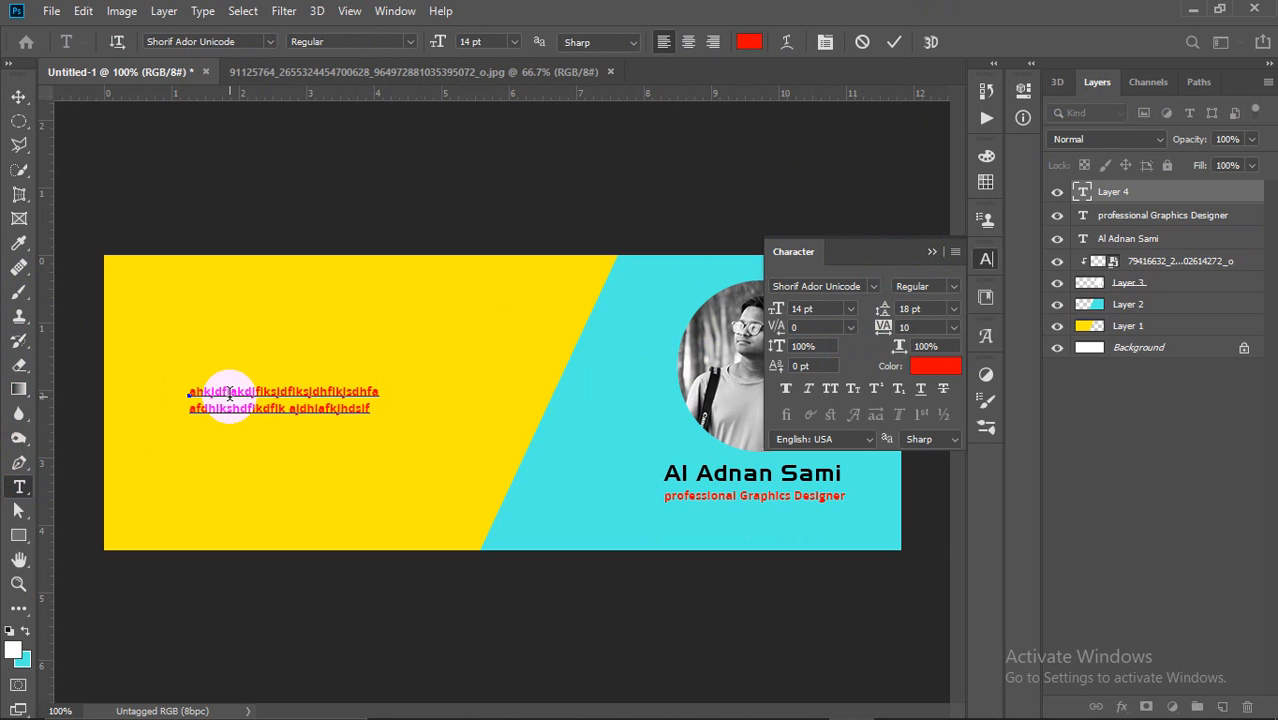
click(17, 100)
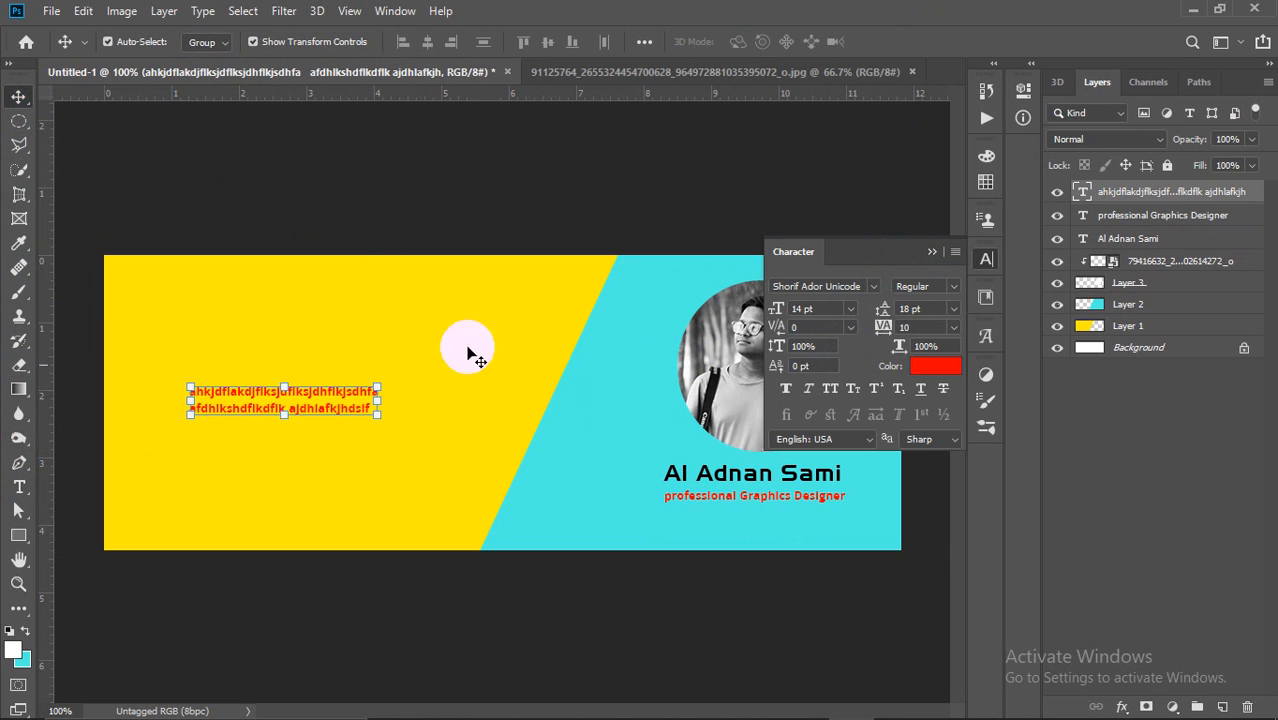
Step: Set the body text font to Acknowledgement and move it up and left
click(850, 286)
key(Down)
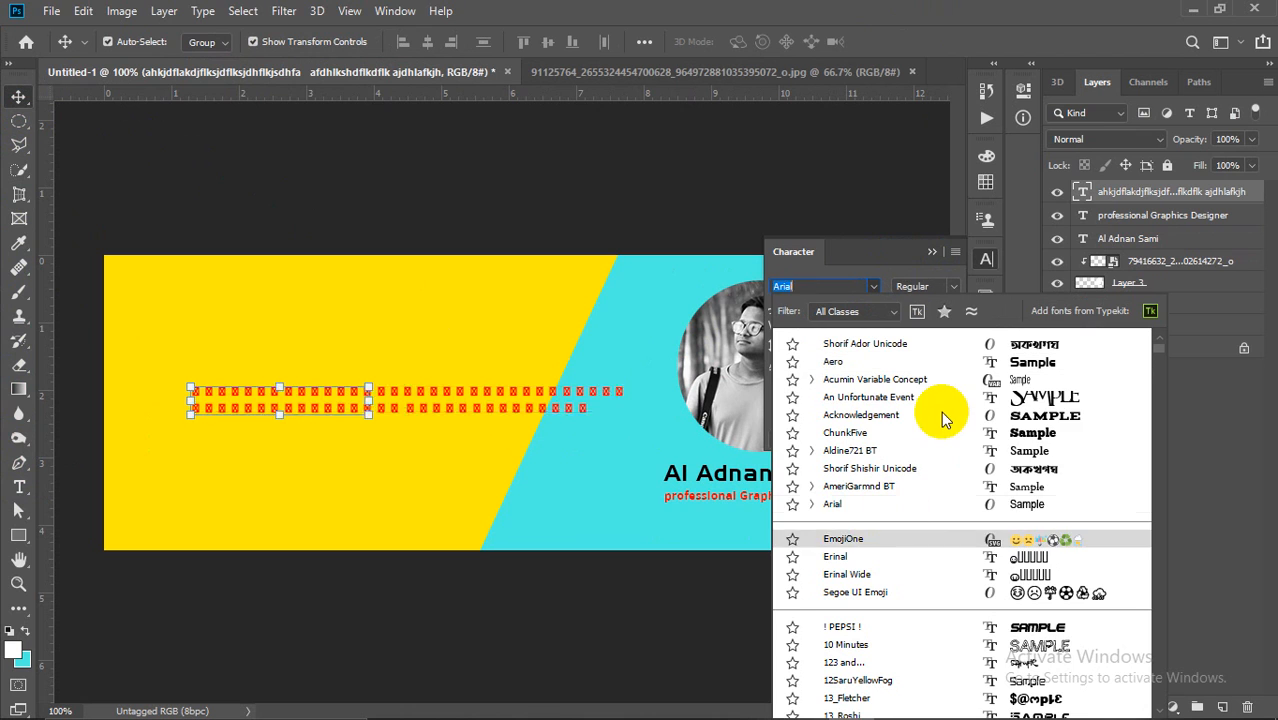
scroll(948, 394, down, 3)
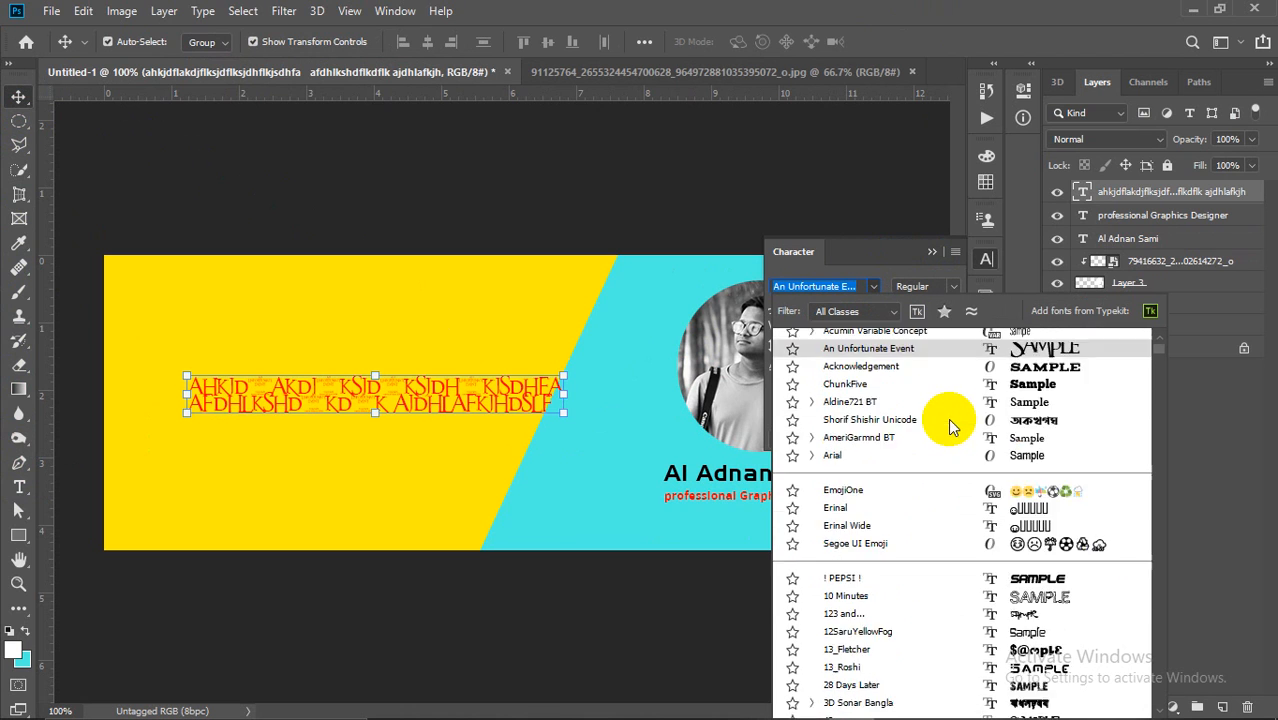
scroll(977, 526, down, 1)
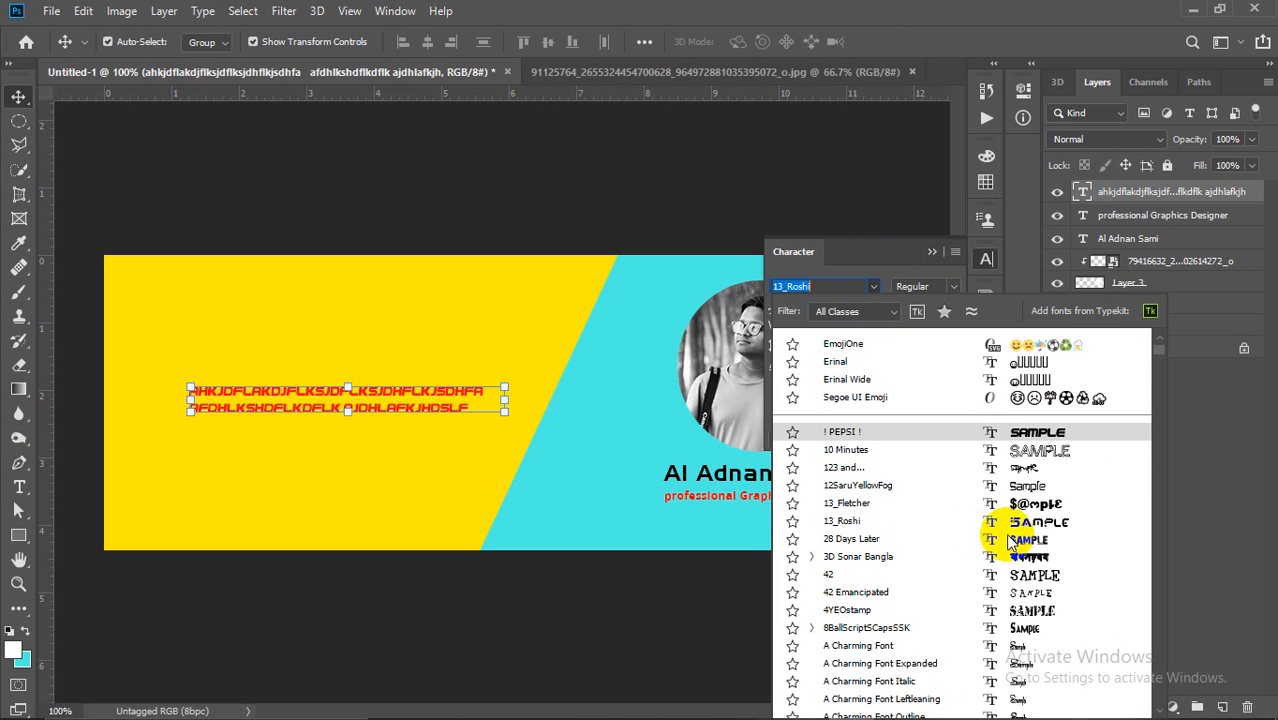
scroll(1024, 517, down, 3)
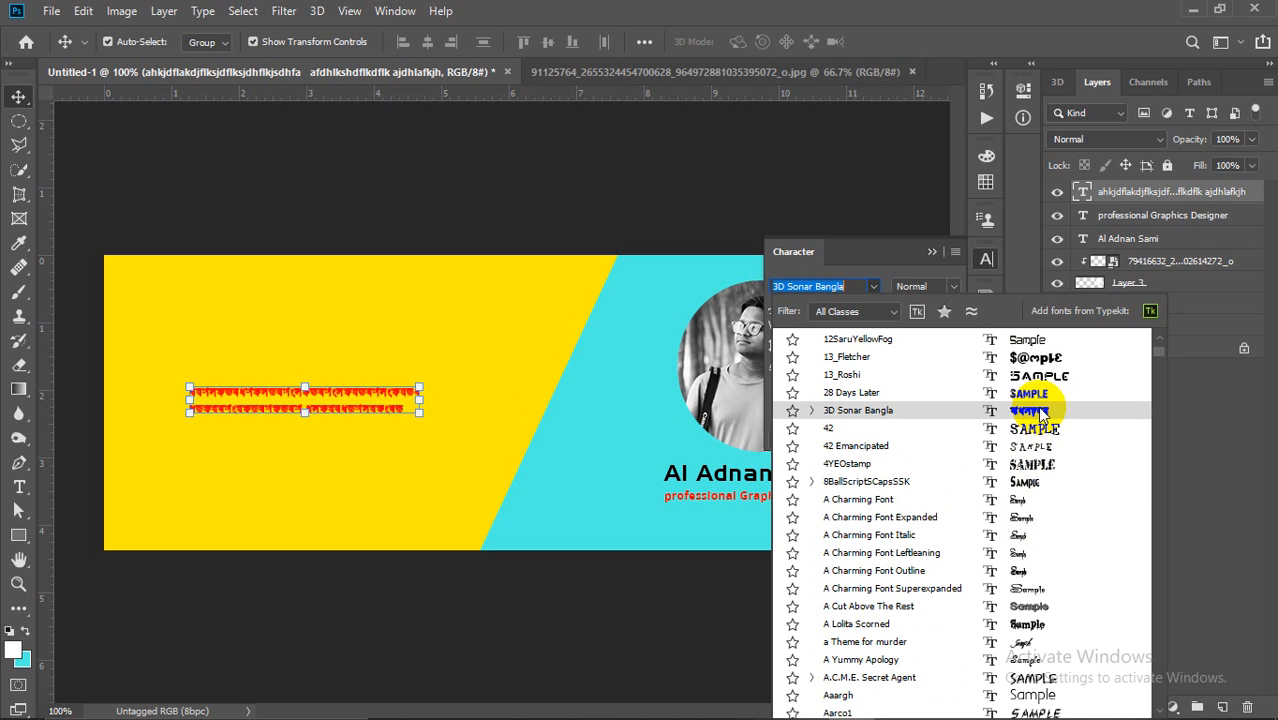
scroll(1020, 565, down, 2)
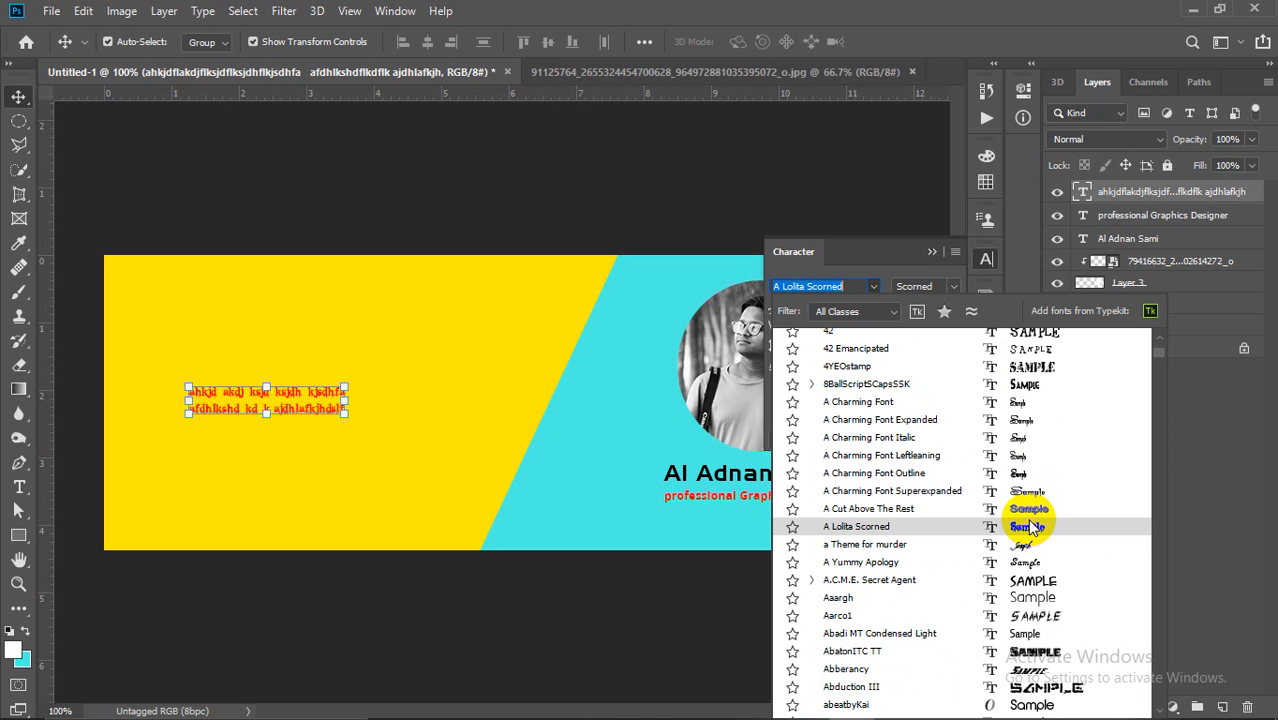
scroll(1024, 562, down, 3)
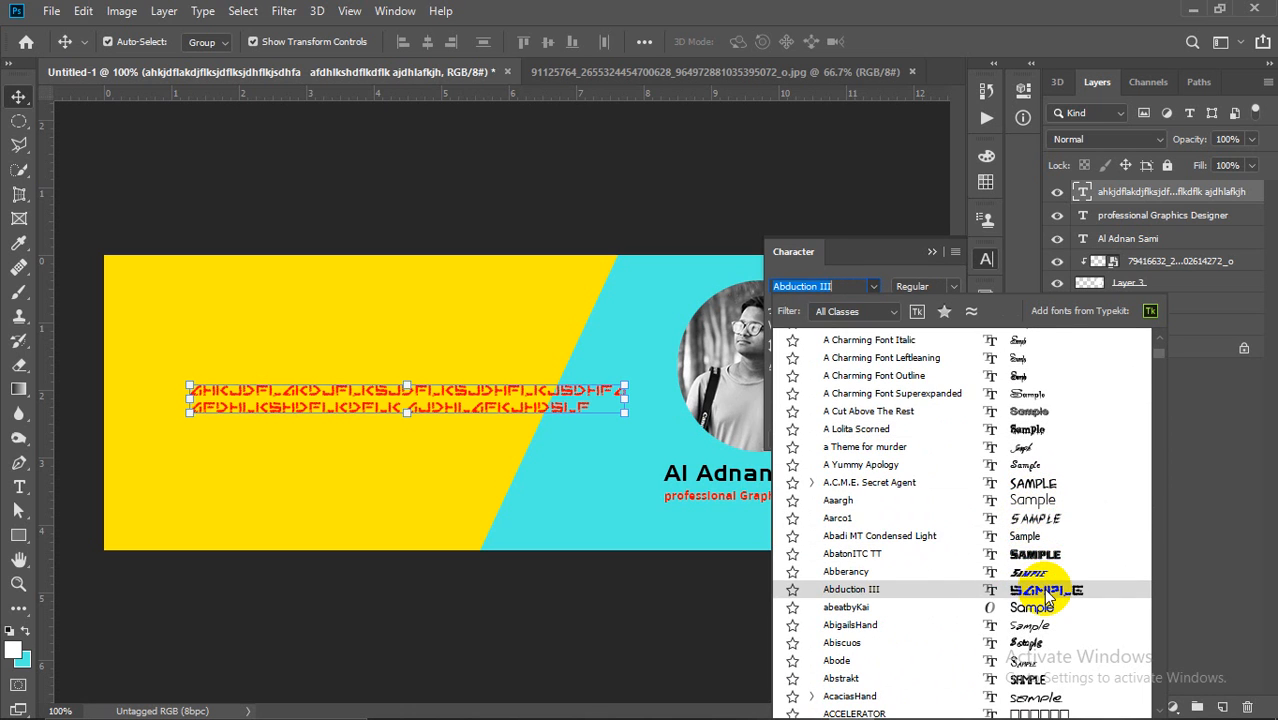
scroll(1040, 600, down, 3)
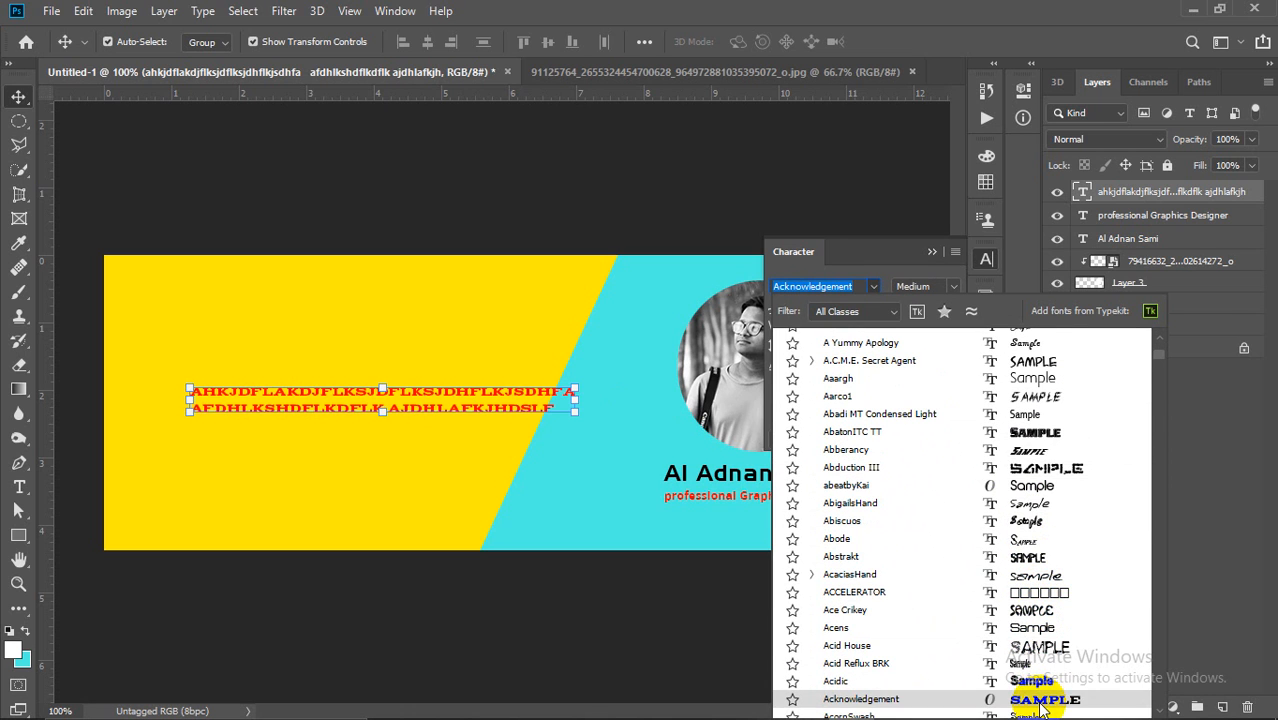
click(1040, 706)
drag(463, 417, 400, 407)
Step: Make the body text black (000000) and shrink it to about 85% toward the left
click(905, 367)
click(830, 240)
drag(996, 363, 1033, 405)
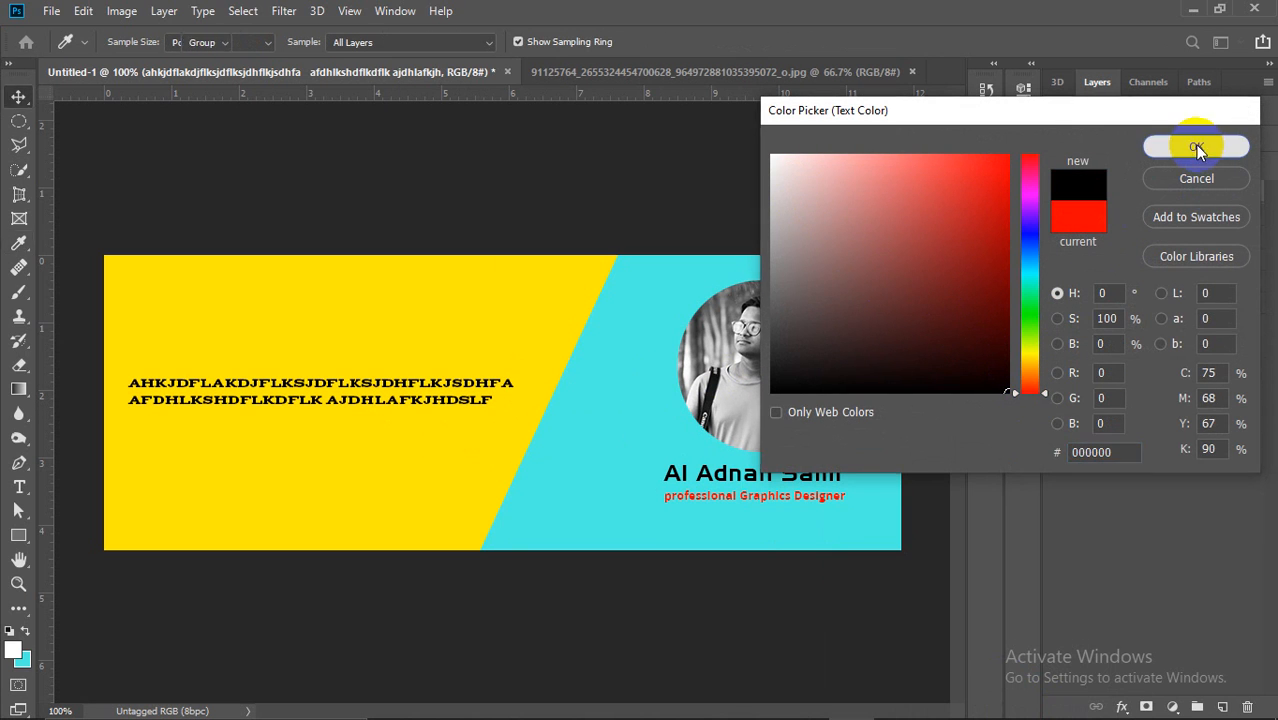
click(1195, 145)
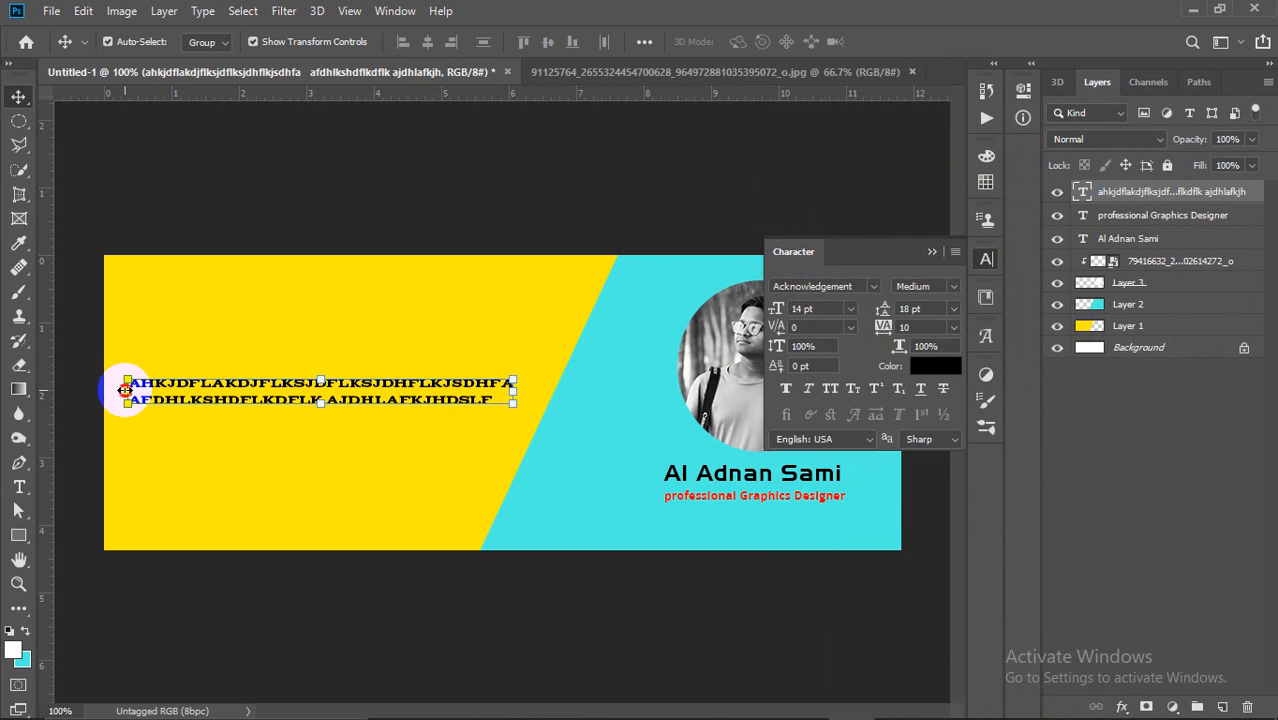
drag(125, 390, 181, 386)
drag(396, 384, 380, 383)
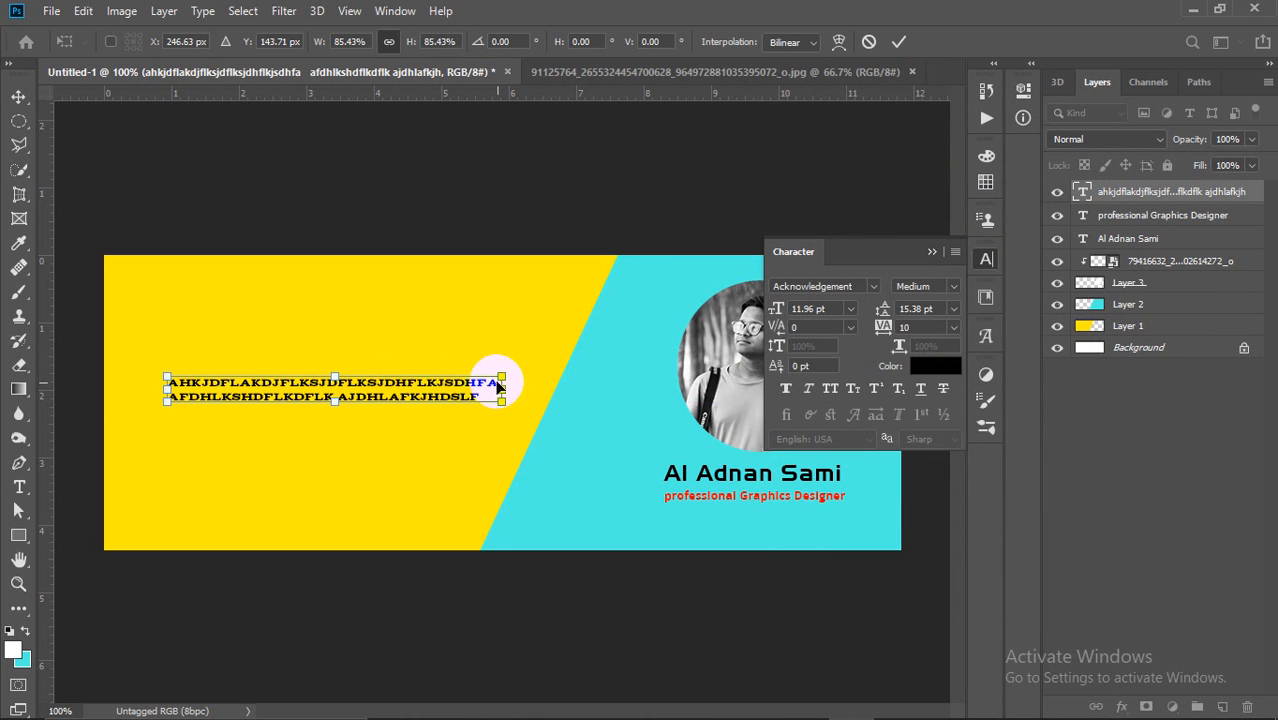
Step: Narrow the body text slightly and toggle Faux Bold on and off
drag(505, 389, 492, 391)
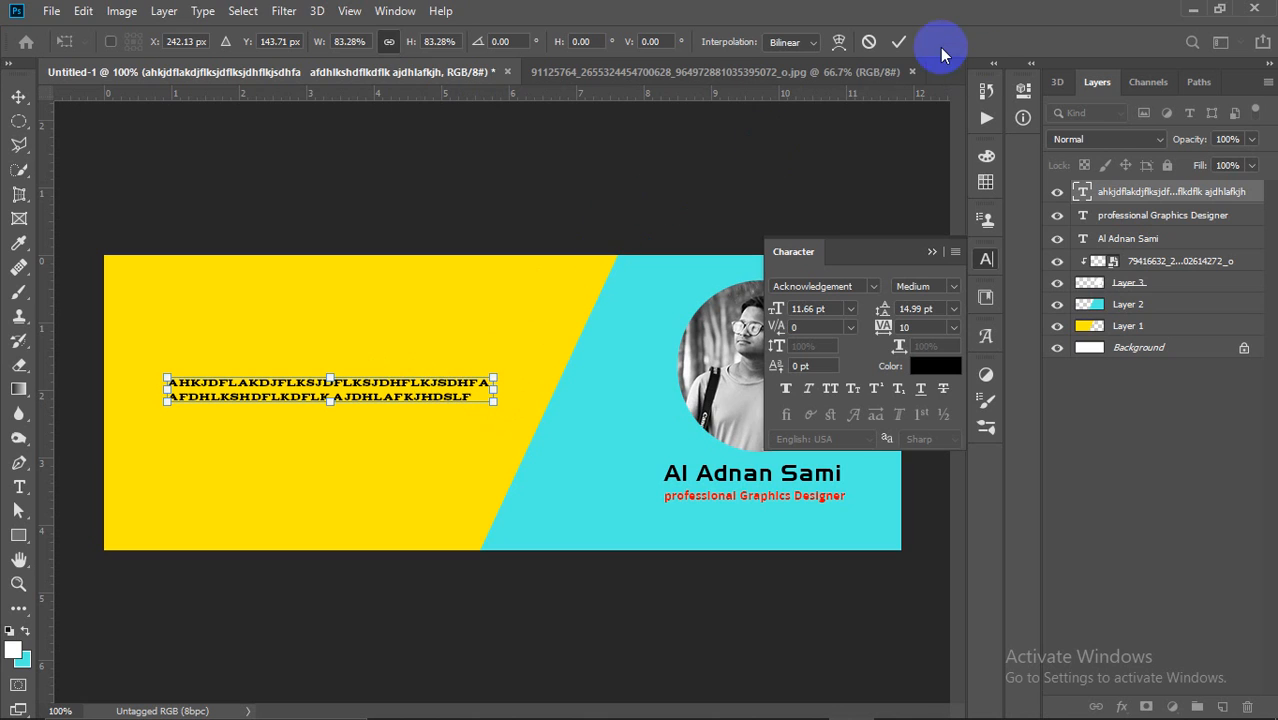
click(898, 45)
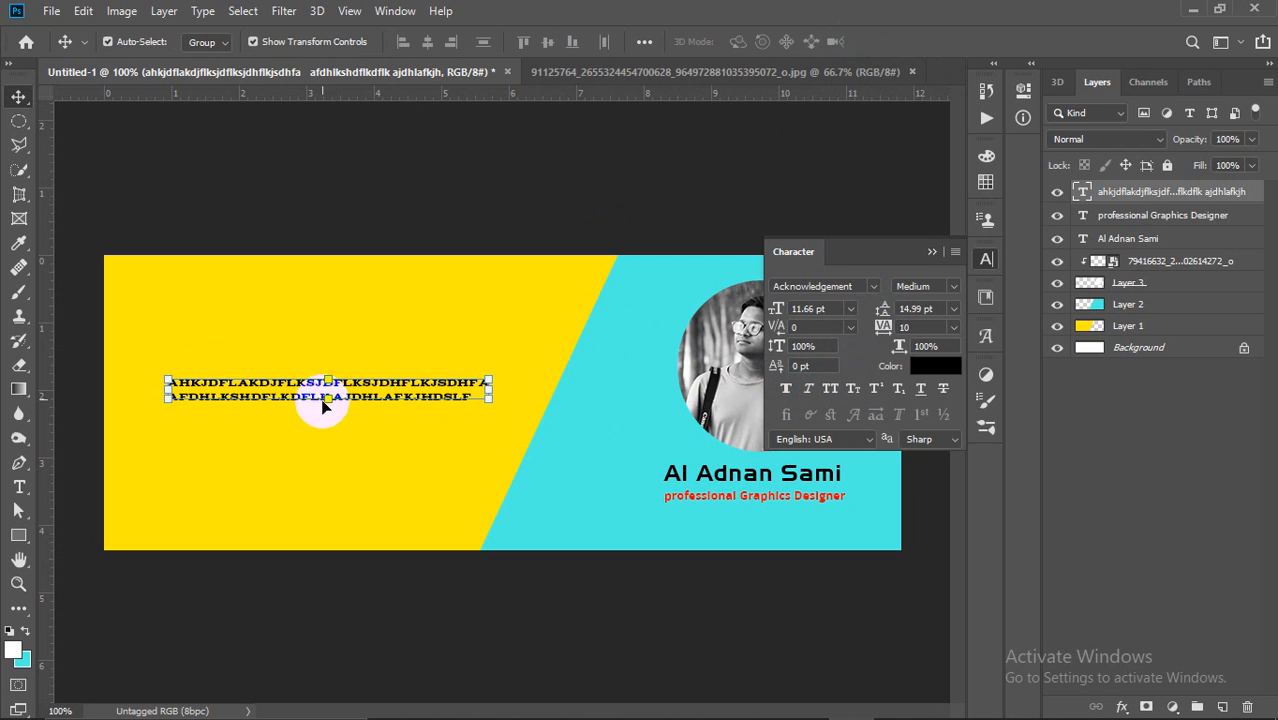
click(788, 389)
click(790, 389)
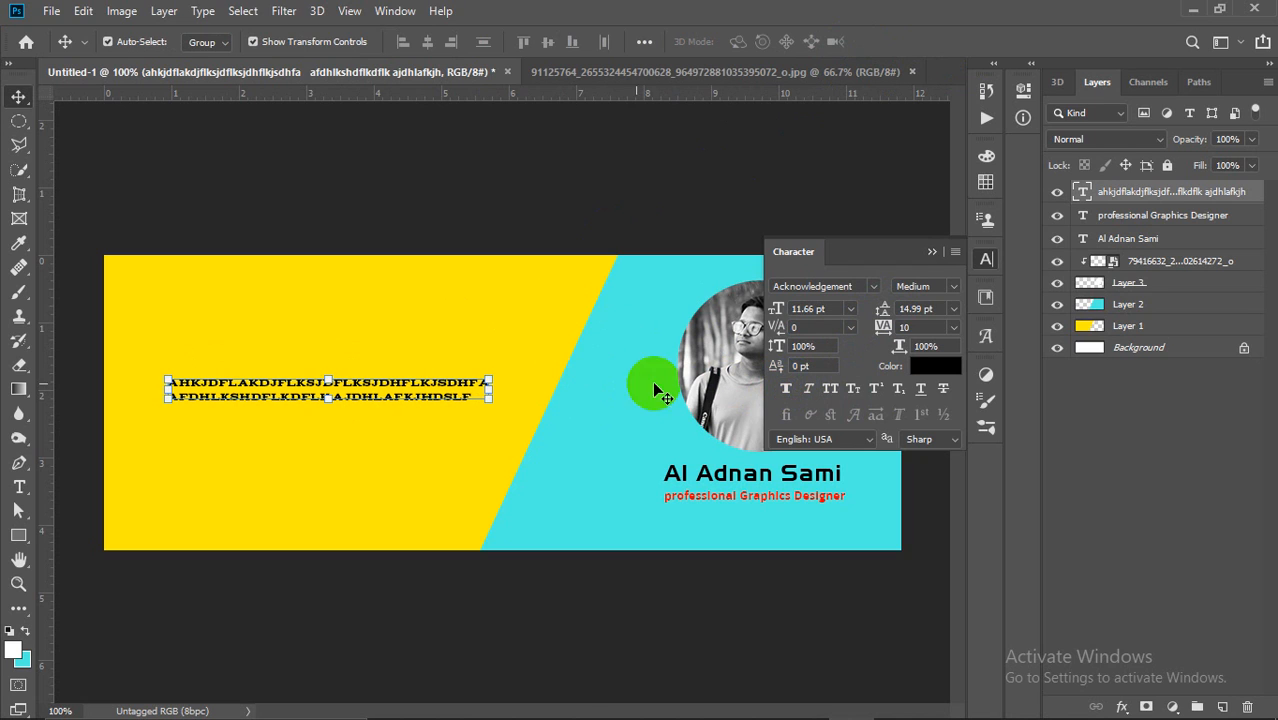
click(788, 389)
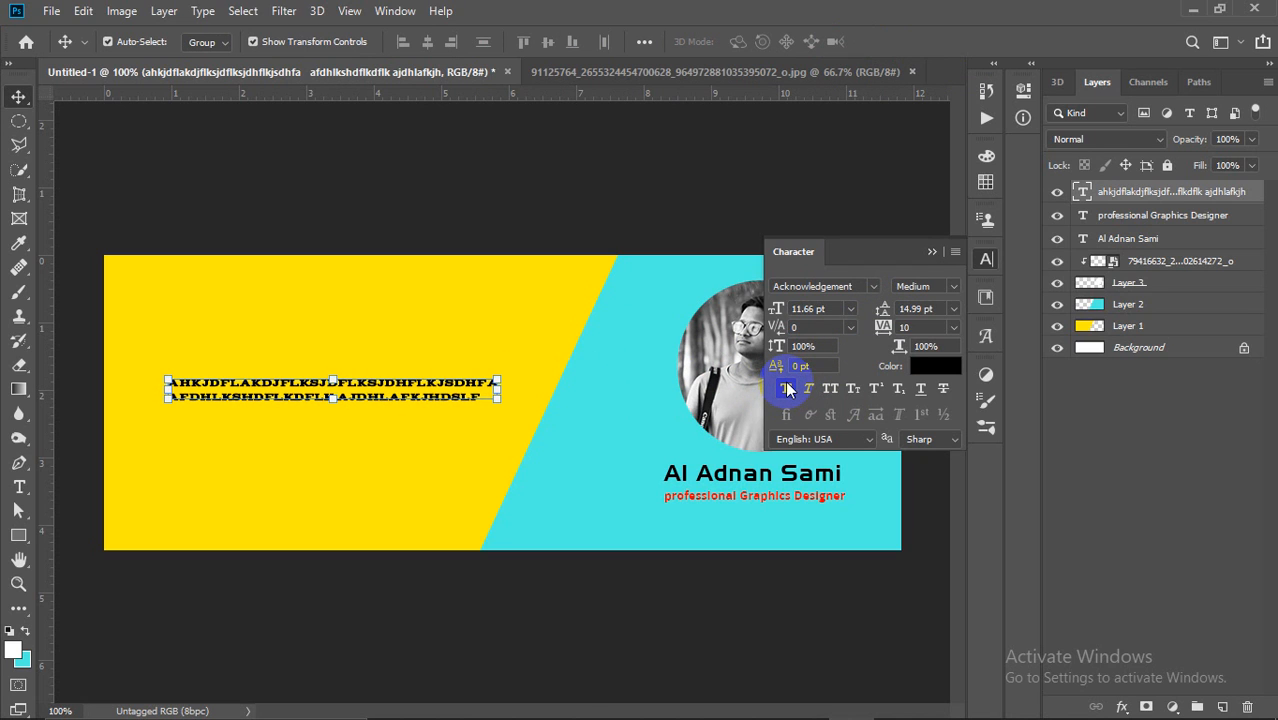
click(788, 389)
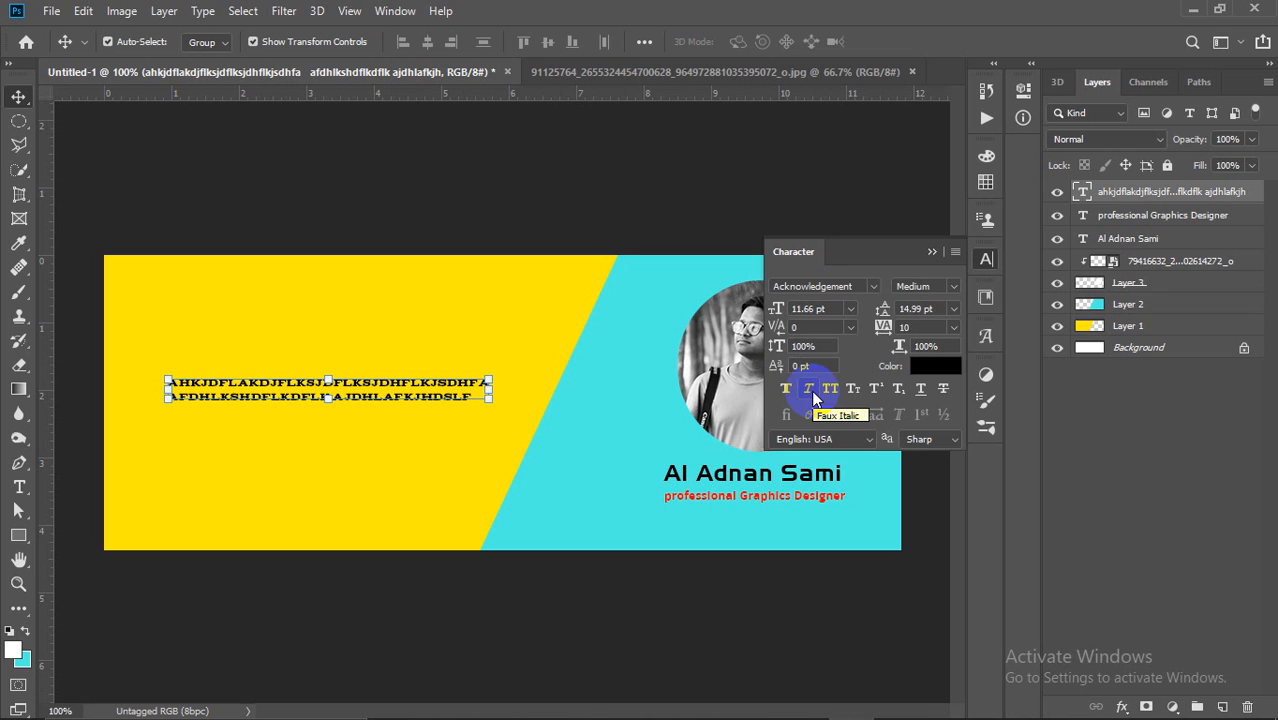
Step: Enlarge the body text to about 180% and try Faux Bold, Faux Italic, Small Caps, keeping All Caps
drag(501, 416, 590, 405)
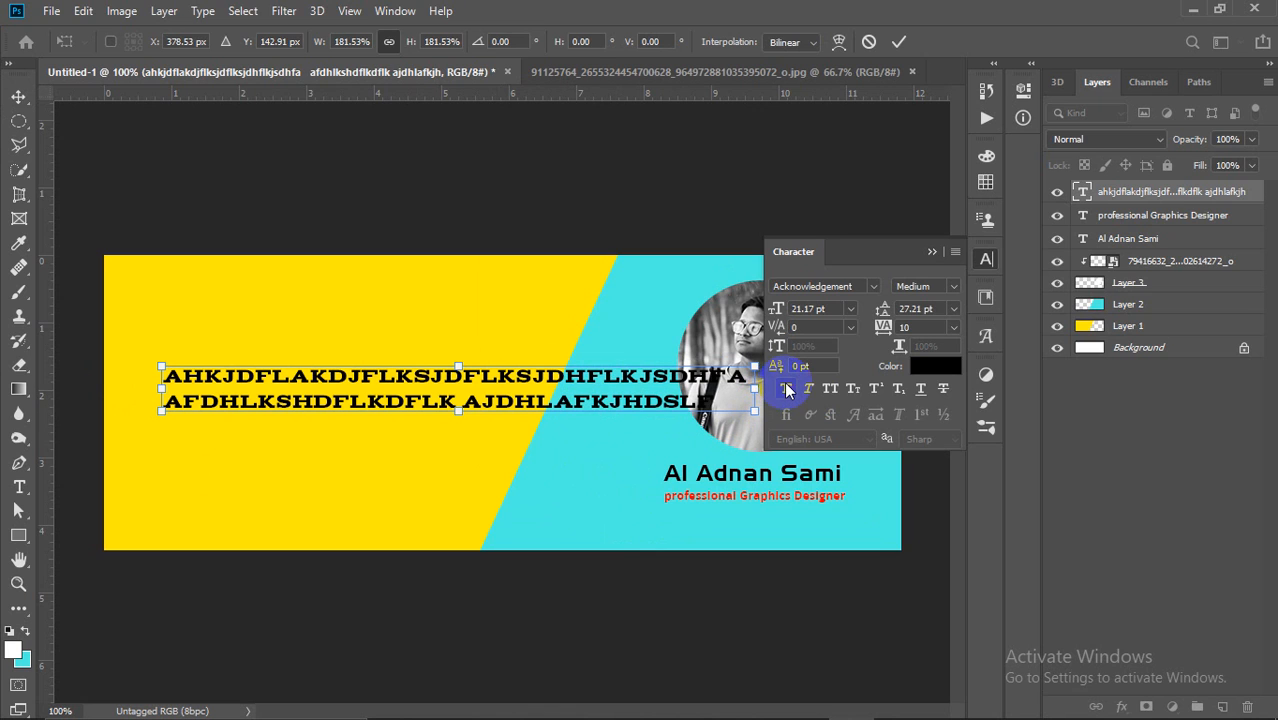
click(899, 41)
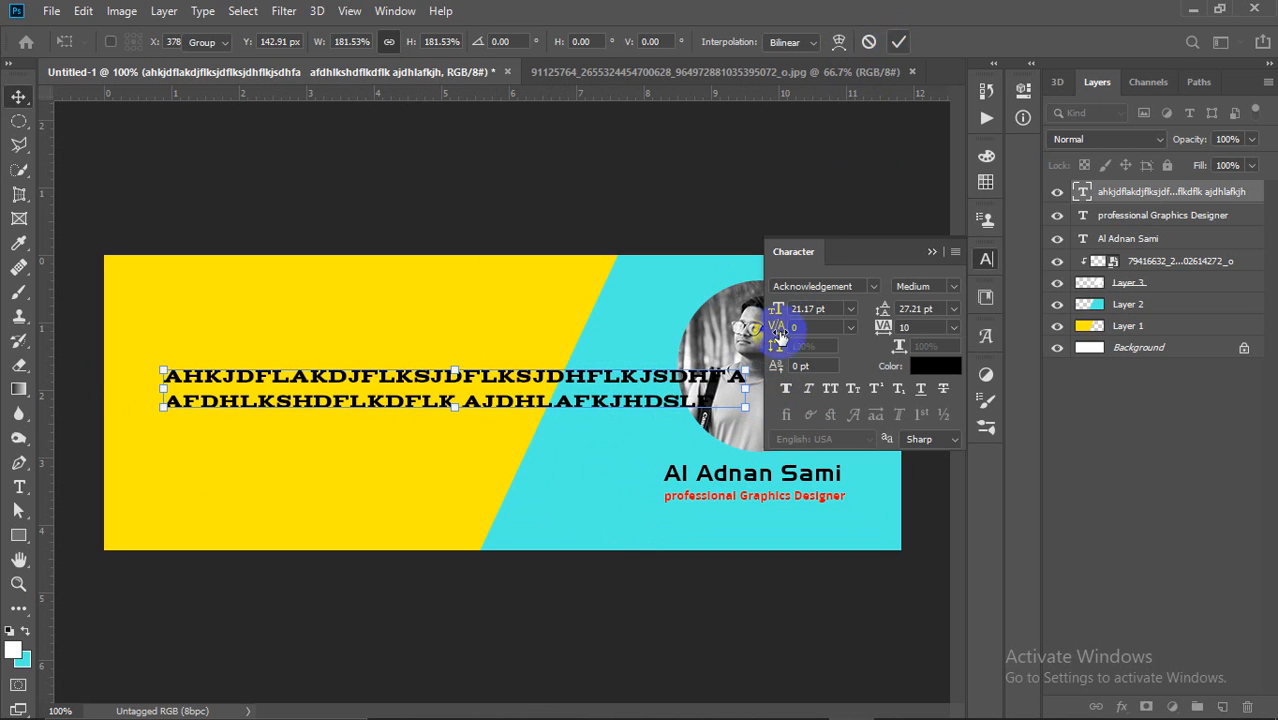
click(791, 393)
click(810, 394)
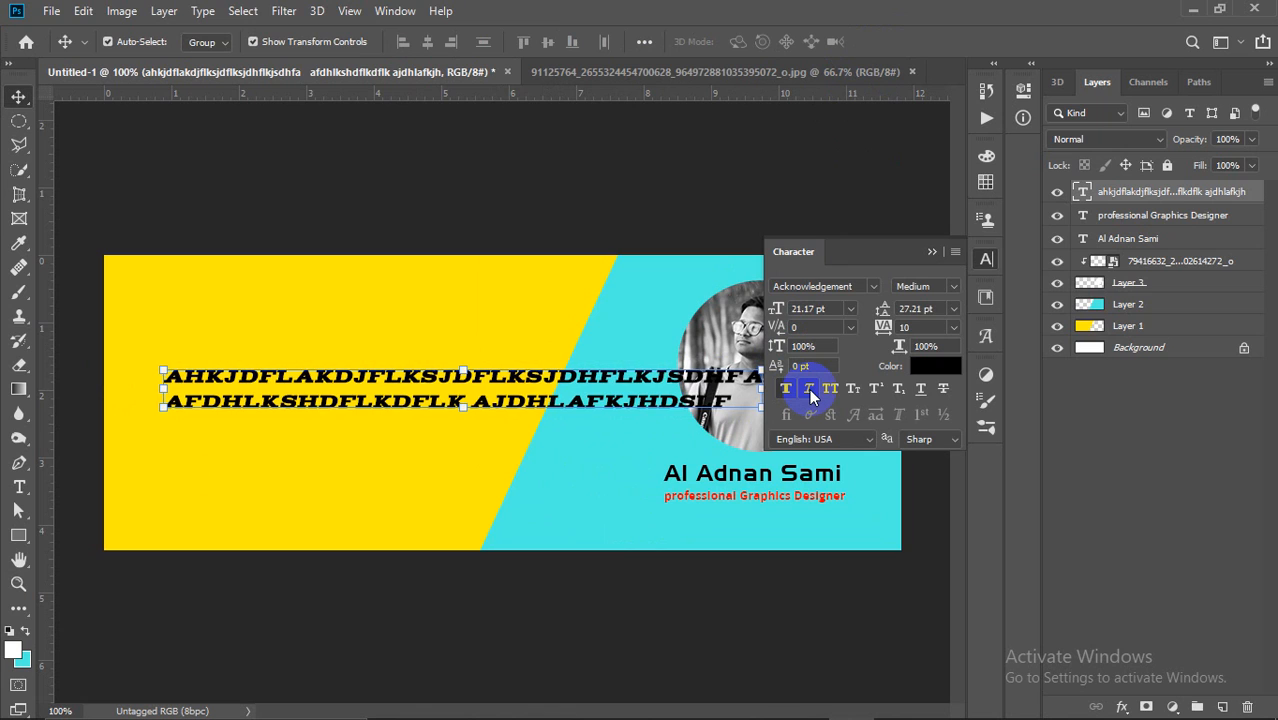
click(810, 394)
click(788, 391)
click(833, 392)
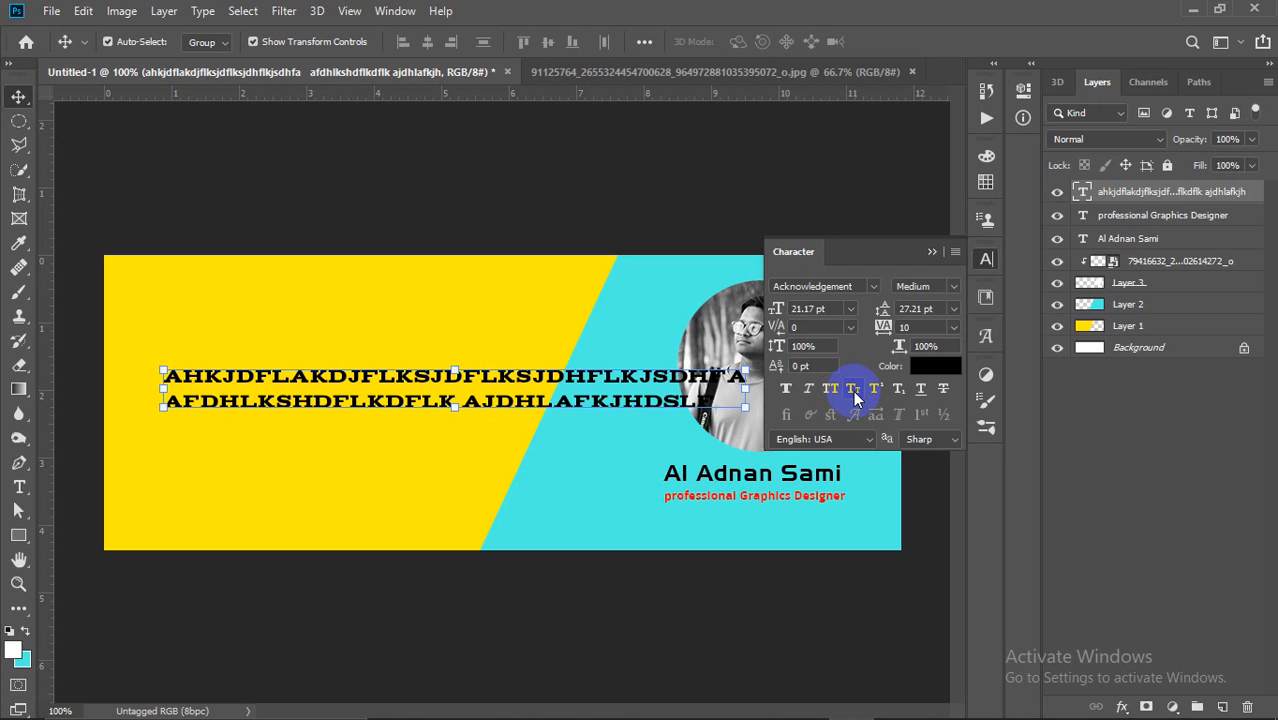
click(855, 398)
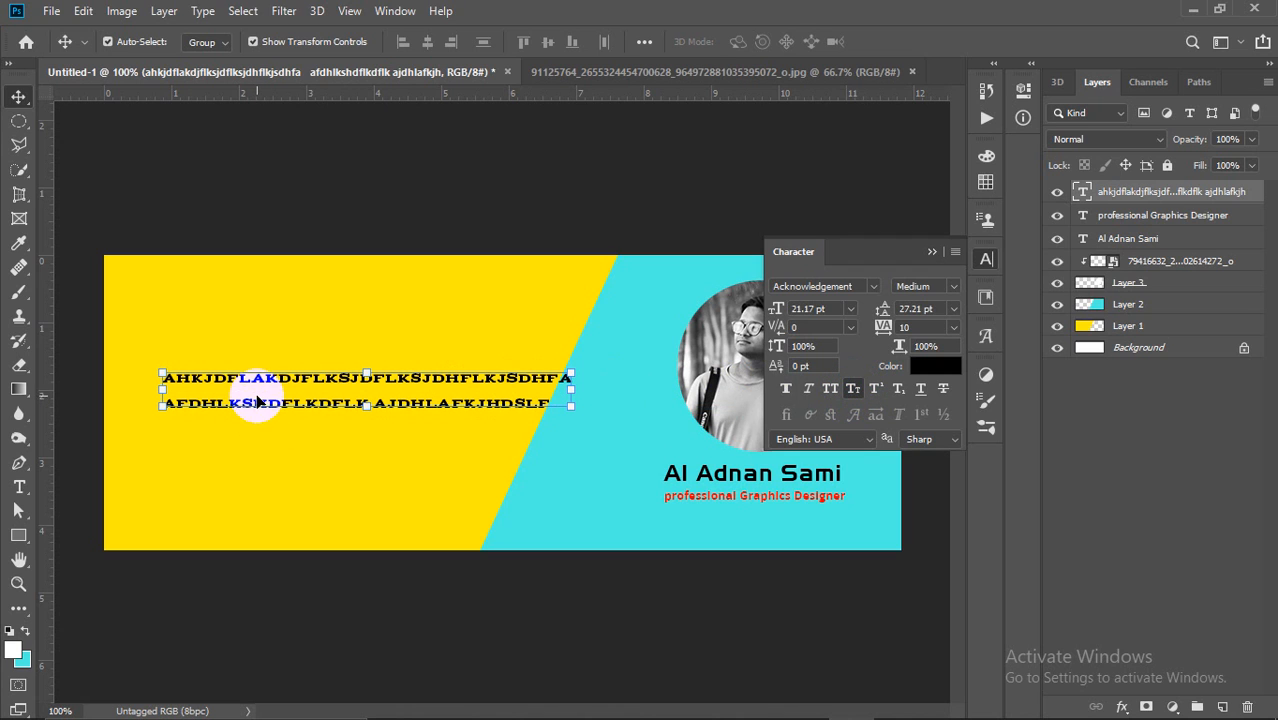
click(836, 390)
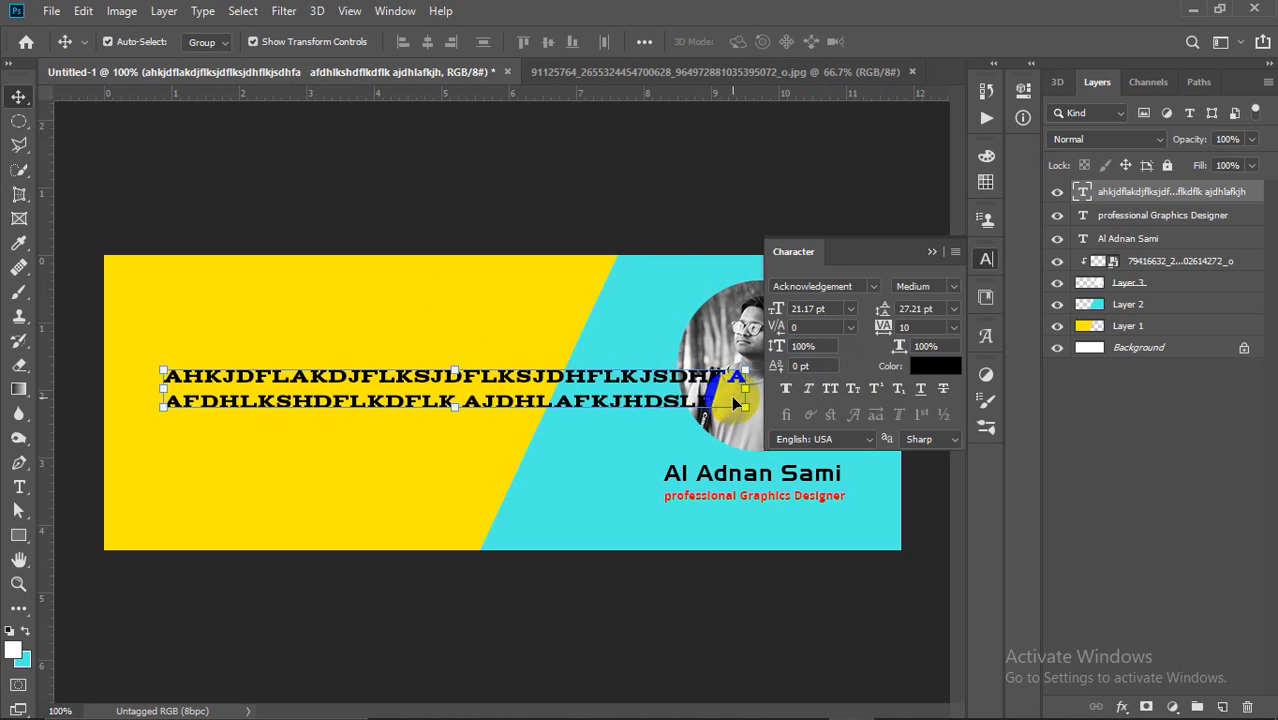
Step: Scale the body text down to about half size, lower it slightly, and commit
drag(745, 388, 461, 384)
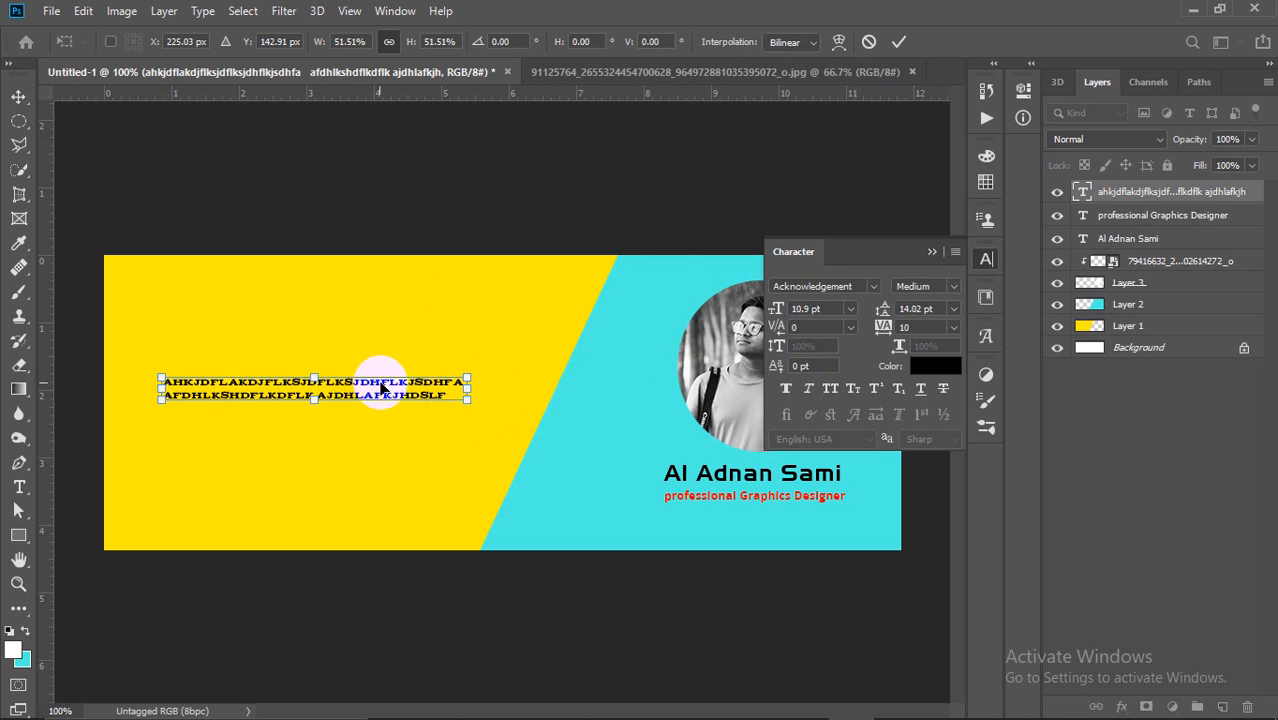
drag(363, 382, 365, 396)
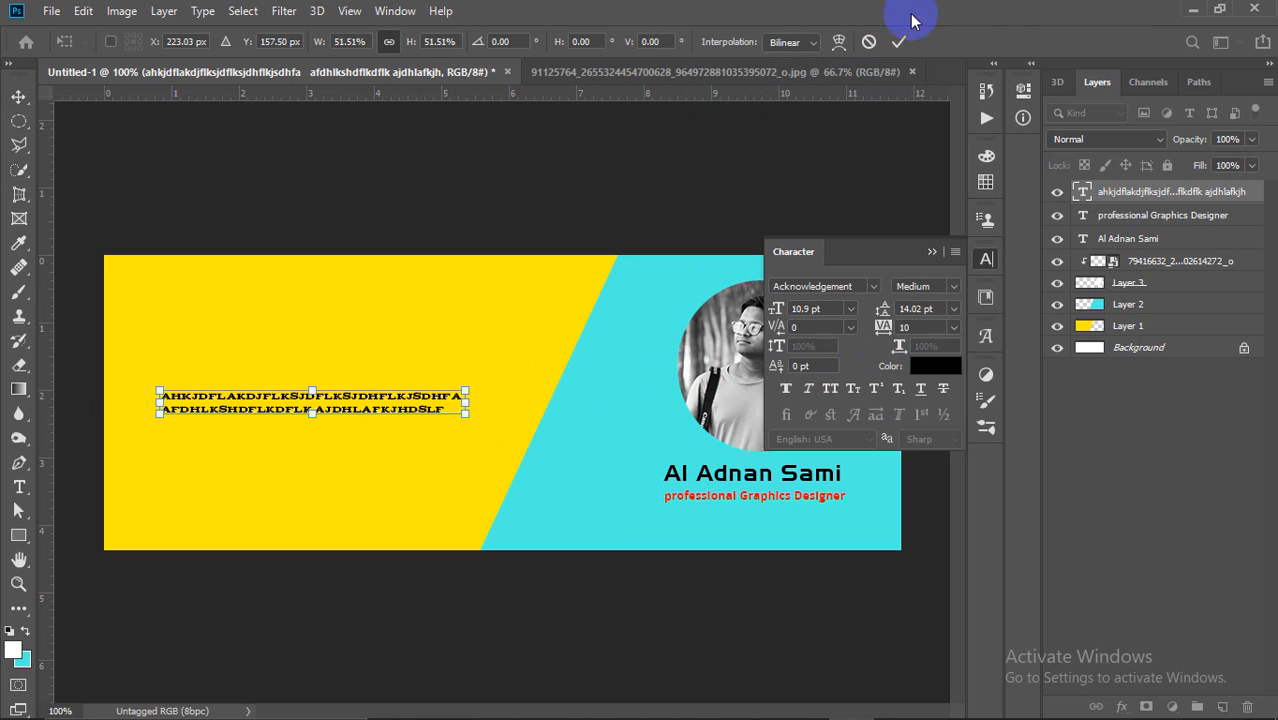
click(901, 42)
click(433, 229)
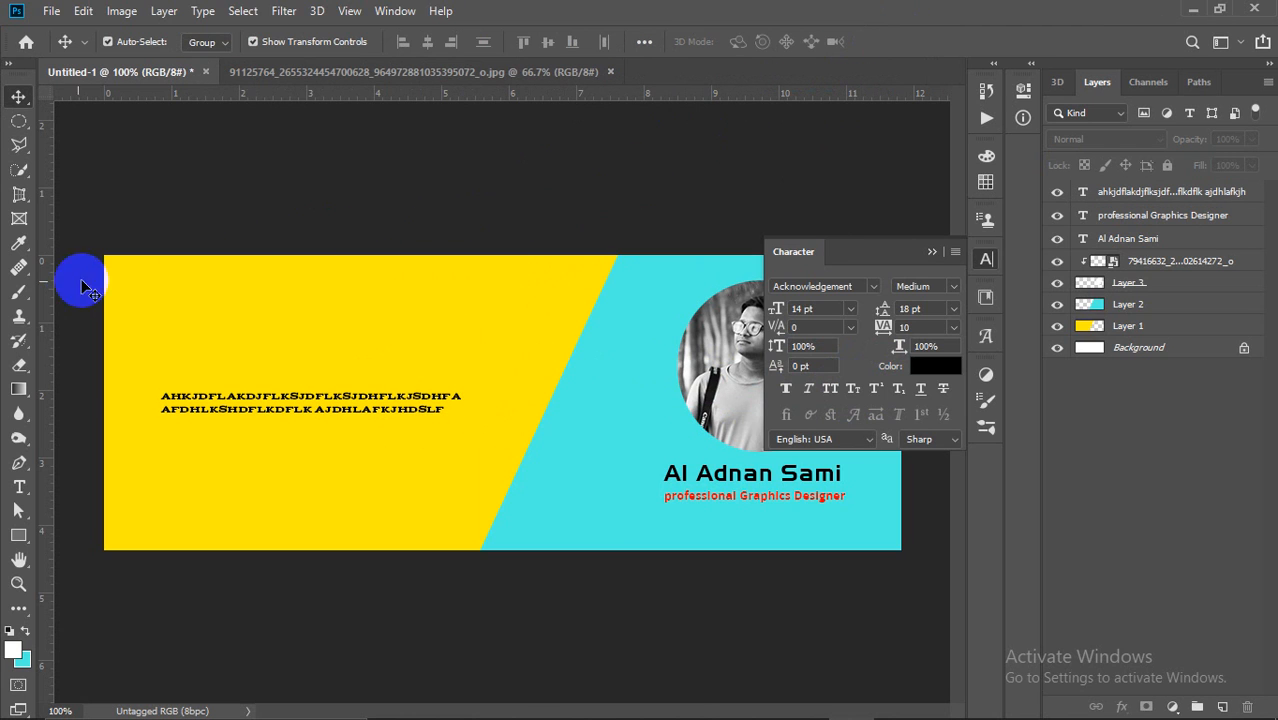
Step: Add two text layers, 'x2' and 'LOG2', on the yellow panel
click(19, 487)
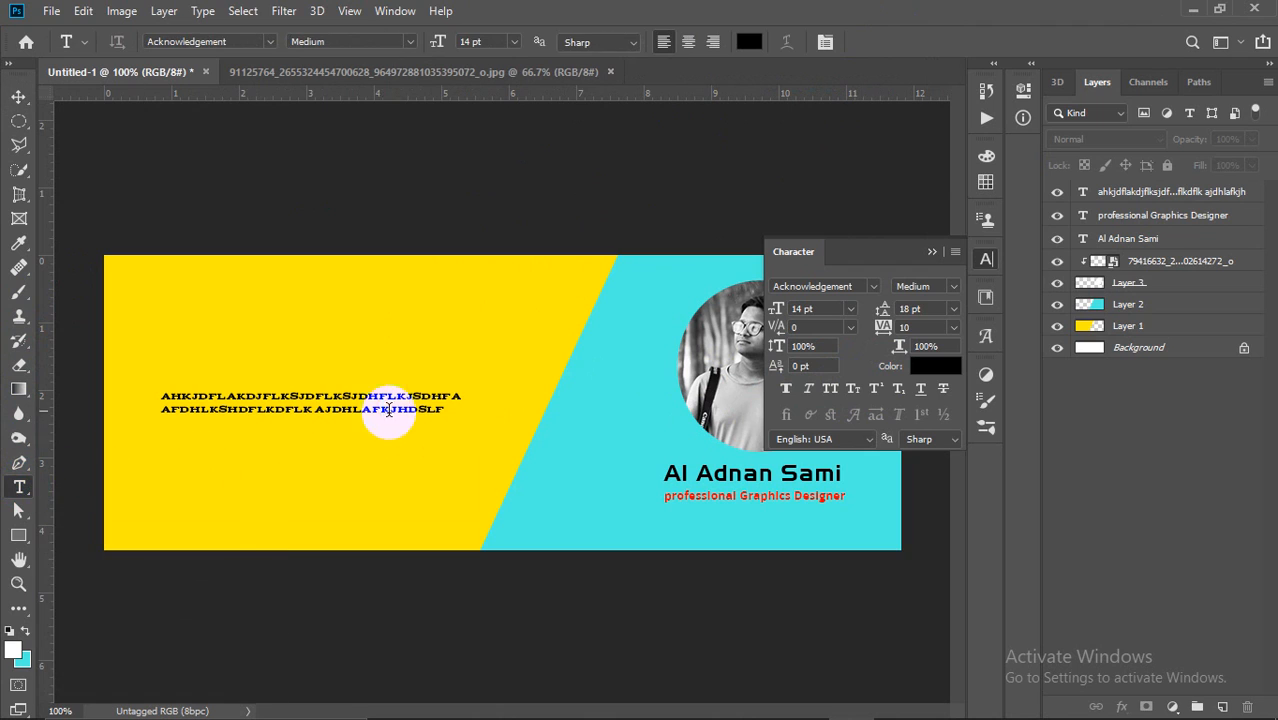
click(447, 328)
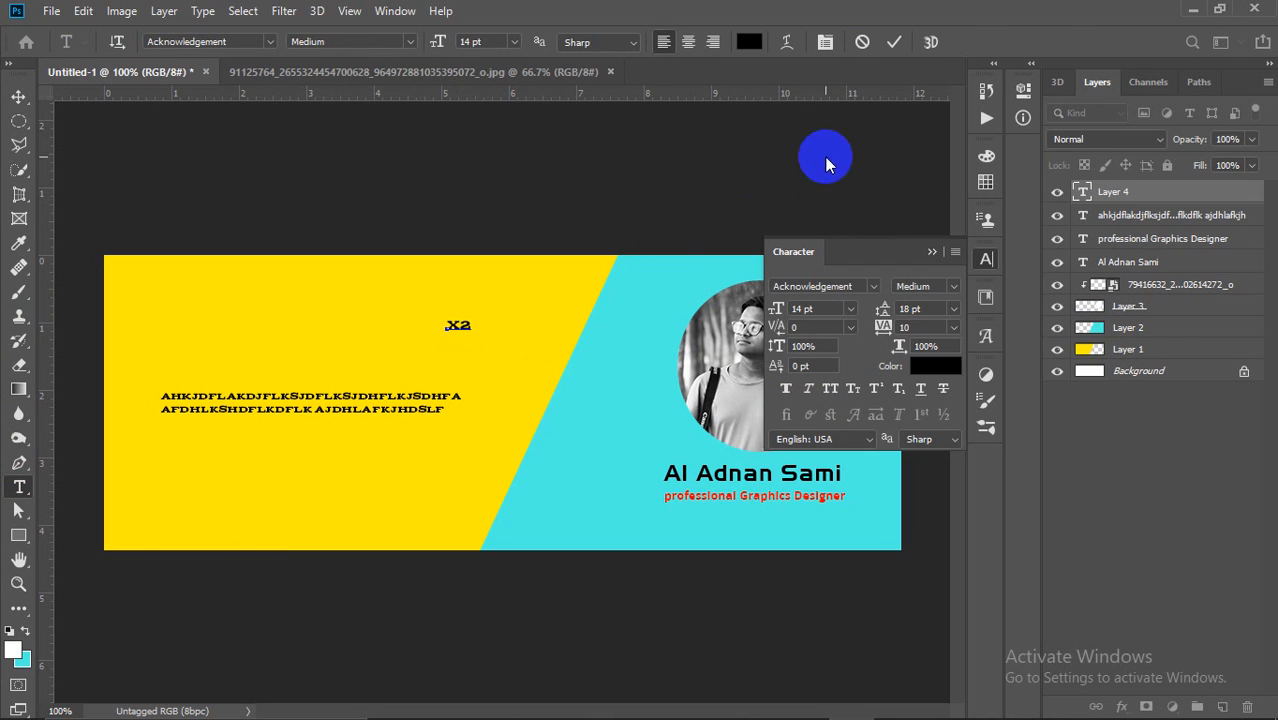
click(893, 42)
click(447, 360)
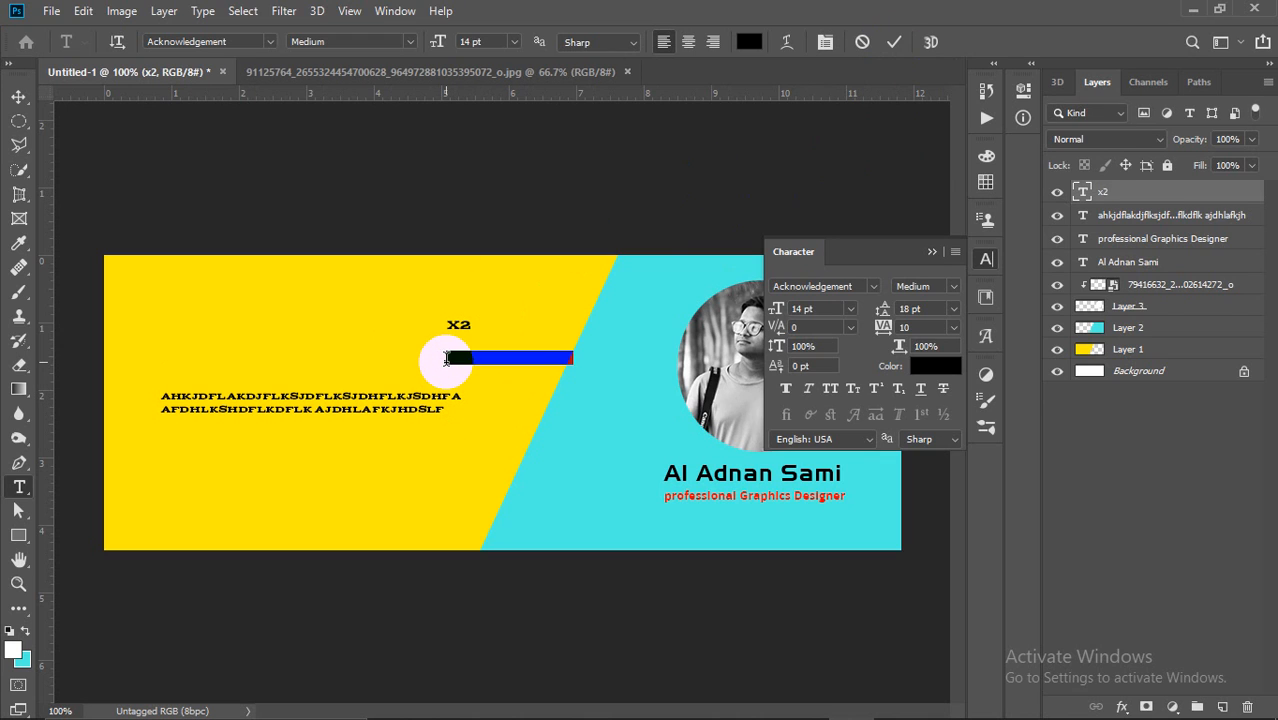
text(LOG)
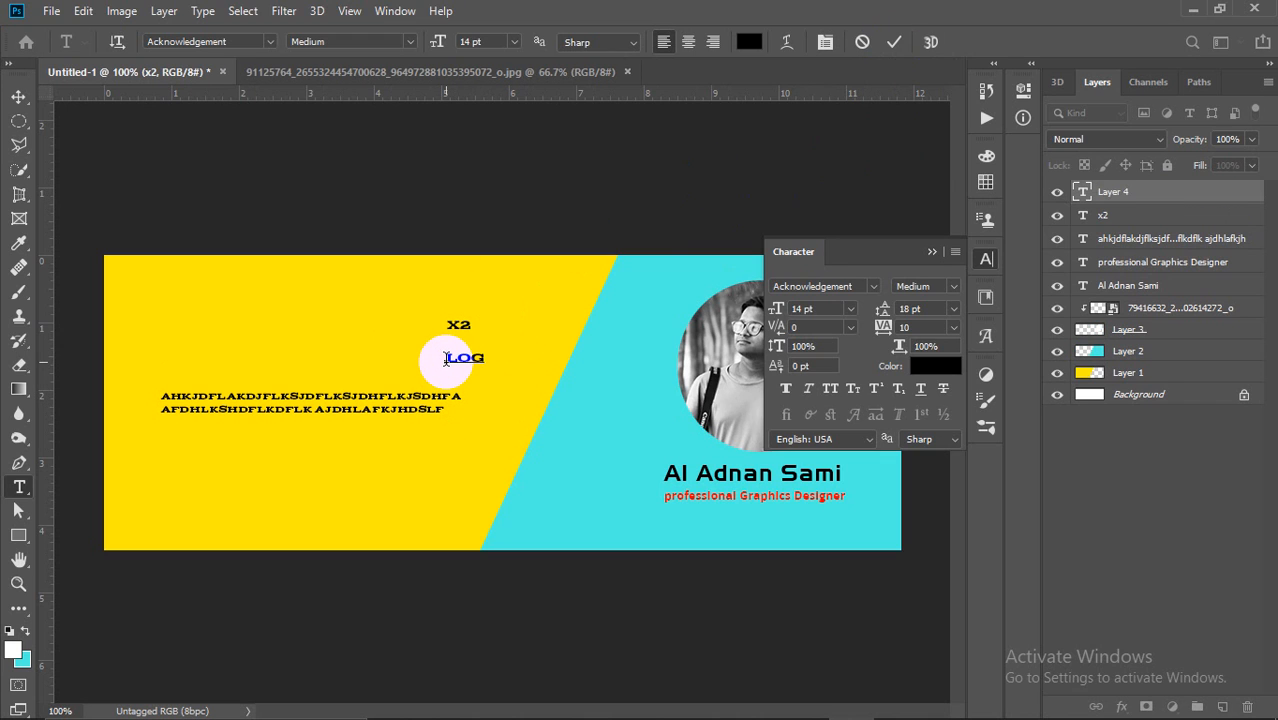
text(2)
click(893, 42)
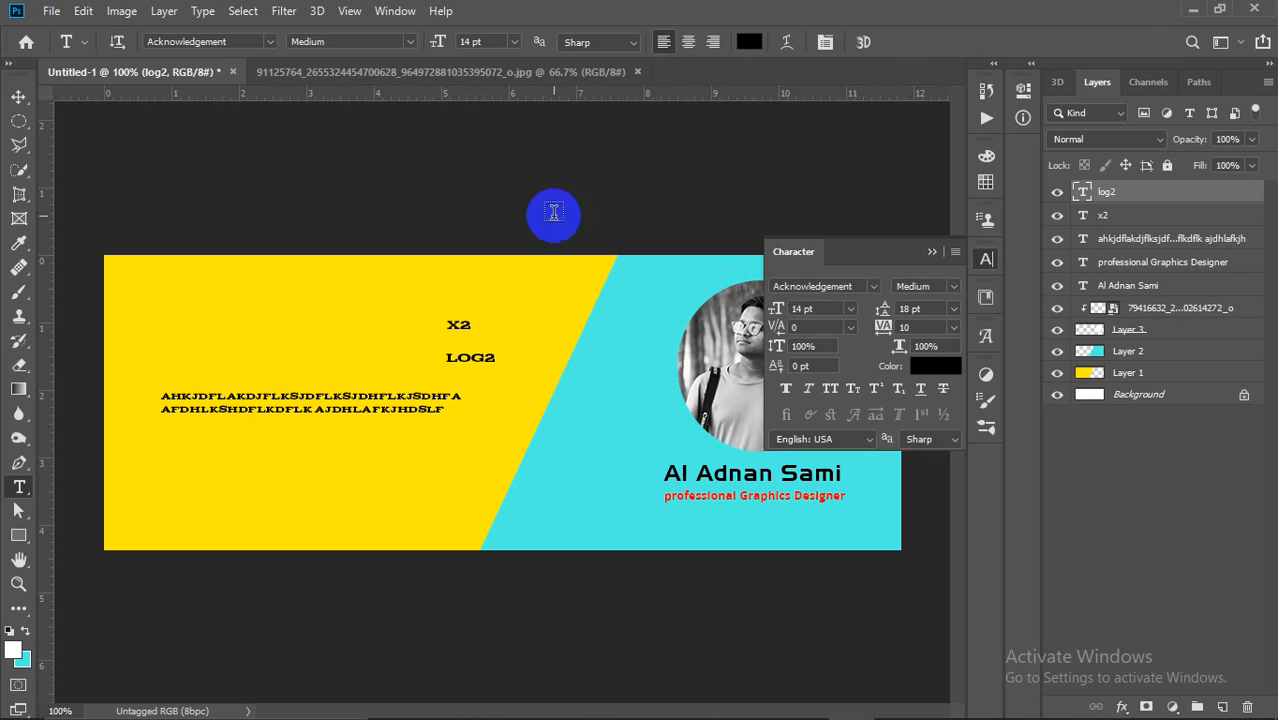
Step: Make the 2 in x2 a superscript and commit the edit
click(18, 97)
click(465, 323)
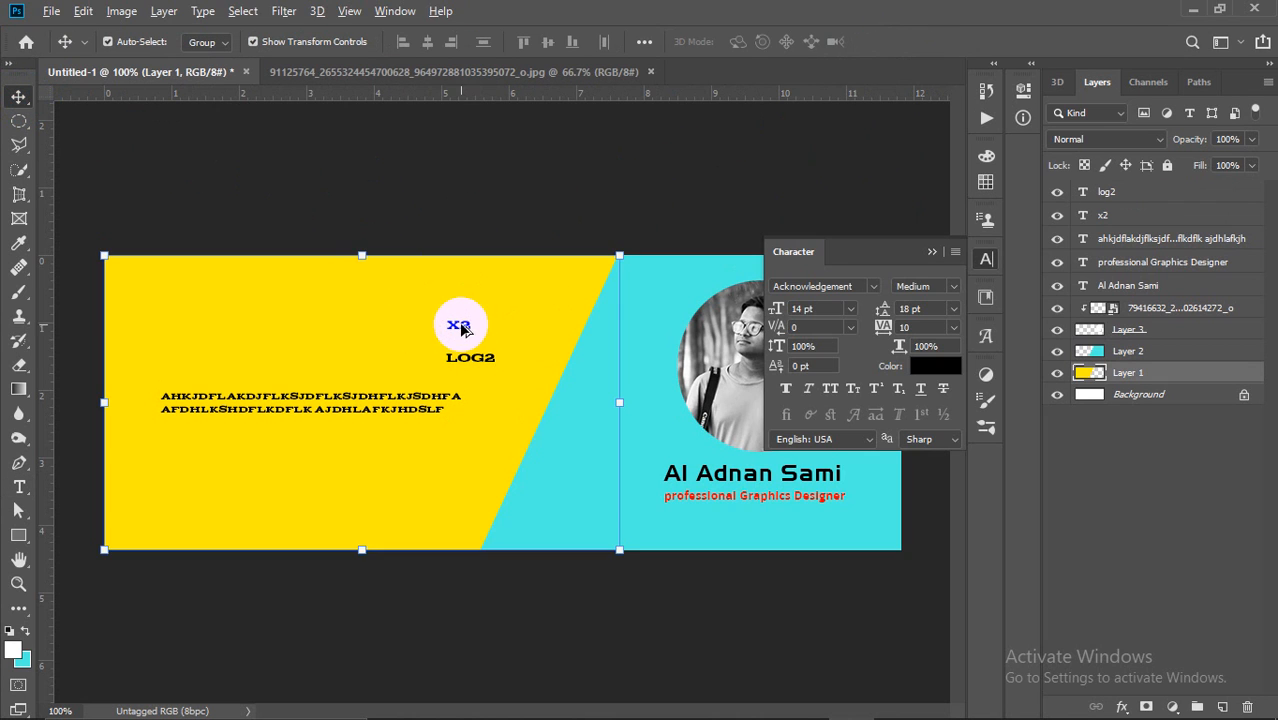
scroll(465, 323, up, 3)
click(452, 310)
double_click(452, 308)
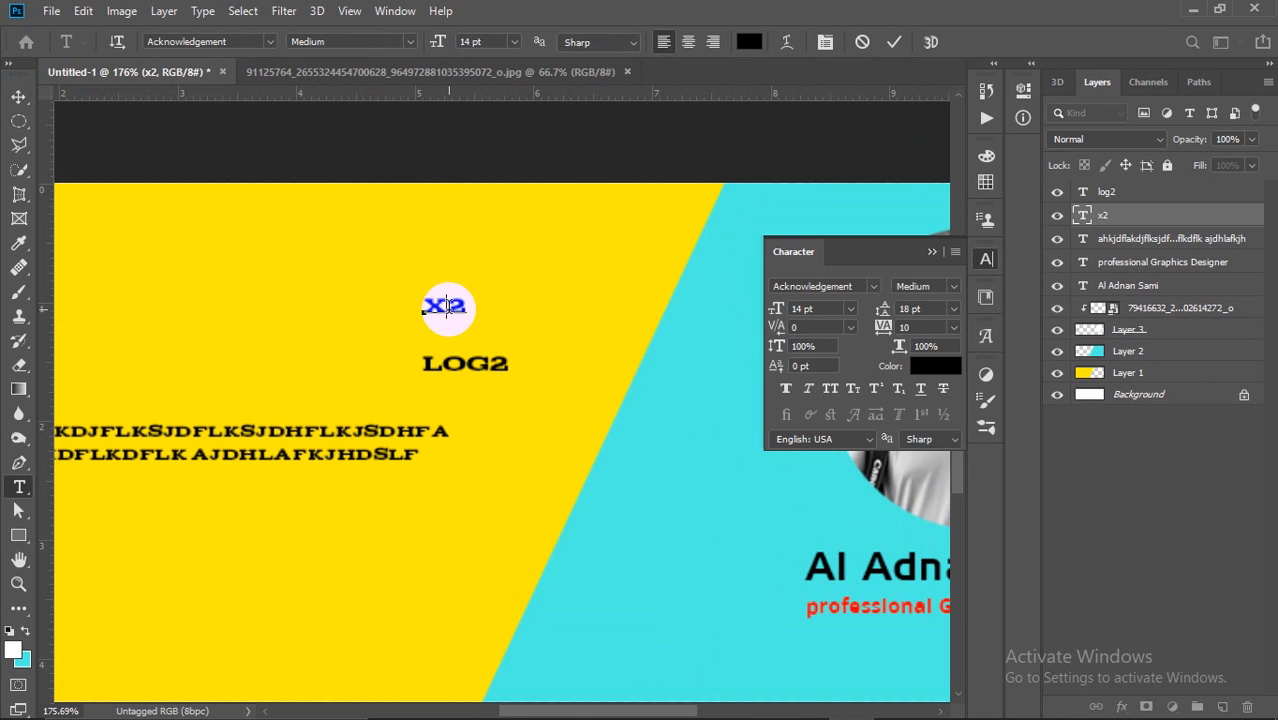
click(864, 397)
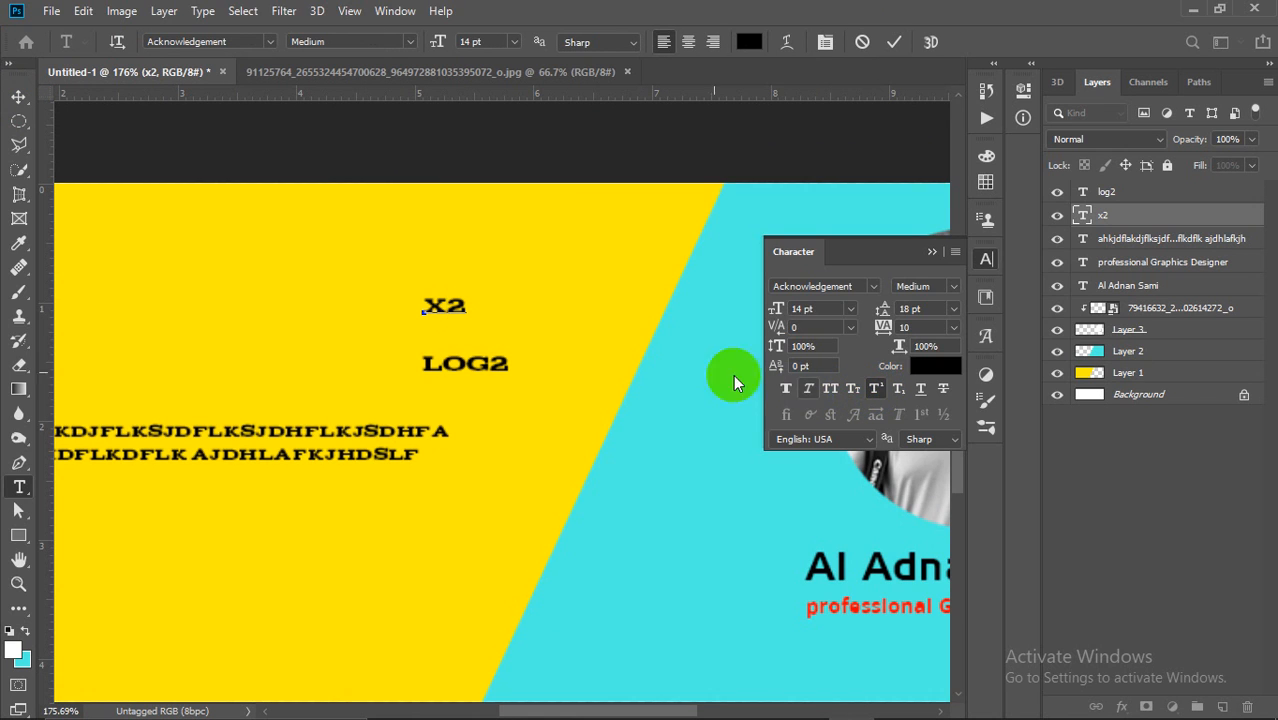
drag(468, 305, 445, 305)
click(876, 390)
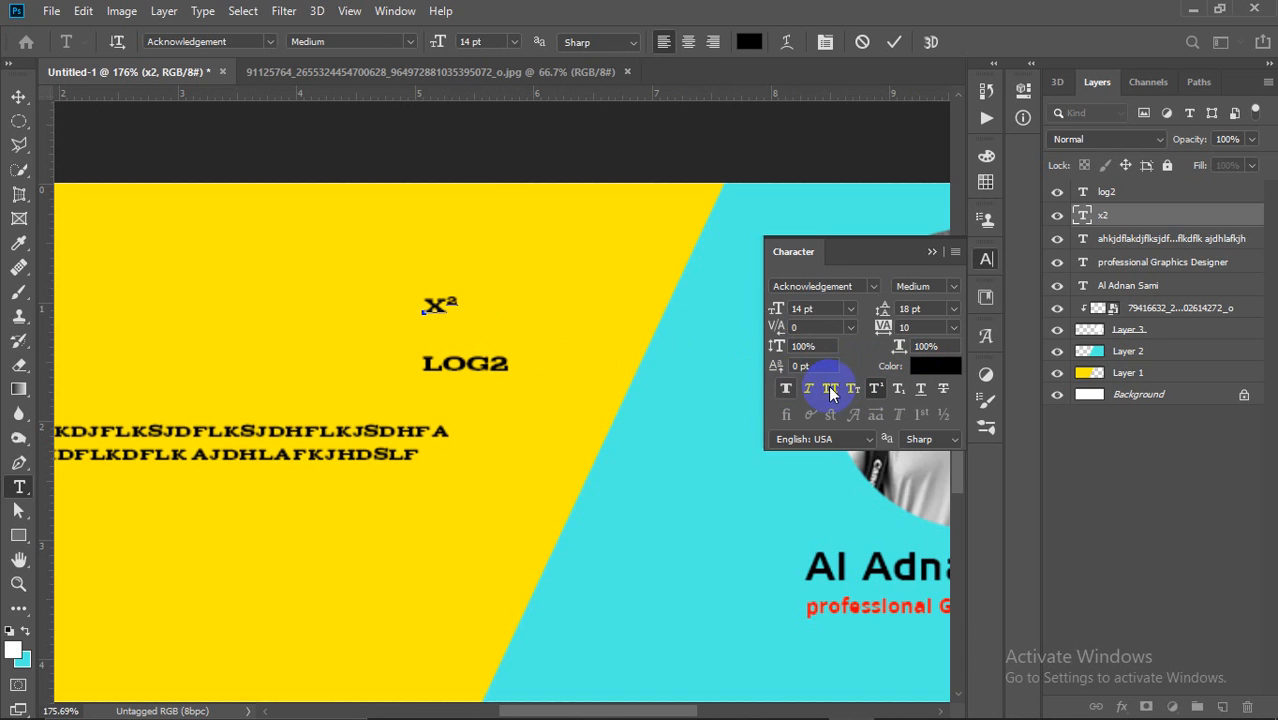
drag(541, 391, 491, 368)
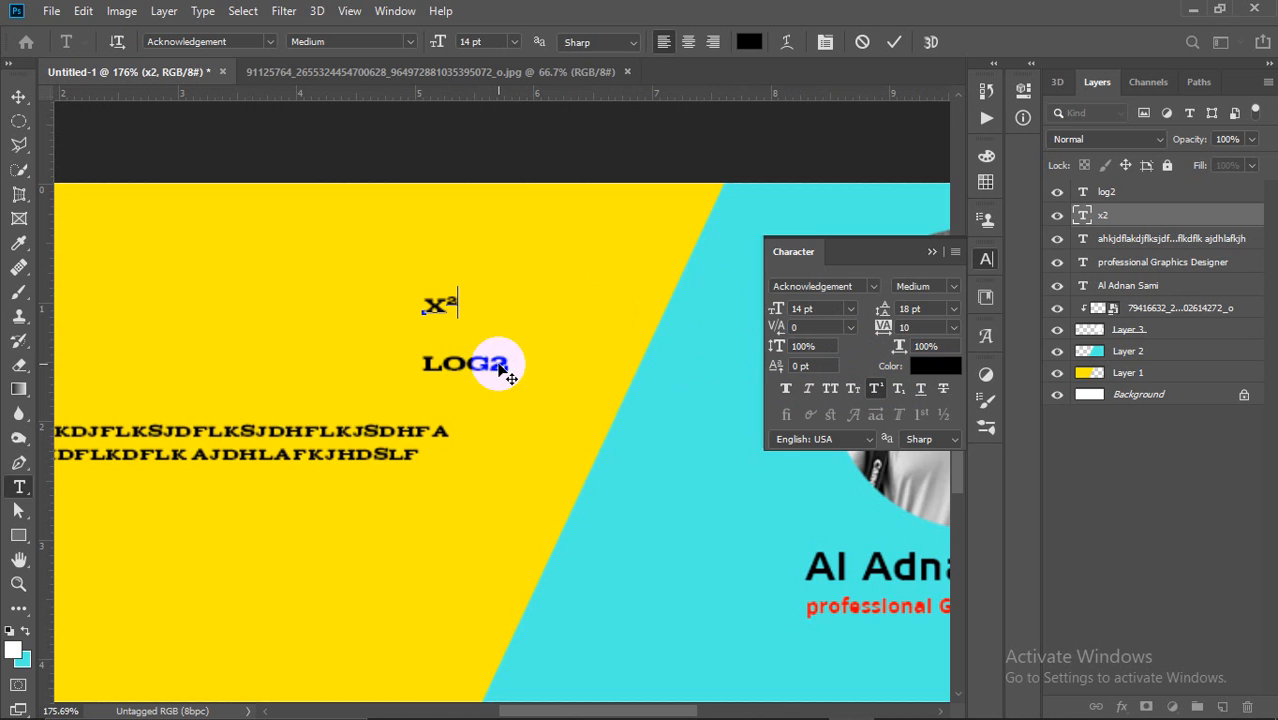
click(902, 41)
Step: Make the 2 in LOG2 a subscript and commit the edit
click(497, 362)
double_click(495, 362)
drag(509, 363, 493, 362)
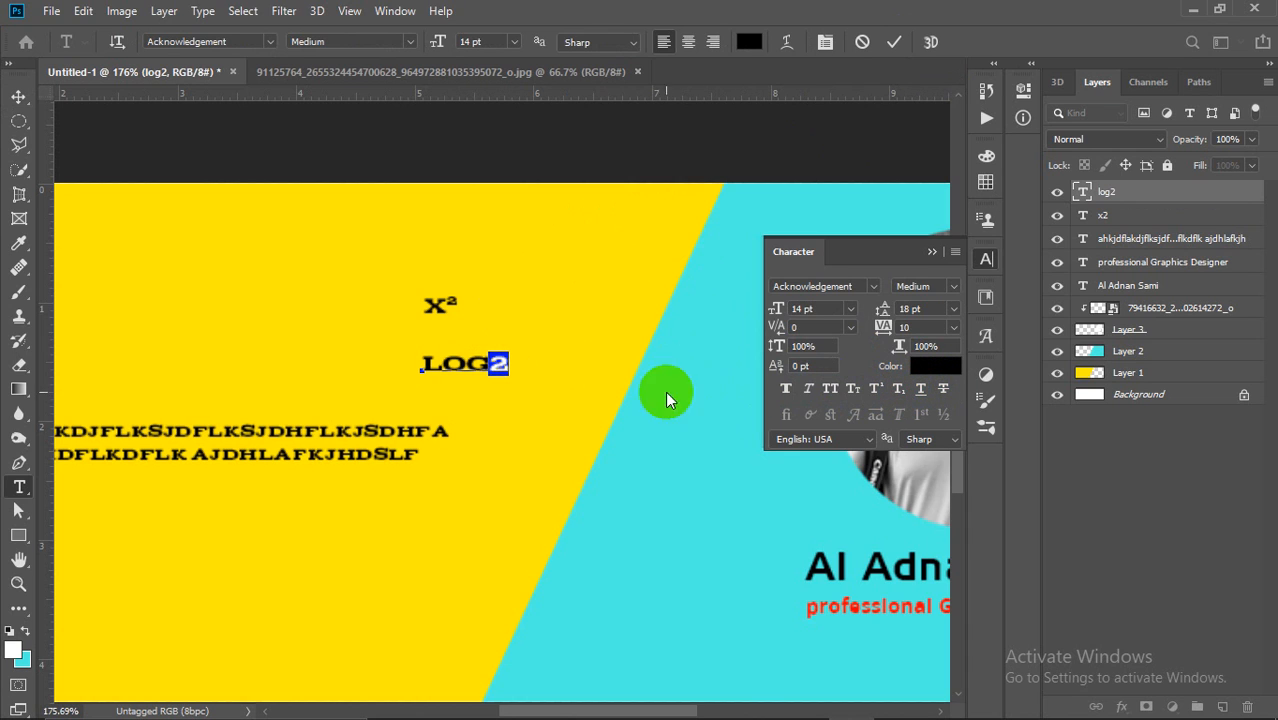
click(900, 390)
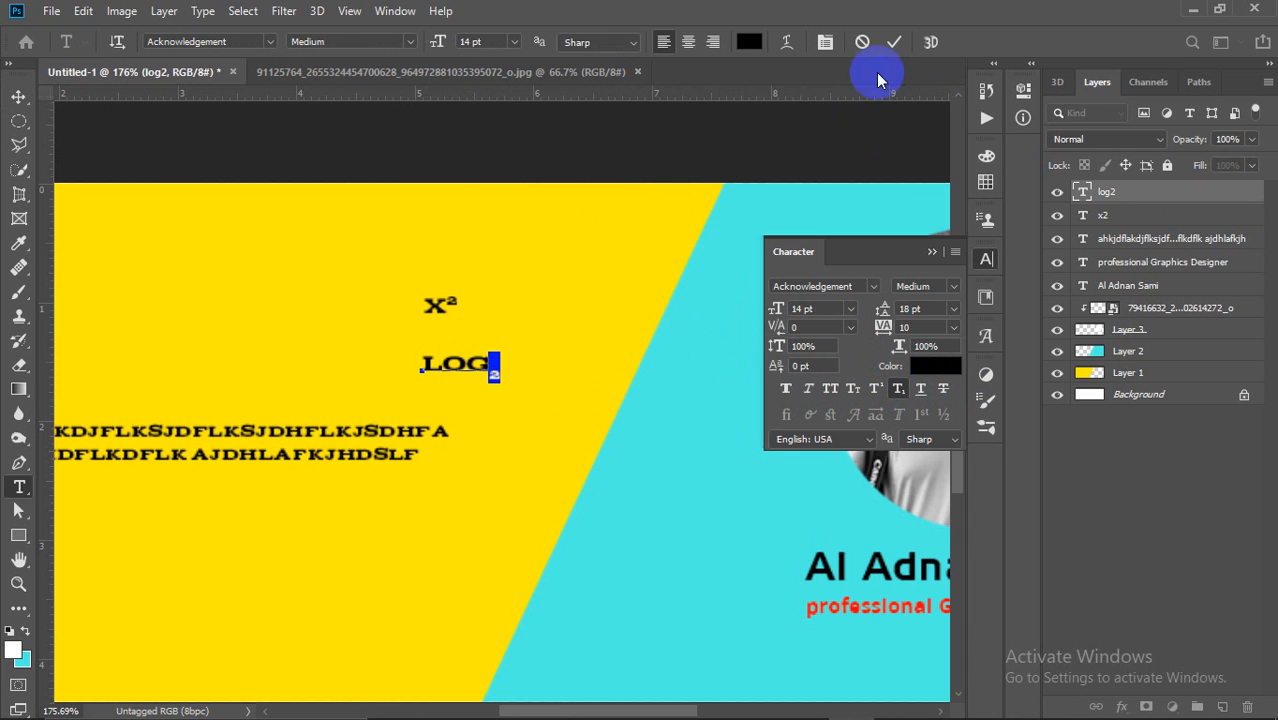
click(894, 41)
key(v)
click(510, 322)
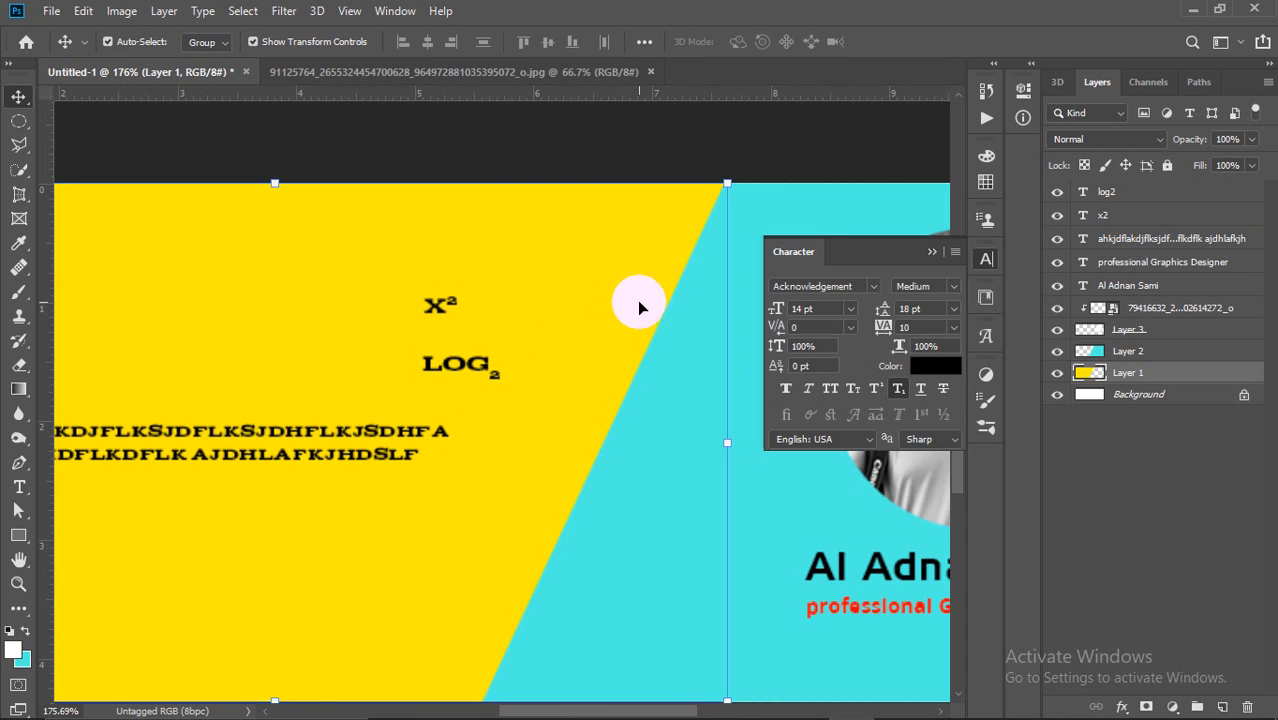
Step: Underline the LOG2 text and strike through the X2 text in the Character panel
click(815, 217)
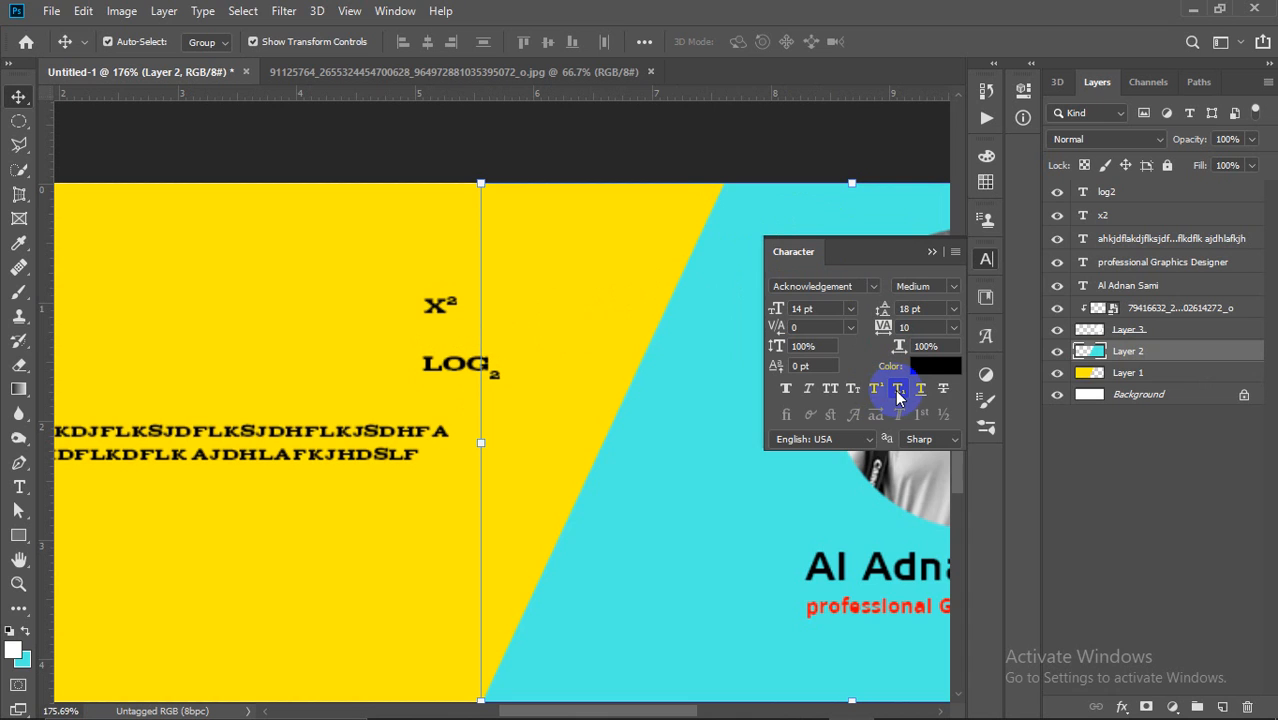
click(379, 437)
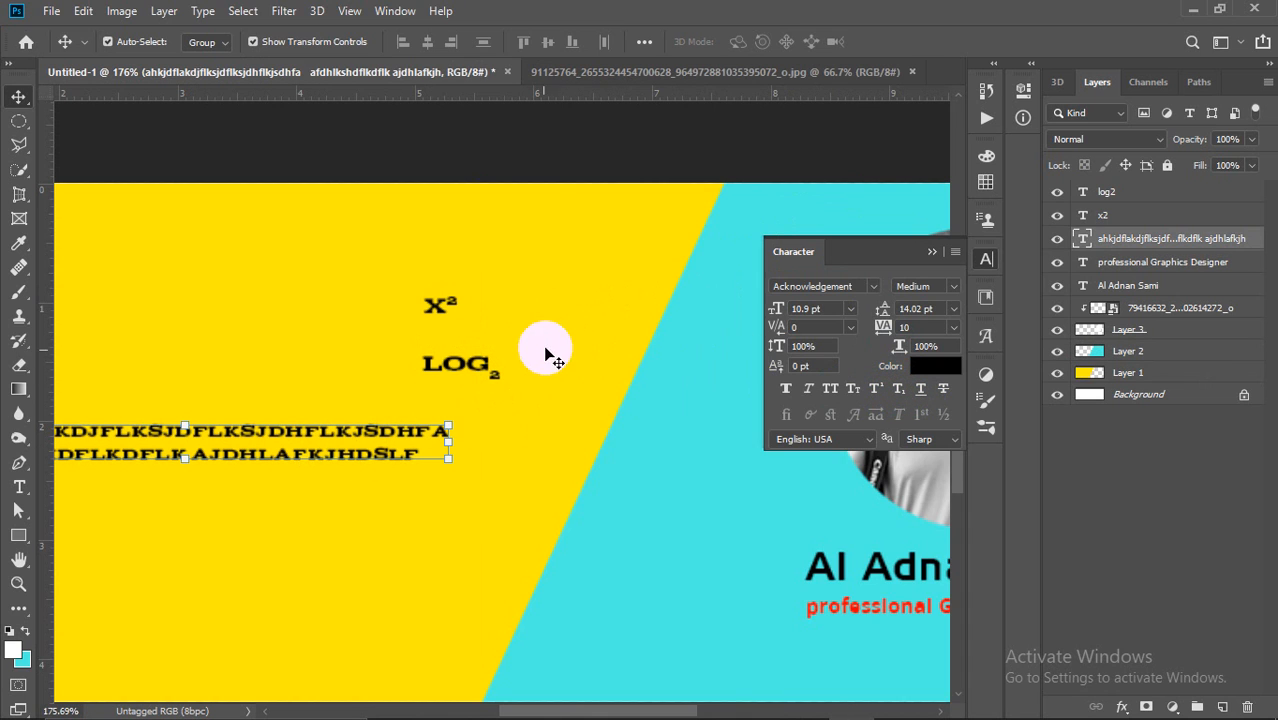
click(495, 366)
click(921, 393)
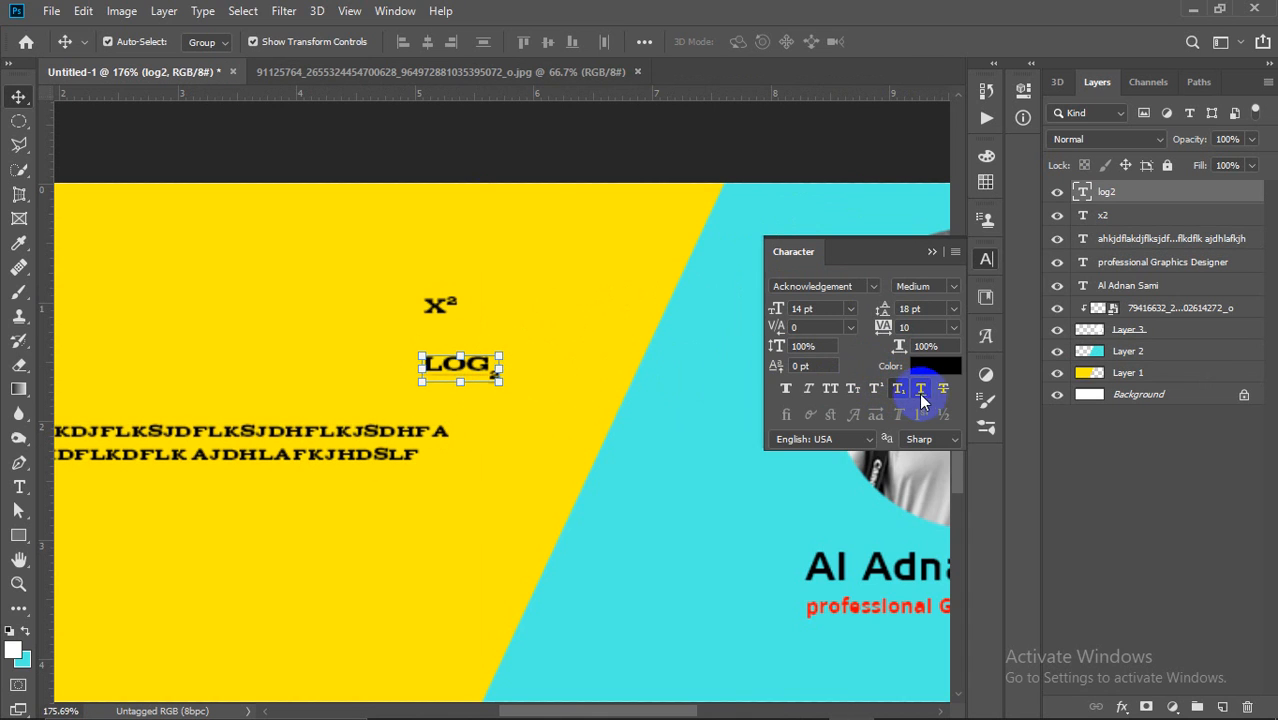
click(633, 404)
click(440, 303)
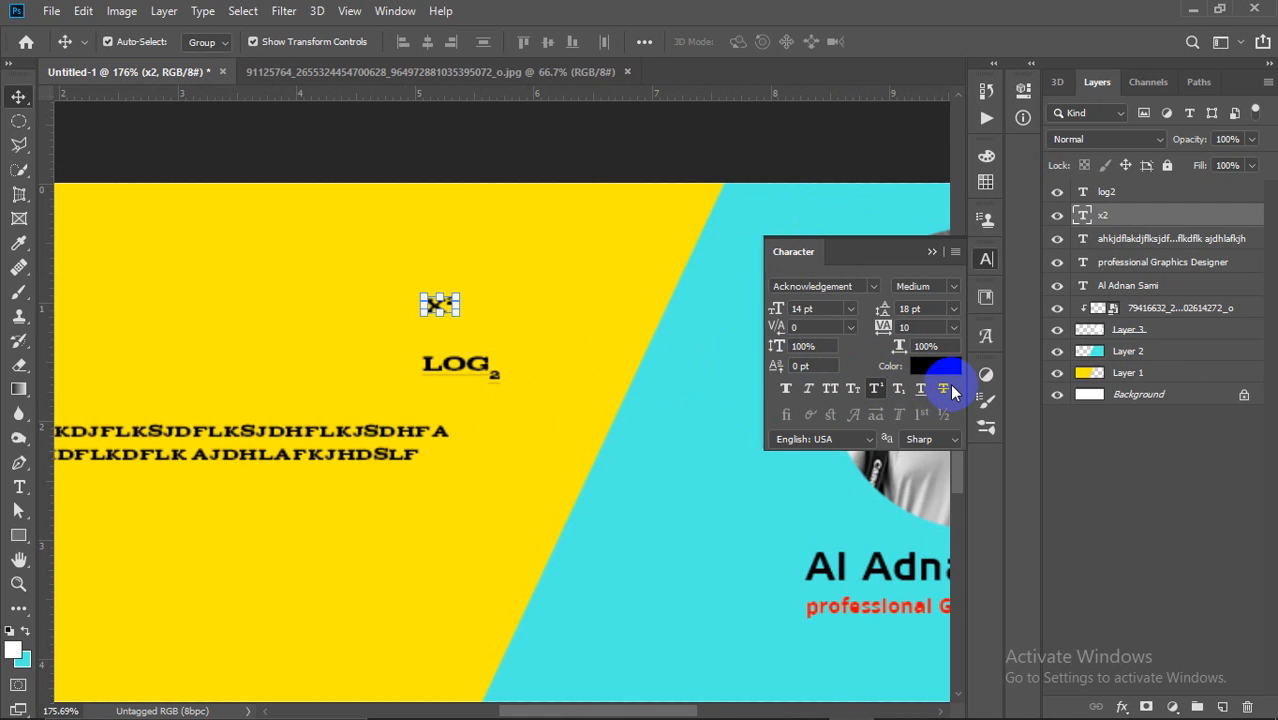
click(943, 390)
click(674, 375)
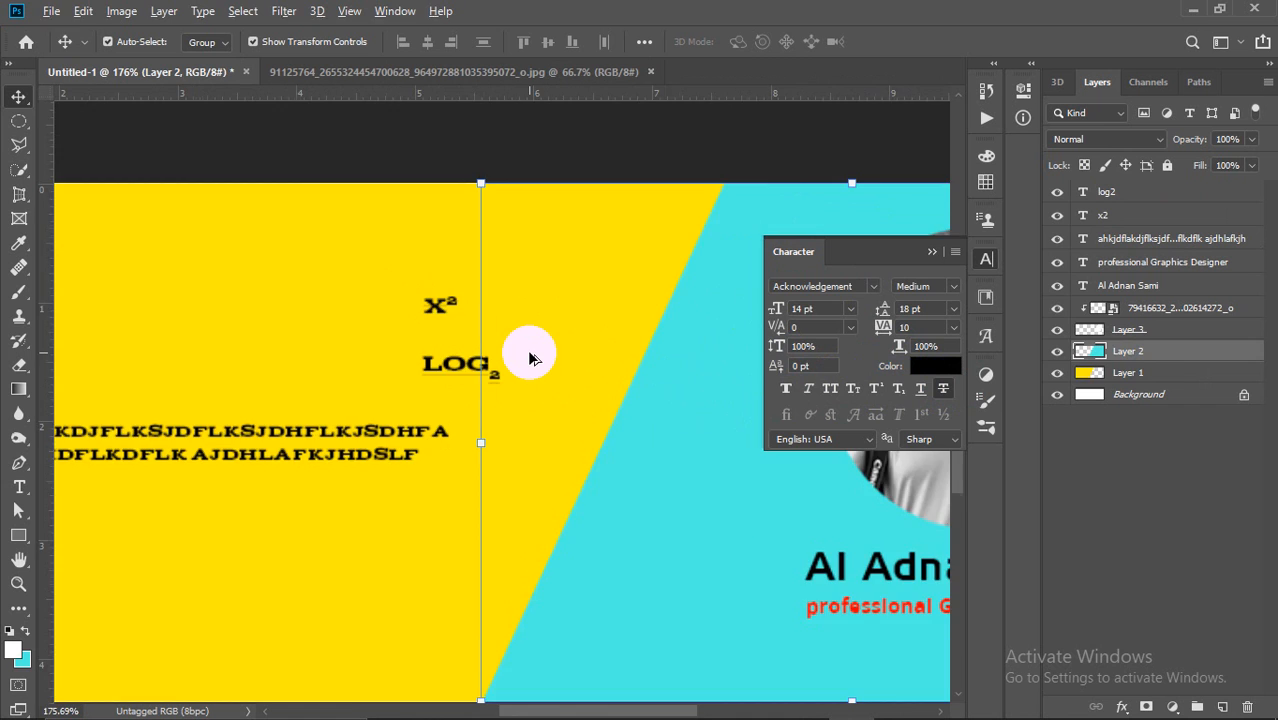
Step: Delete the x² and LOG2 text layers from the cover
scroll(531, 357, down, 6)
click(597, 226)
scroll(690, 376, down, 1)
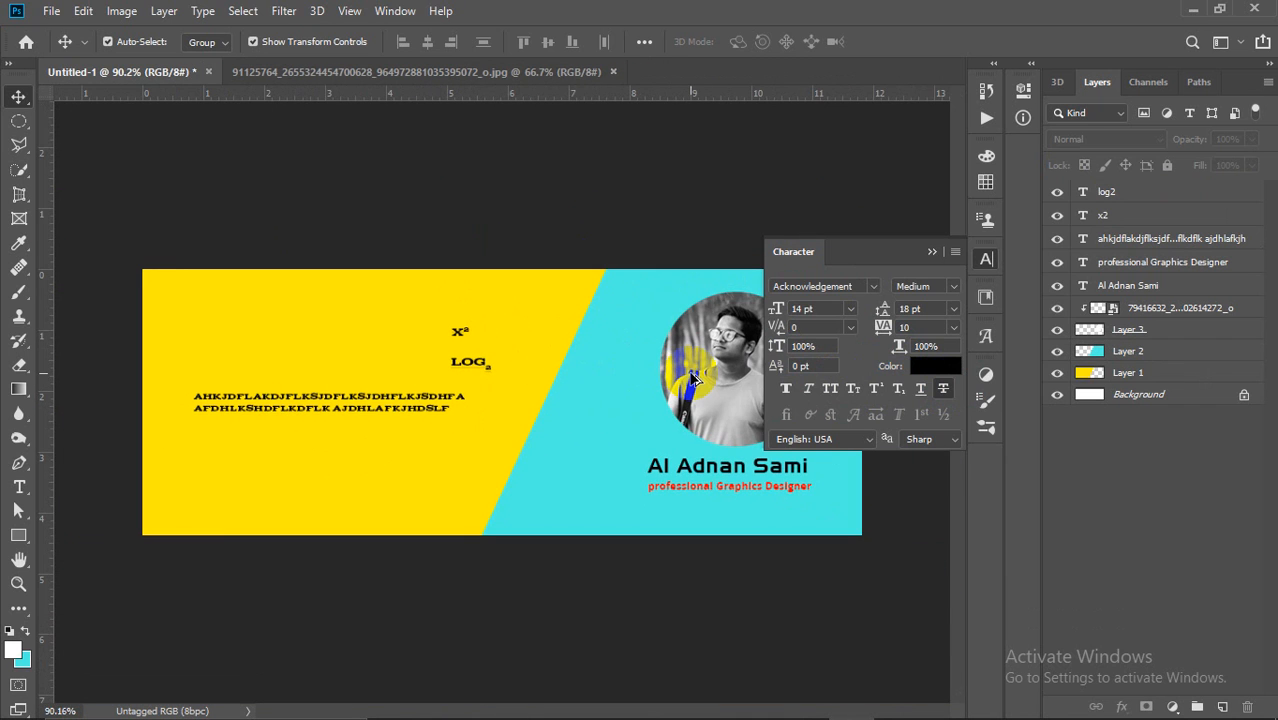
scroll(690, 376, down, 1)
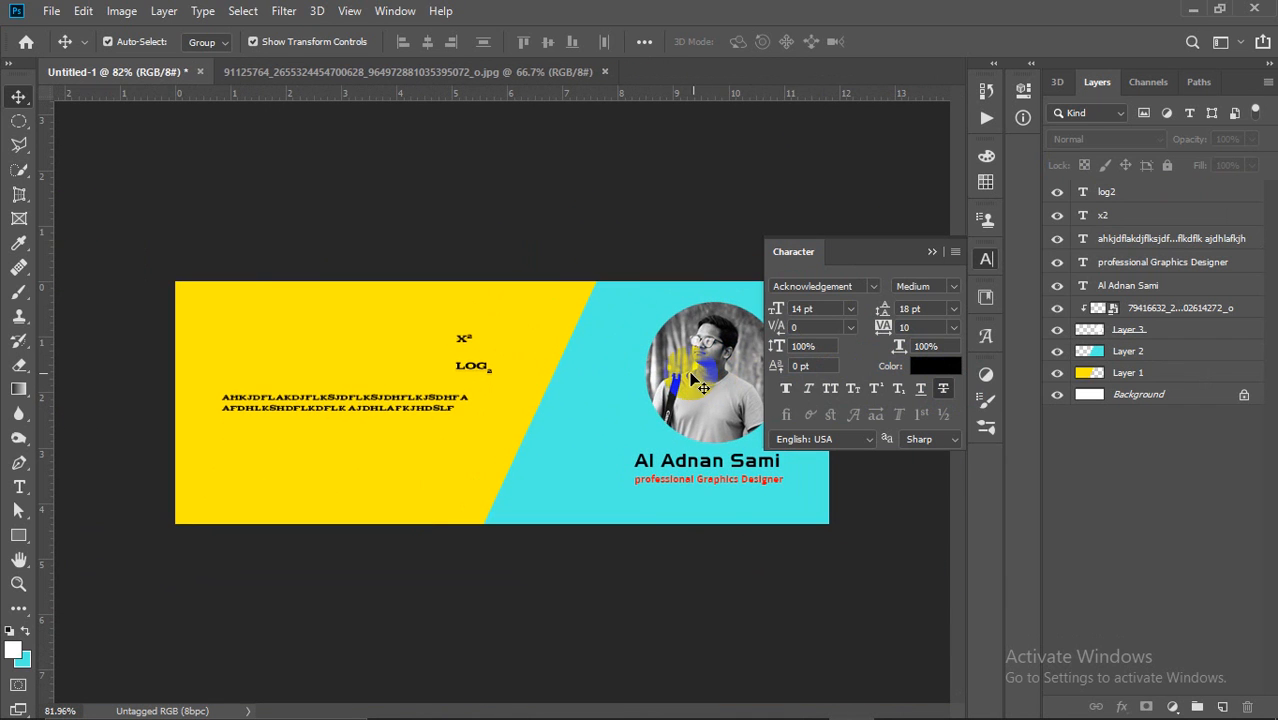
click(929, 251)
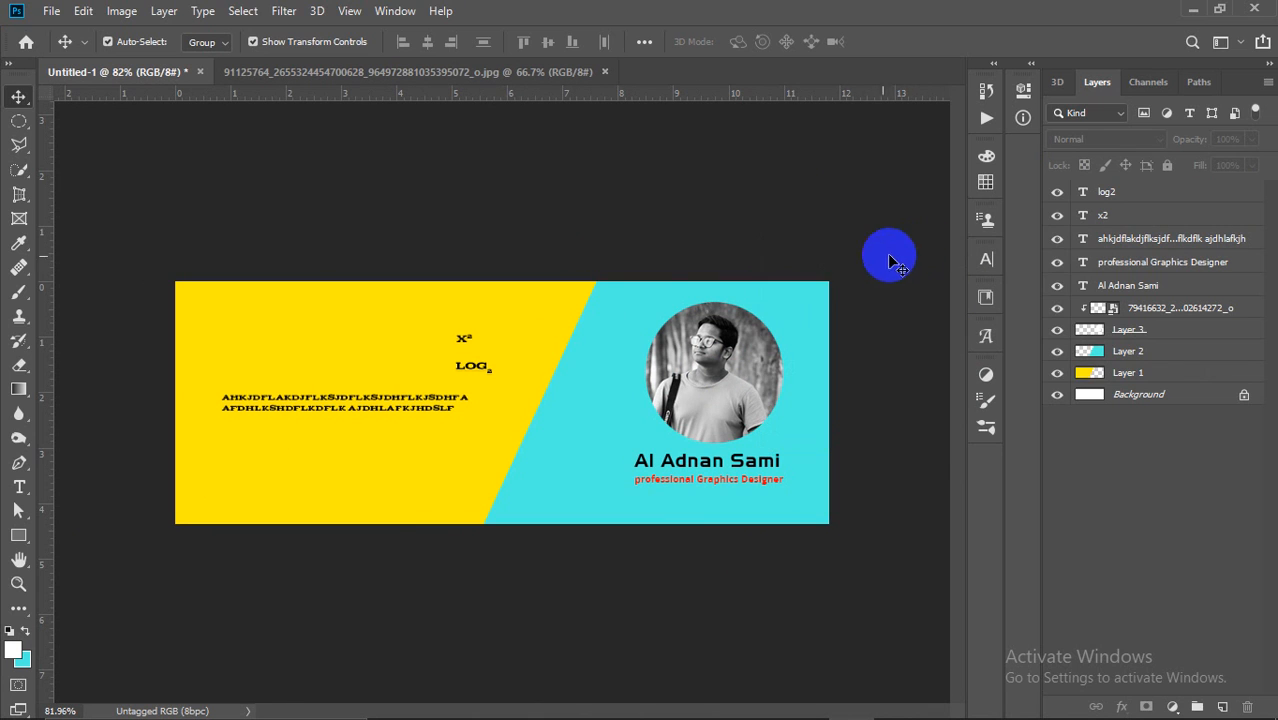
click(465, 339)
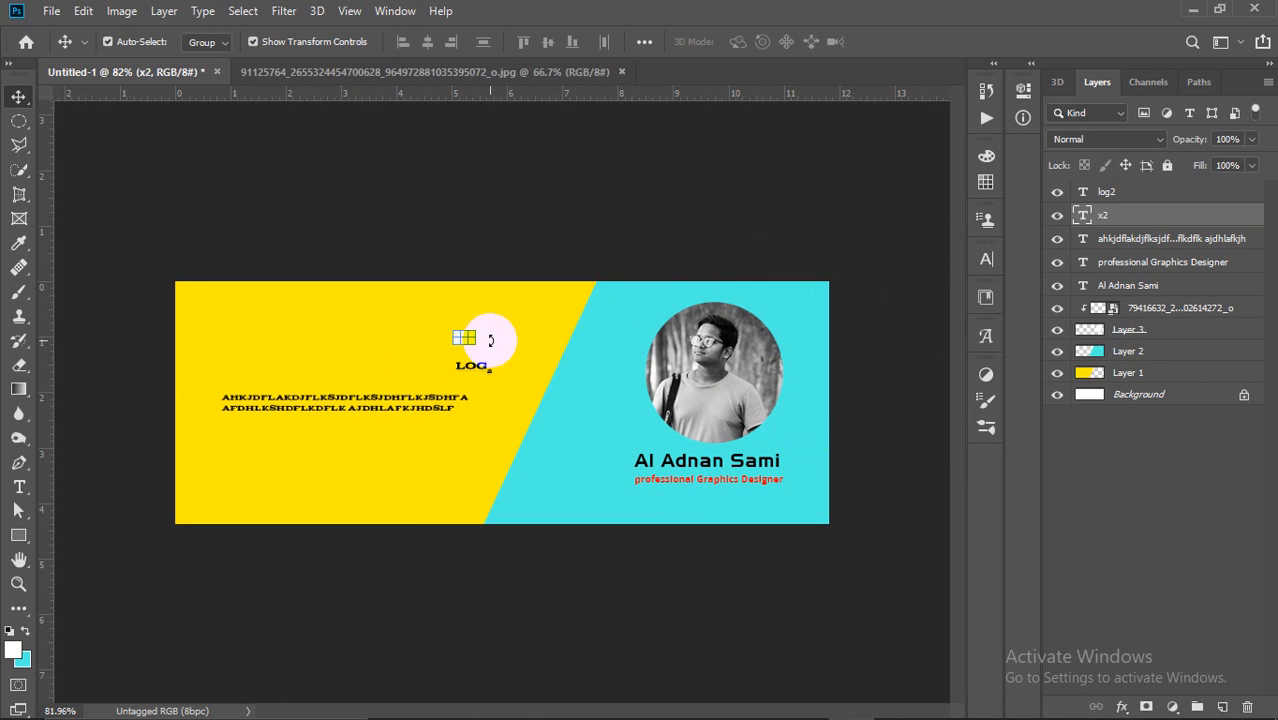
click(815, 203)
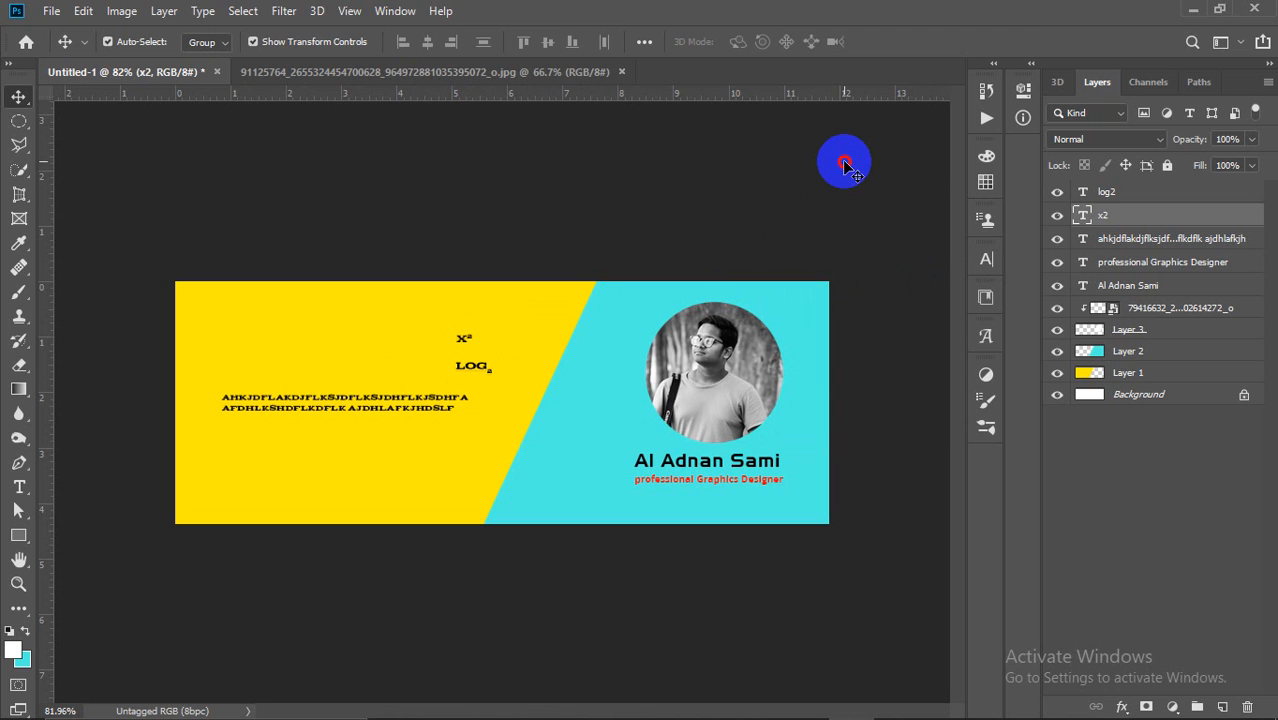
click(845, 165)
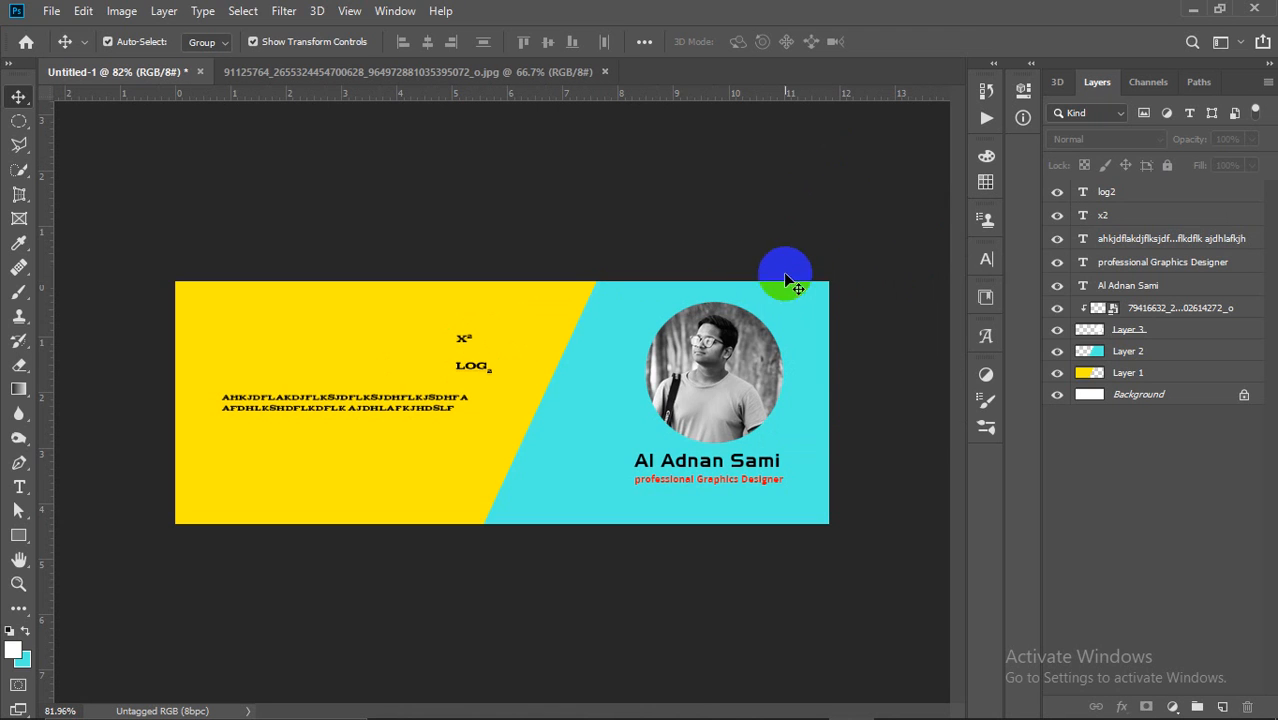
click(465, 342)
key(Delete)
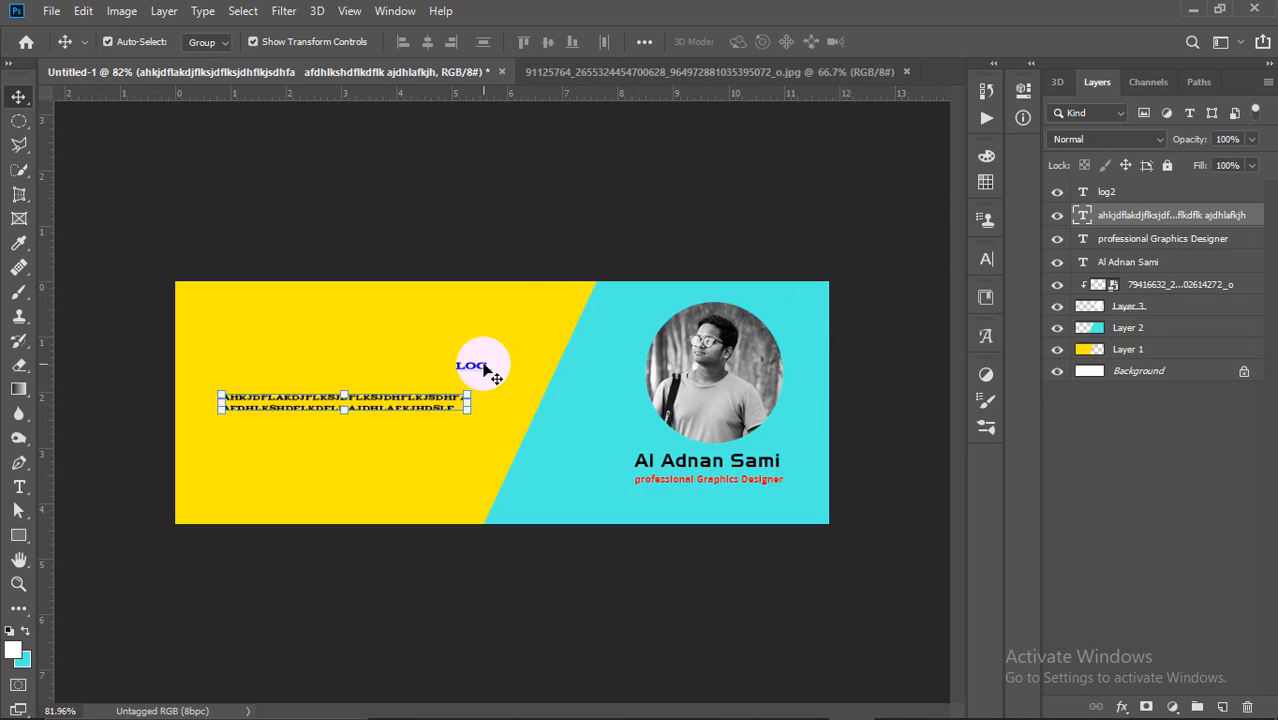
click(484, 367)
key(Delete)
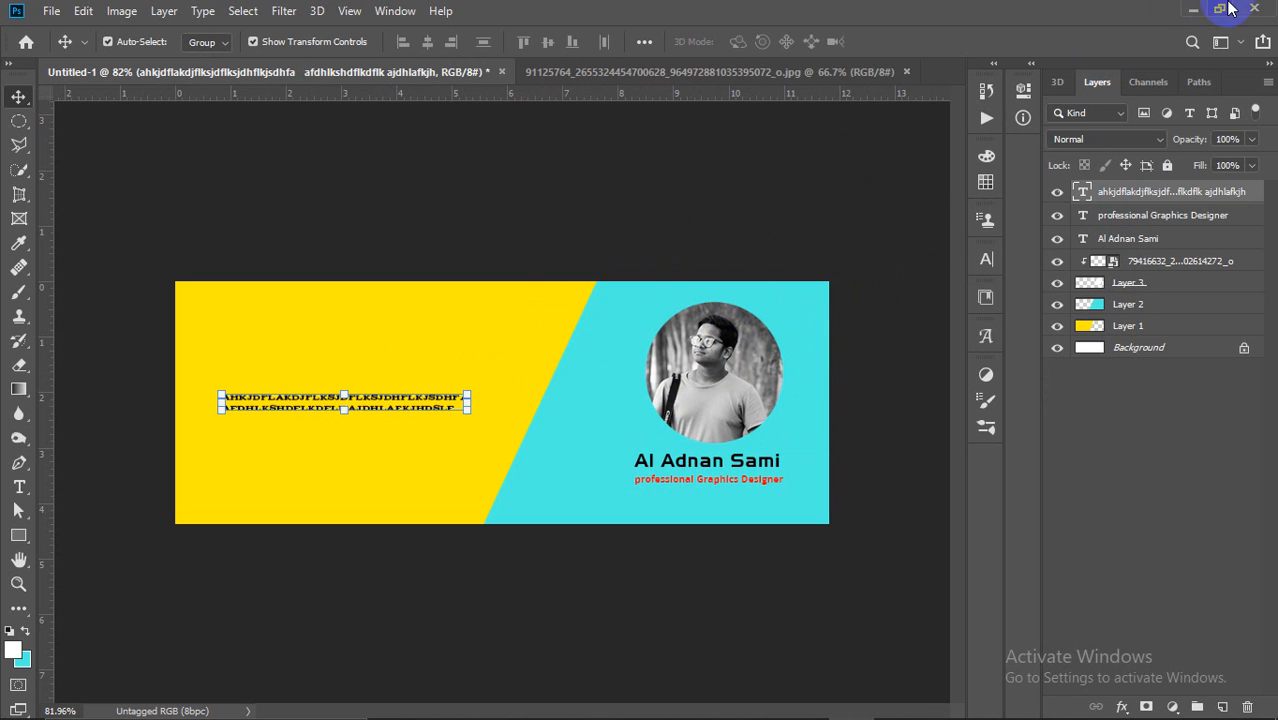
Step: Minimize Photoshop and enter 'facebook cover design' in a new Chrome tab
click(1197, 12)
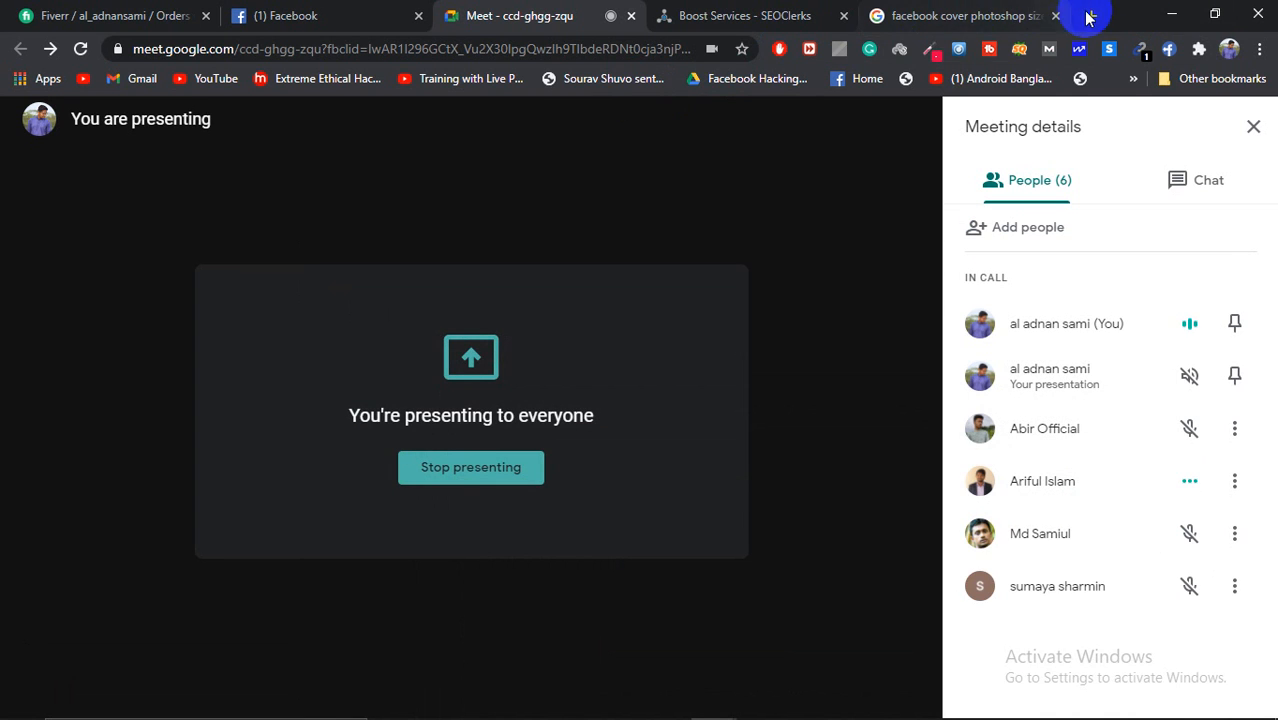
click(1092, 15)
text(face)
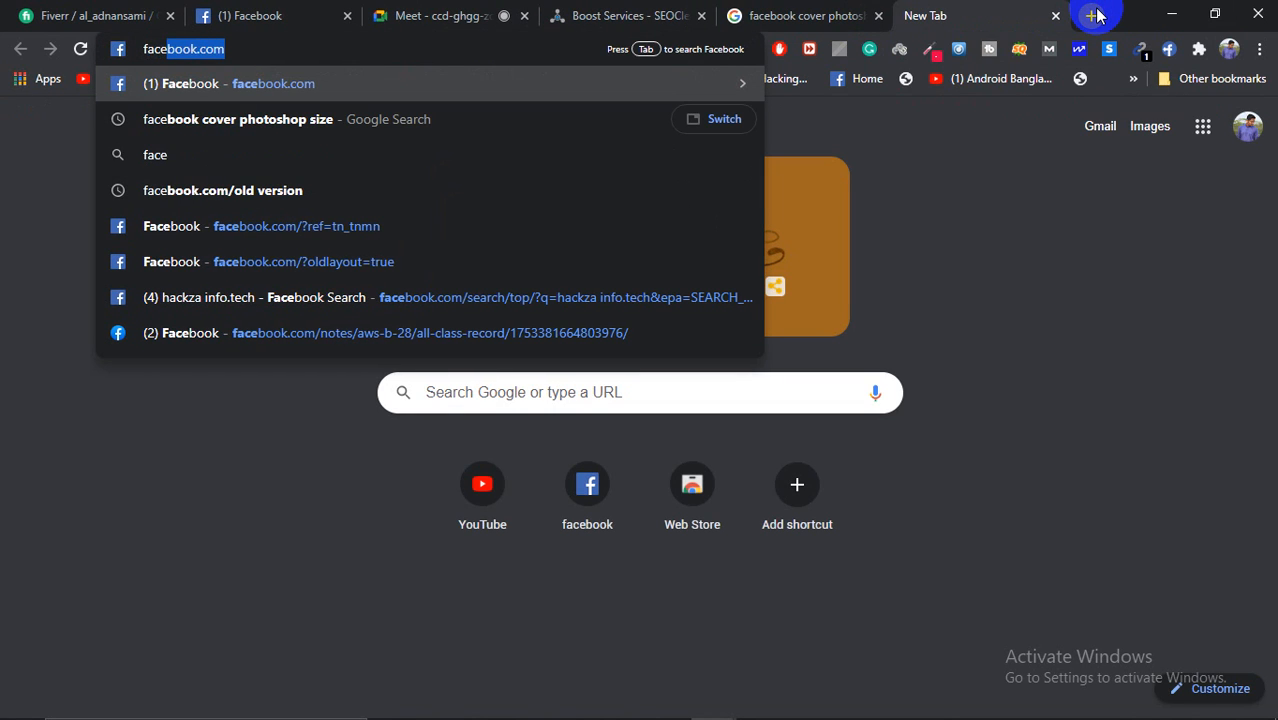
text(book )
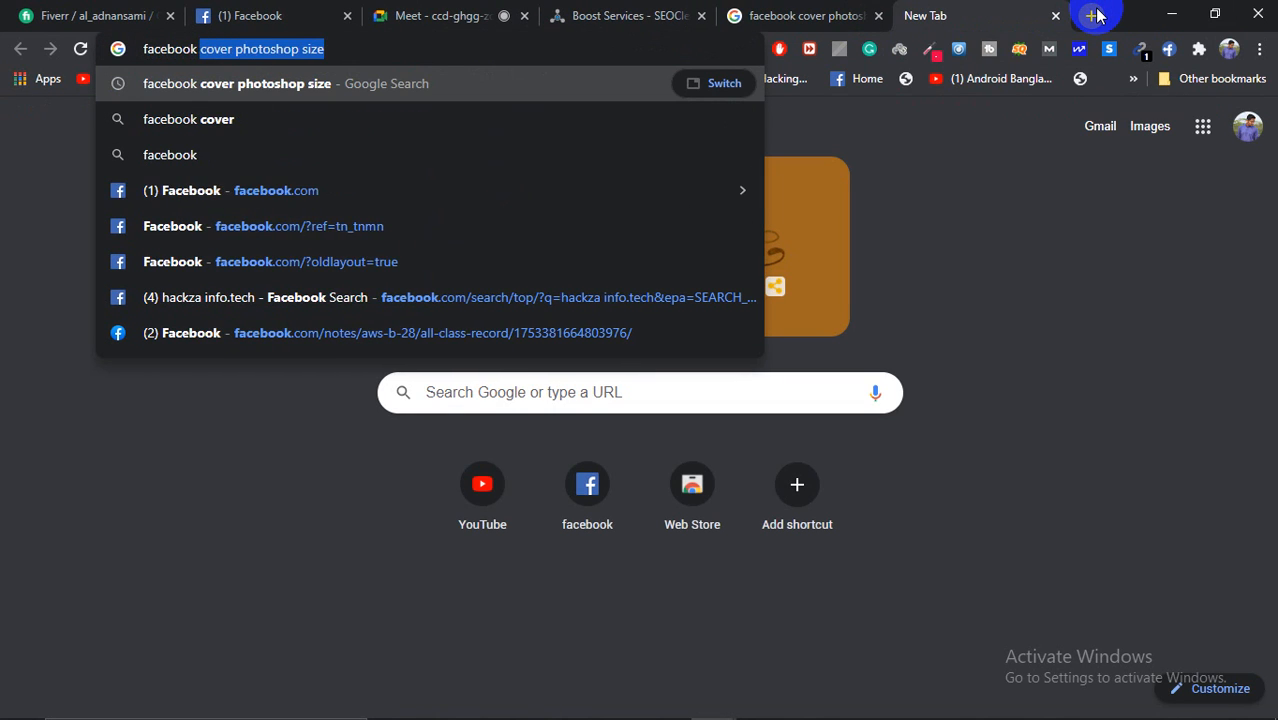
text(cove)
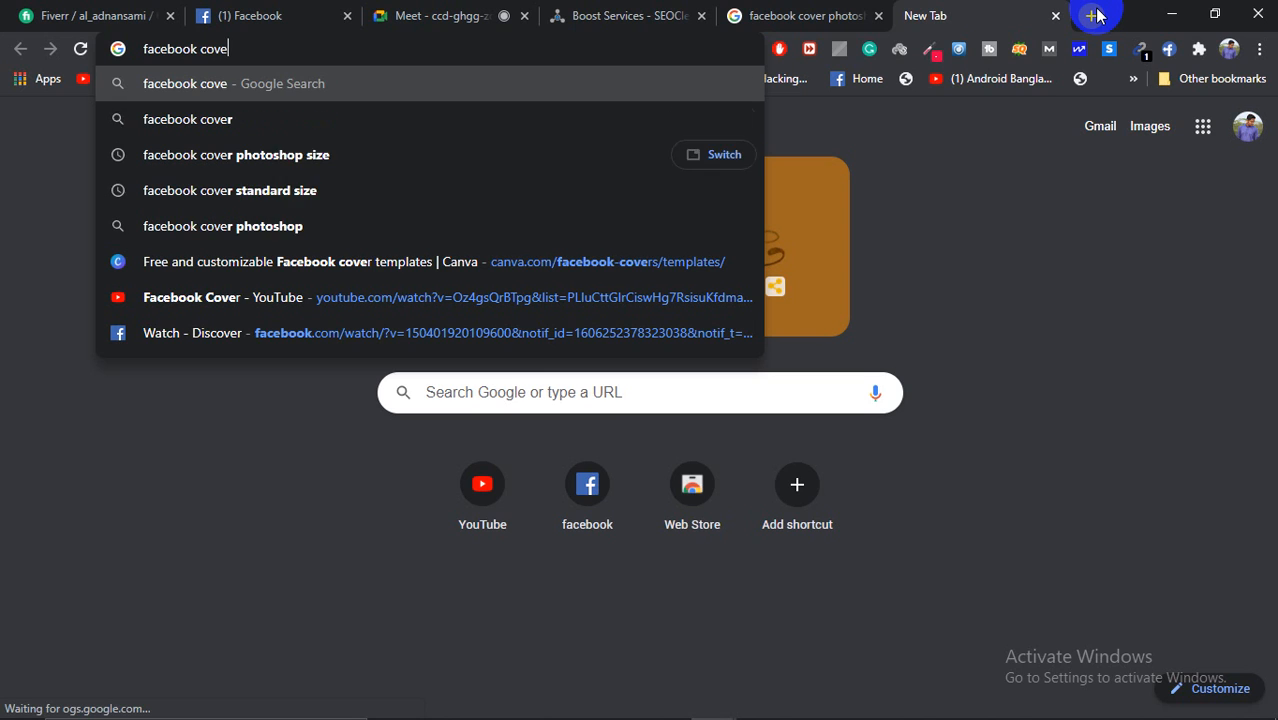
text(r design)
Step: Run the Google search for 'facebook cover design'
key(Return)
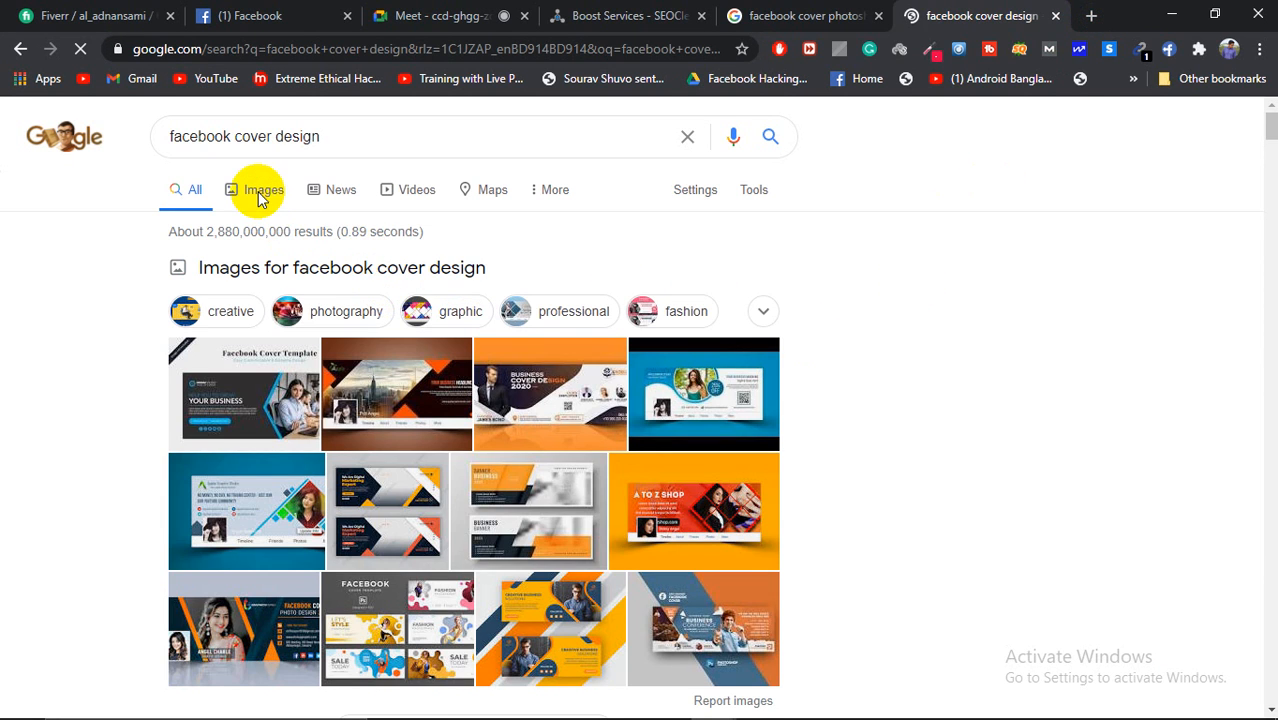
Step: Switch to Image results for 'facebook cover design' and scroll through them
click(260, 196)
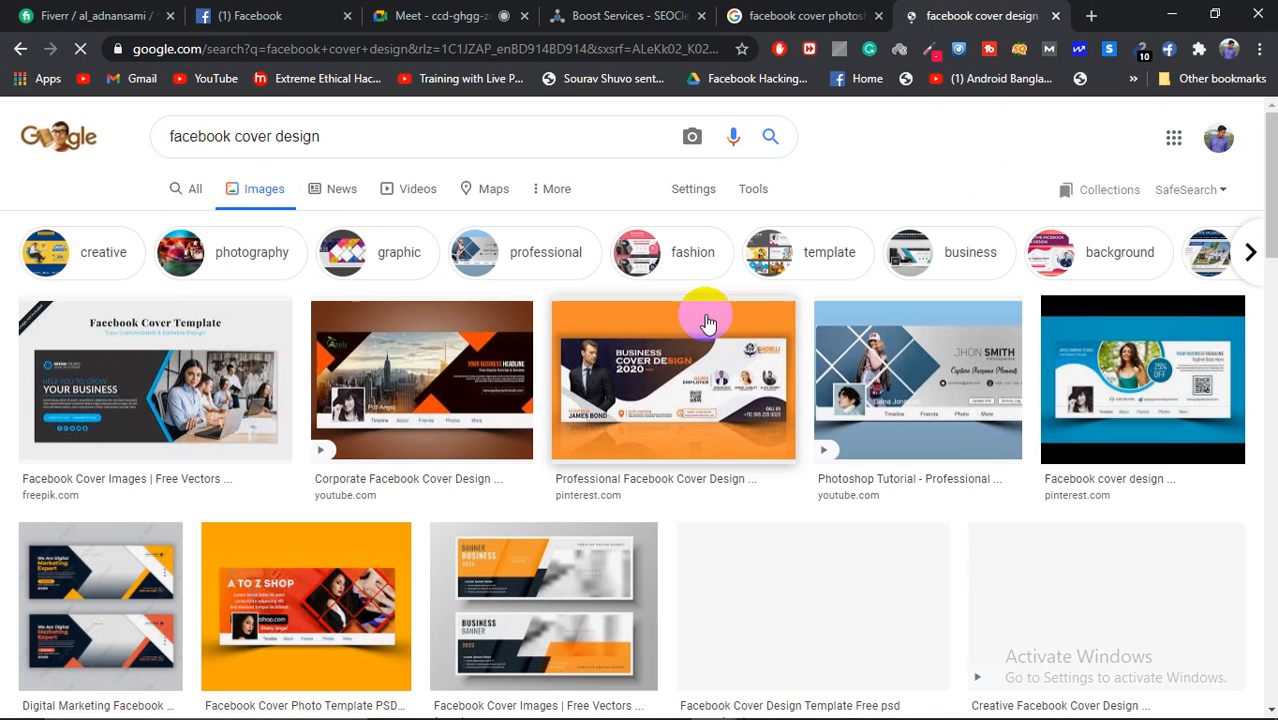
scroll(705, 322, down, 2)
scroll(499, 362, down, 3)
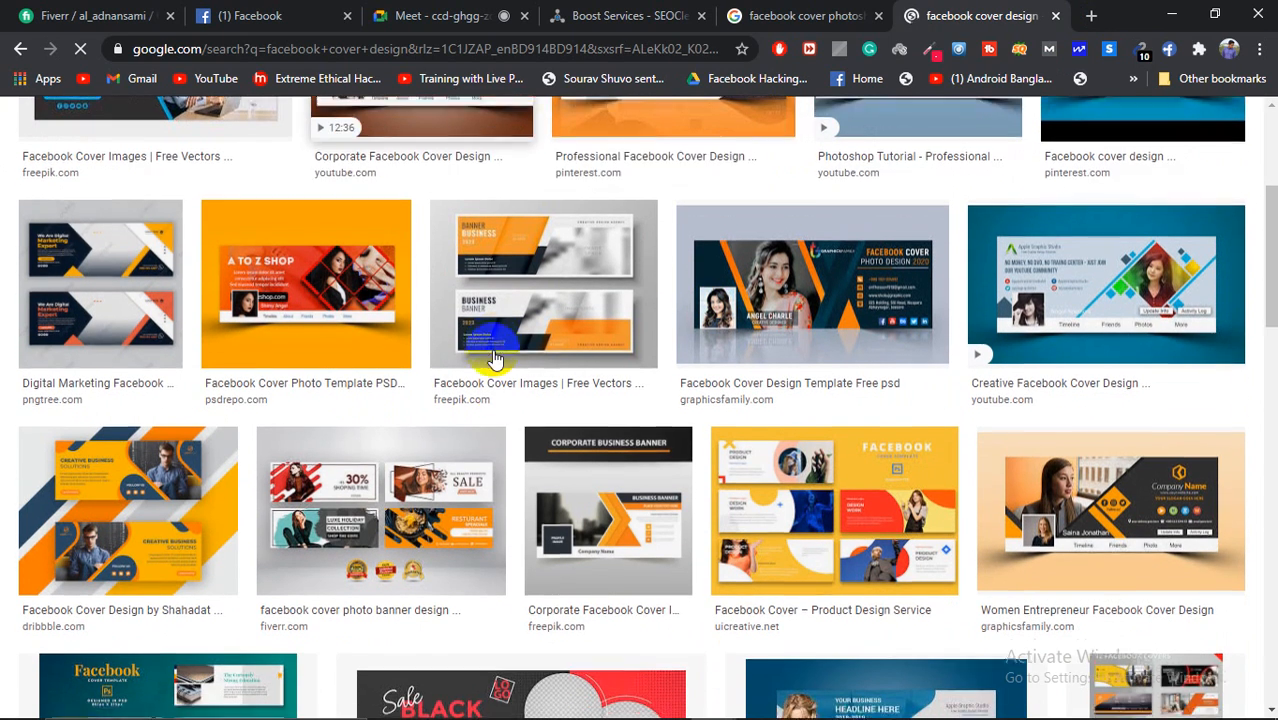
scroll(1061, 365, down, 3)
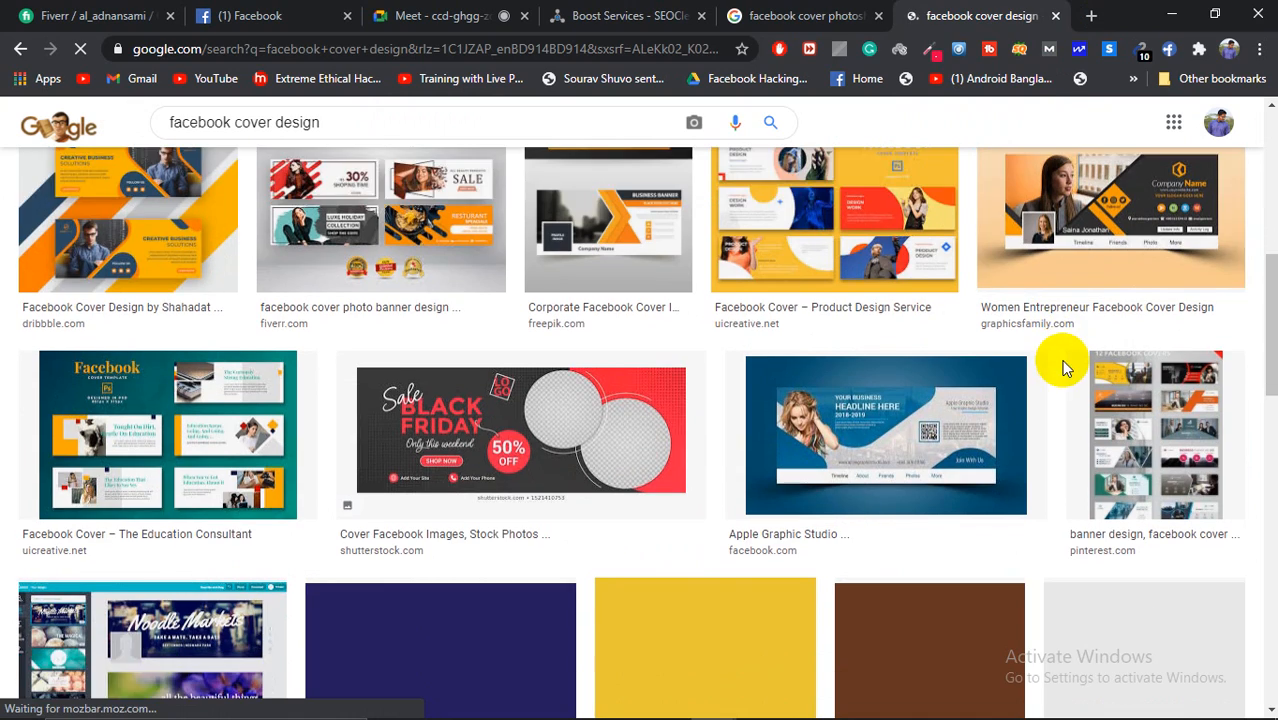
scroll(818, 348, down, 5)
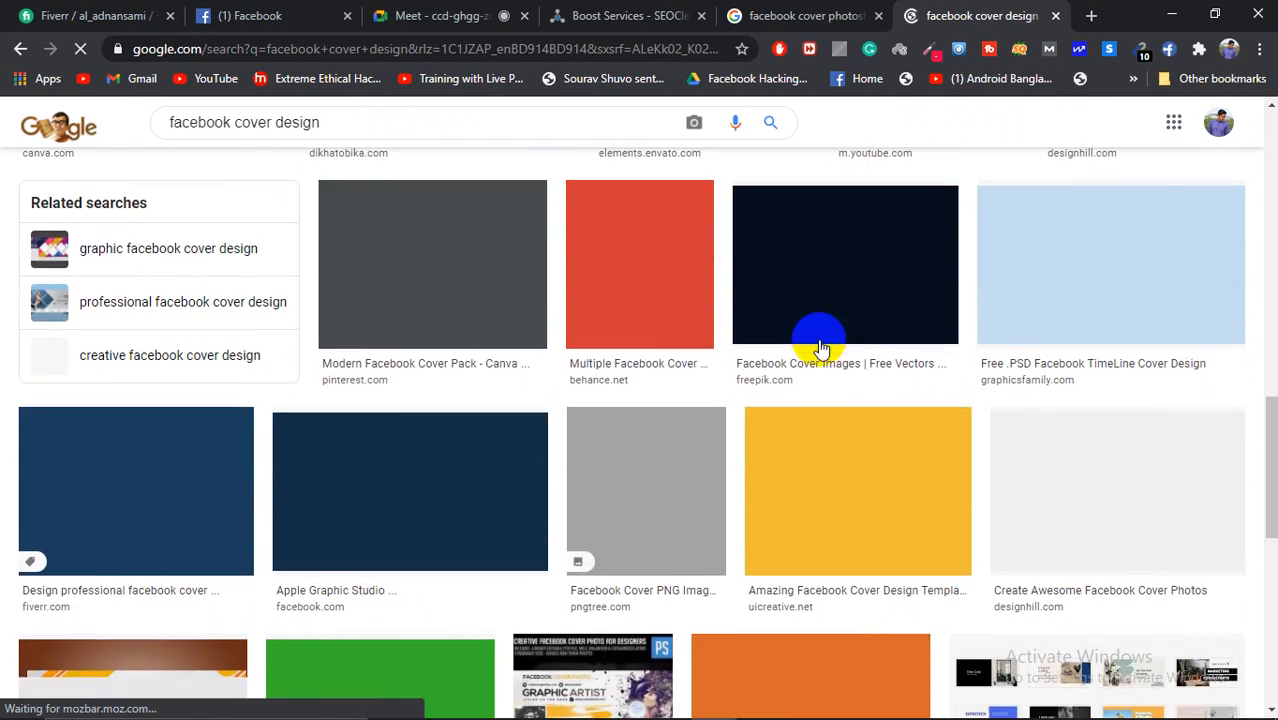
scroll(739, 345, down, 1)
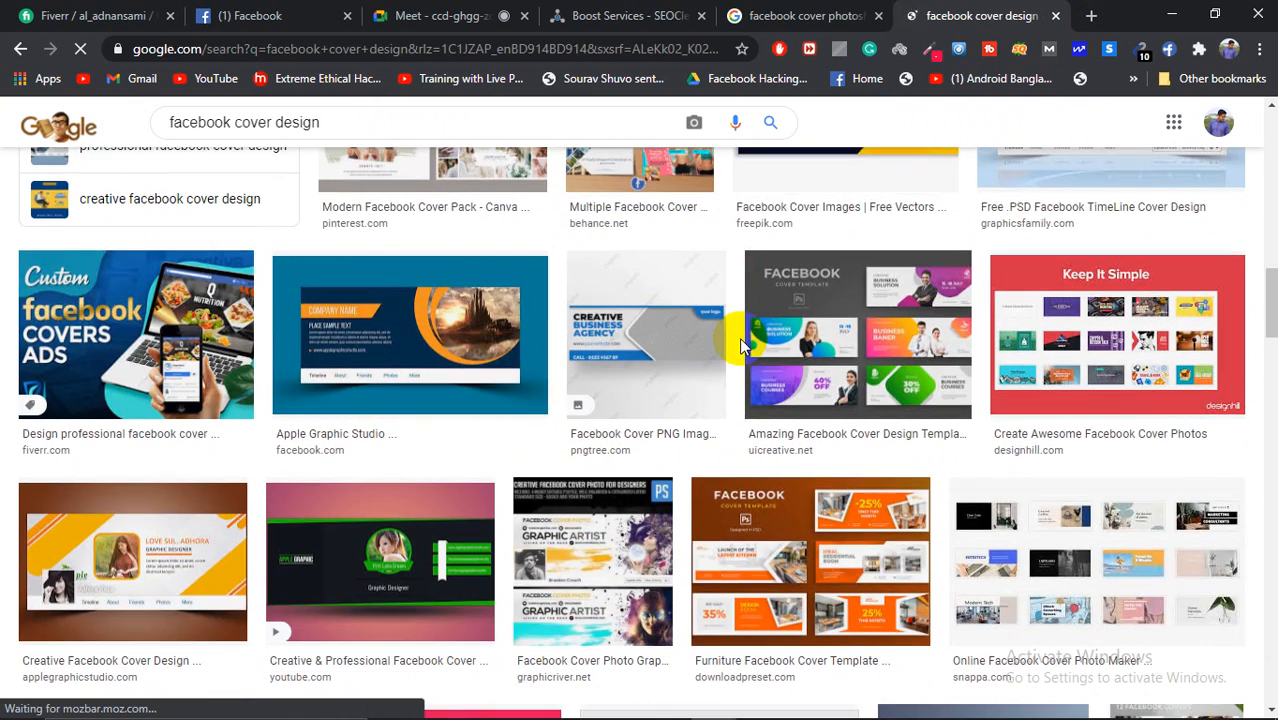
scroll(739, 345, down, 5)
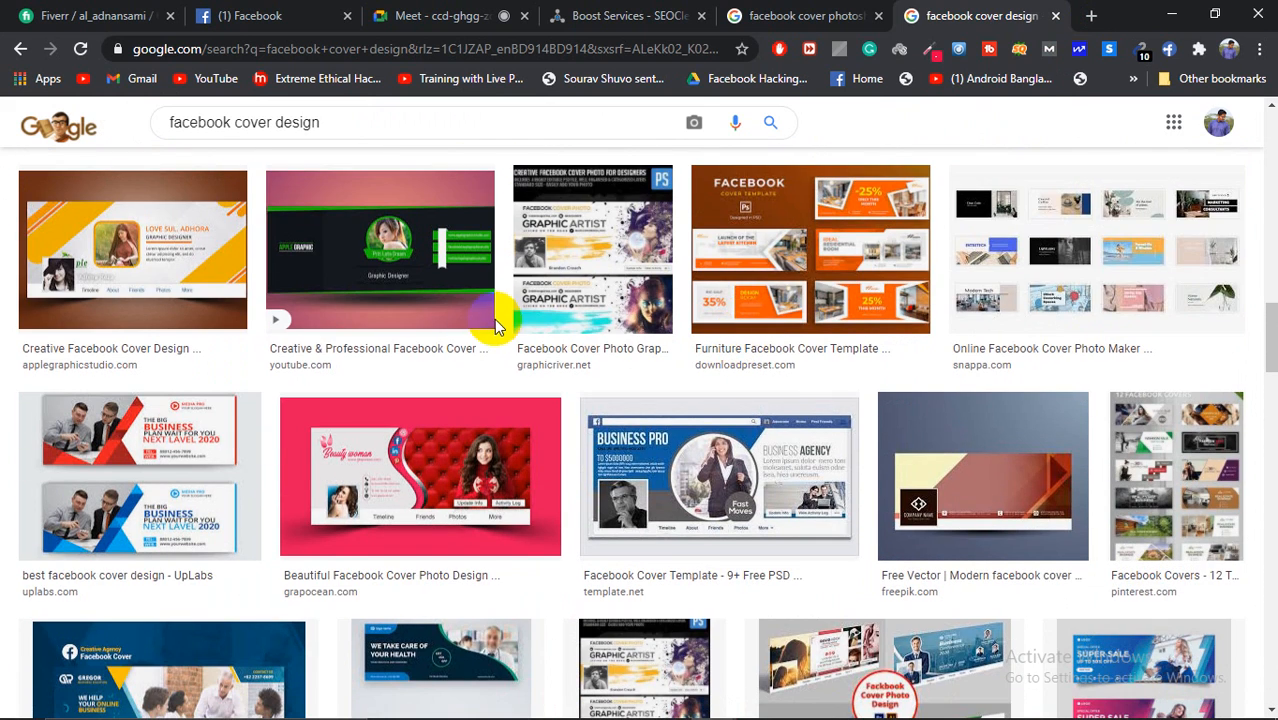
Step: Preview the green-and-black Graphic Designer cover and browse its related images
click(358, 268)
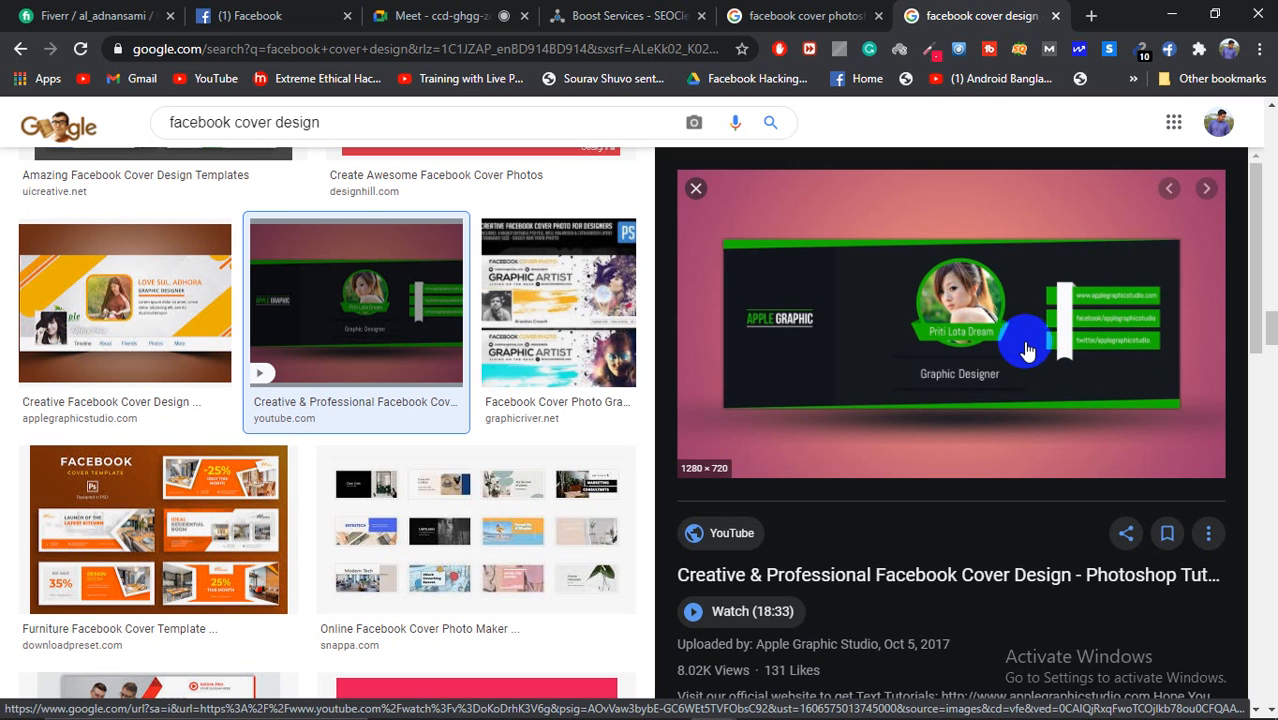
scroll(1018, 345, down, 5)
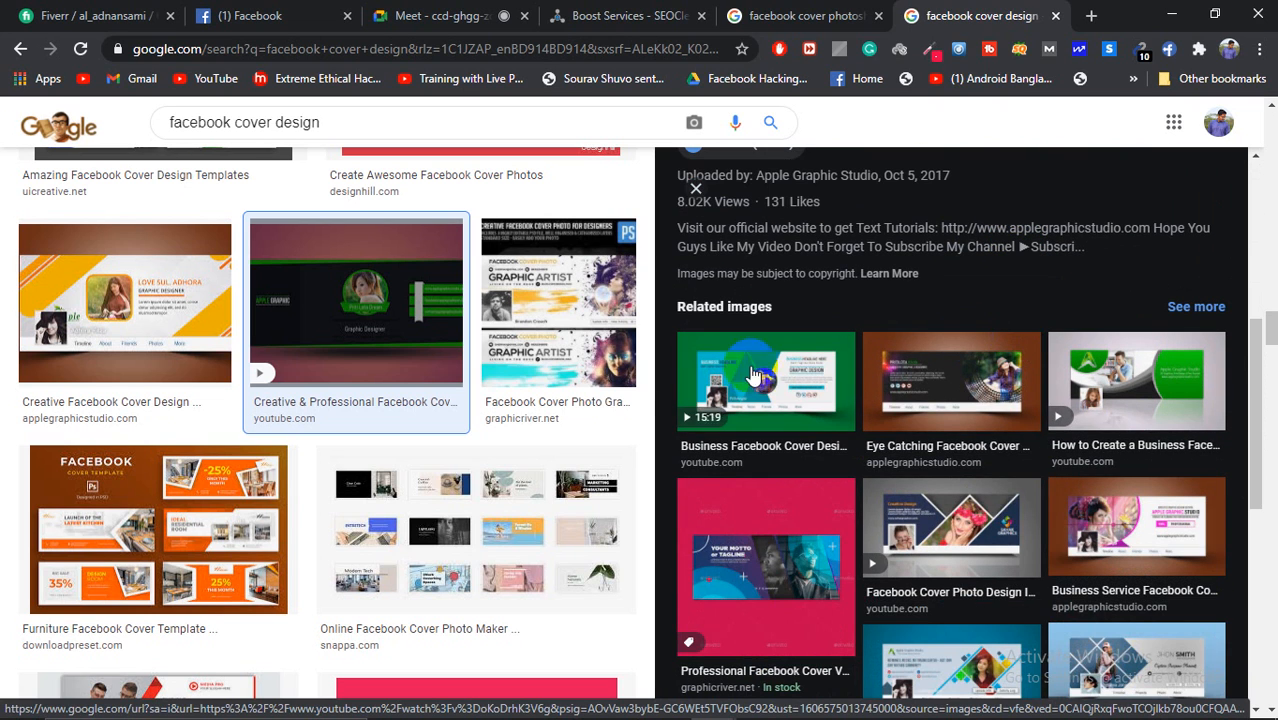
scroll(1061, 320, up, 4)
scroll(1054, 313, up, 2)
scroll(531, 380, down, 5)
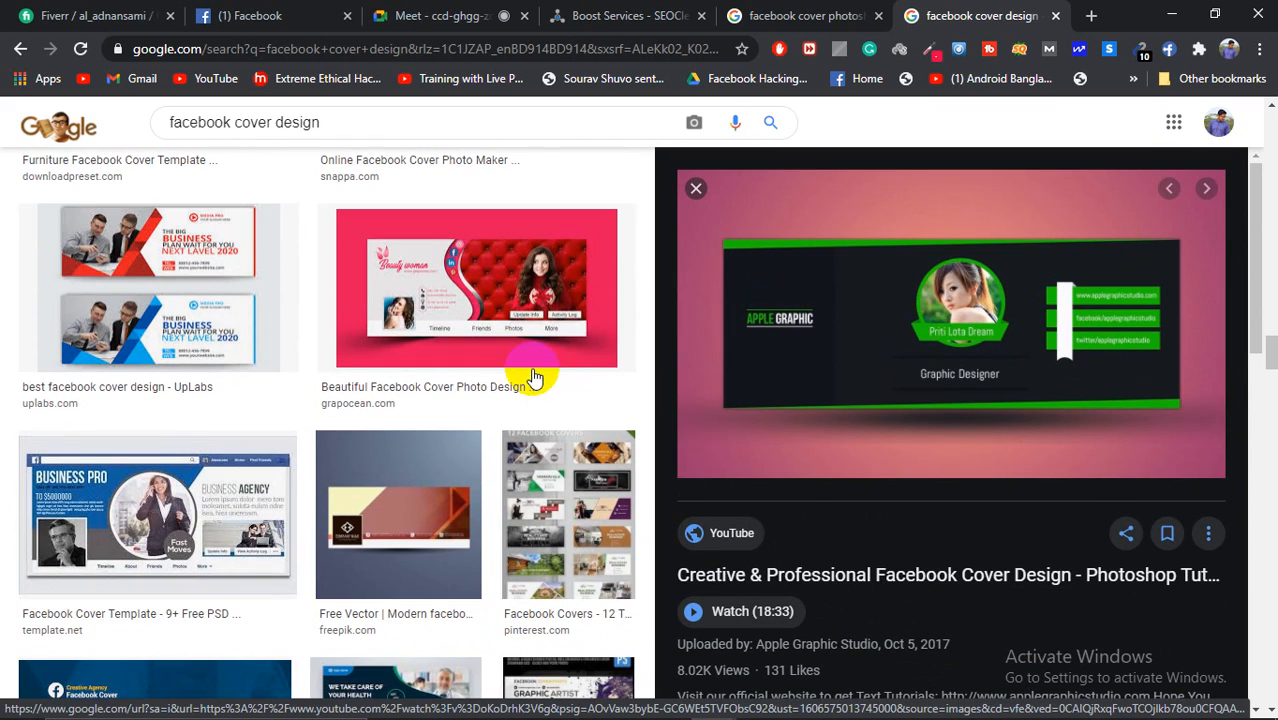
scroll(525, 370, down, 1)
scroll(525, 370, down, 2)
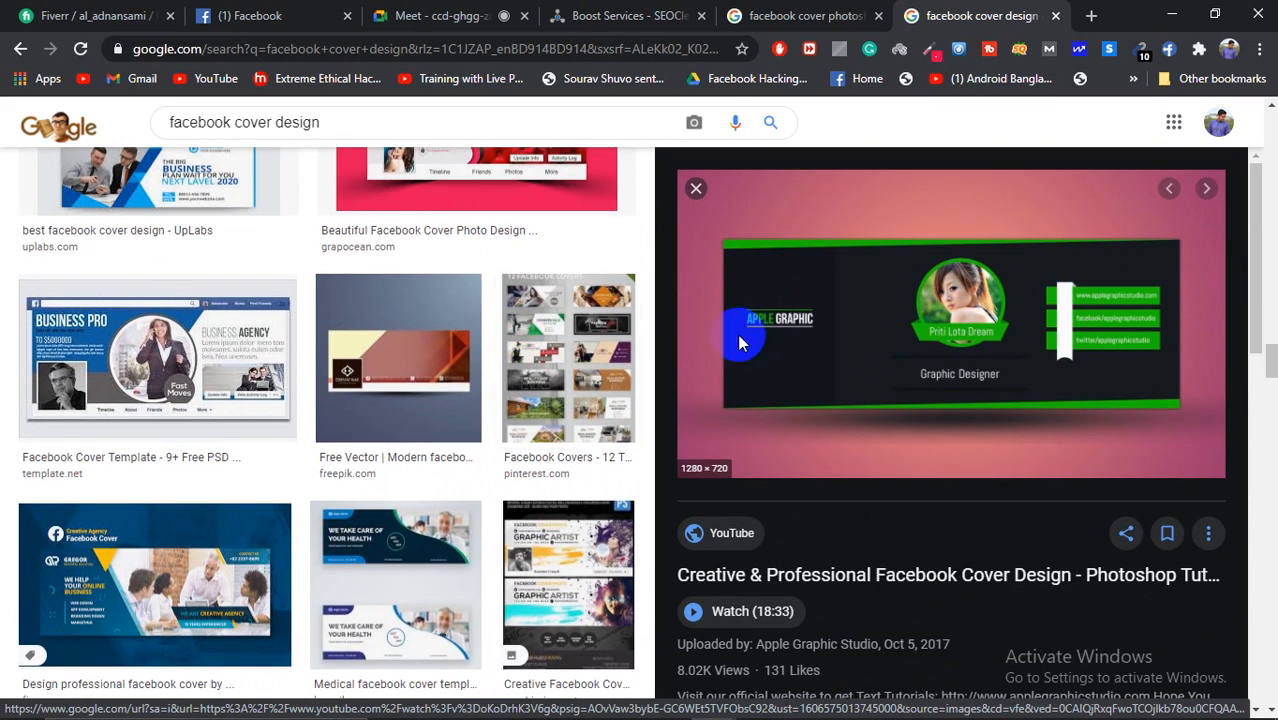
scroll(468, 382, down, 5)
scroll(472, 383, down, 4)
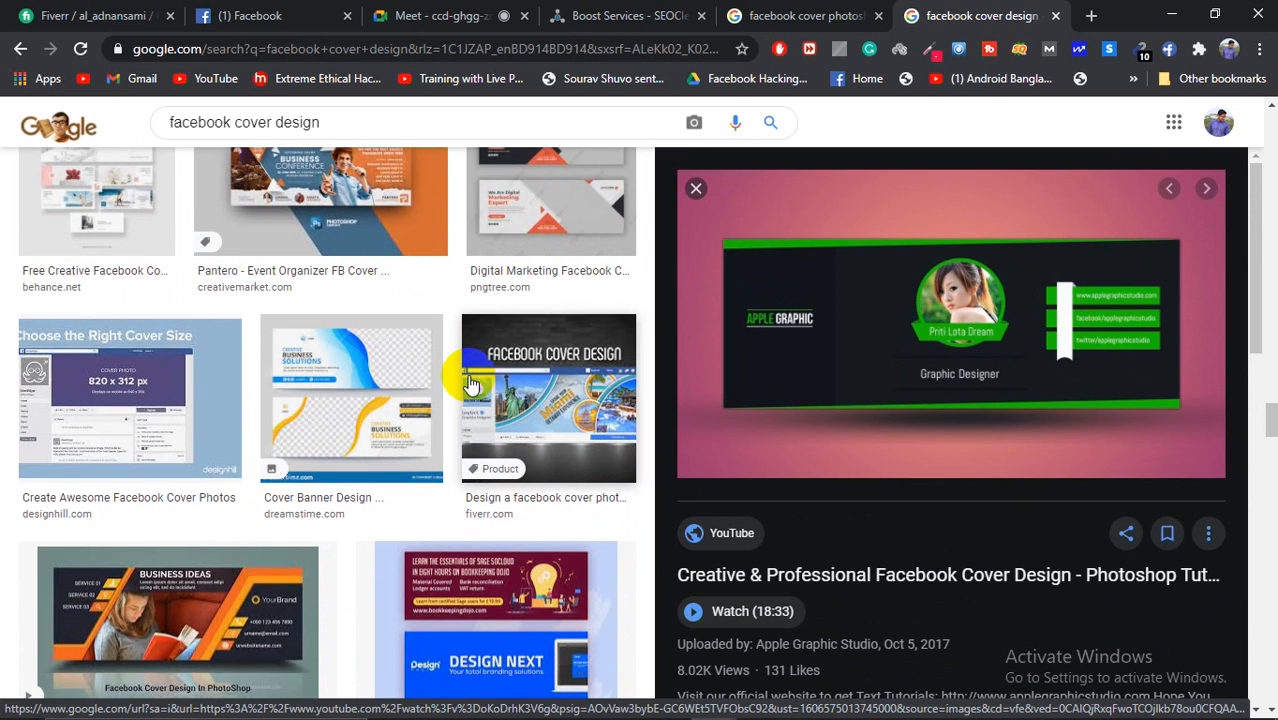
scroll(472, 383, down, 2)
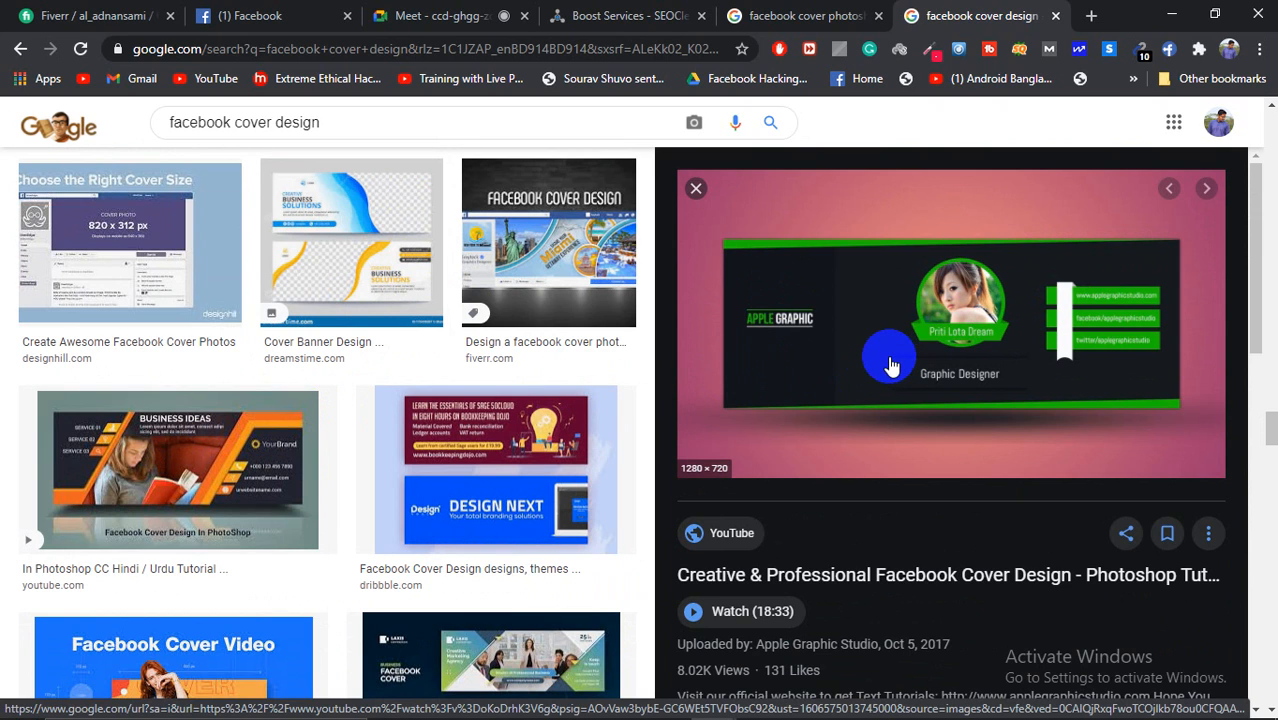
click(328, 118)
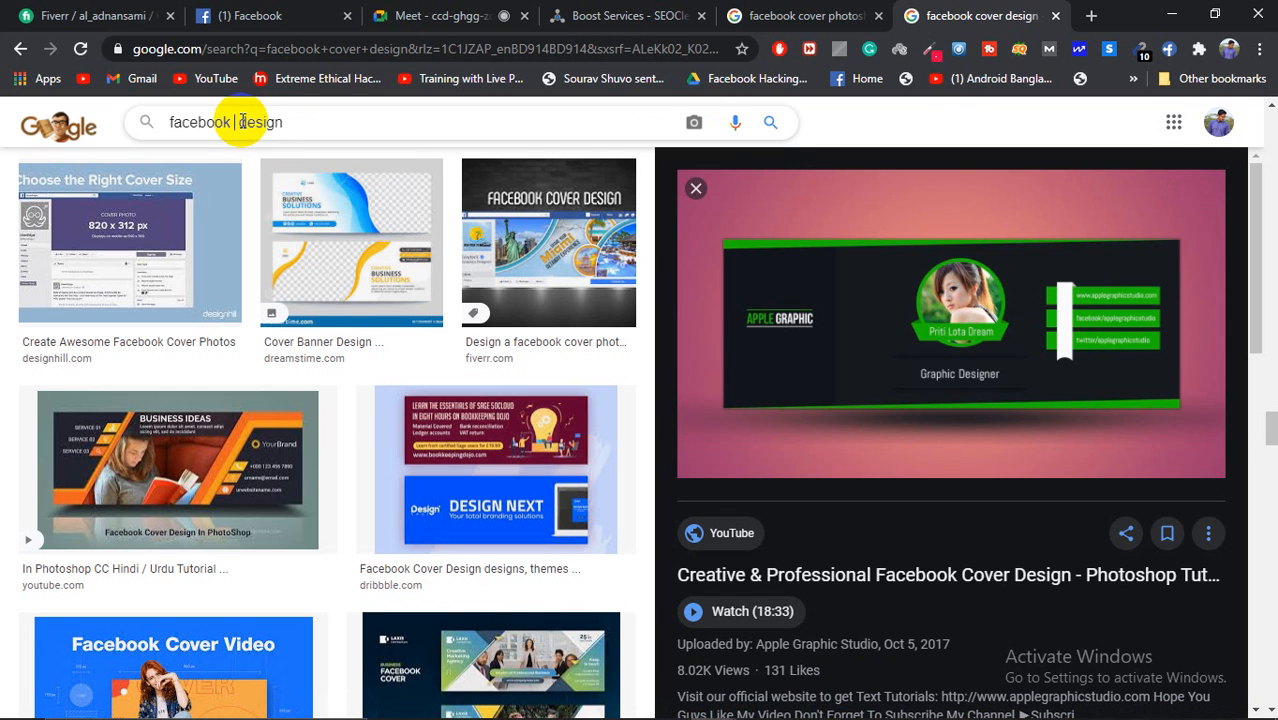
Step: Search images for 'facebook banner design' and preview the flower-crowned woman banner
text(banner)
key(Return)
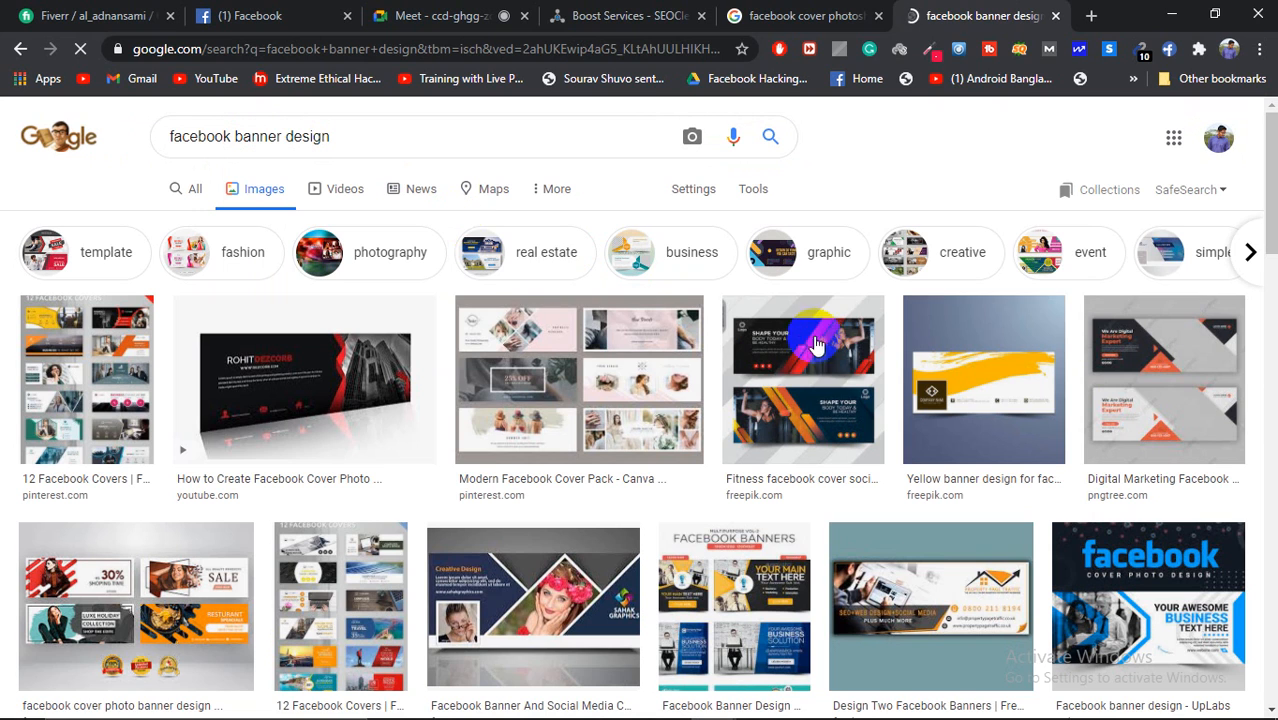
scroll(755, 385, down, 2)
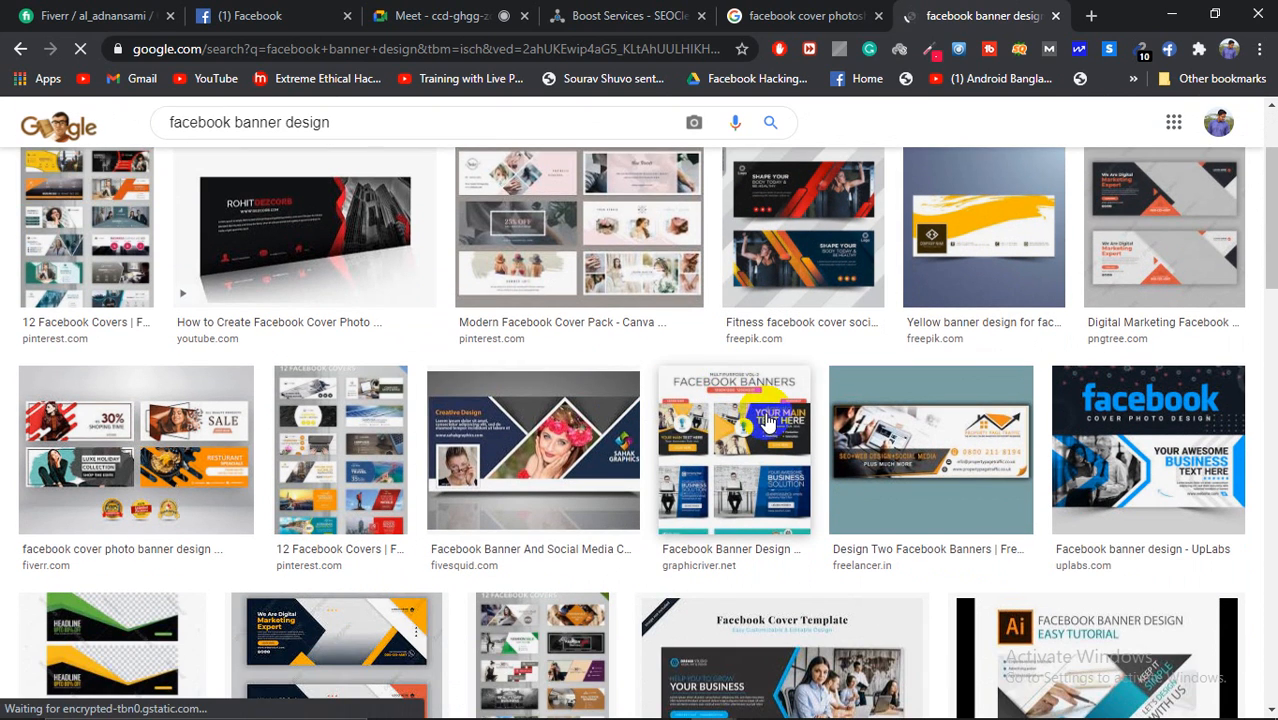
scroll(767, 423, down, 2)
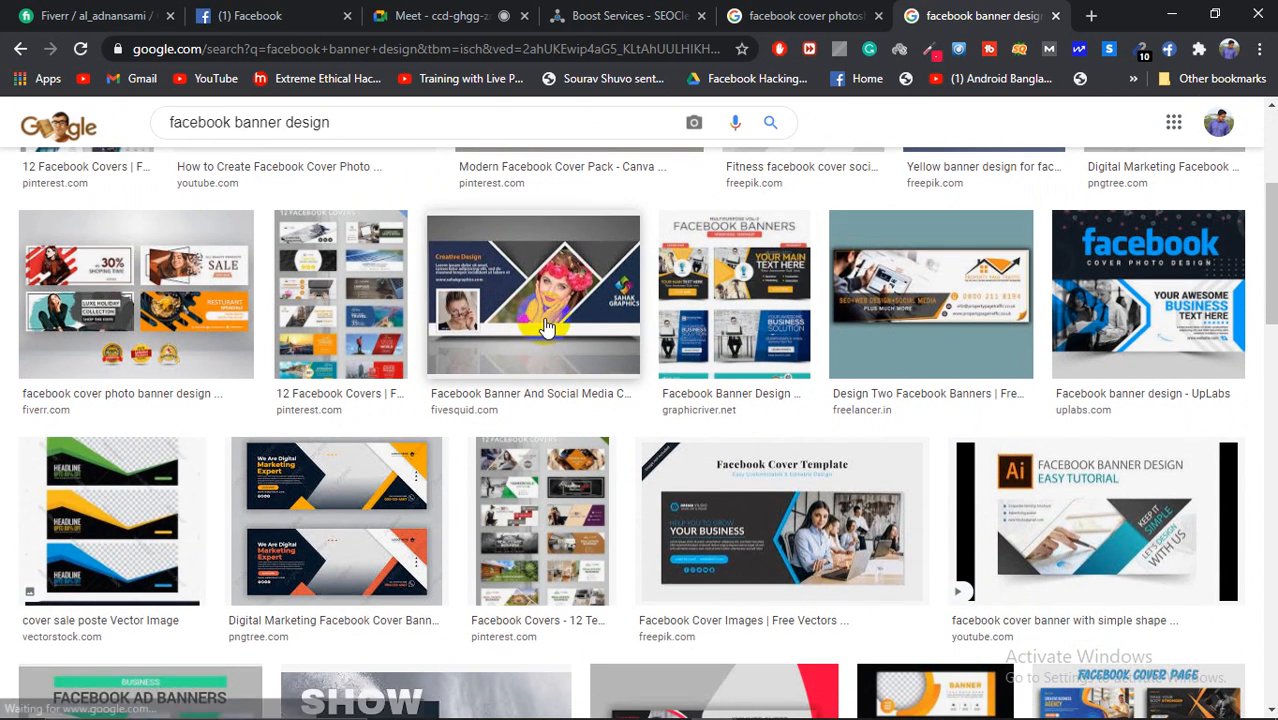
click(615, 352)
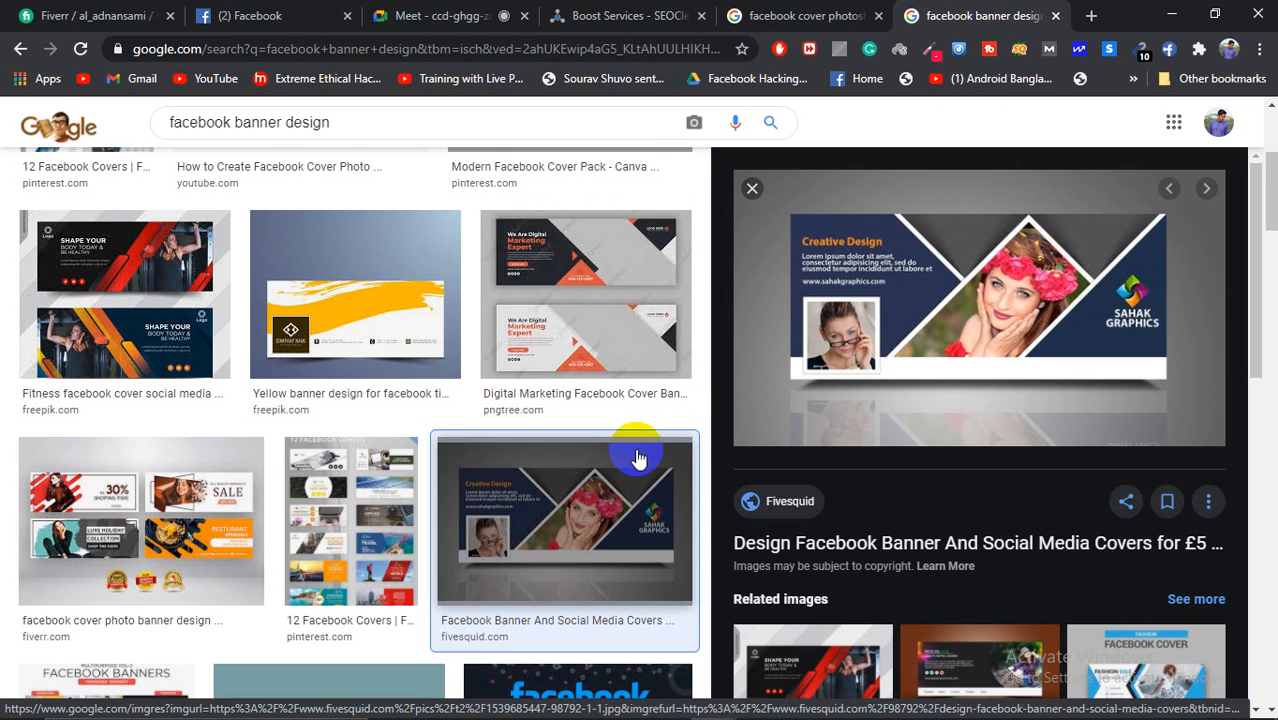
Step: Browse further banner results and preview the yellow HOT DEALS food banner
scroll(639, 457, down, 2)
scroll(1030, 374, down, 3)
scroll(755, 418, down, 2)
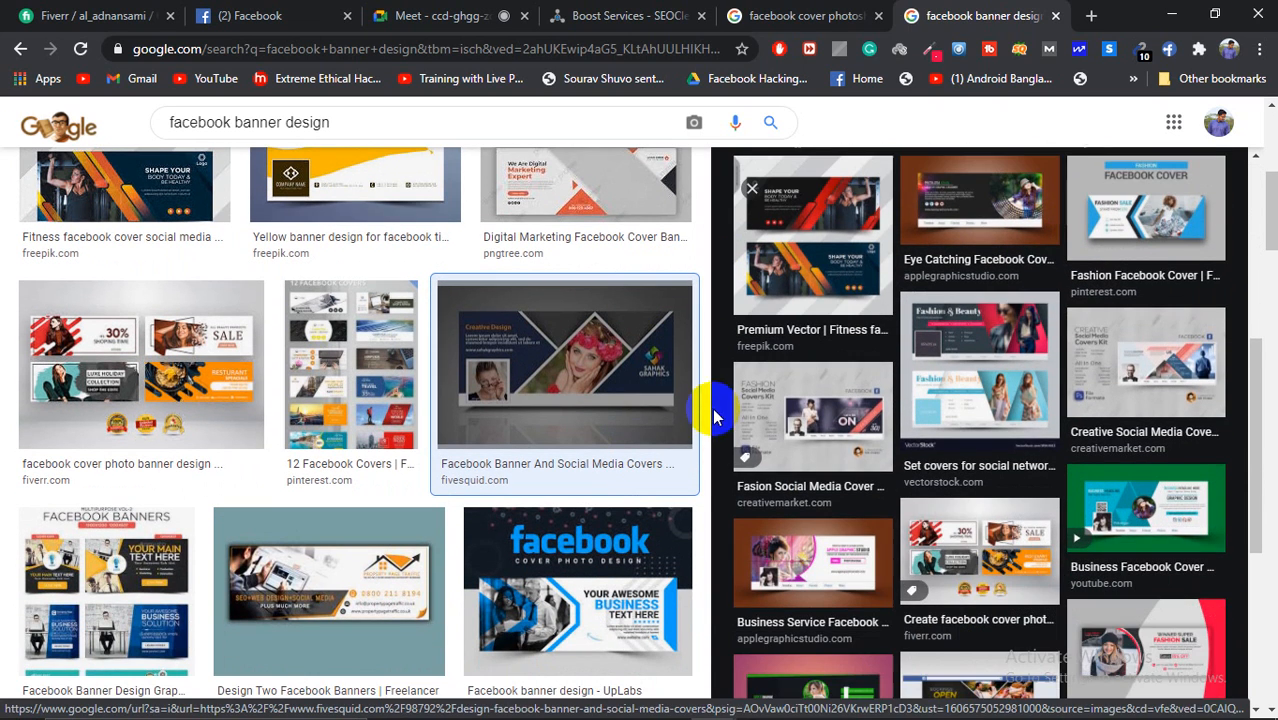
scroll(440, 426, down, 2)
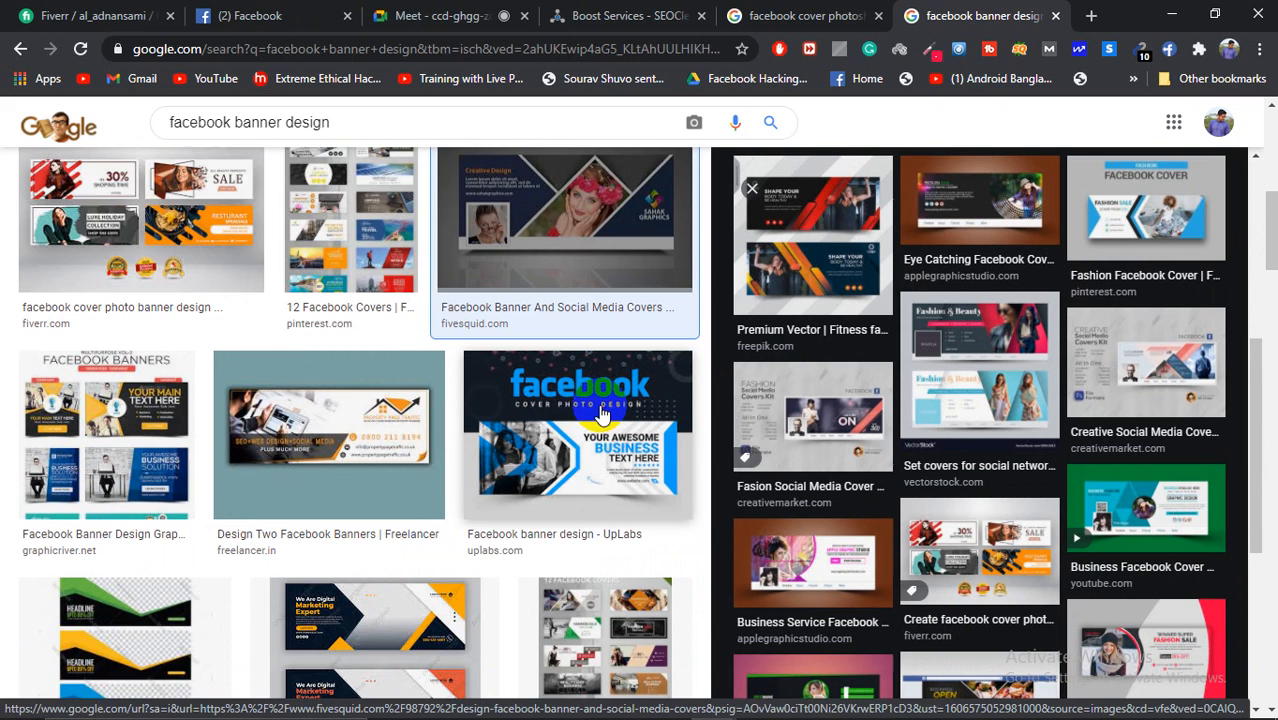
scroll(580, 410, down, 2)
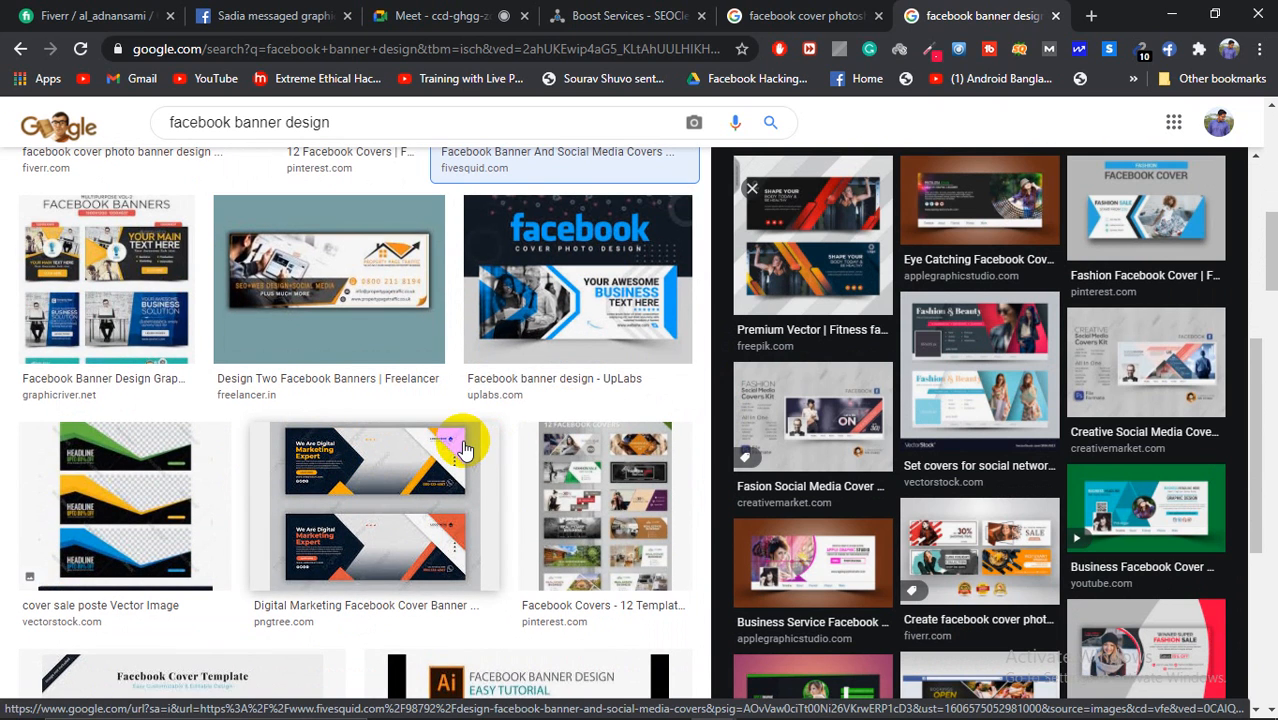
scroll(460, 447, down, 3)
scroll(513, 444, down, 6)
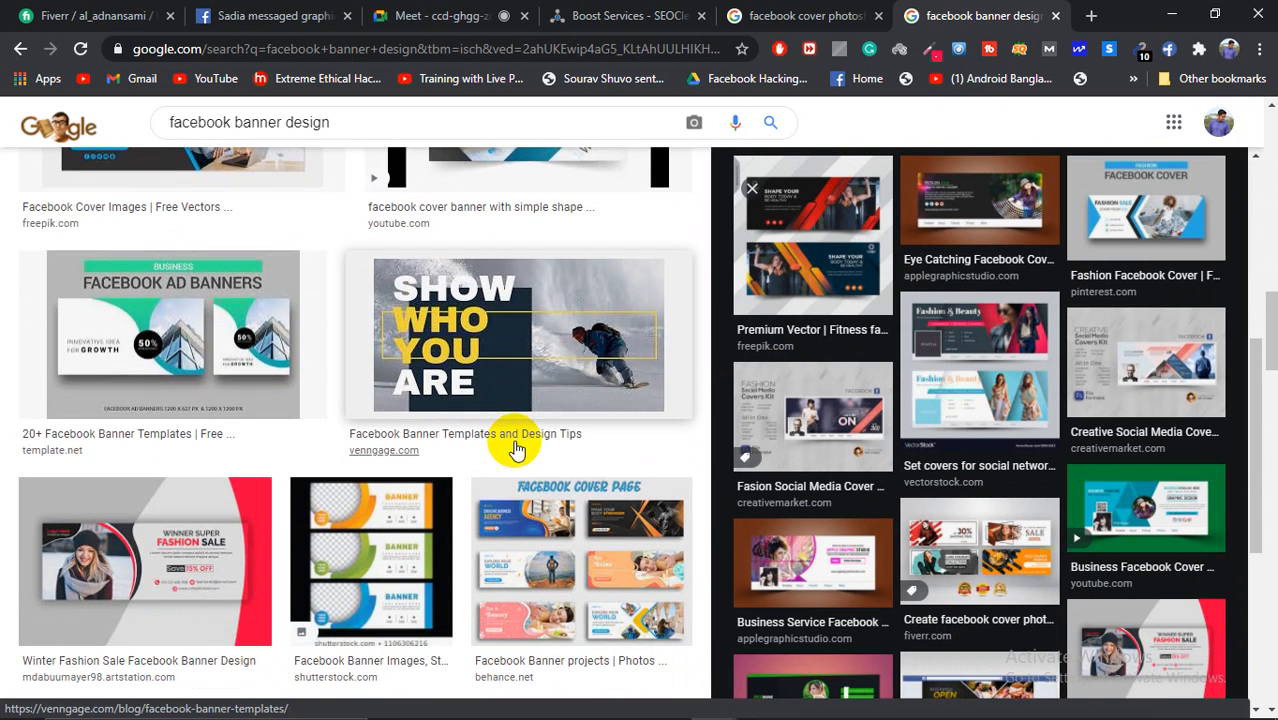
scroll(515, 450, down, 3)
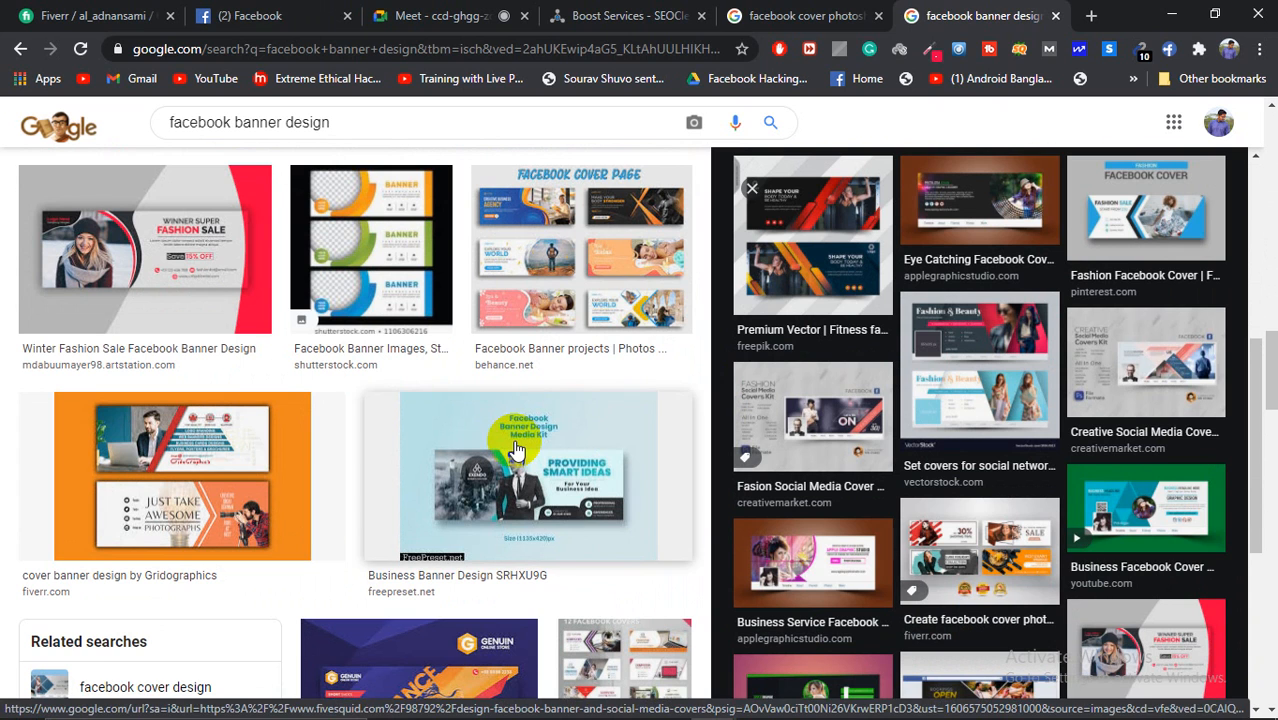
scroll(515, 451, down, 3)
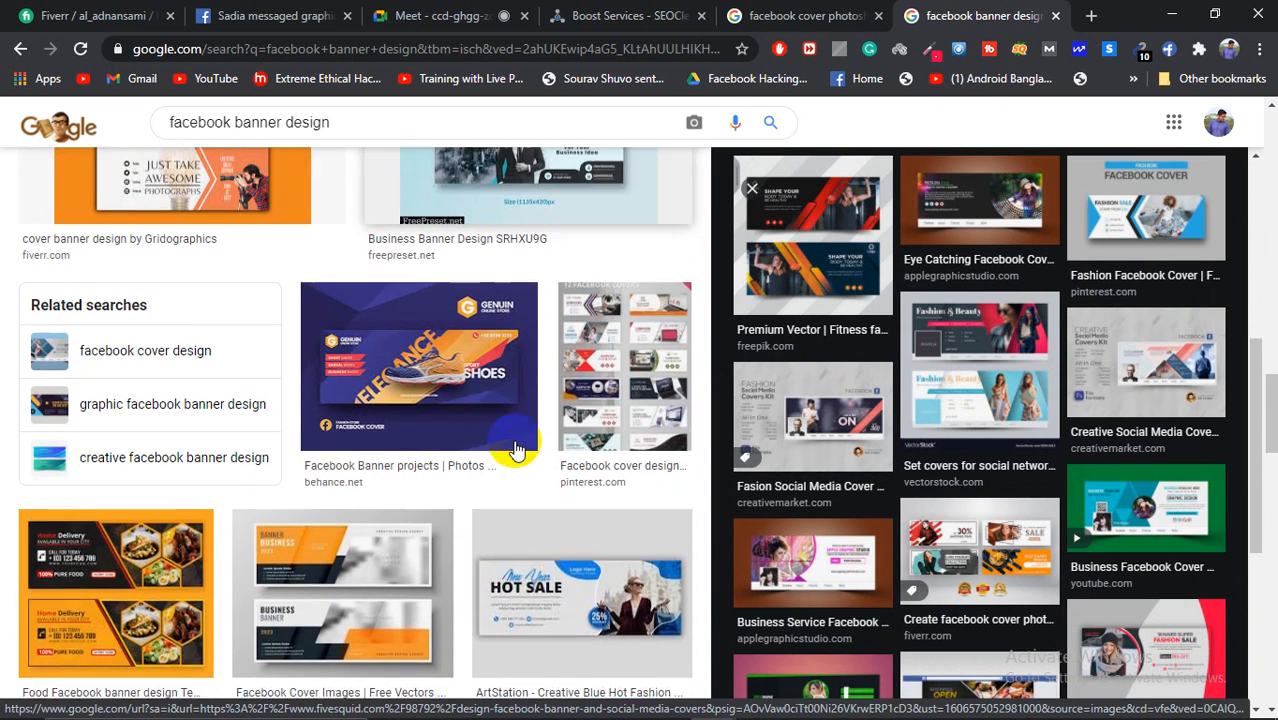
scroll(509, 440, up, 2)
scroll(528, 394, down, 5)
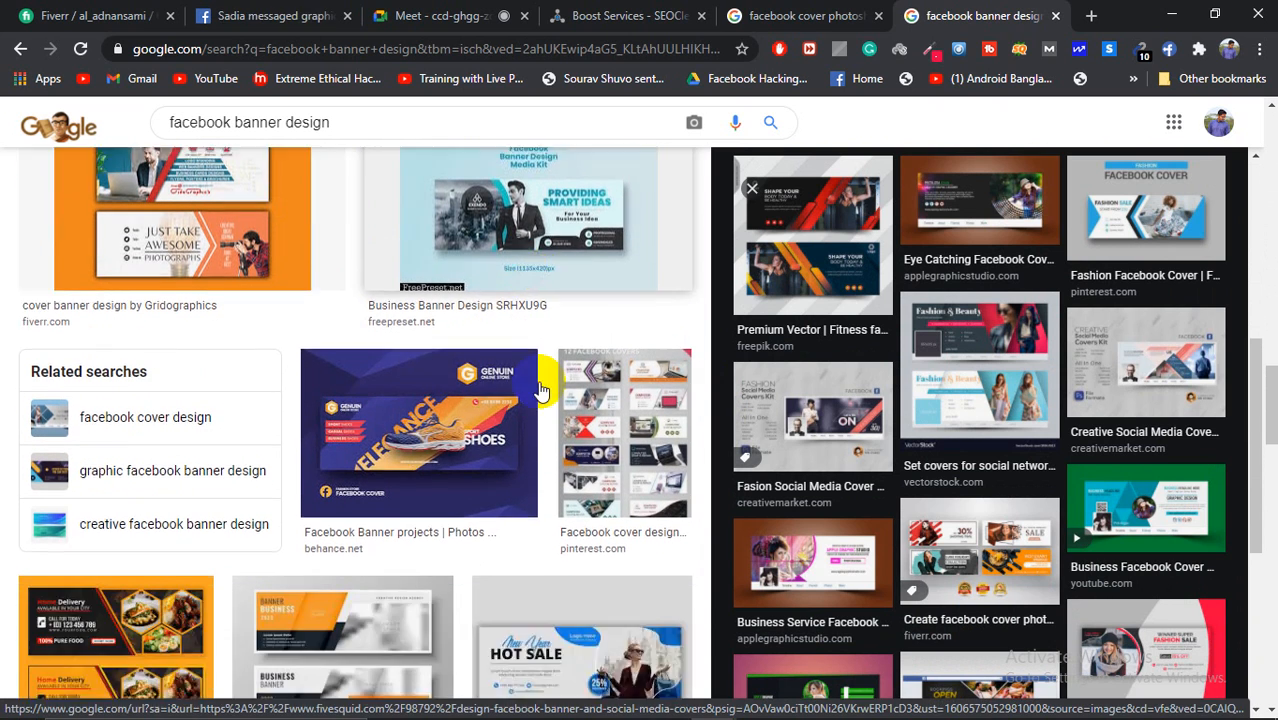
scroll(540, 388, down, 2)
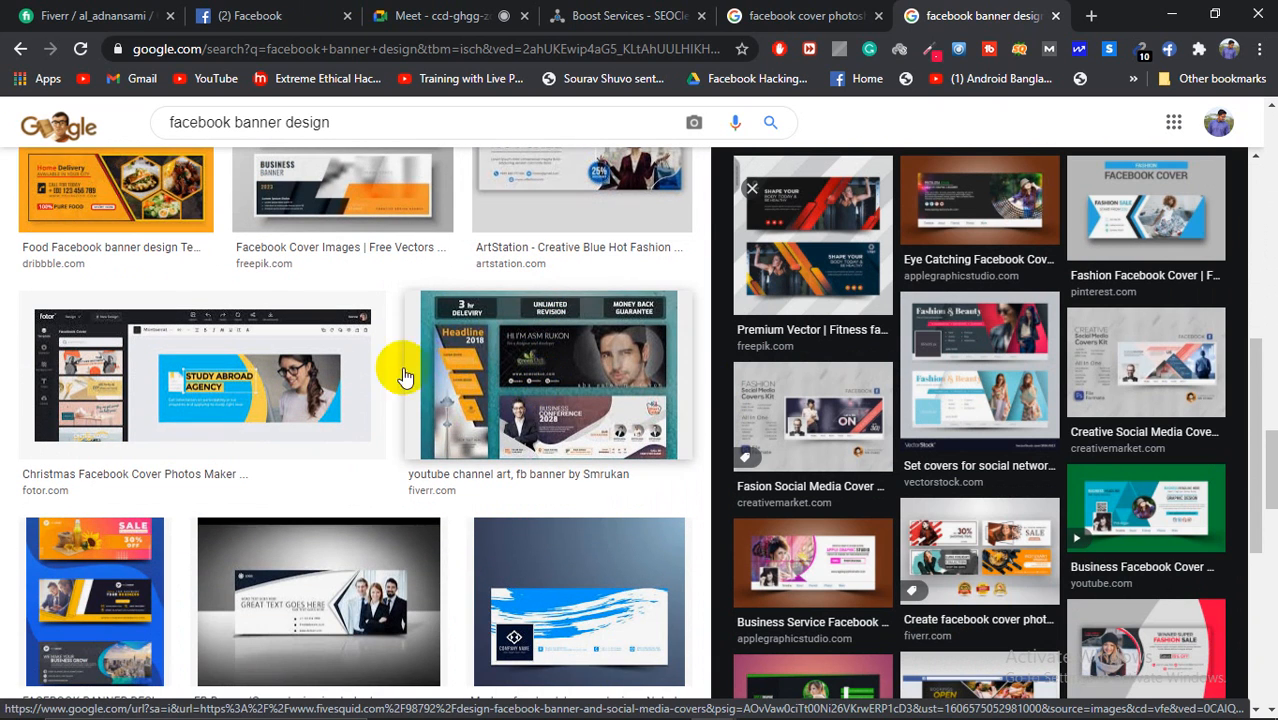
scroll(420, 365, down, 3)
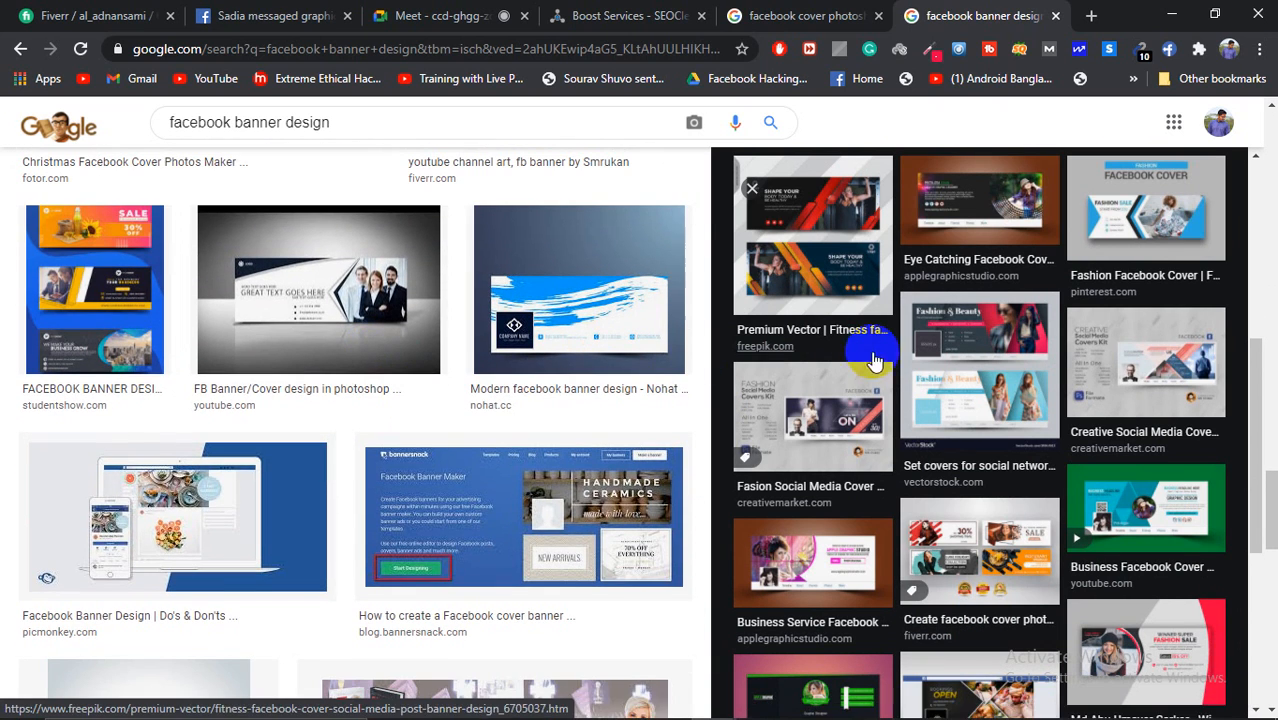
scroll(877, 403, down, 1)
scroll(1131, 408, down, 3)
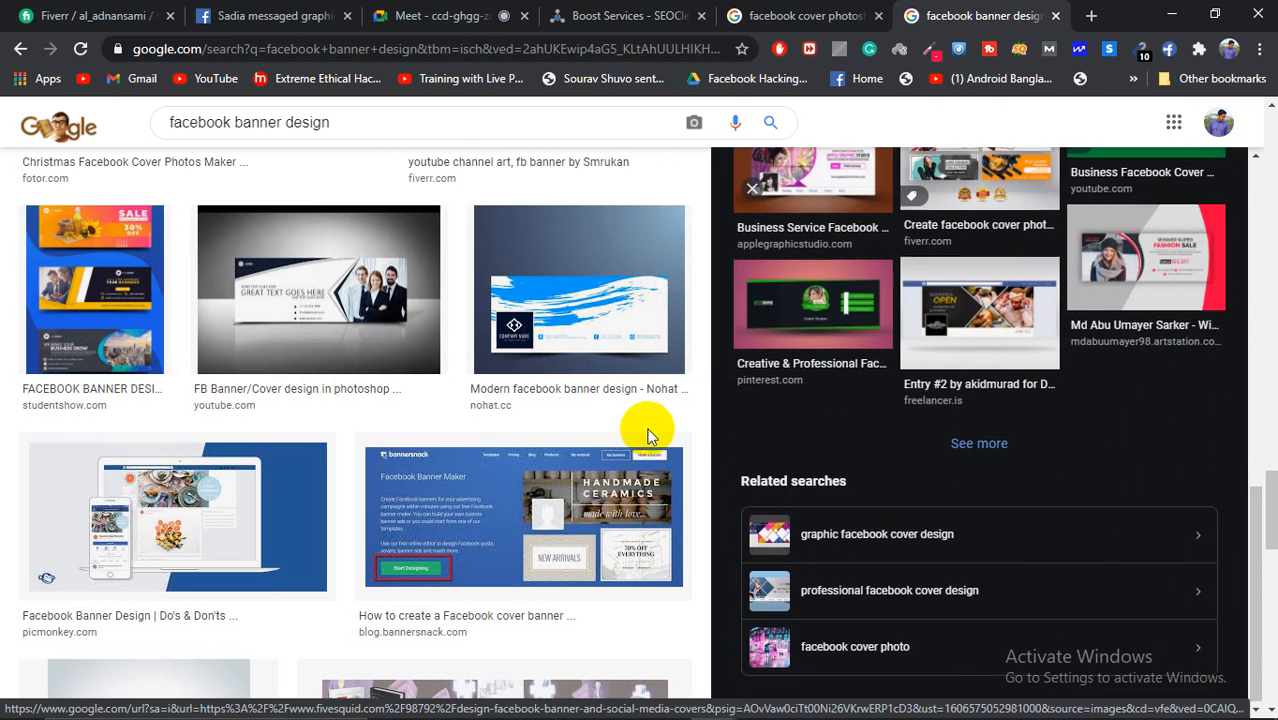
scroll(535, 398, down, 8)
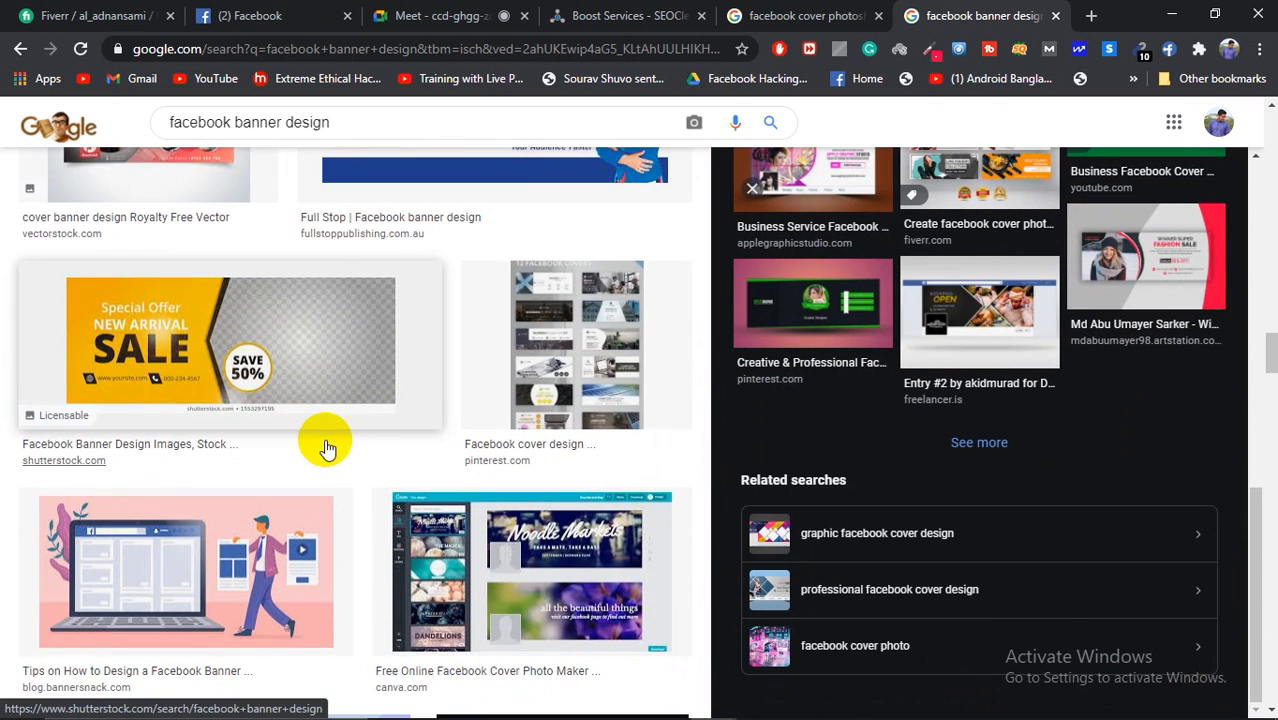
scroll(600, 430, down, 3)
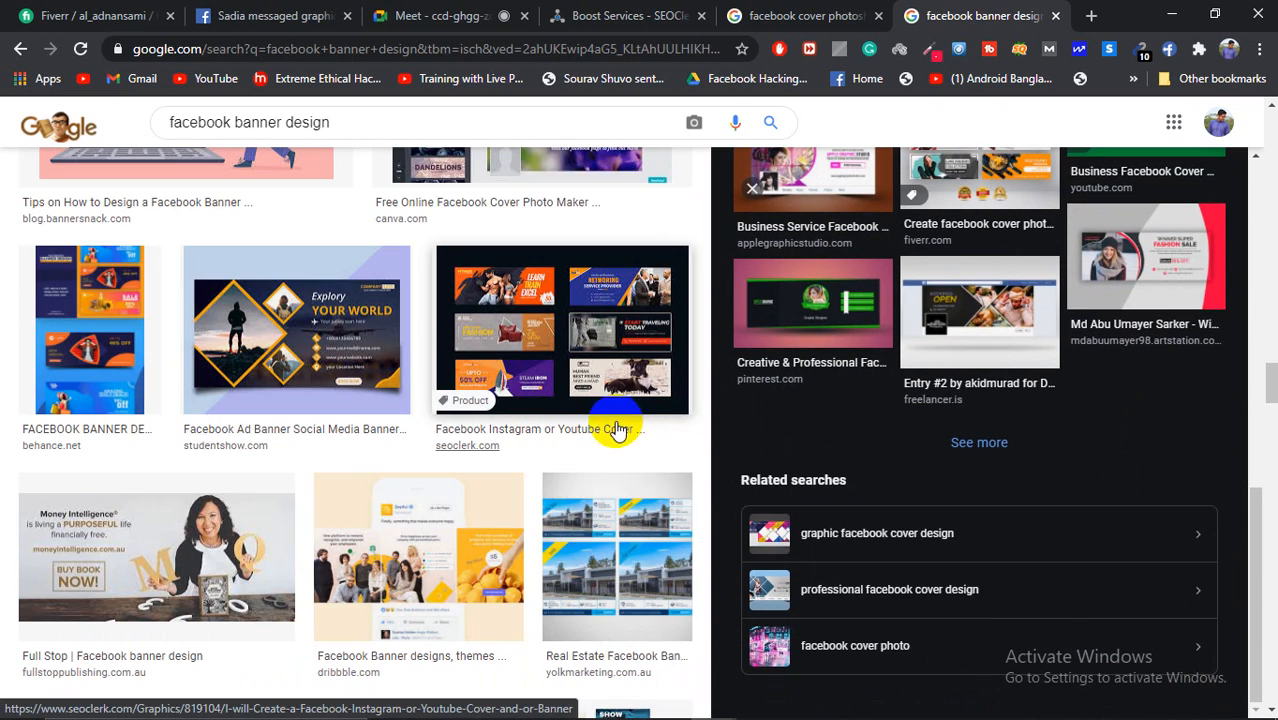
scroll(617, 430, down, 5)
scroll(615, 430, down, 4)
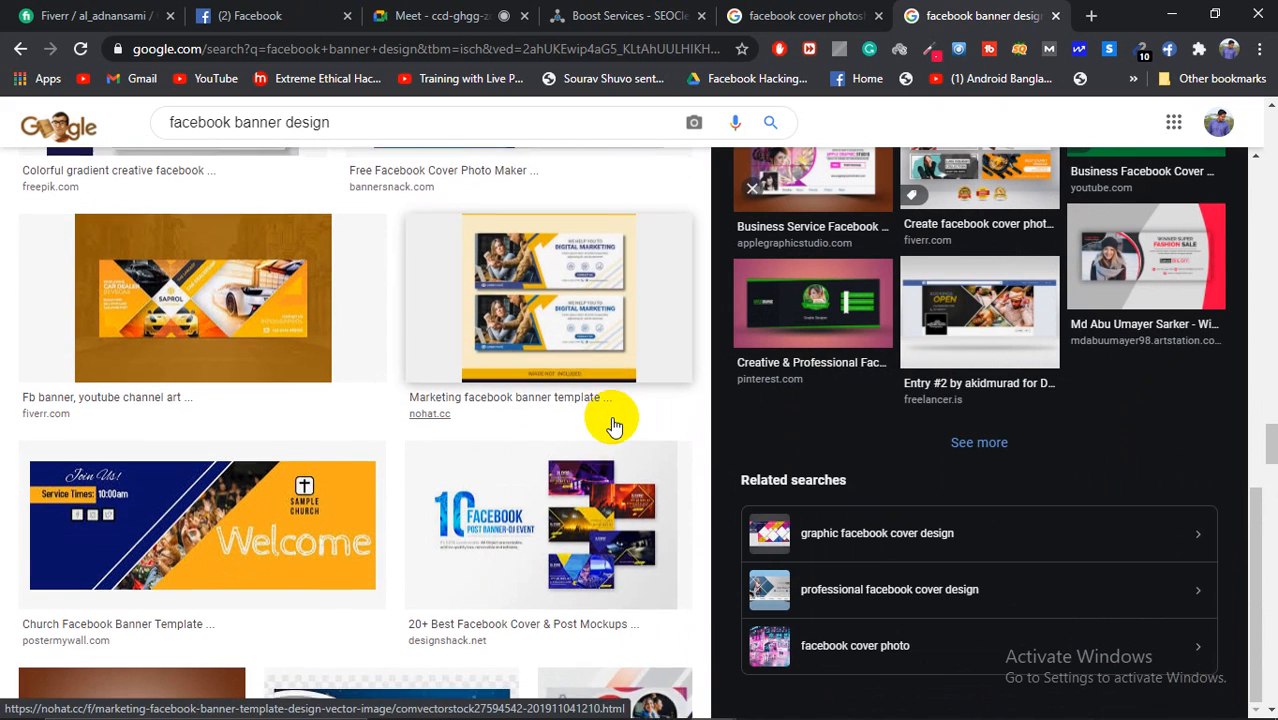
scroll(614, 427, down, 3)
scroll(612, 422, down, 4)
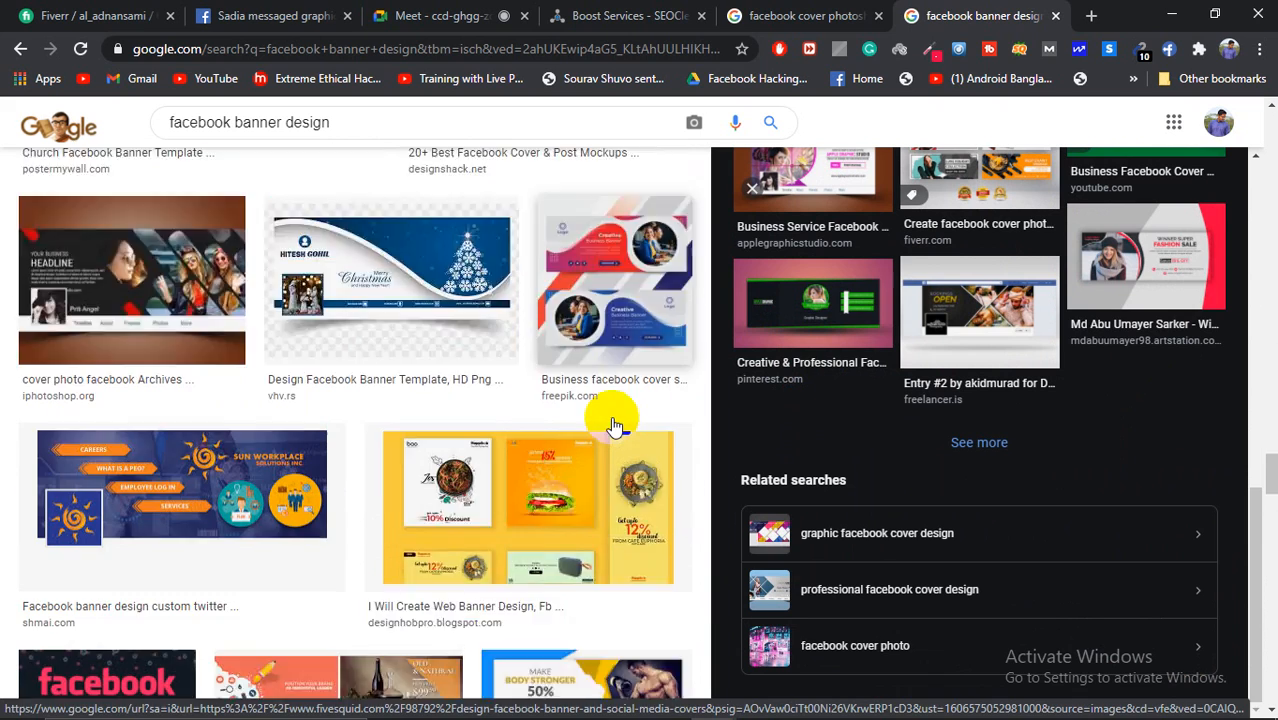
scroll(405, 452, down, 3)
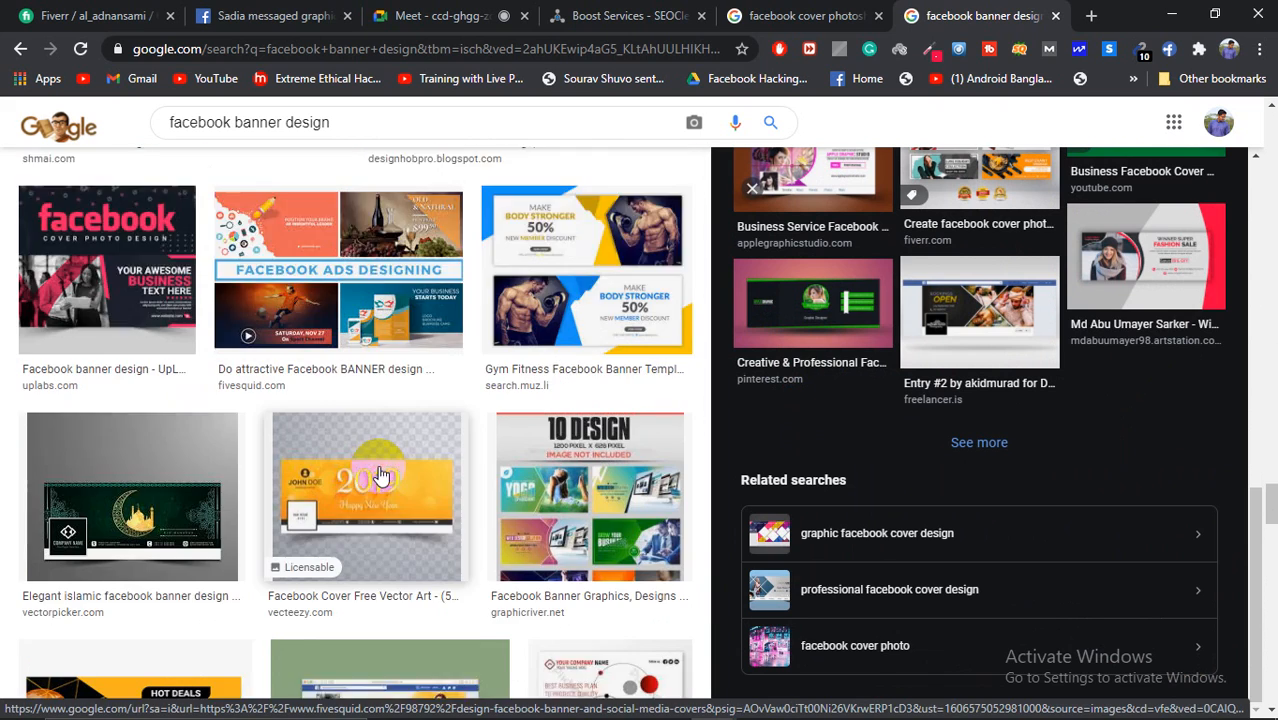
scroll(209, 387, down, 2)
click(134, 410)
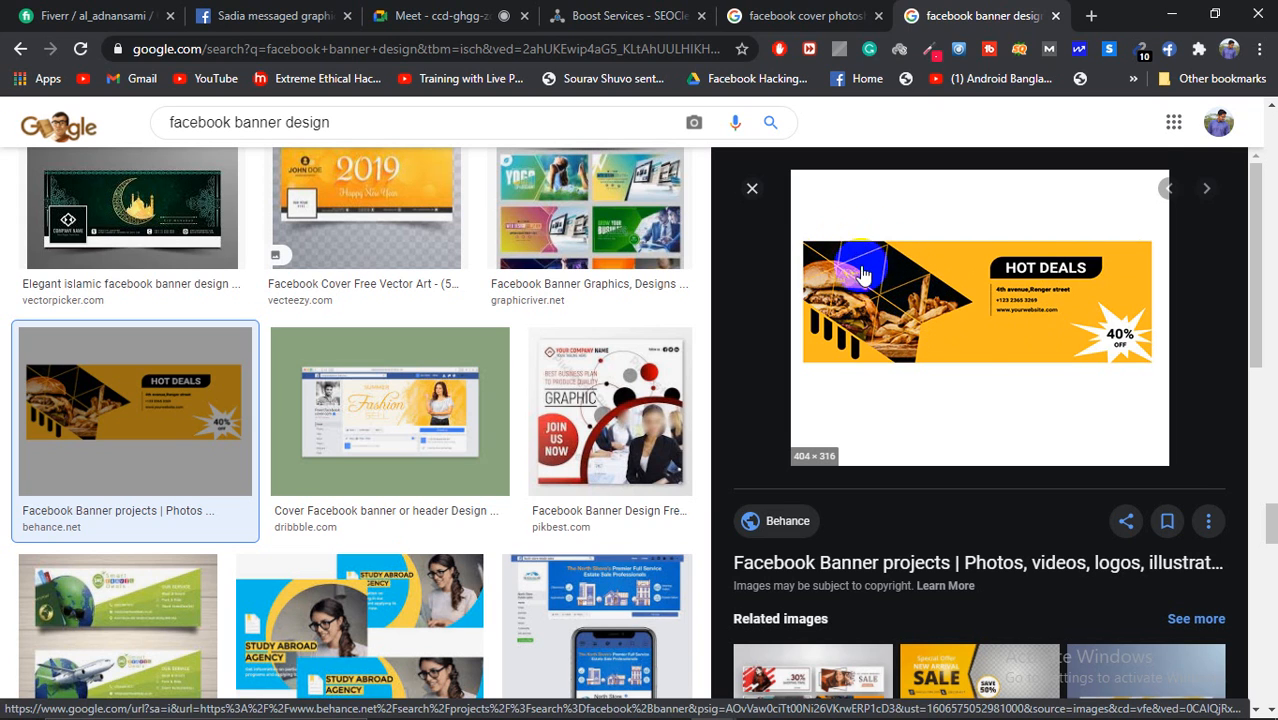
Step: Preview the blue-and-yellow Study Abroad Agency cover from the related images
scroll(975, 385, down, 3)
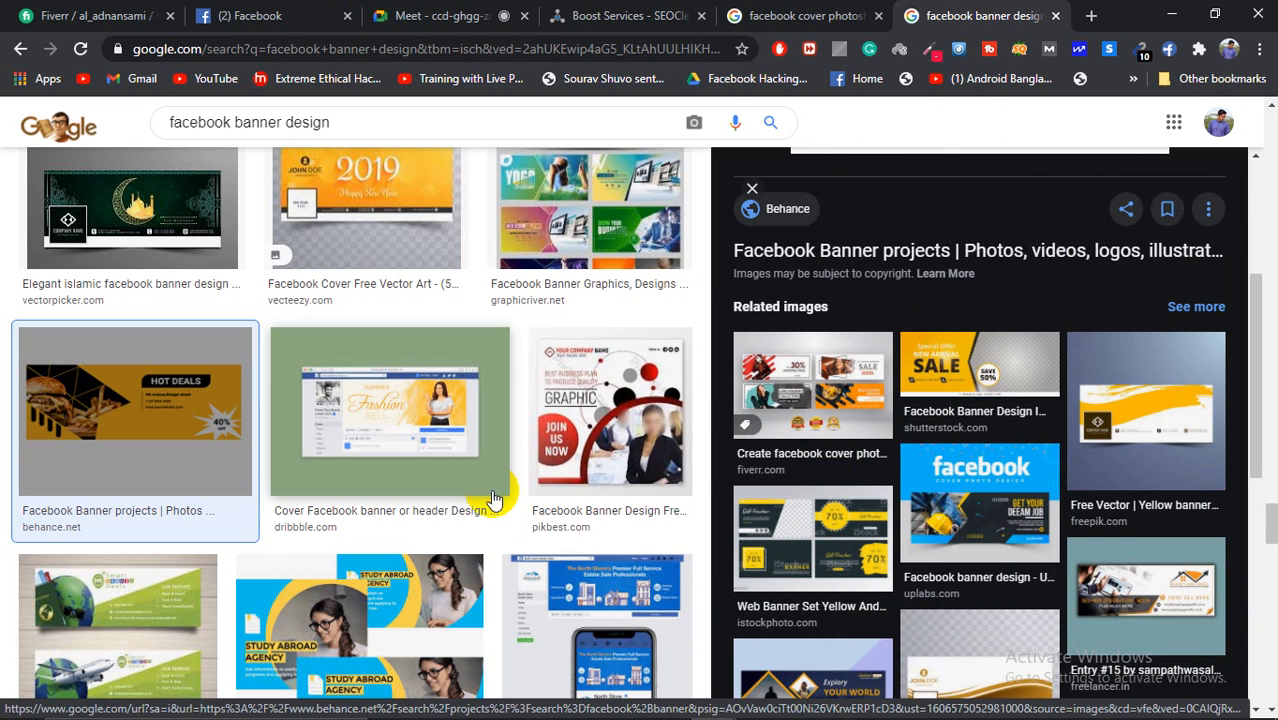
scroll(540, 490, down, 5)
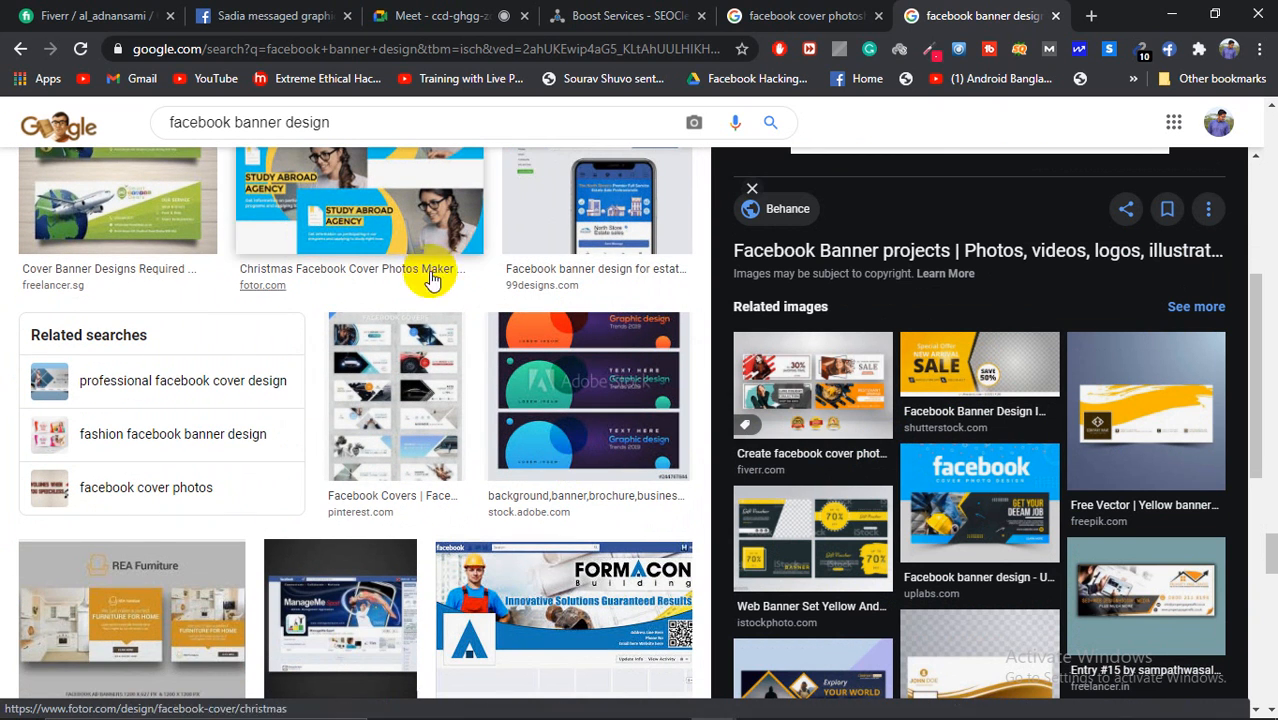
click(420, 200)
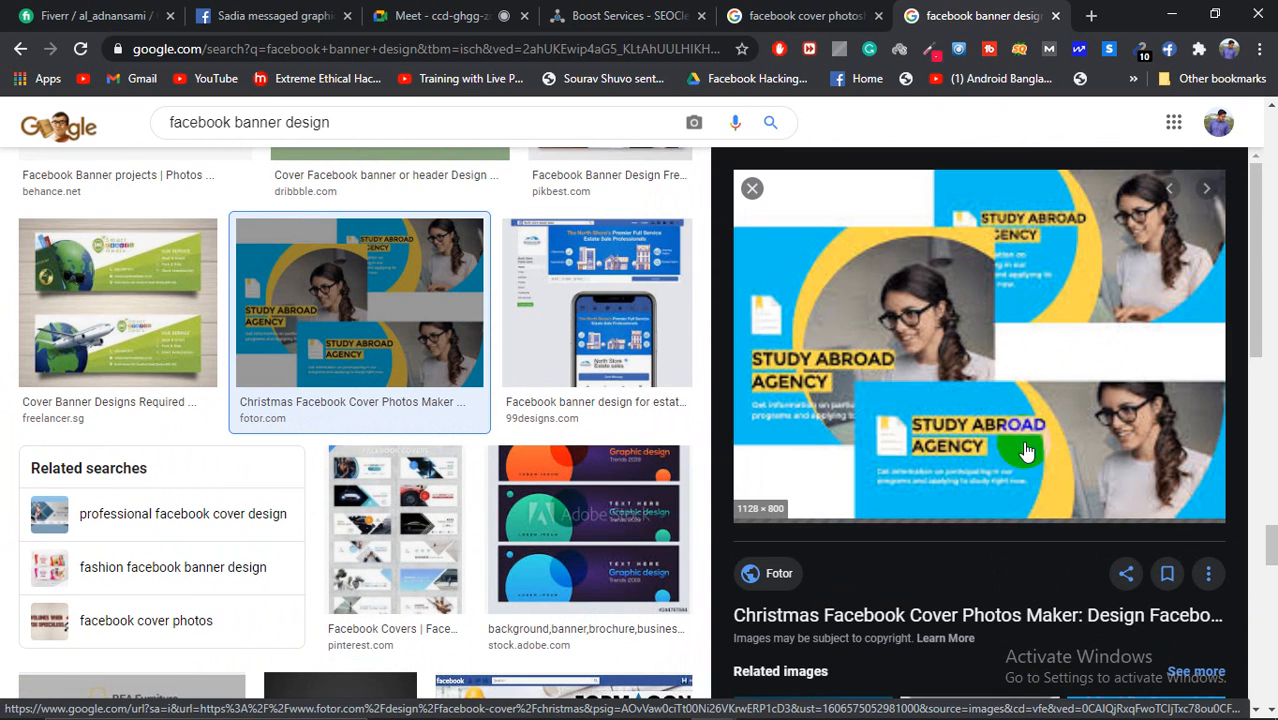
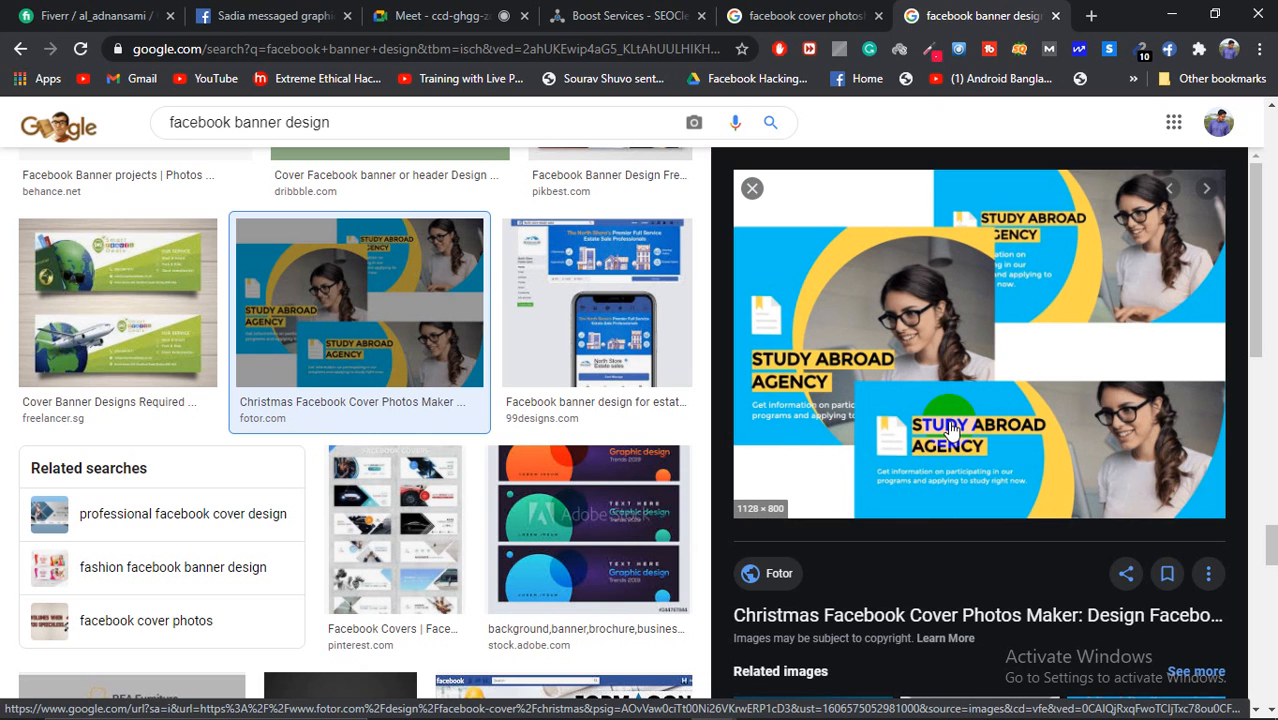
Step: Scroll through the related banner images below the Study Abroad Agency cover preview
scroll(943, 428, down, 7)
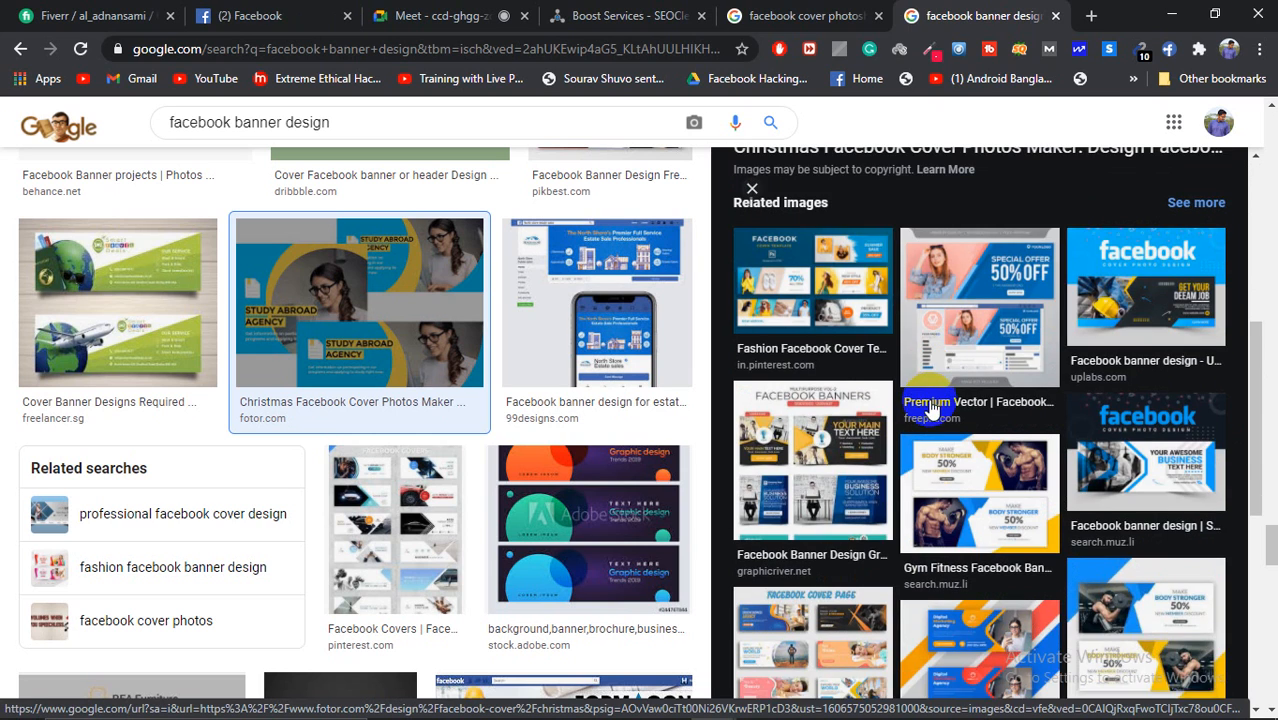
Step: Back in Photoshop, delete the gibberish placeholder text layer from the yellow half
mouse_move(886, 716)
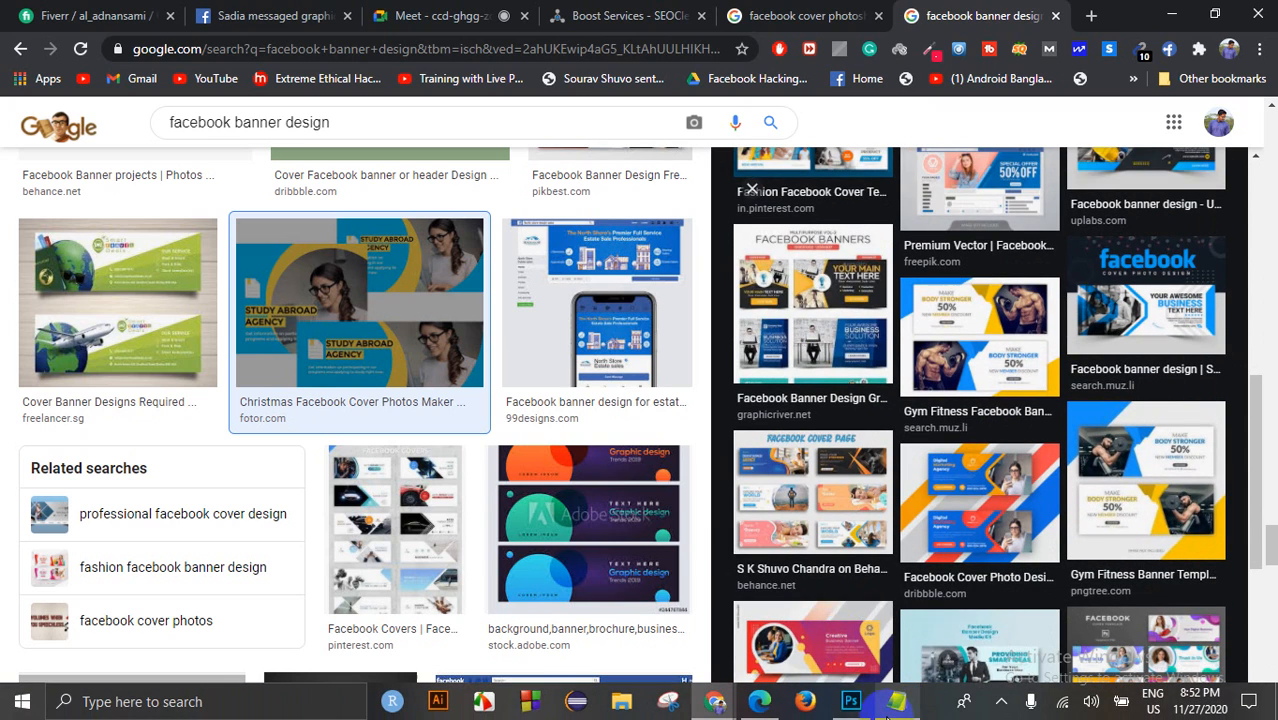
click(851, 701)
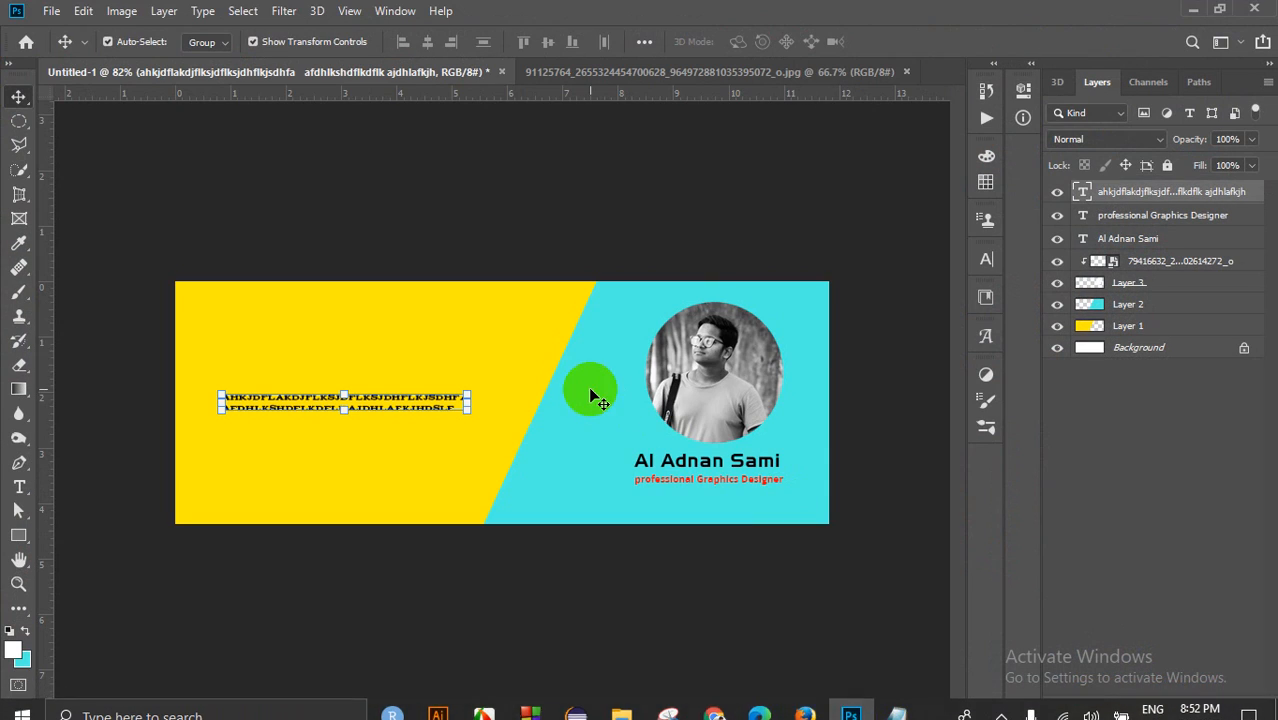
key(Delete)
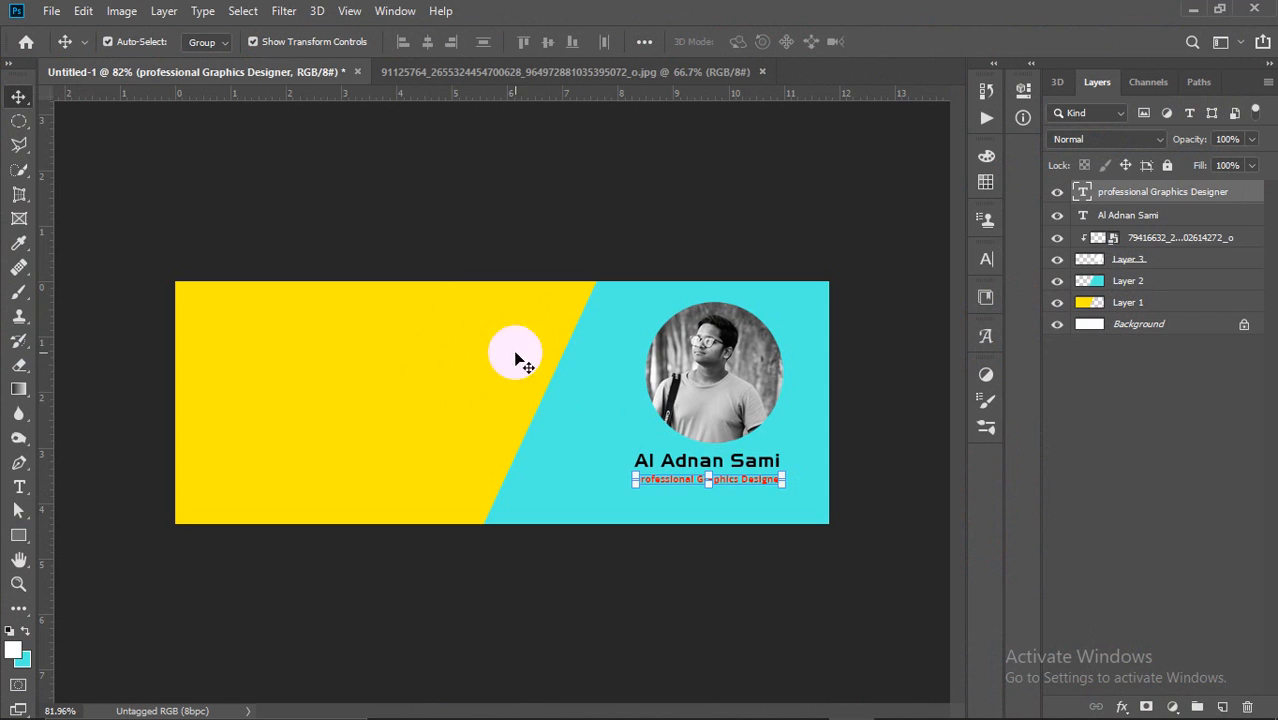
click(904, 340)
Step: Select and then deselect the circular portrait photo layer to check the banner
scroll(340, 349, down, 2)
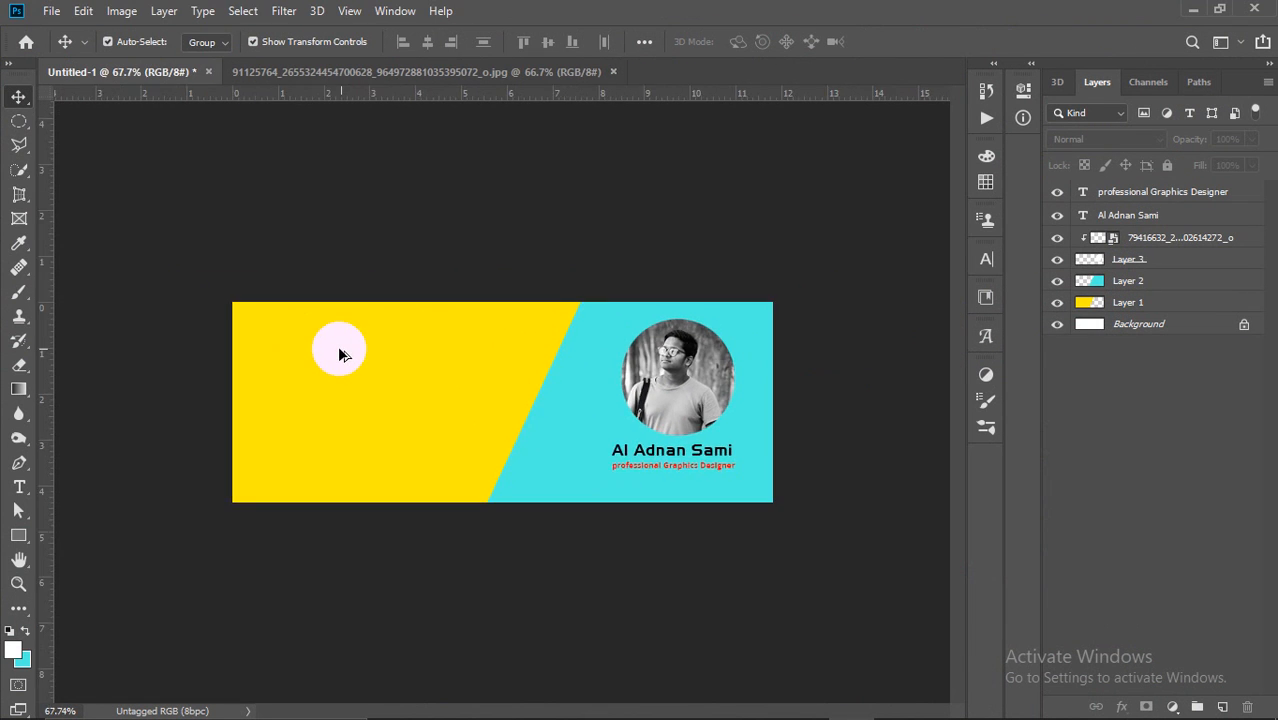
scroll(342, 349, up, 4)
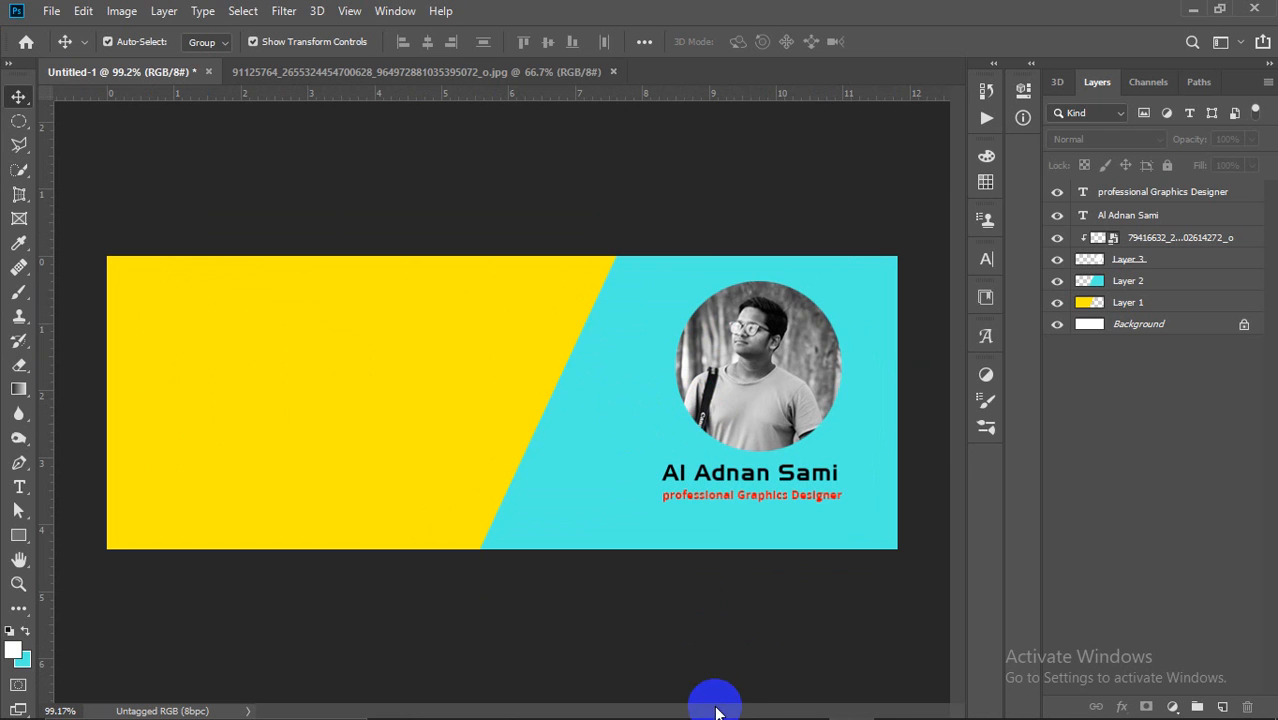
mouse_move(736, 708)
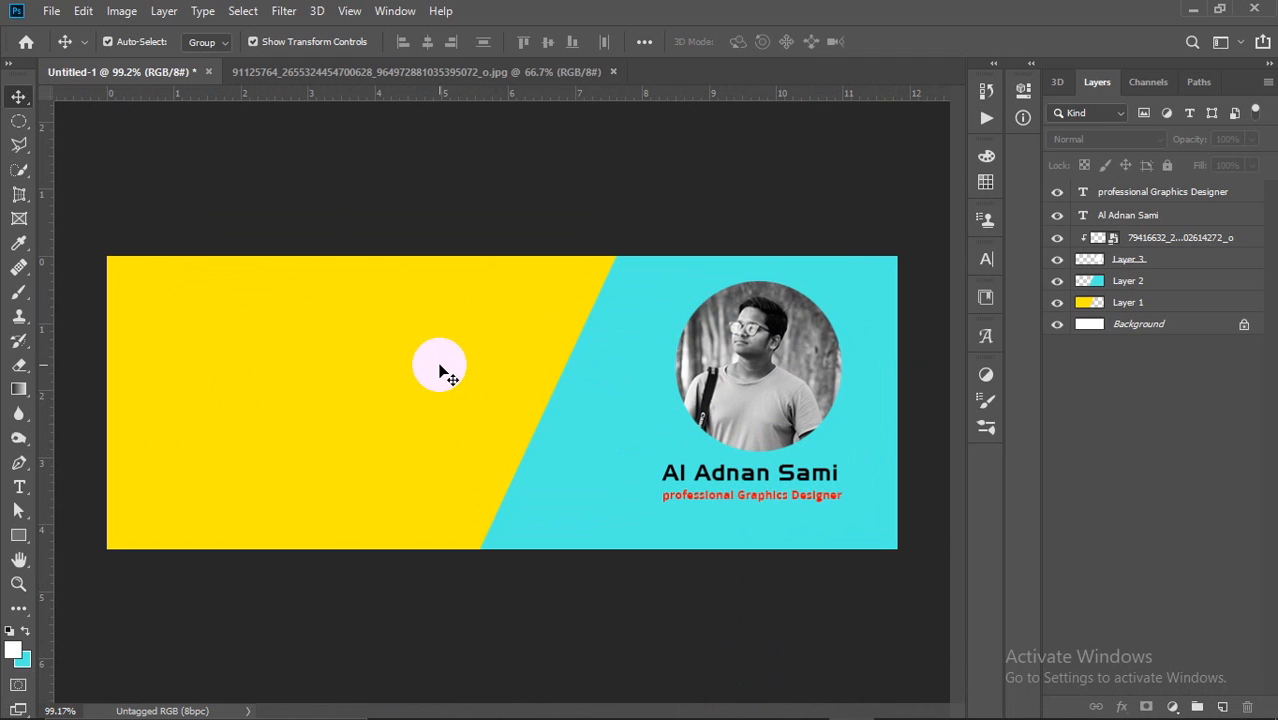
click(733, 340)
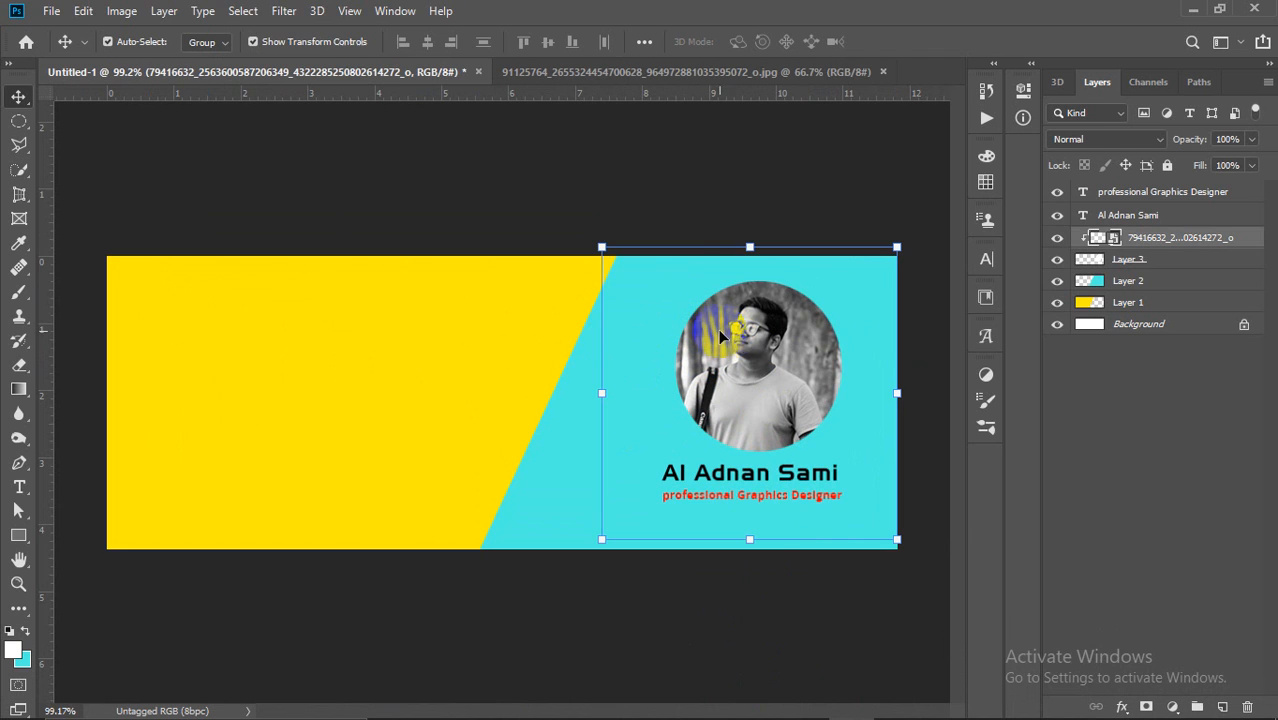
click(780, 610)
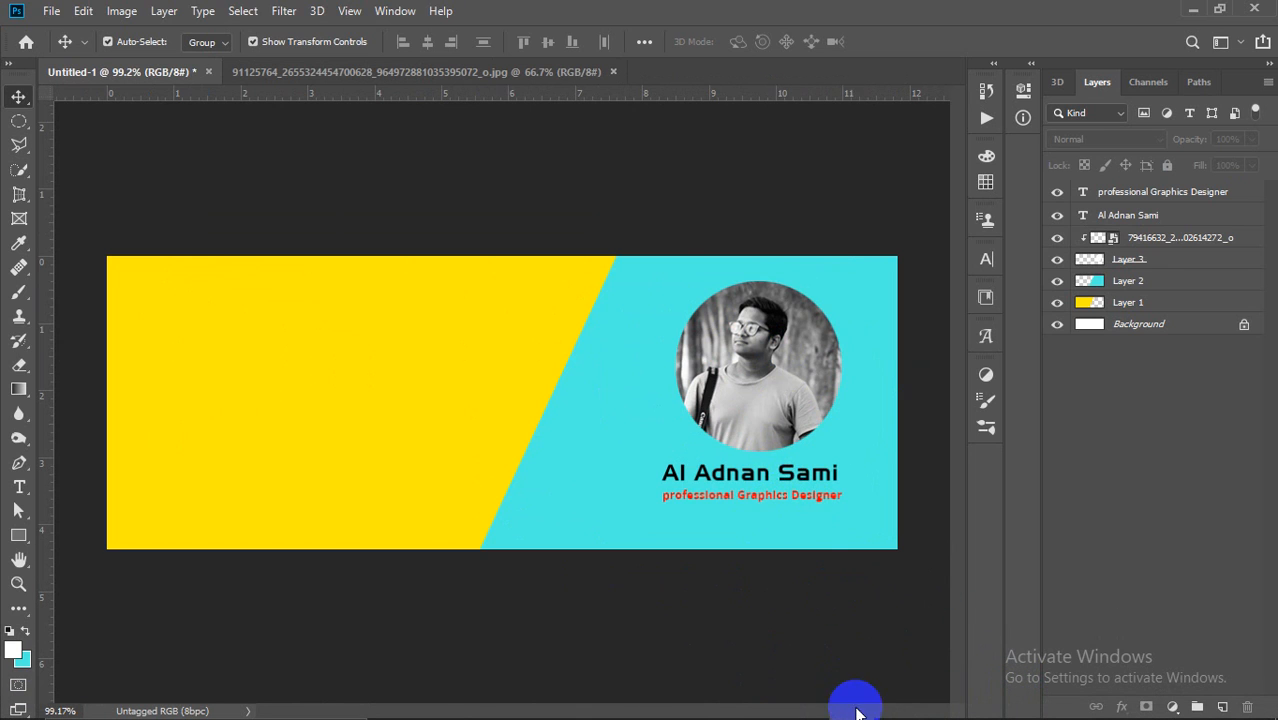
mouse_move(785, 700)
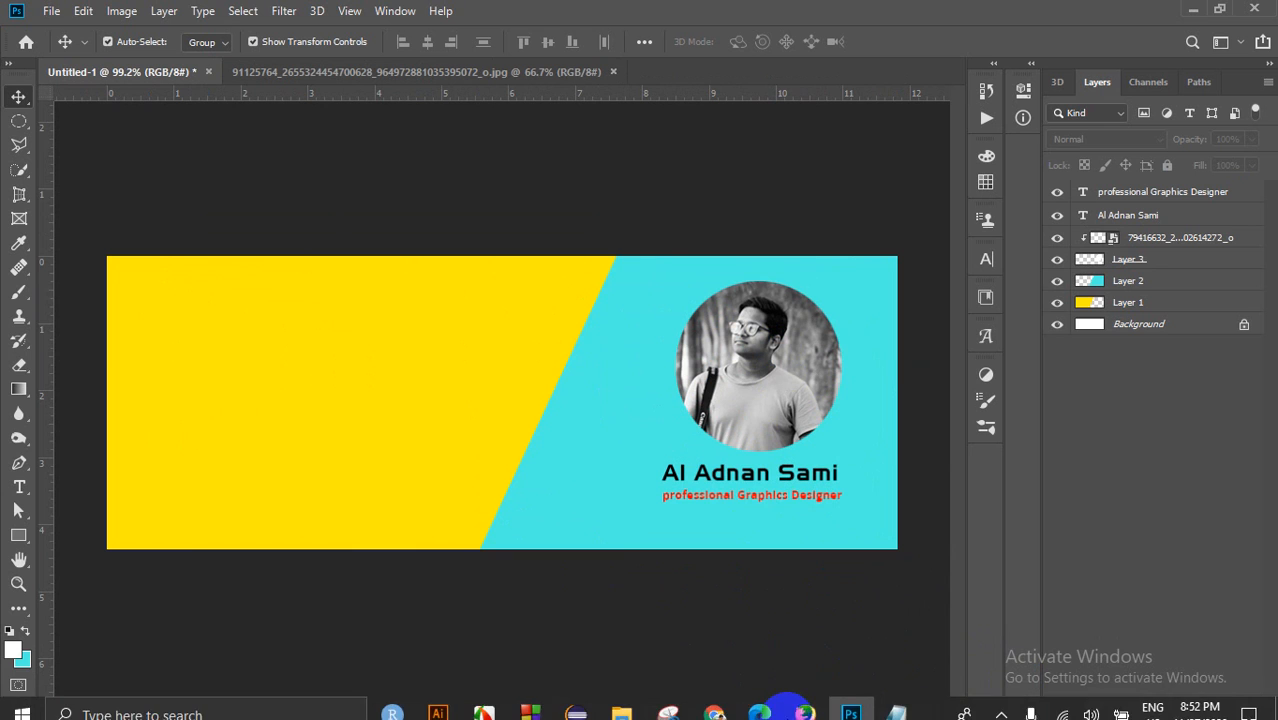
Step: Search Google Images for 'pati design' in a new Chrome tab
click(720, 700)
click(1091, 16)
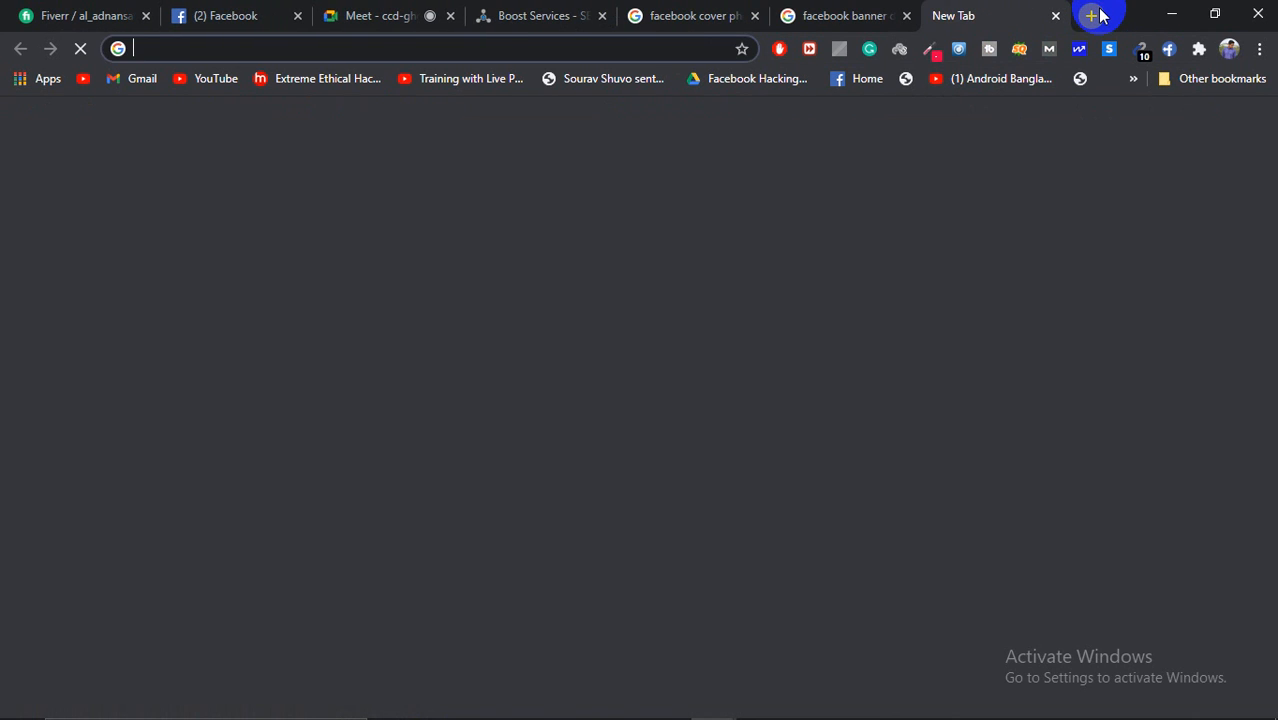
text(pati design)
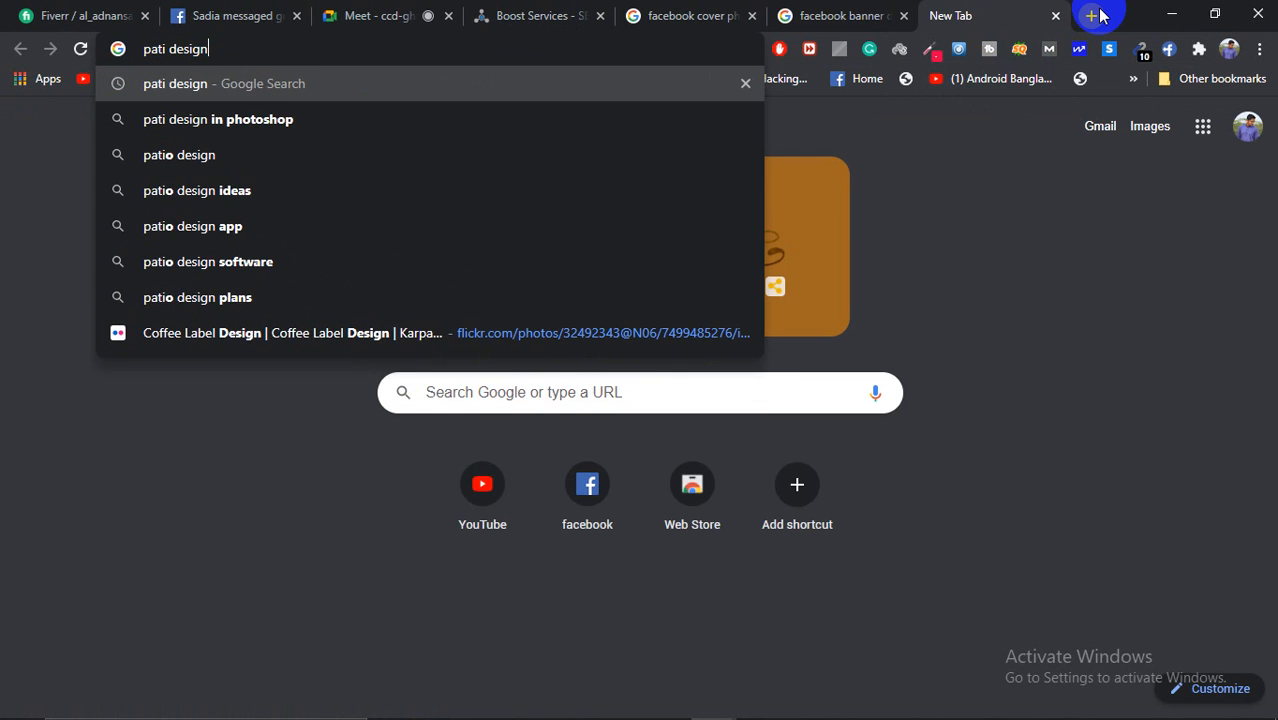
key(Return)
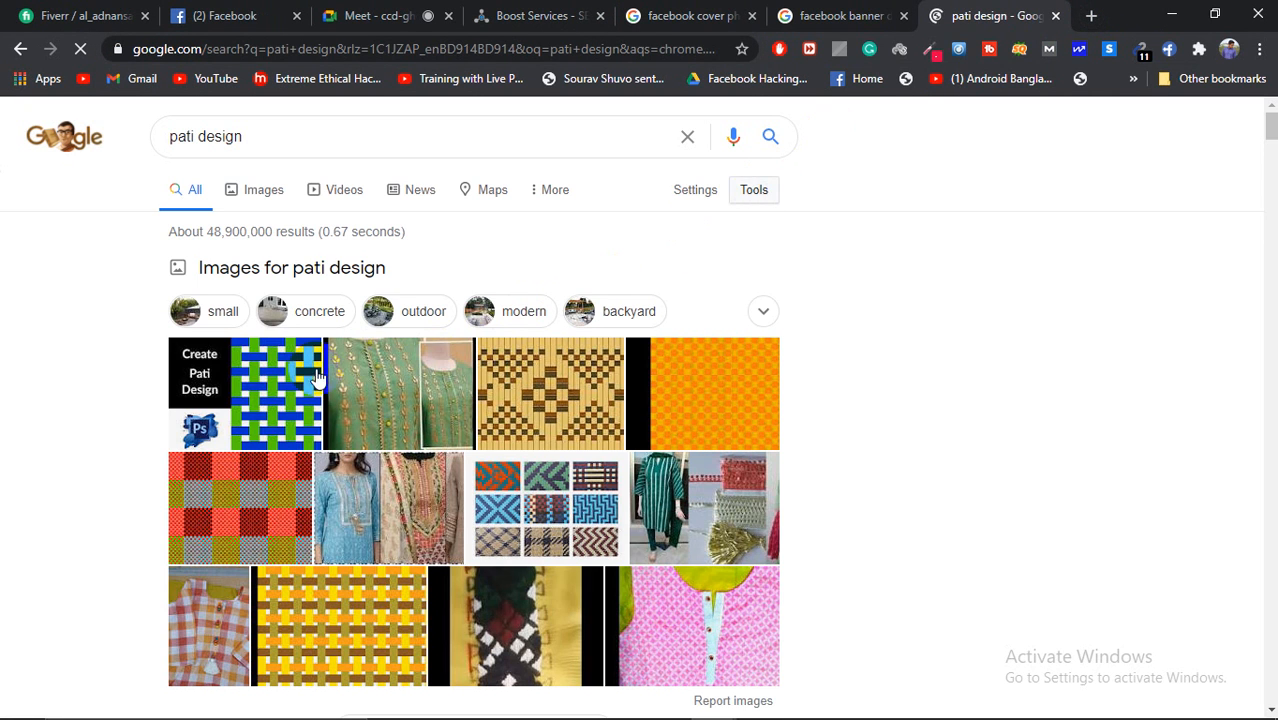
click(693, 363)
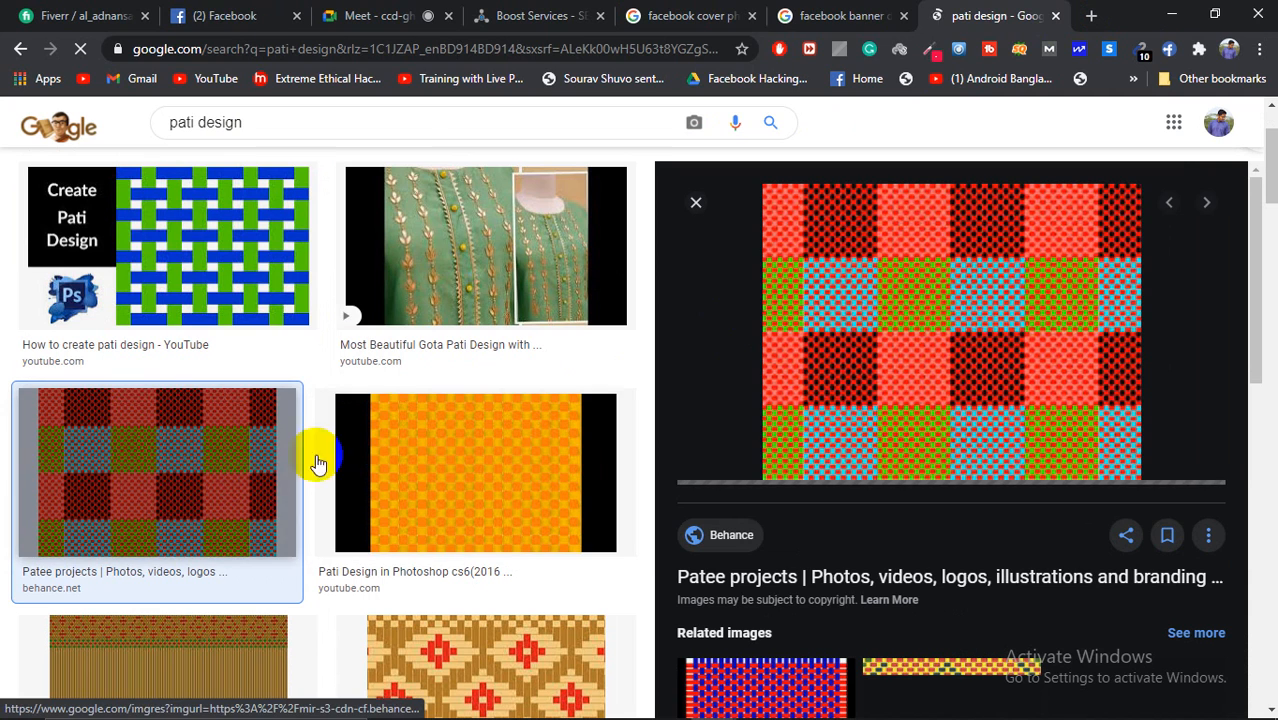
Step: Preview the Create Pati Design image and the blue woven basket pattern
click(336, 257)
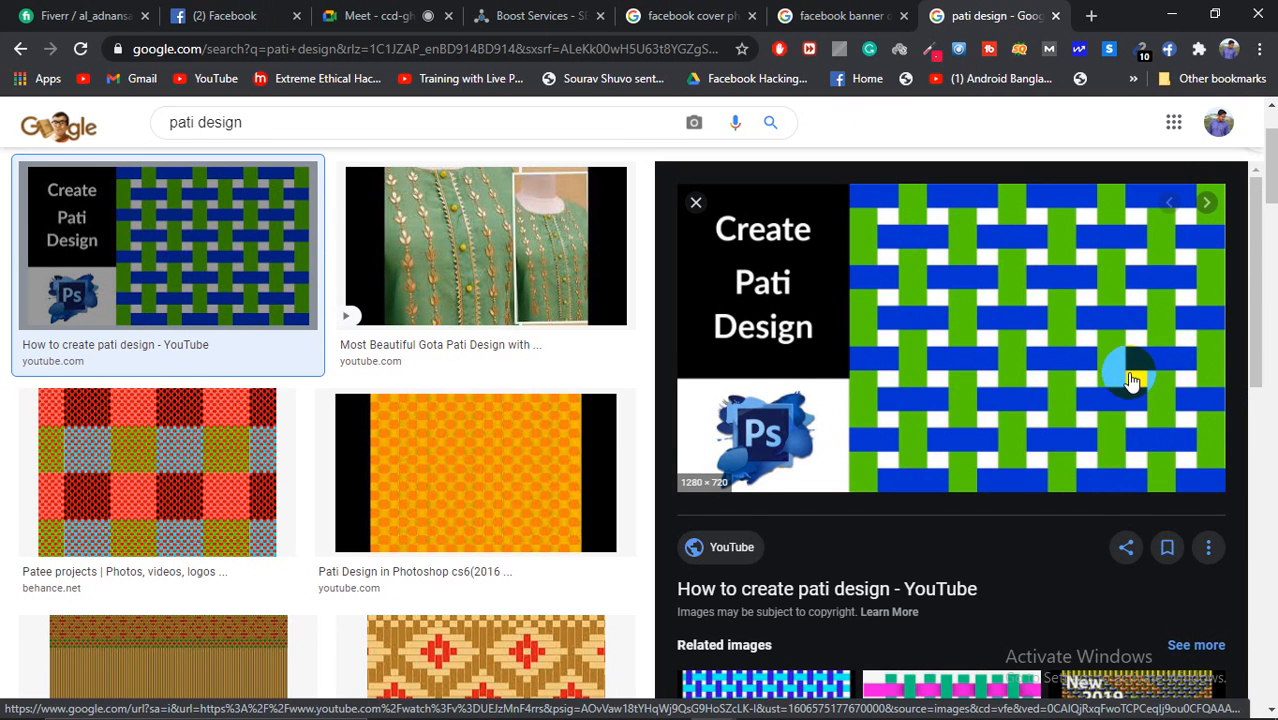
scroll(1150, 372, down, 3)
click(782, 405)
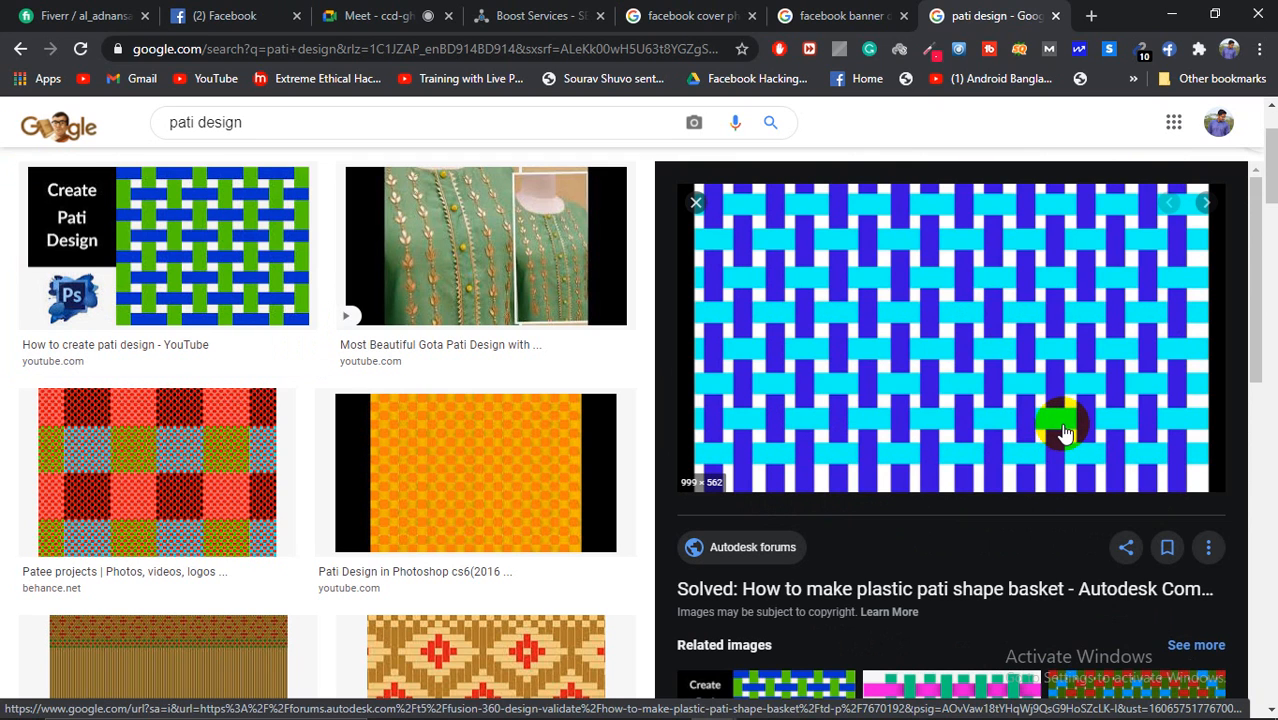
scroll(1063, 428, down, 2)
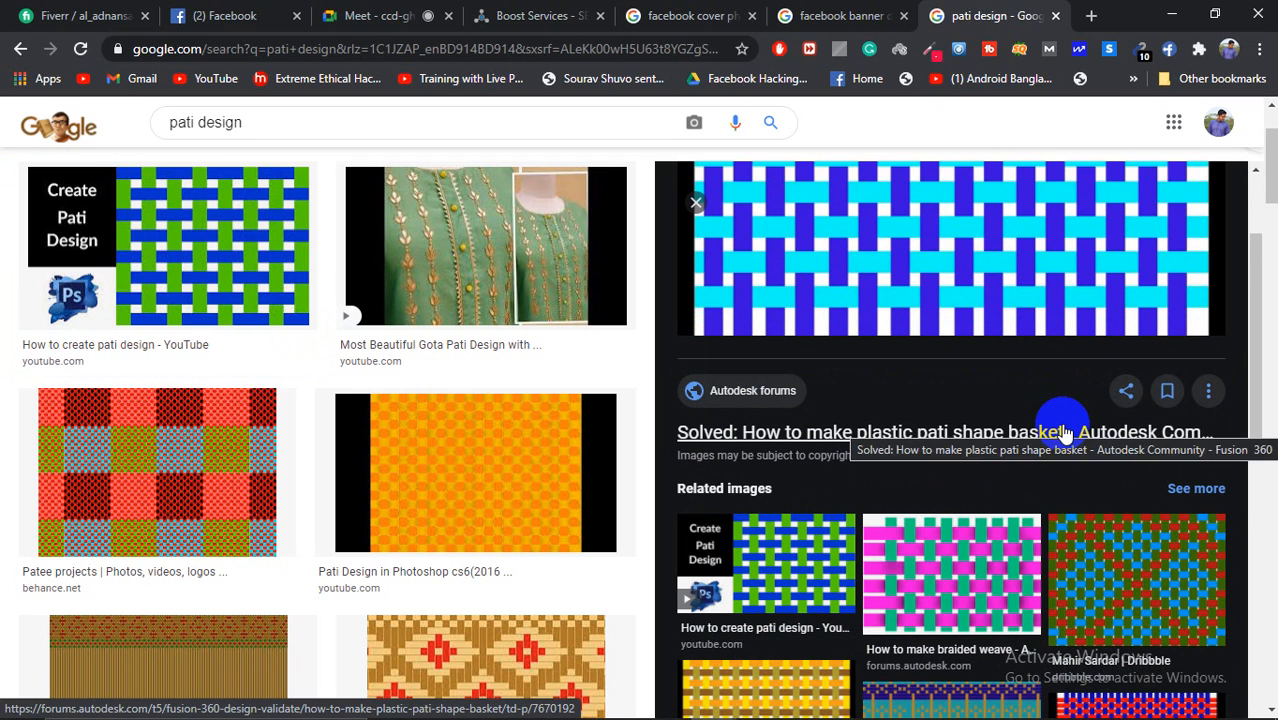
scroll(1065, 432, up, 2)
scroll(1065, 432, up, 3)
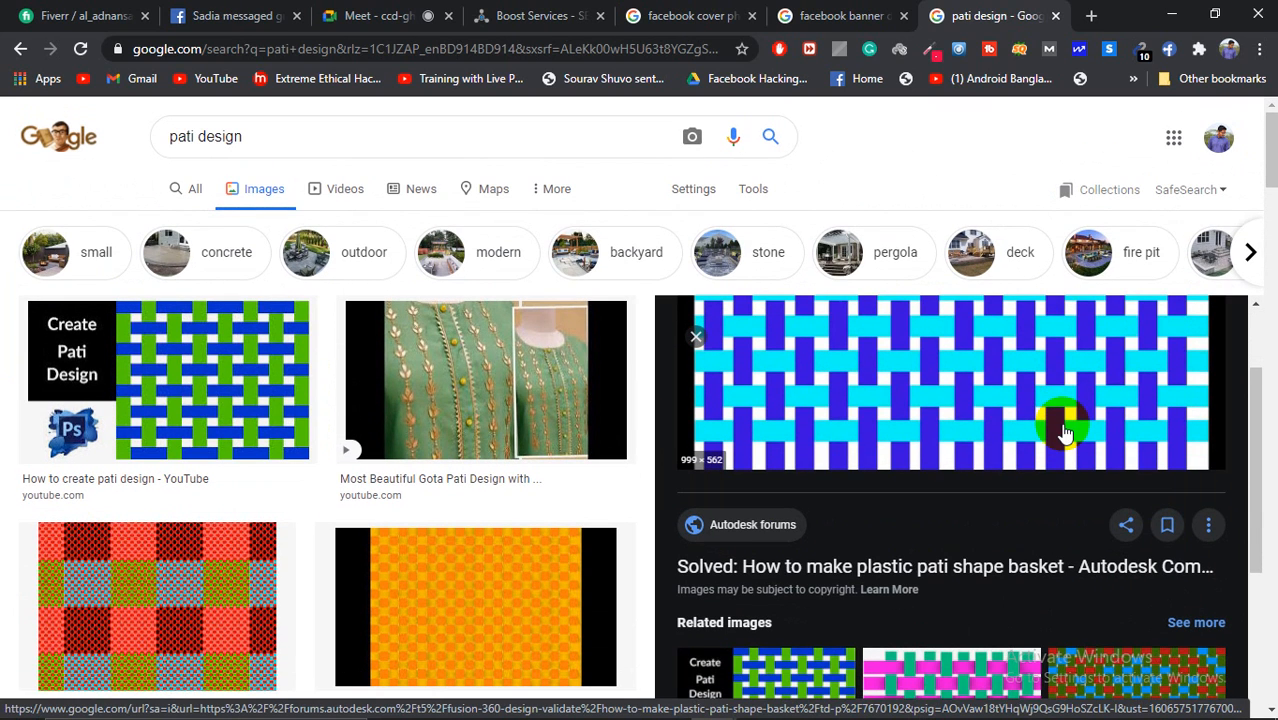
scroll(975, 415, up, 2)
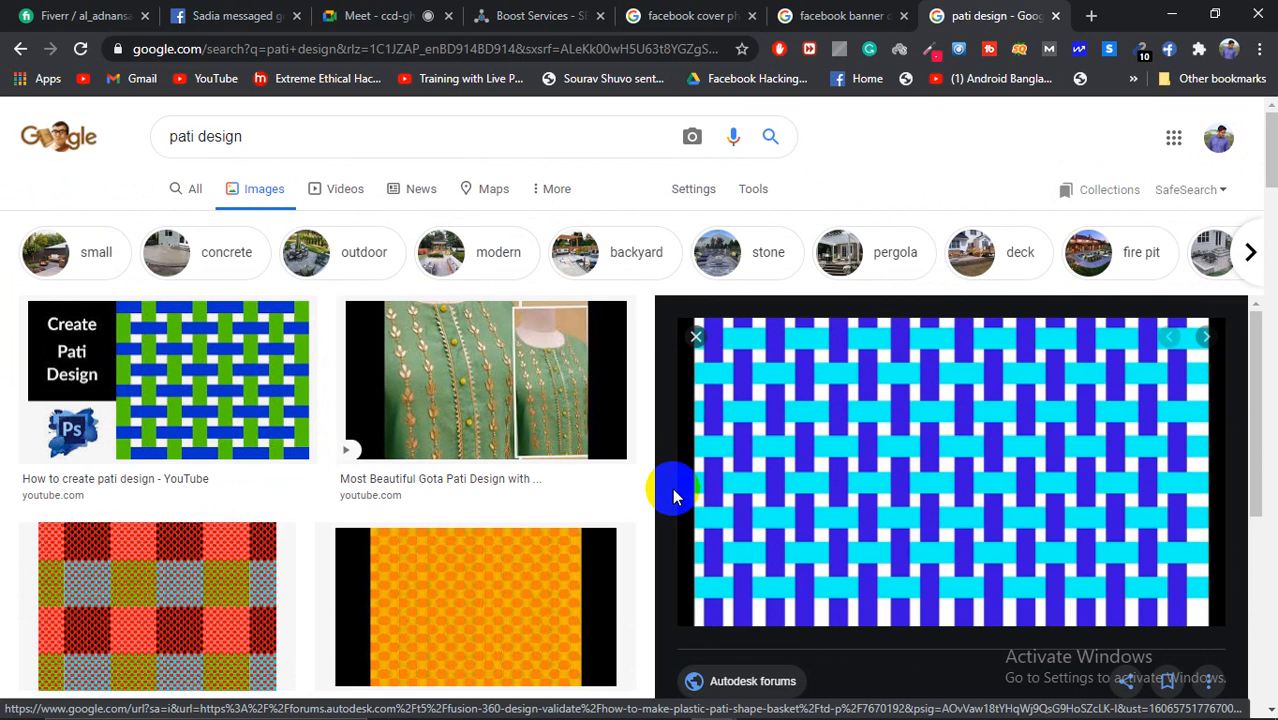
scroll(673, 485, down, 2)
scroll(690, 485, up, 2)
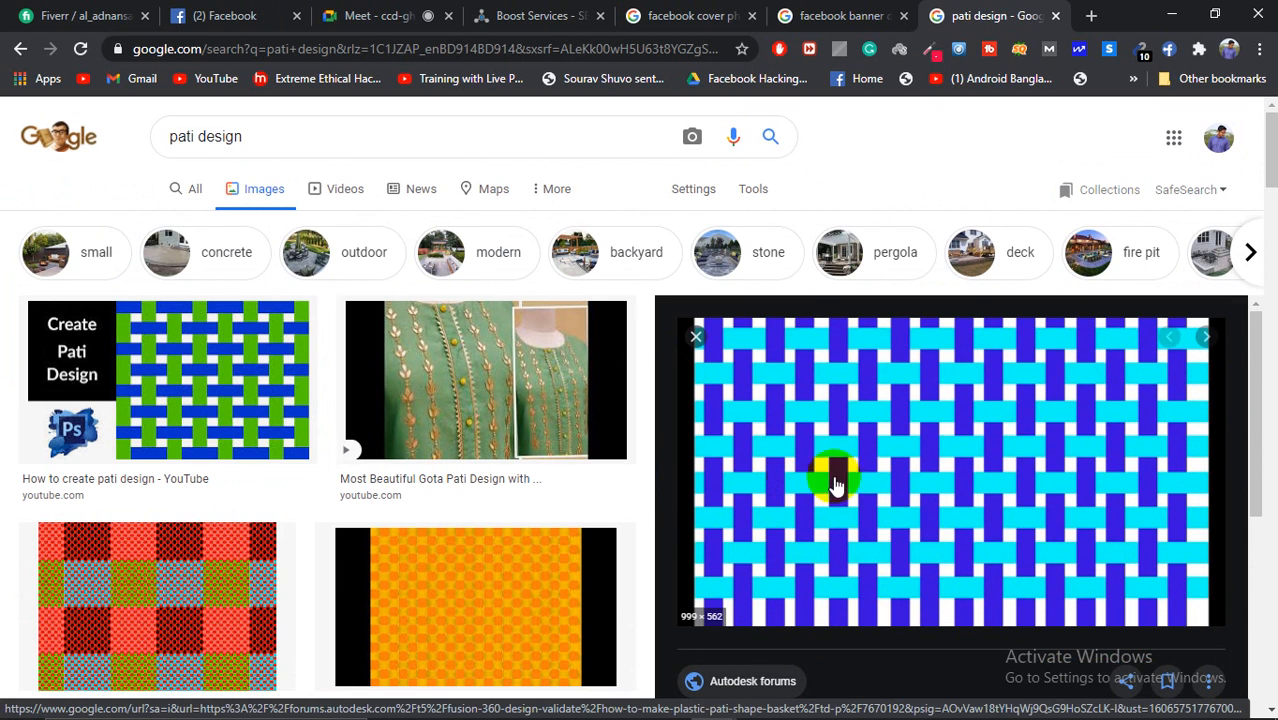
scroll(300, 474, down, 1)
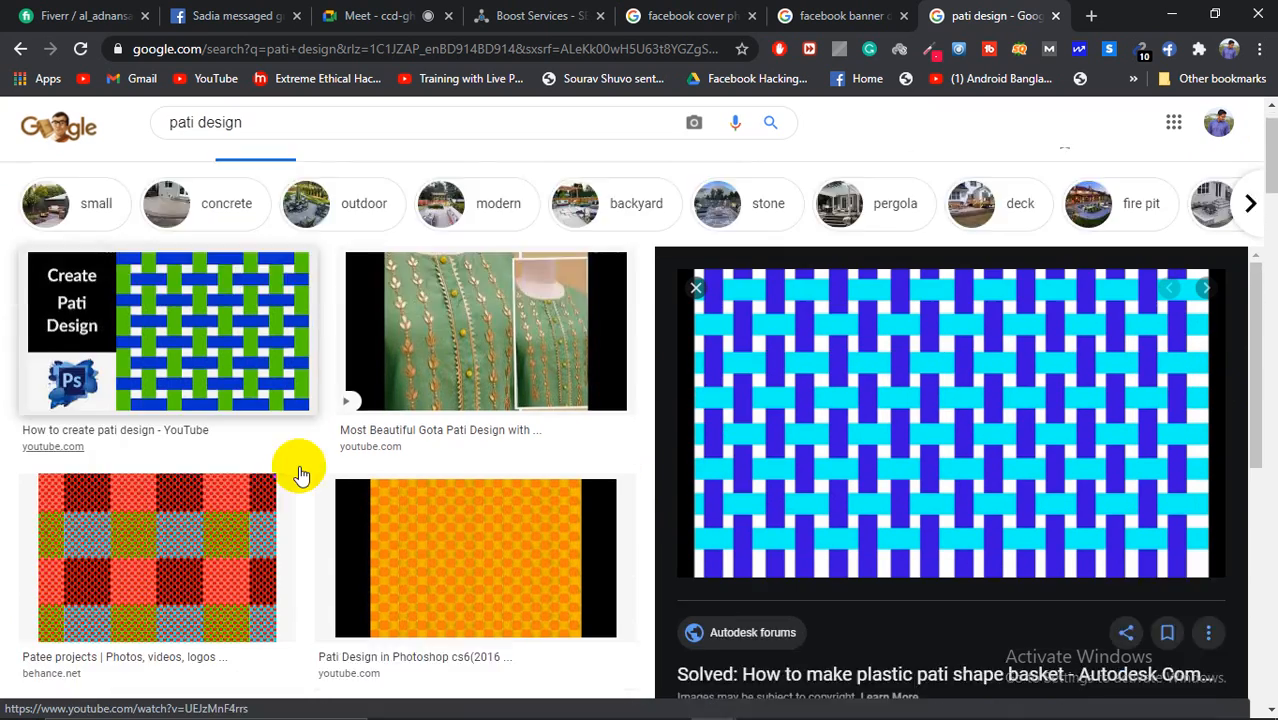
scroll(299, 472, down, 4)
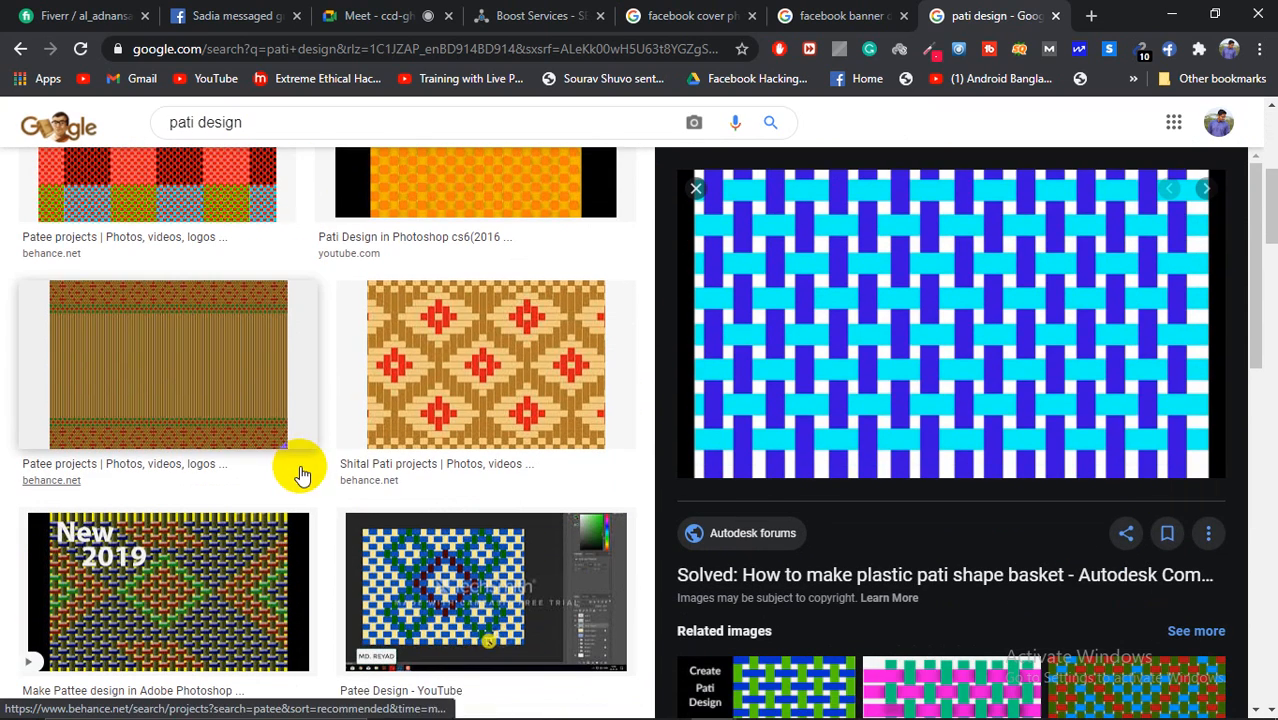
Step: Preview the Shital Pati gold pattern and Patee Design video, then minimize Chrome
click(498, 388)
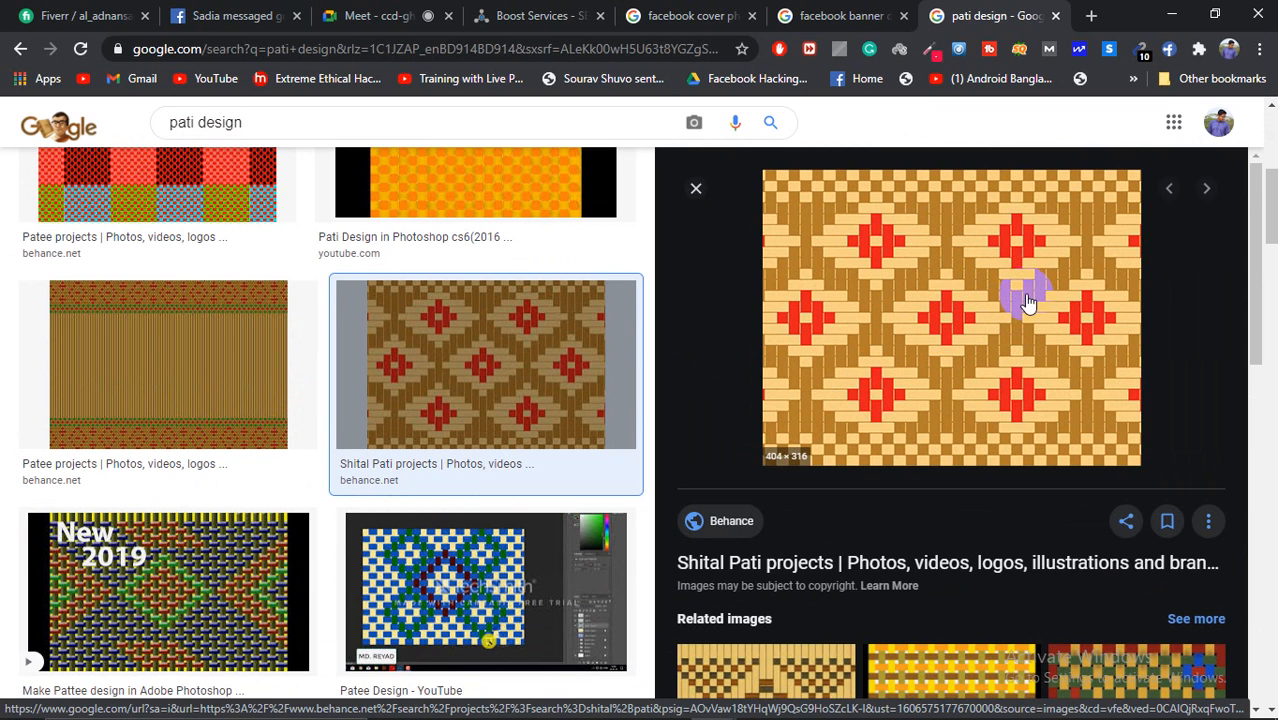
scroll(995, 367, down, 3)
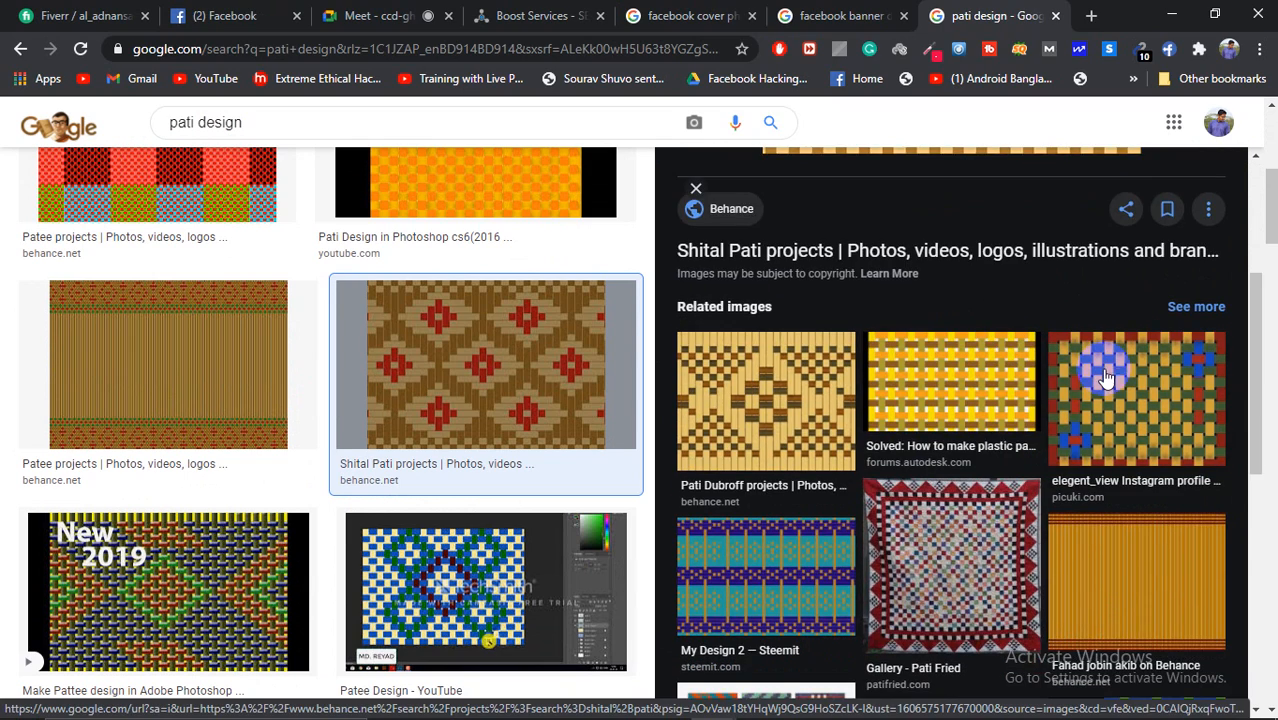
scroll(998, 428, down, 2)
scroll(533, 517, down, 1)
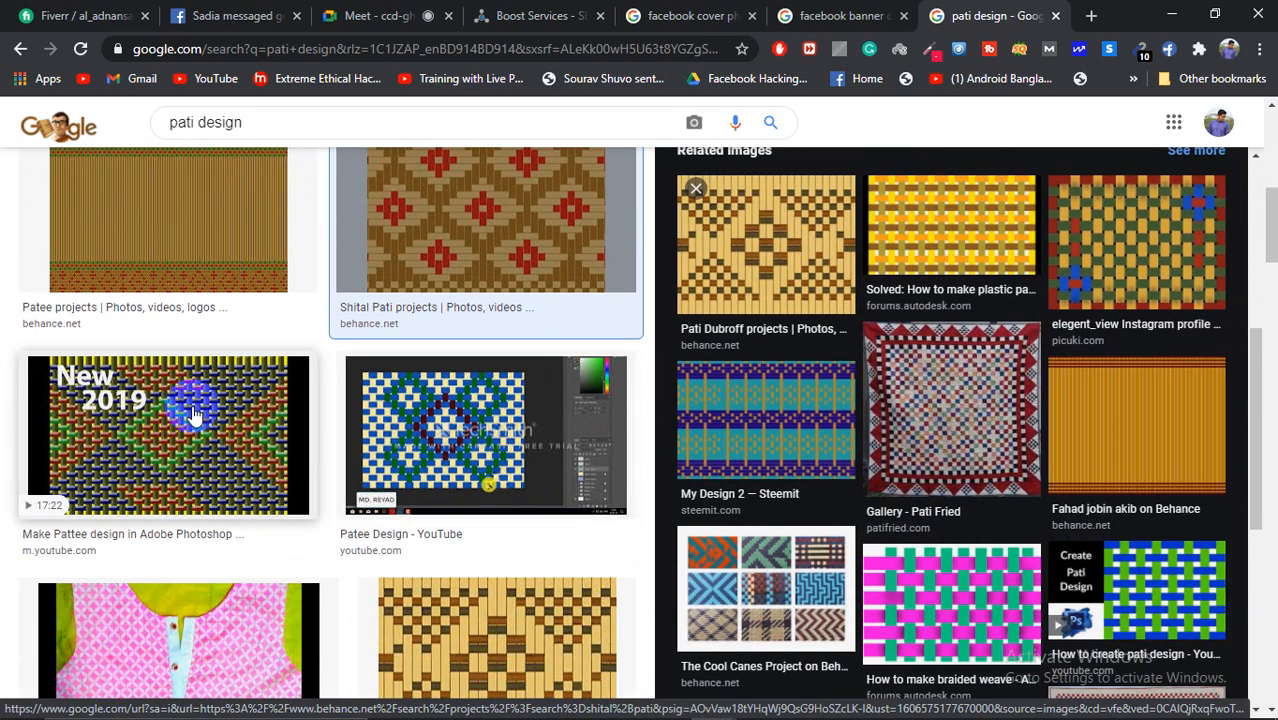
click(490, 427)
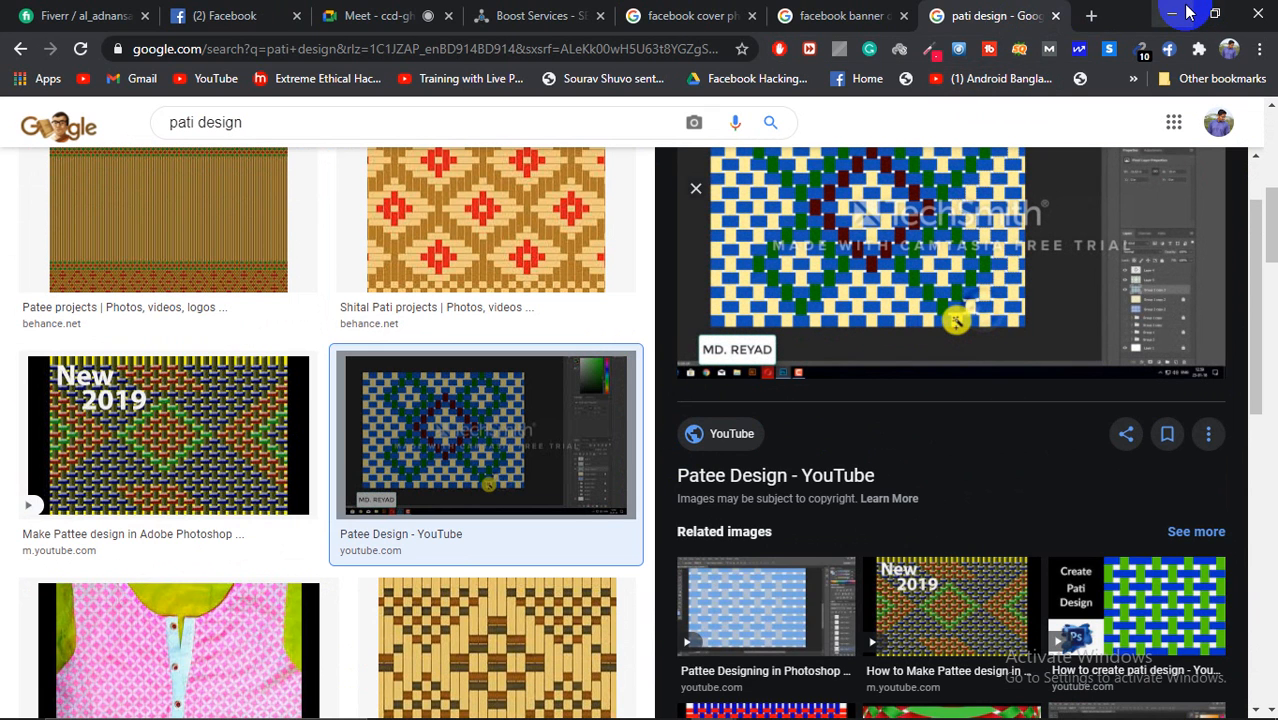
click(1180, 12)
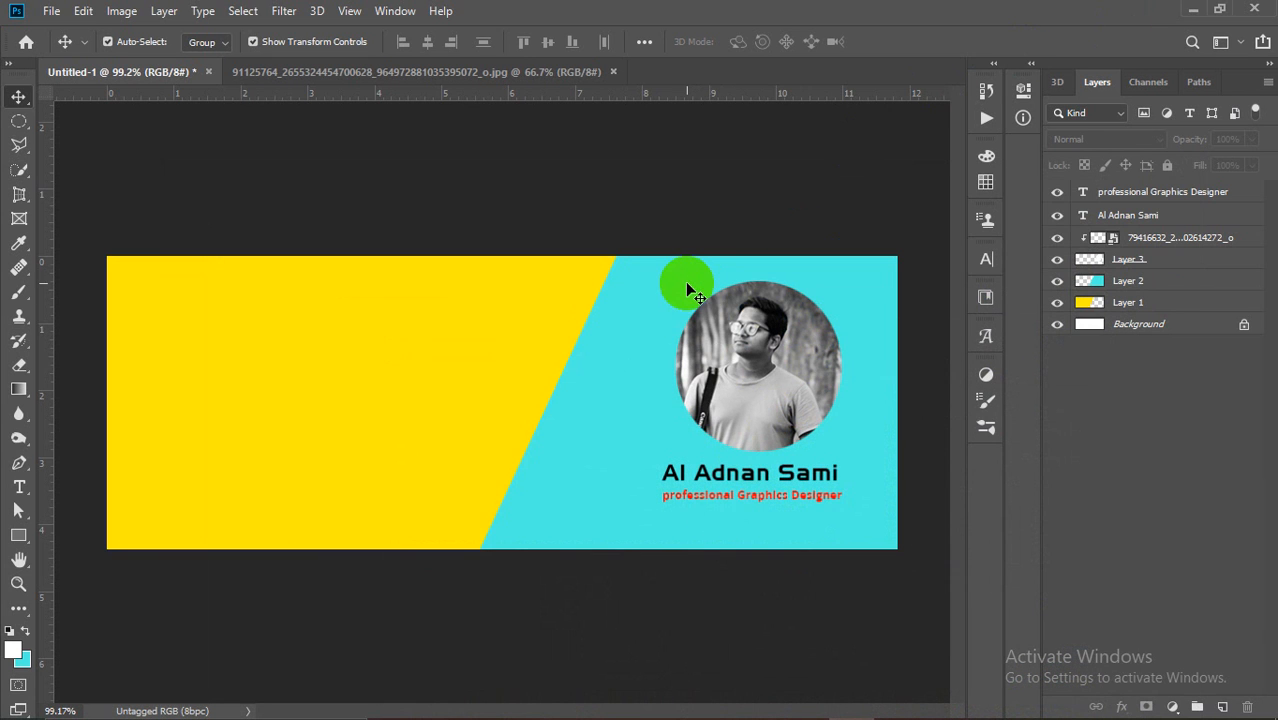
Step: Create a new blank document, Untitled-2, from the 1280 x 720 px preset
scroll(448, 299, down, 2)
scroll(262, 348, up, 2)
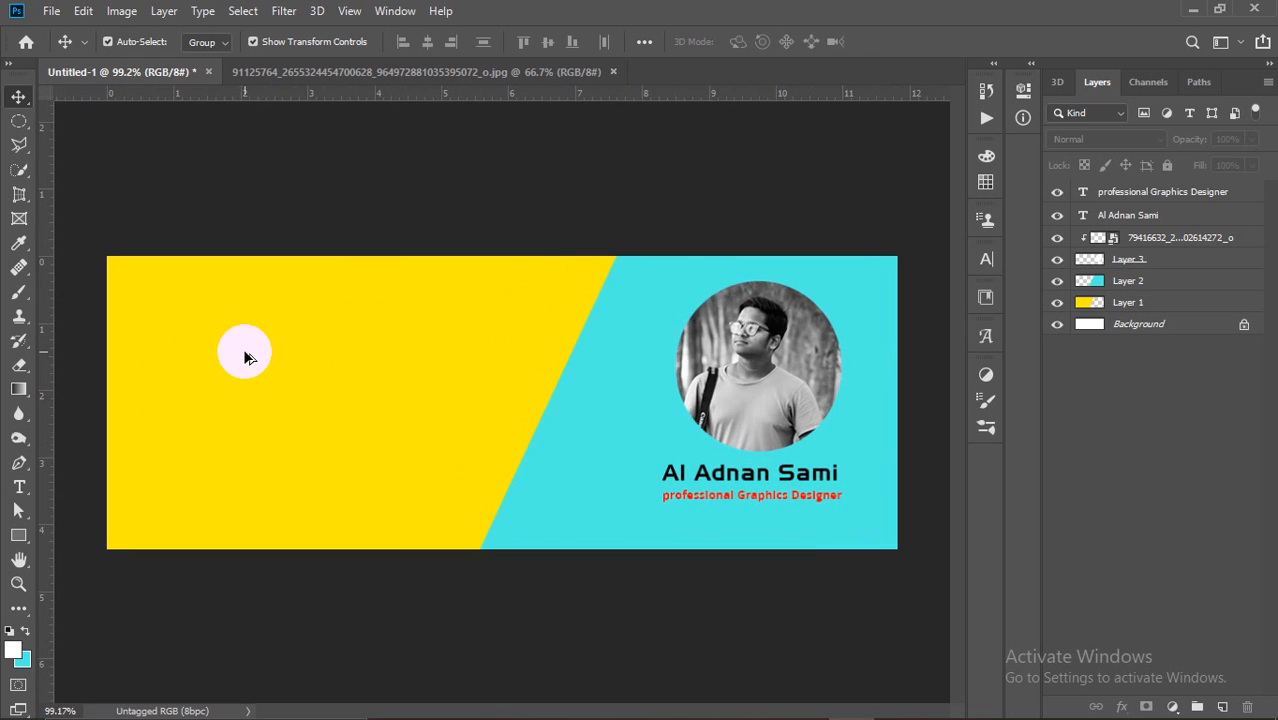
click(379, 72)
click(84, 72)
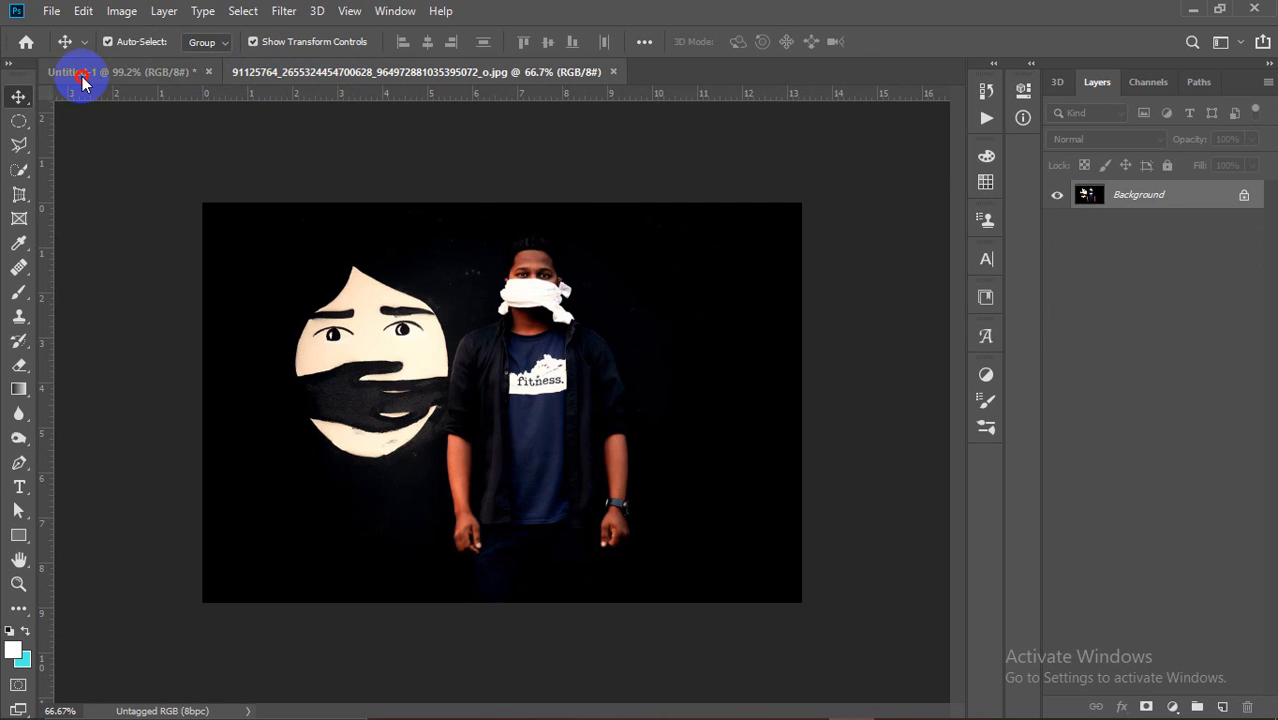
click(52, 10)
click(62, 31)
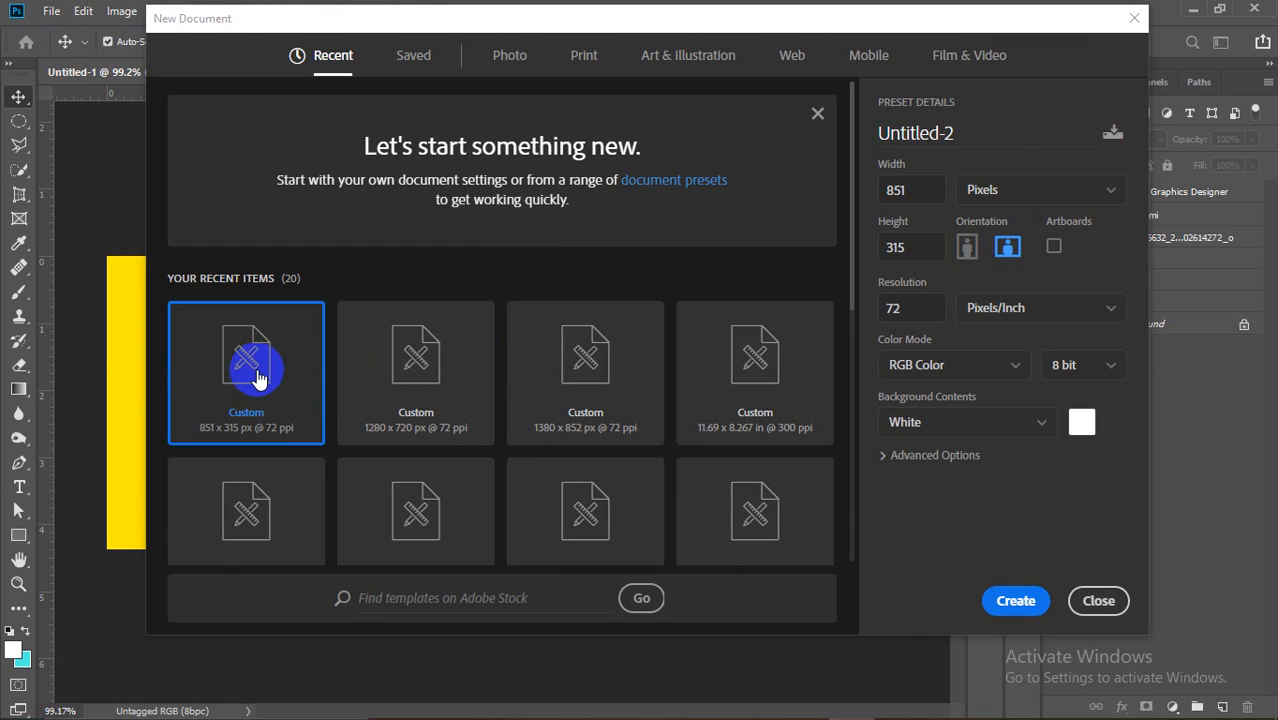
click(400, 375)
click(1045, 603)
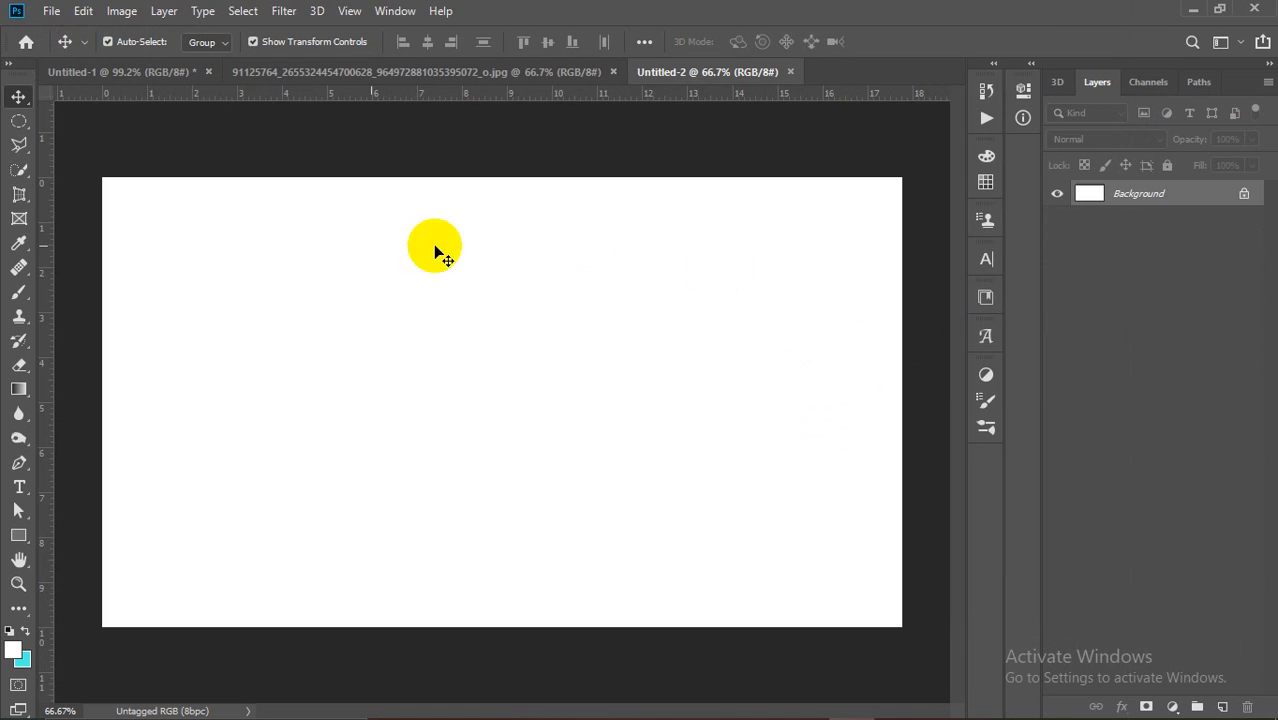
Step: Add a new layer and marquee a narrow full-height column near the left edge
right_click(17, 130)
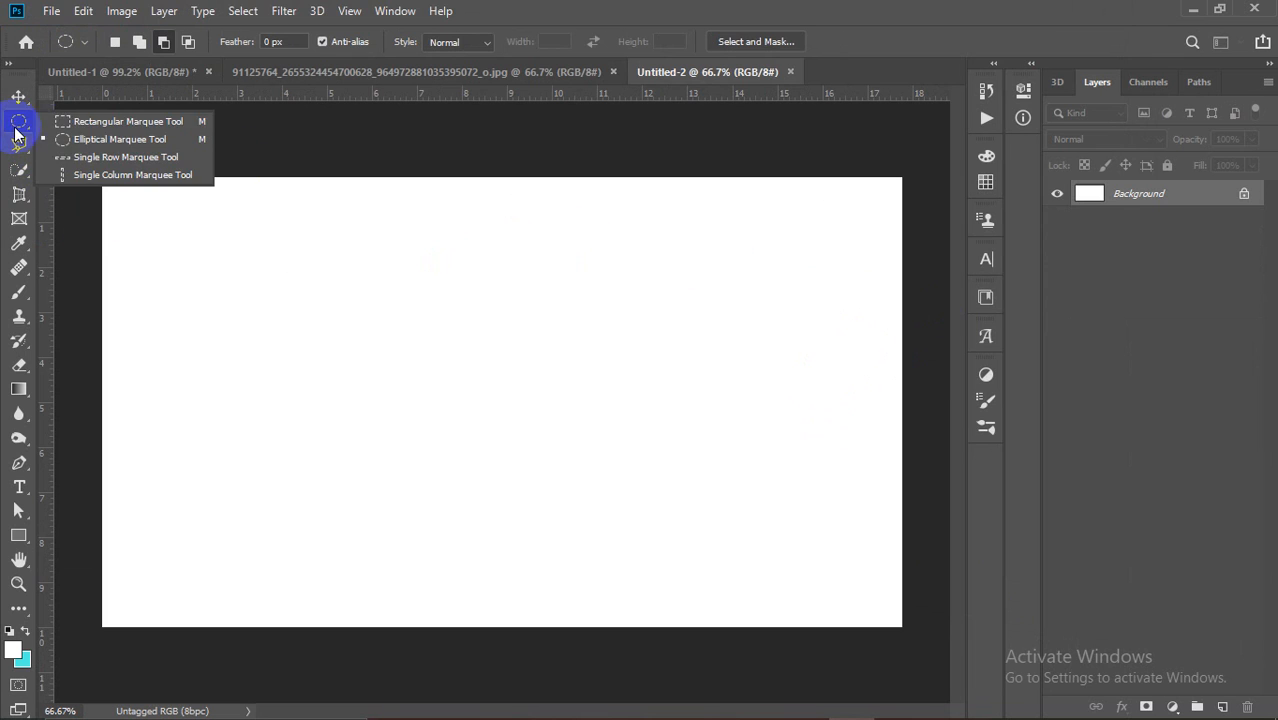
click(58, 137)
right_click(22, 126)
click(120, 121)
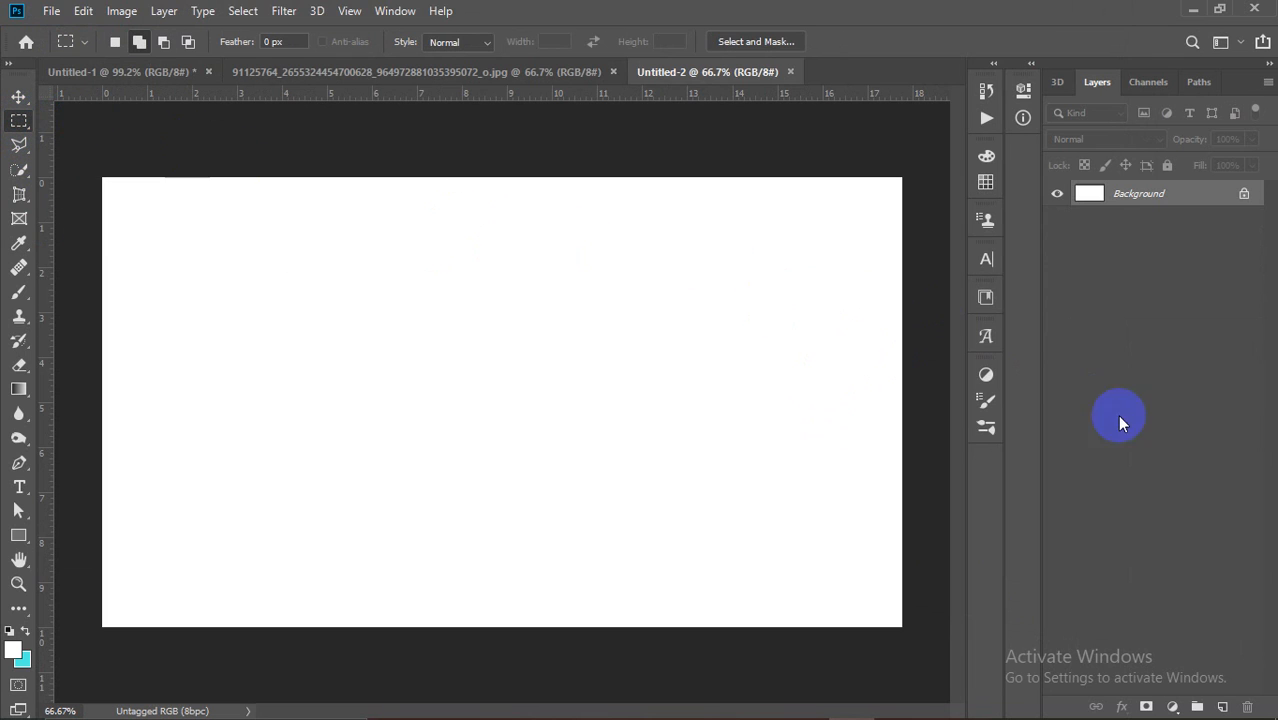
click(1222, 703)
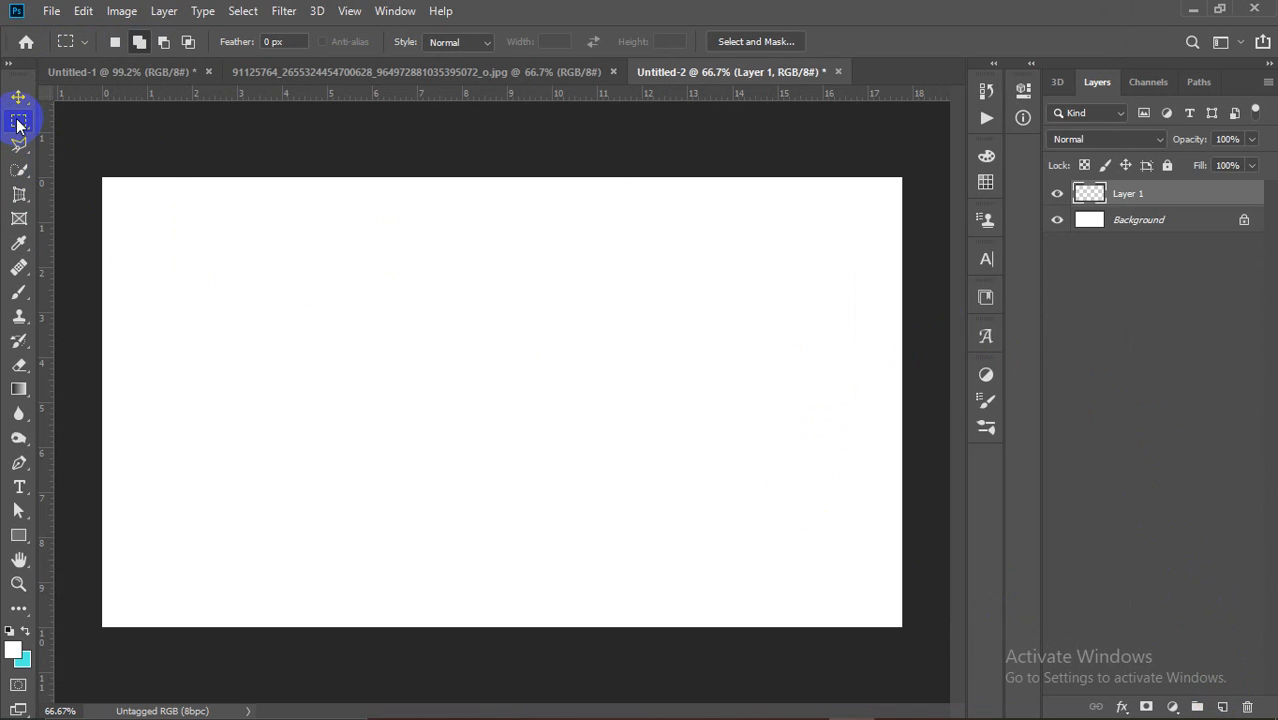
drag(156, 206, 165, 640)
Step: Fill the column with pure red #ff0000 and deselect it
click(13, 651)
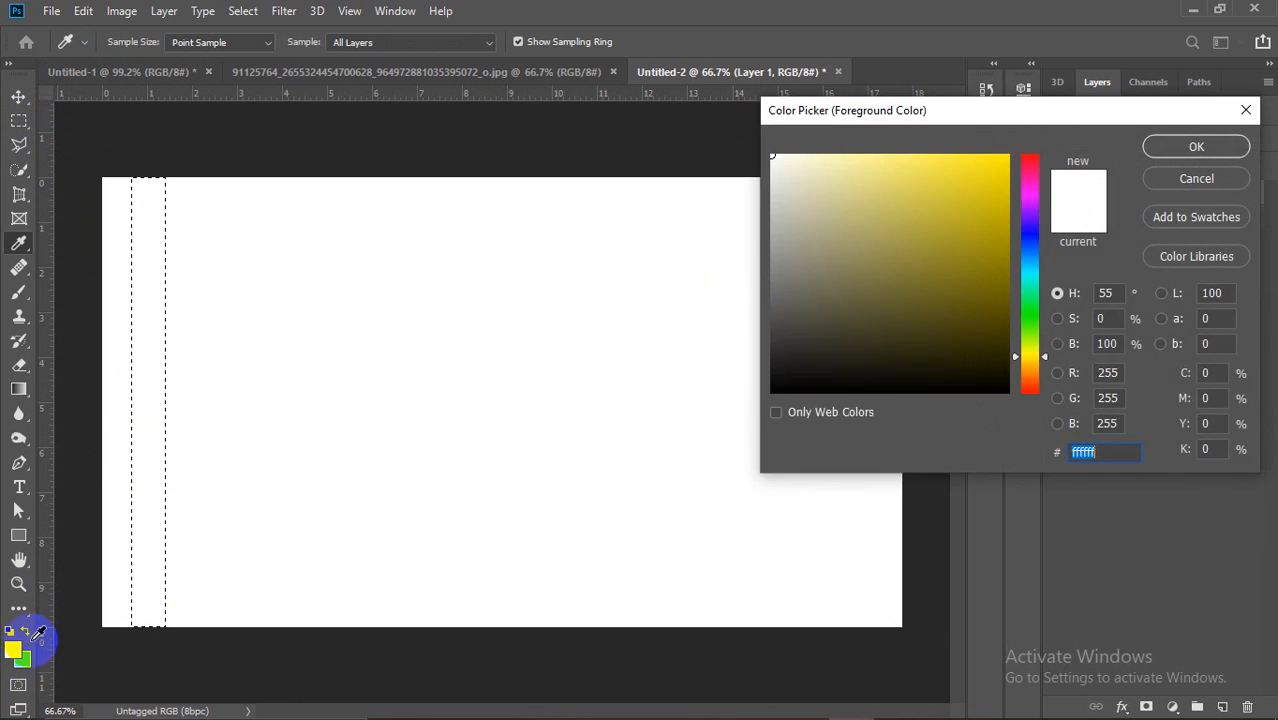
click(1024, 157)
click(1008, 155)
click(1160, 148)
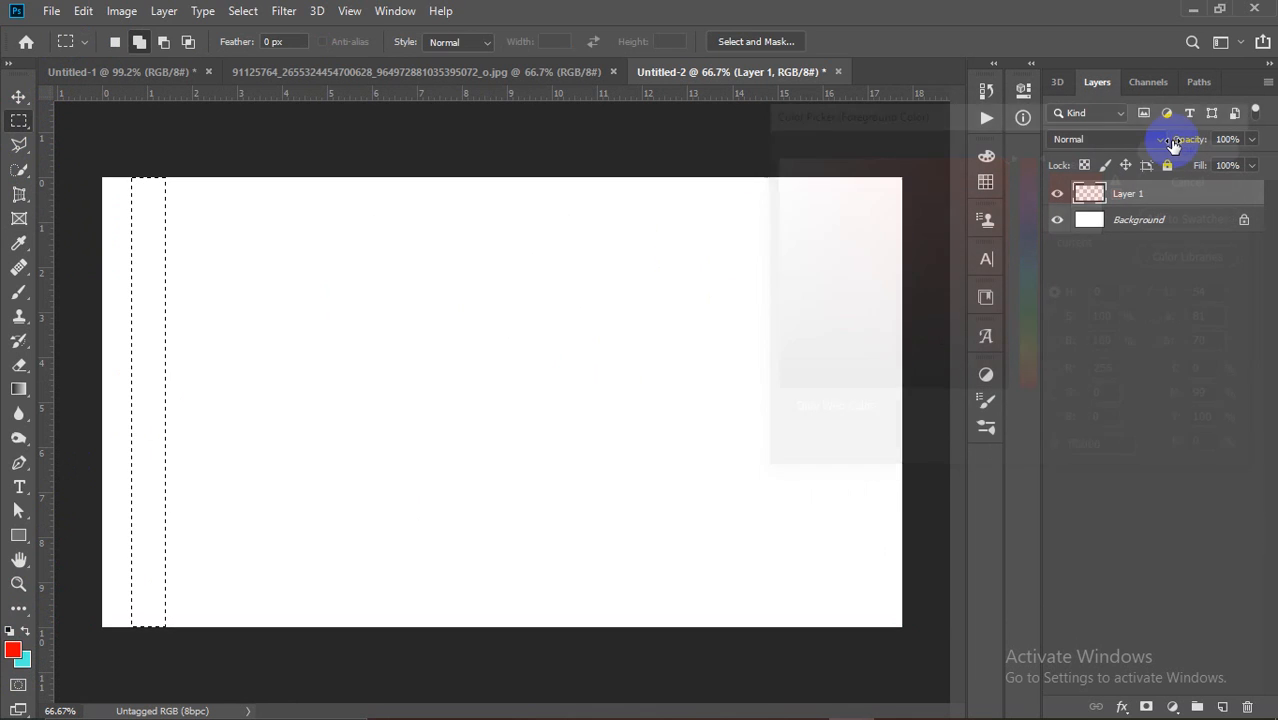
key(alt+BackSpace)
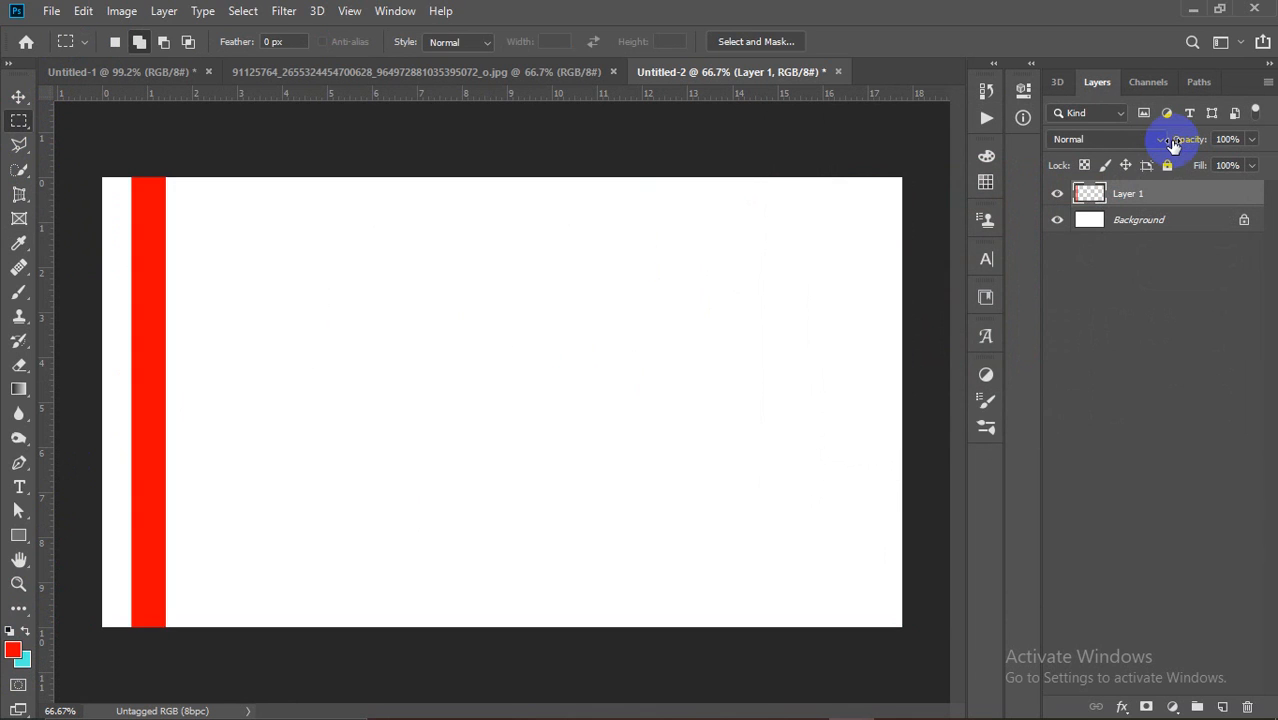
click(122, 188)
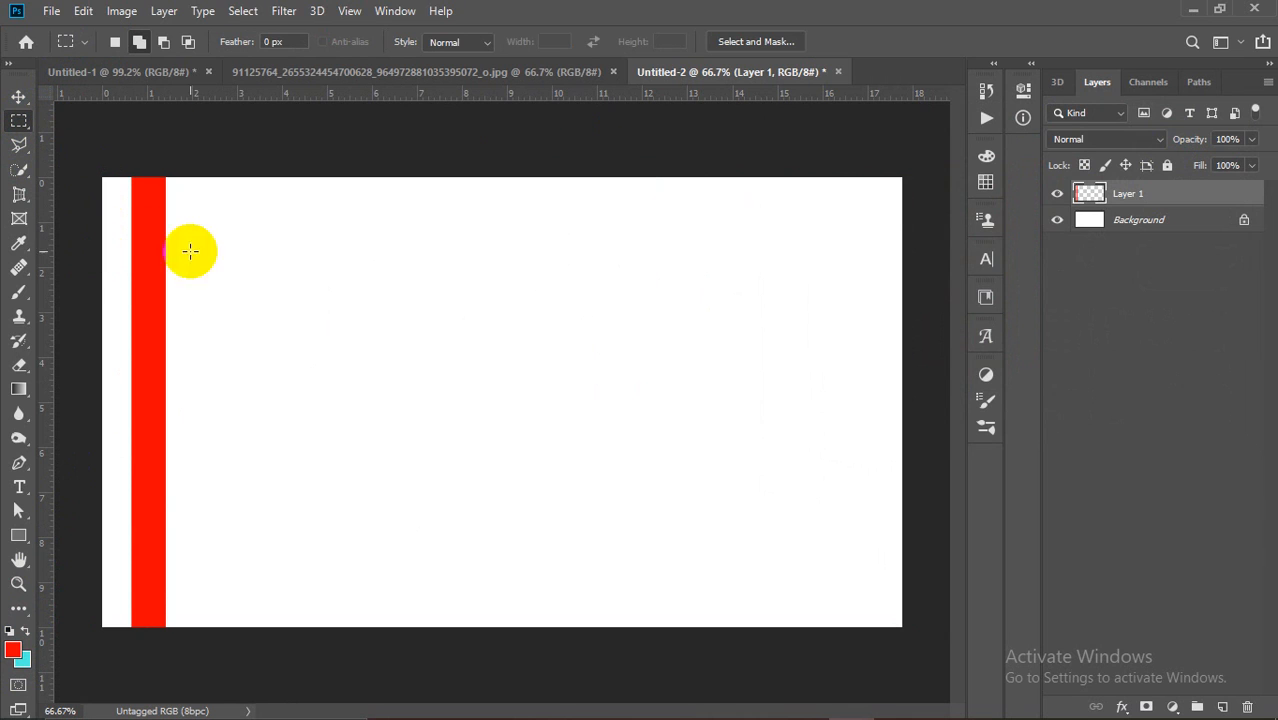
Step: Reposition the red stripe with the Move tool and reselect its layer
click(18, 97)
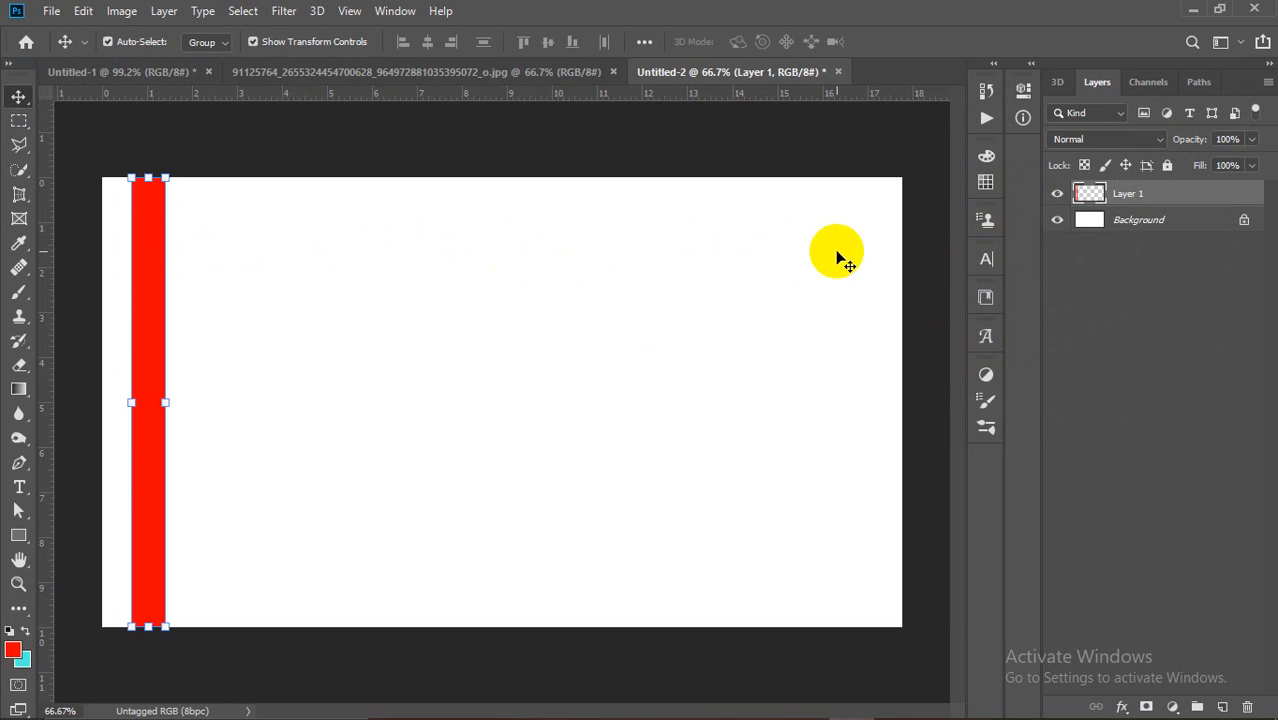
mouse_move(136, 287)
mouse_down()
mouse_move(491, 263)
mouse_move(882, 277)
mouse_move(157, 293)
mouse_up()
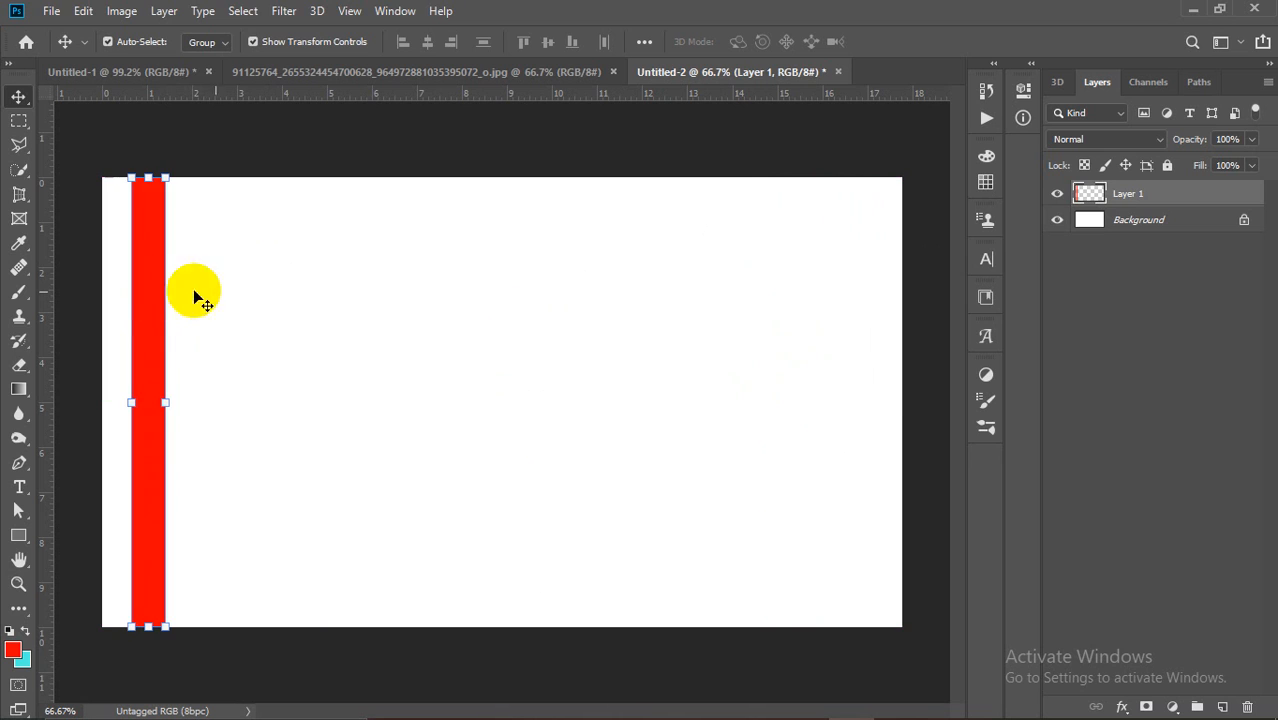
click(285, 297)
click(140, 322)
click(230, 305)
click(151, 308)
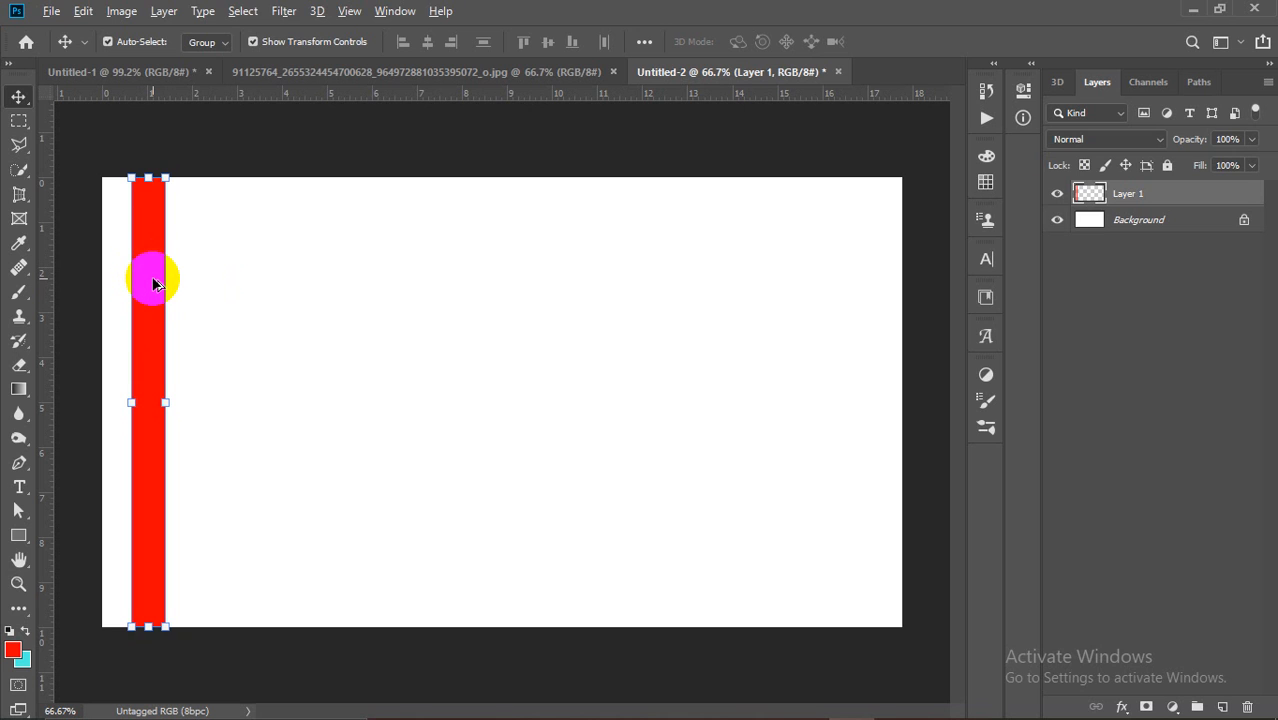
Step: Alt-drag copies of the red stripe rightward, doubling it to two, four, then eight stripes
drag(153, 285, 210, 282)
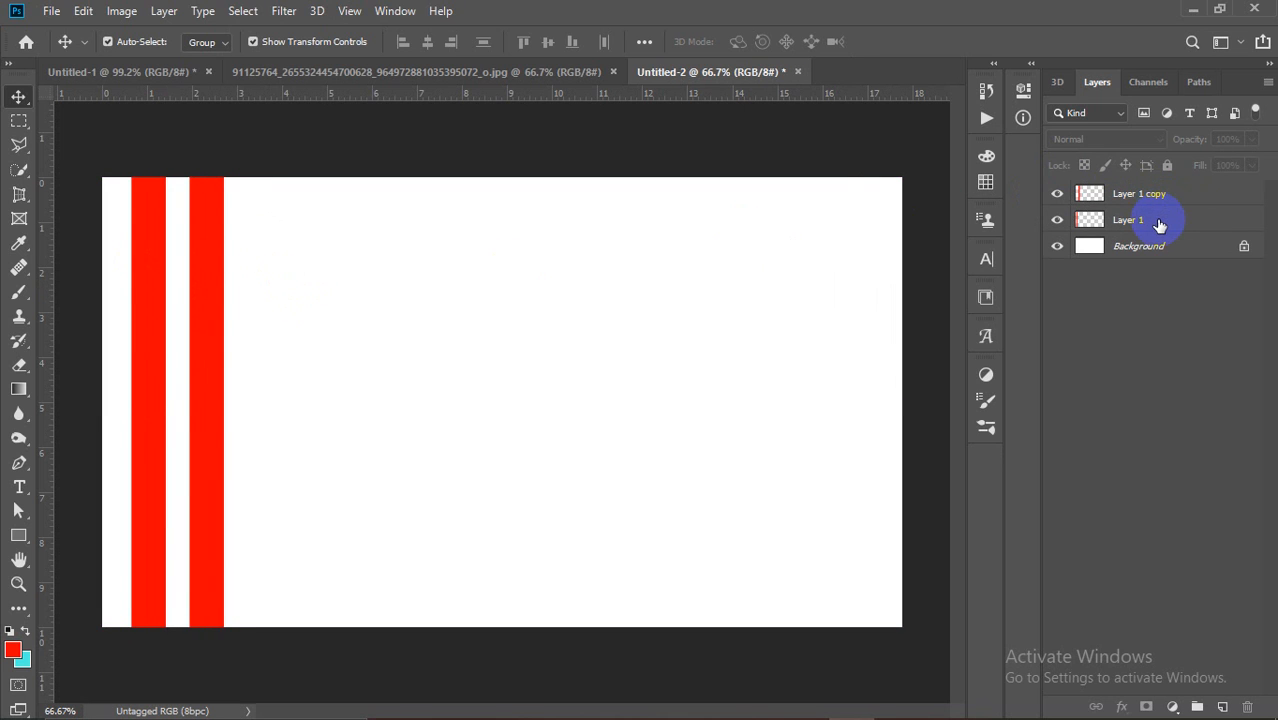
click(1145, 225)
click(1156, 200)
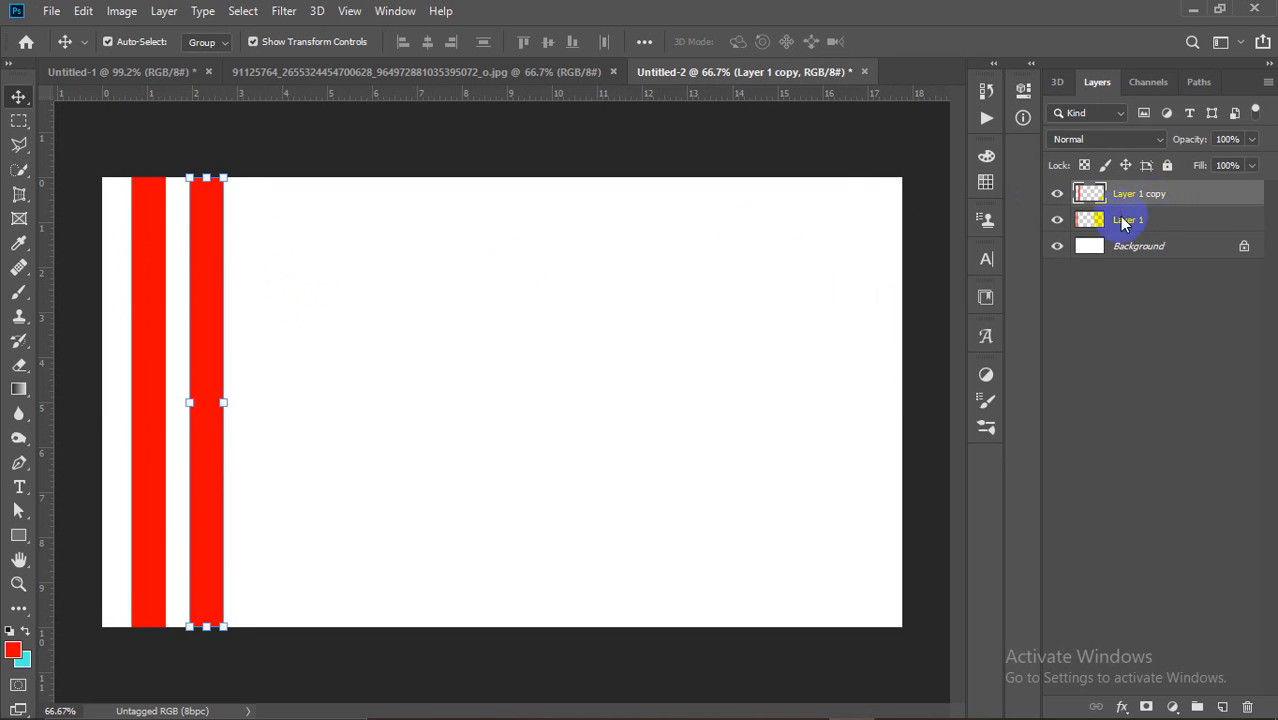
click(214, 306)
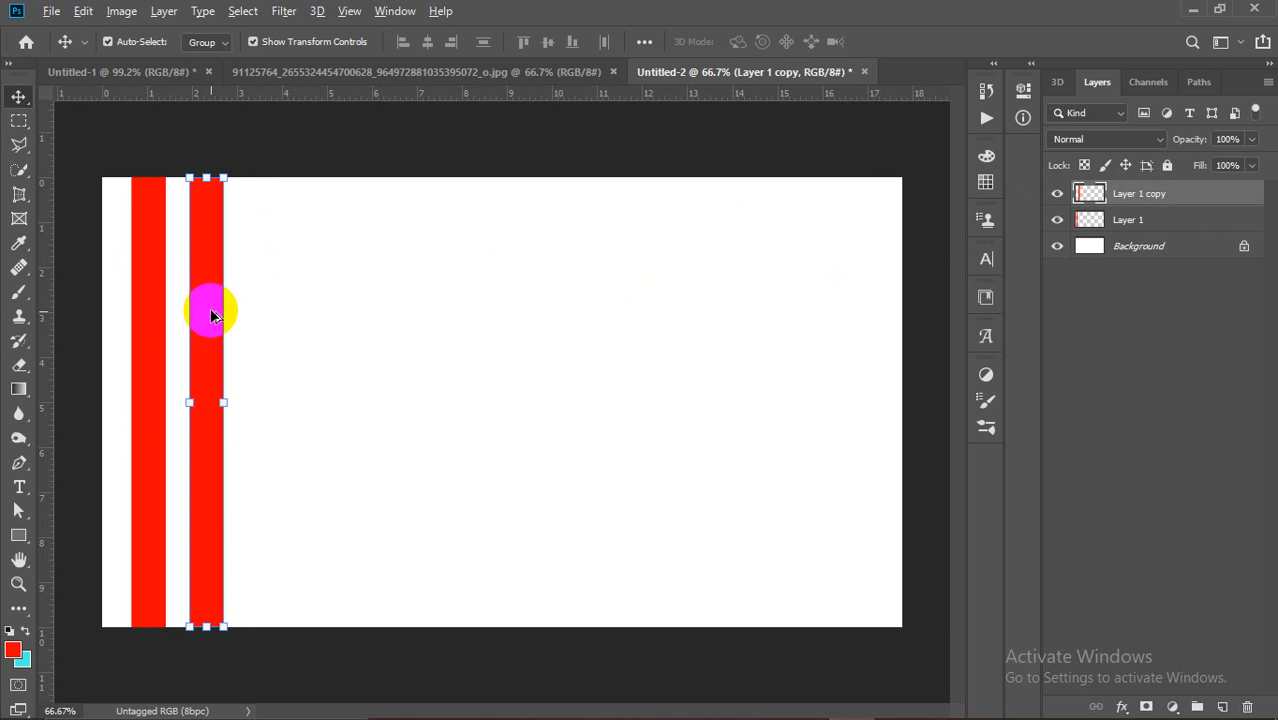
drag(218, 326, 342, 285)
drag(407, 217, 117, 400)
drag(348, 313, 110, 445)
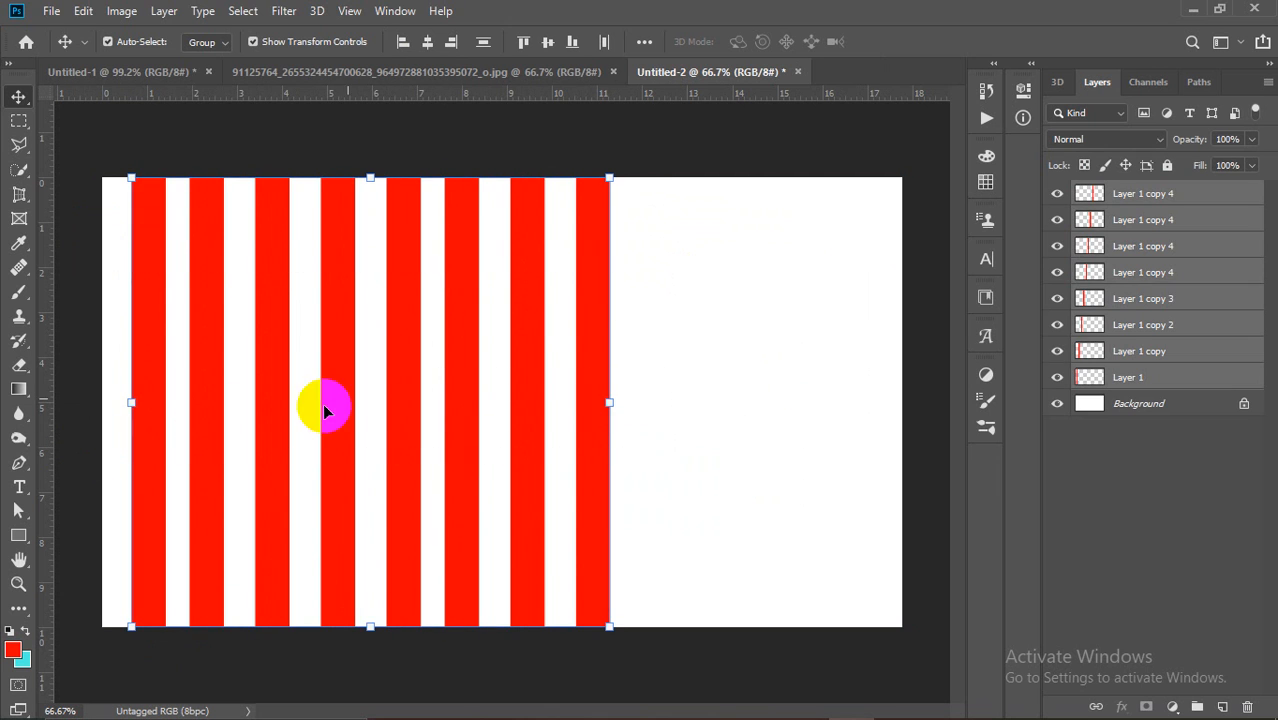
drag(405, 379, 1006, 342)
Step: Duplicate two more stripes to the right end so stripes span the full width
scroll(561, 300, down, 2)
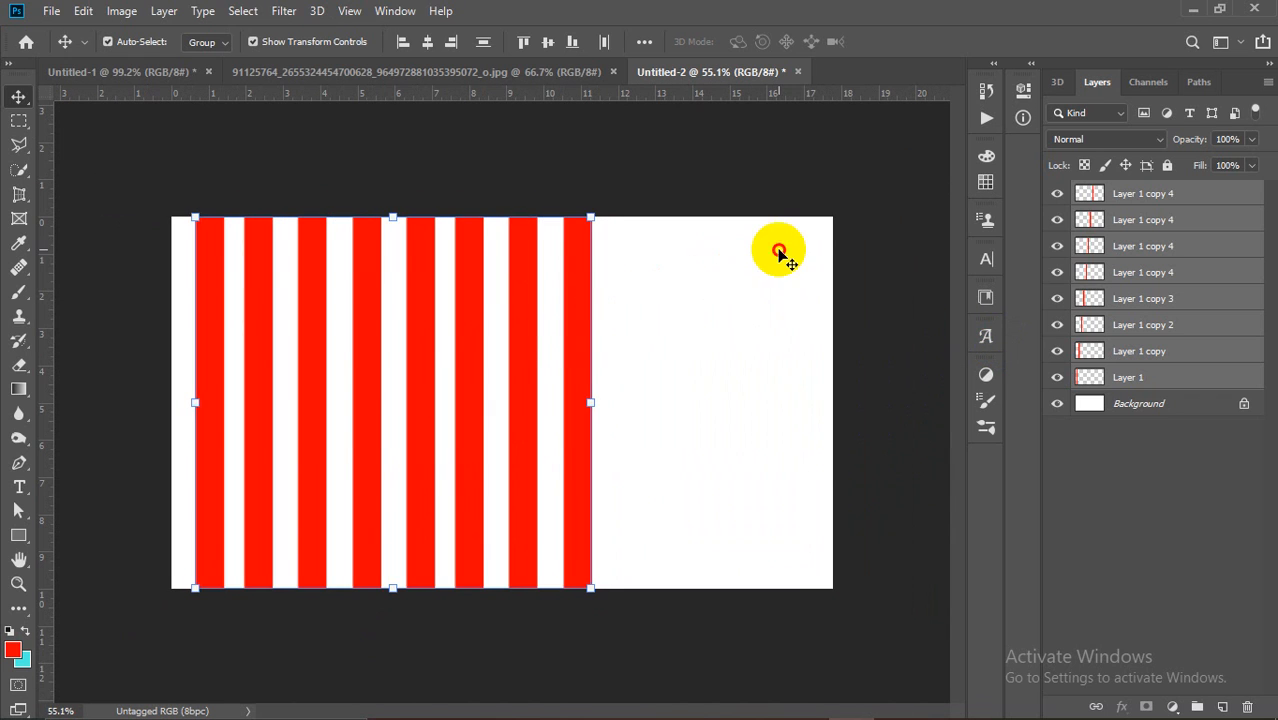
click(513, 337)
shift+click(577, 342)
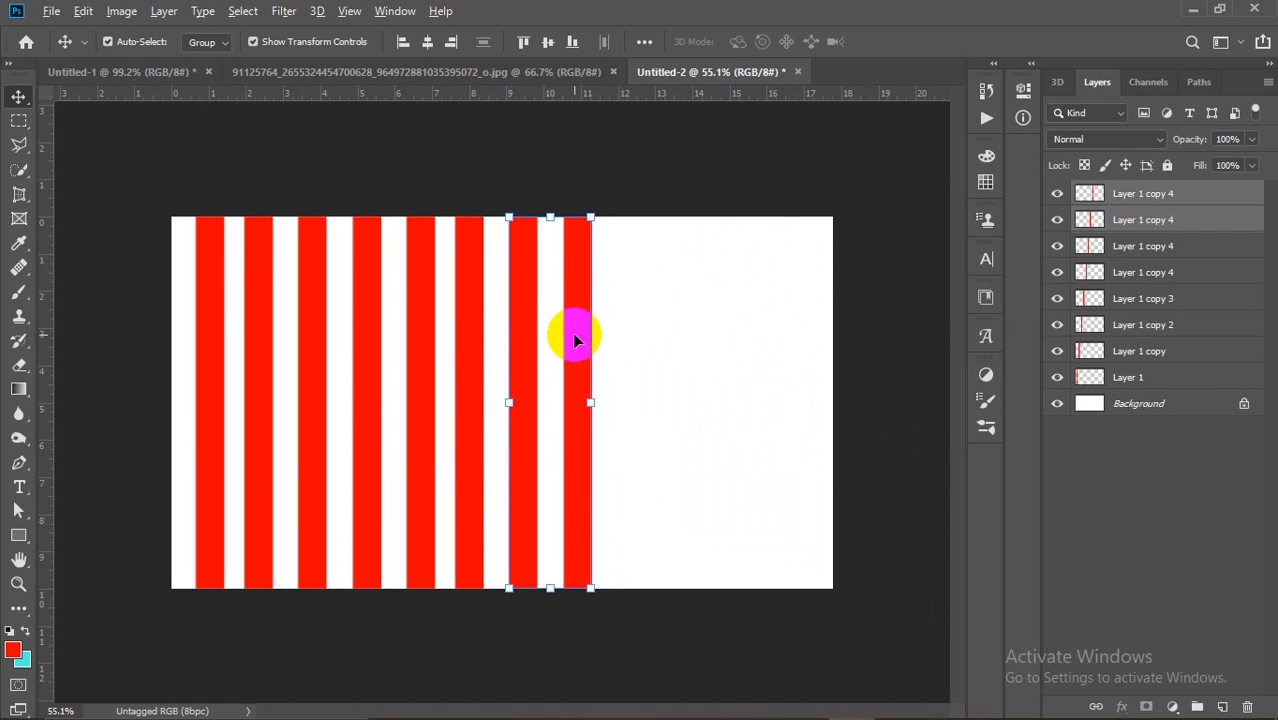
drag(575, 340, 813, 337)
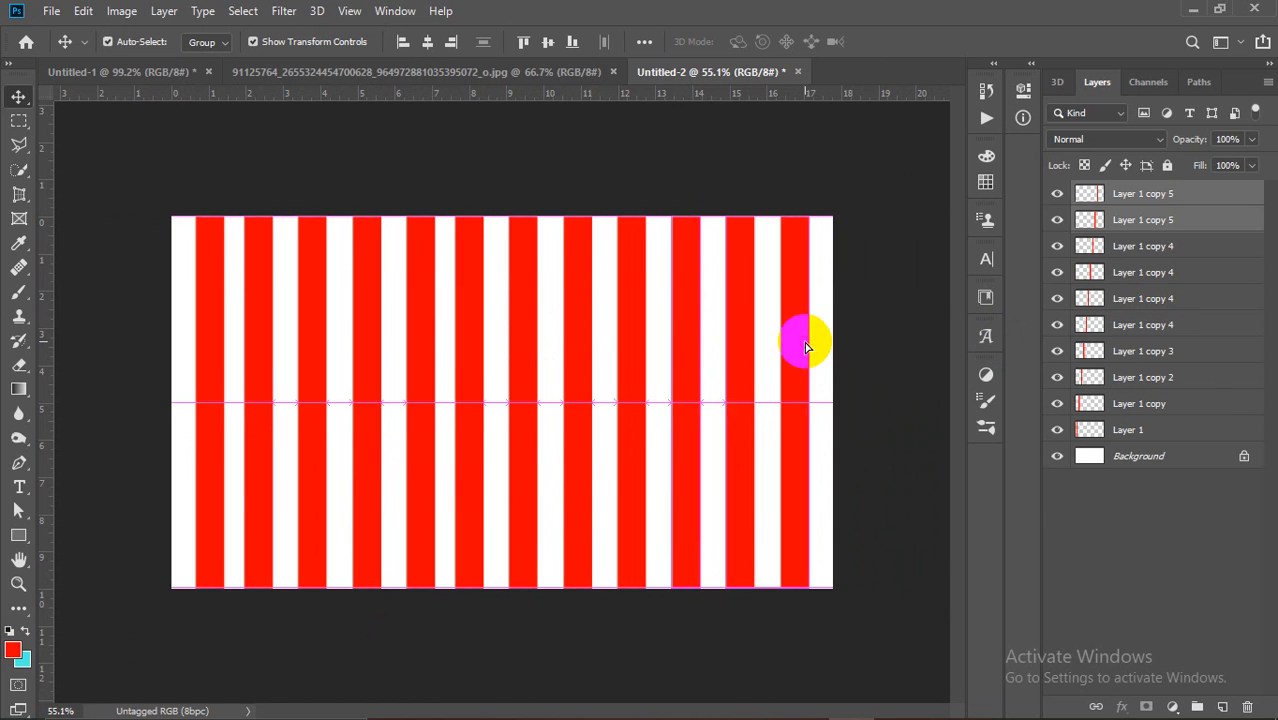
click(872, 336)
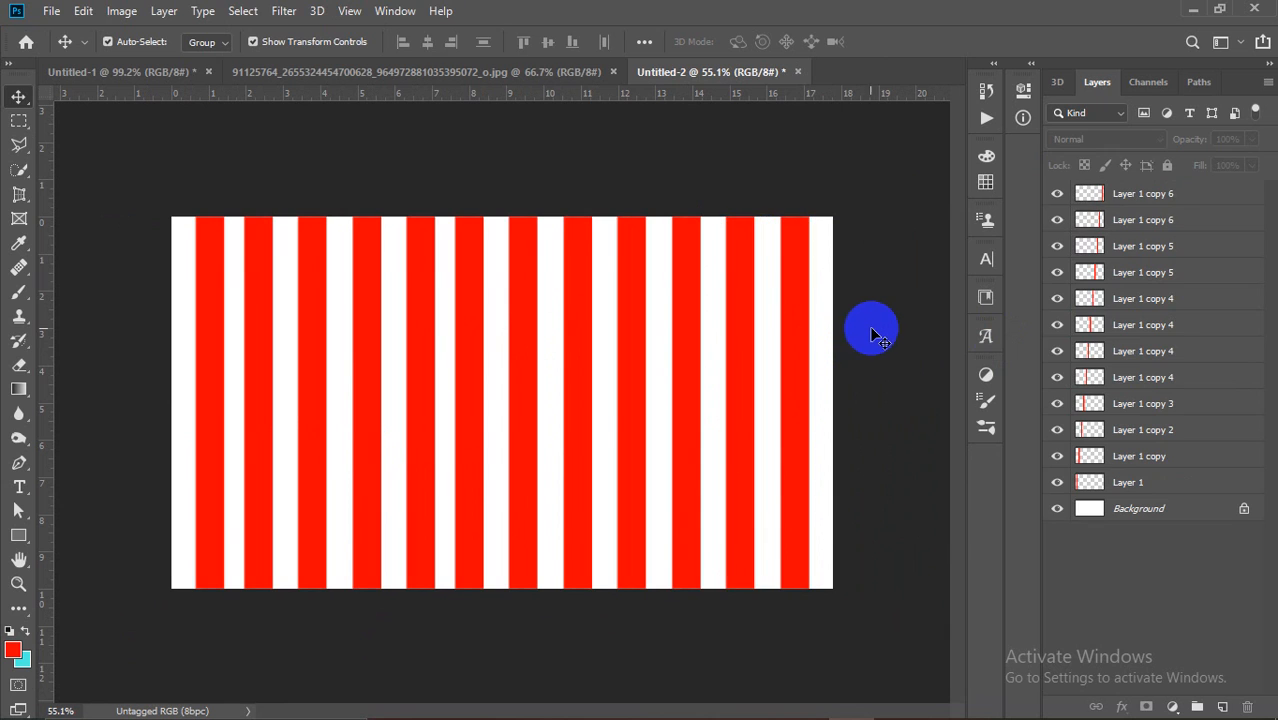
click(1160, 485)
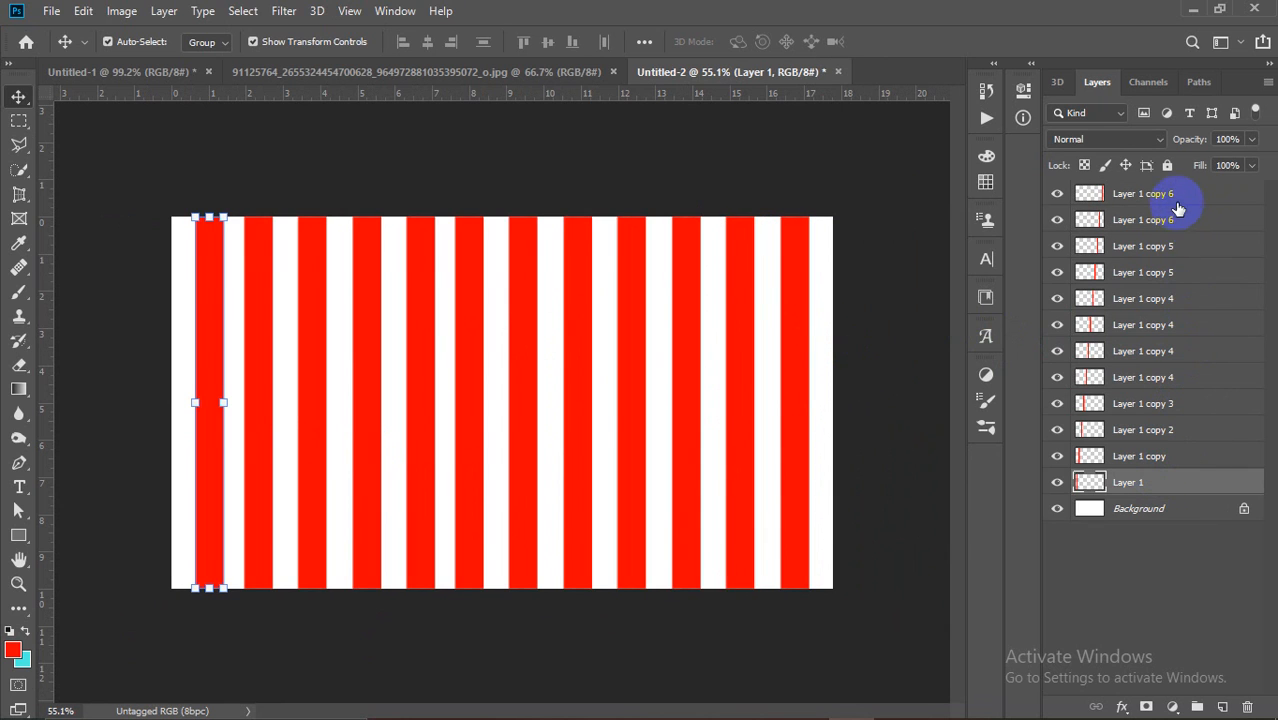
click(1176, 196)
click(1168, 488)
click(1168, 430)
click(1168, 404)
click(1168, 374)
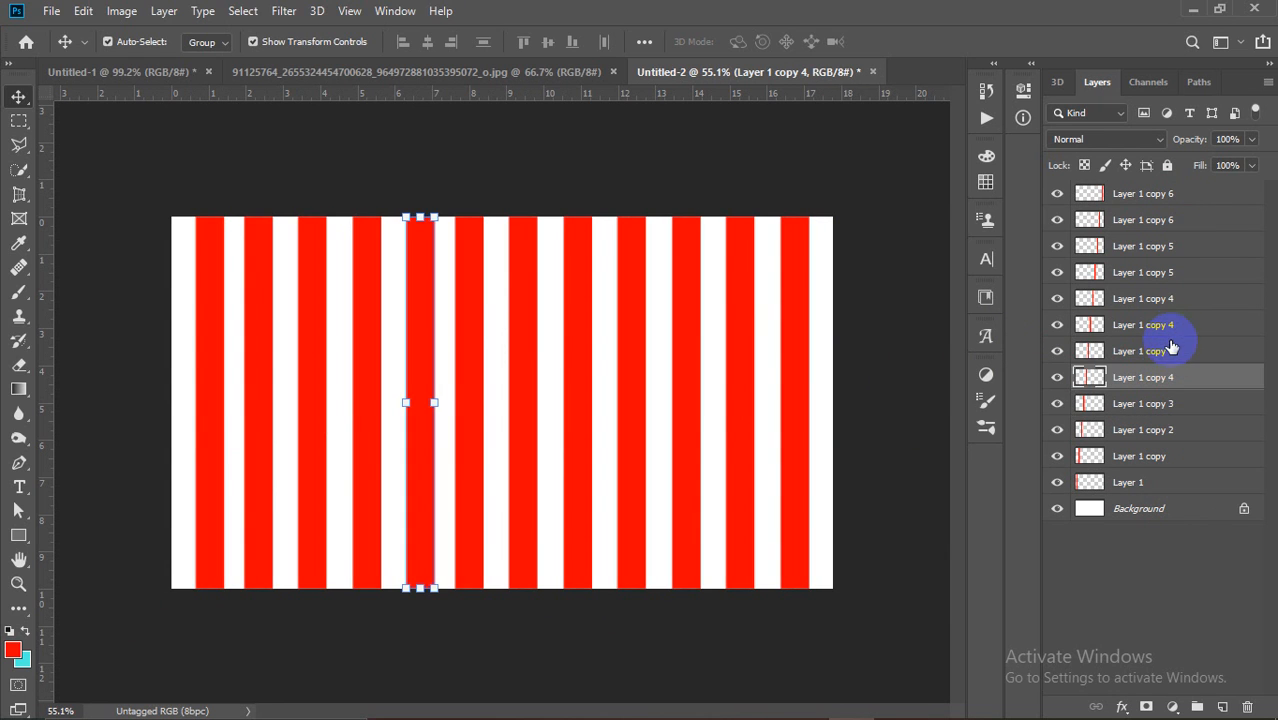
click(1172, 347)
click(1170, 326)
click(1175, 300)
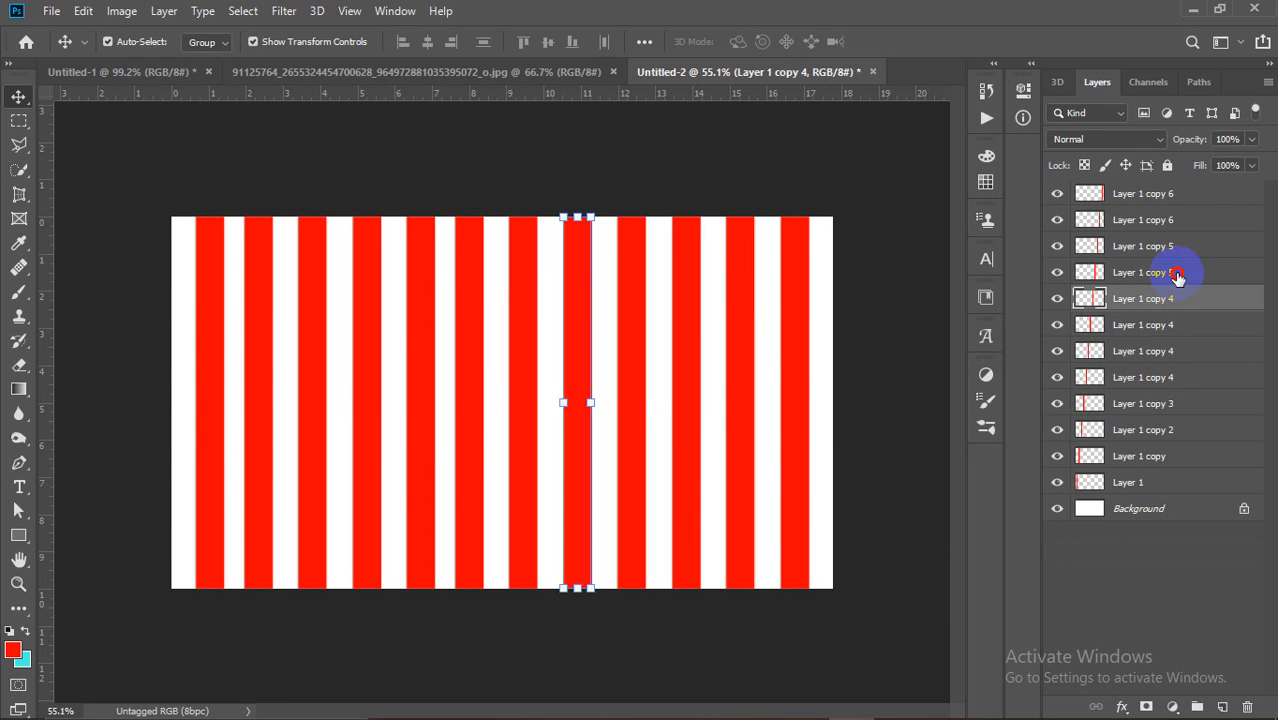
click(1177, 273)
click(1191, 245)
click(1190, 220)
click(1195, 194)
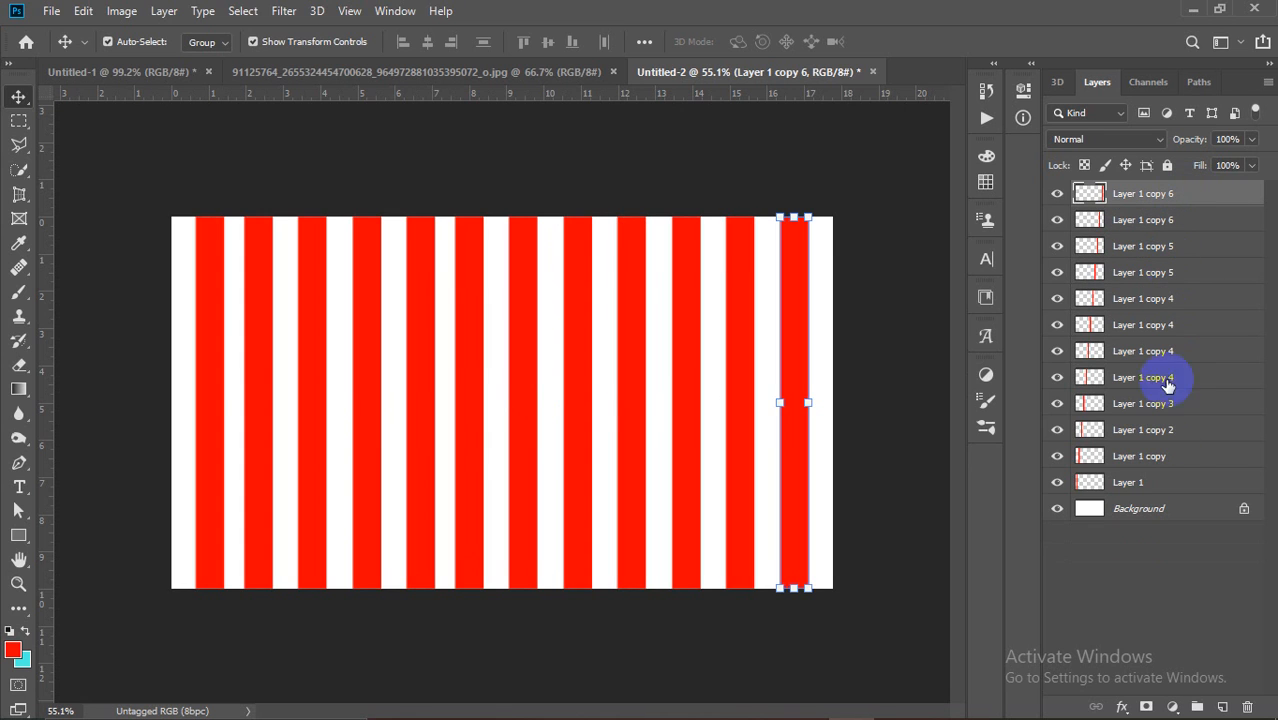
click(1166, 482)
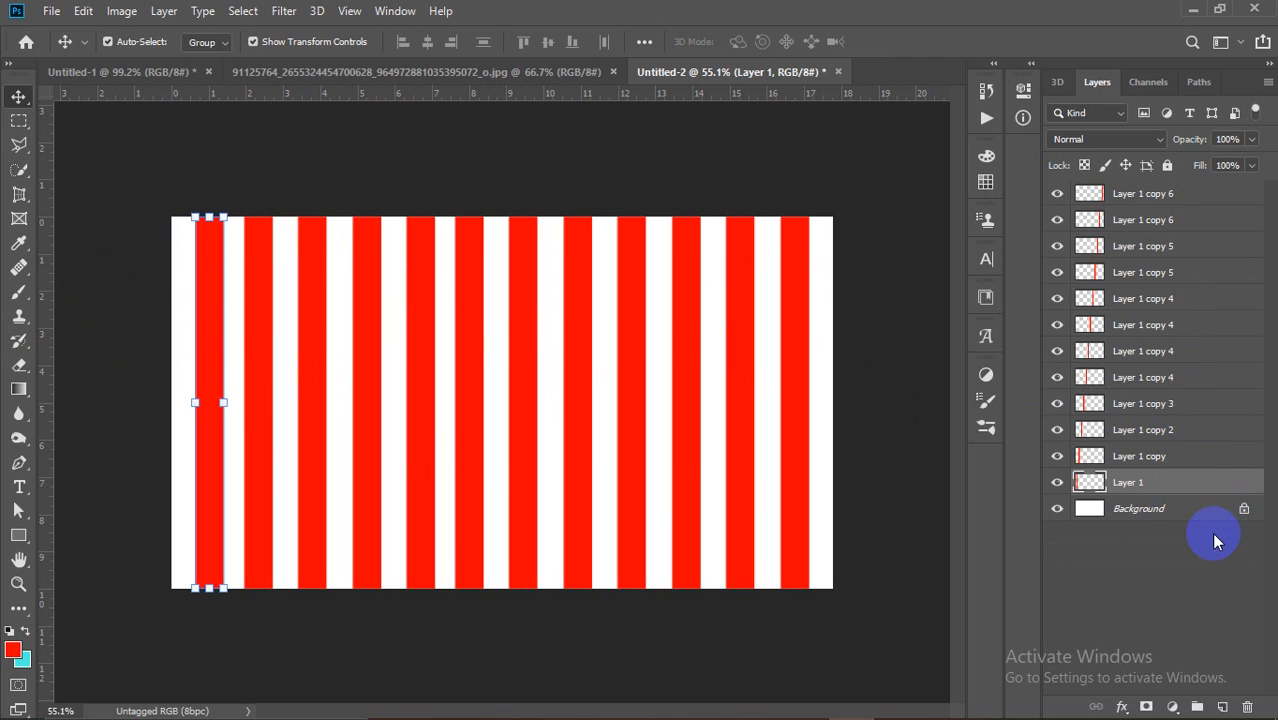
click(1162, 194)
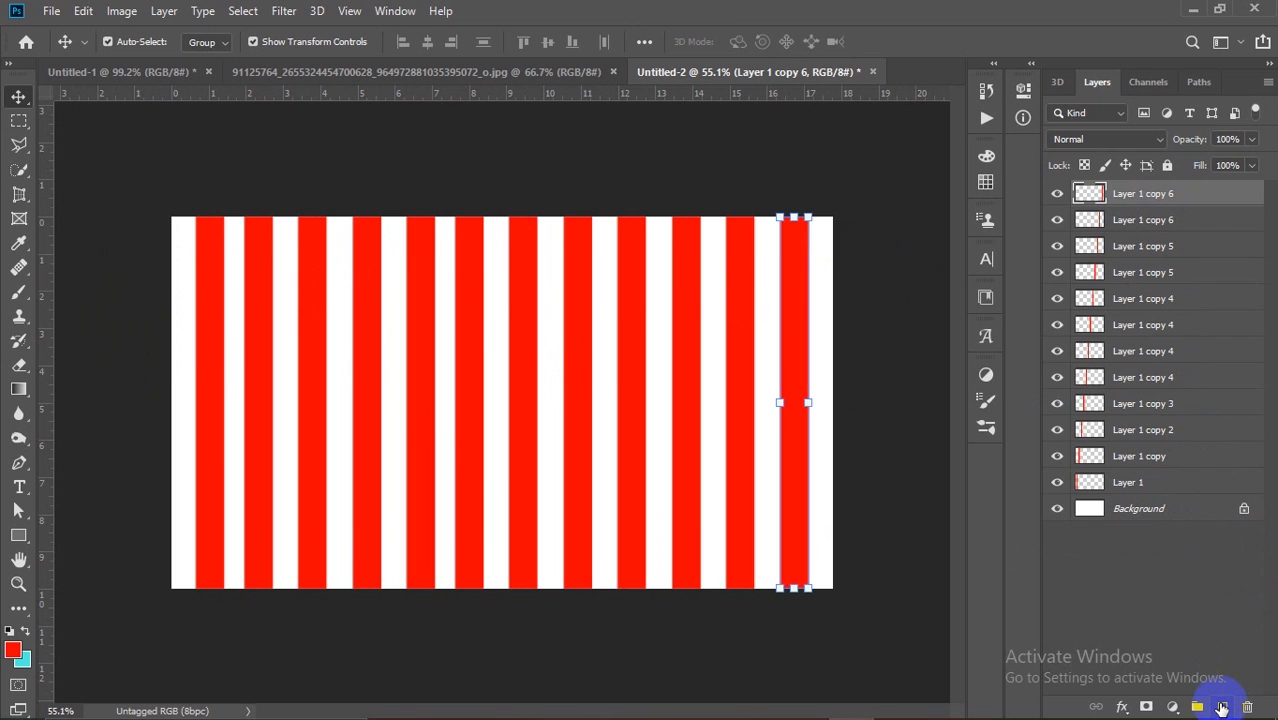
click(1222, 707)
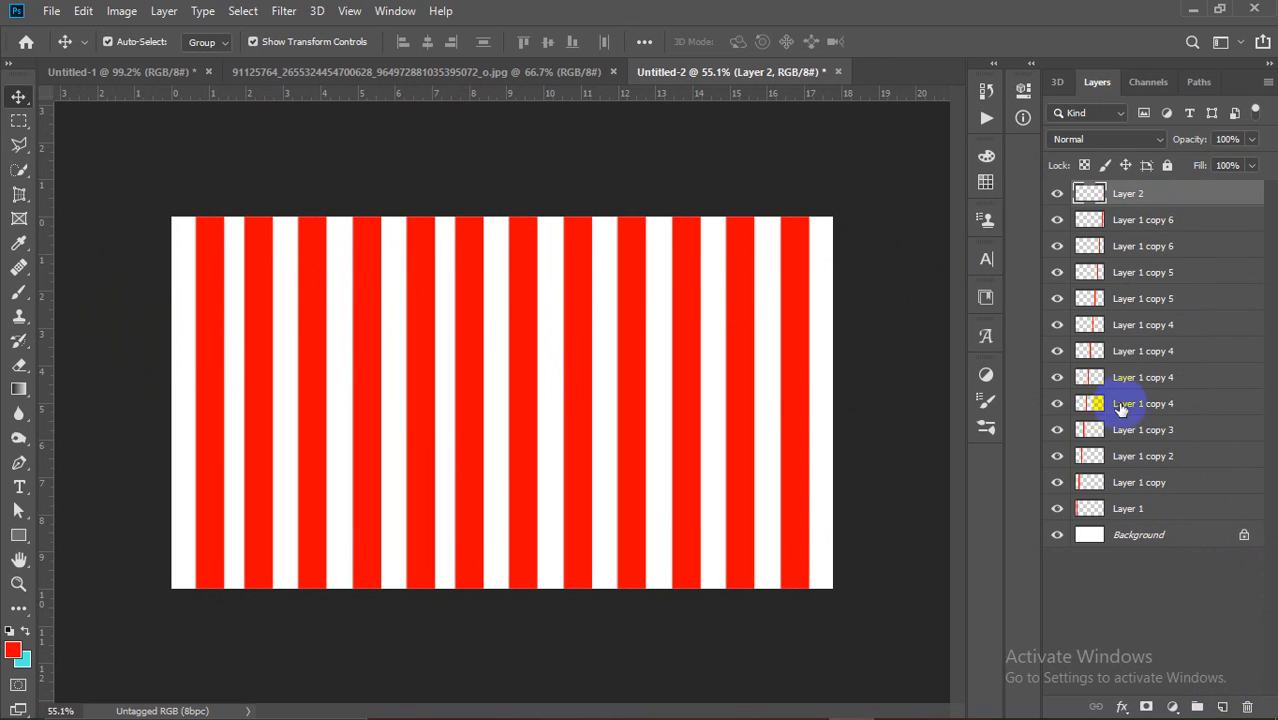
Step: Fill a thin full-width cyan band near the top and Alt-drag copies down into five bands
click(19, 120)
drag(172, 265, 876, 303)
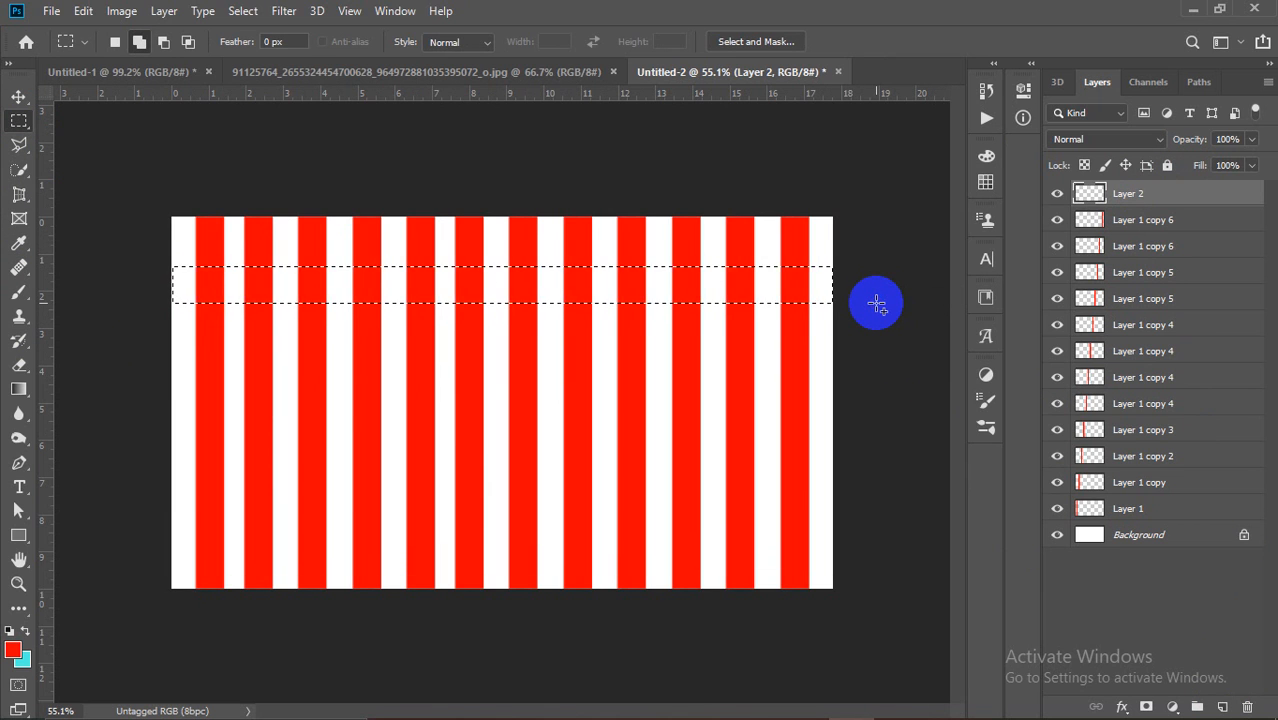
key(ctrl+BackSpace)
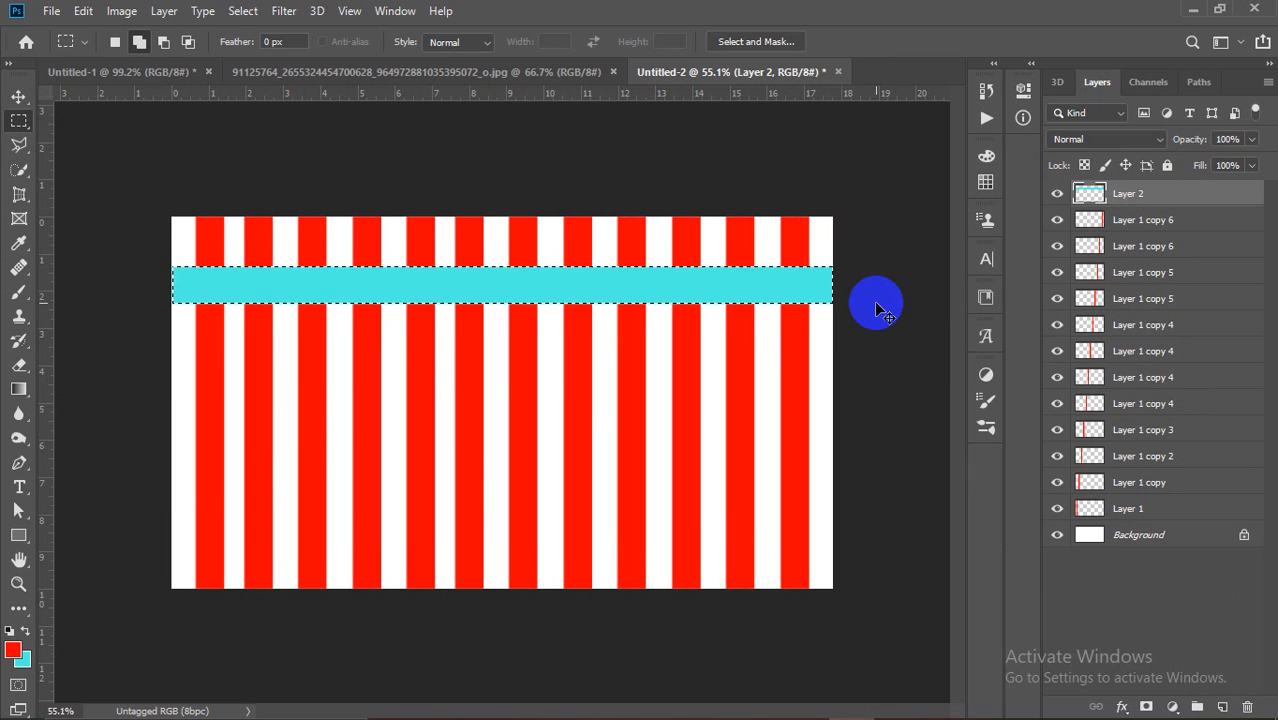
click(646, 261)
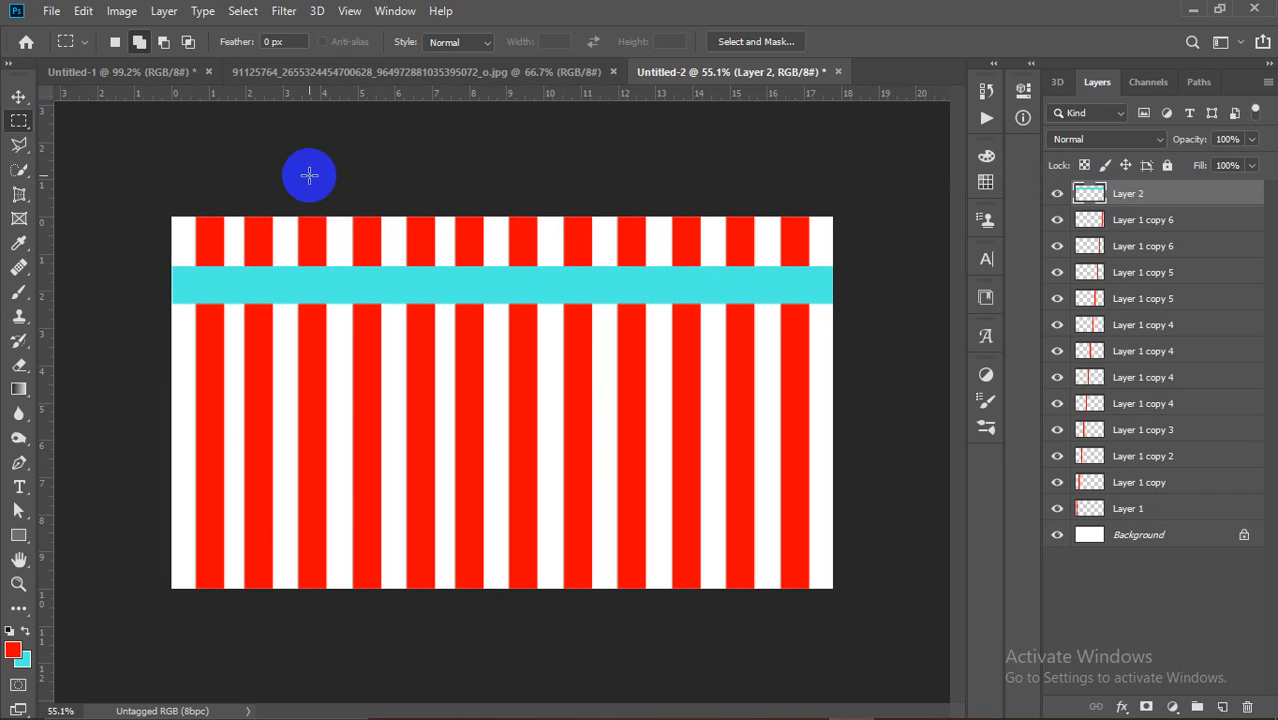
click(18, 96)
drag(437, 289, 420, 557)
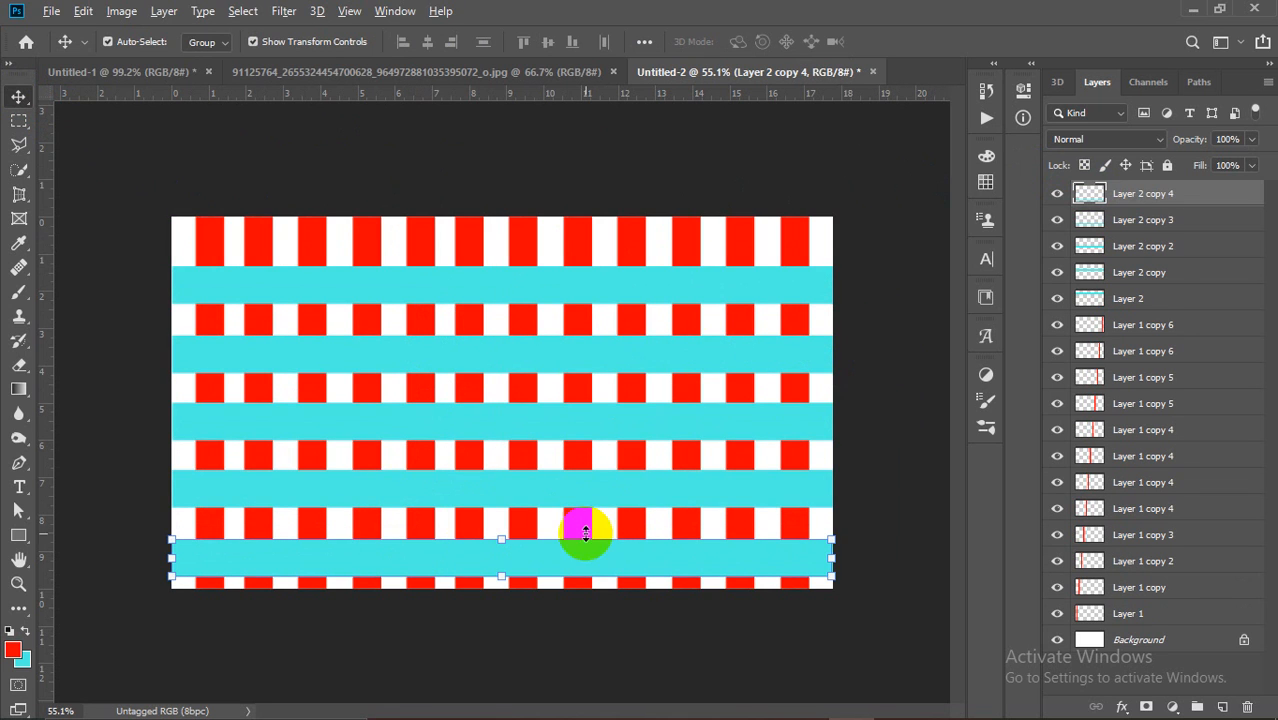
click(905, 265)
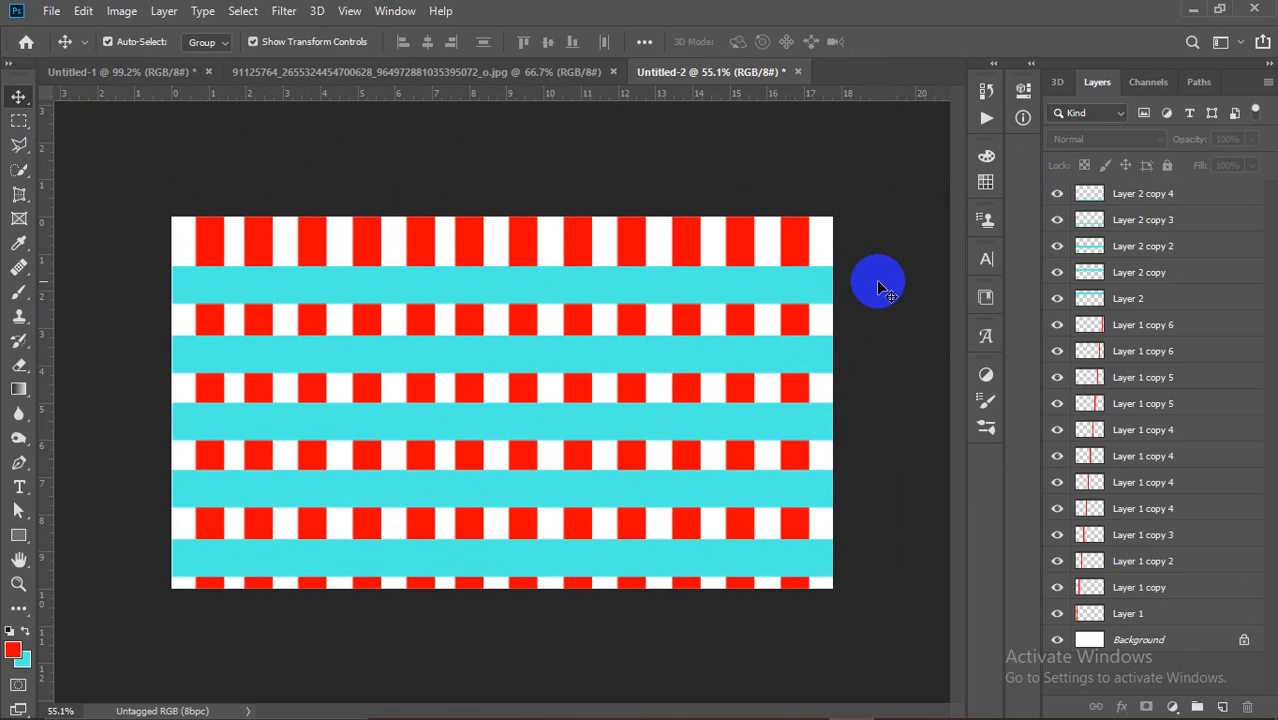
click(1137, 617)
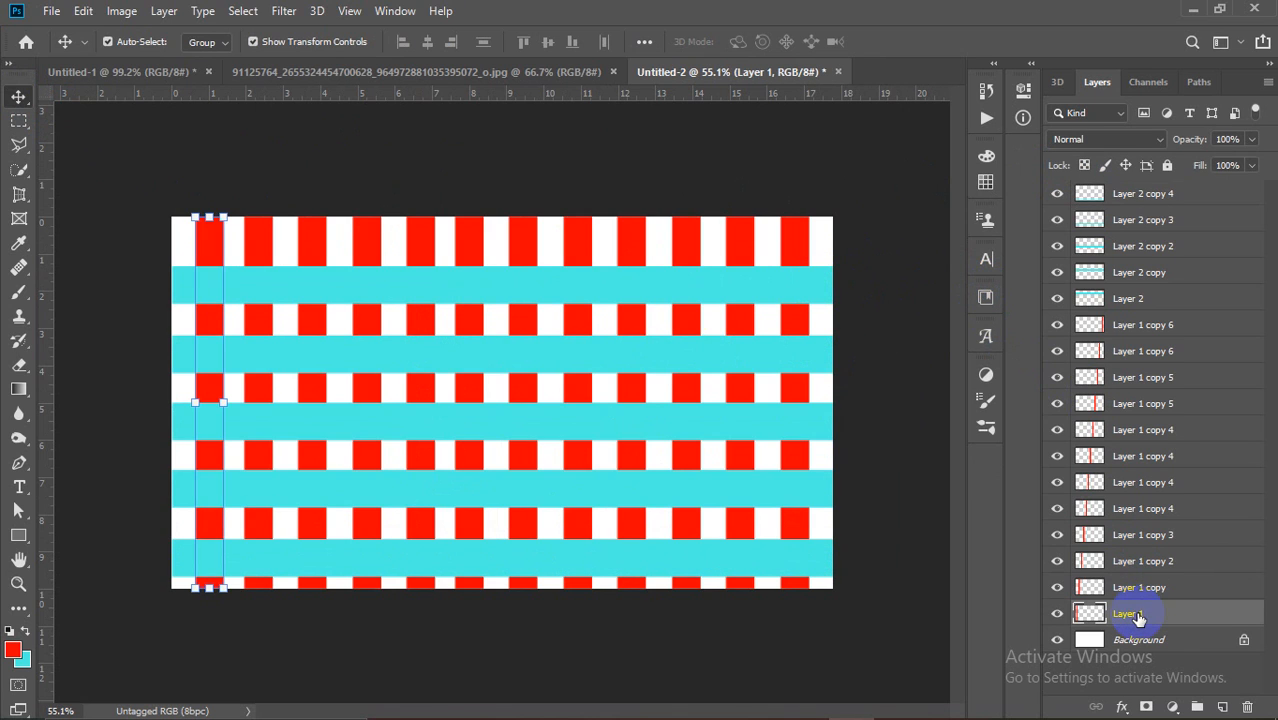
click(1183, 327)
click(878, 356)
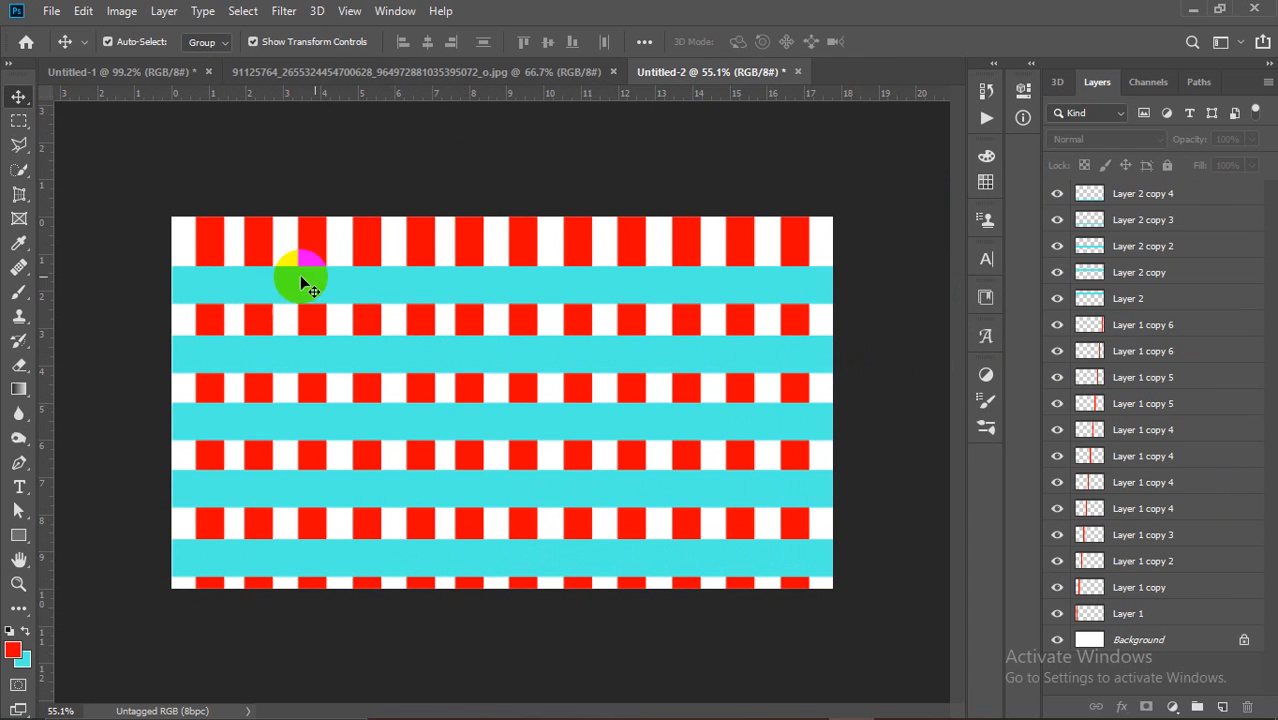
click(1176, 616)
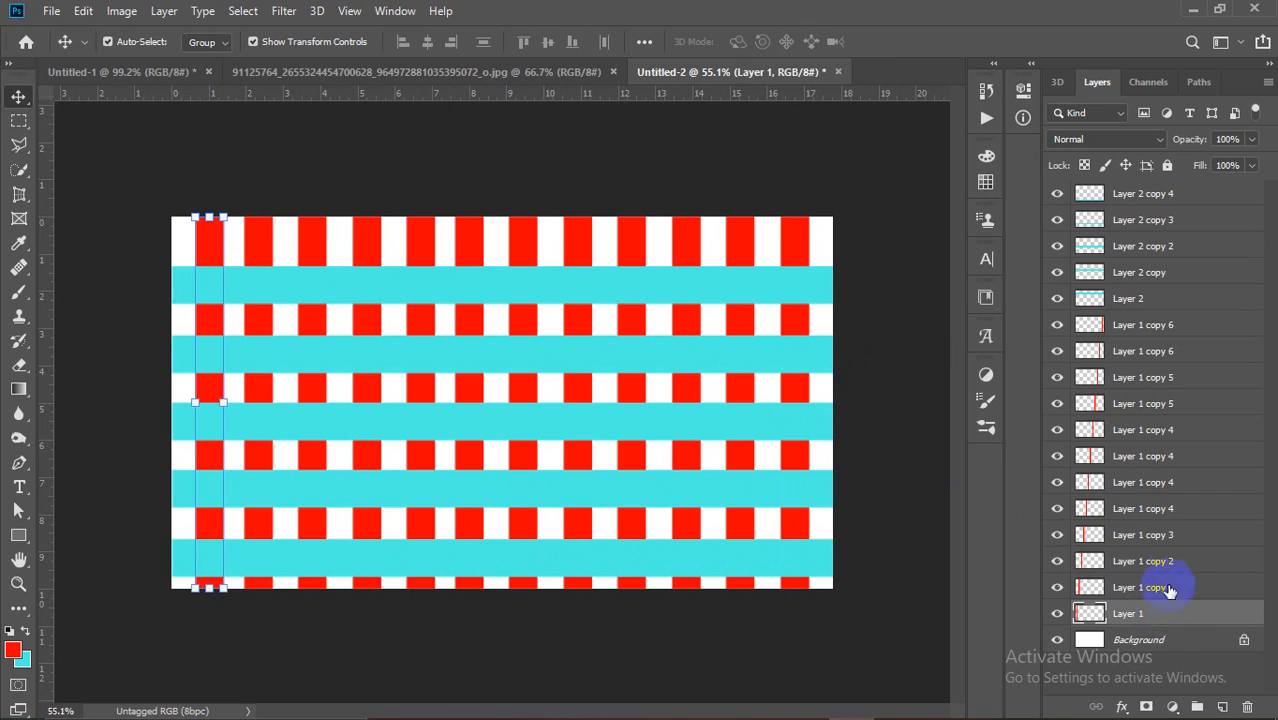
click(1165, 330)
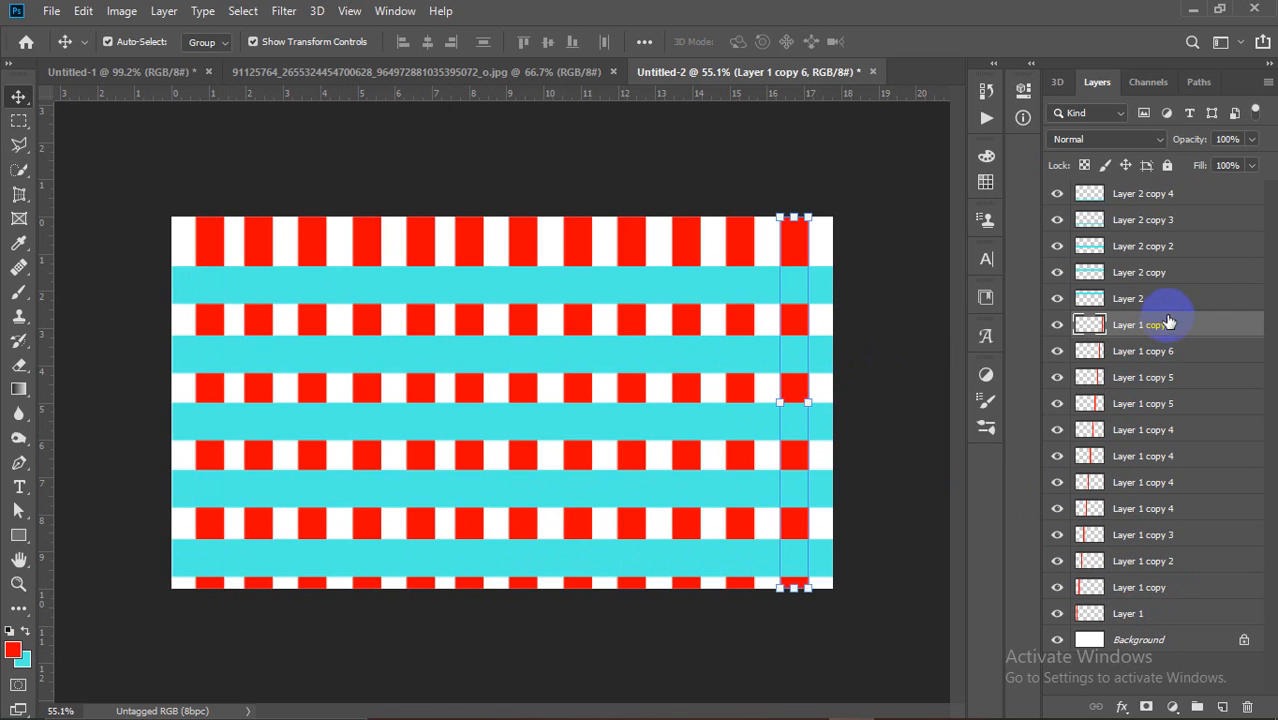
click(1173, 300)
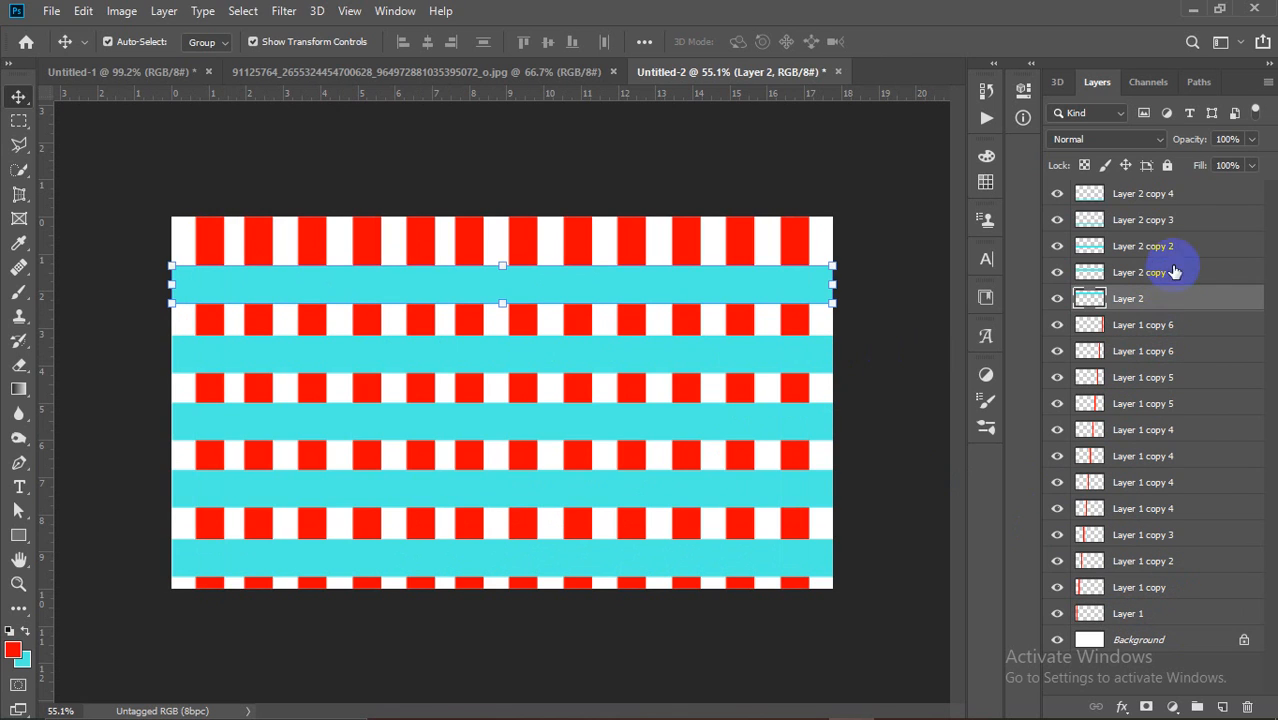
click(913, 265)
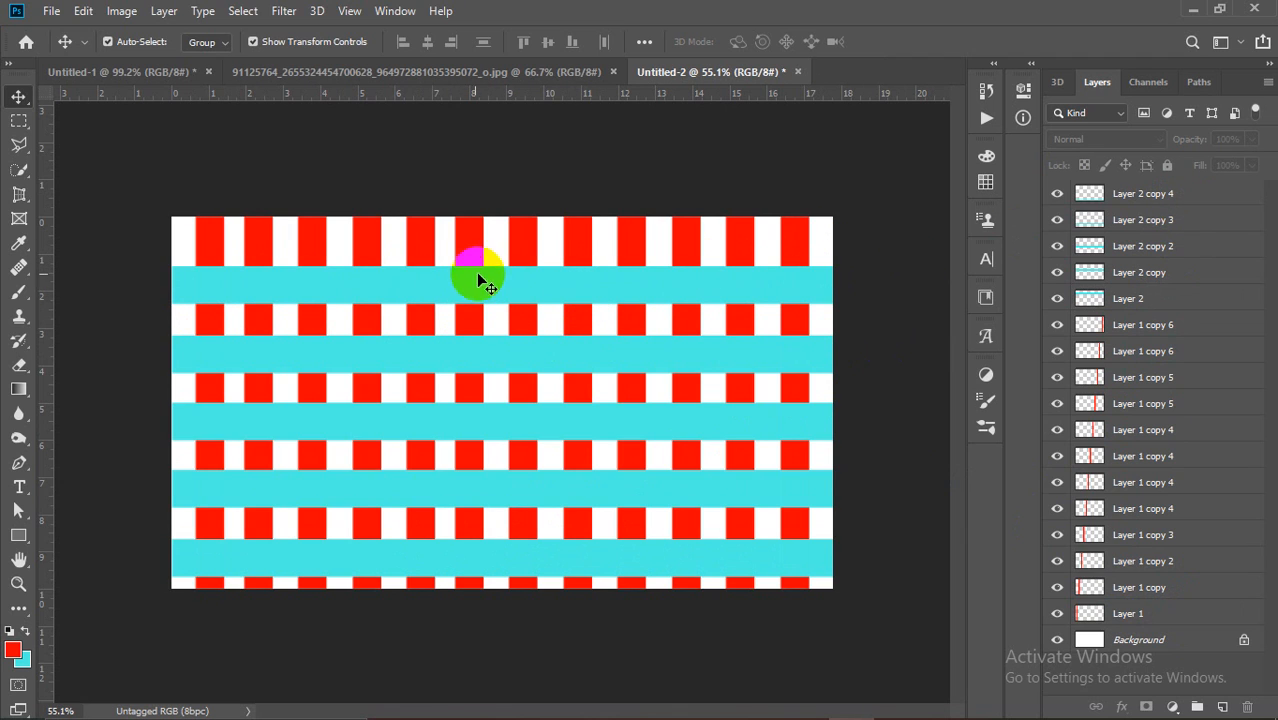
click(205, 234)
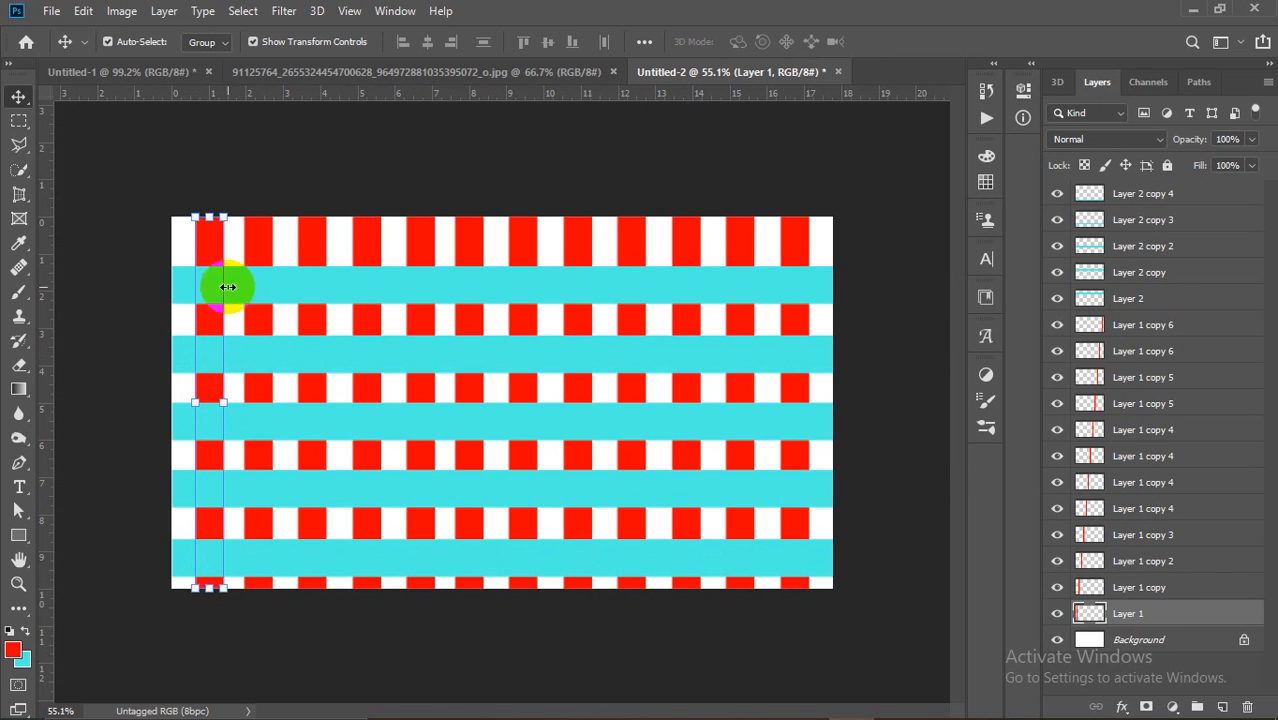
click(352, 190)
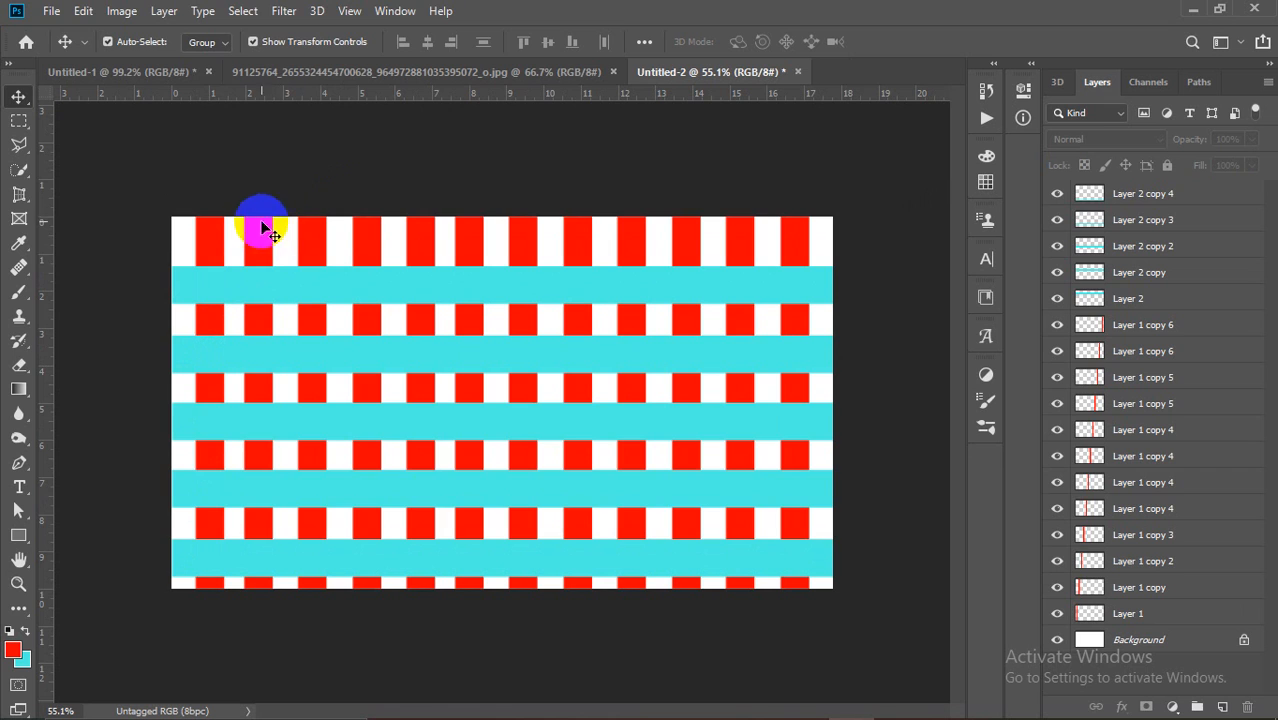
click(205, 238)
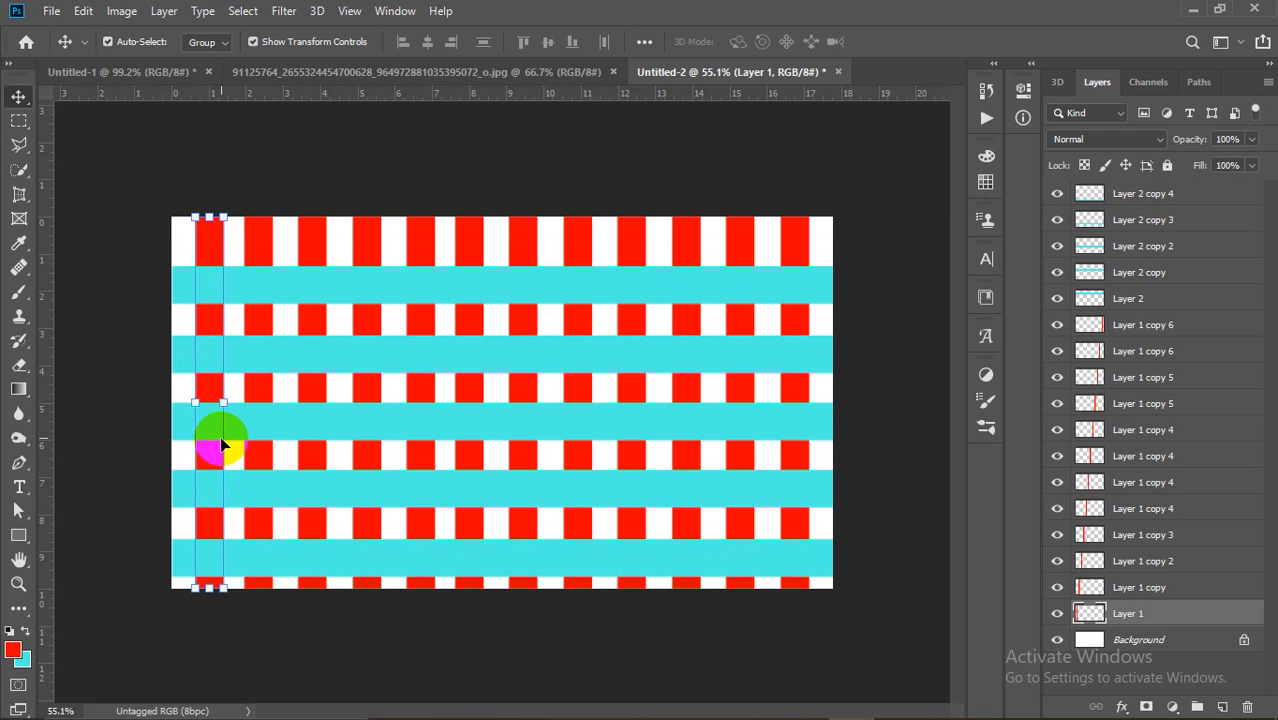
click(303, 176)
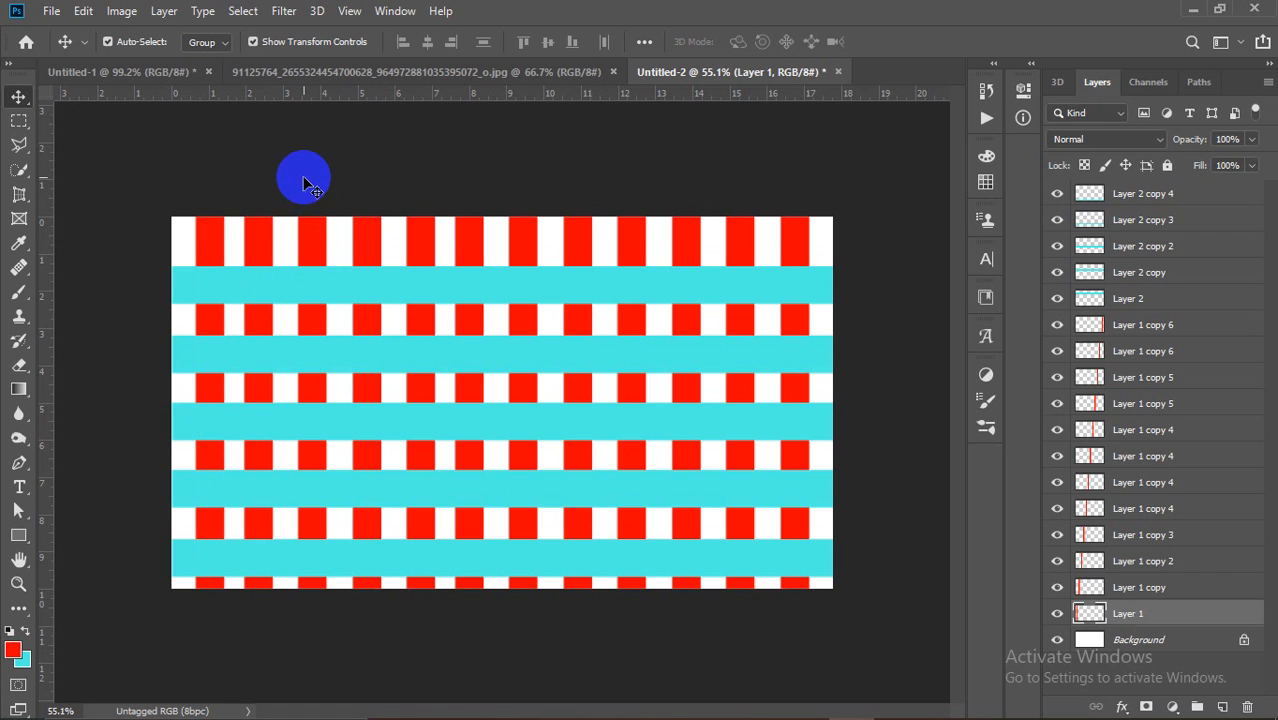
click(212, 236)
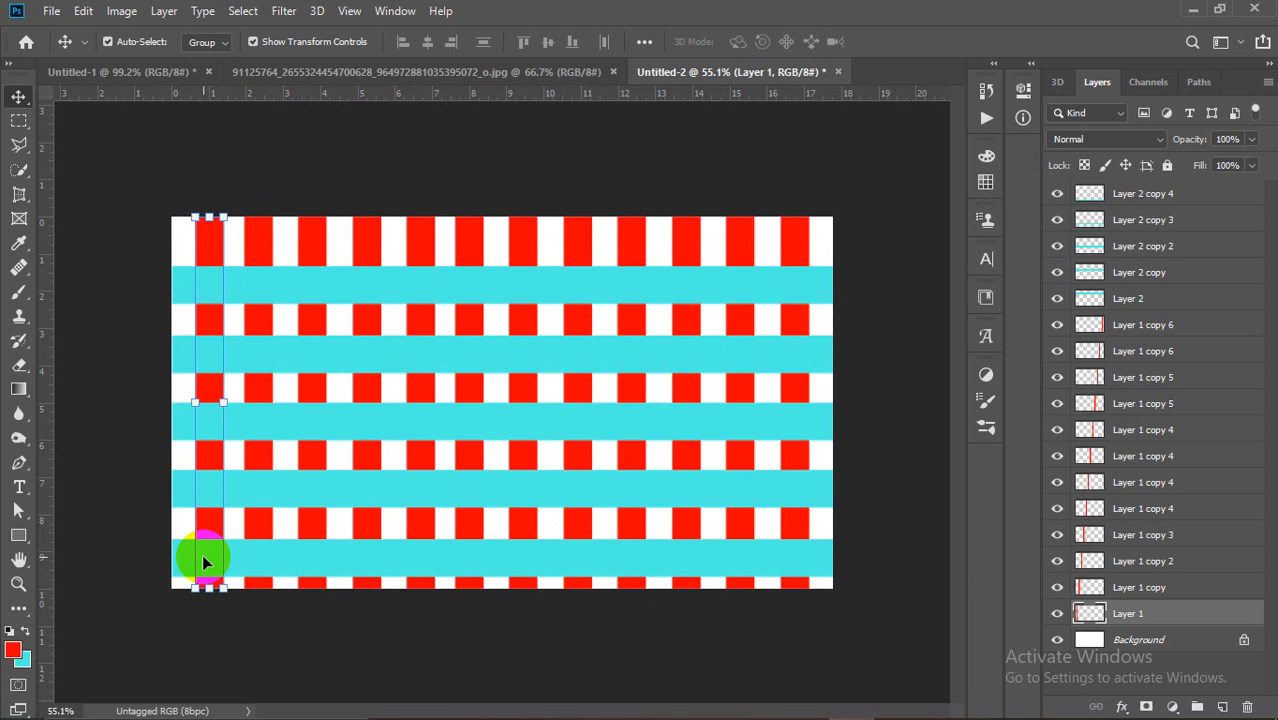
click(310, 155)
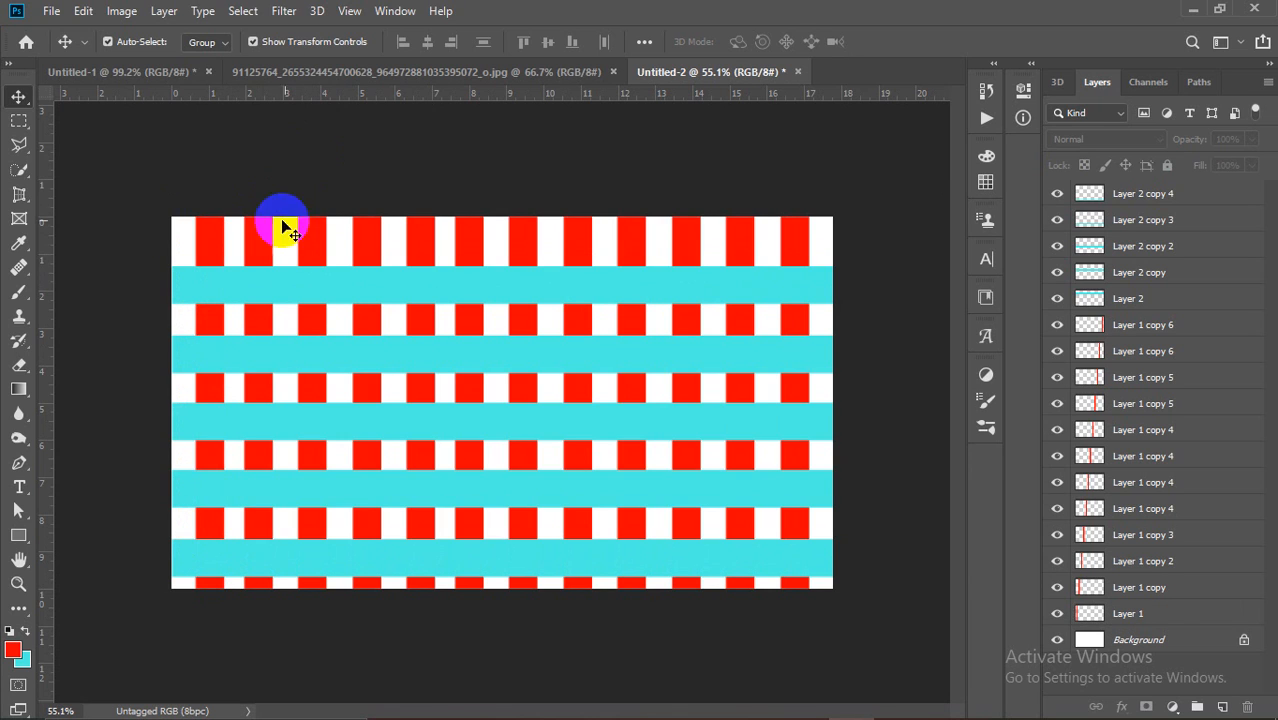
click(108, 42)
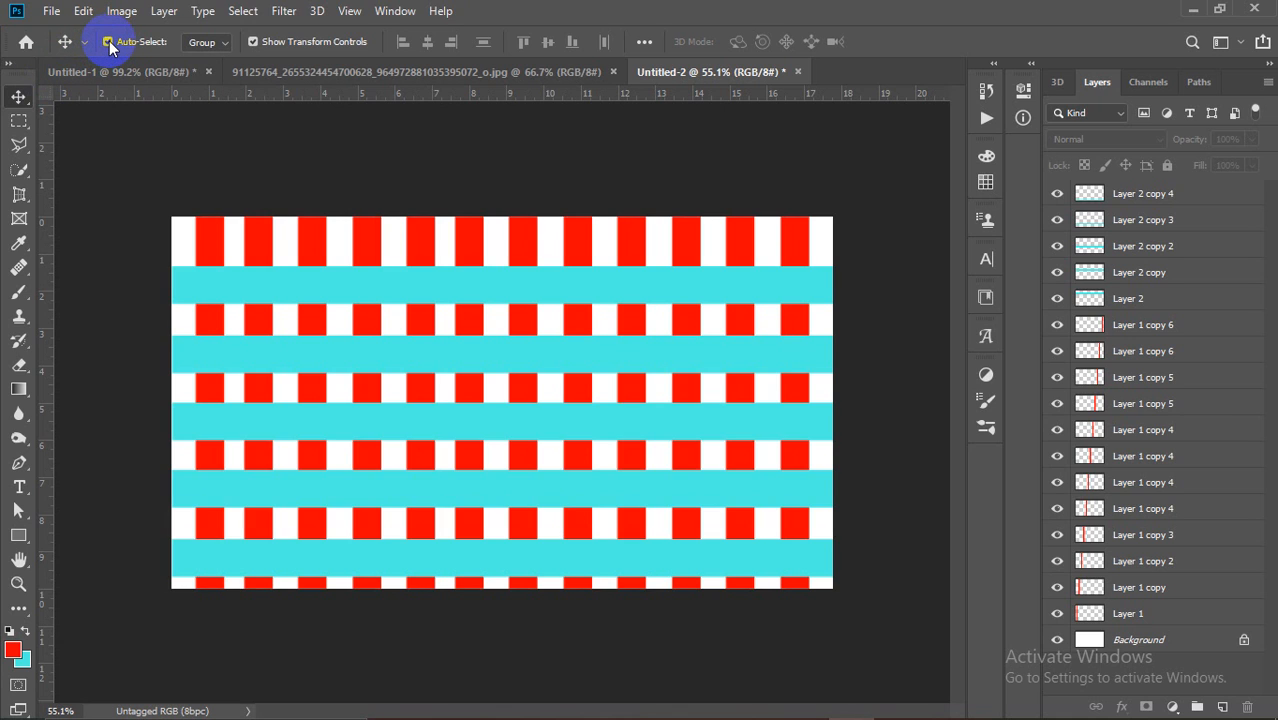
Step: Turn off Auto-Select and dismiss the 'no layers are selected' errors when moving stripes
click(108, 42)
click(222, 234)
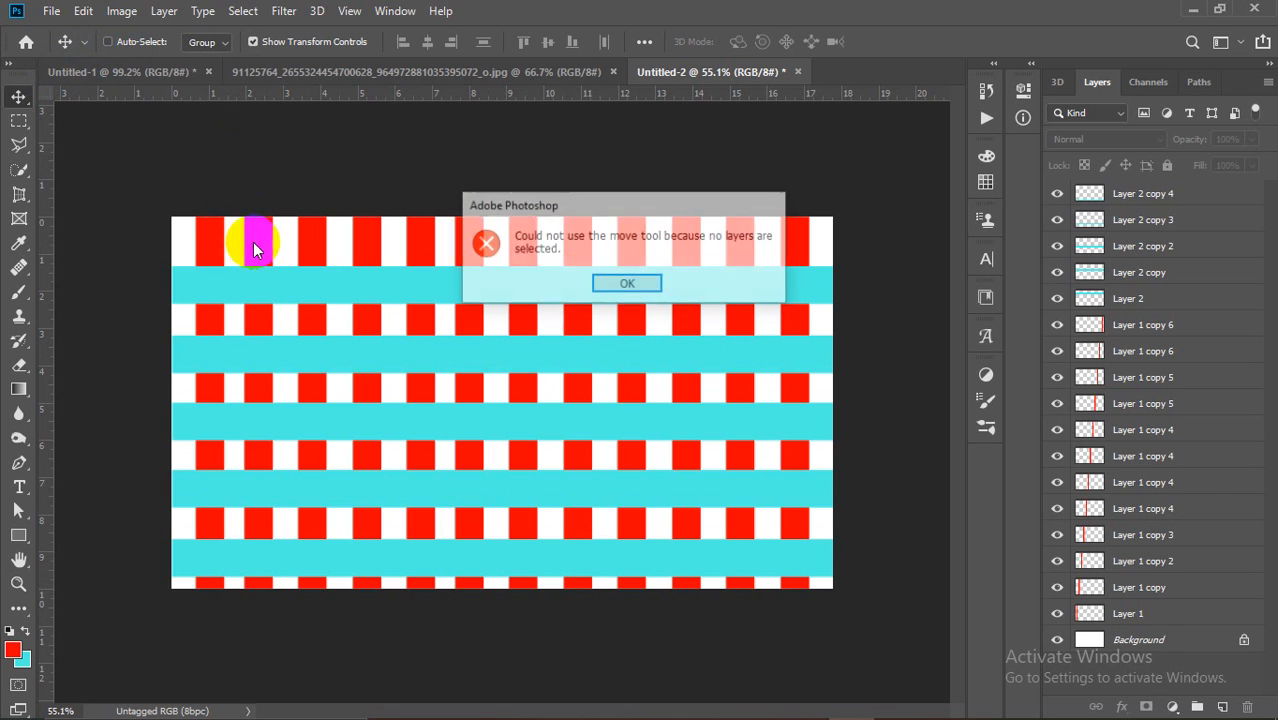
click(628, 285)
click(345, 298)
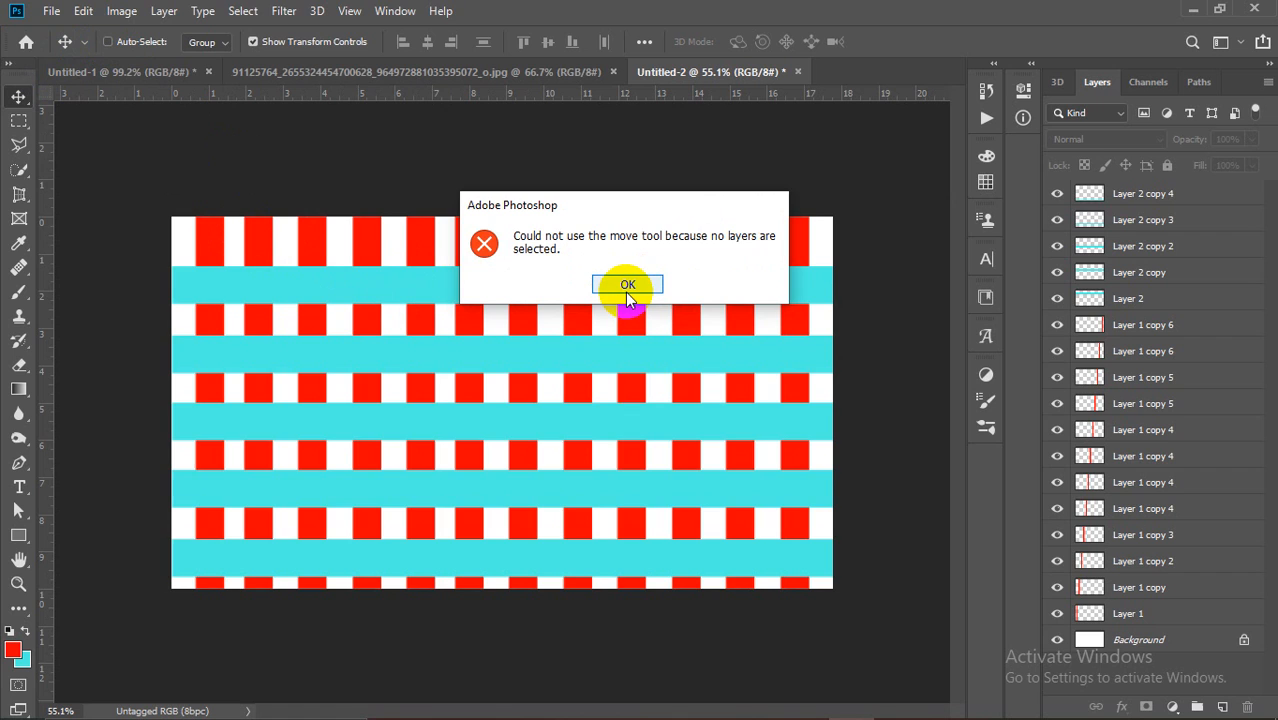
click(627, 288)
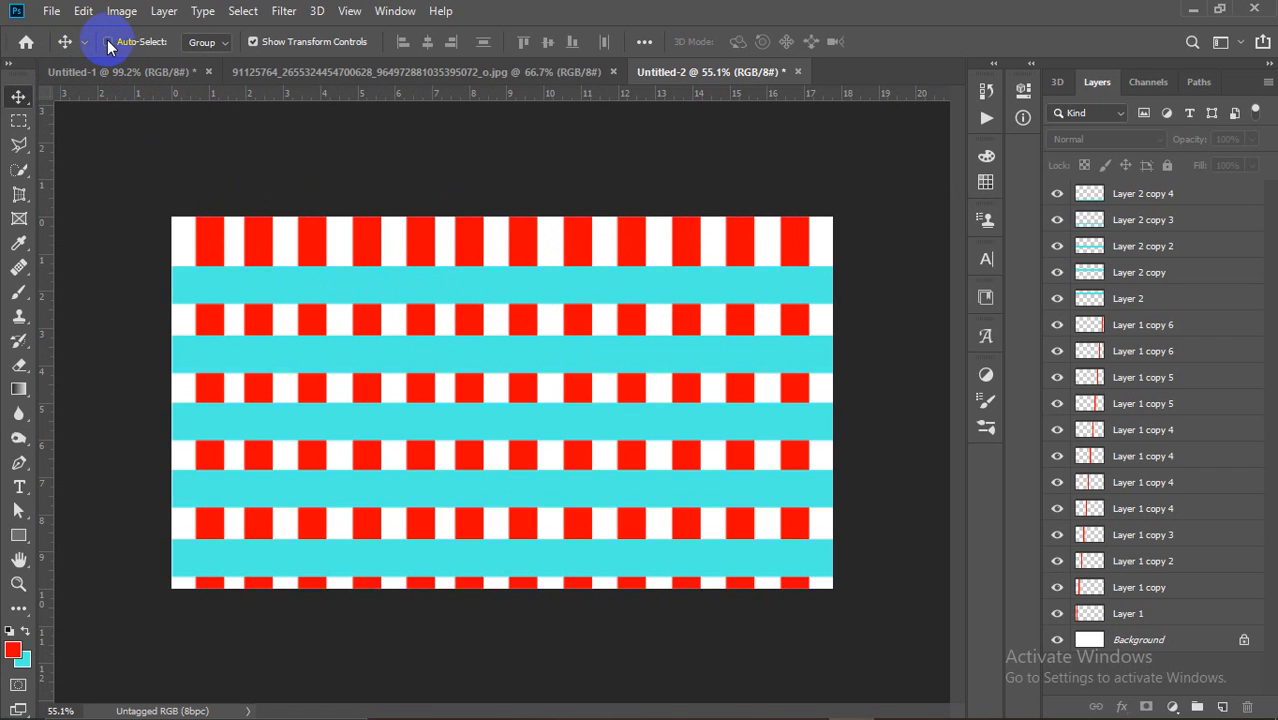
Step: Re-enable Auto-Select and pick the leftmost red stripe's layer, Layer 1, from the canvas
click(110, 47)
click(300, 243)
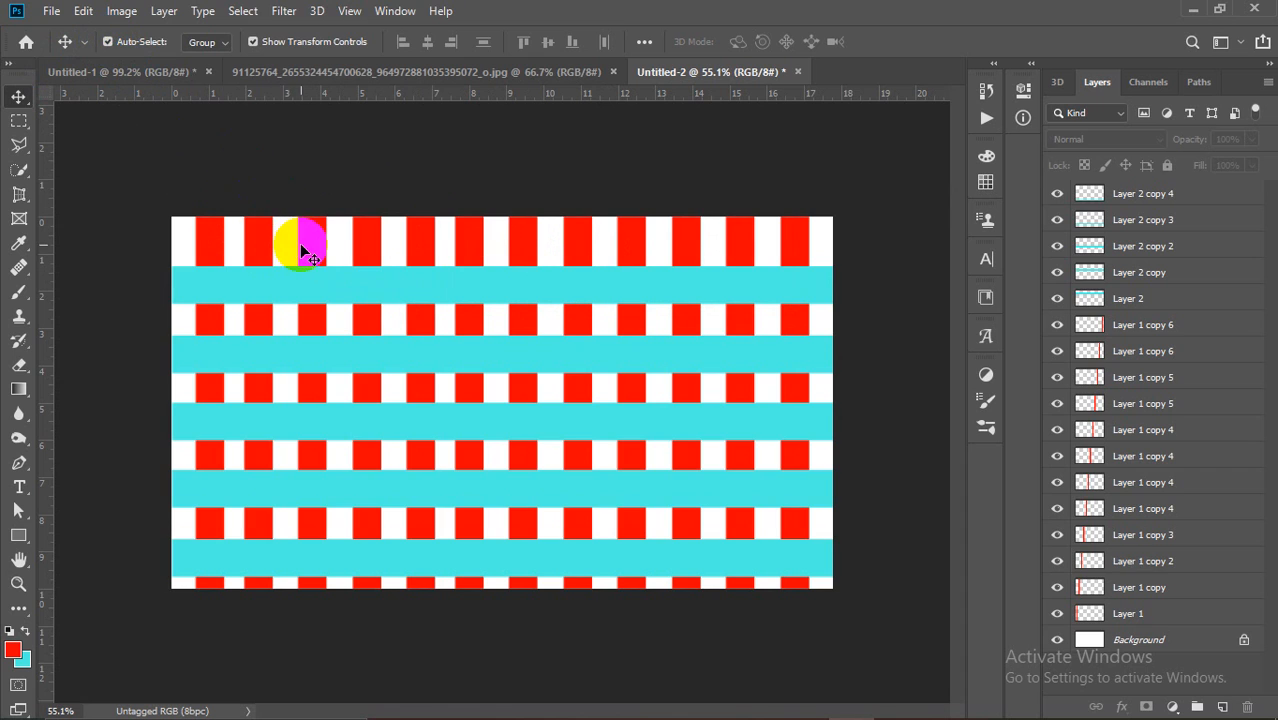
click(245, 245)
click(208, 234)
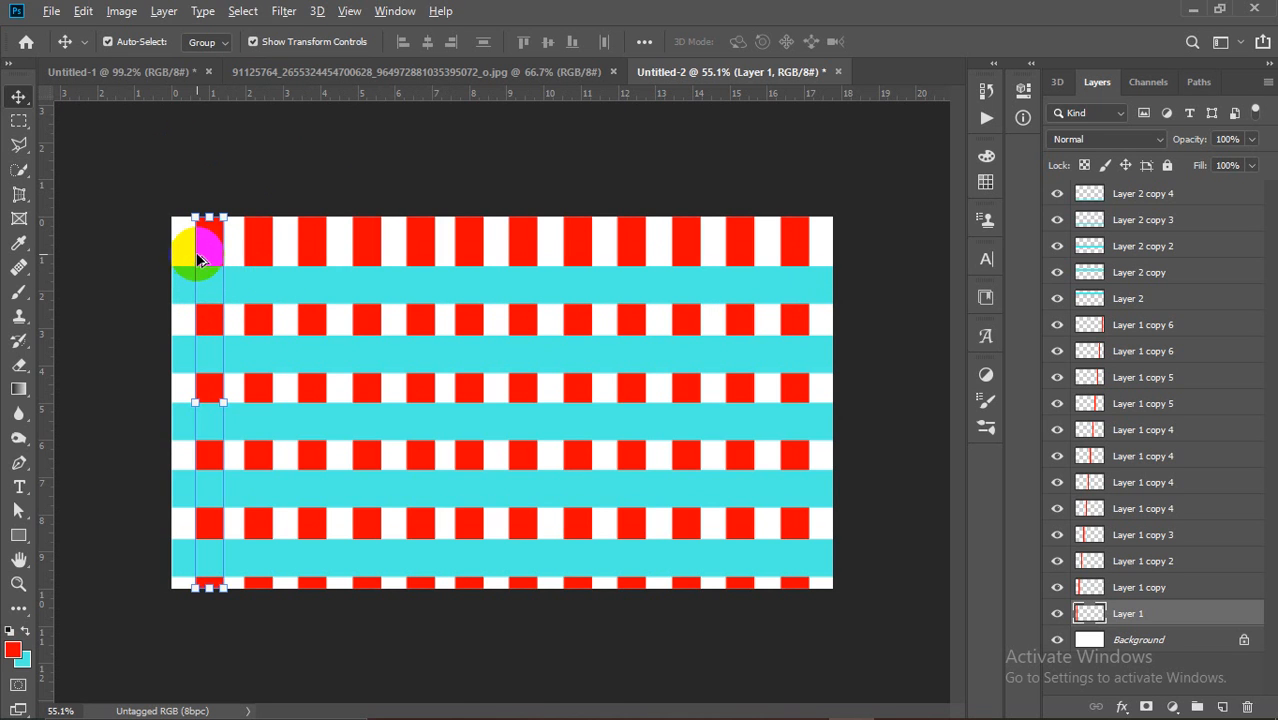
scroll(196, 252, up, 4)
scroll(195, 250, down, 2)
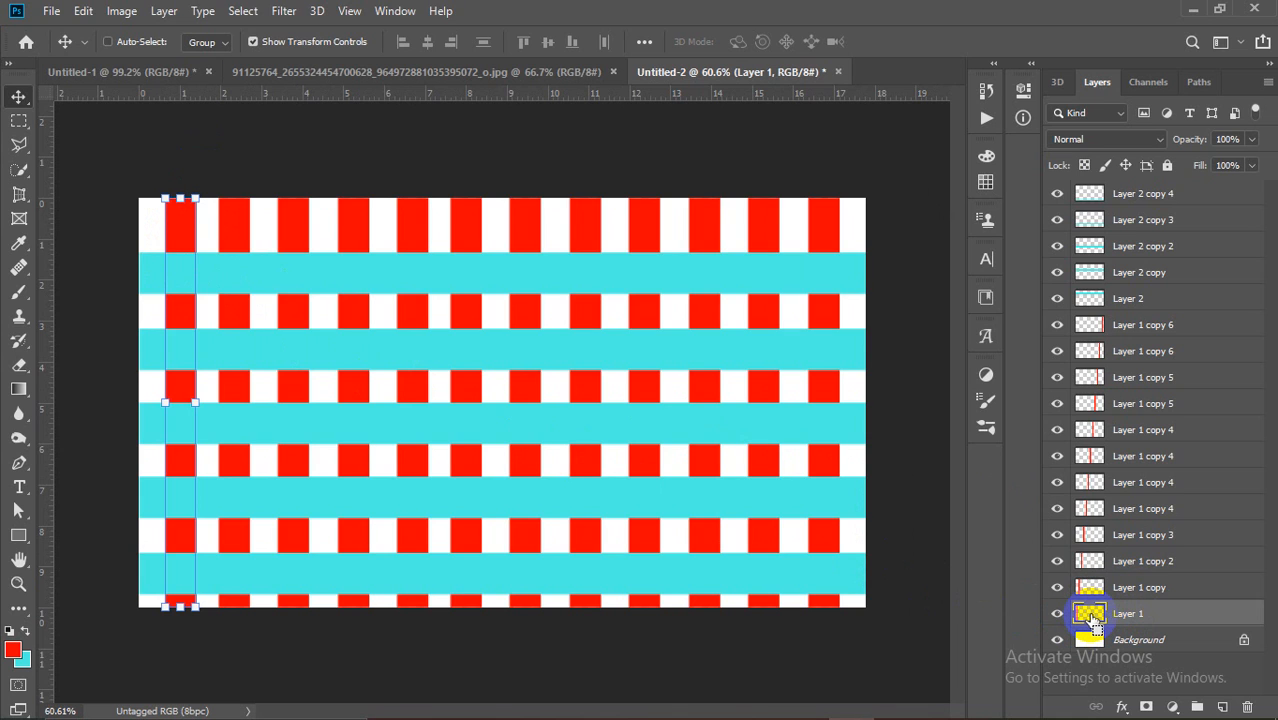
Step: Identify and select the first red column's layer by picking stripes on the canvas
ctrl+click(1094, 619)
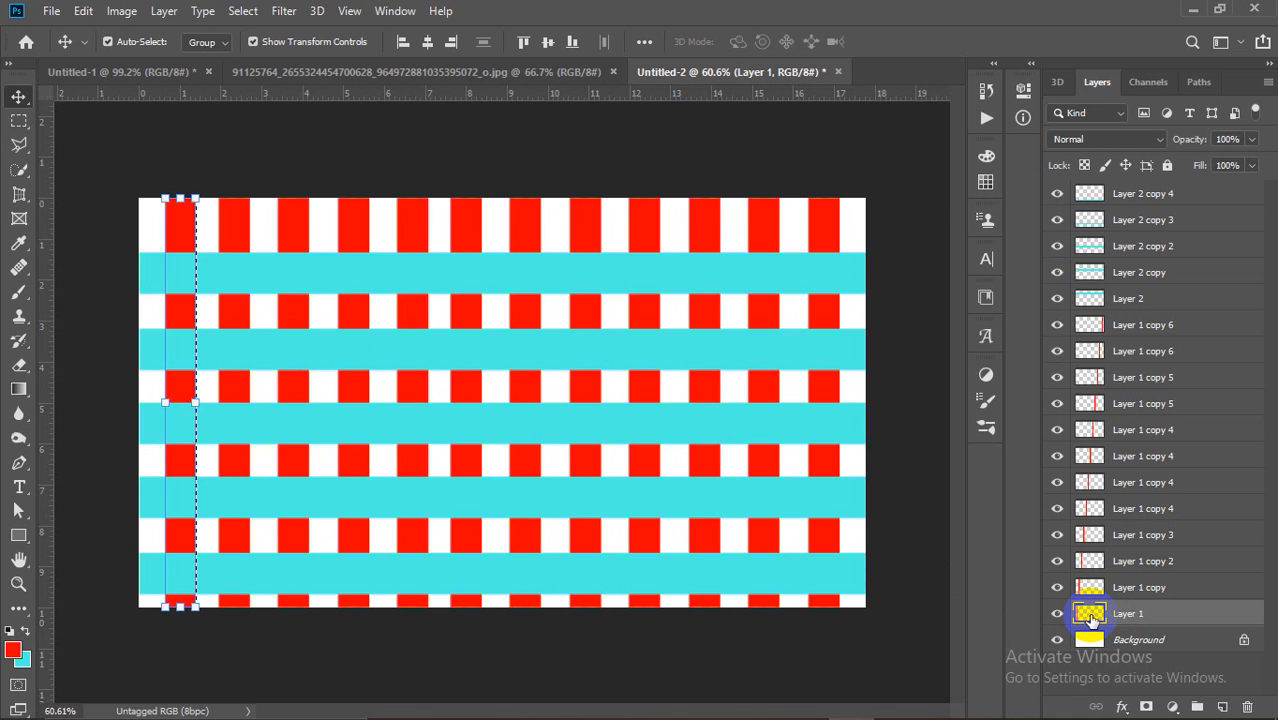
key(ctrl+d)
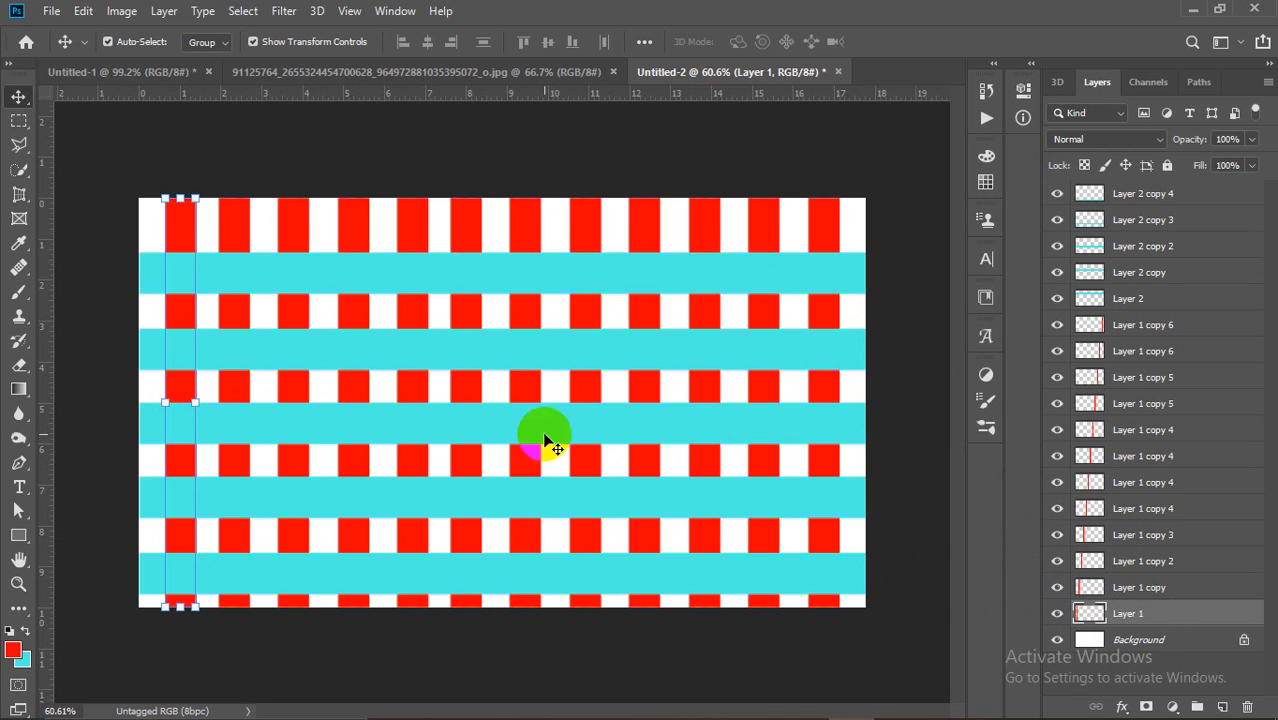
click(348, 338)
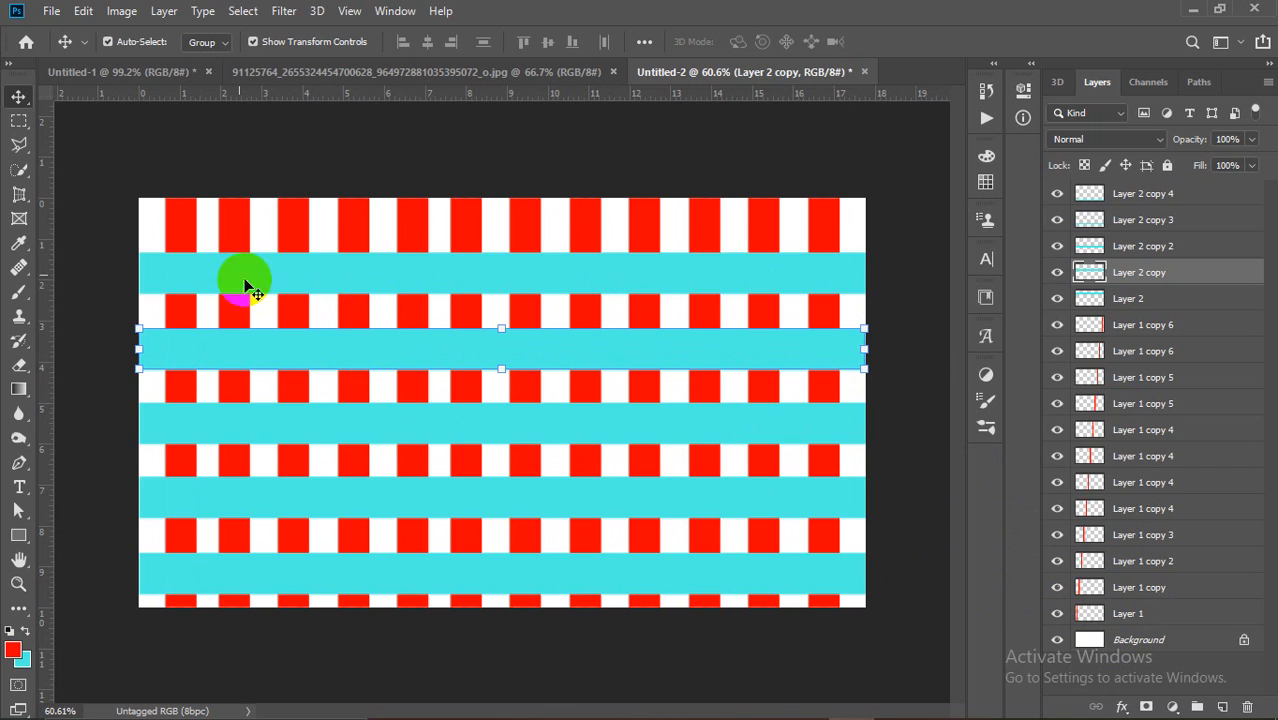
click(180, 210)
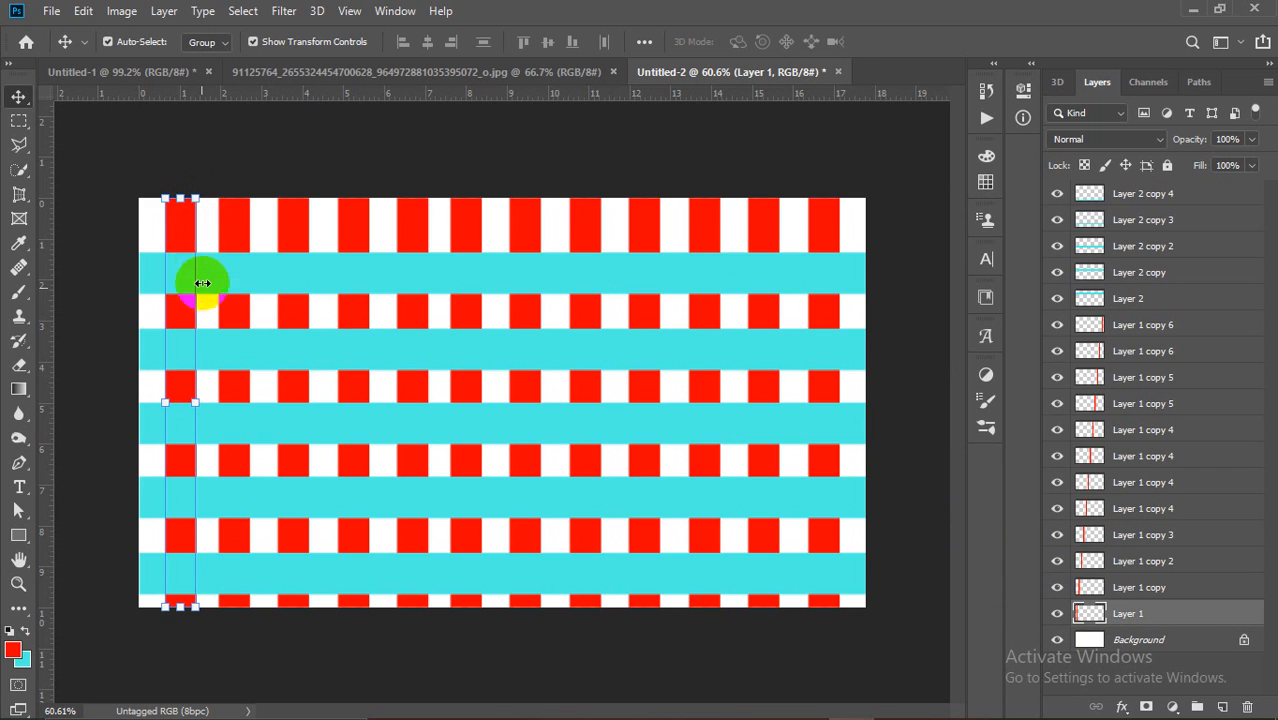
click(281, 162)
click(184, 217)
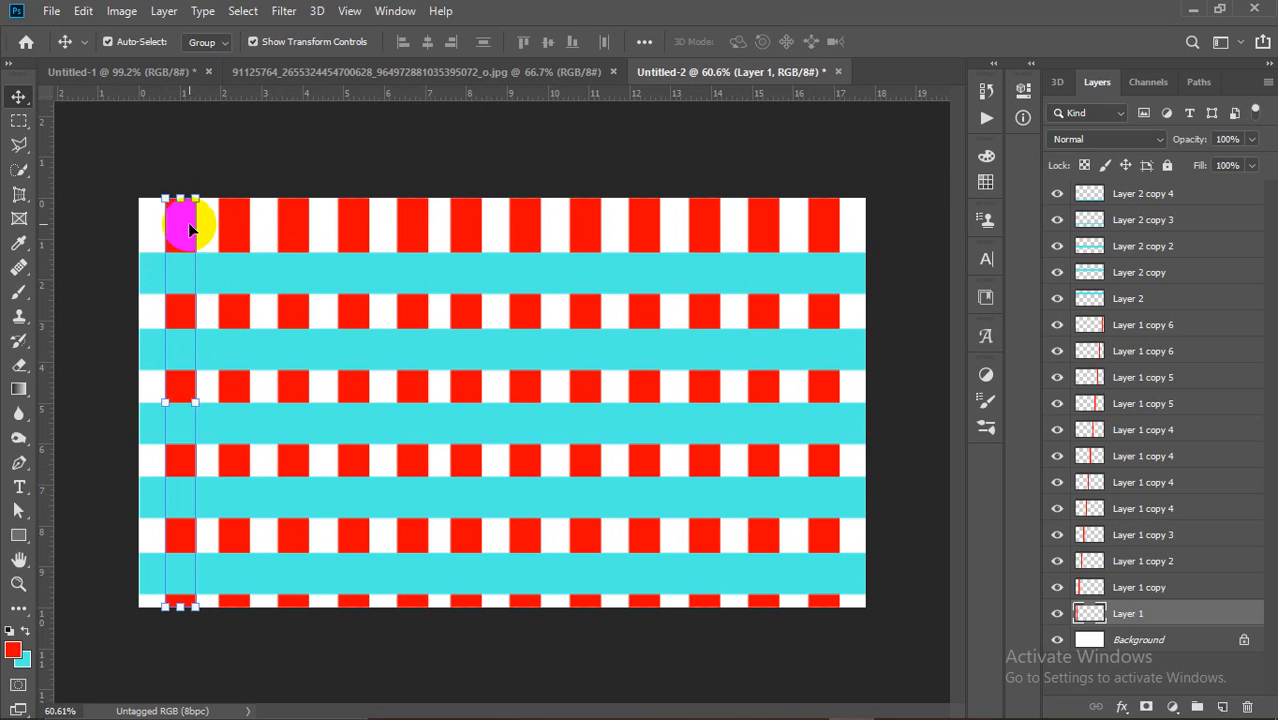
click(580, 339)
click(592, 205)
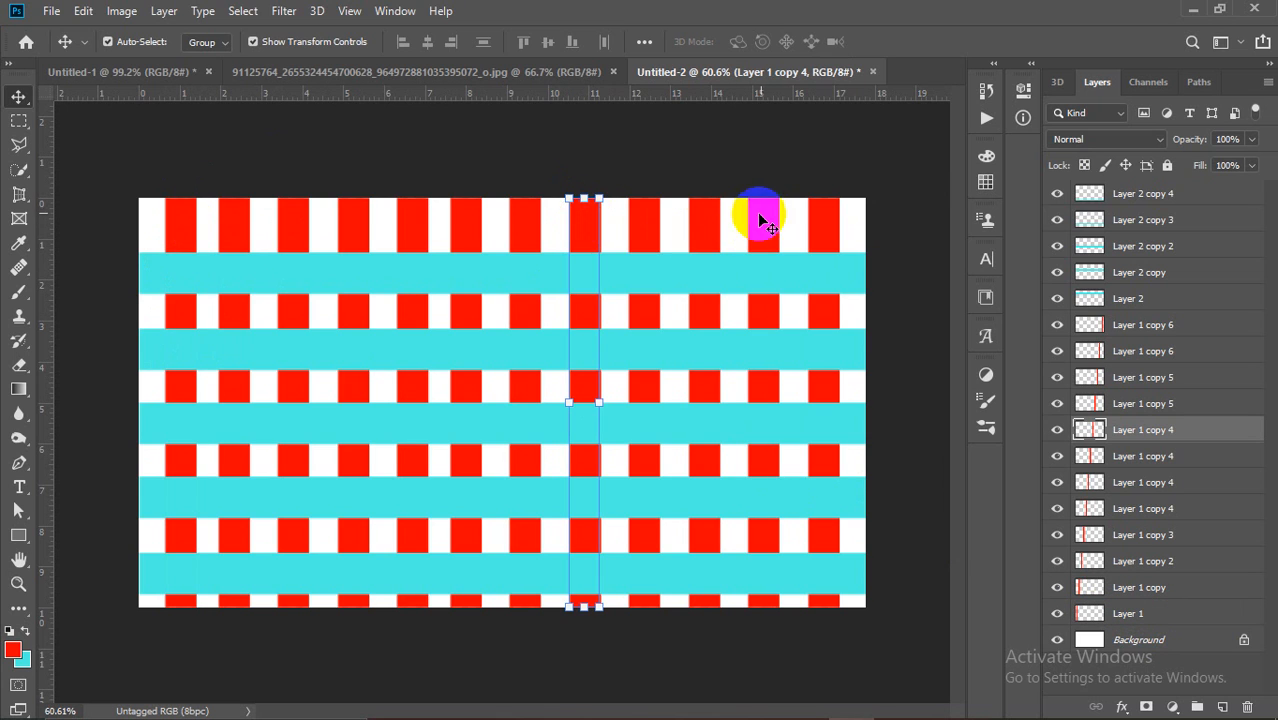
click(712, 222)
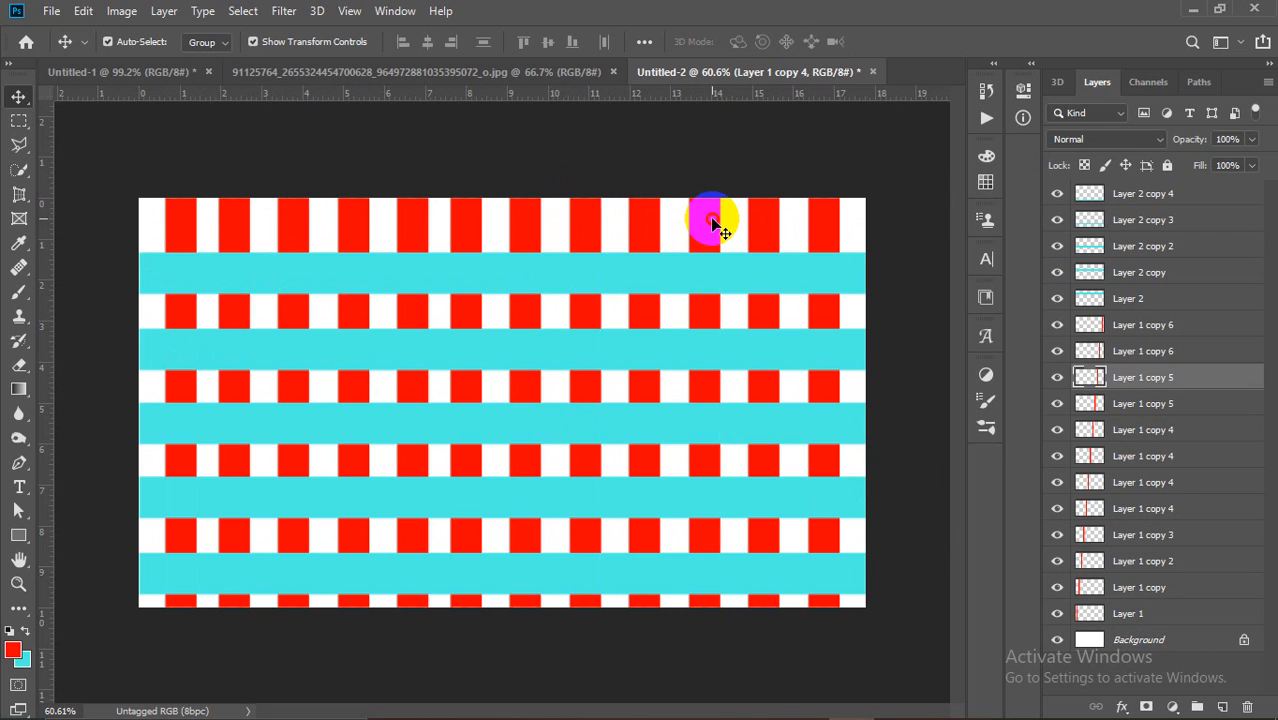
click(765, 222)
click(172, 227)
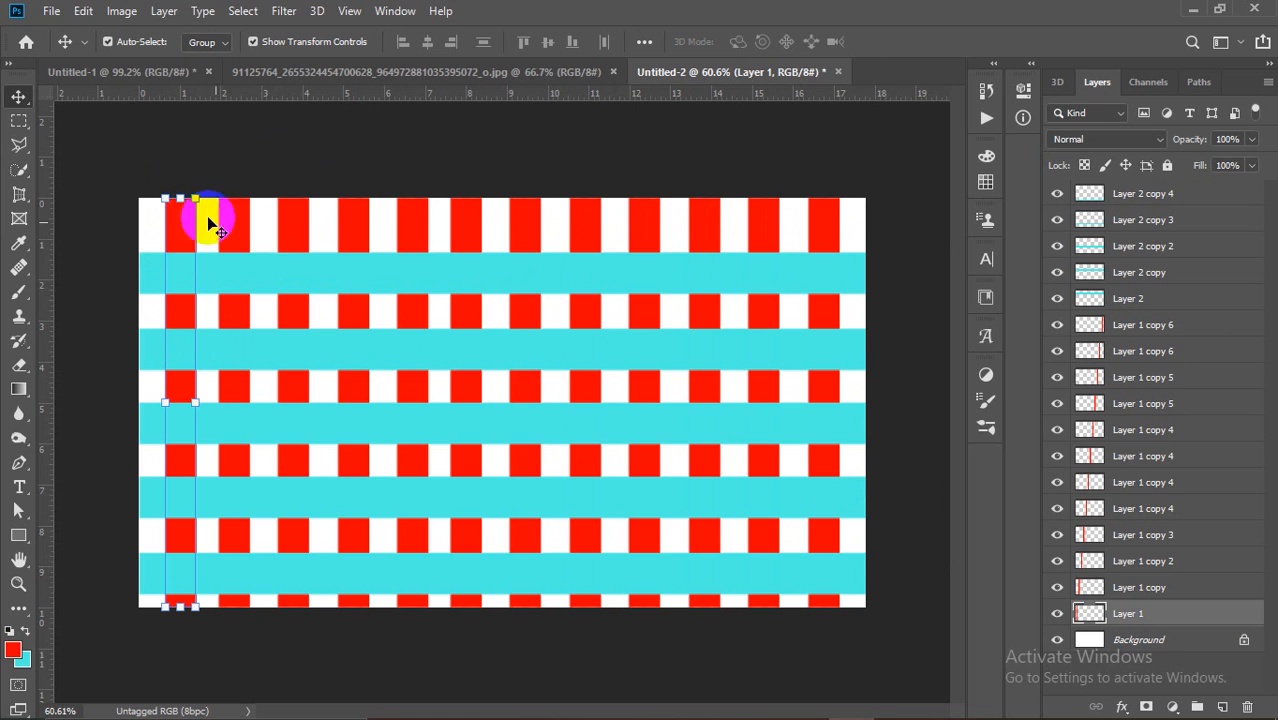
Step: Load the first red column as a selection and pick the top cyan band's layer
ctrl+click(1090, 616)
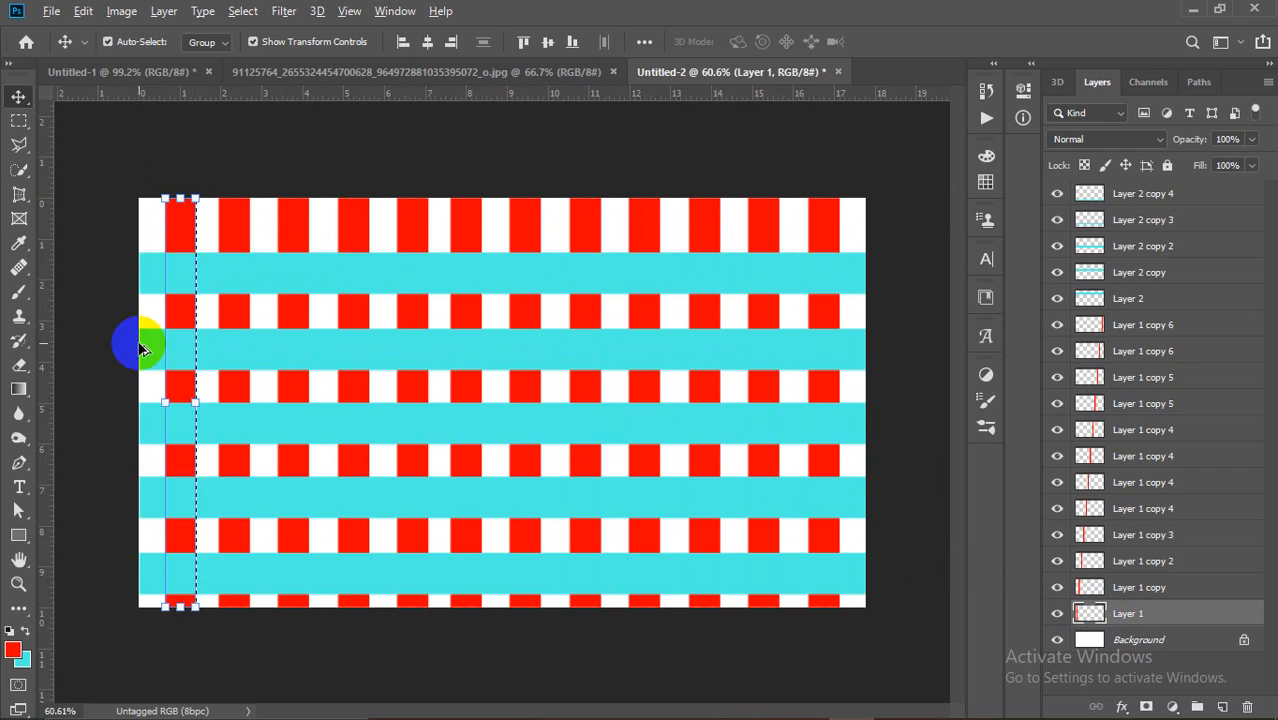
scroll(137, 343, up, 2)
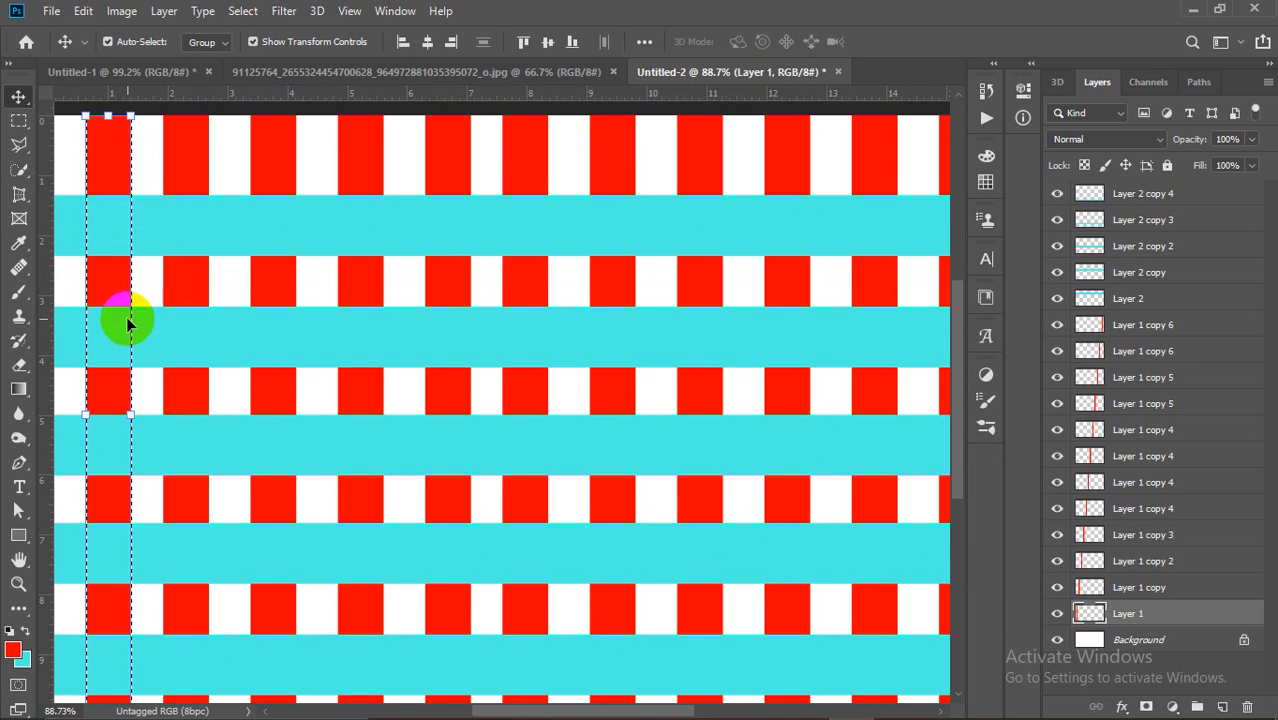
scroll(130, 343, down, 1)
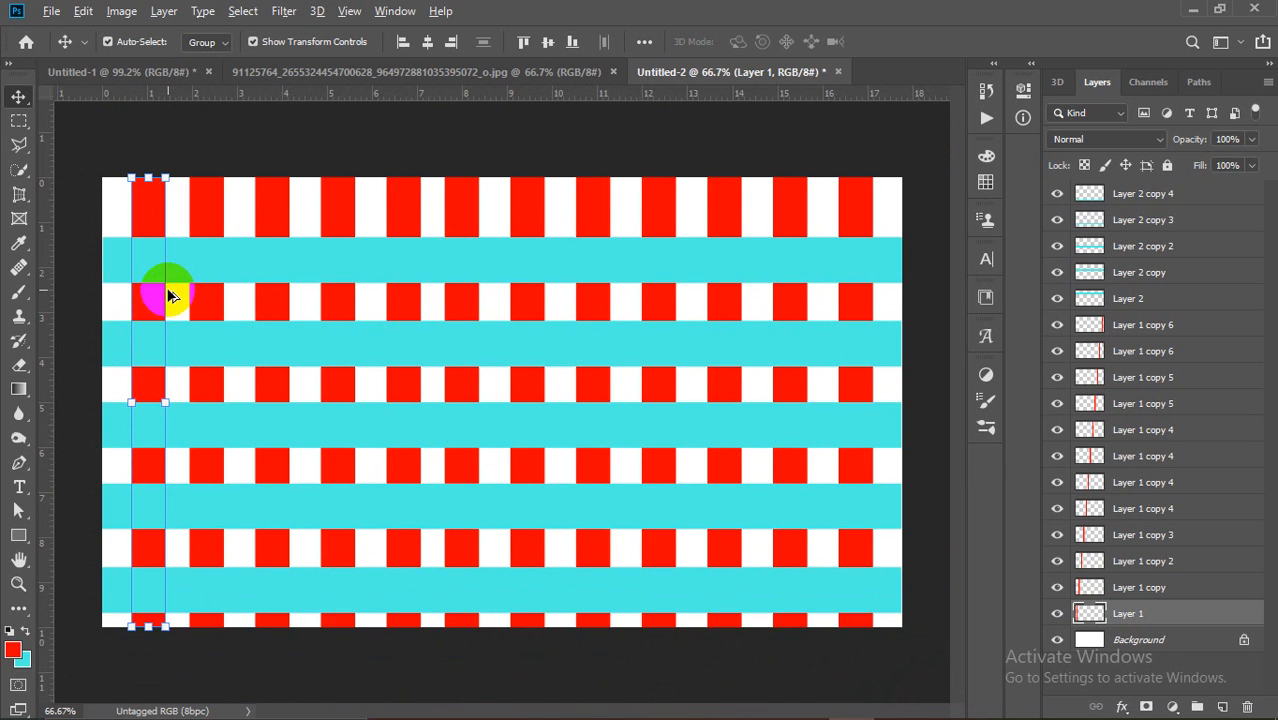
scroll(164, 287, up, 1)
scroll(164, 287, down, 1)
scroll(170, 300, up, 1)
scroll(114, 333, up, 1)
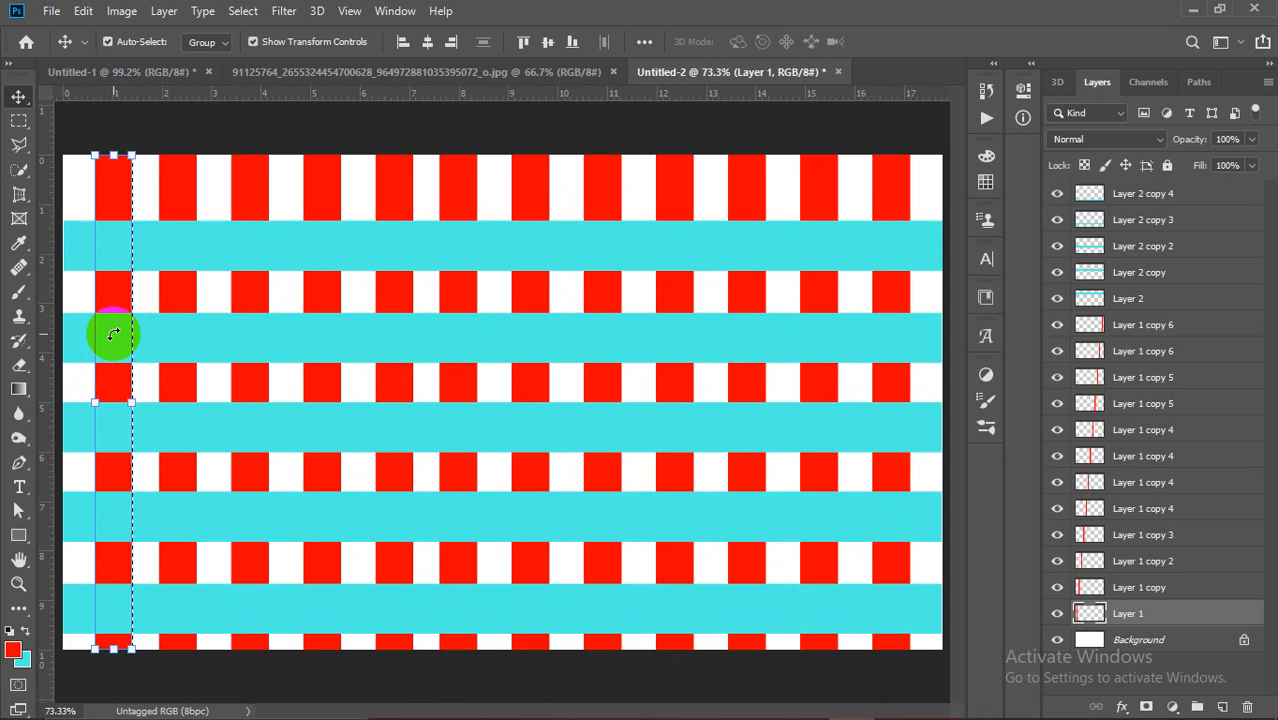
scroll(213, 252, down, 1)
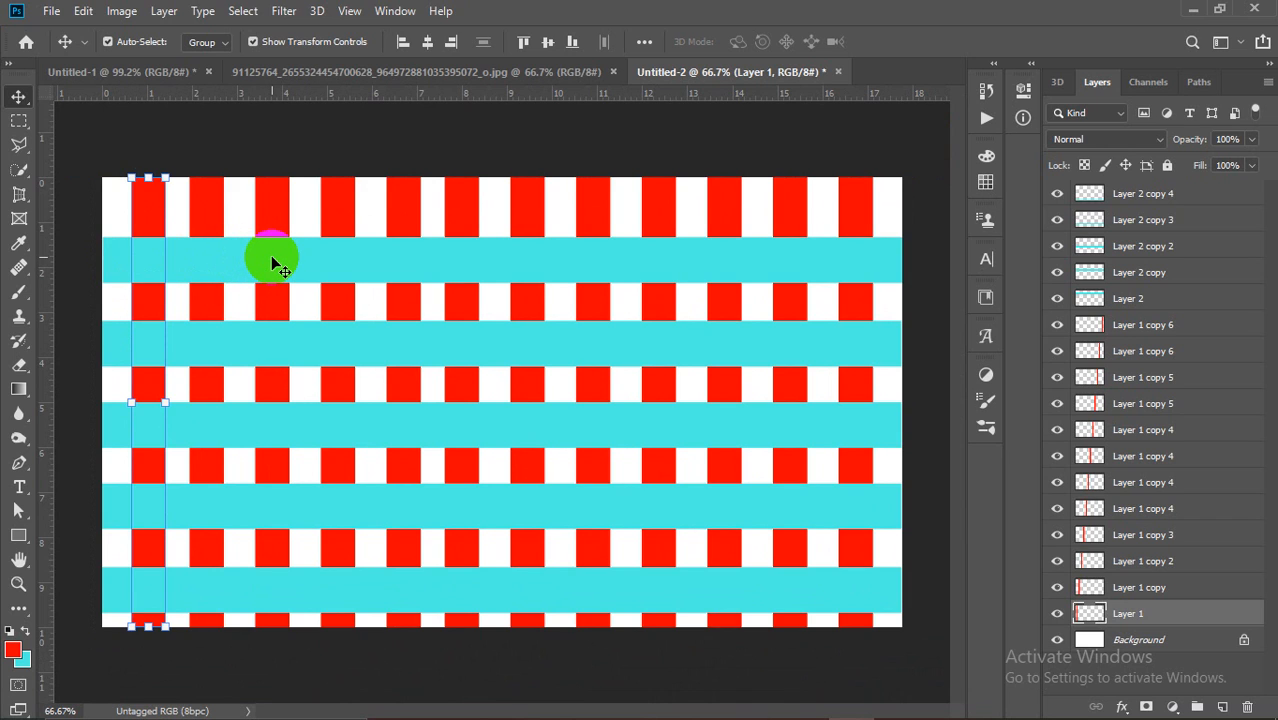
click(272, 258)
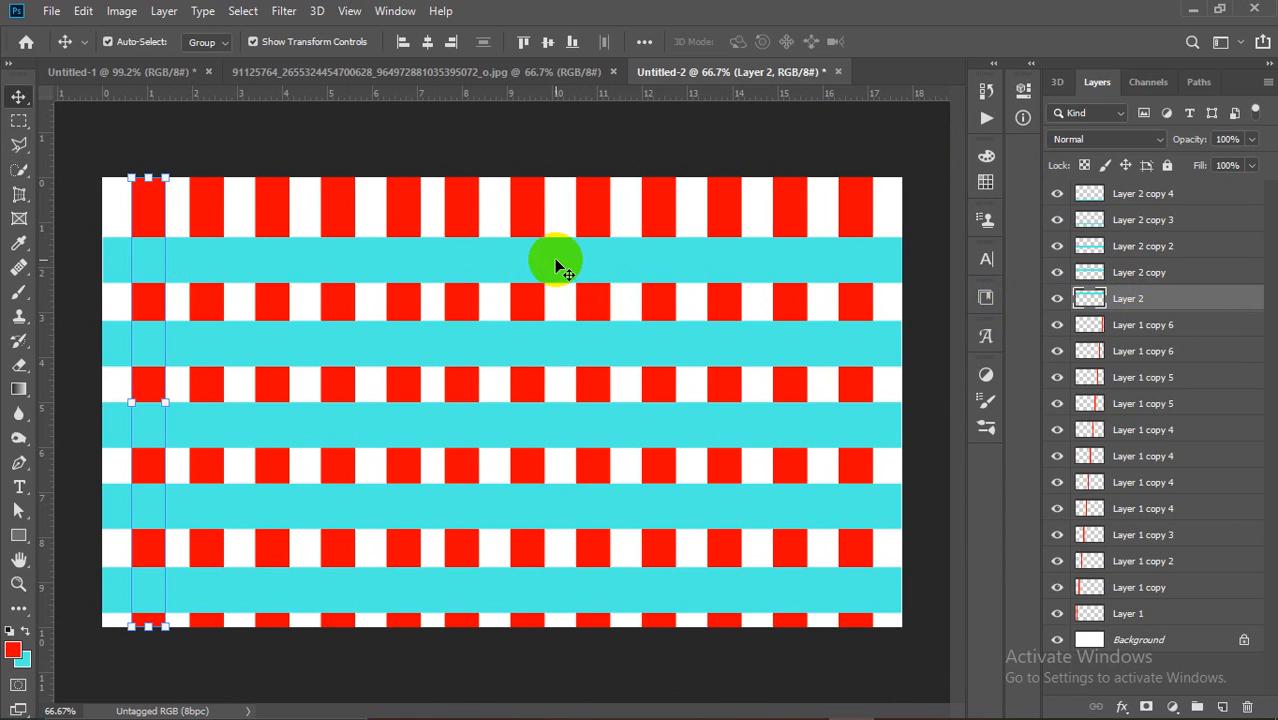
Step: Cut the column area from Layer 2, Layer 2 copy 2 and Layer 2 copy 4, then deselect
key(Delete)
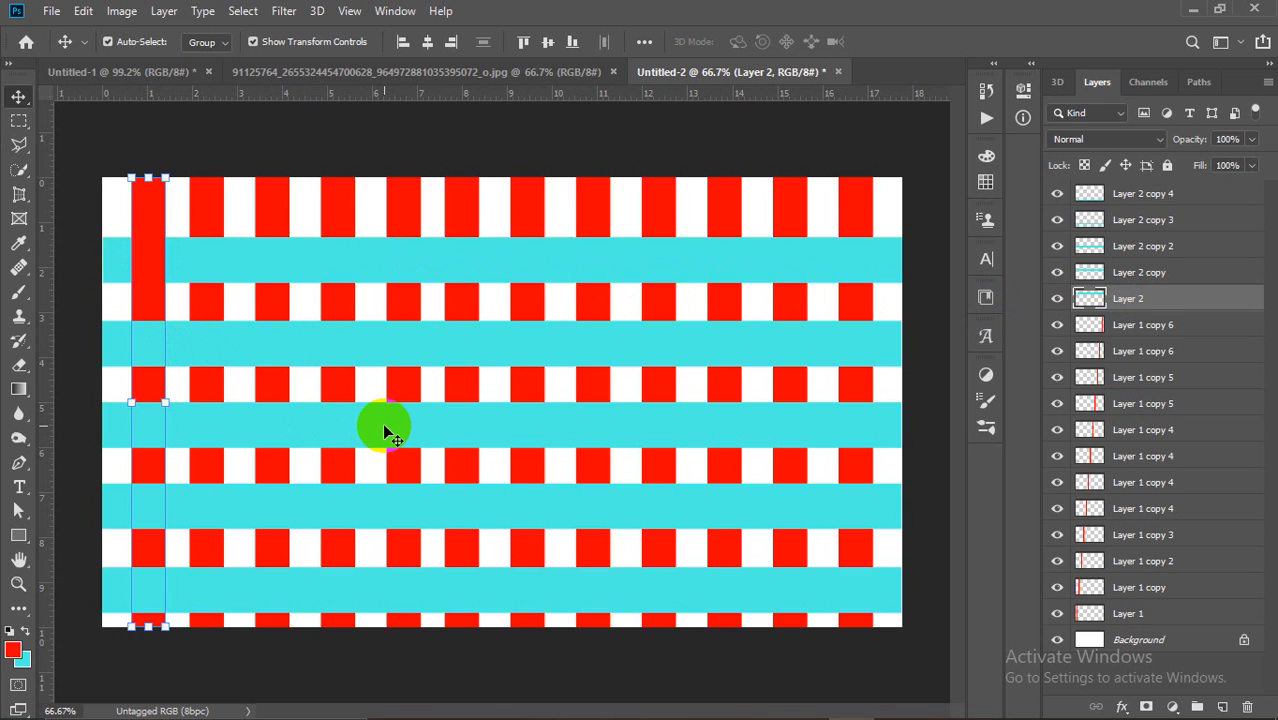
key(alt+bracketright)
key(alt+bracketright)
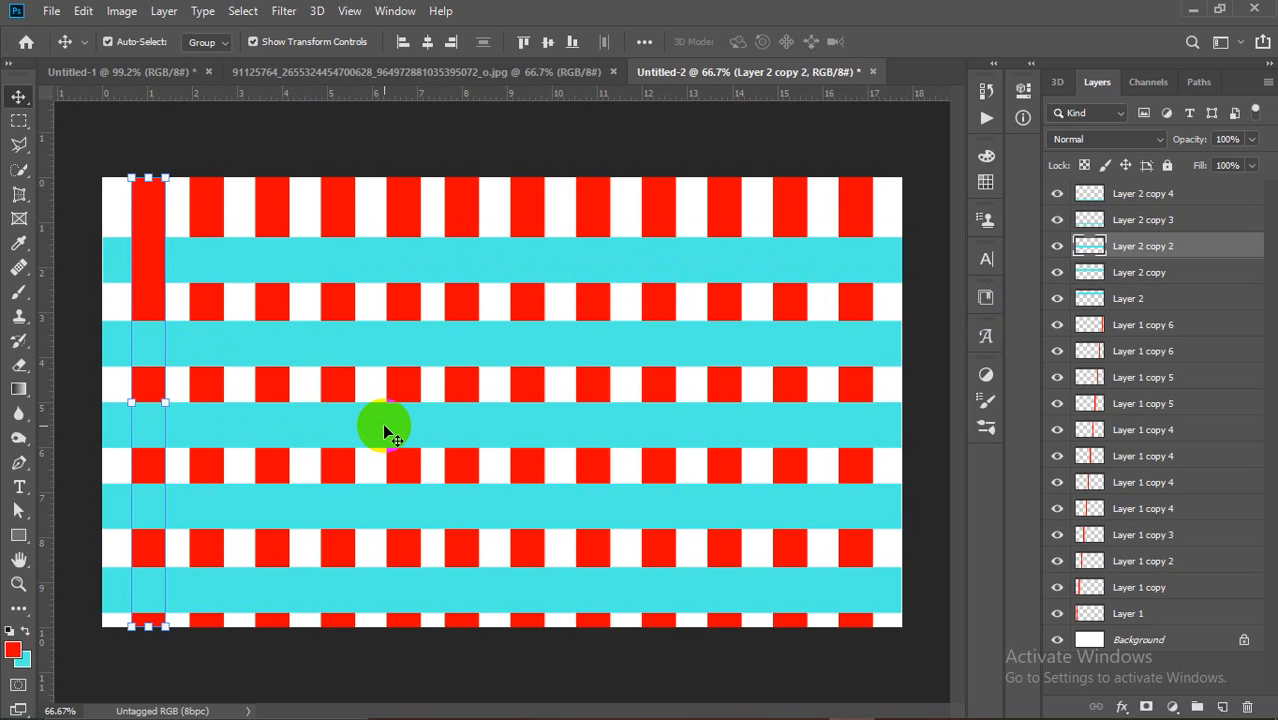
key(Delete)
key(alt+bracketright)
key(alt+bracketright)
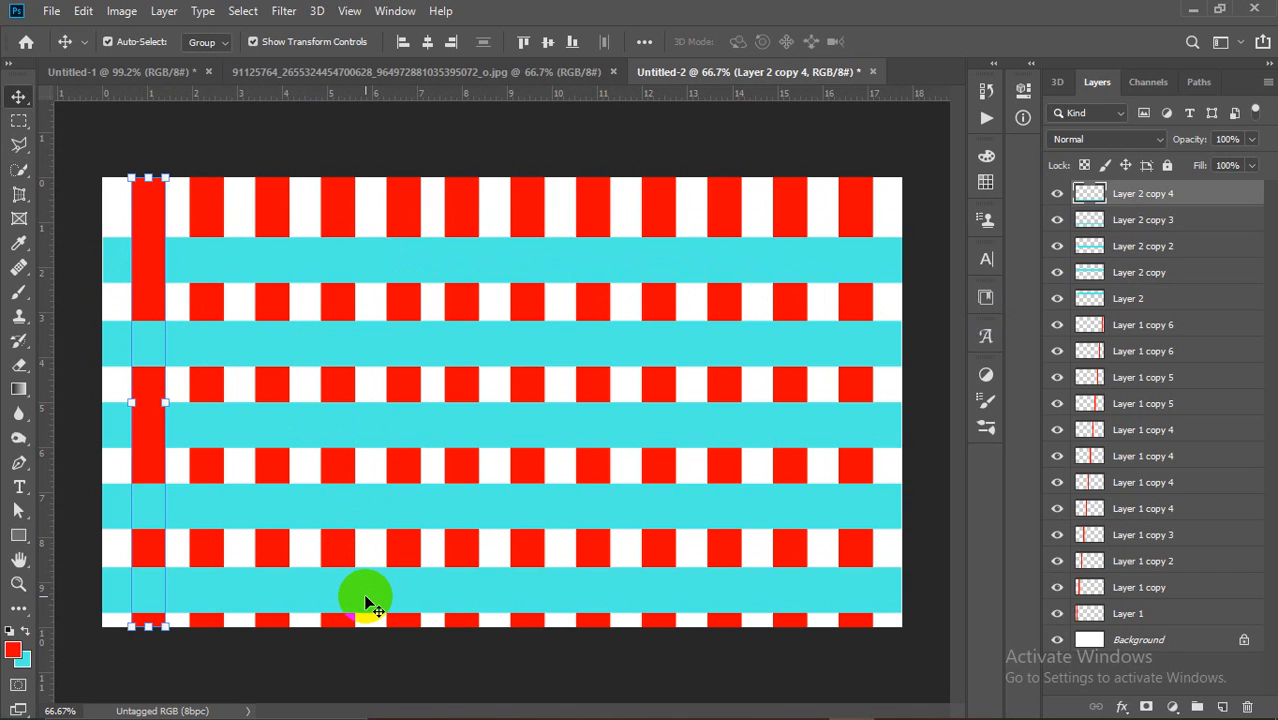
key(Delete)
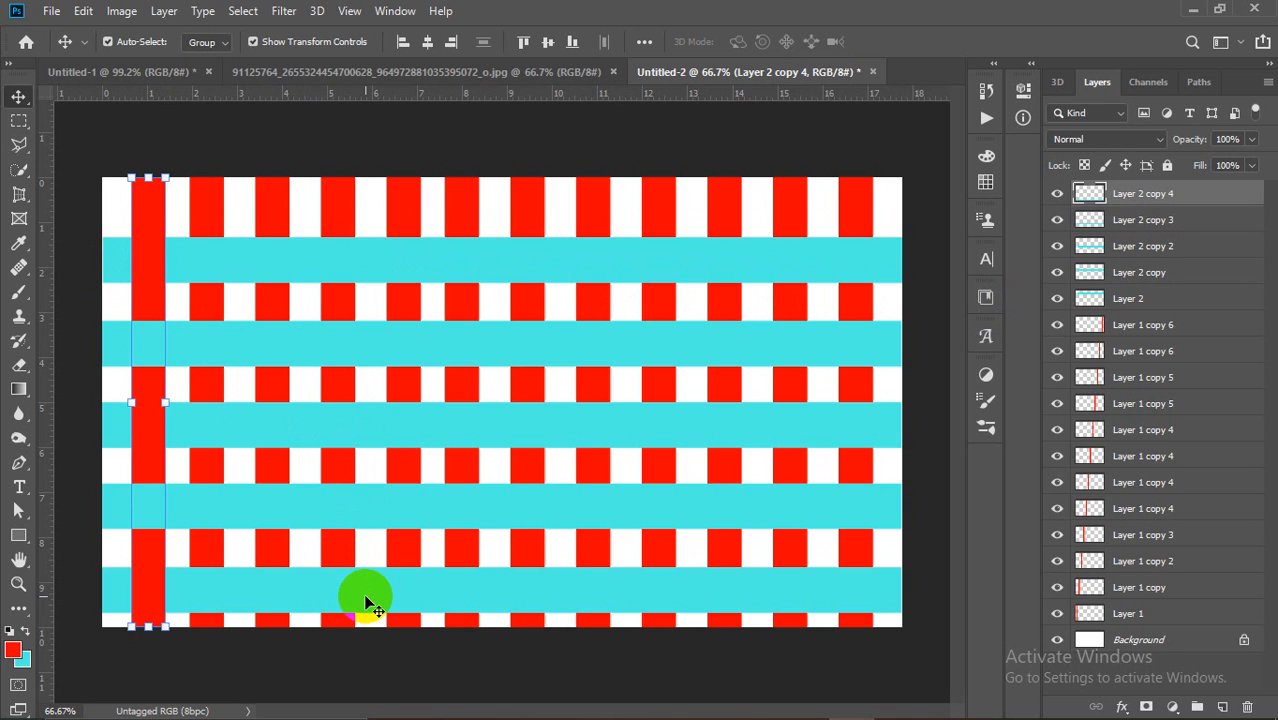
key(ctrl+d)
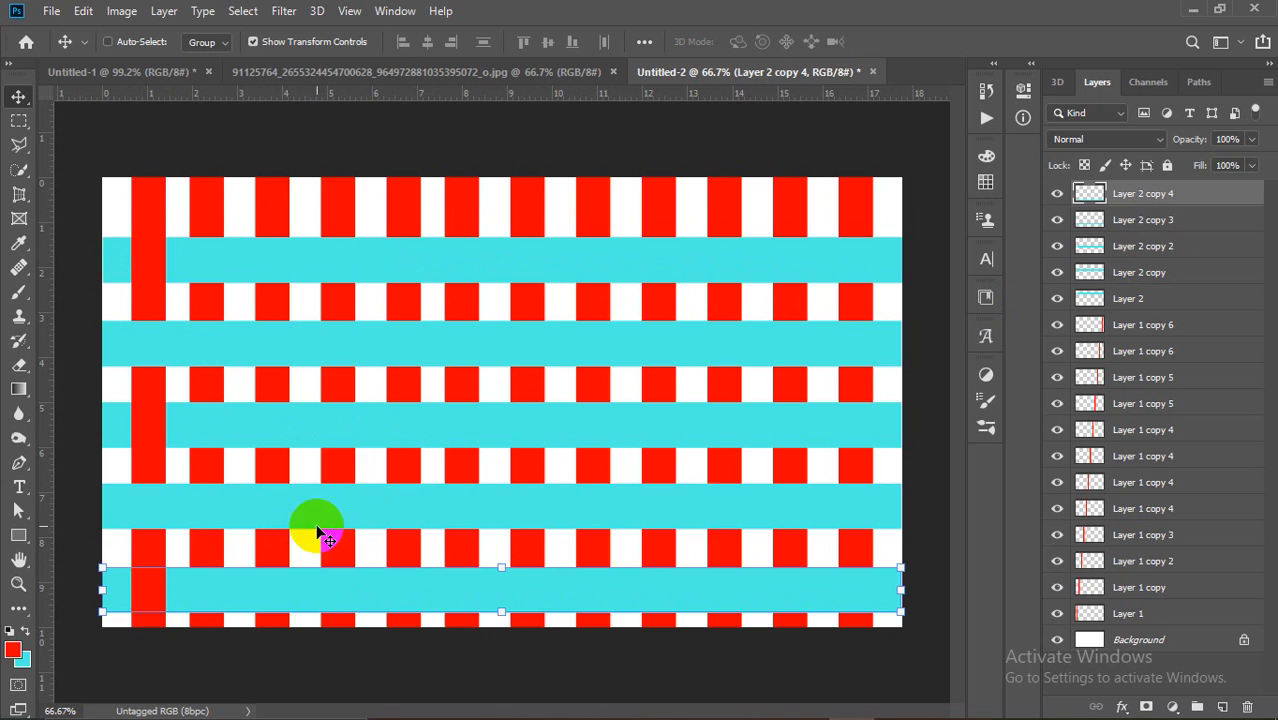
click(300, 128)
scroll(262, 290, down, 1)
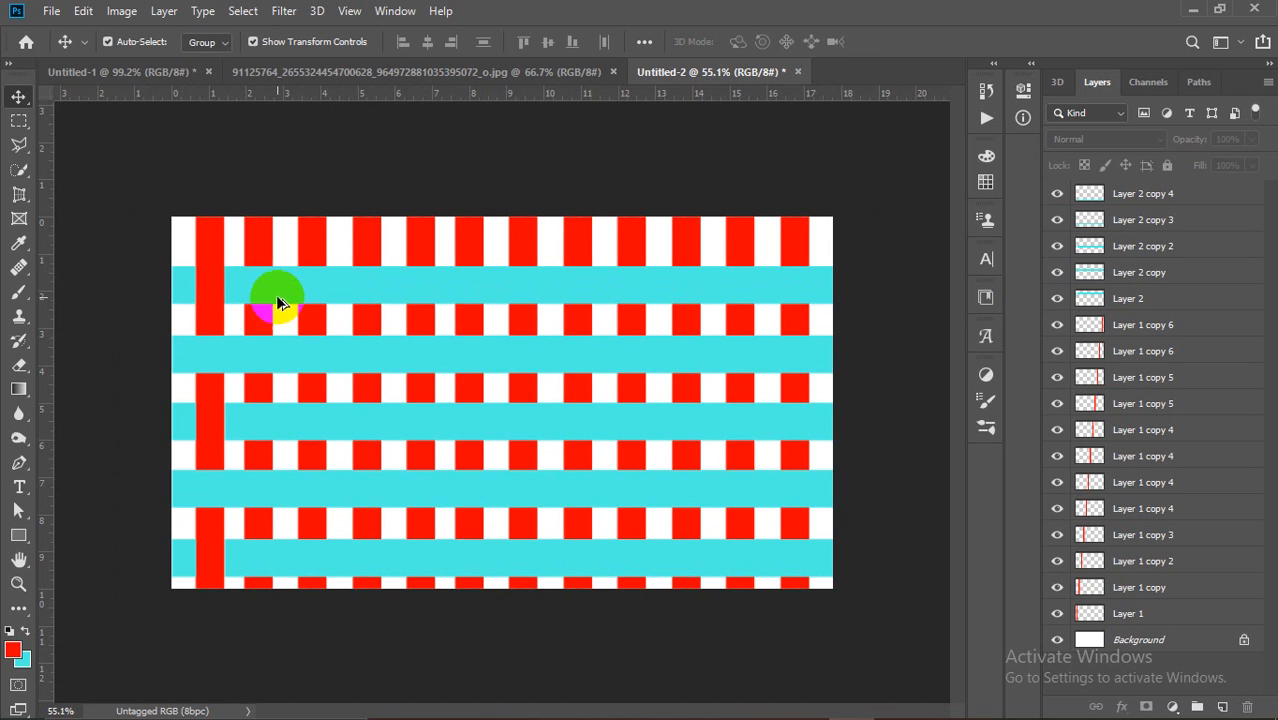
scroll(447, 343, up, 1)
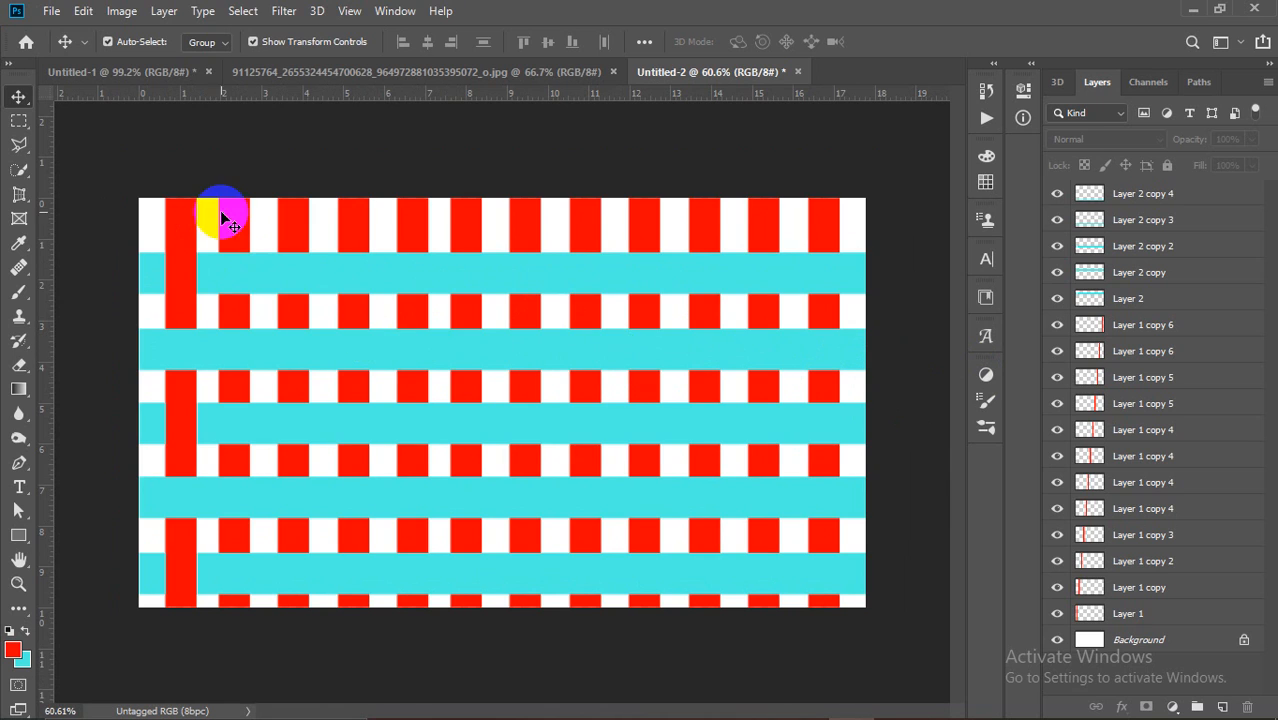
Step: Load the second red column as a selection and cut it from the second and fourth cyan bands
click(232, 210)
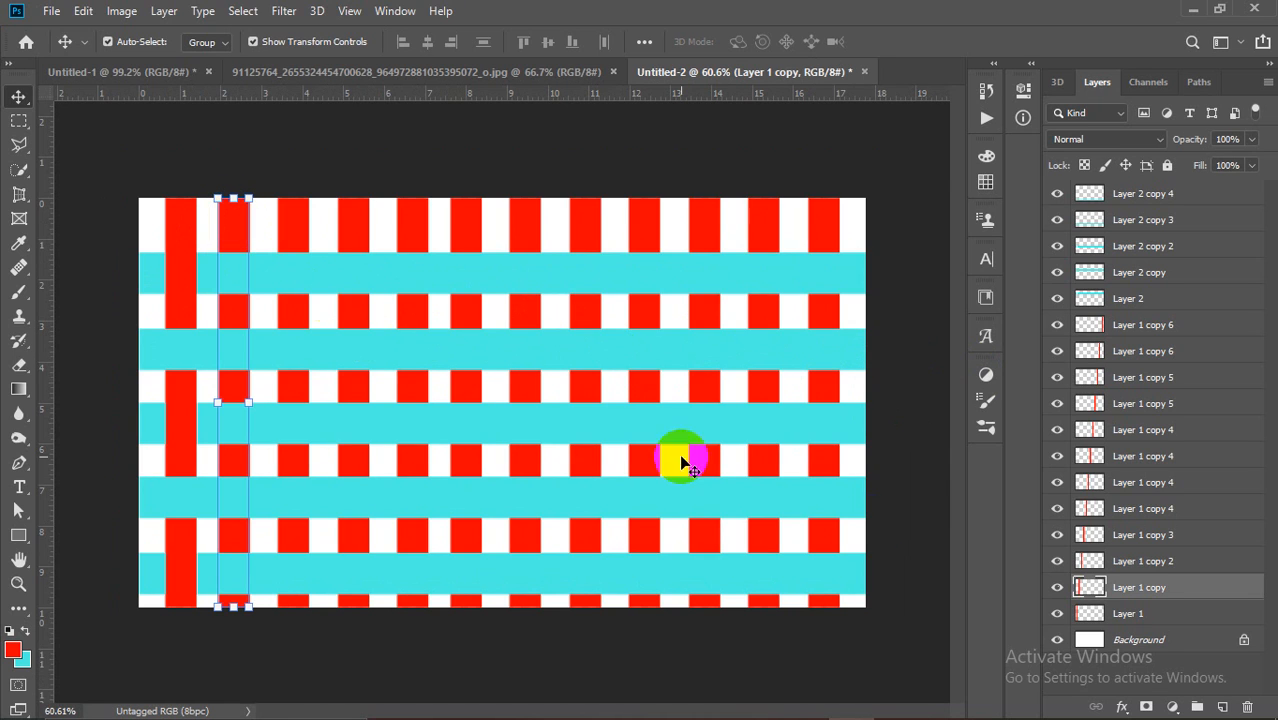
ctrl+click(1092, 588)
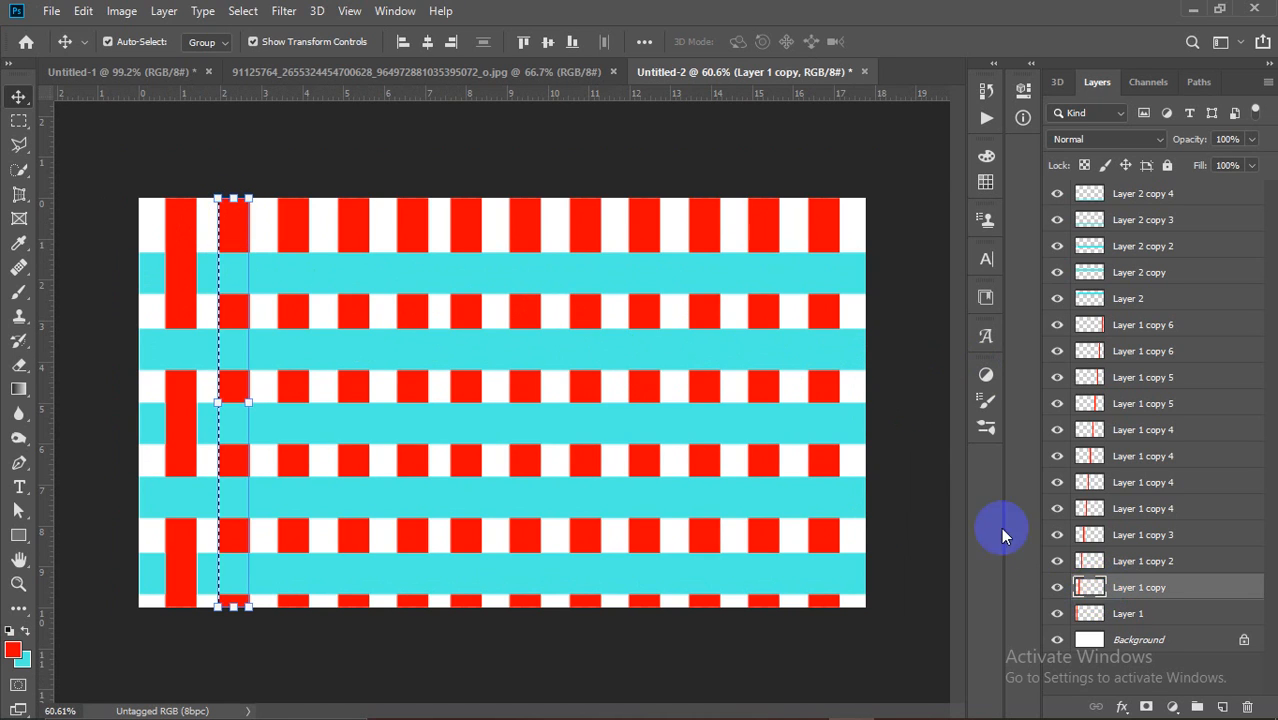
scroll(252, 270, up, 1)
scroll(255, 274, down, 1)
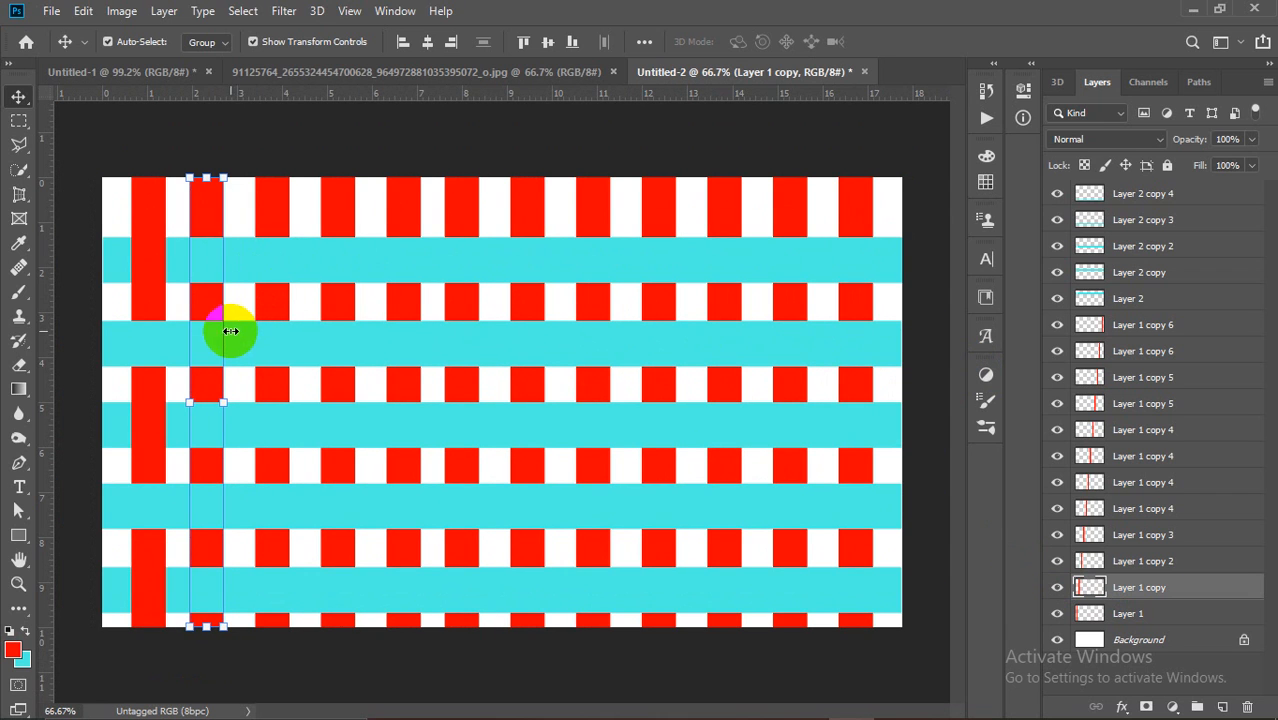
click(391, 349)
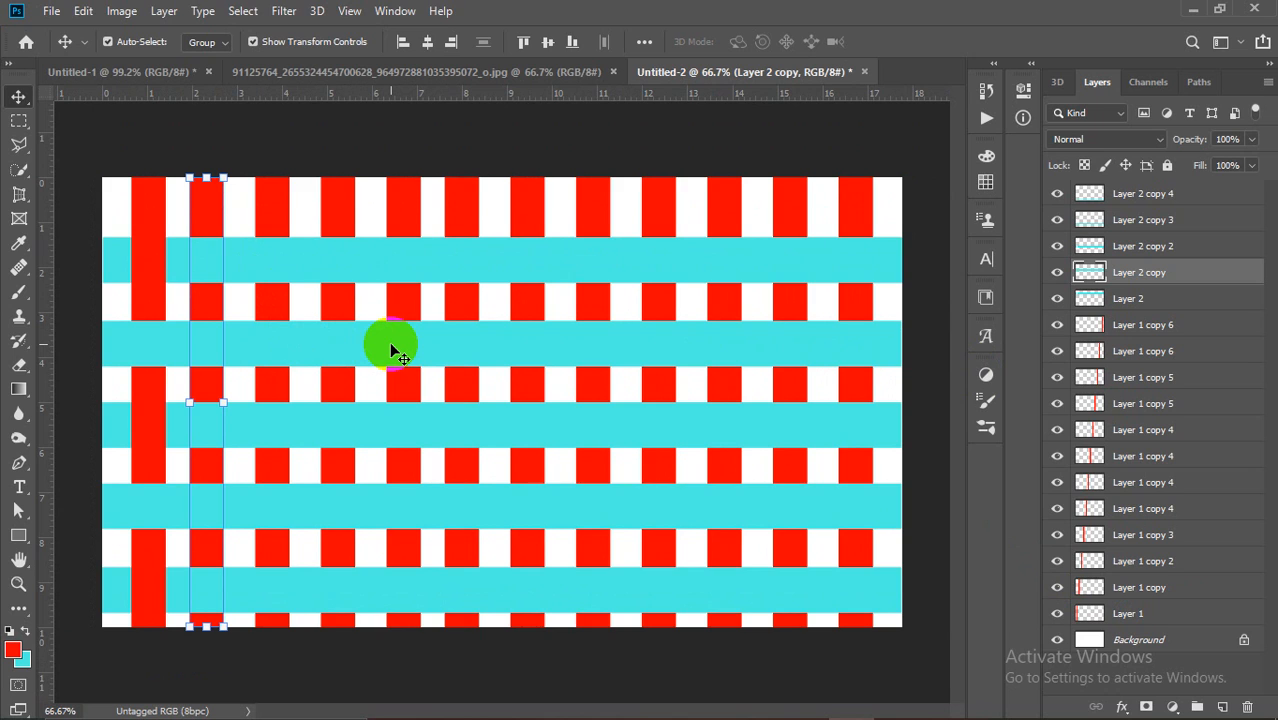
key(Delete)
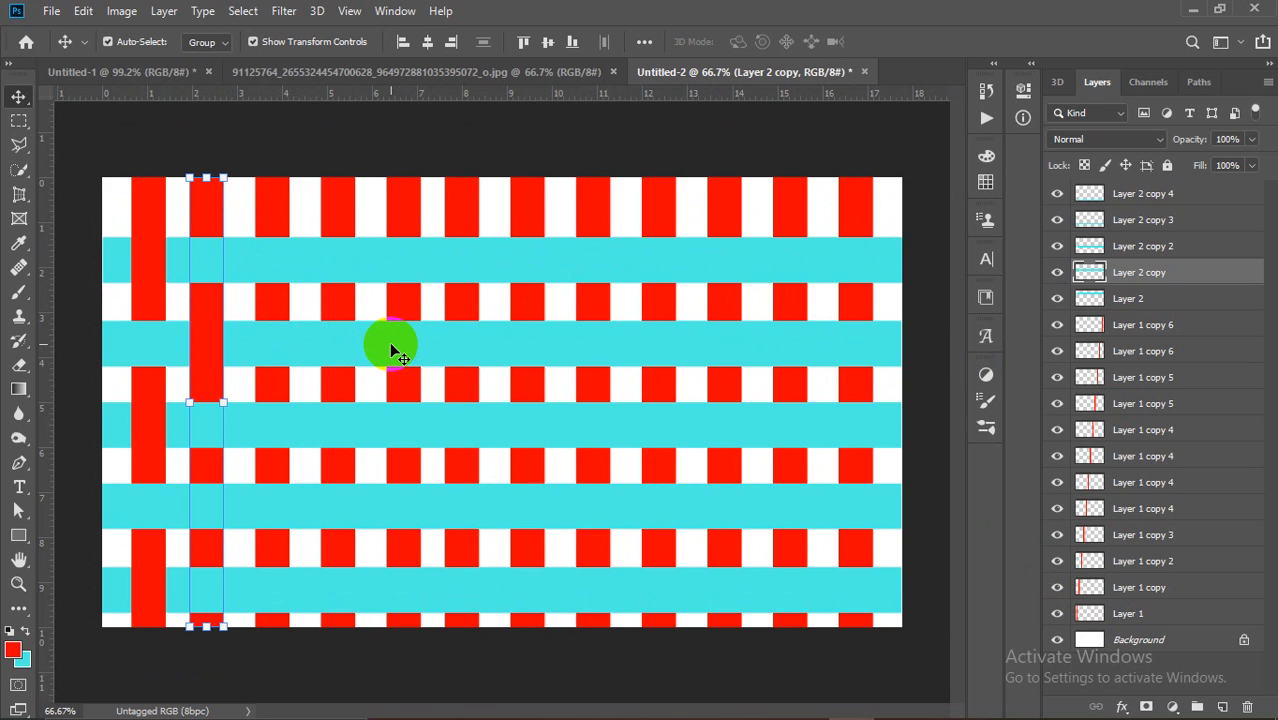
click(346, 515)
key(Delete)
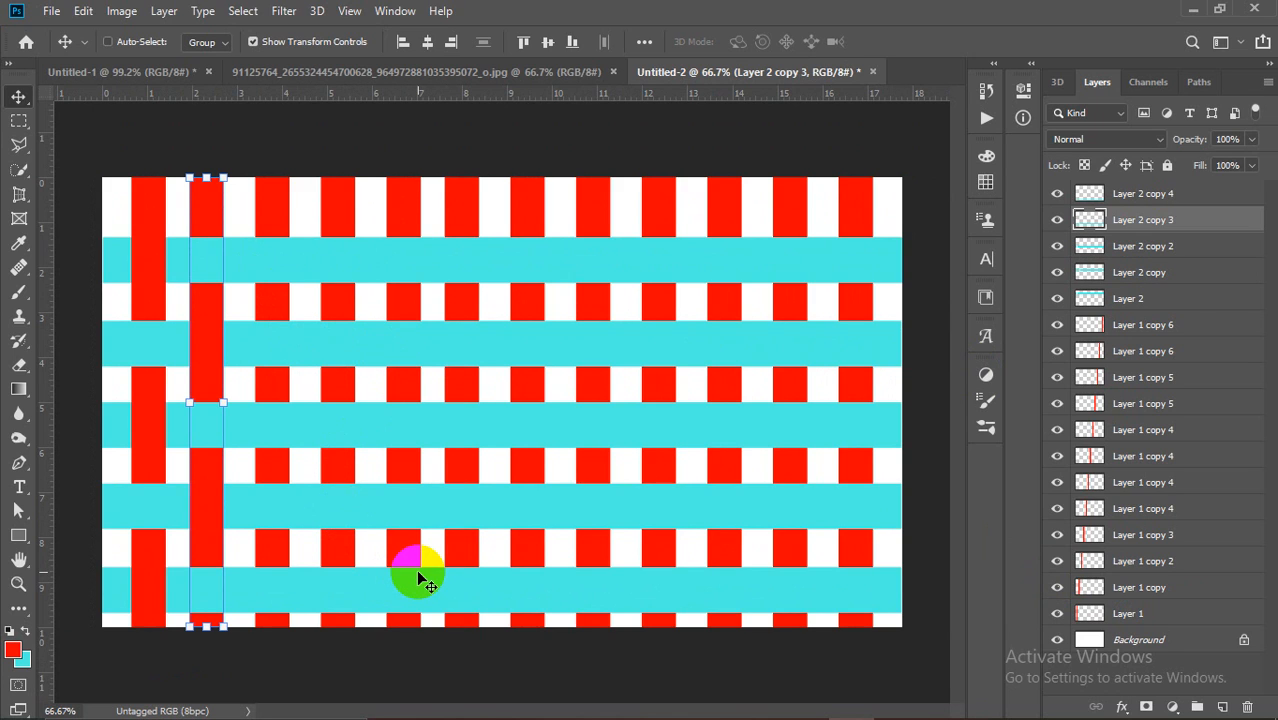
key(ctrl+d)
Step: Weave the third red column by cutting it from the top, middle and bottom cyan bands
ctrl+click(282, 196)
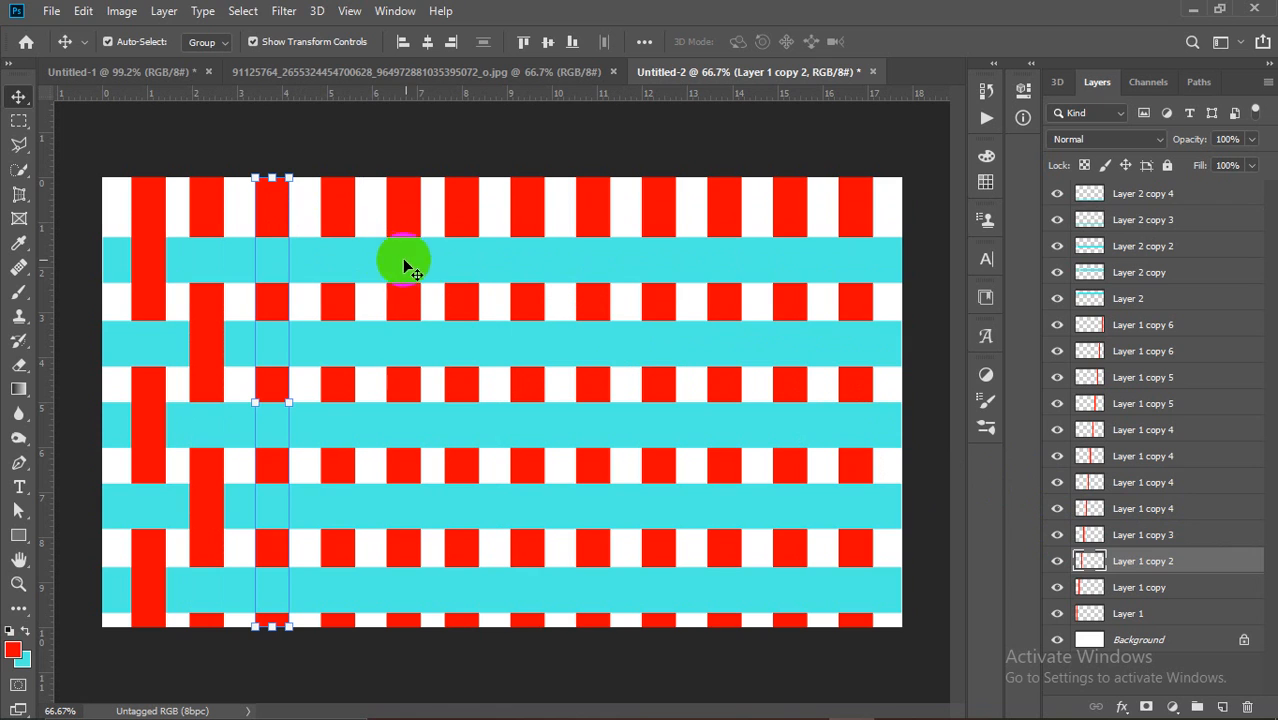
click(440, 259)
key(Delete)
click(472, 425)
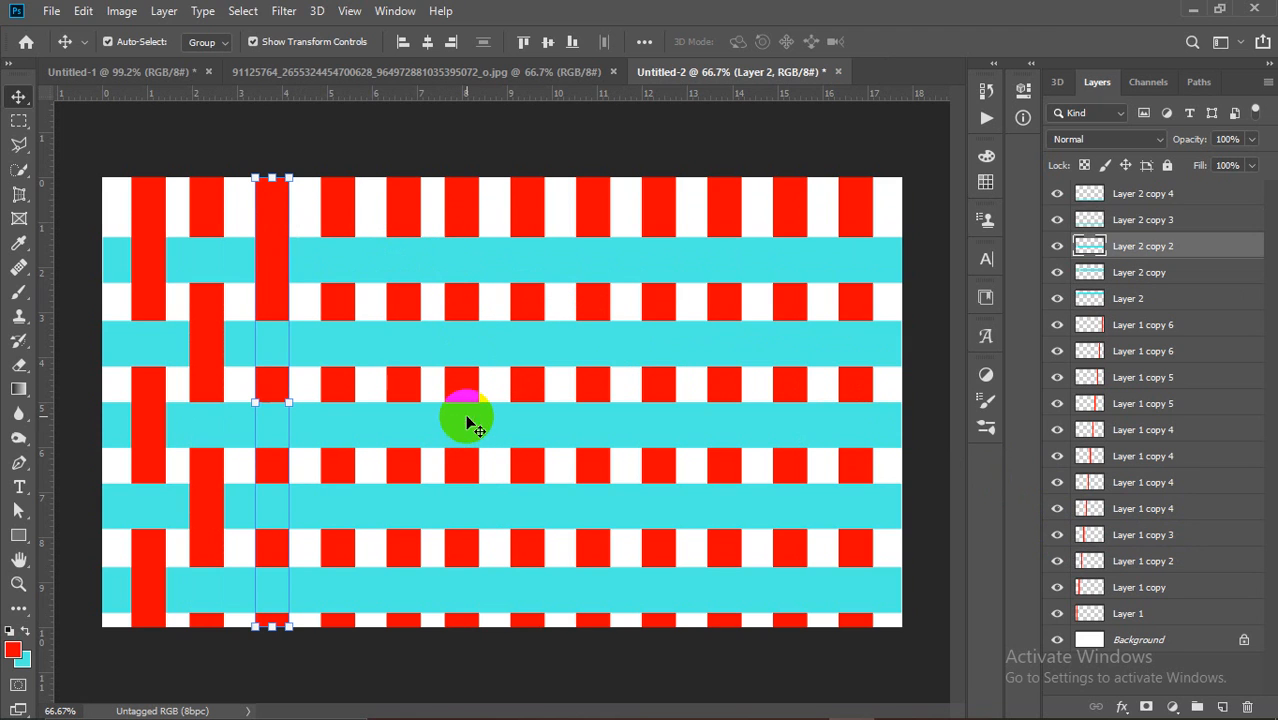
key(Delete)
click(424, 593)
key(Delete)
key(ctrl+d)
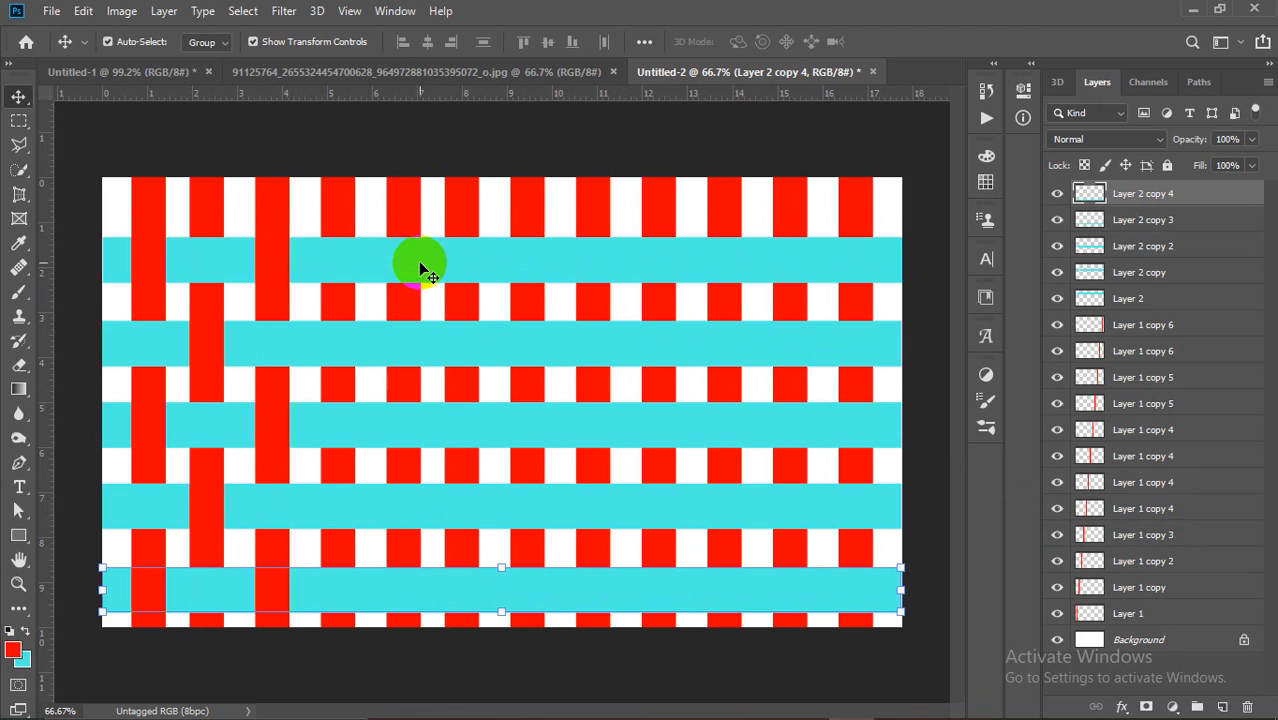
Step: Weave the fourth red column by cutting it from the second and fourth cyan bands
ctrl+click(345, 200)
ctrl+click(1090, 548)
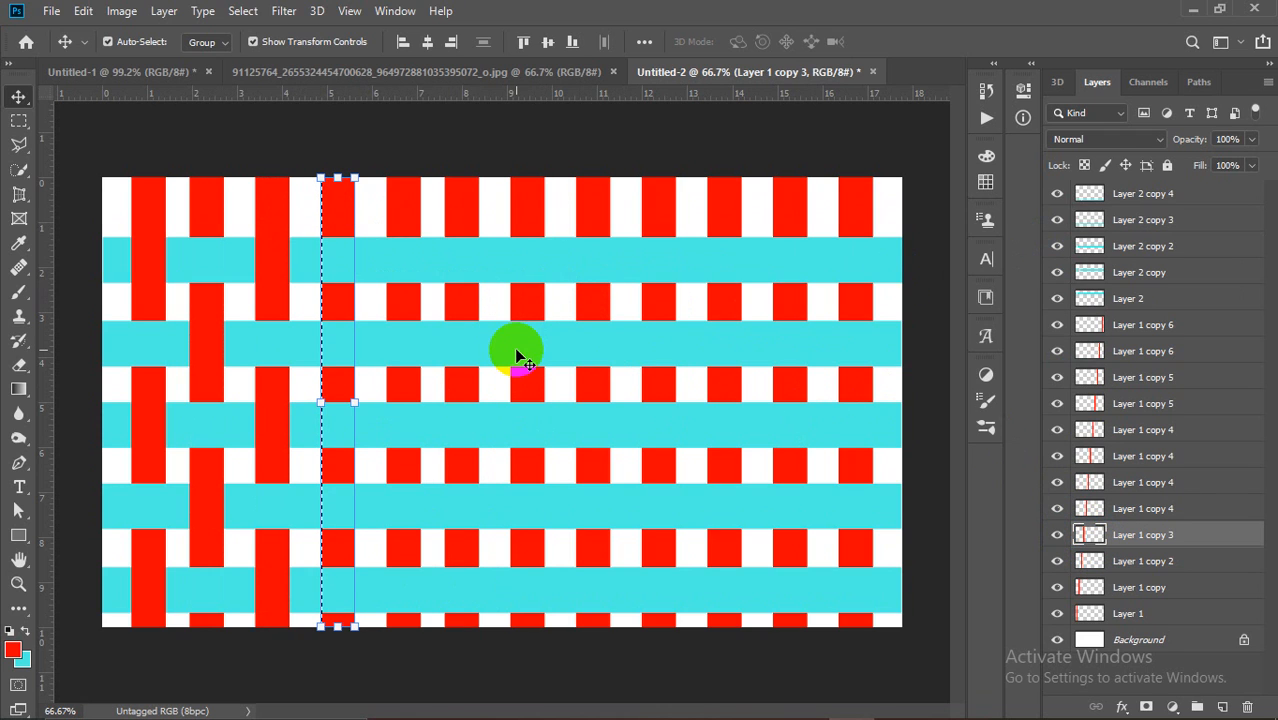
click(514, 347)
key(Delete)
click(489, 529)
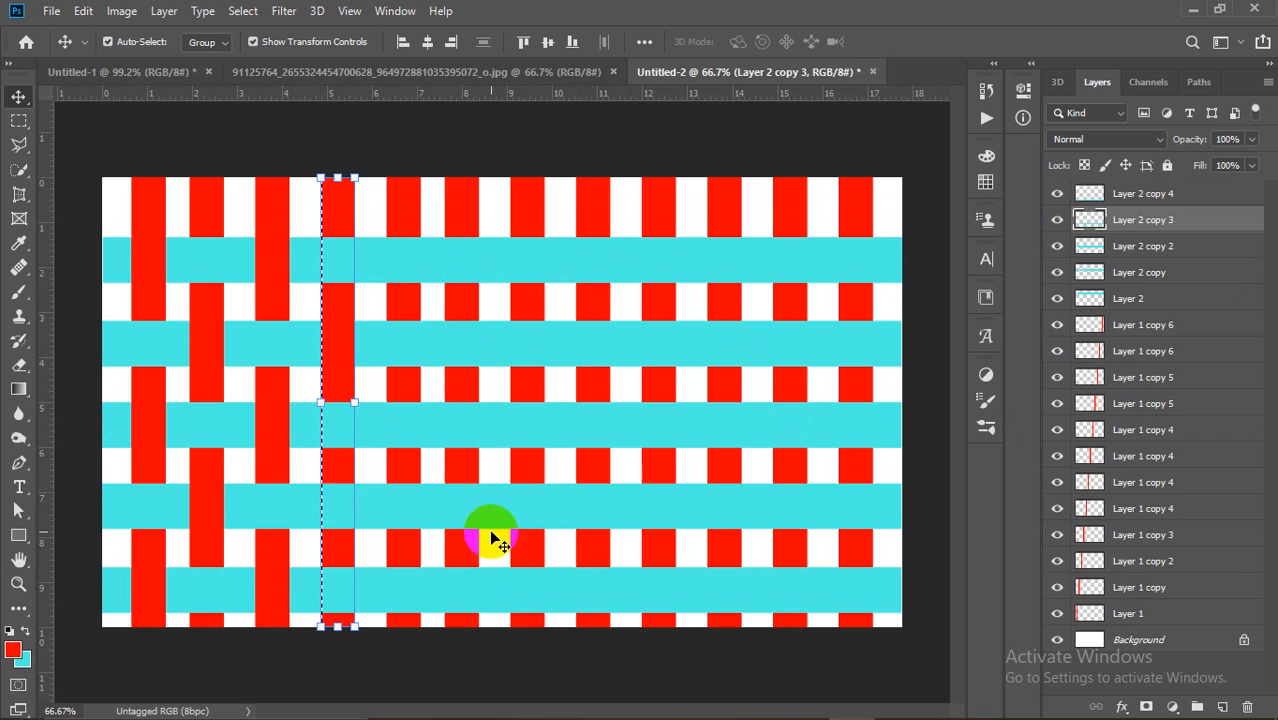
key(Delete)
key(ctrl+d)
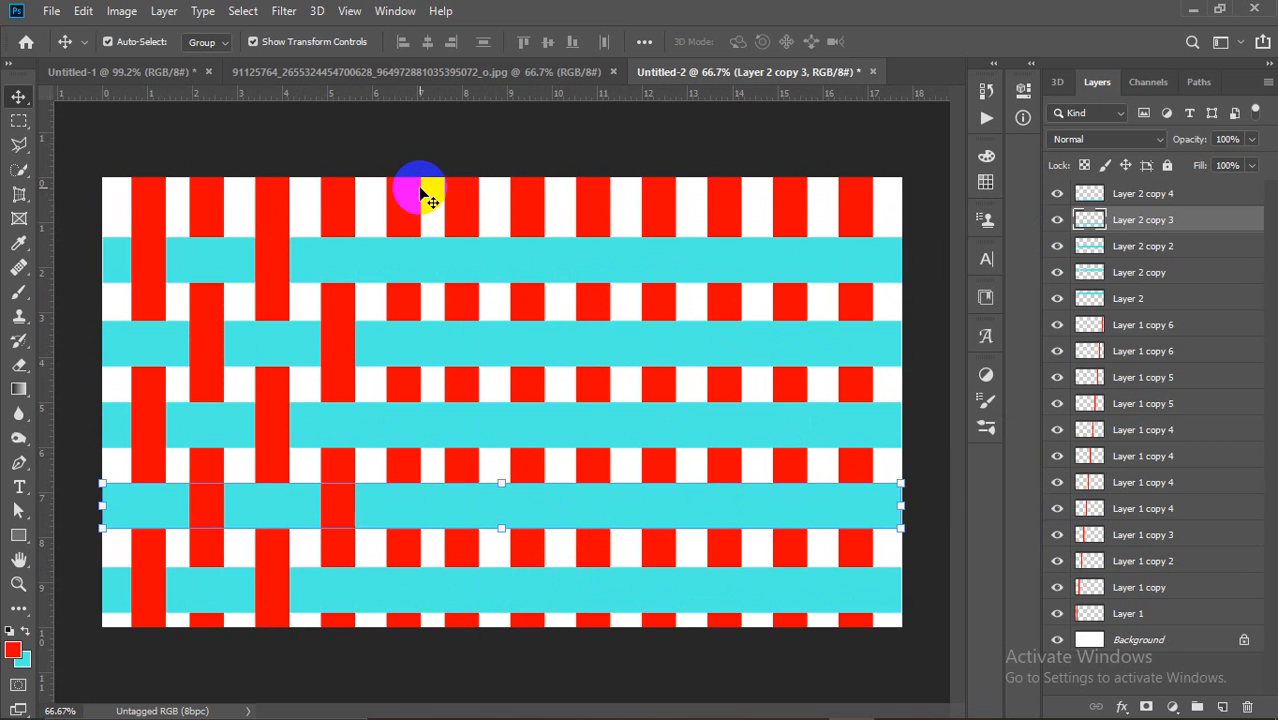
Step: Weave the fifth red column by clearing the top cyan band where it crosses
click(420, 188)
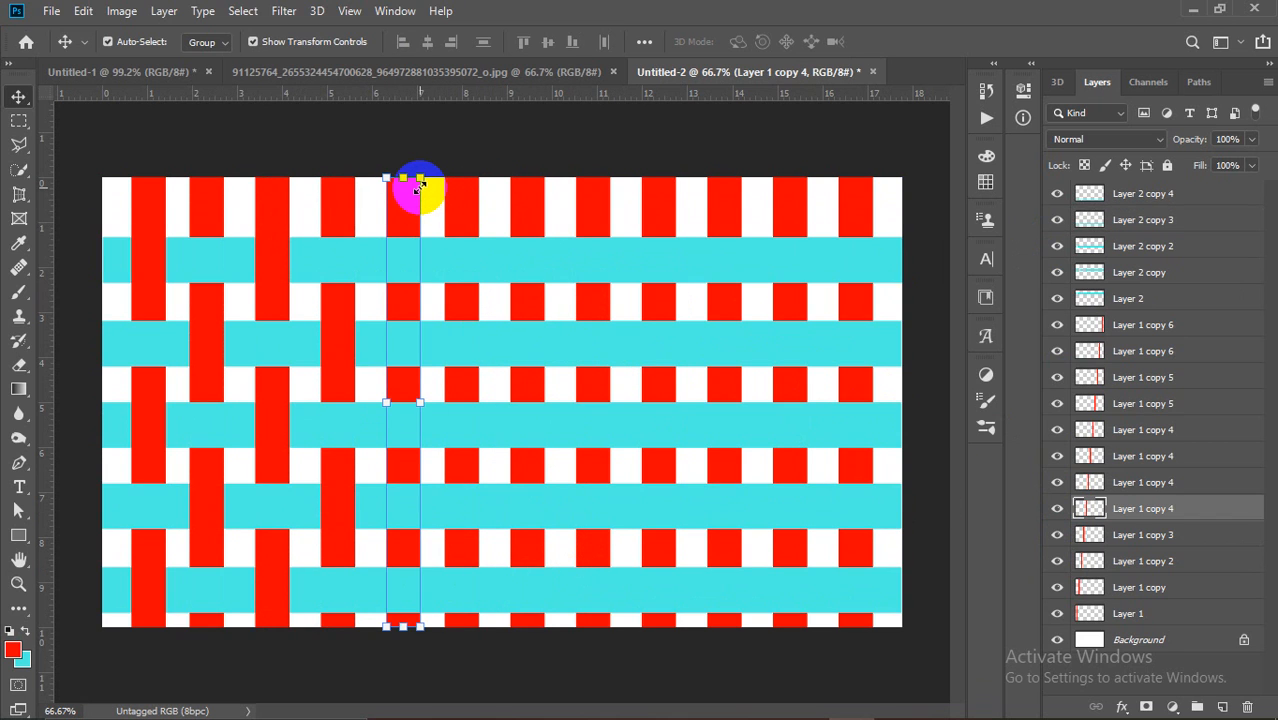
ctrl+click(1089, 508)
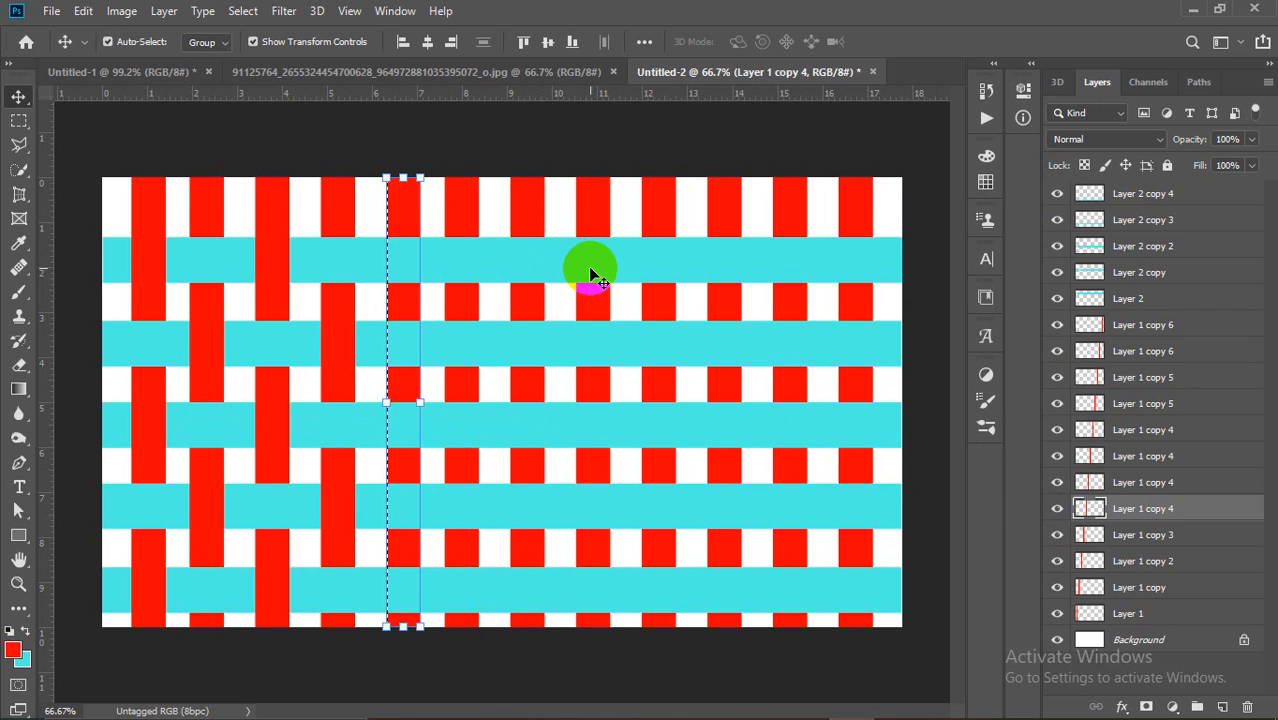
click(589, 266)
key(Delete)
click(579, 428)
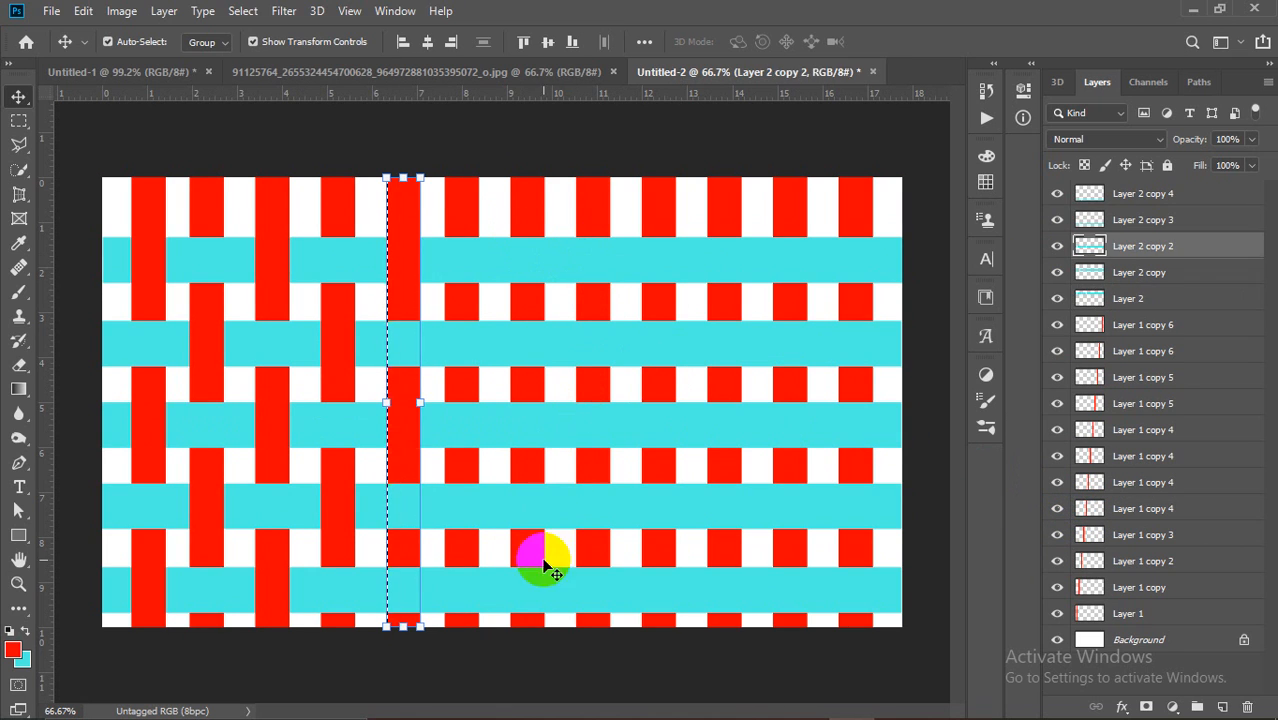
click(541, 594)
key(ctrl+d)
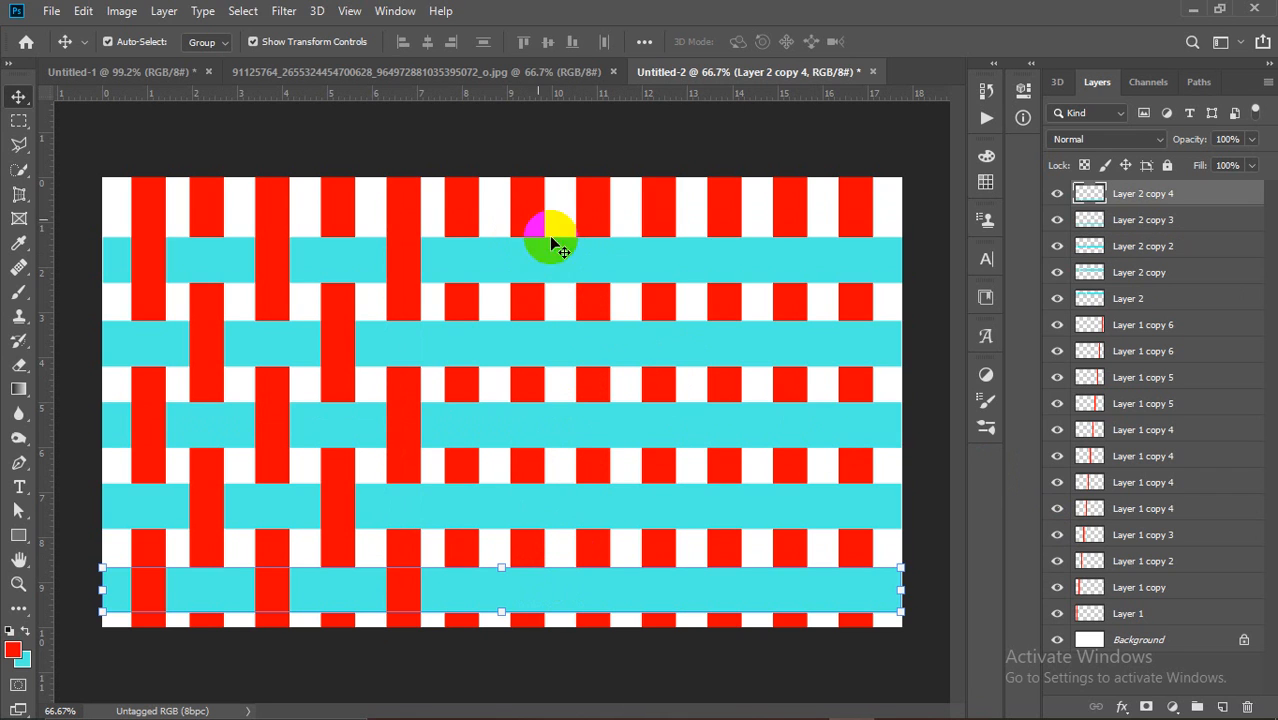
click(452, 203)
Step: Weave the sixth red column by clearing the second and fourth cyan stripes inside it
ctrl+click(1090, 482)
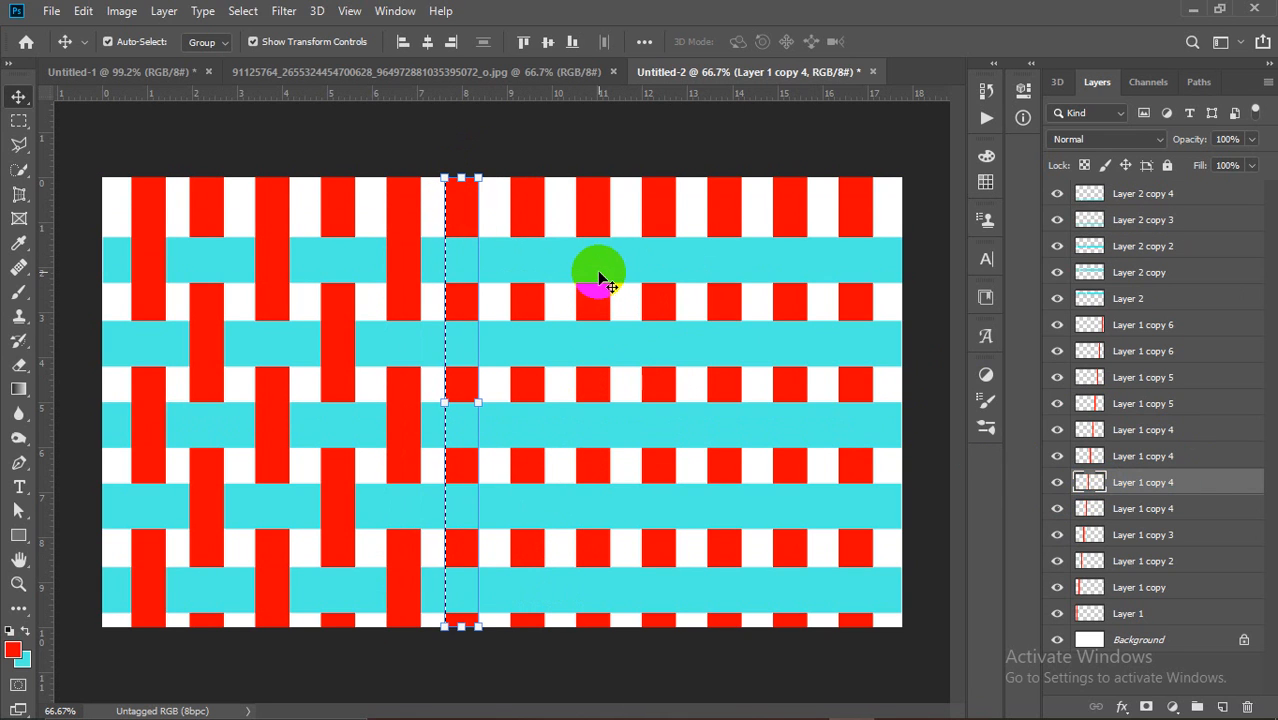
click(621, 350)
key(Delete)
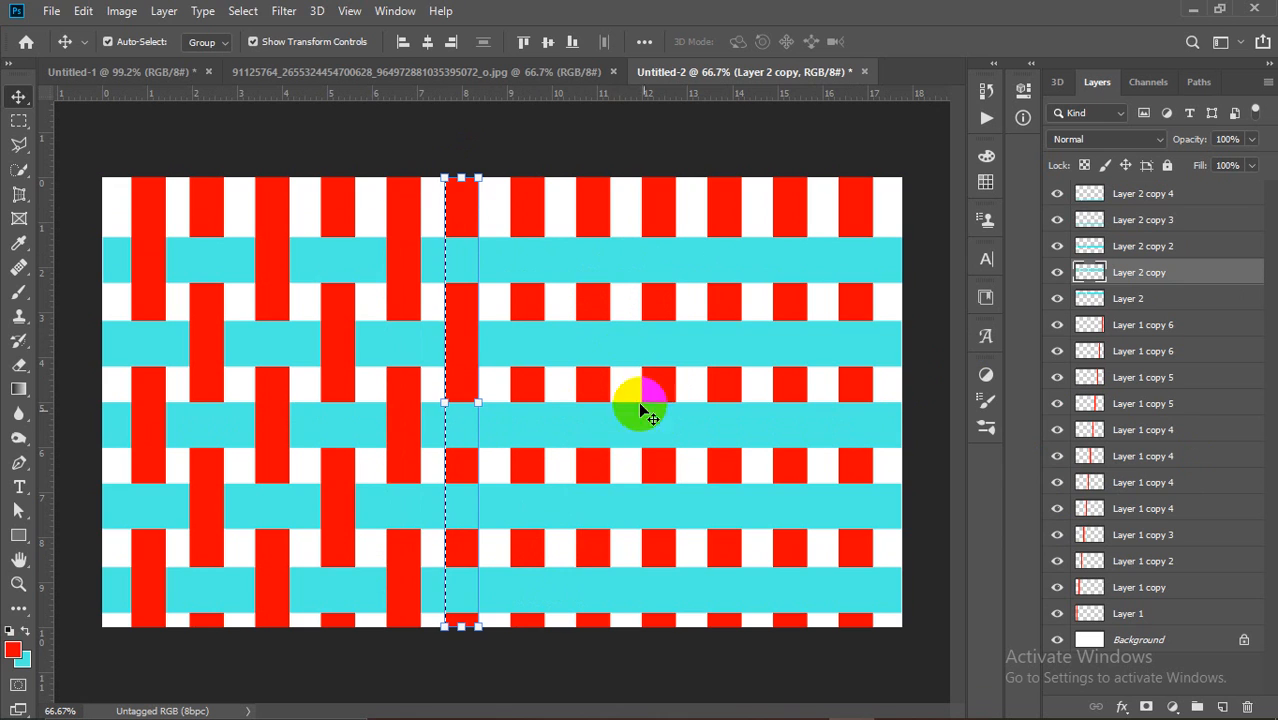
click(595, 503)
key(Delete)
key(ctrl+d)
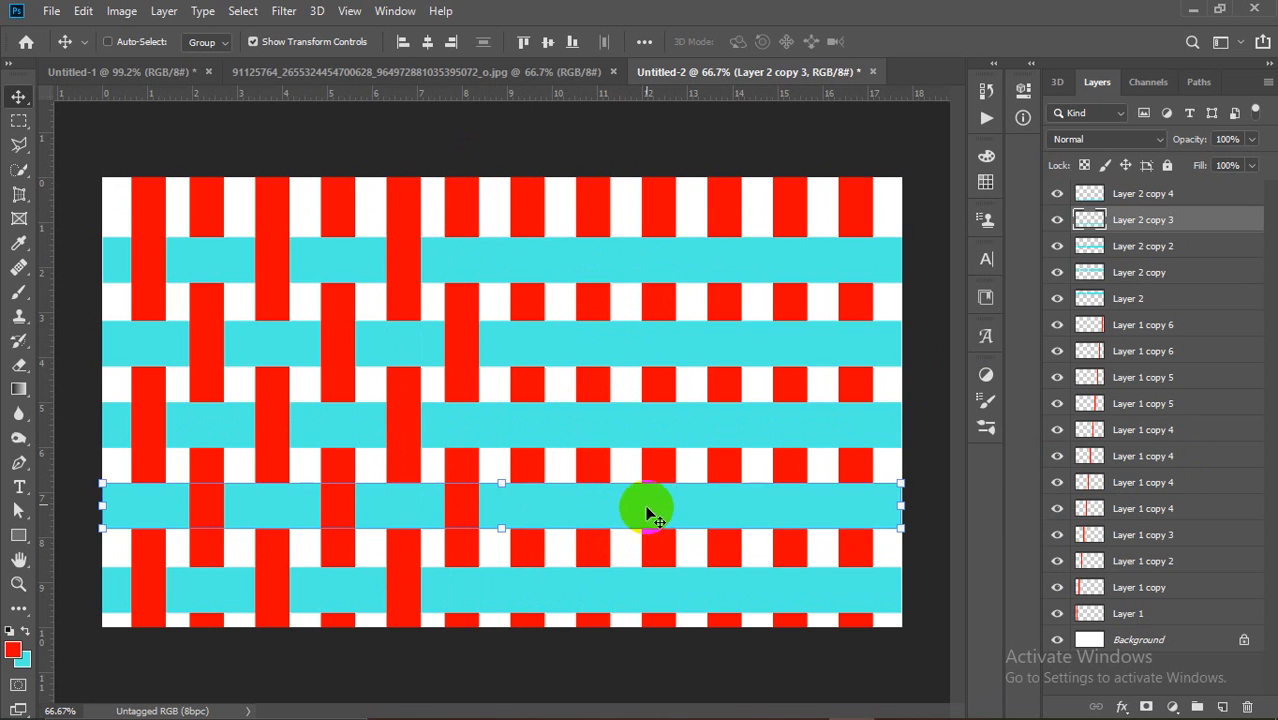
Step: Weave the seventh red column by clearing the top, third and bottom cyan stripes
click(534, 214)
ctrl+click(1091, 469)
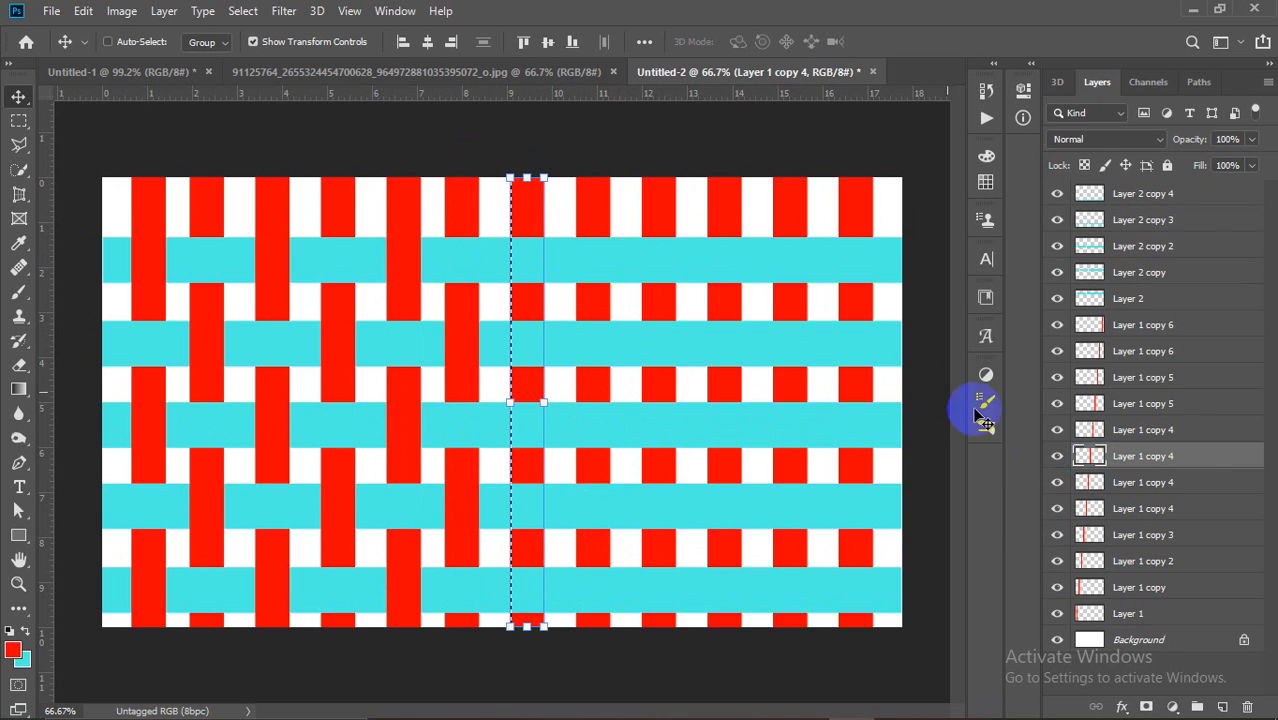
click(660, 272)
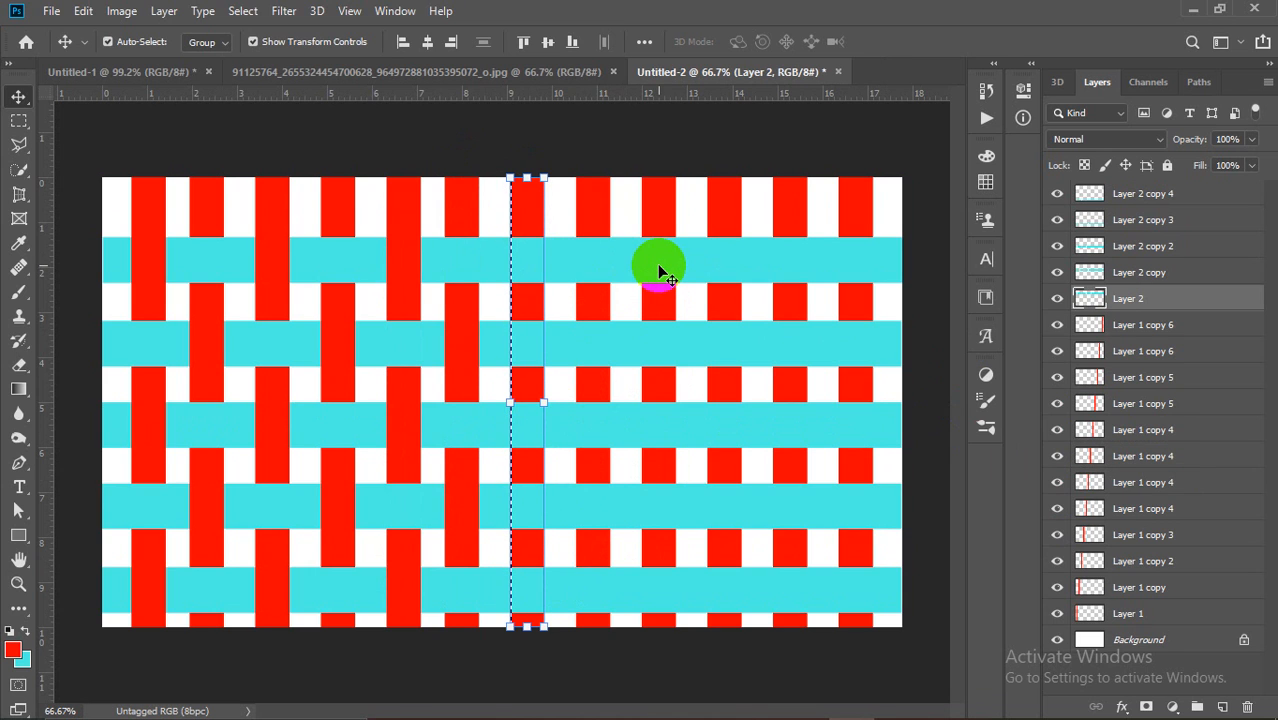
key(Delete)
click(641, 428)
key(Delete)
click(618, 594)
key(Delete)
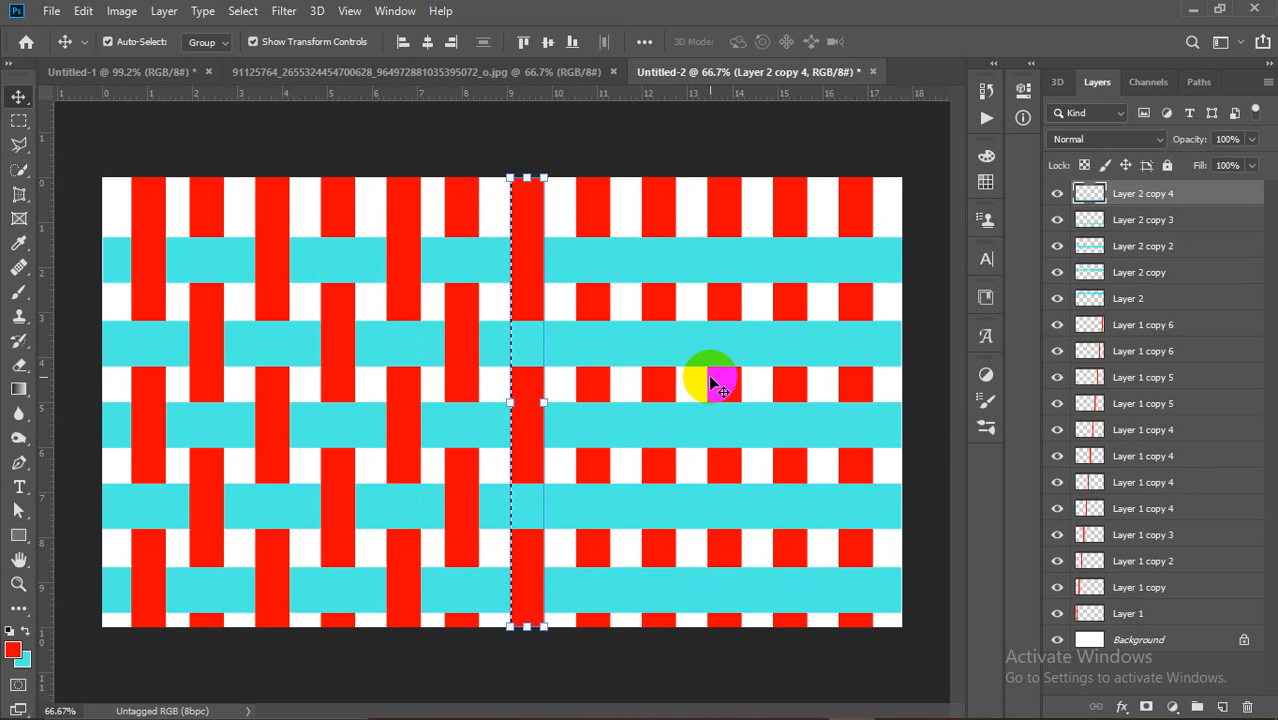
key(ctrl+d)
Step: Weave the eighth red column by clearing the fourth cyan stripe inside it
ctrl+click(591, 205)
ctrl+click(1090, 430)
click(732, 345)
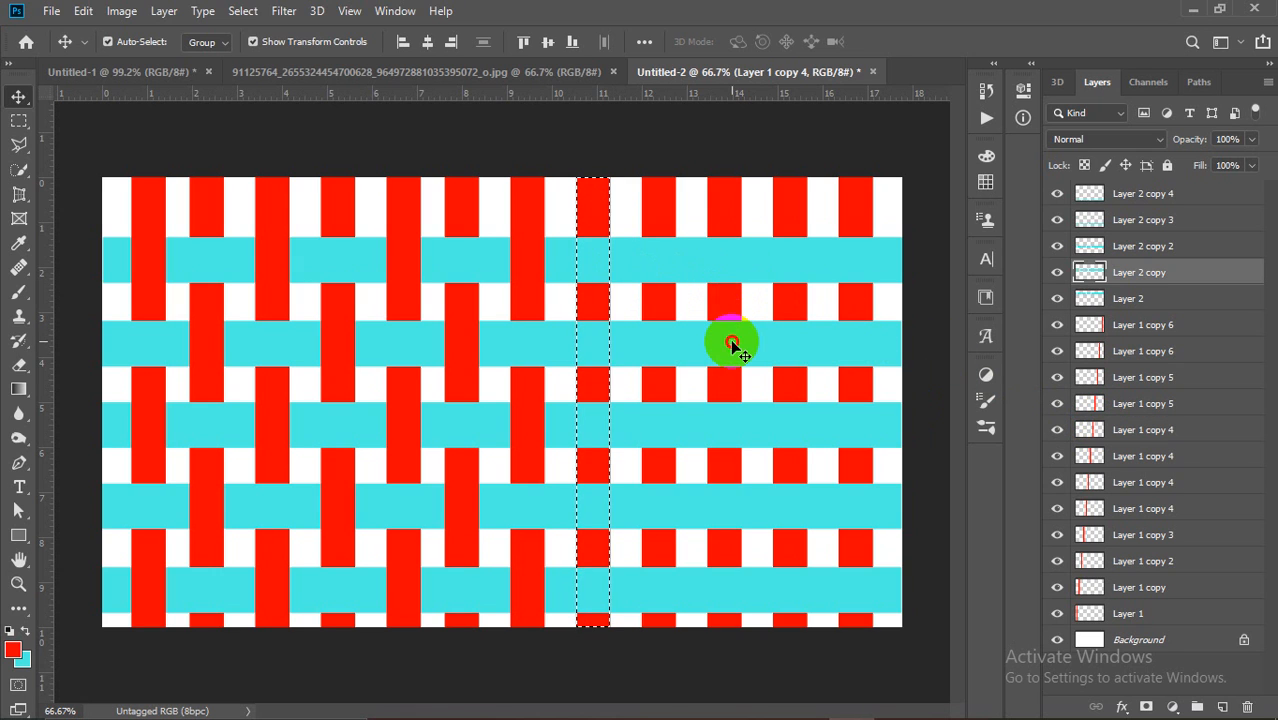
click(703, 518)
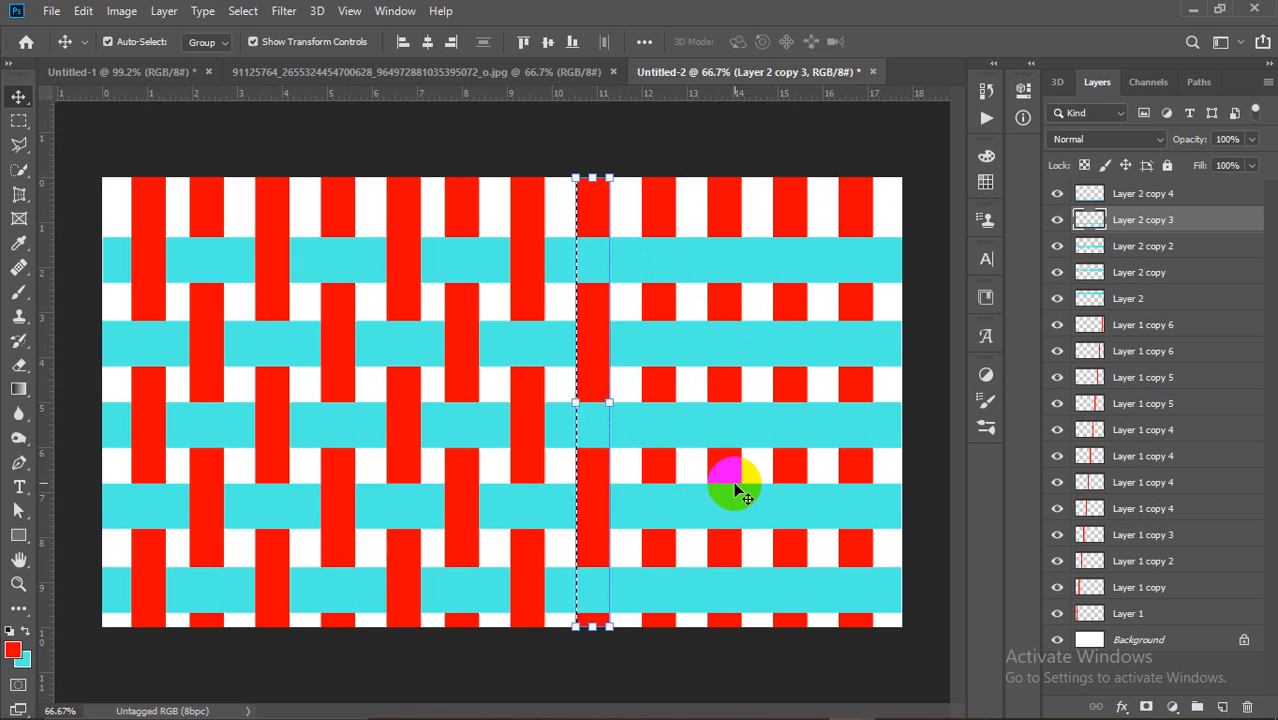
key(Delete)
key(ctrl+d)
Step: Weave the ninth red column by clearing the third and bottom cyan stripes
ctrl+click(656, 200)
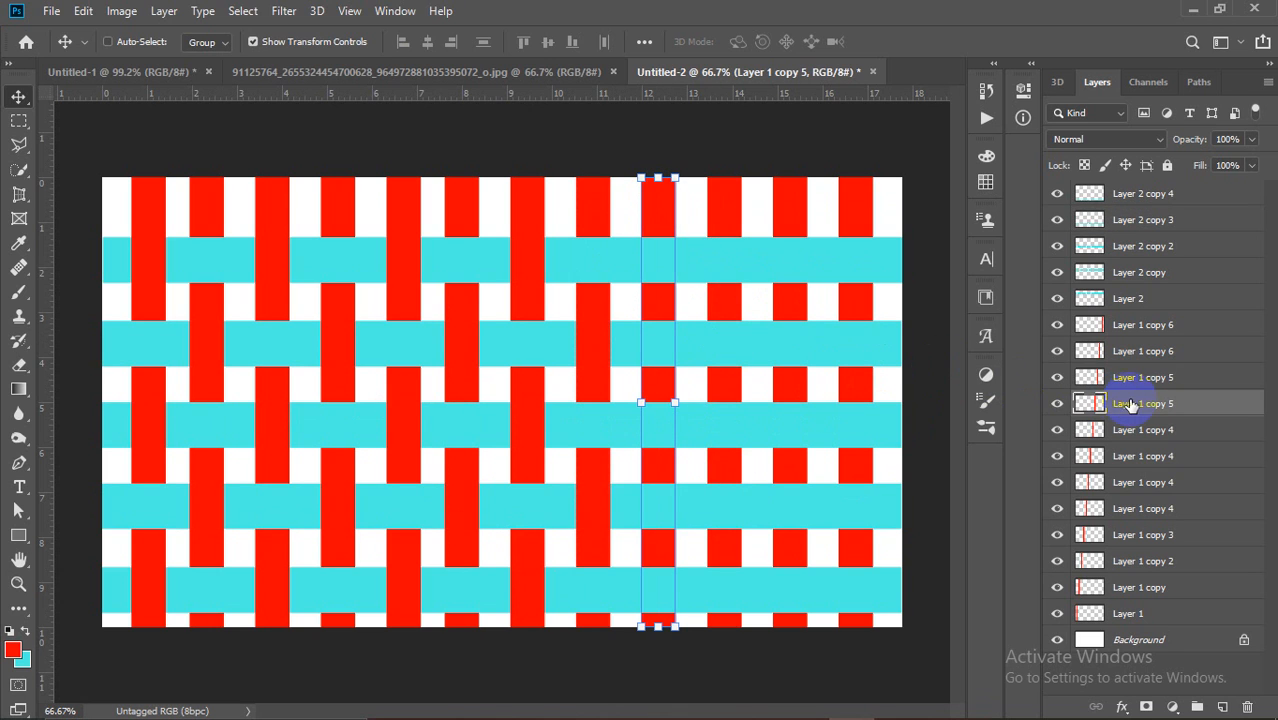
ctrl+click(1088, 405)
ctrl+click(786, 266)
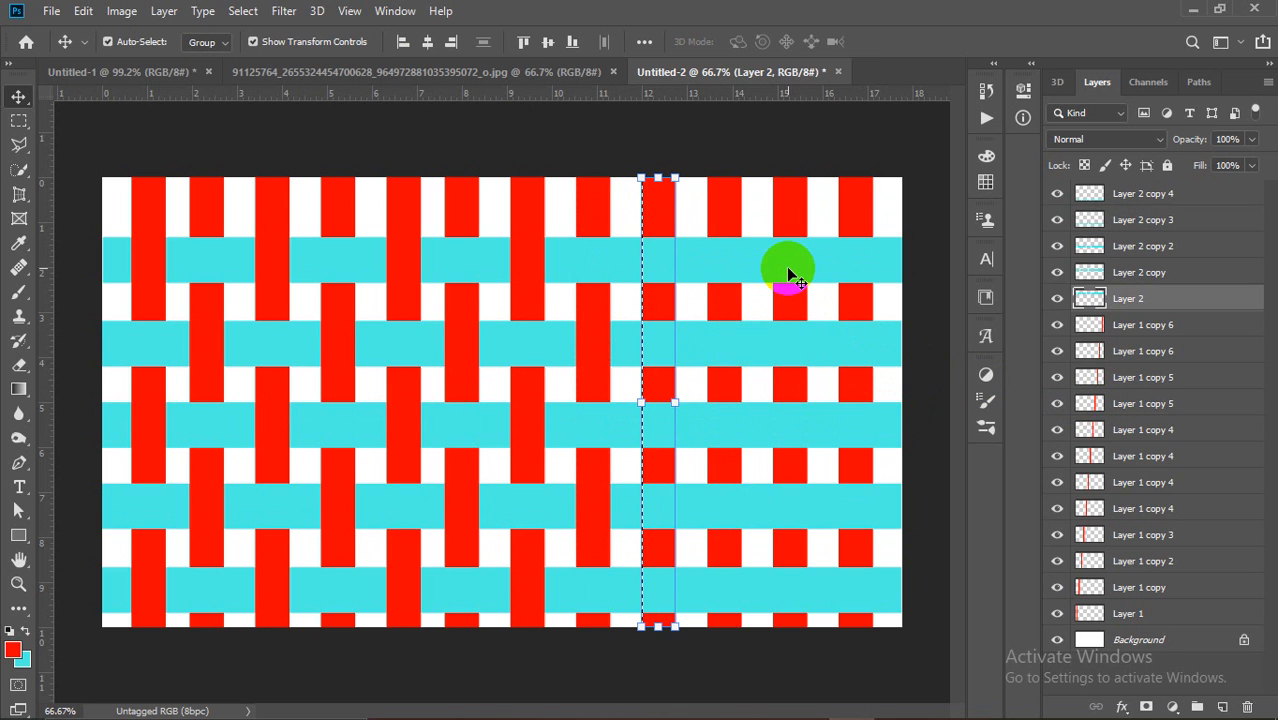
ctrl+click(774, 400)
key(Delete)
ctrl+click(763, 582)
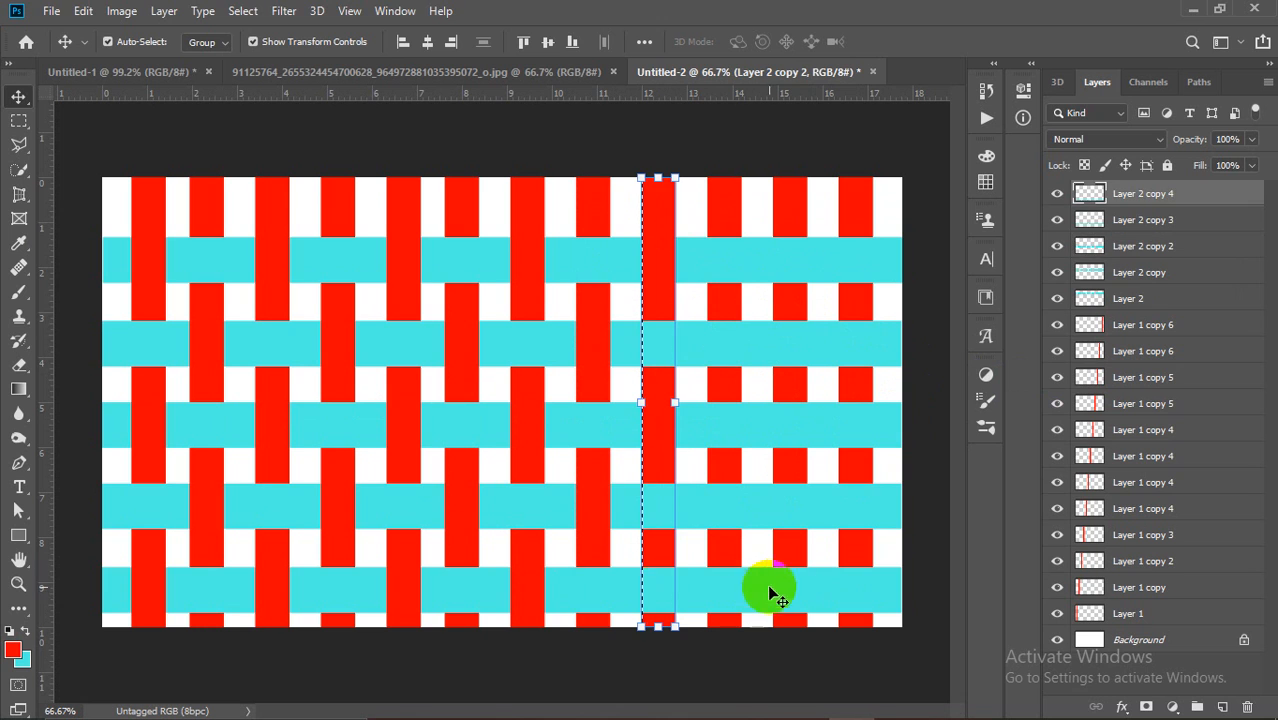
key(Delete)
key(ctrl+d)
Step: Weave the tenth red column by clearing the second and fourth cyan stripes
ctrl+click(728, 200)
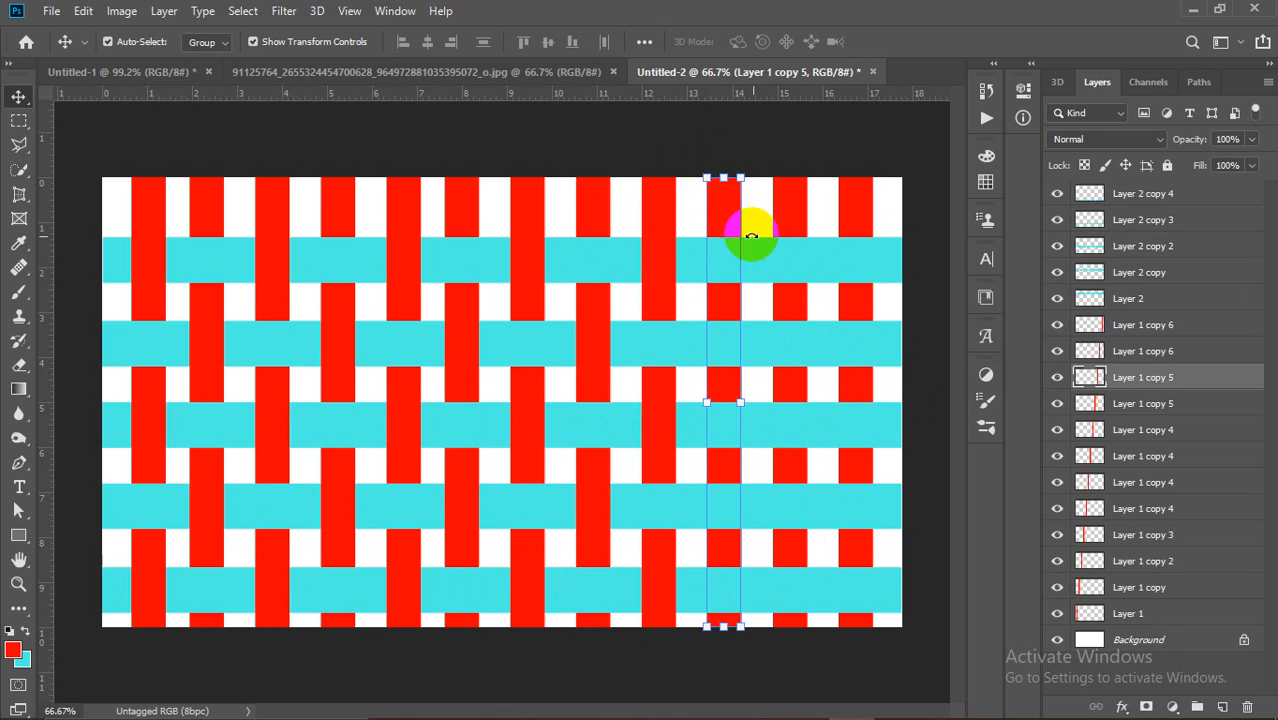
ctrl+click(1084, 376)
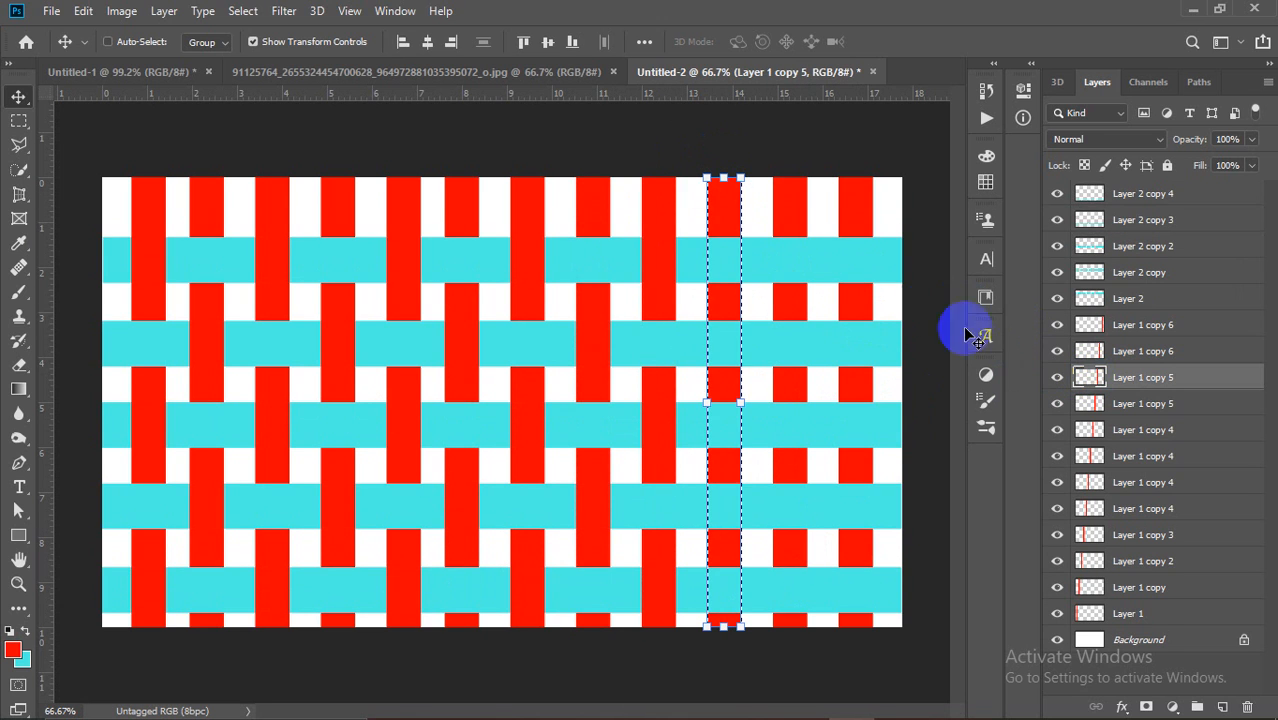
ctrl+click(790, 344)
key(Delete)
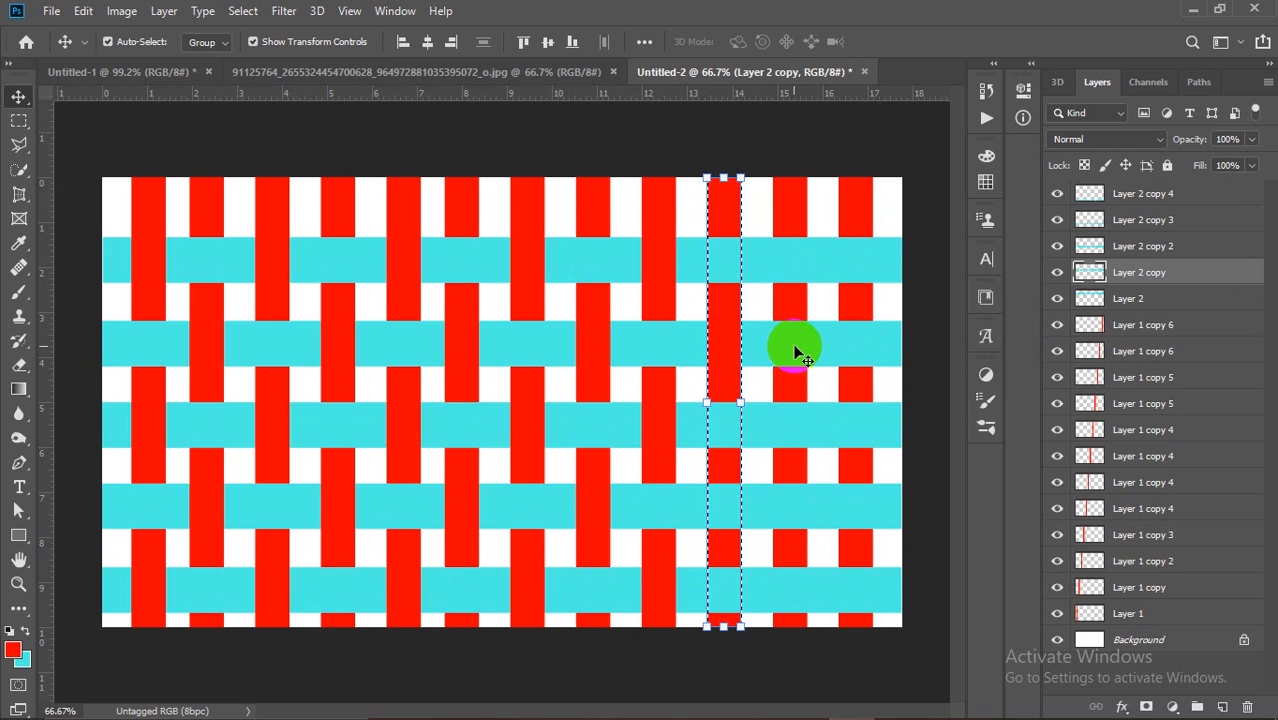
ctrl+click(815, 495)
key(Delete)
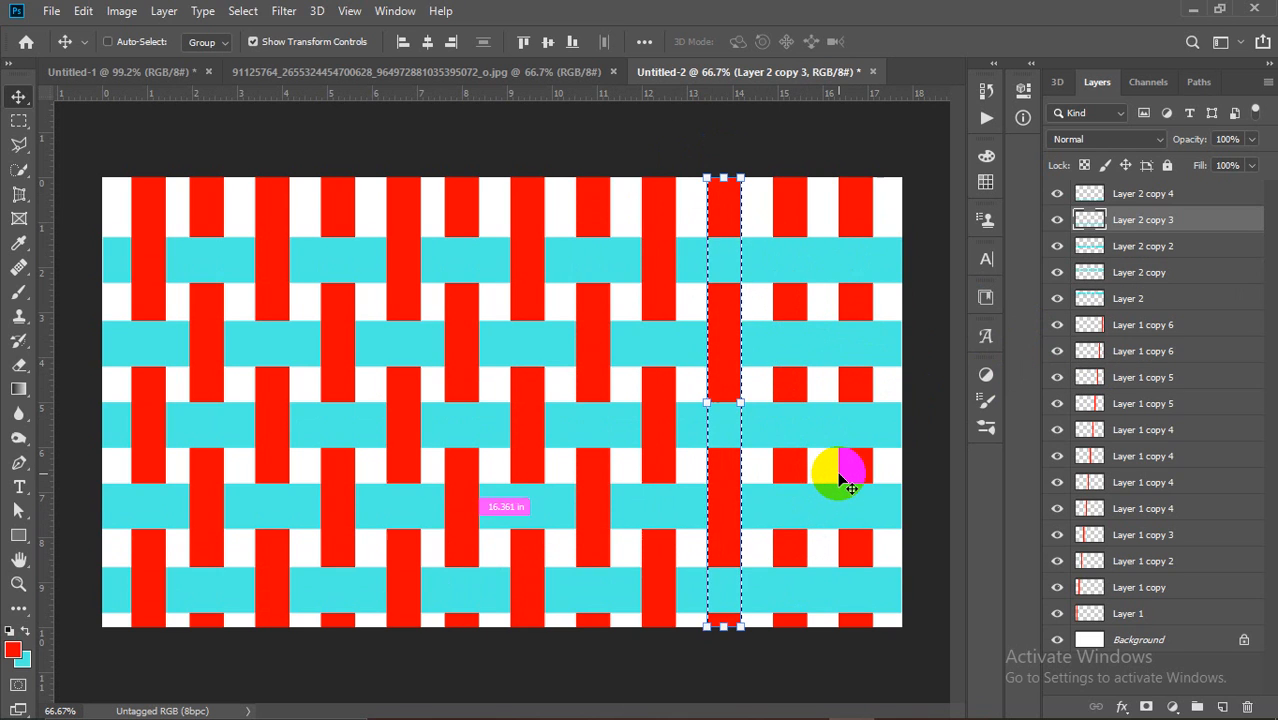
key(ctrl+d)
Step: Weave the eleventh red column by clearing the top, third and bottom cyan stripes
ctrl+click(785, 196)
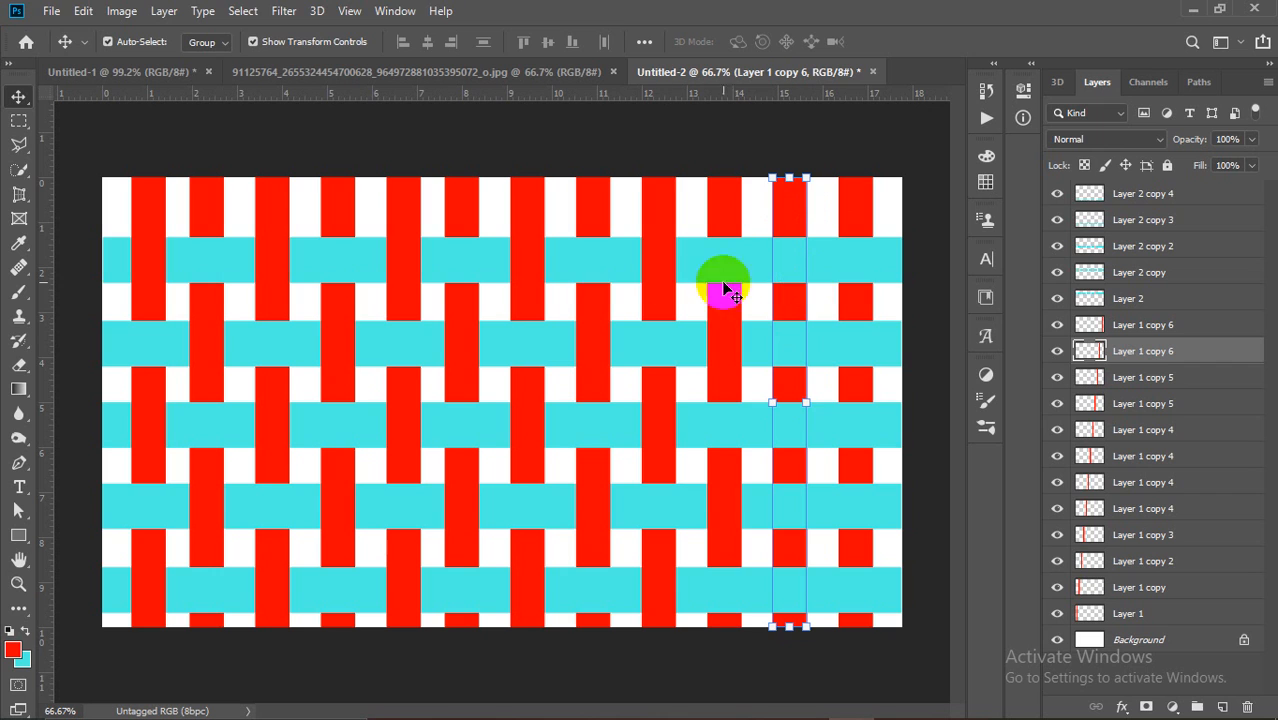
ctrl+click(1089, 351)
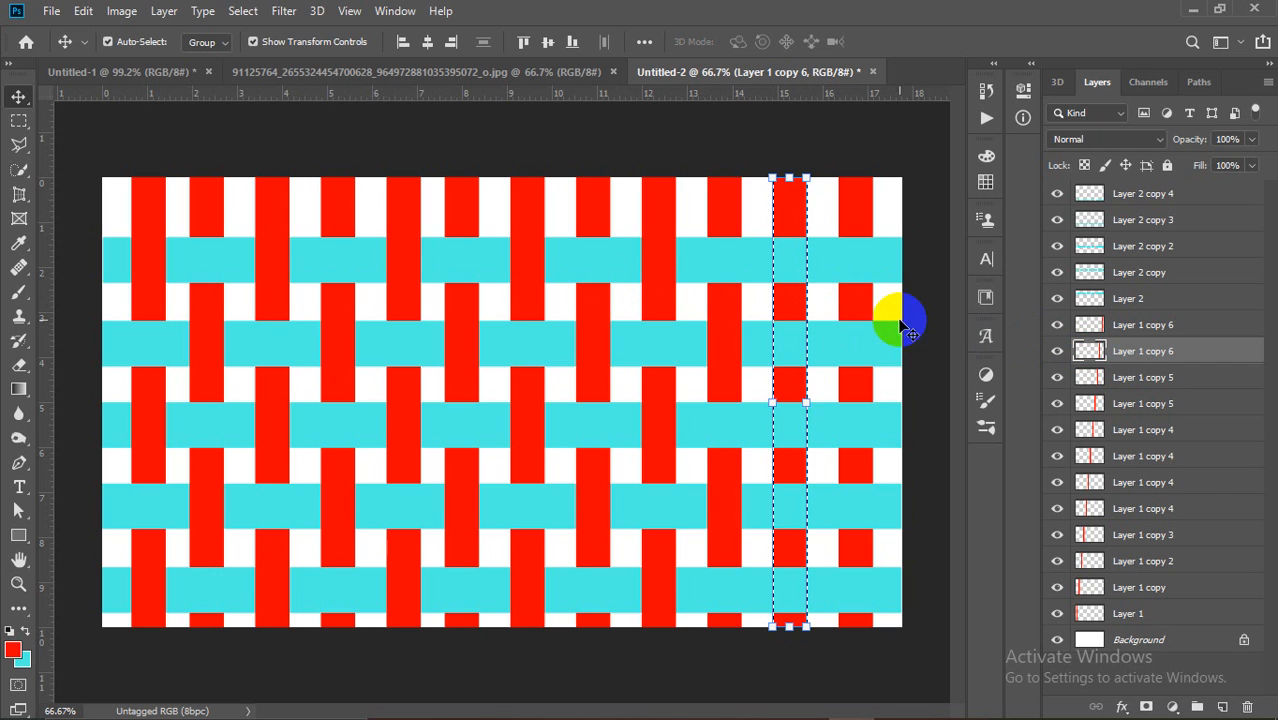
ctrl+click(850, 260)
key(Delete)
ctrl+click(847, 409)
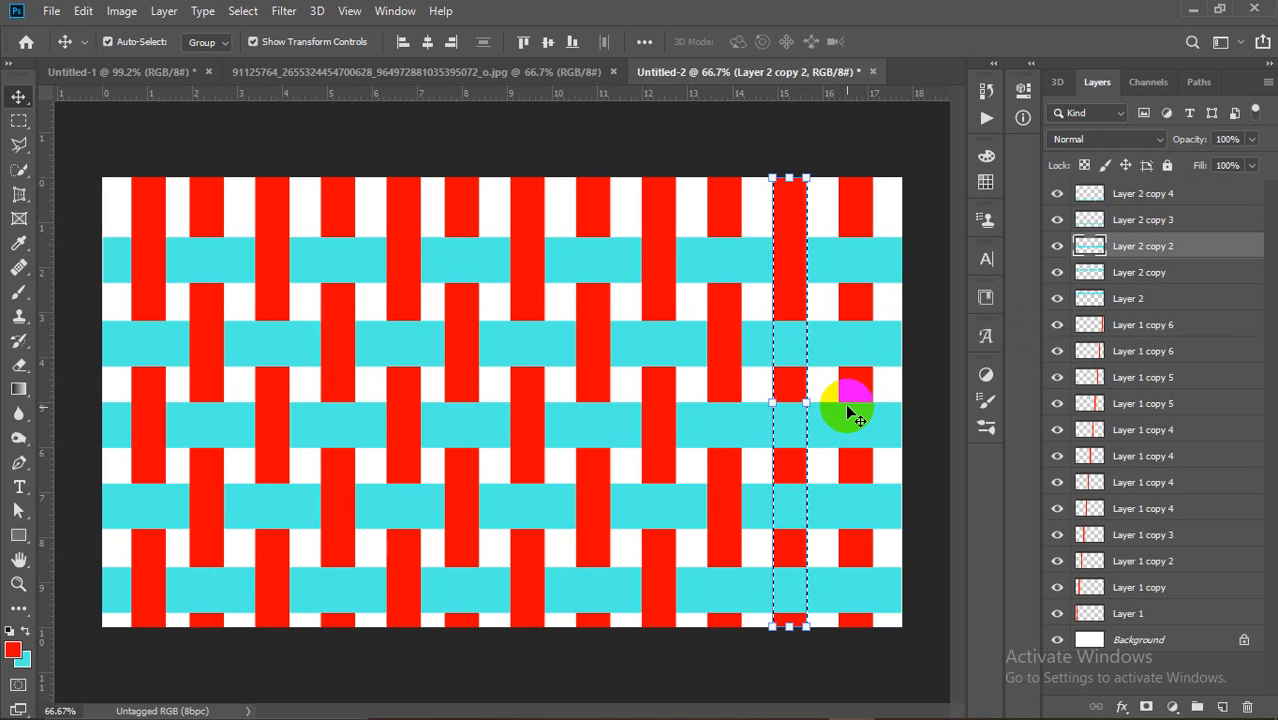
key(Delete)
ctrl+click(859, 600)
key(Delete)
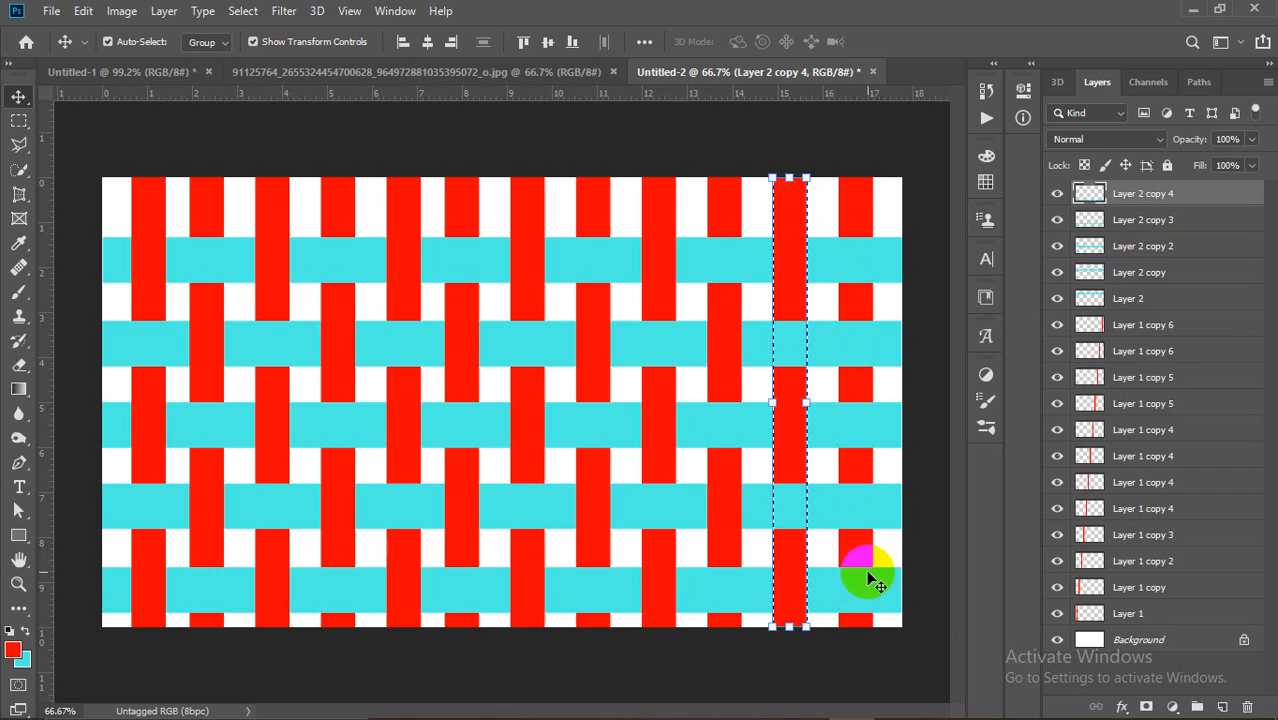
key(ctrl+d)
Step: Attempt the last red column, dismiss the empty-selection error, and deselect to view the finished weave
ctrl+click(856, 200)
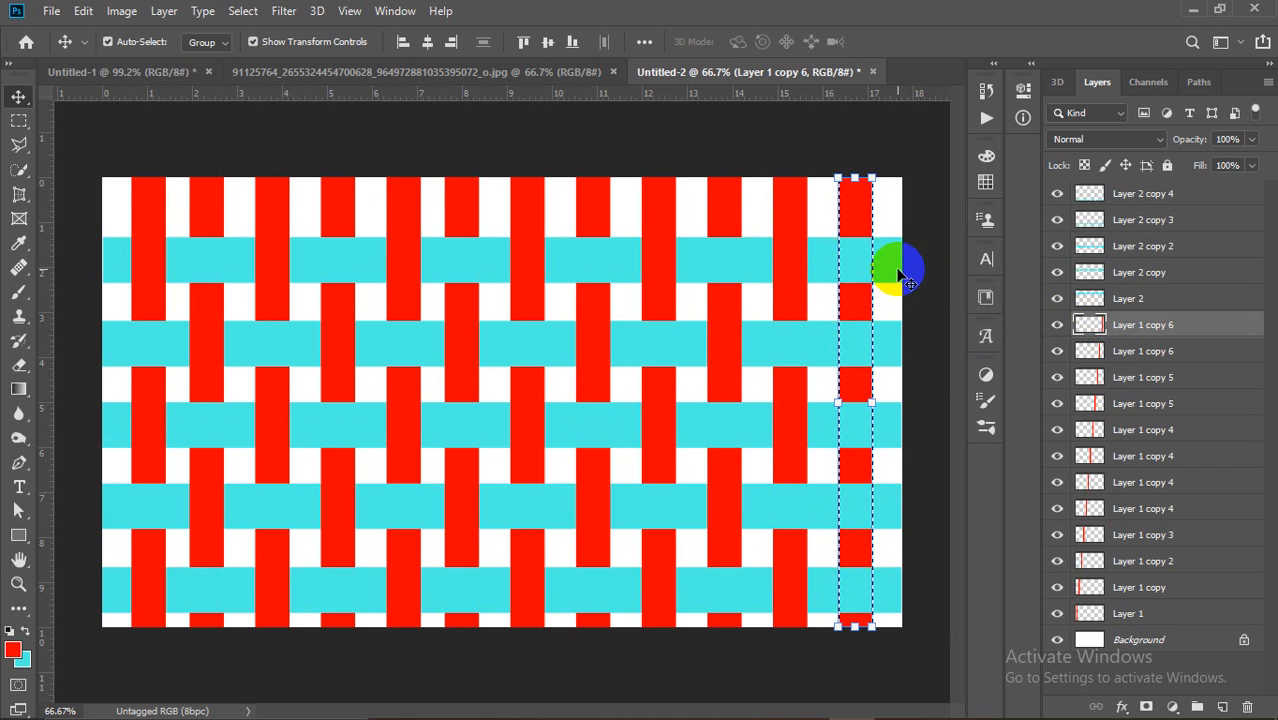
right_click(902, 350)
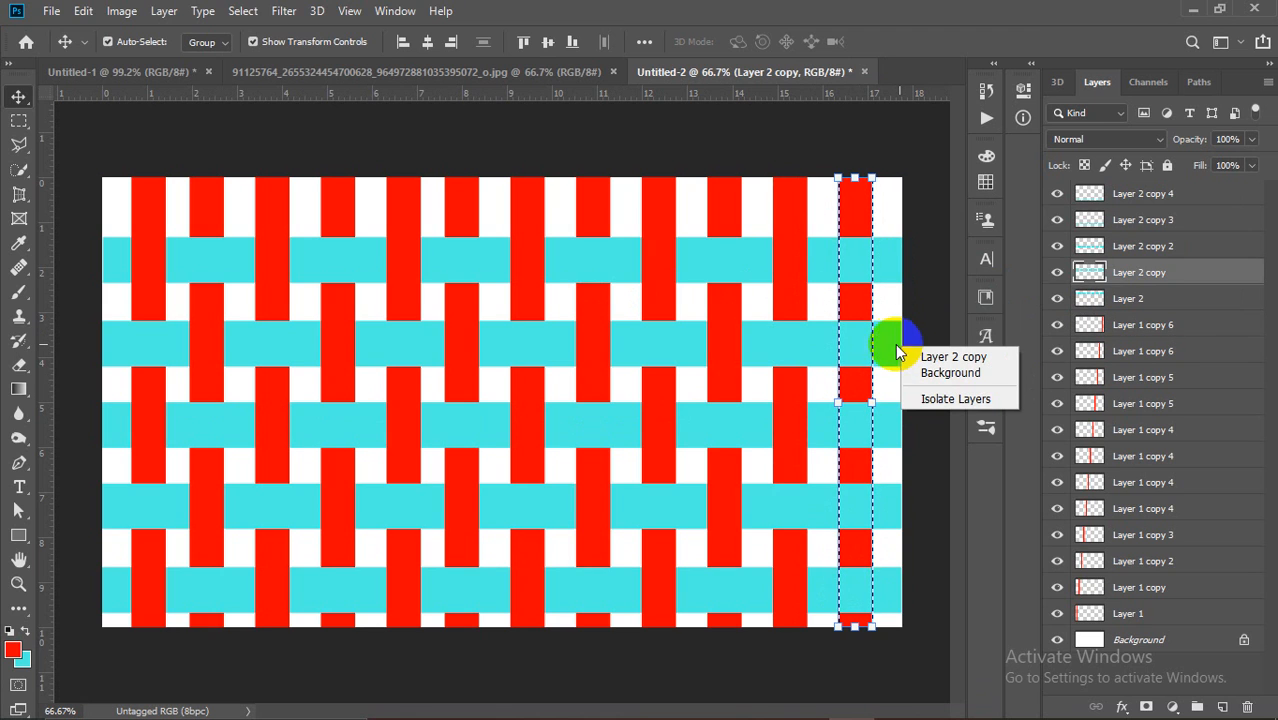
click(884, 344)
drag(930, 347, 893, 512)
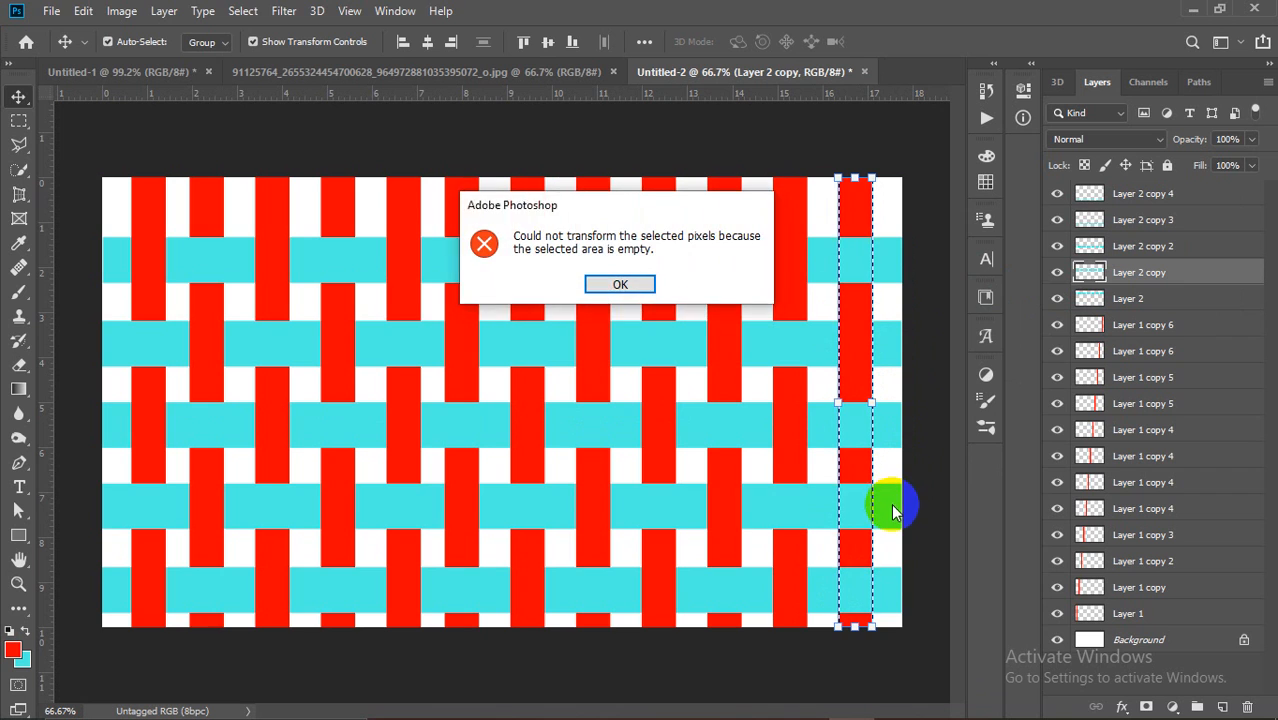
click(620, 284)
click(662, 391)
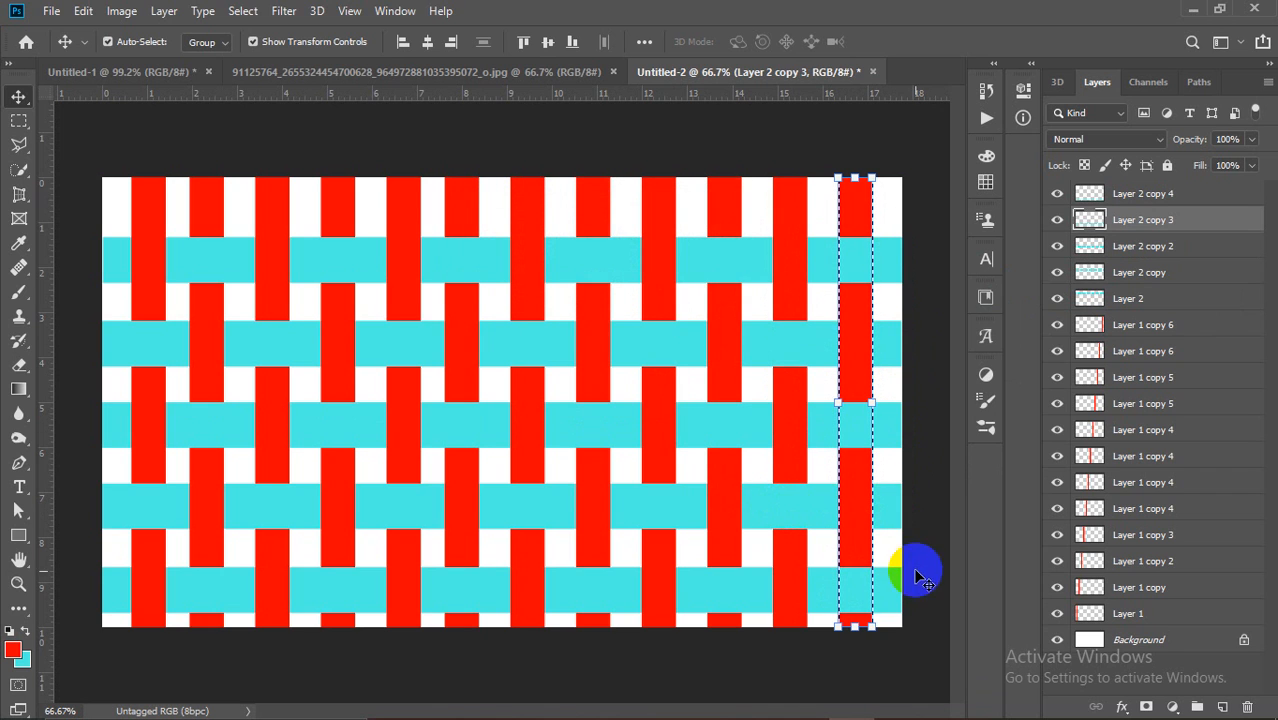
key(ctrl+d)
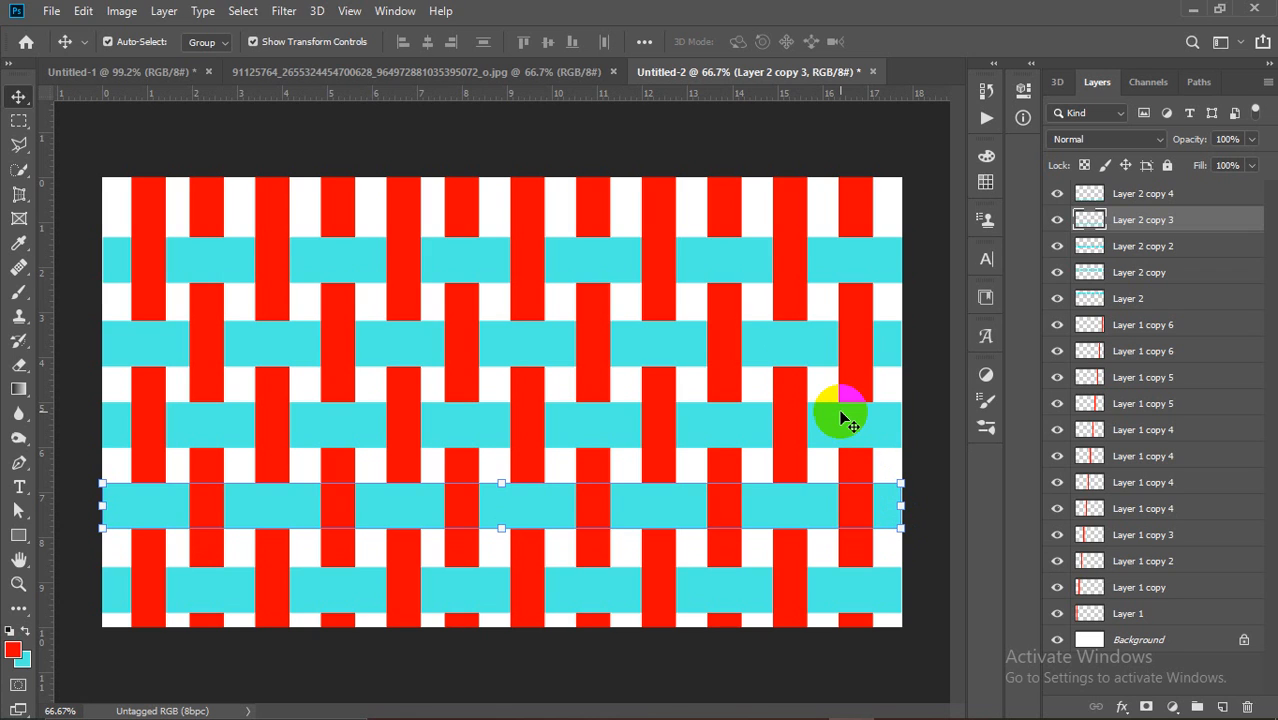
click(904, 265)
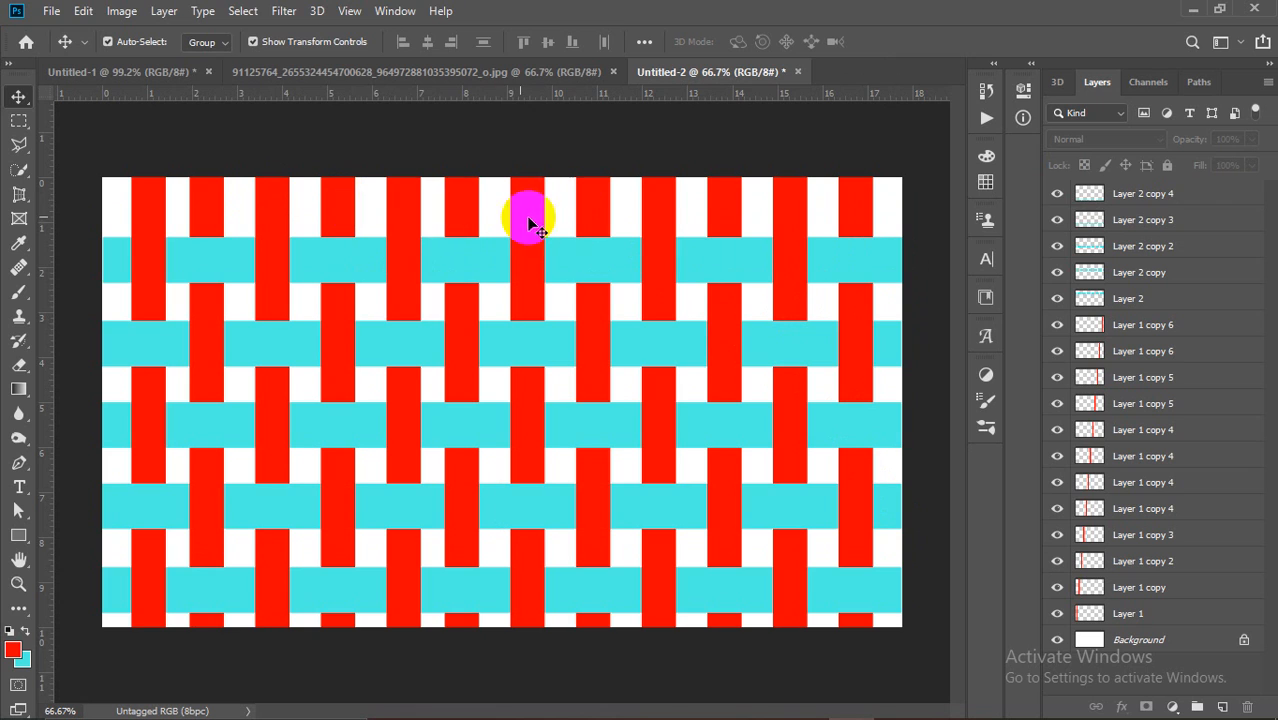
Step: Fill the Layer 1 copy column with black
ctrl+click(205, 211)
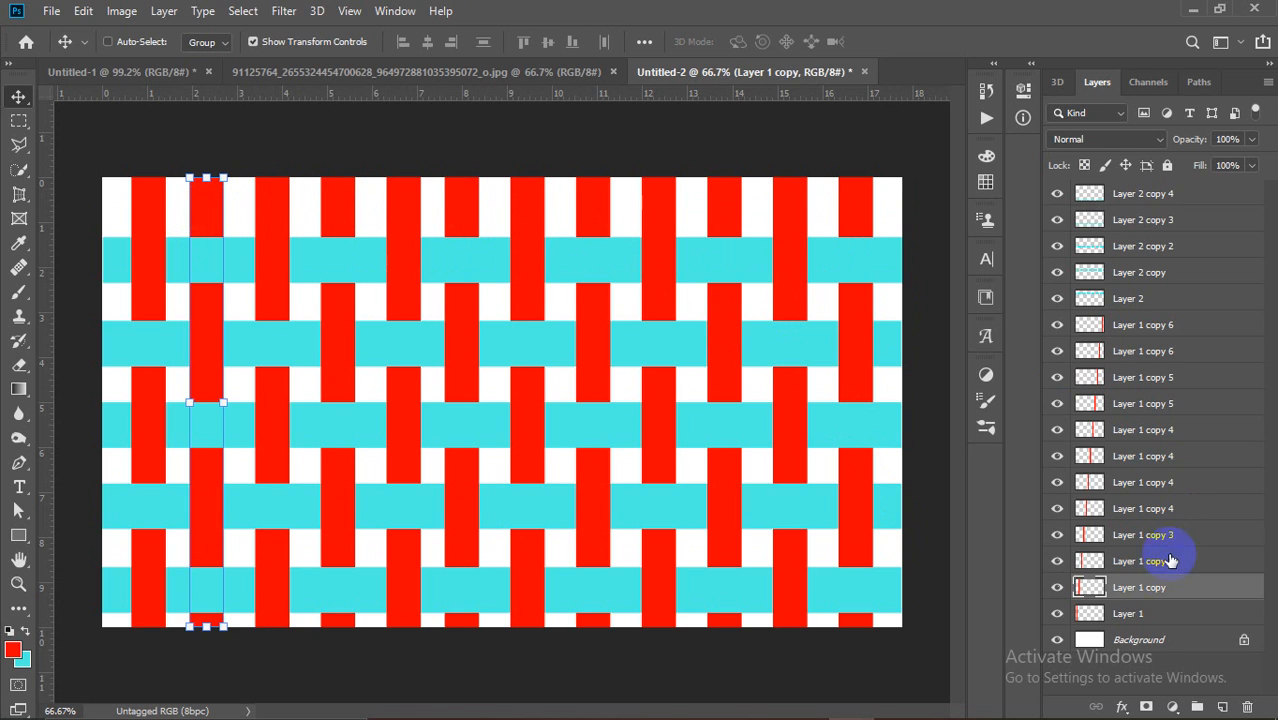
ctrl+click(1100, 592)
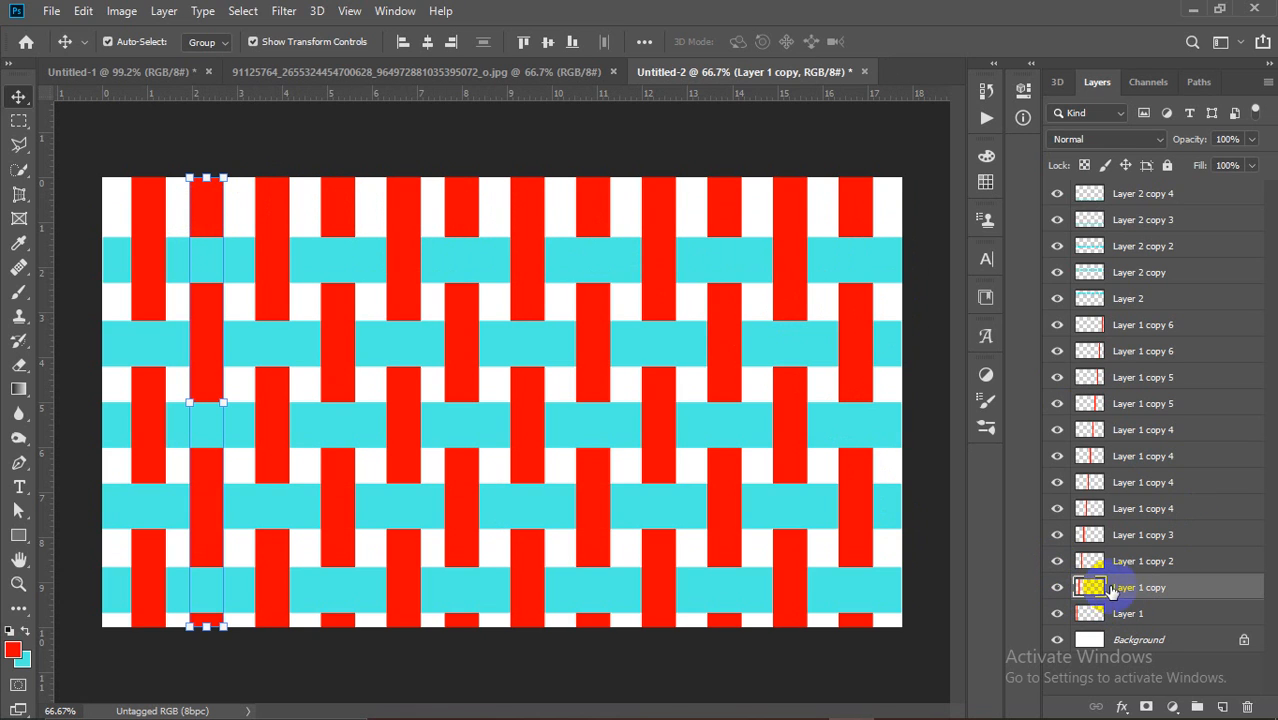
click(12, 652)
drag(950, 280, 956, 437)
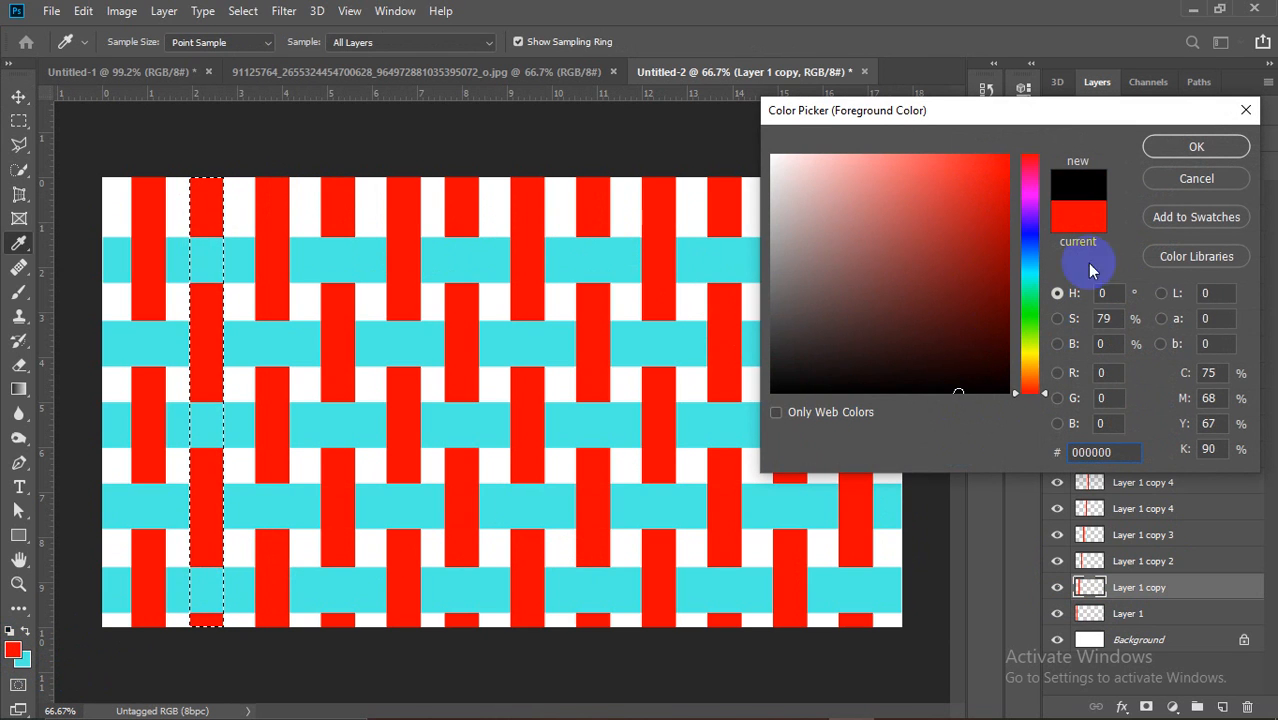
click(1196, 146)
key(v)
key(alt+BackSpace)
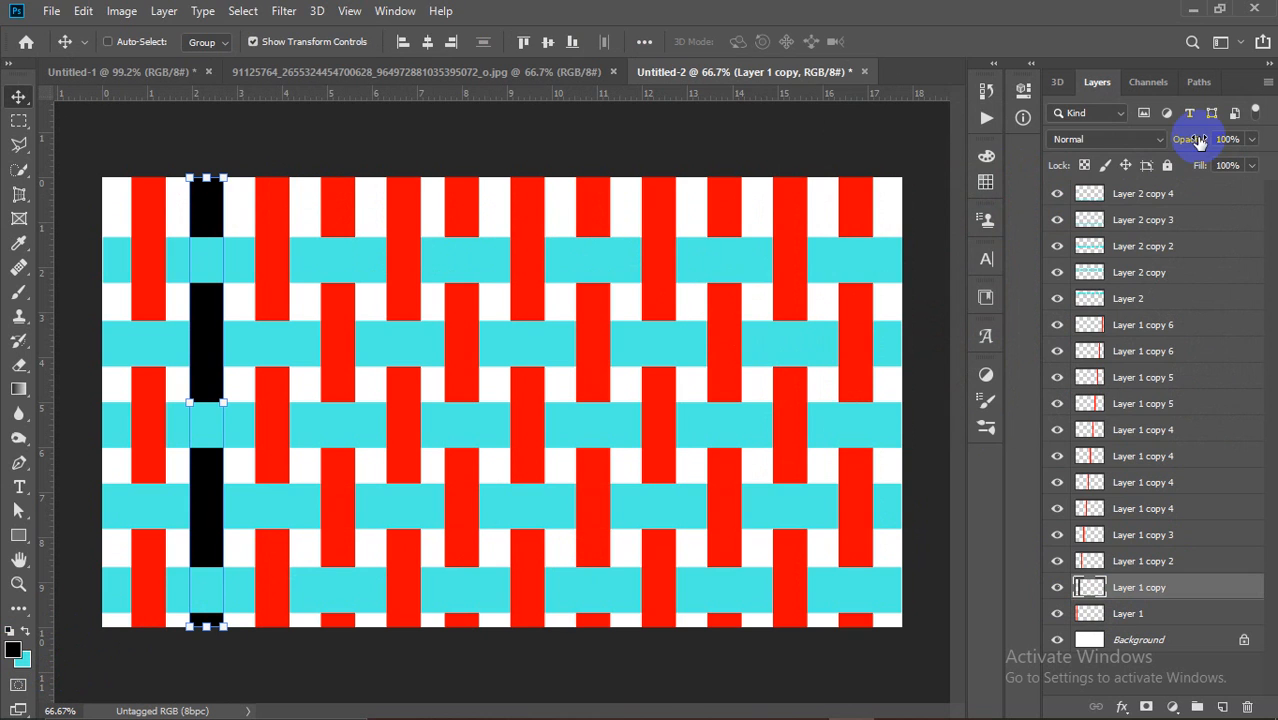
Step: Fill the Layer 1 copy 2 column with a bright blue
click(381, 171)
click(270, 233)
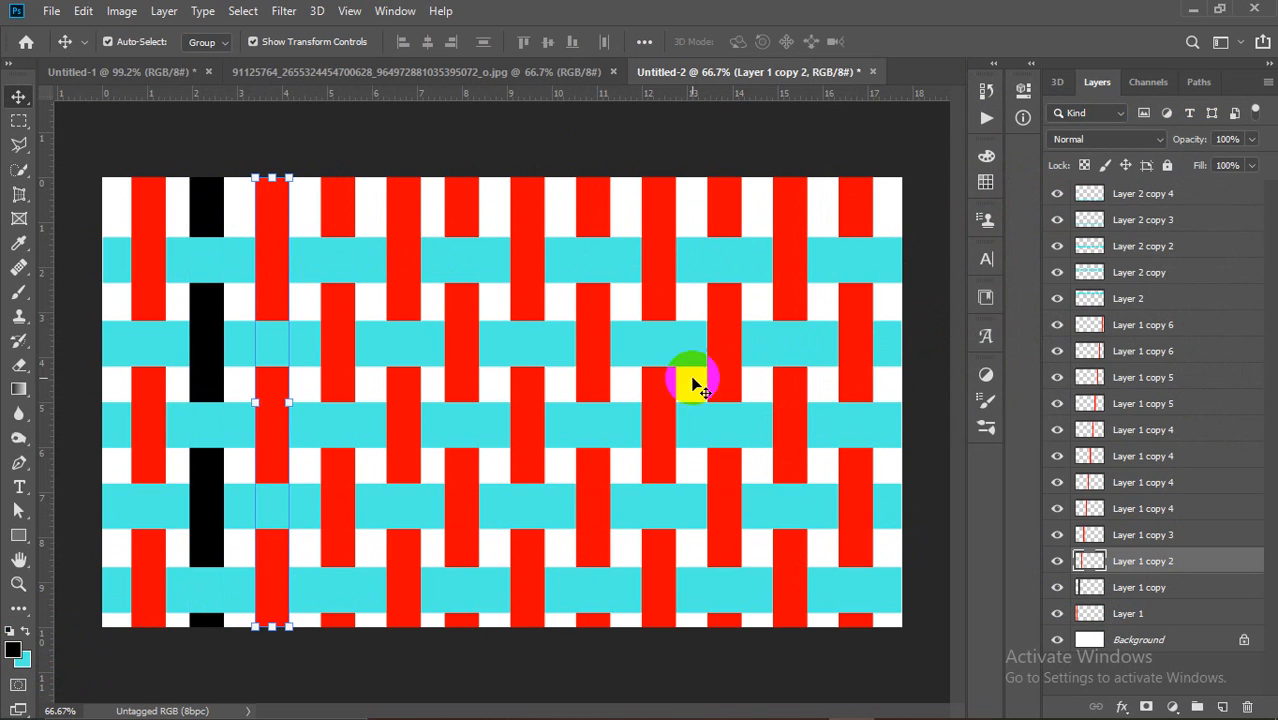
click(13, 648)
click(1026, 252)
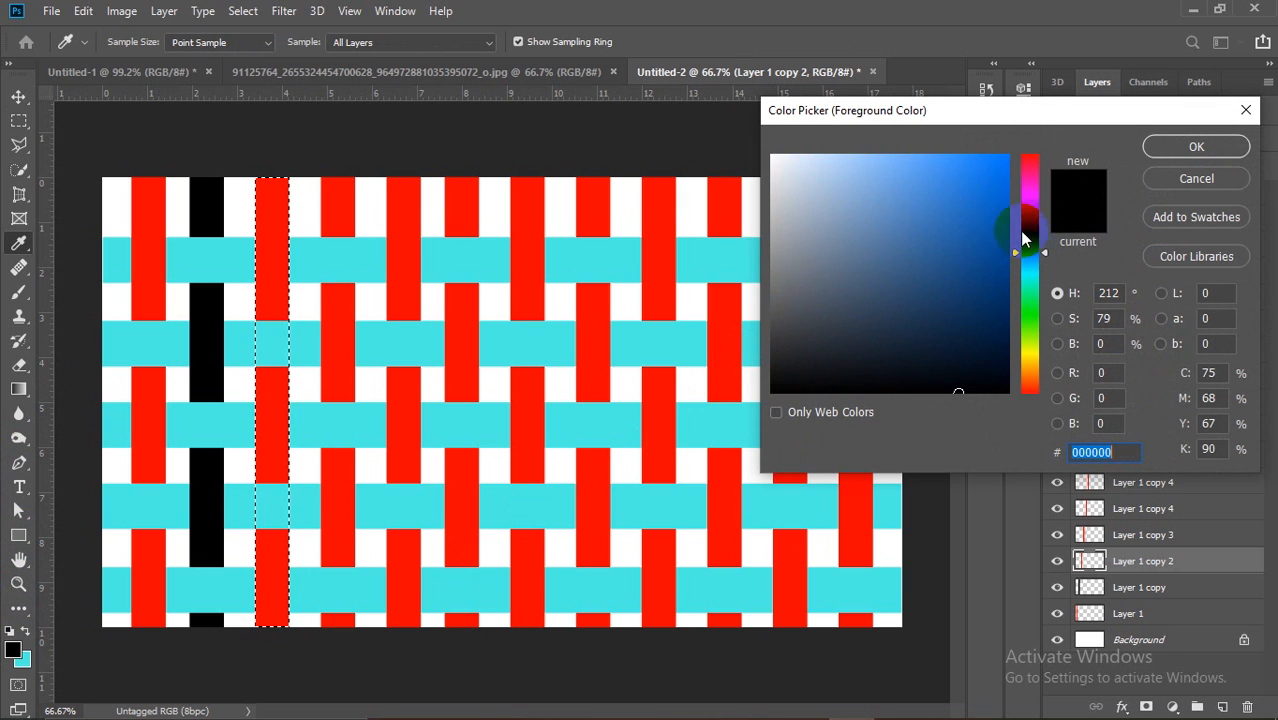
click(998, 189)
click(1175, 147)
key(v)
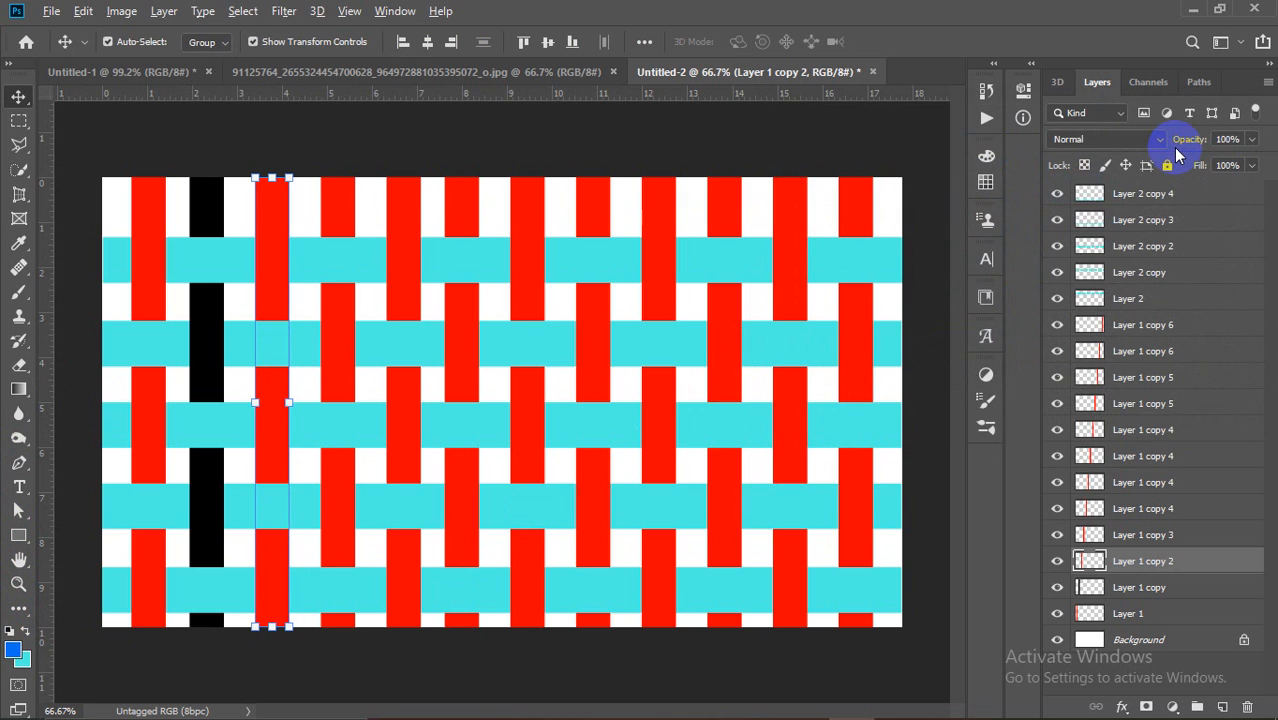
key(alt+BackSpace)
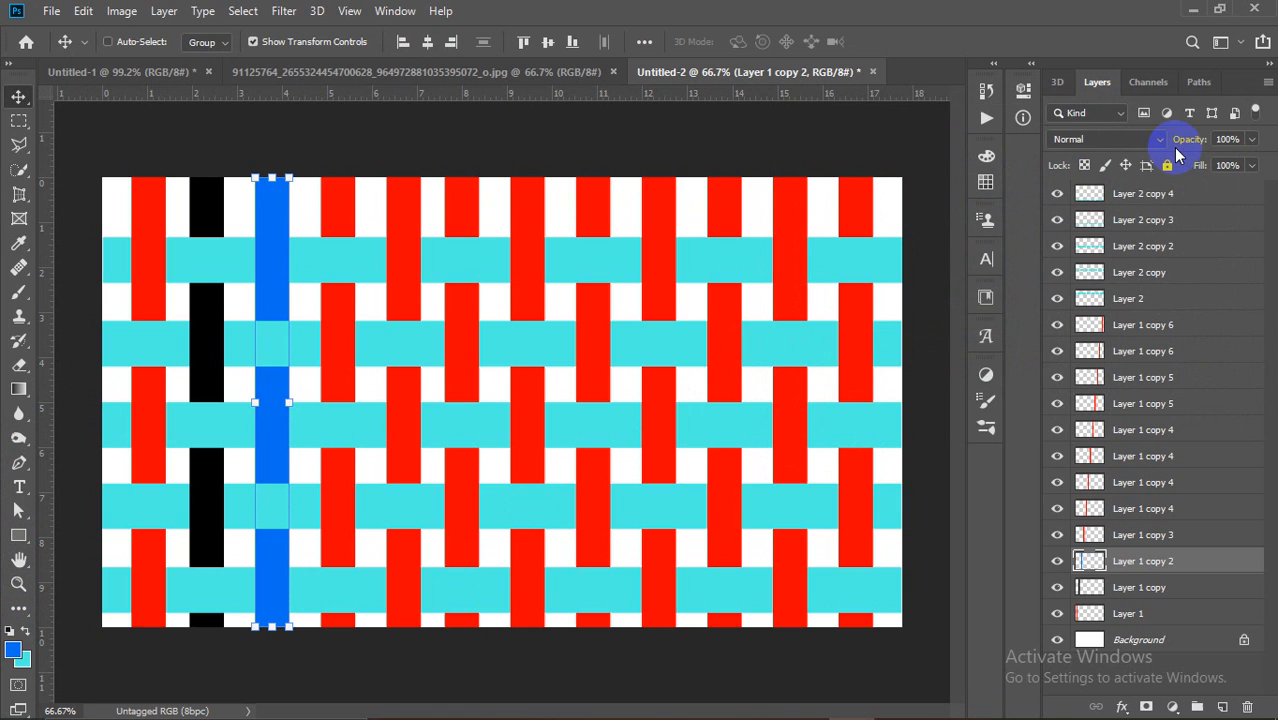
Step: Clear the layer selection and select the first red column, Layer 1
ctrl+click(660, 275)
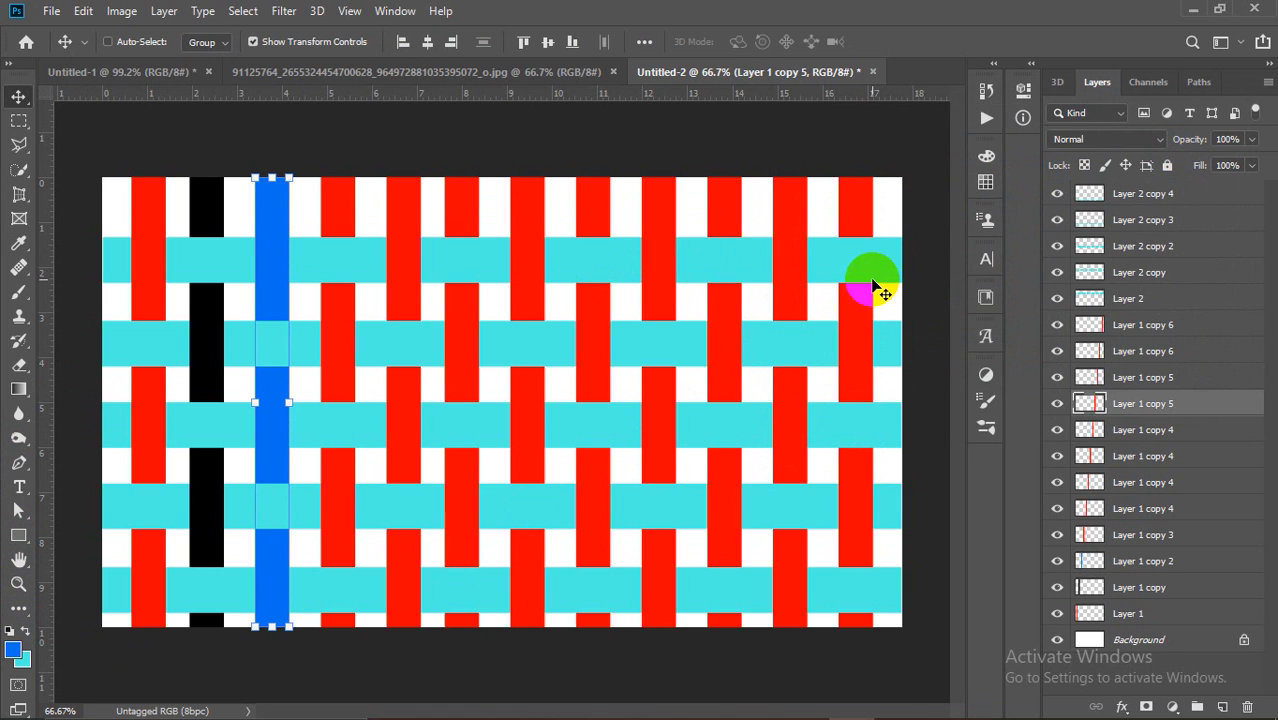
click(919, 209)
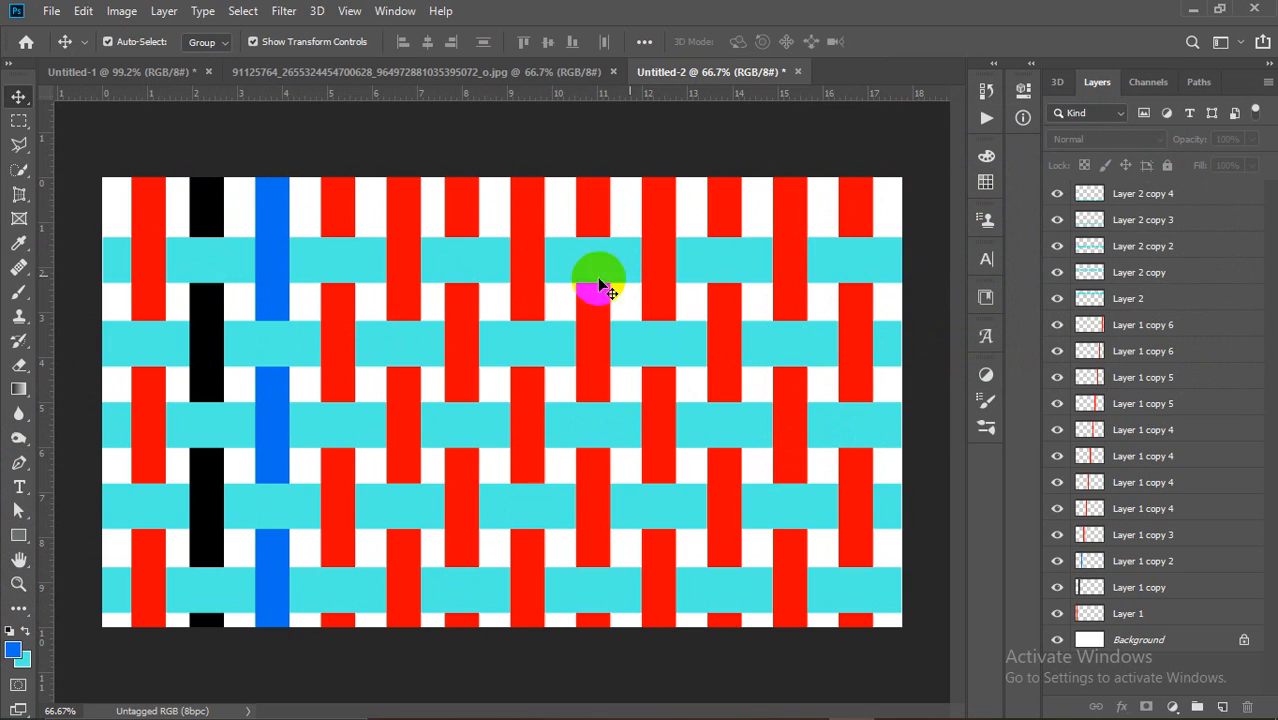
click(1151, 617)
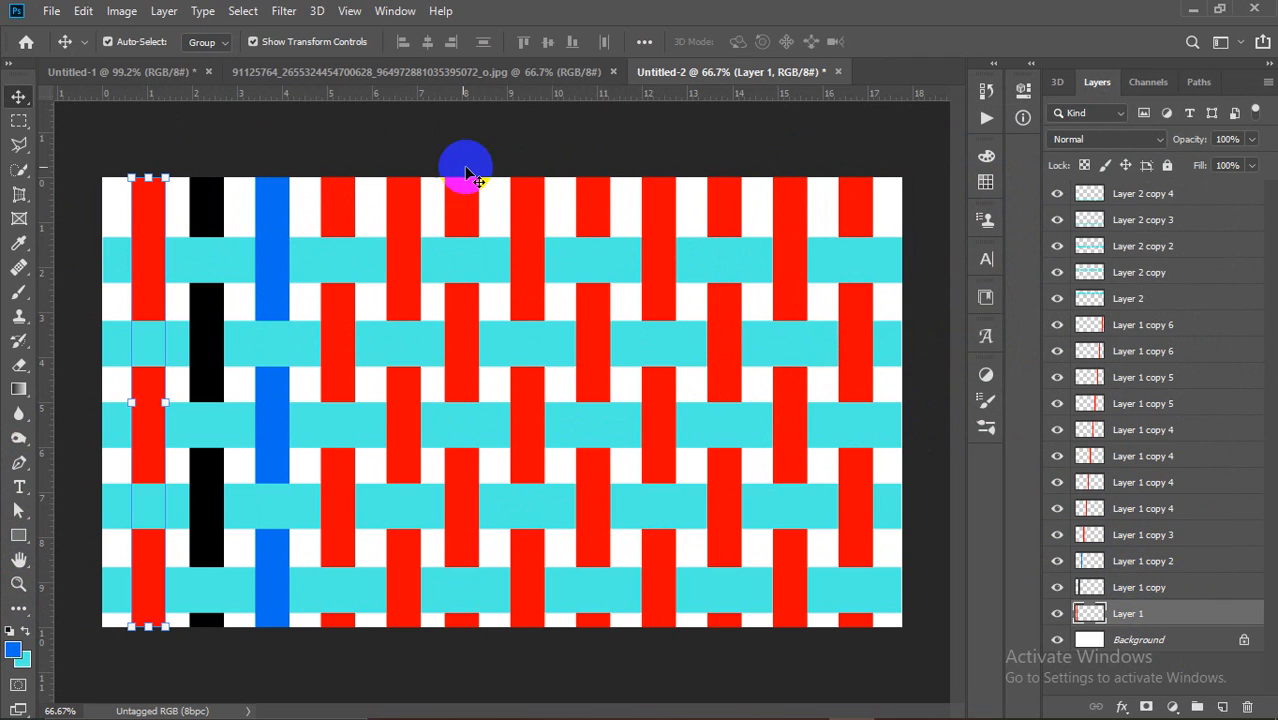
Step: Unlock the photo's Background layer and paste the photo into the woven pattern document
click(406, 75)
click(124, 80)
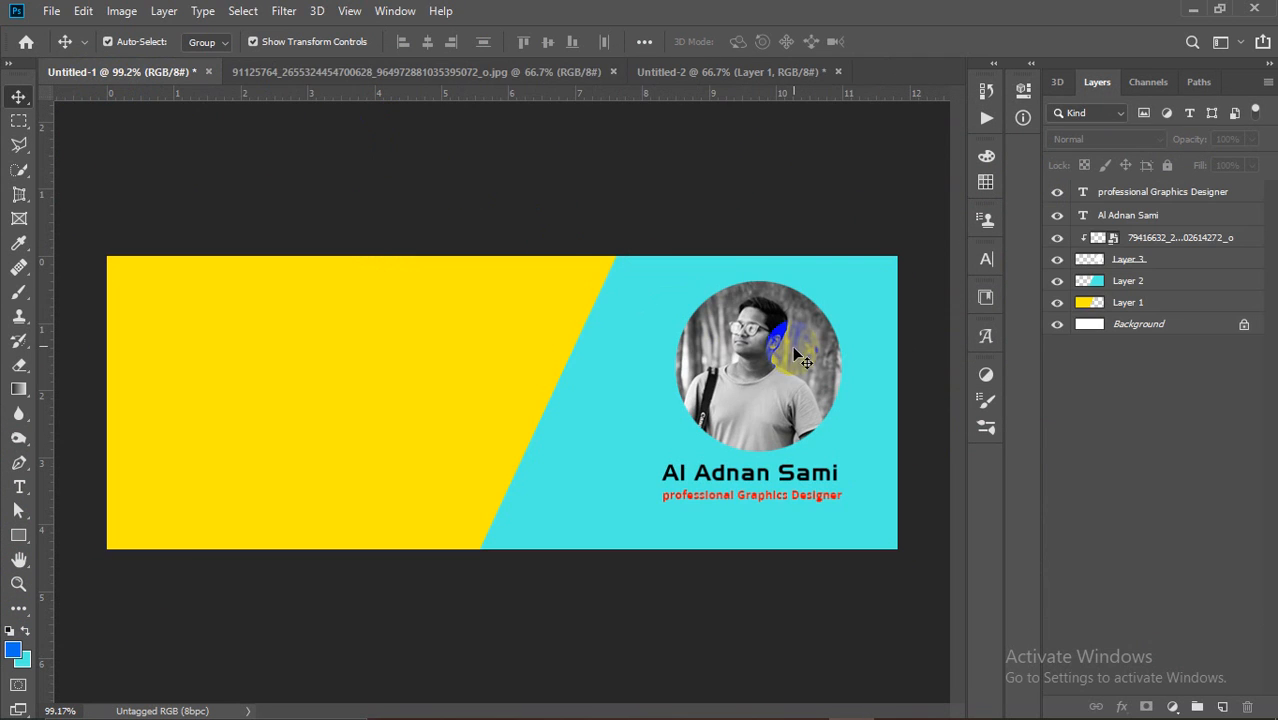
click(477, 72)
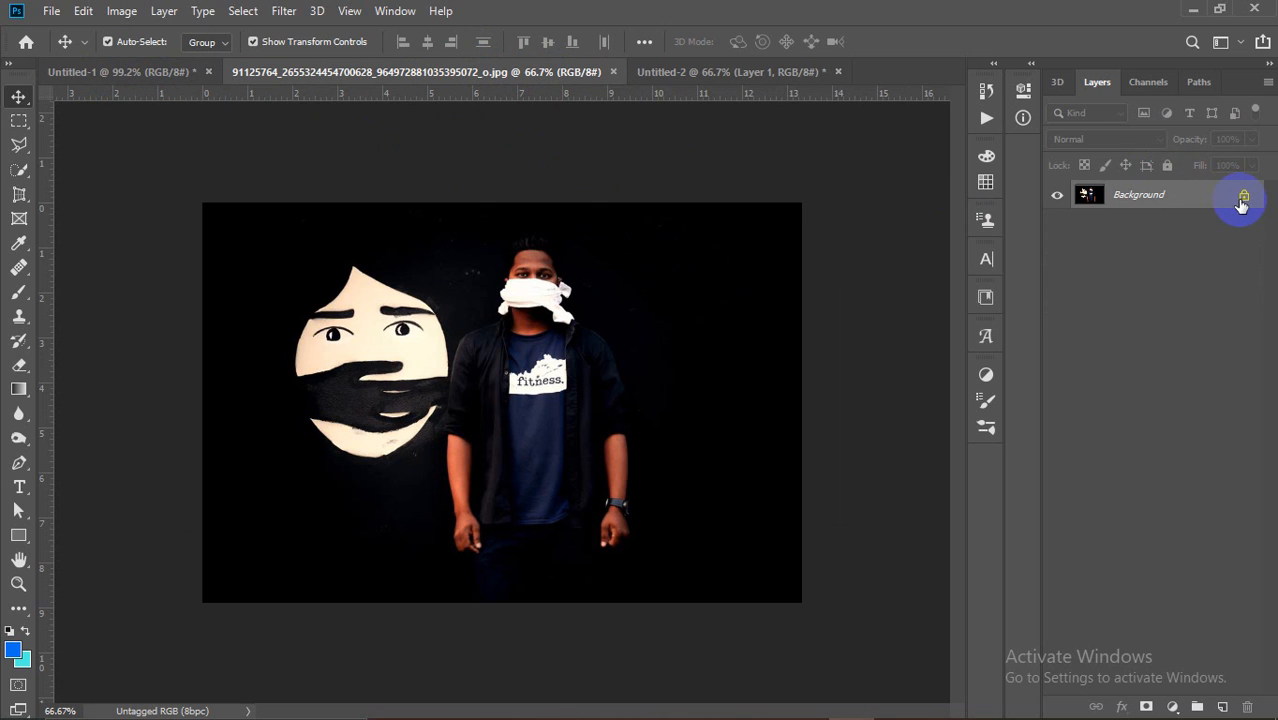
click(1243, 197)
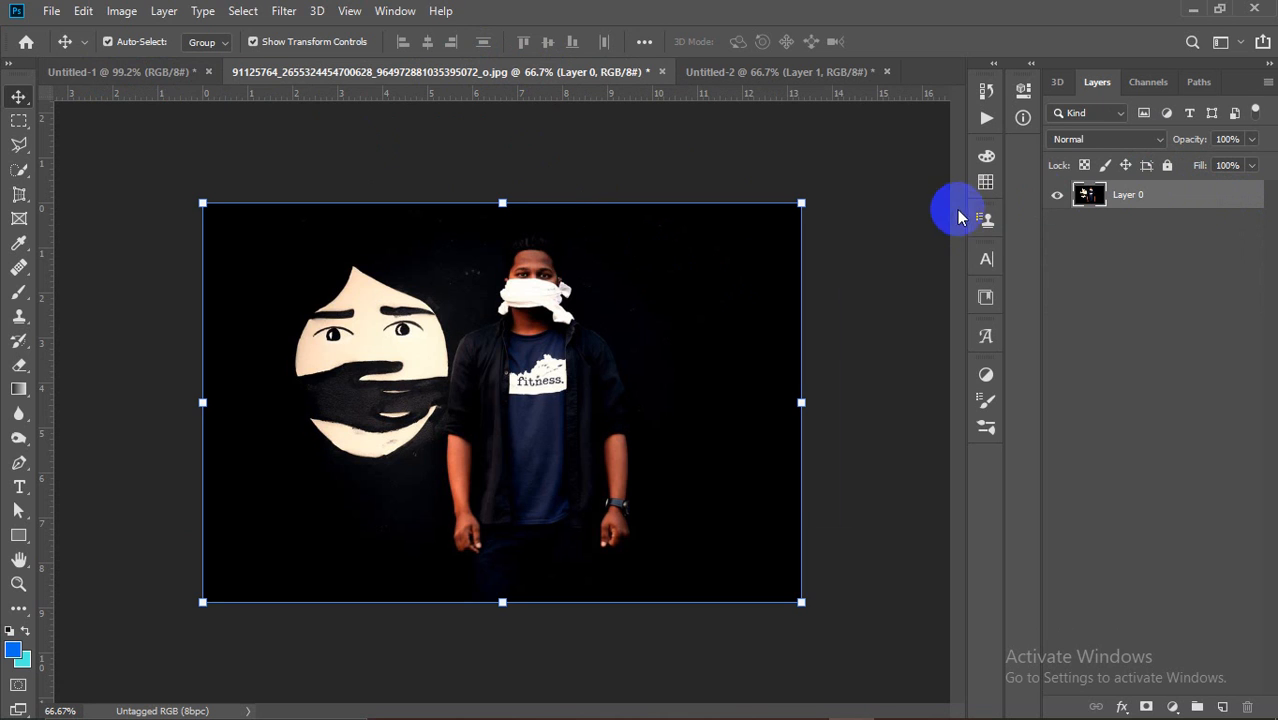
click(760, 72)
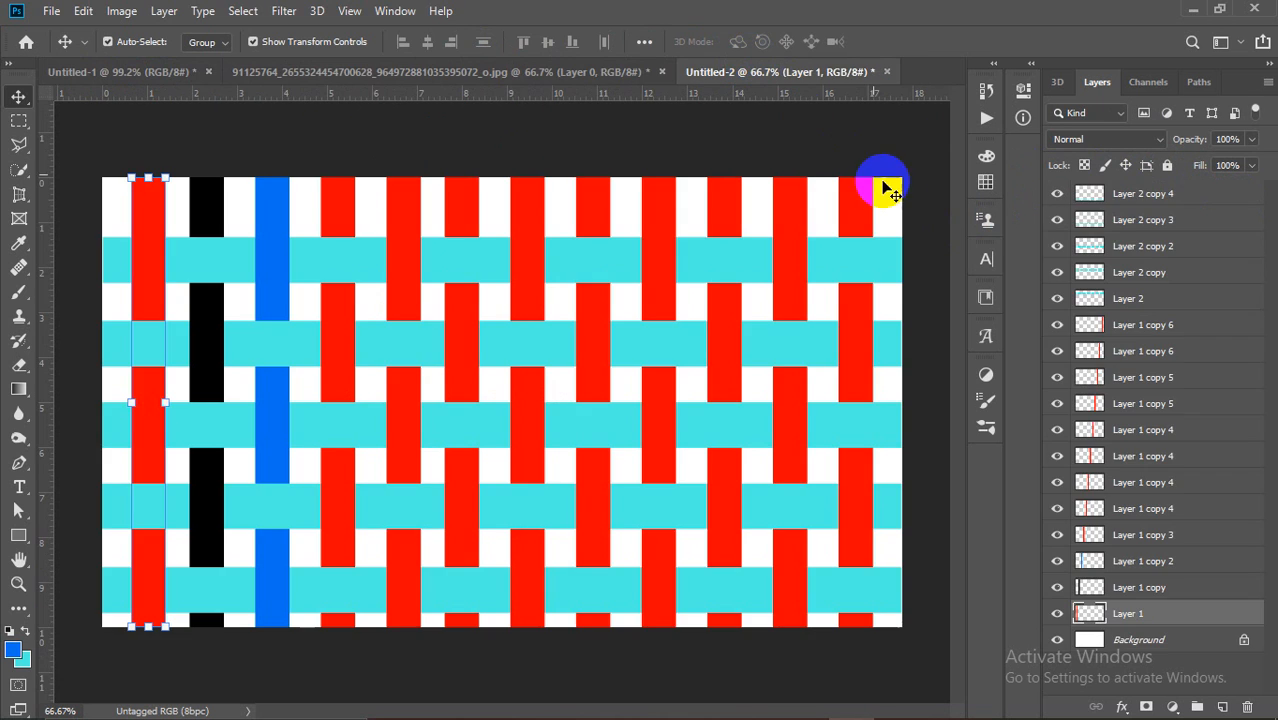
key(ctrl+v)
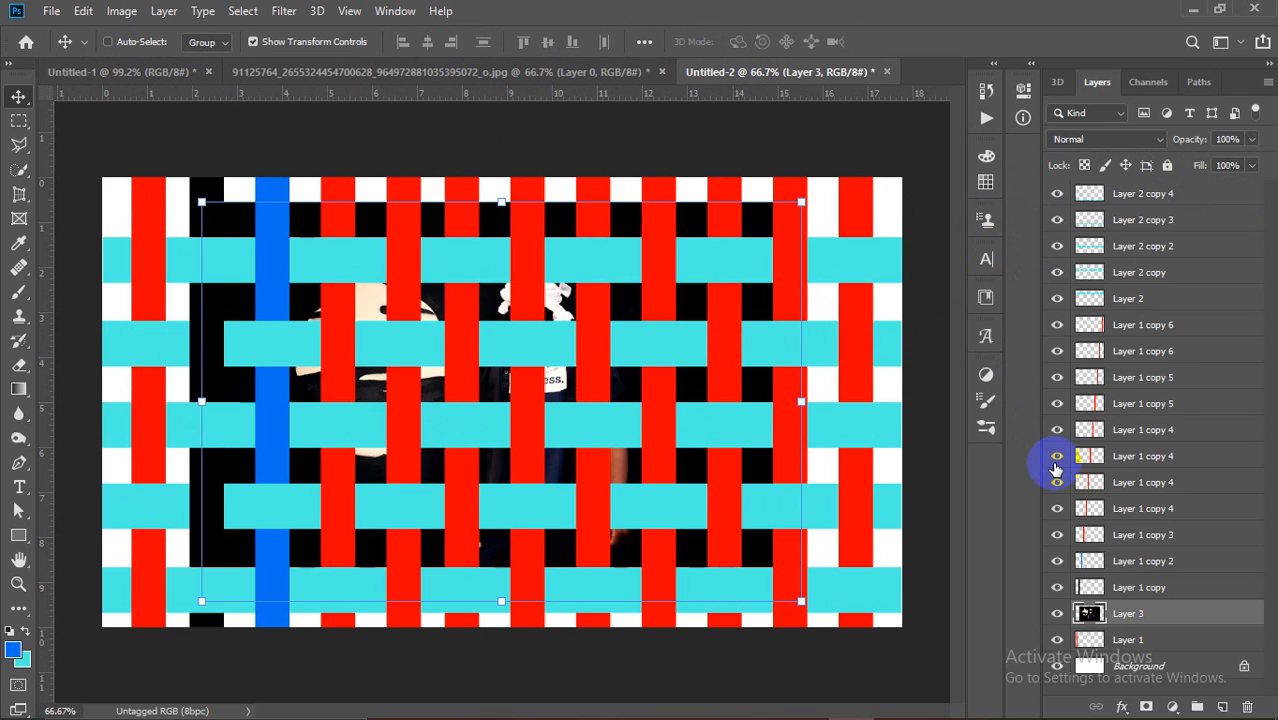
Step: Enlarge the pasted photo to about 129% and stretch it to cover the canvas
drag(1224, 620, 1198, 648)
drag(799, 601, 975, 716)
drag(611, 234, 516, 198)
drag(872, 436, 910, 436)
click(899, 41)
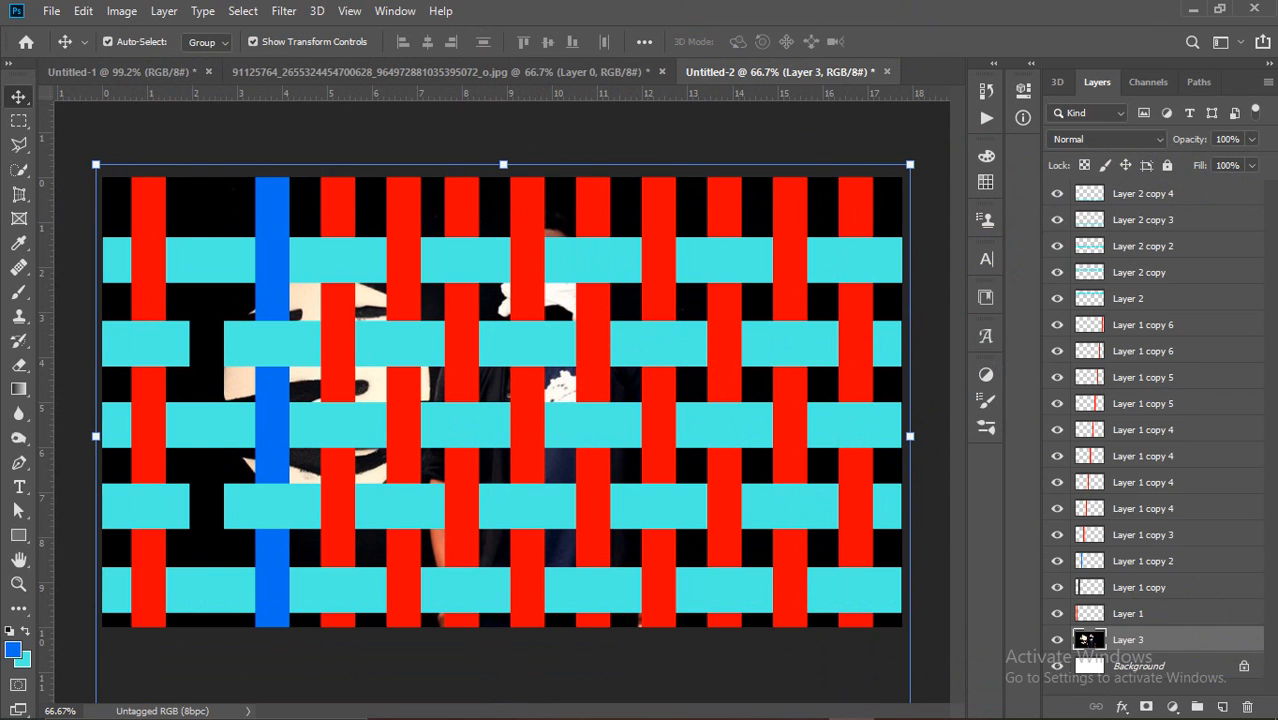
Step: Place the photo layer just above Background, then return to the banner document
drag(1205, 647, 1205, 600)
drag(1170, 510, 1185, 646)
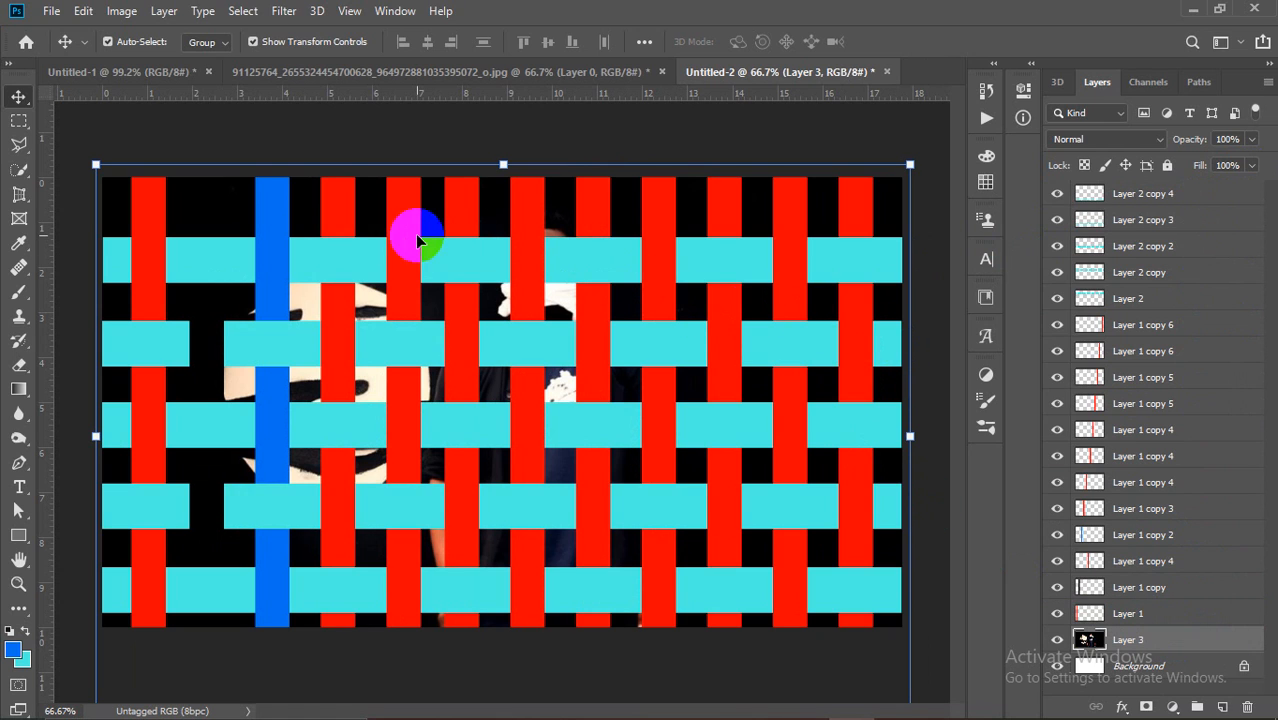
click(728, 140)
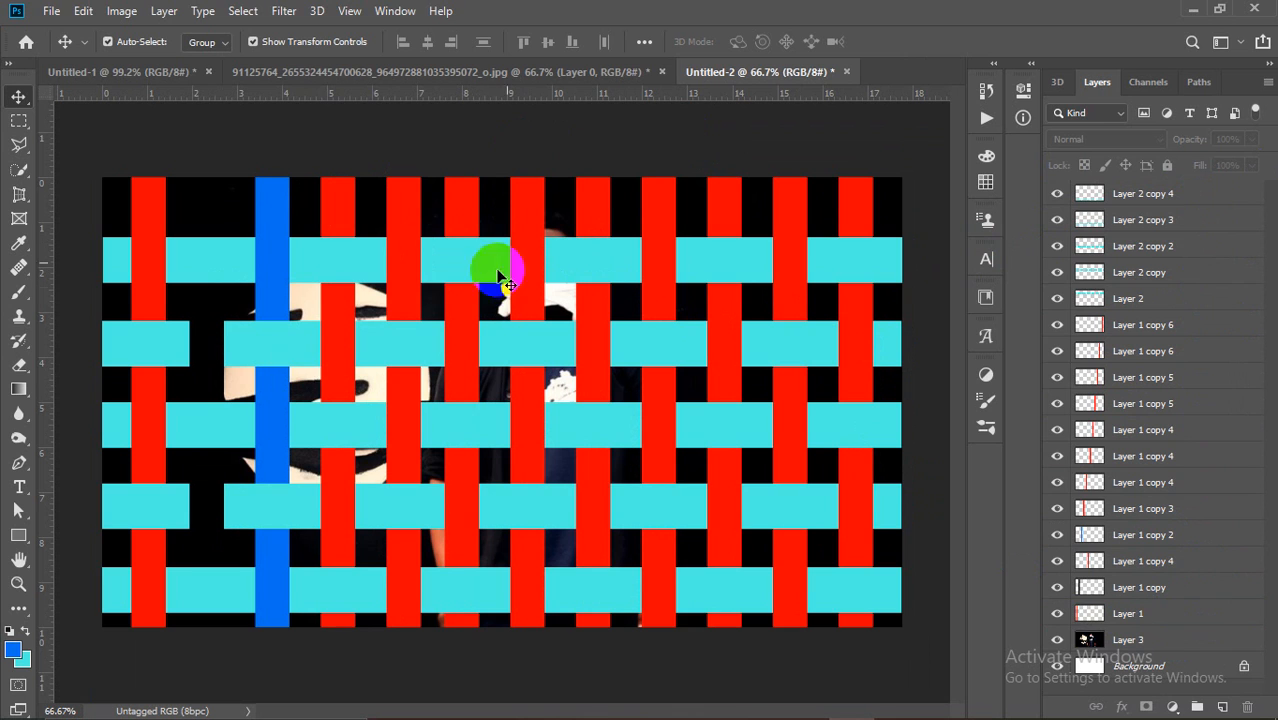
click(519, 72)
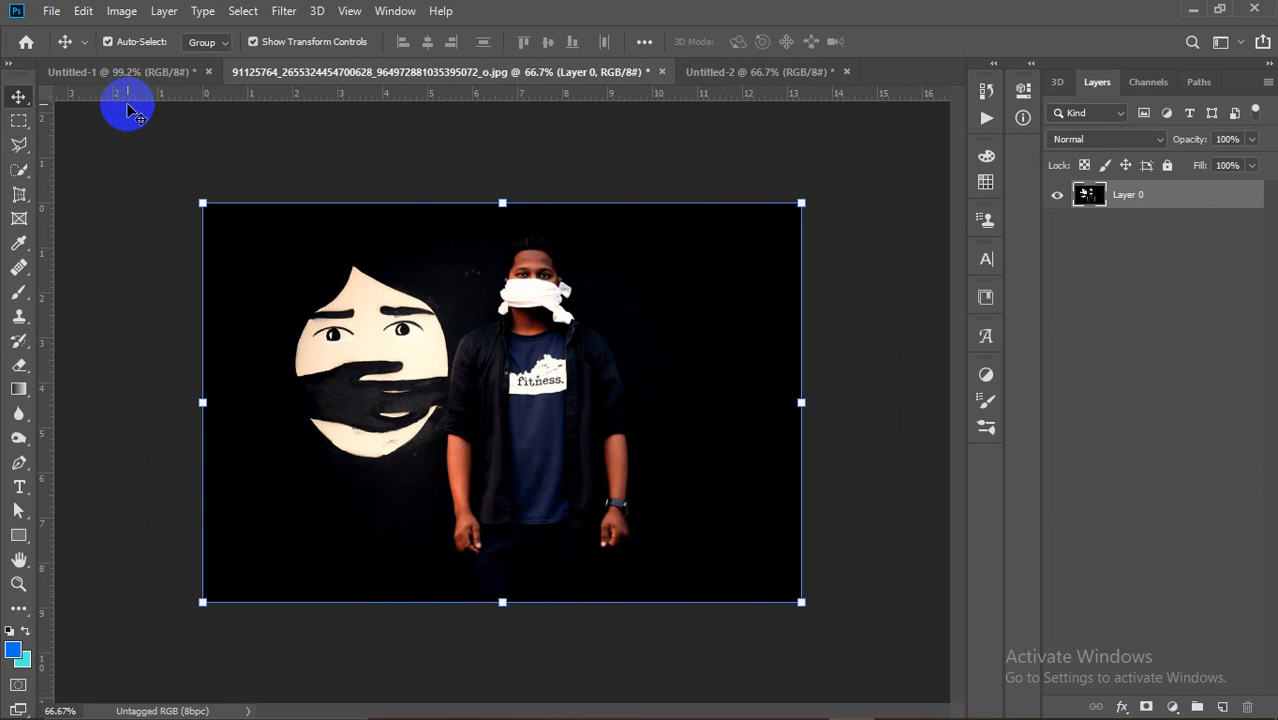
click(127, 78)
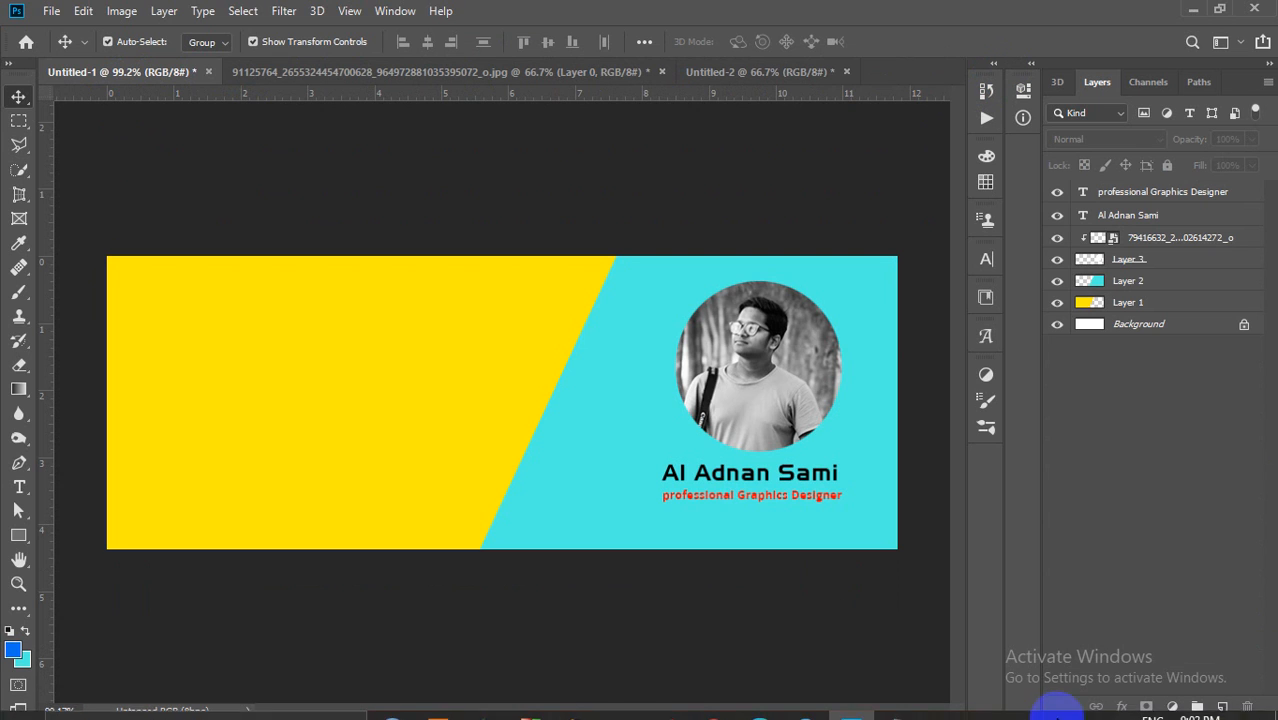
Step: Review the Facebook cover photo assignment in the Photoshop course outline PDF, then minimise Edge
click(759, 701)
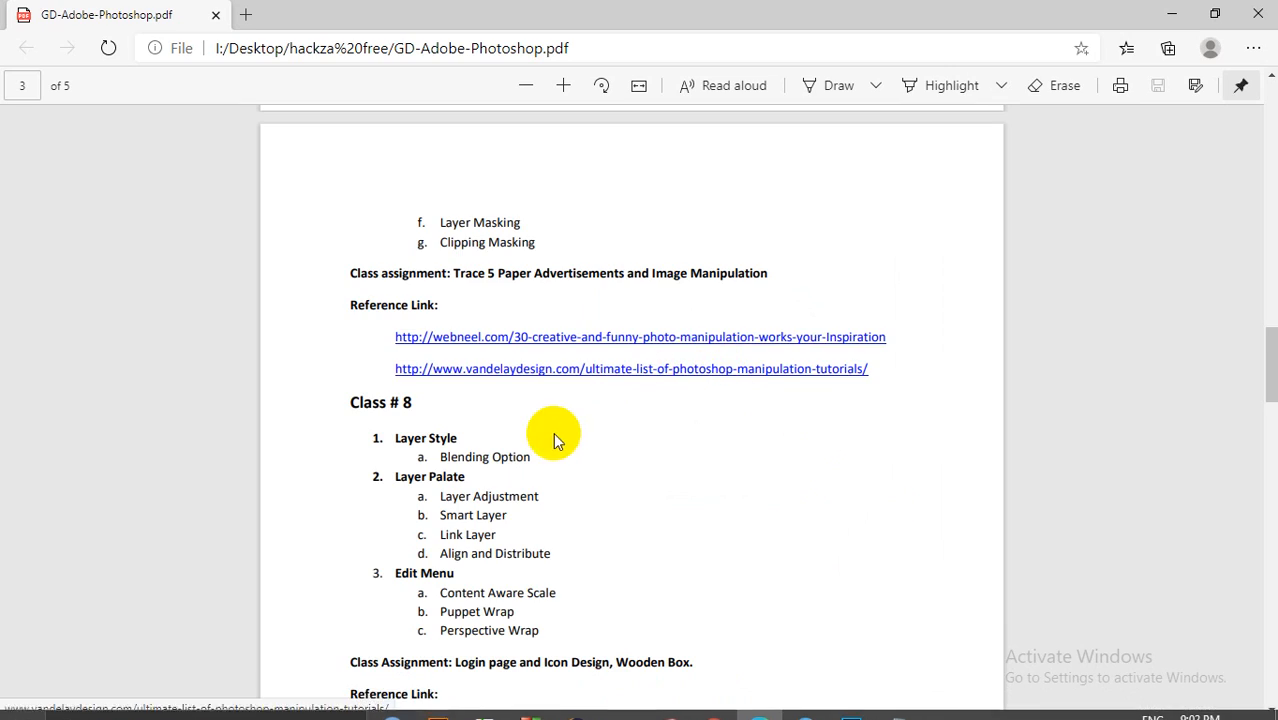
scroll(556, 420, up, 20)
scroll(507, 415, down, 5)
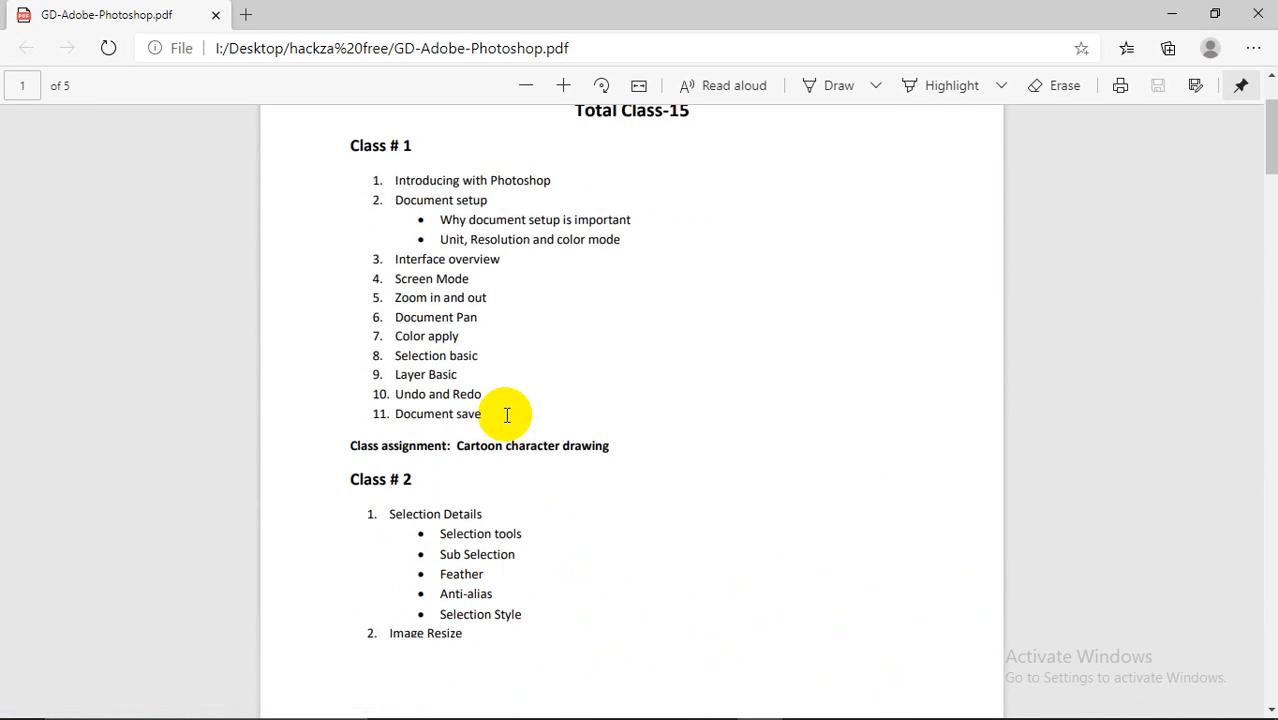
drag(454, 408, 528, 410)
drag(638, 408, 550, 412)
click(527, 405)
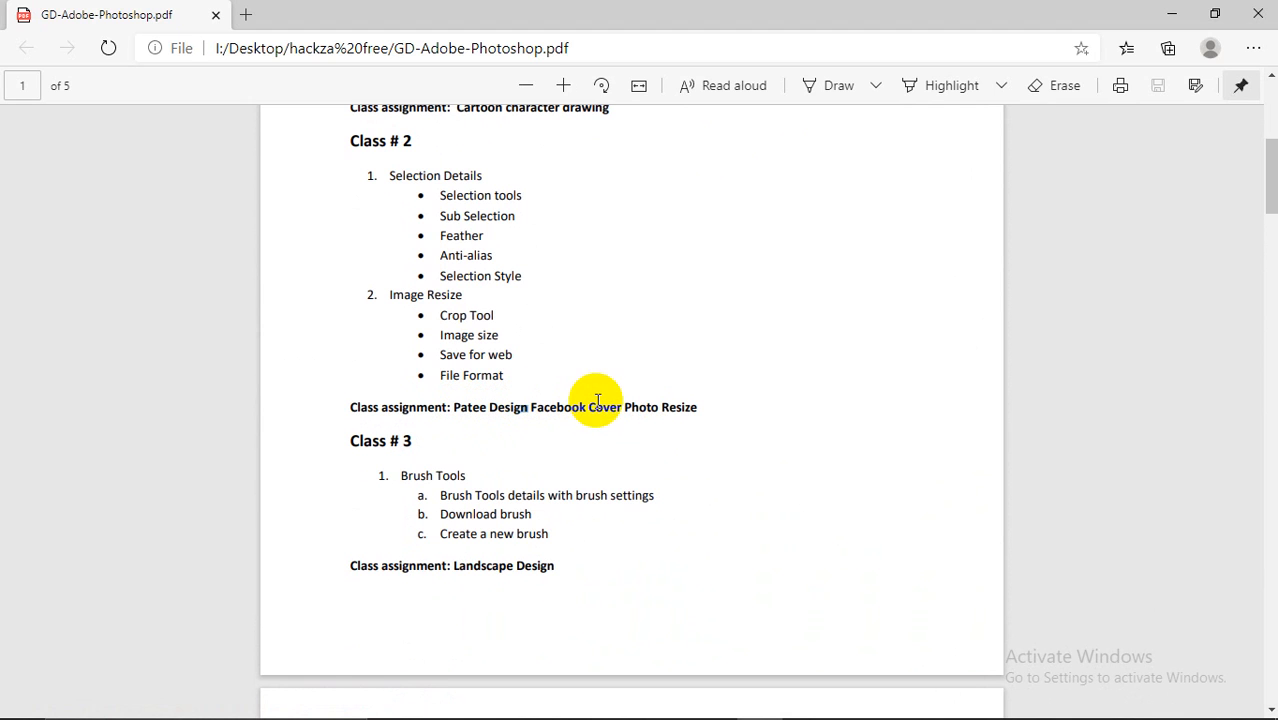
click(1176, 13)
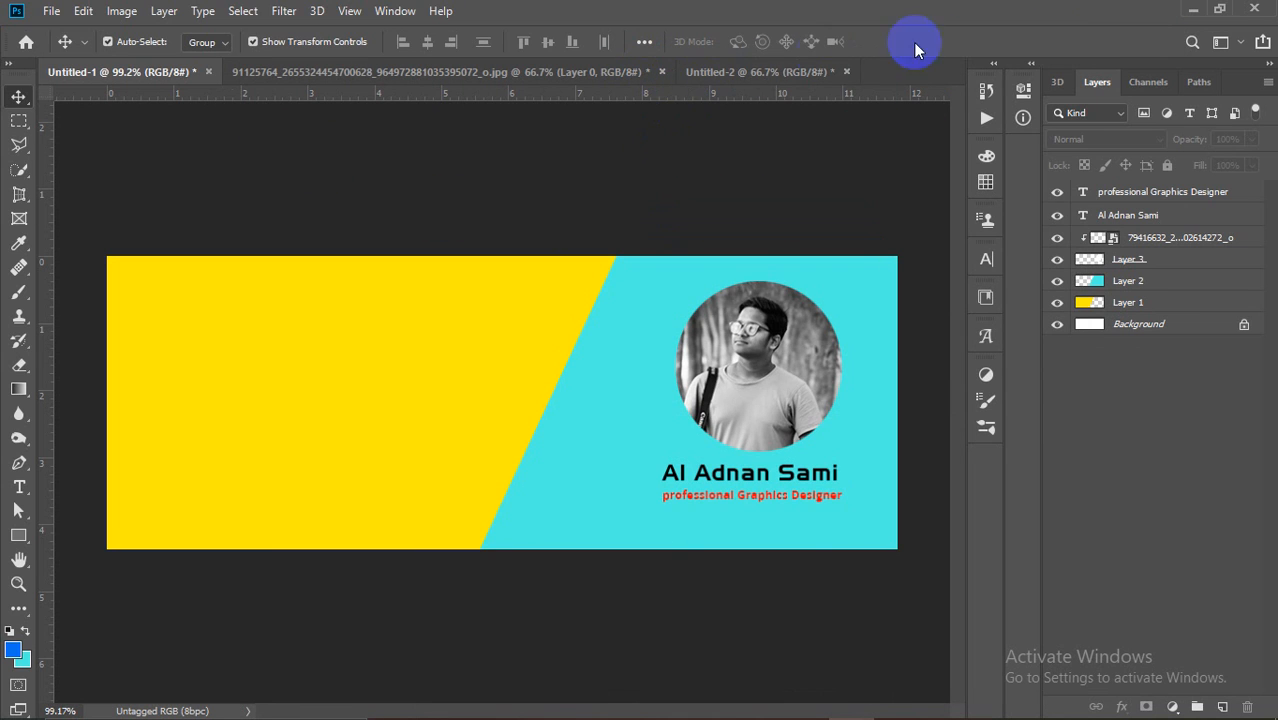
Step: Close Untitled-2 and the photo document, discarding changes to both
click(846, 72)
click(632, 285)
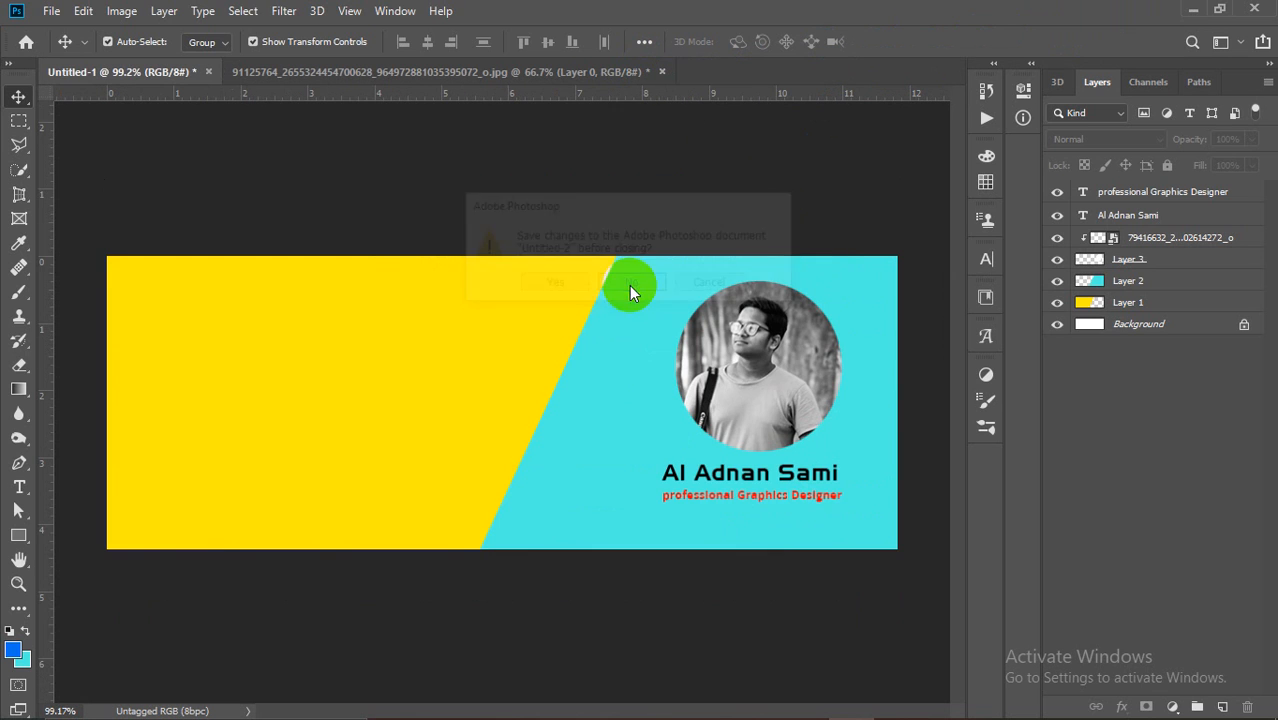
click(662, 73)
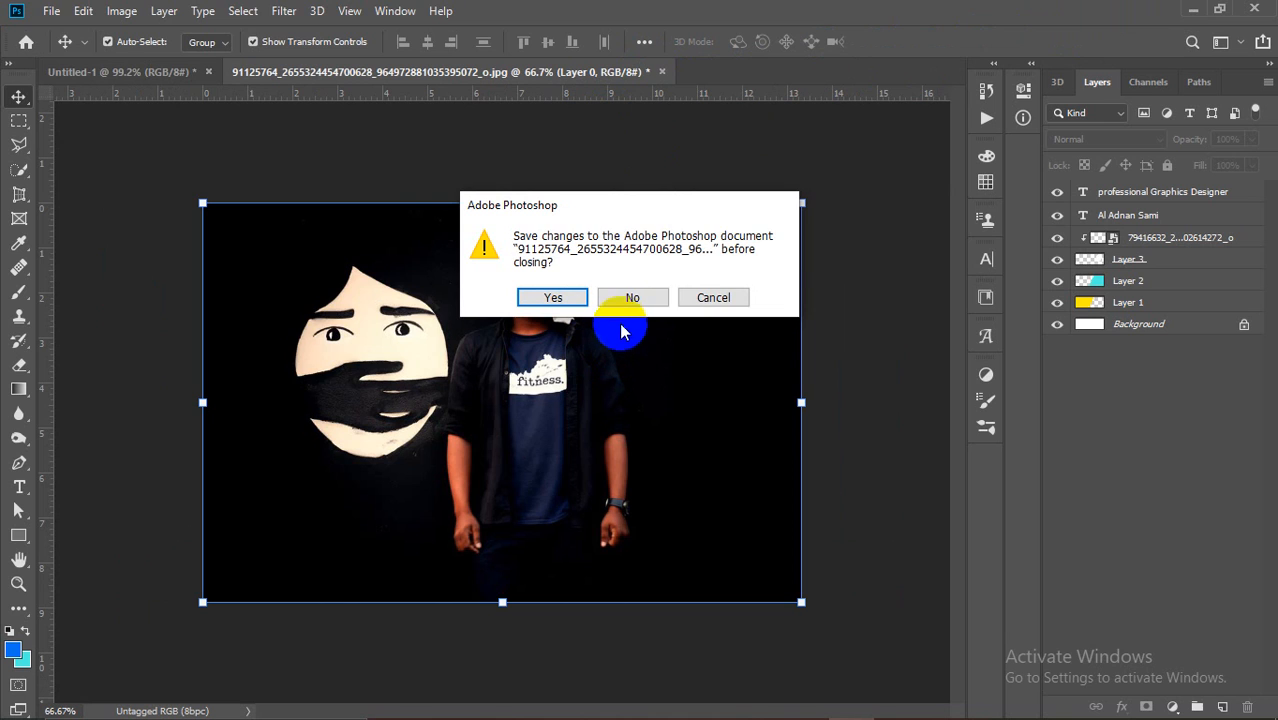
click(630, 300)
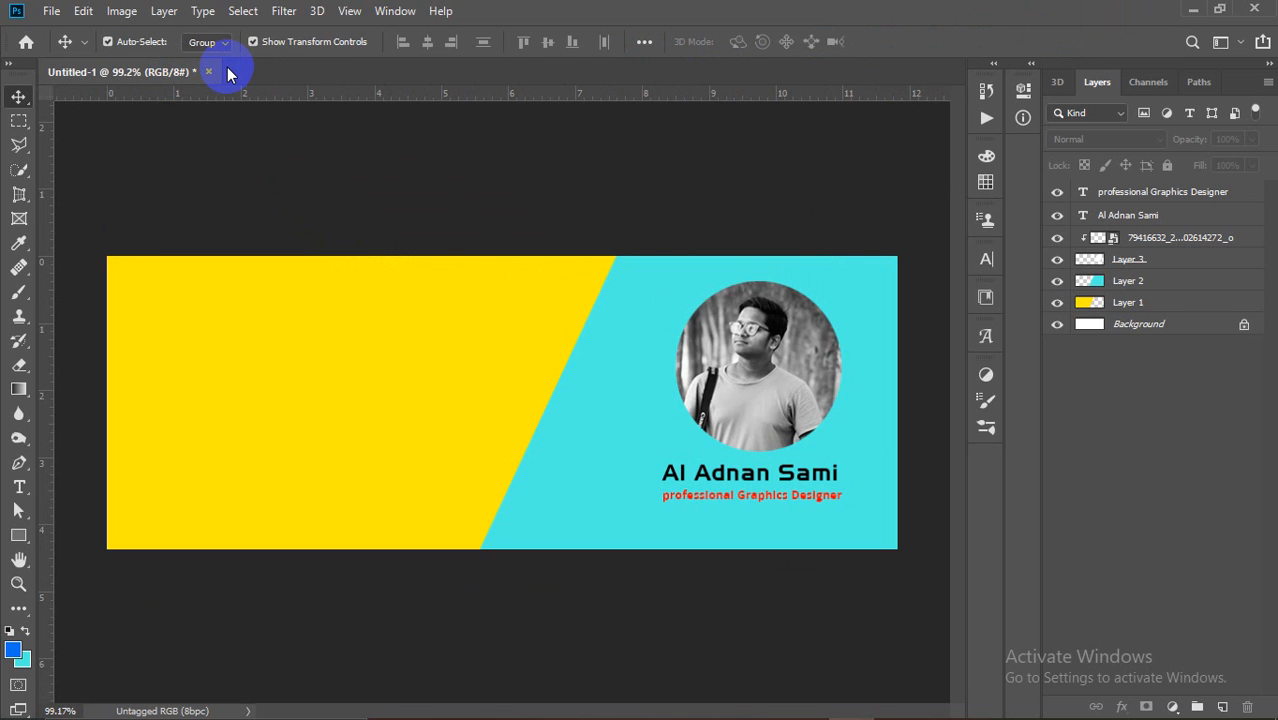
Step: Choose the Rectangular Marquee, select a rectangle on the yellow area, then deselect it
drag(22, 130, 68, 130)
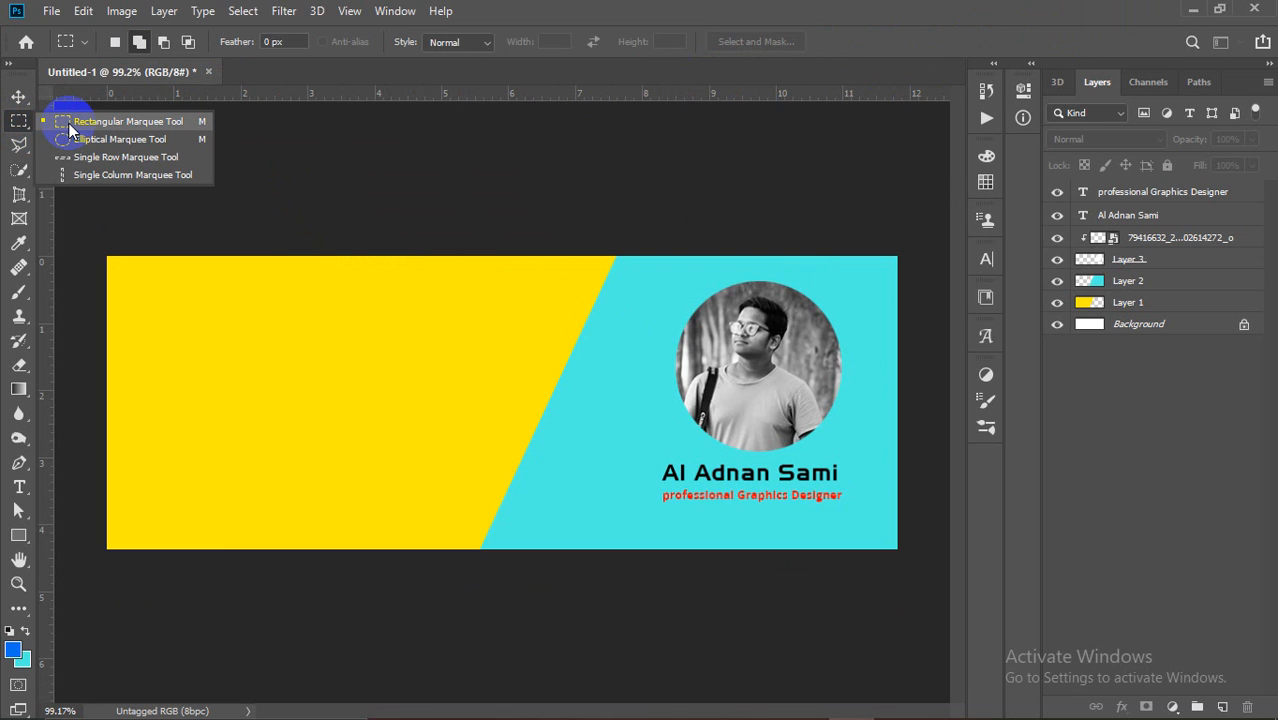
drag(68, 128, 68, 122)
drag(232, 307, 478, 483)
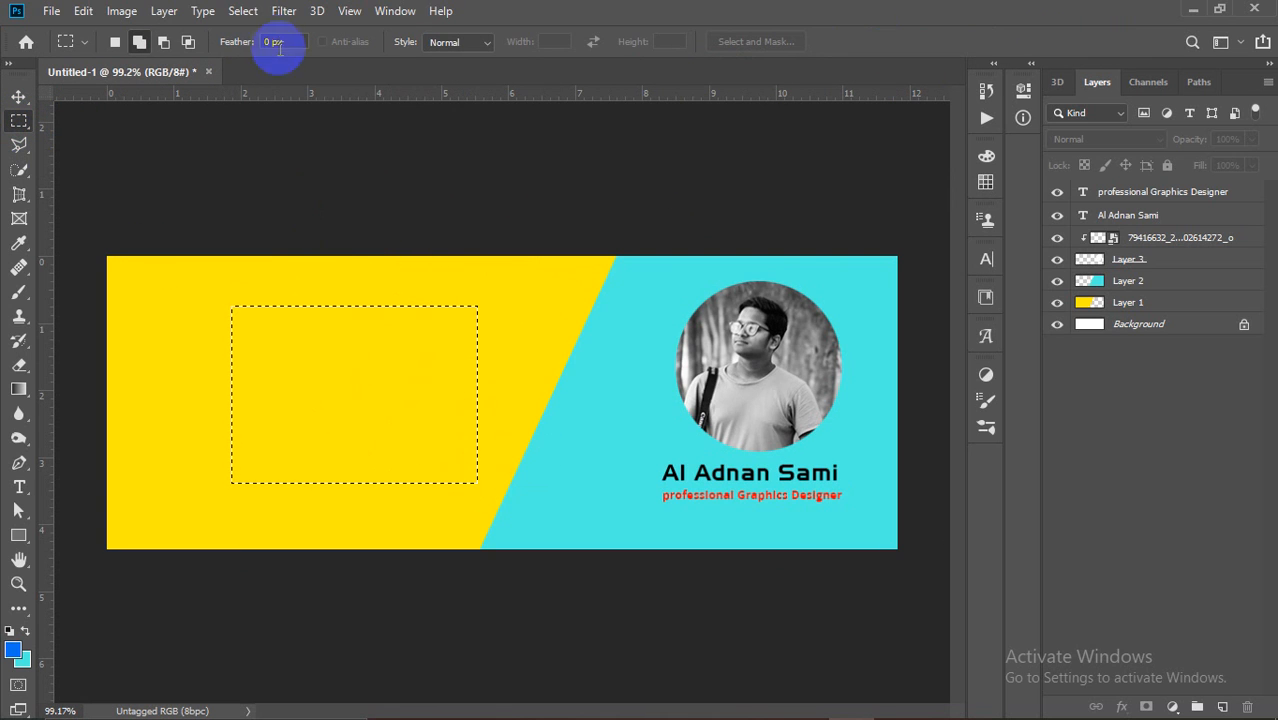
click(243, 11)
click(258, 52)
Step: Draw four more rectangles of varying size on the yellow area, deselecting each one
drag(225, 319, 521, 483)
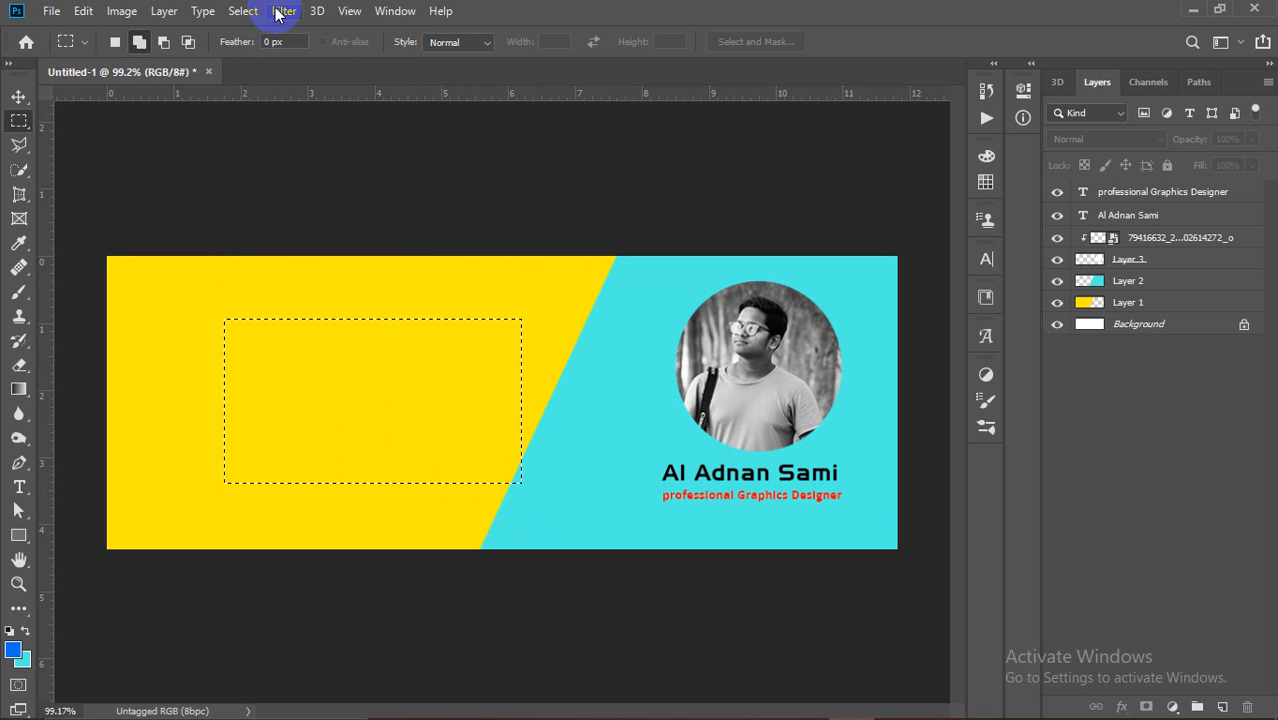
click(243, 11)
click(262, 49)
drag(185, 316, 321, 384)
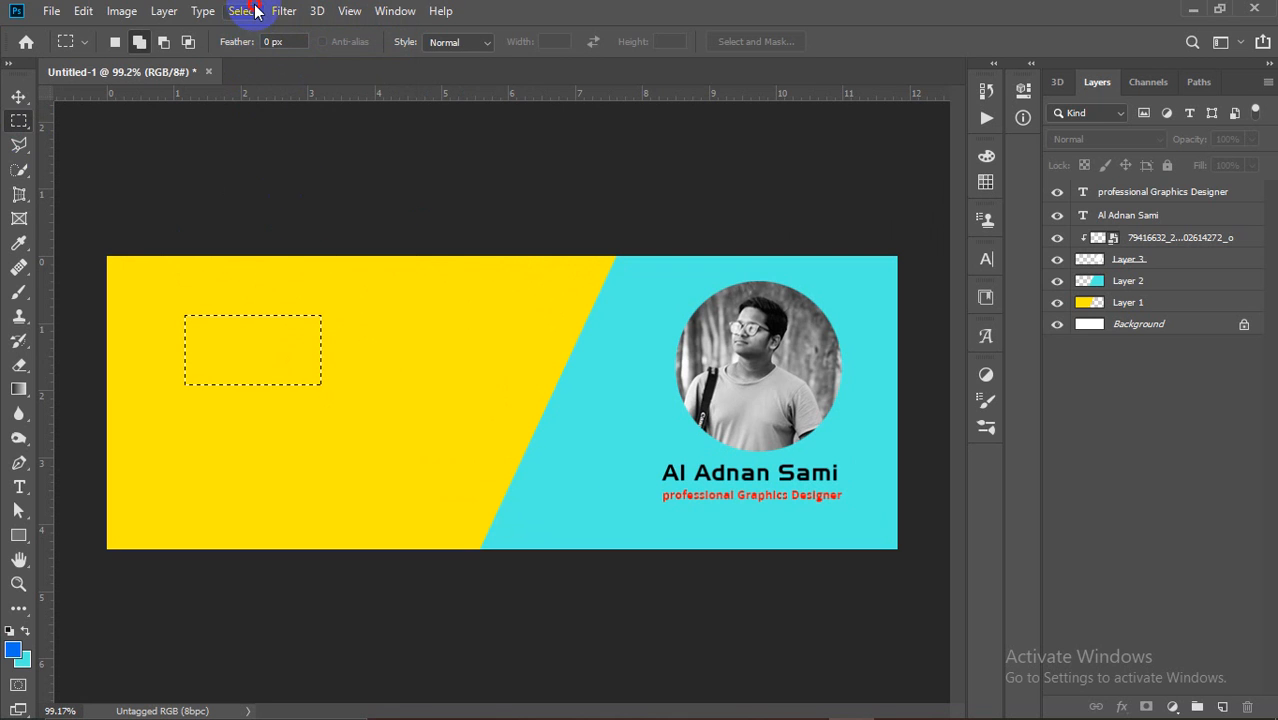
click(250, 11)
click(285, 55)
drag(173, 355, 347, 444)
click(242, 10)
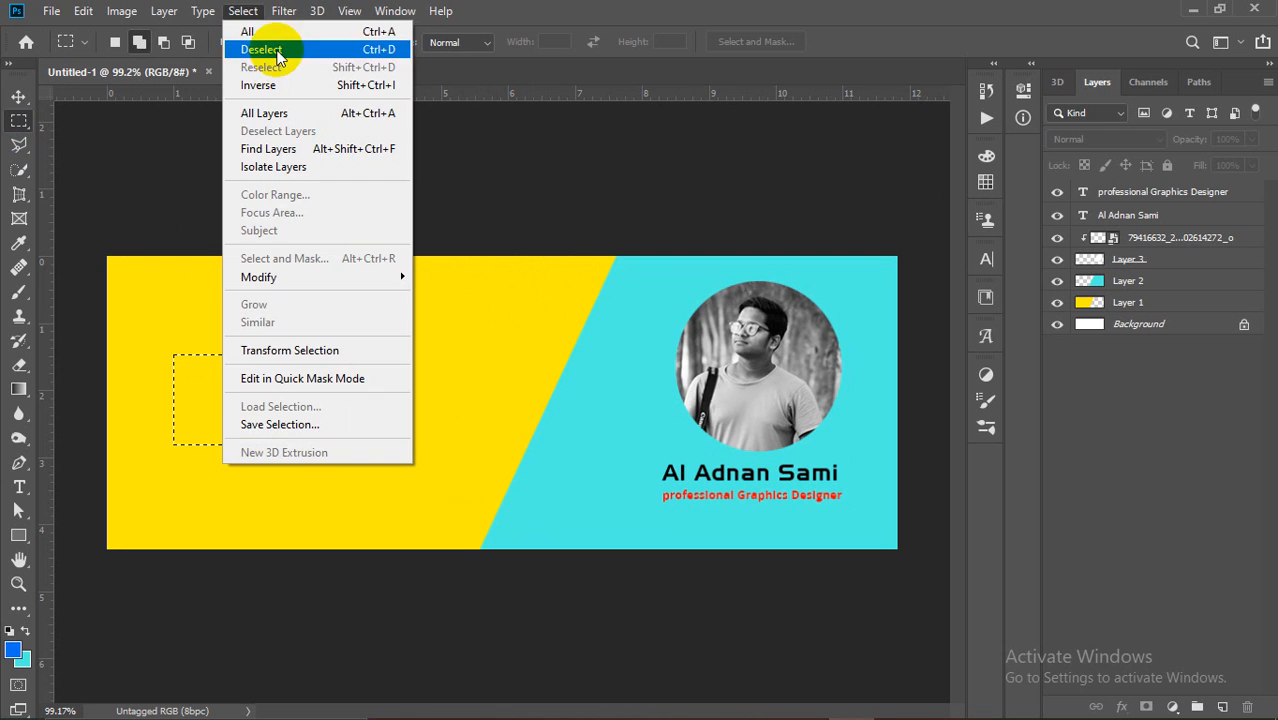
click(285, 55)
drag(127, 336, 425, 381)
click(250, 11)
click(258, 50)
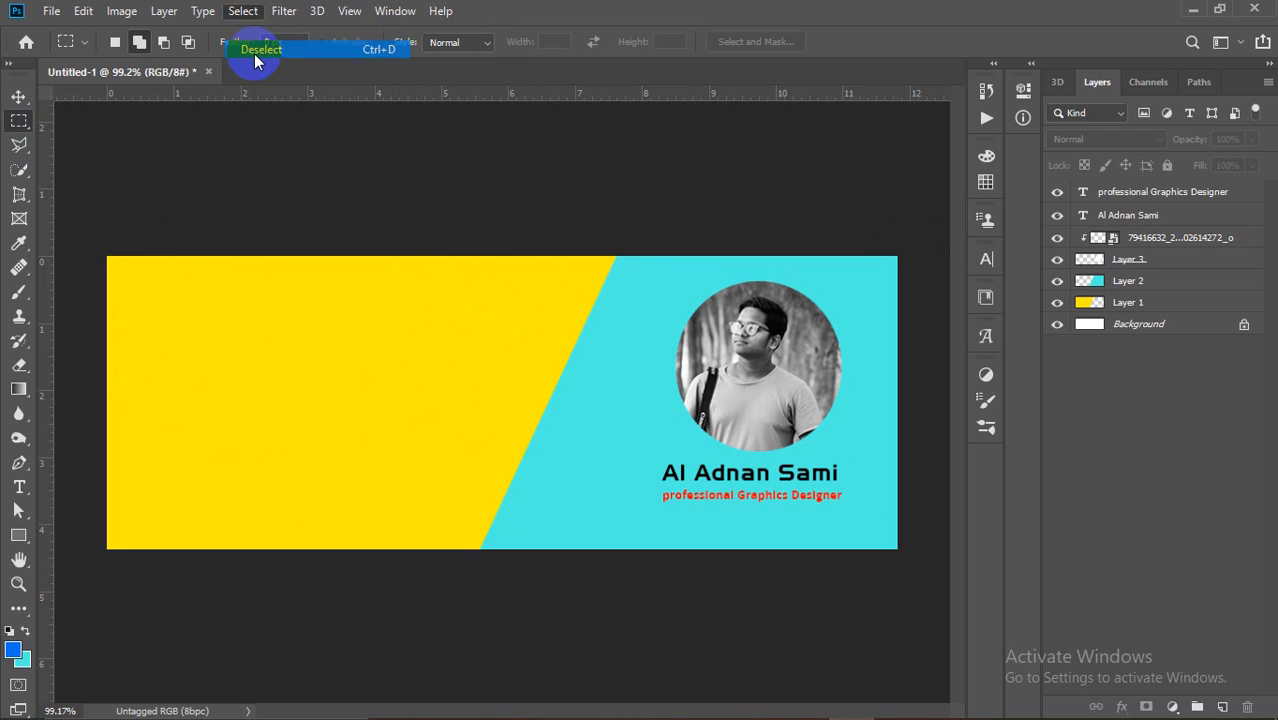
Step: Switch briefly to the Move tool, then show the marquee tool shape choices
click(17, 100)
click(224, 165)
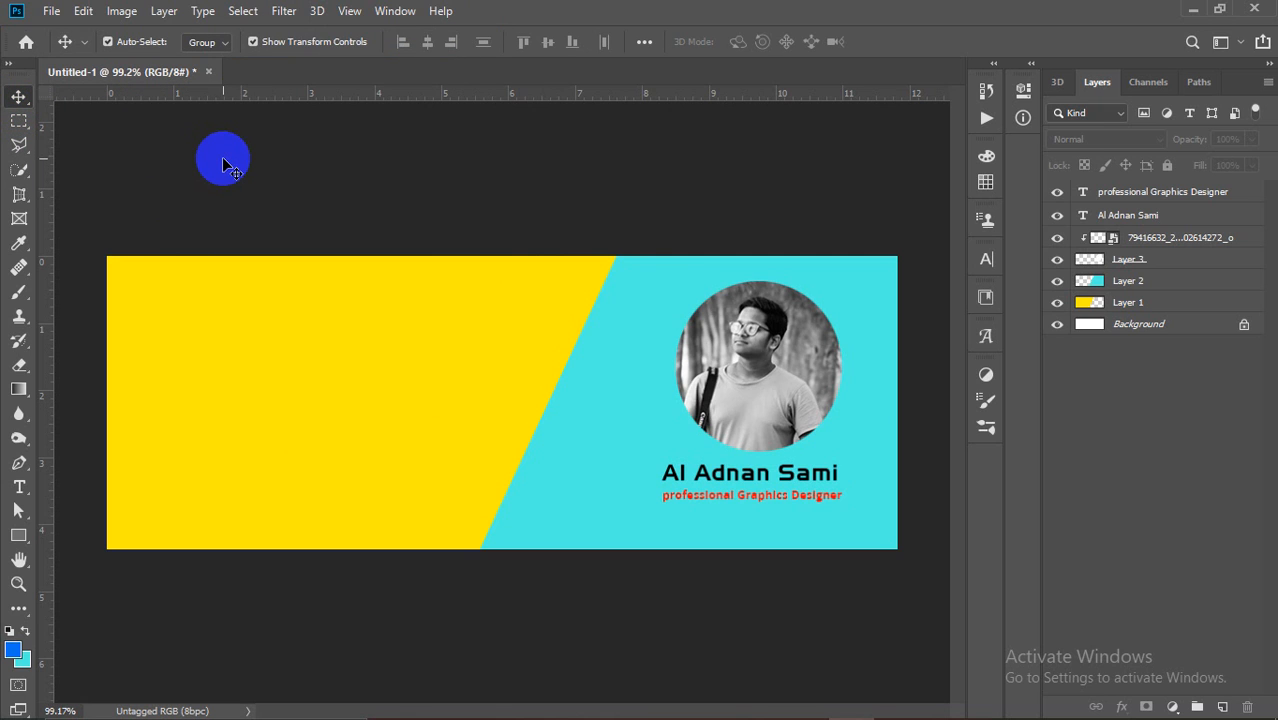
click(18, 121)
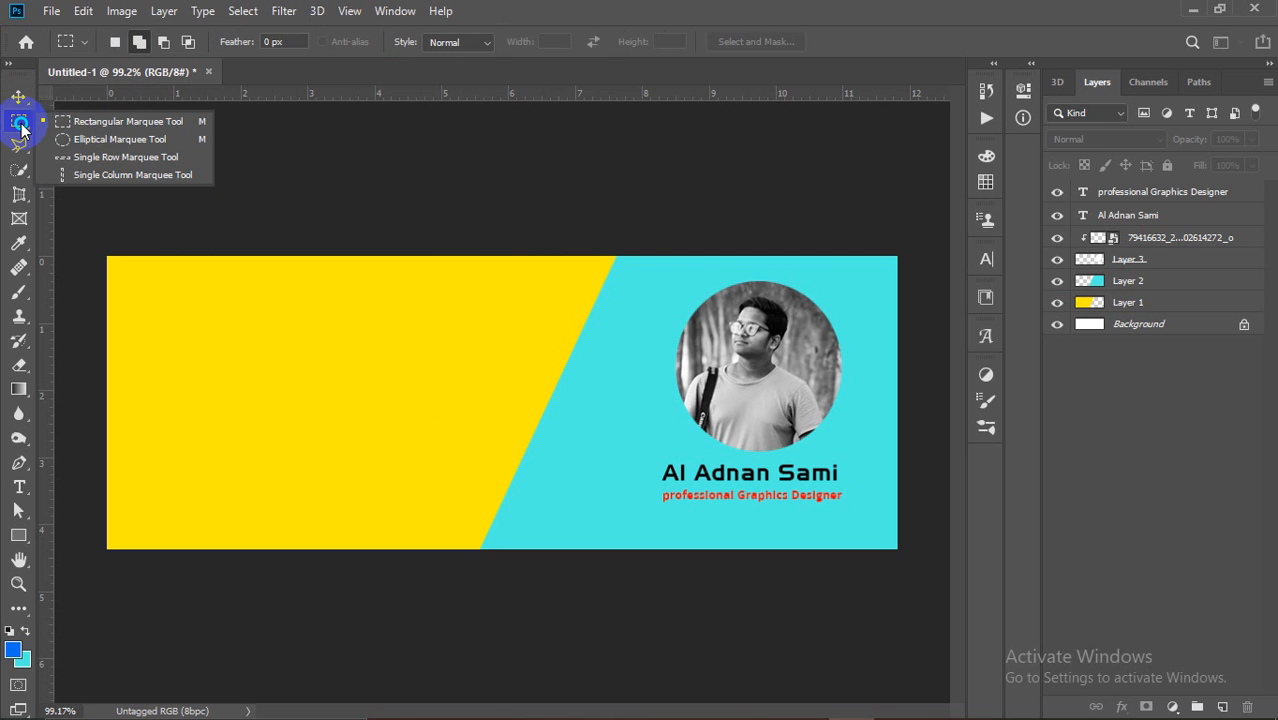
Step: With the Elliptical Marquee, try ellipses on the yellow area, constraining to a circle with Shift+Alt
click(79, 139)
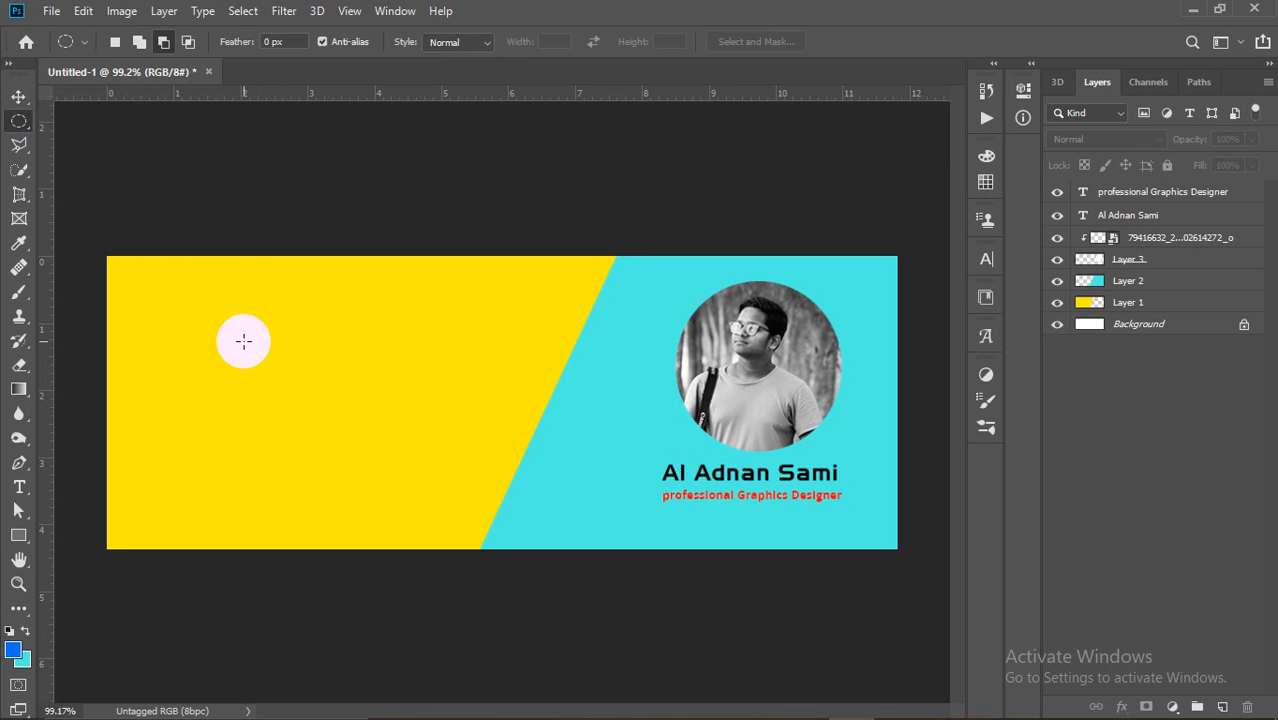
drag(260, 342, 426, 433)
click(322, 352)
key(shift+alt)
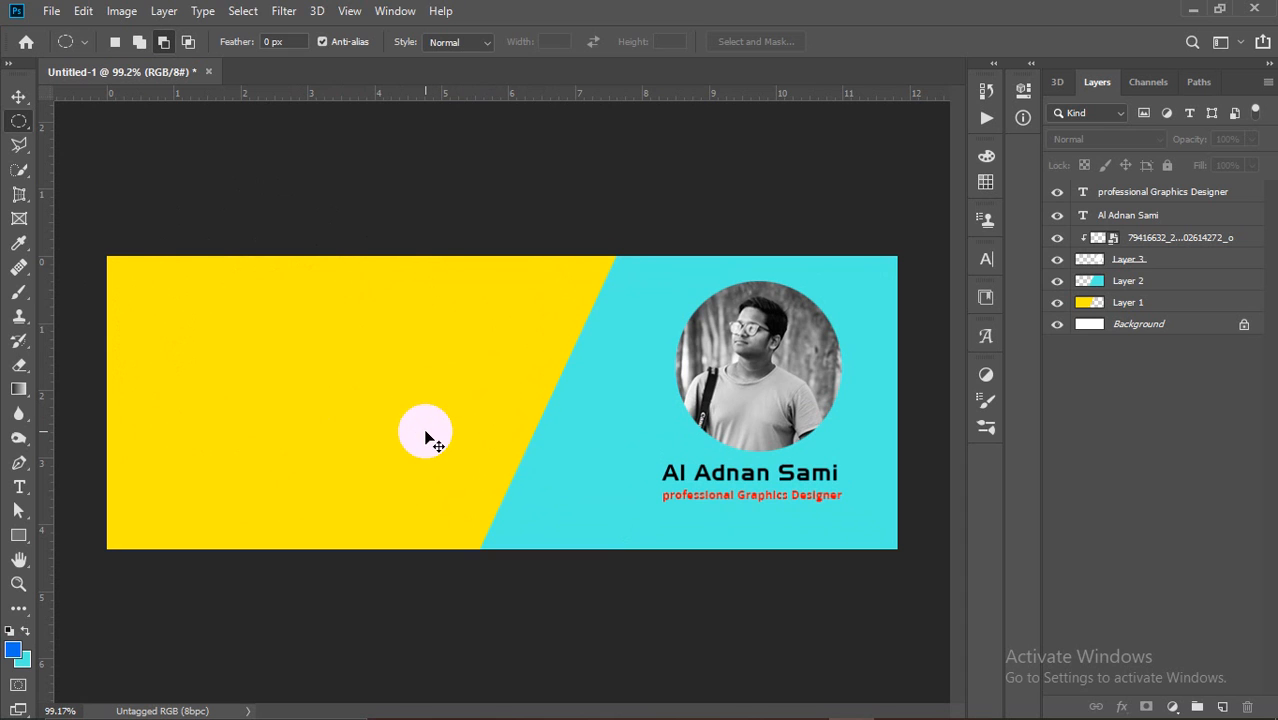
drag(313, 351, 430, 444)
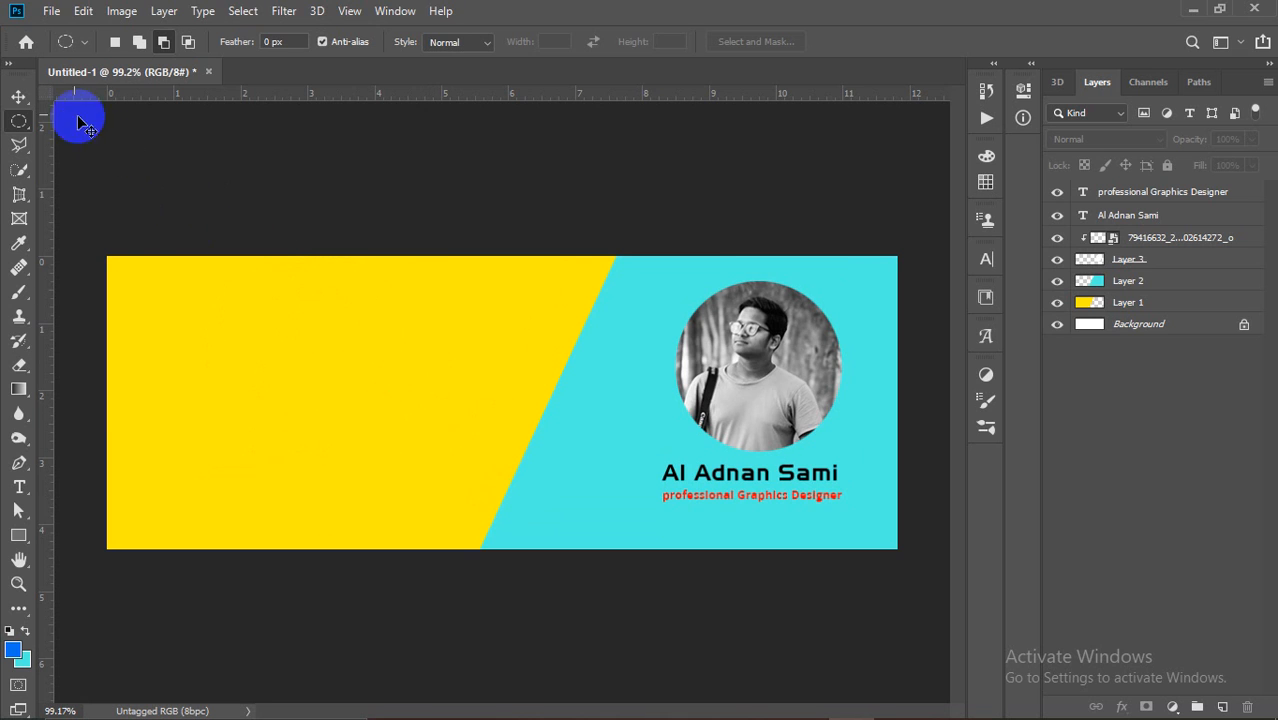
Step: Reselect the Elliptical Marquee and draw a circle about 1.4 inches wide near the yellow top-left
drag(19, 97, 49, 104)
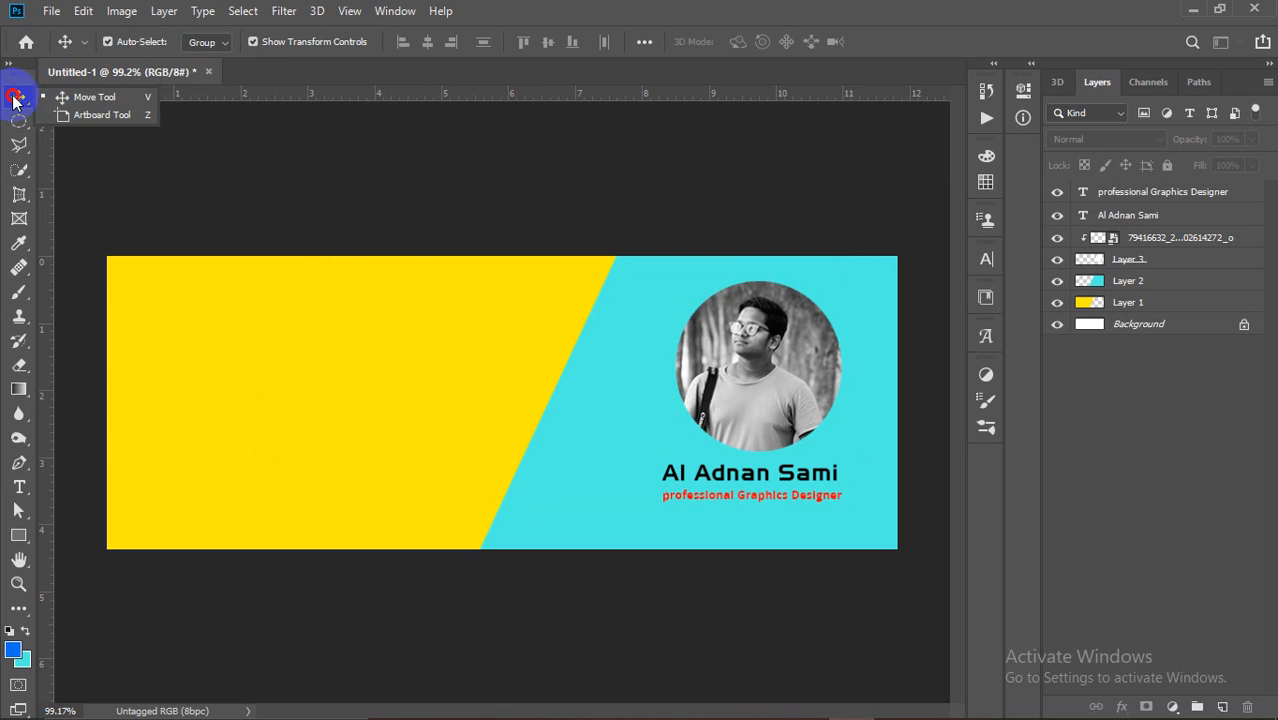
click(18, 121)
drag(222, 324, 341, 377)
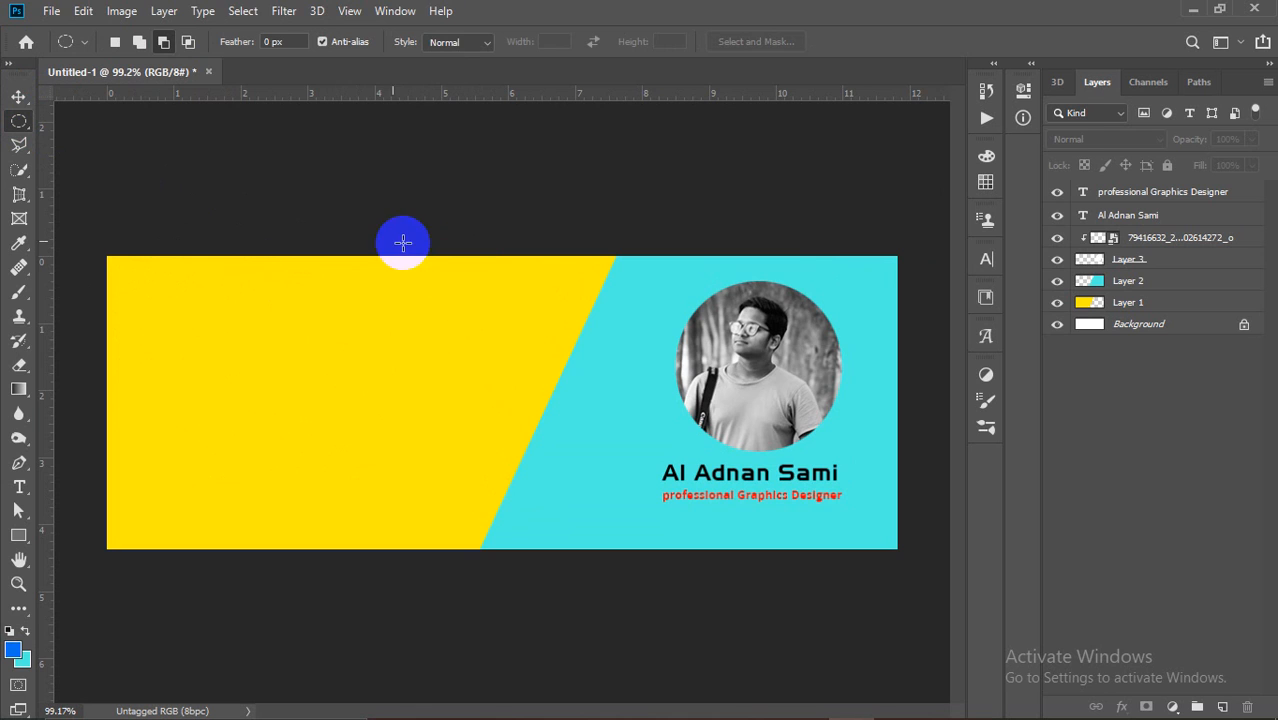
Step: Drop the circular selection by clicking the portrait and banner with the Move tool
click(19, 97)
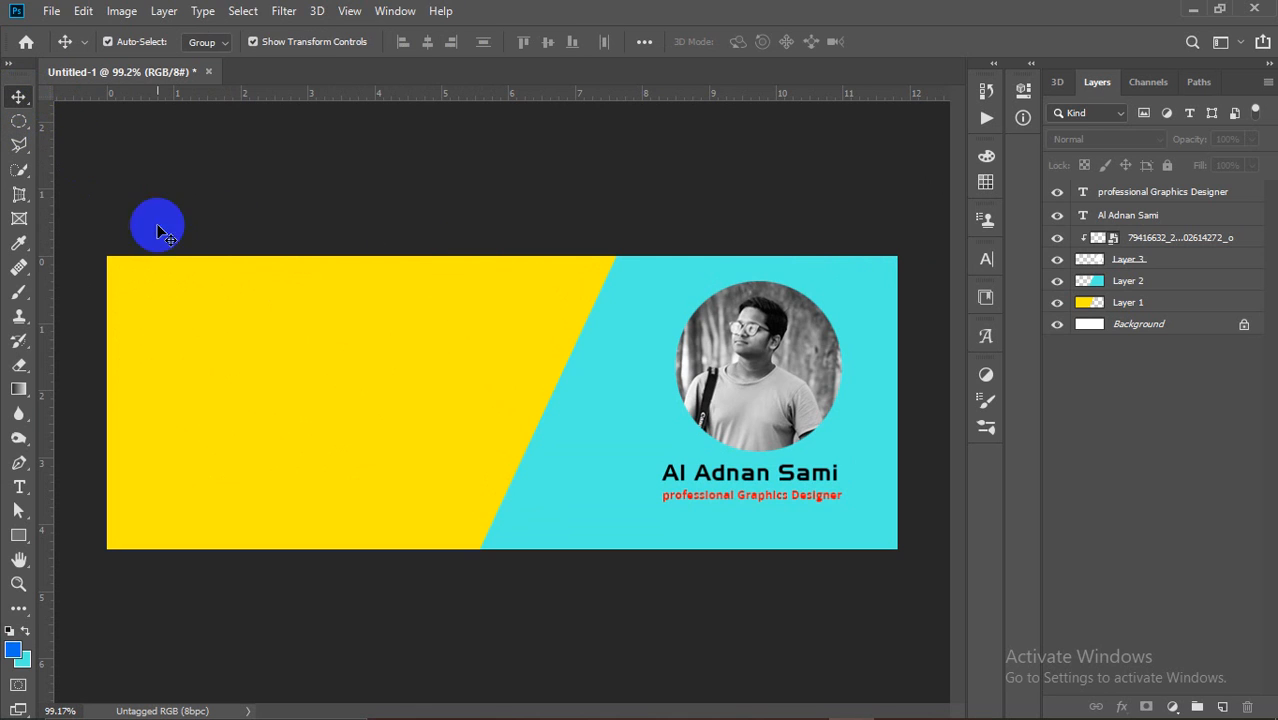
click(784, 352)
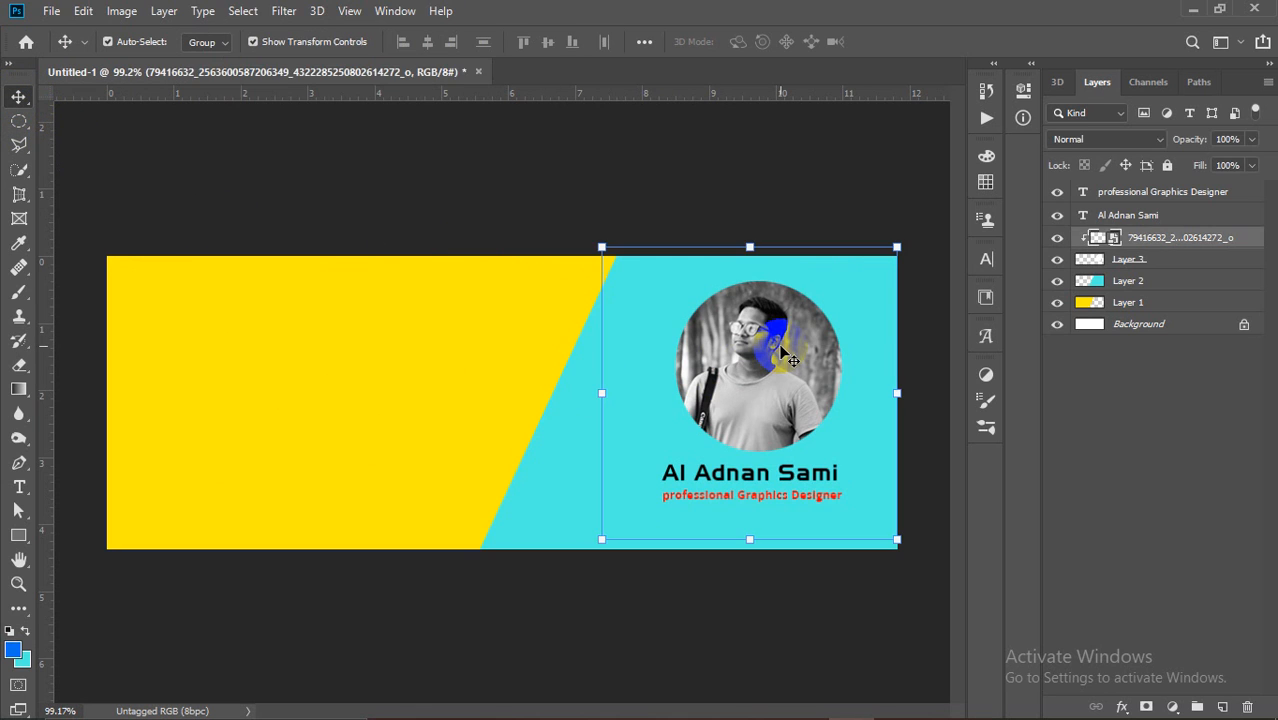
click(904, 181)
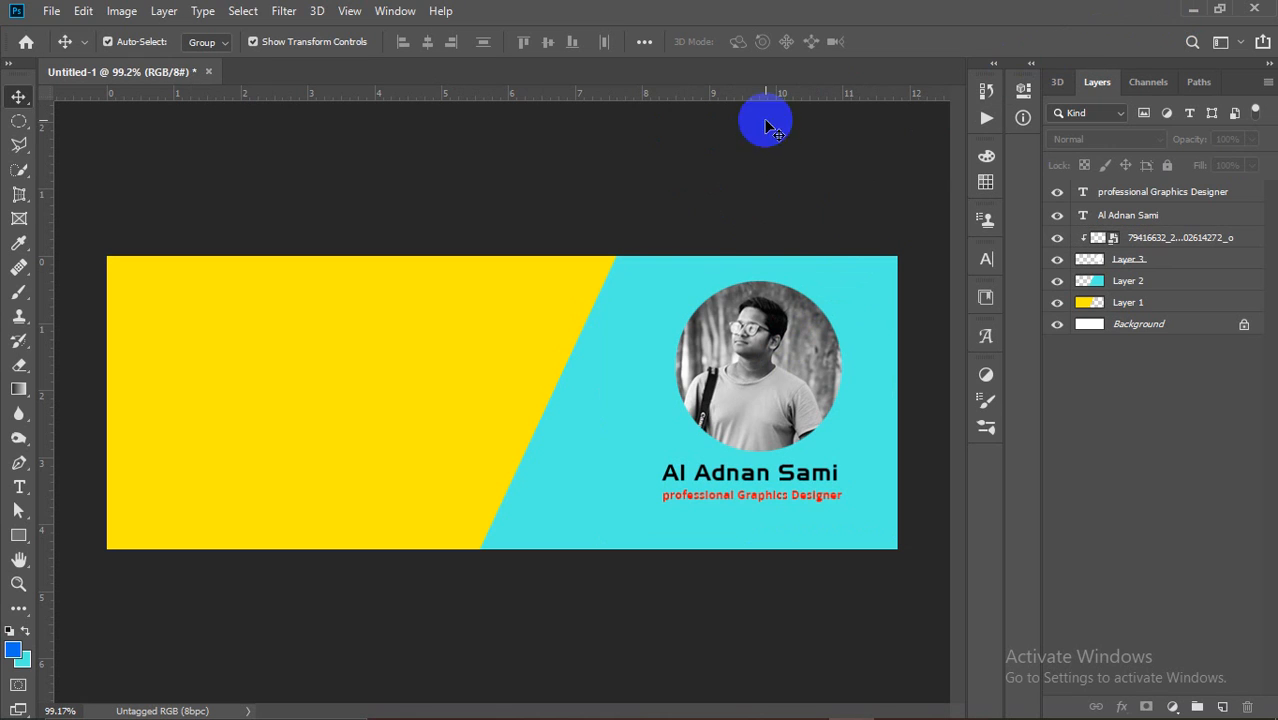
Step: Cancel closing the unsaved Untitled-1 banner and minimize Photoshop to the desktop
click(208, 74)
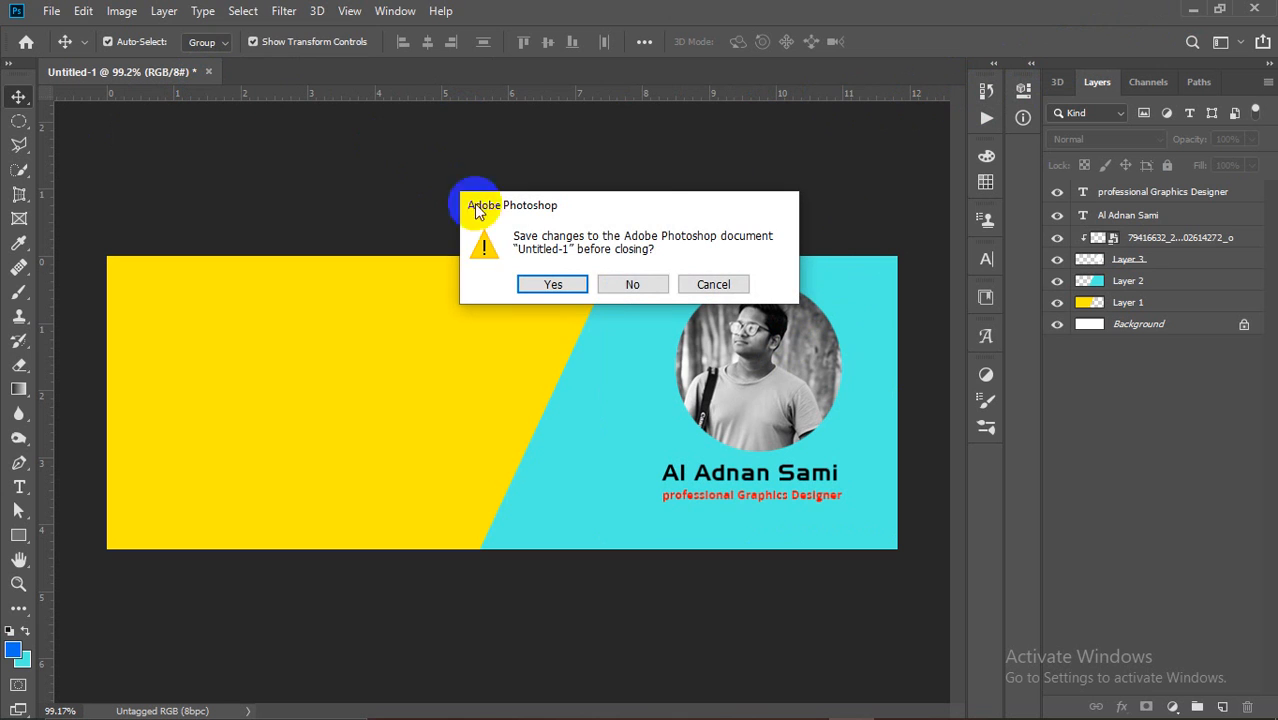
click(726, 283)
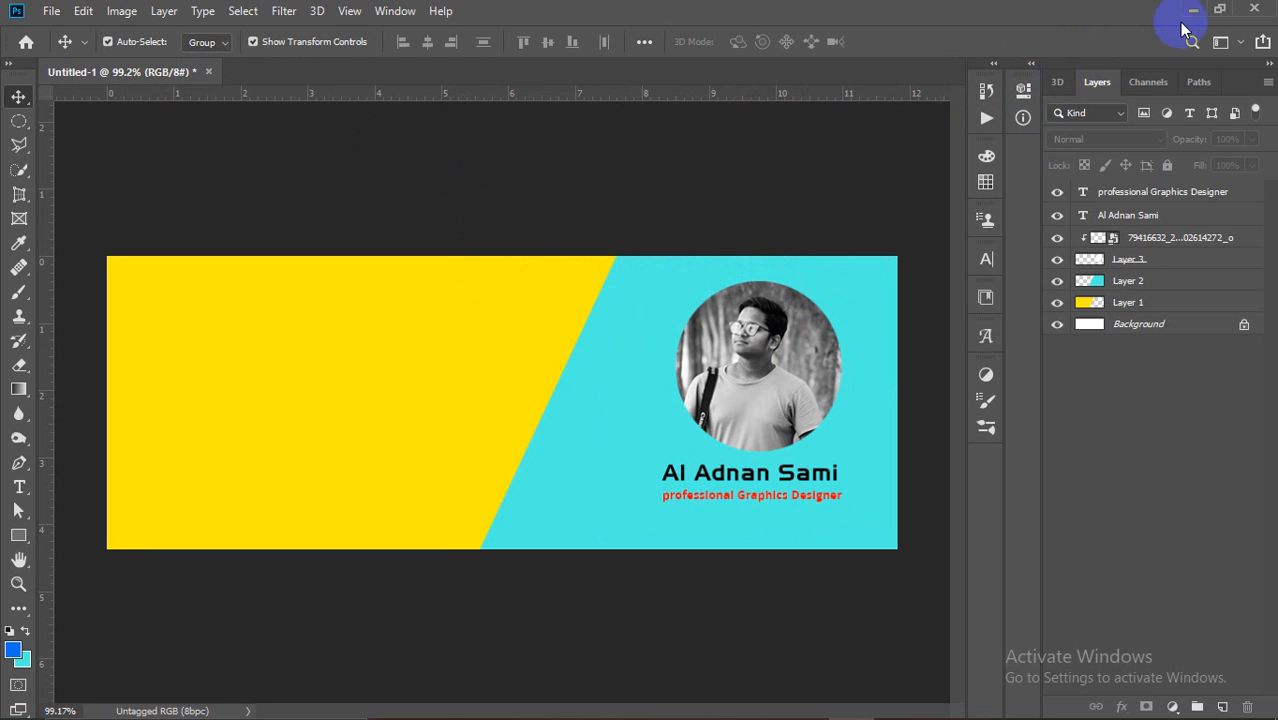
click(1190, 10)
Step: Restore the Photoshop banner window from the taskbar, then minimize it again
mouse_move(806, 703)
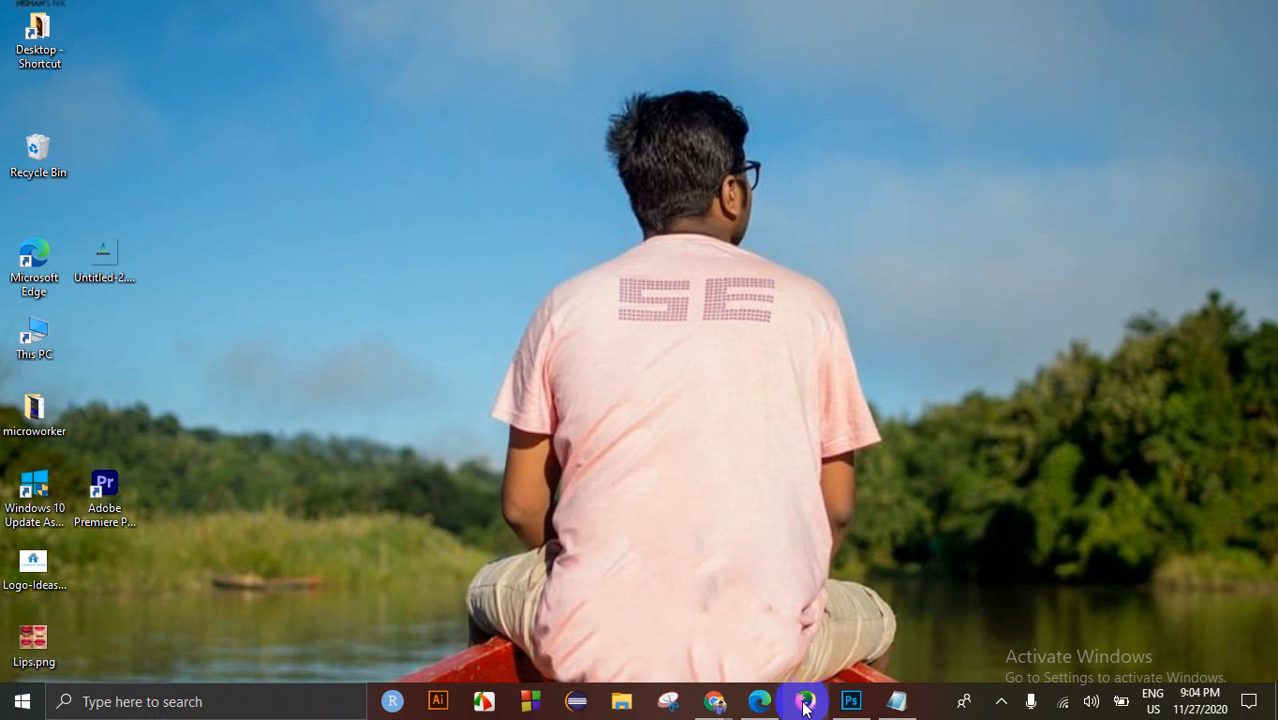
click(851, 701)
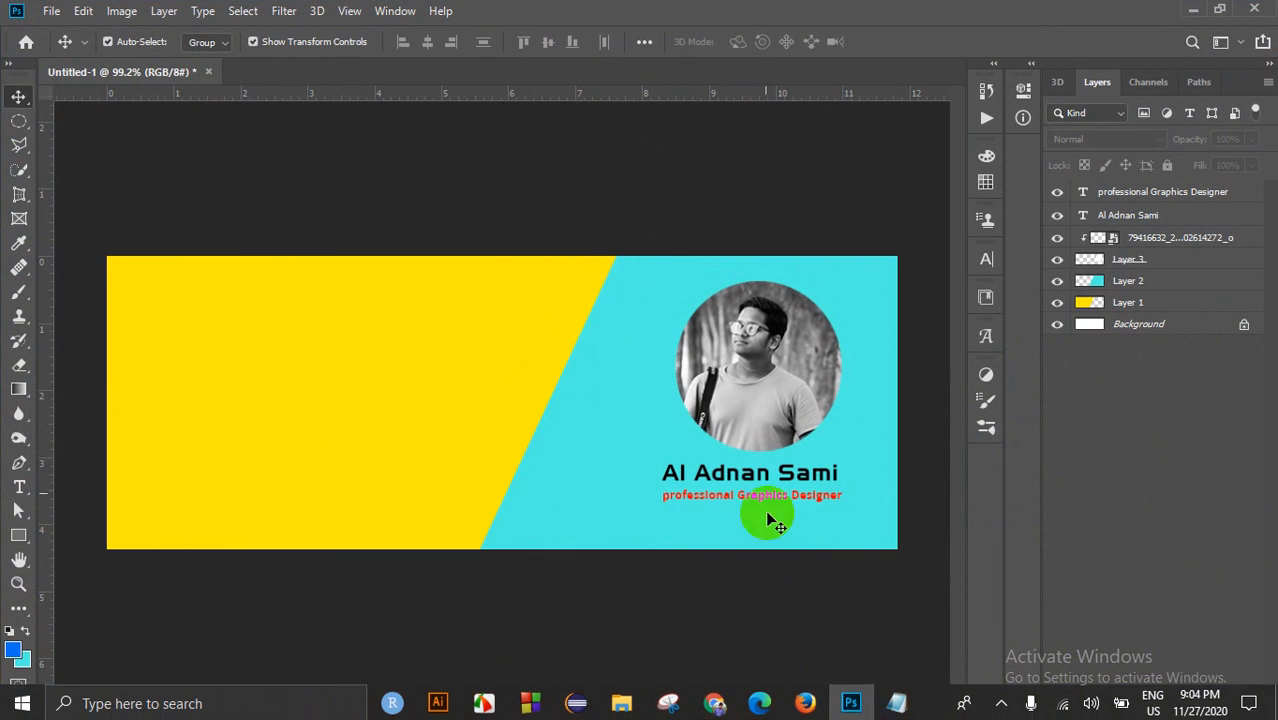
click(1190, 10)
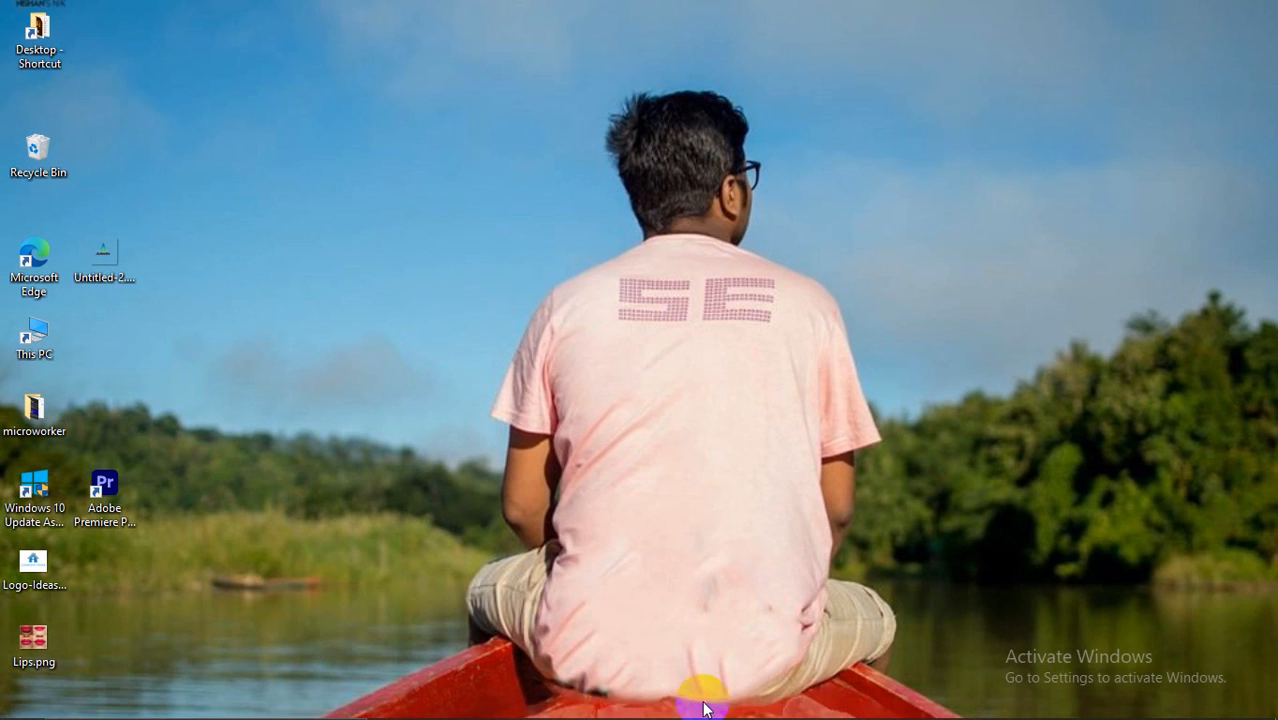
Step: Bring Chrome forward on the Google Meet tab showing the presentation and participants
mouse_move(705, 715)
mouse_move(760, 703)
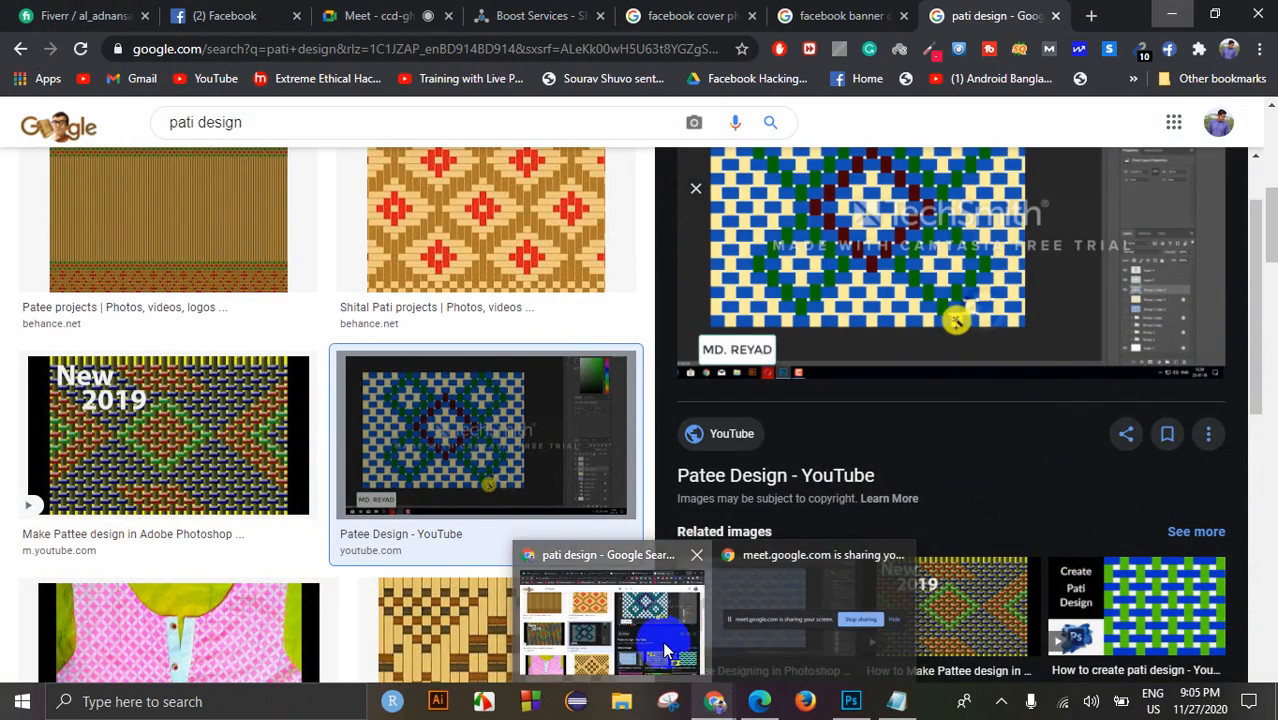
click(665, 650)
click(372, 15)
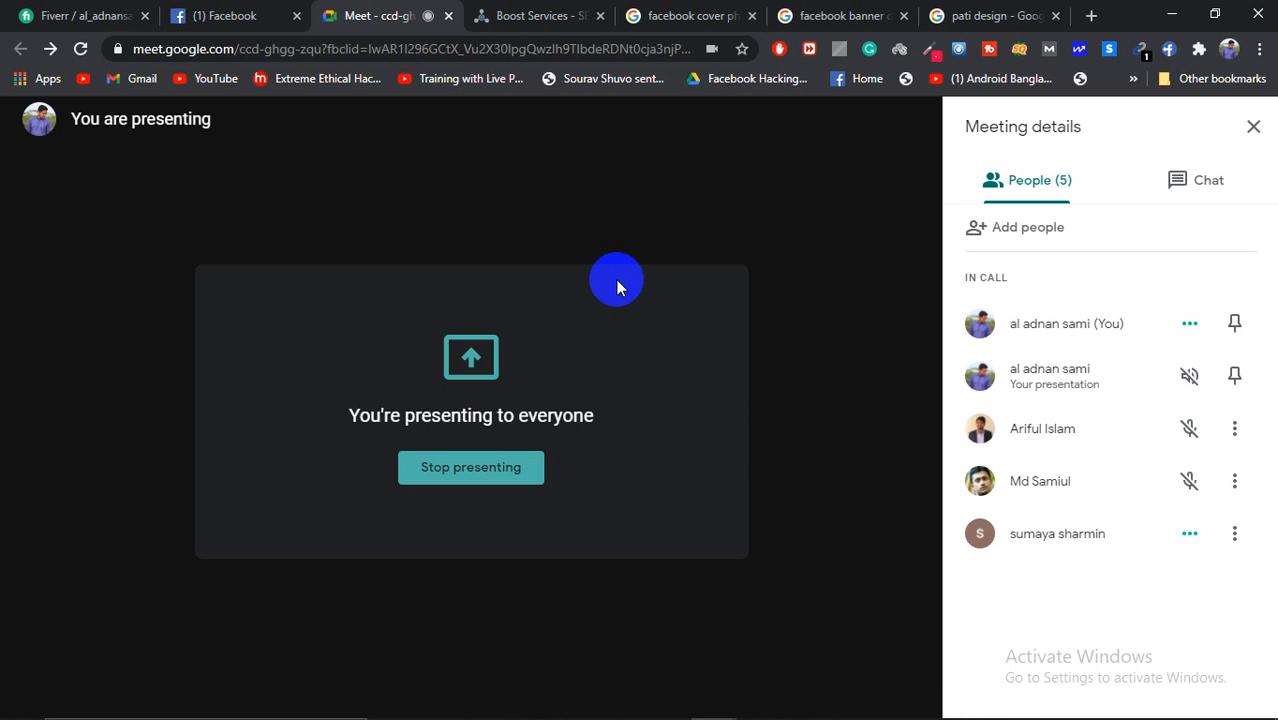
right_click(708, 716)
click(804, 272)
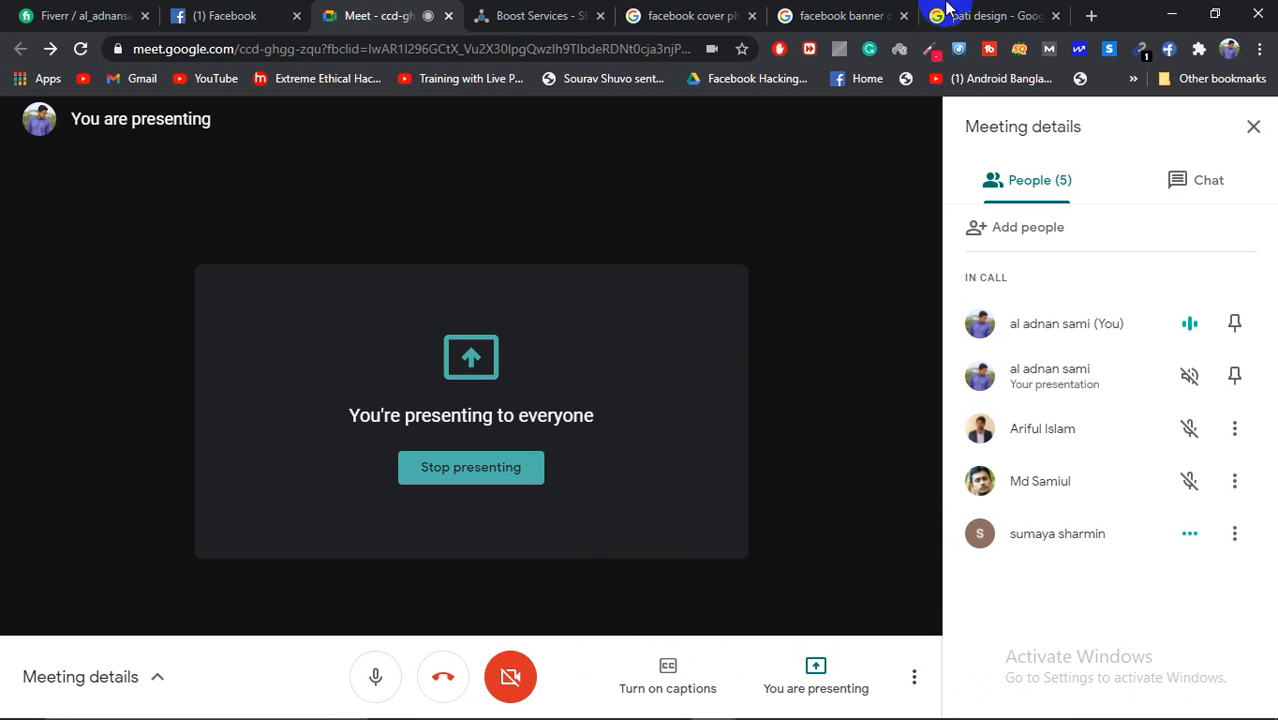
Step: Close two Facebook search tabs and run an image search for 'landscape design' in a new tab
click(753, 16)
click(757, 16)
click(788, 16)
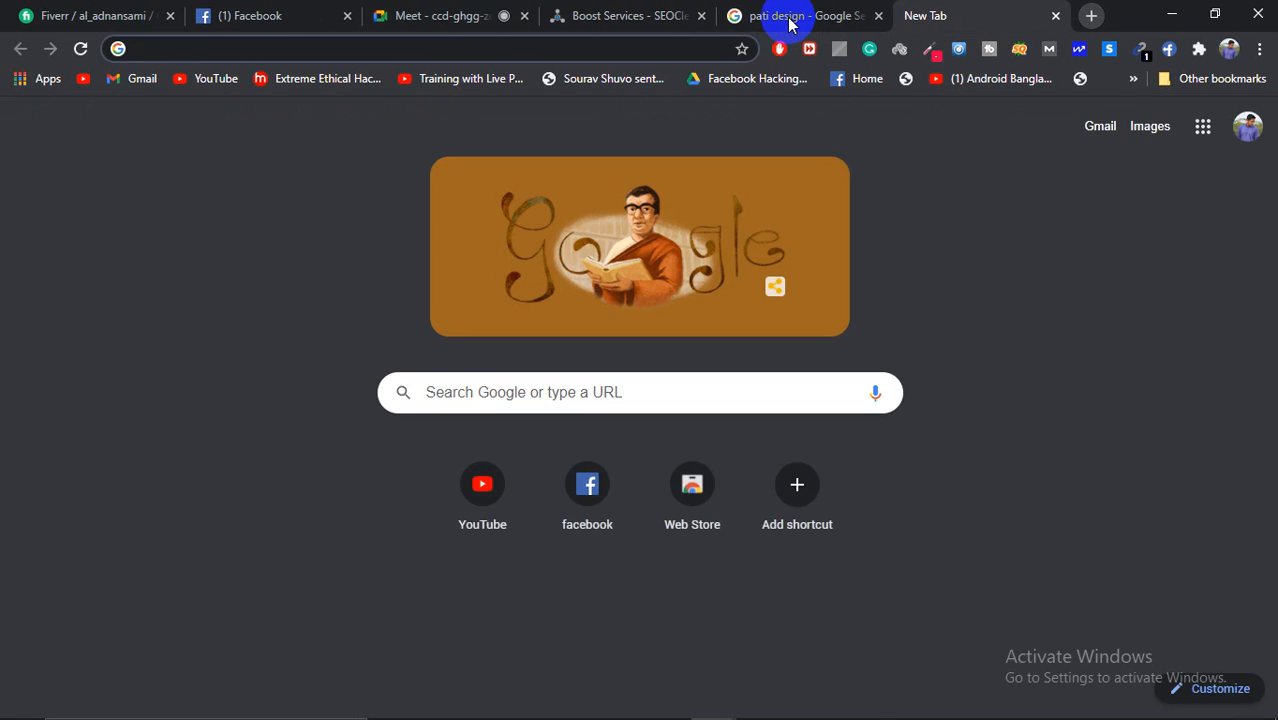
text(bru)
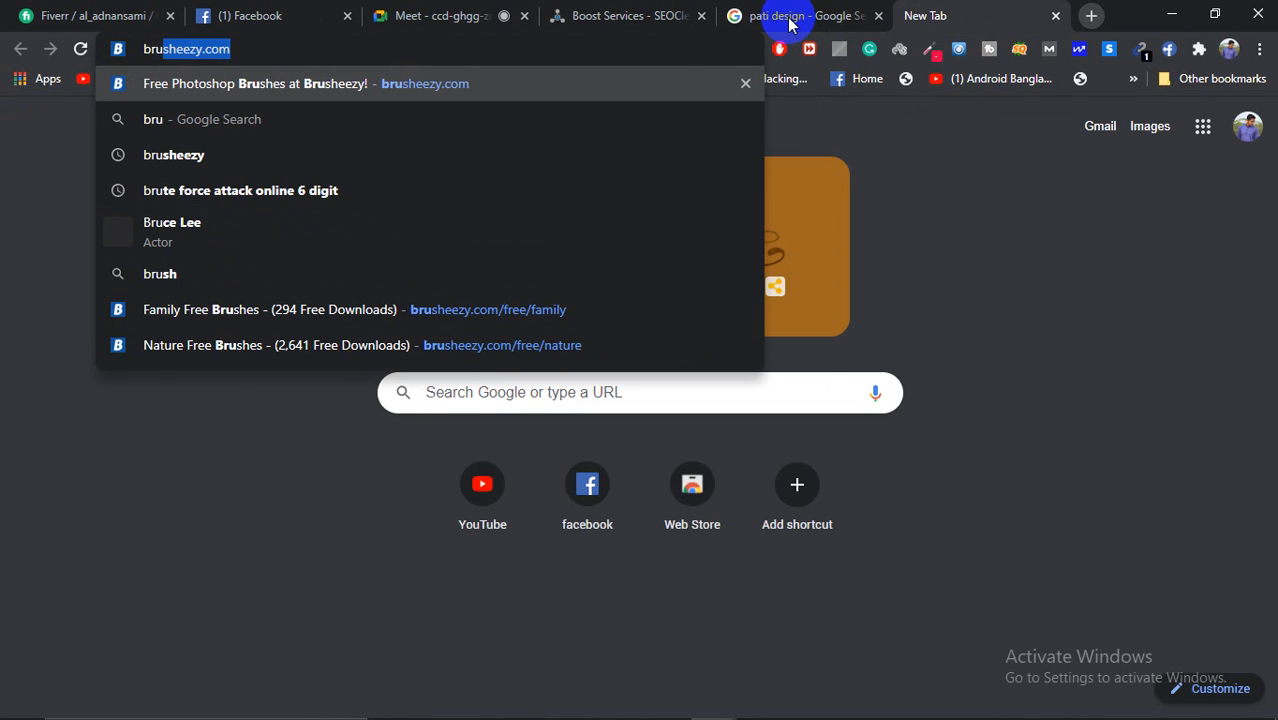
key(BackSpace)
key(BackSpace)
key(BackSpace)
key(BackSpace)
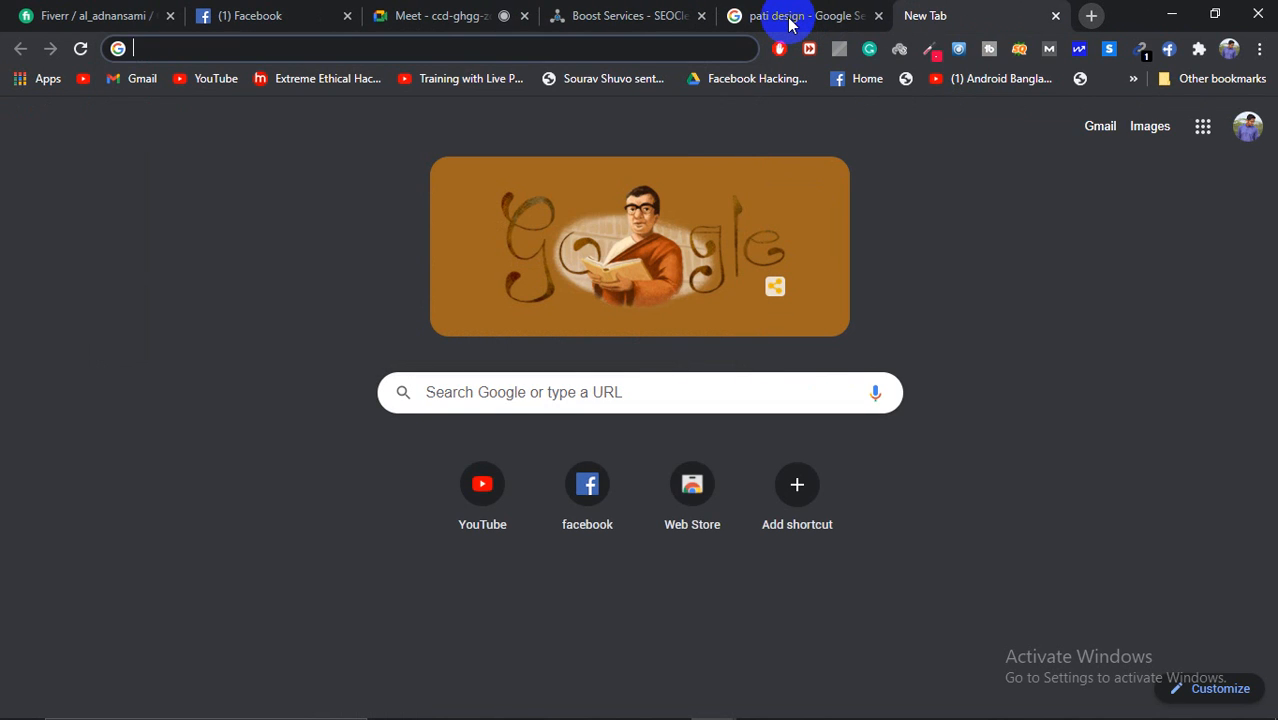
text(lands)
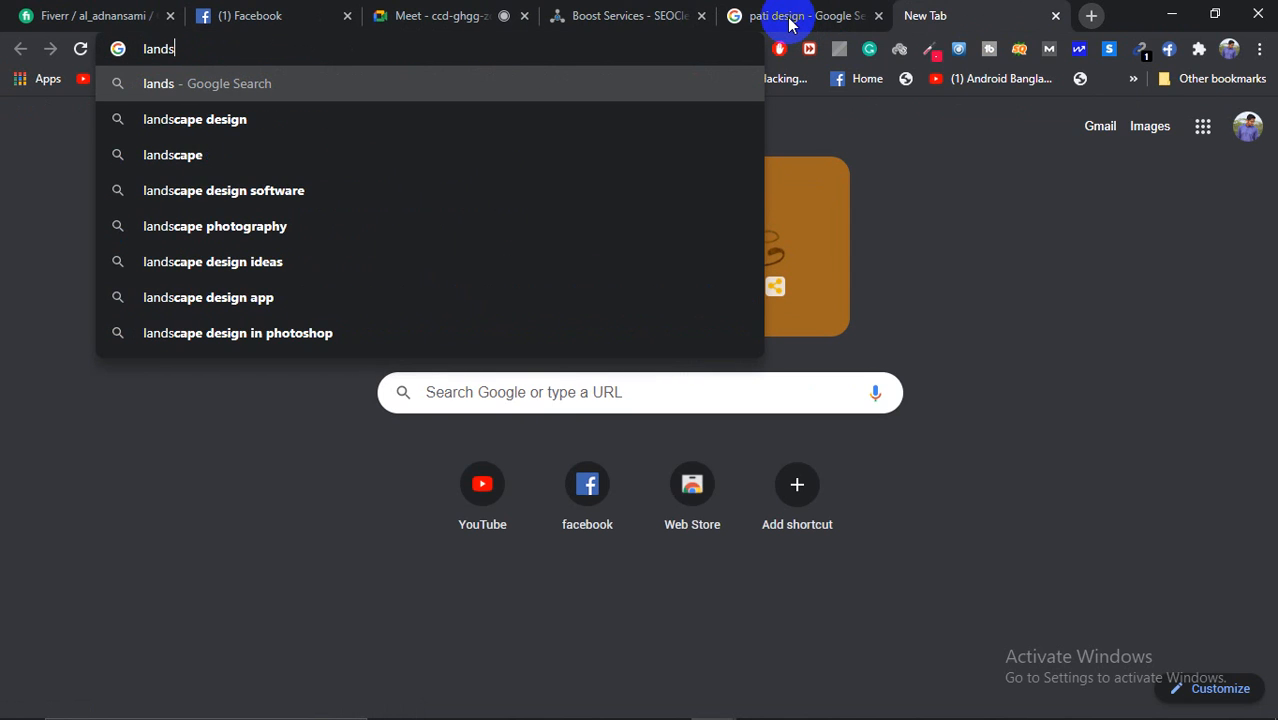
key(Down)
key(Return)
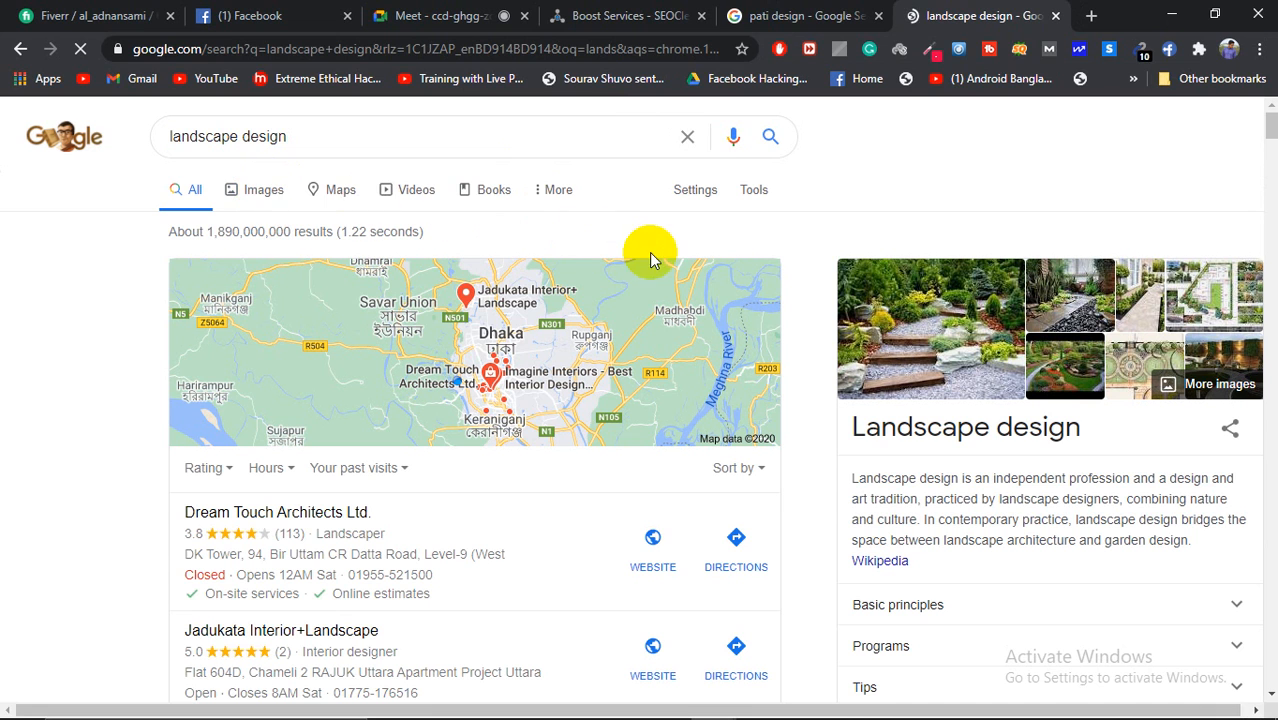
click(272, 189)
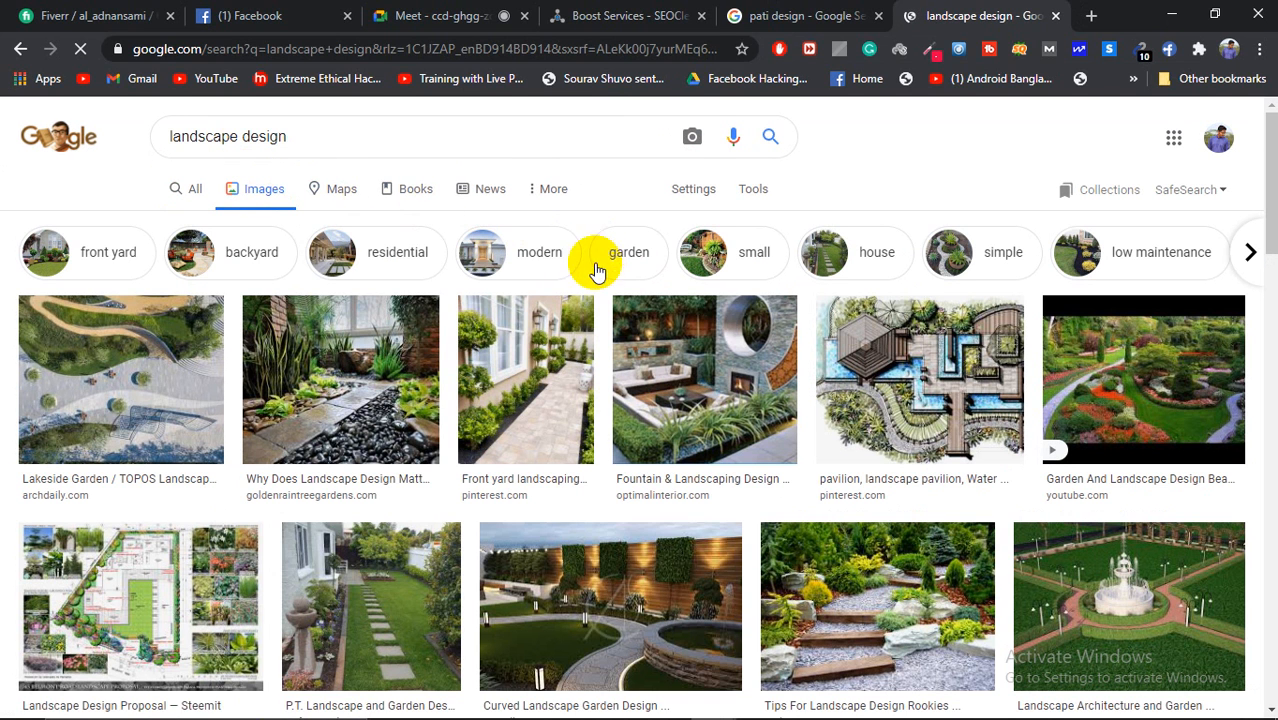
Step: Refine the query to 'landscape design photoshop brushes' via the suggestion
click(321, 132)
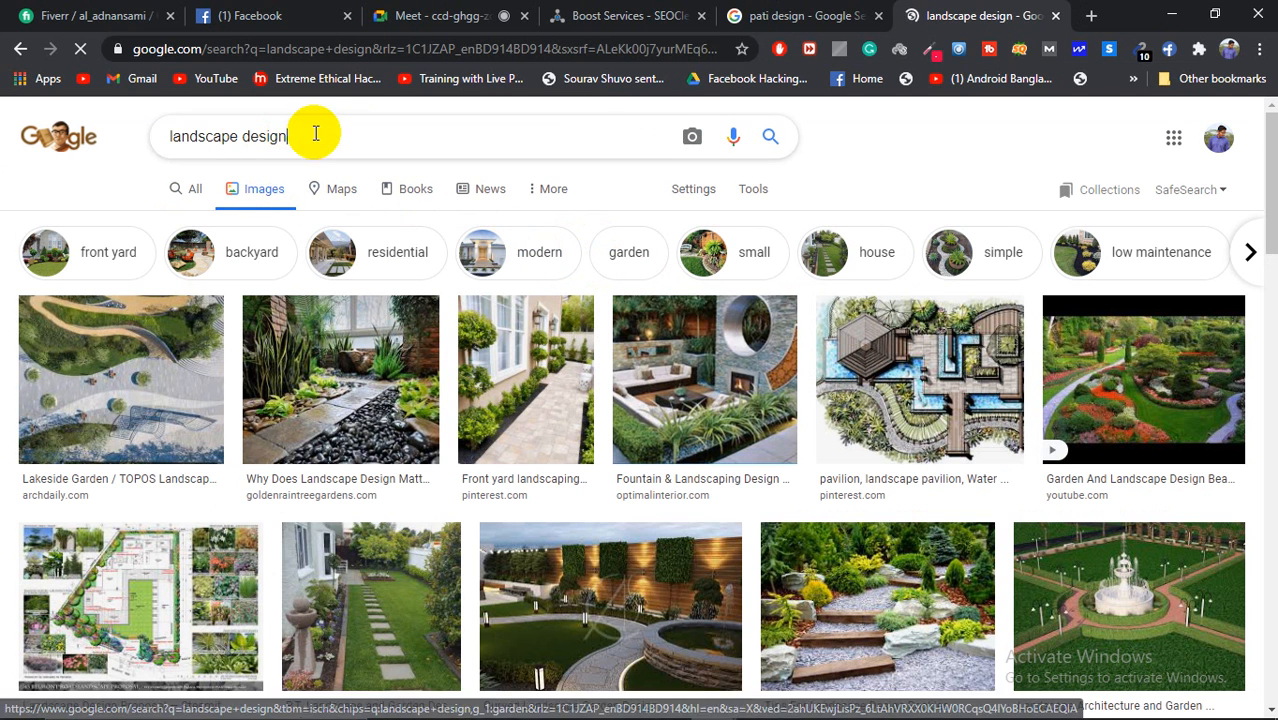
text(oh)
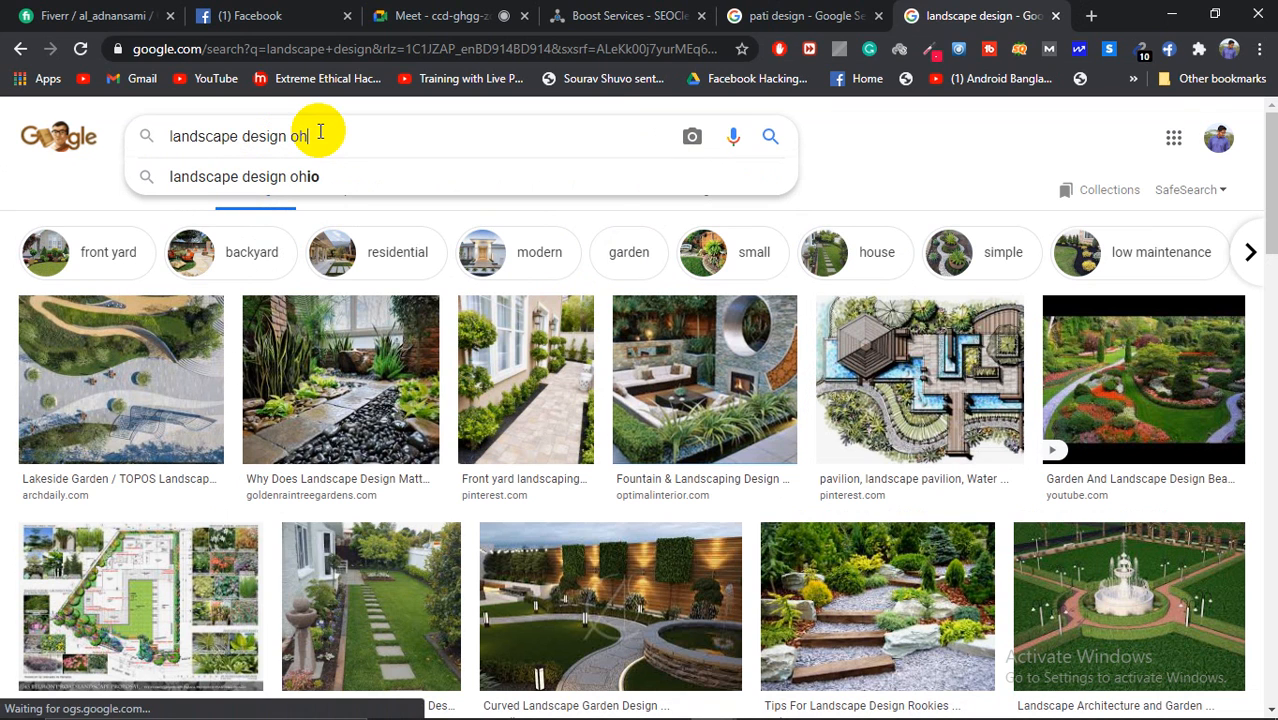
key(BackSpace)
key(BackSpace)
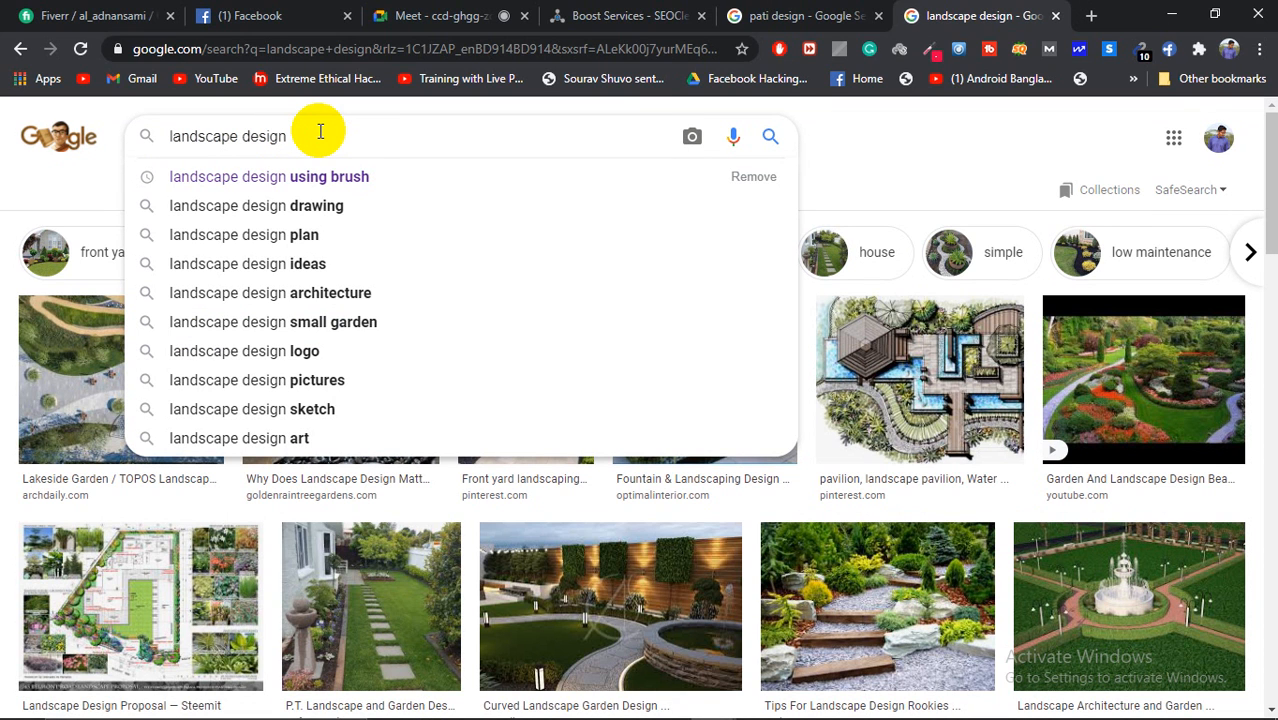
text(h)
key(BackSpace)
text(pho)
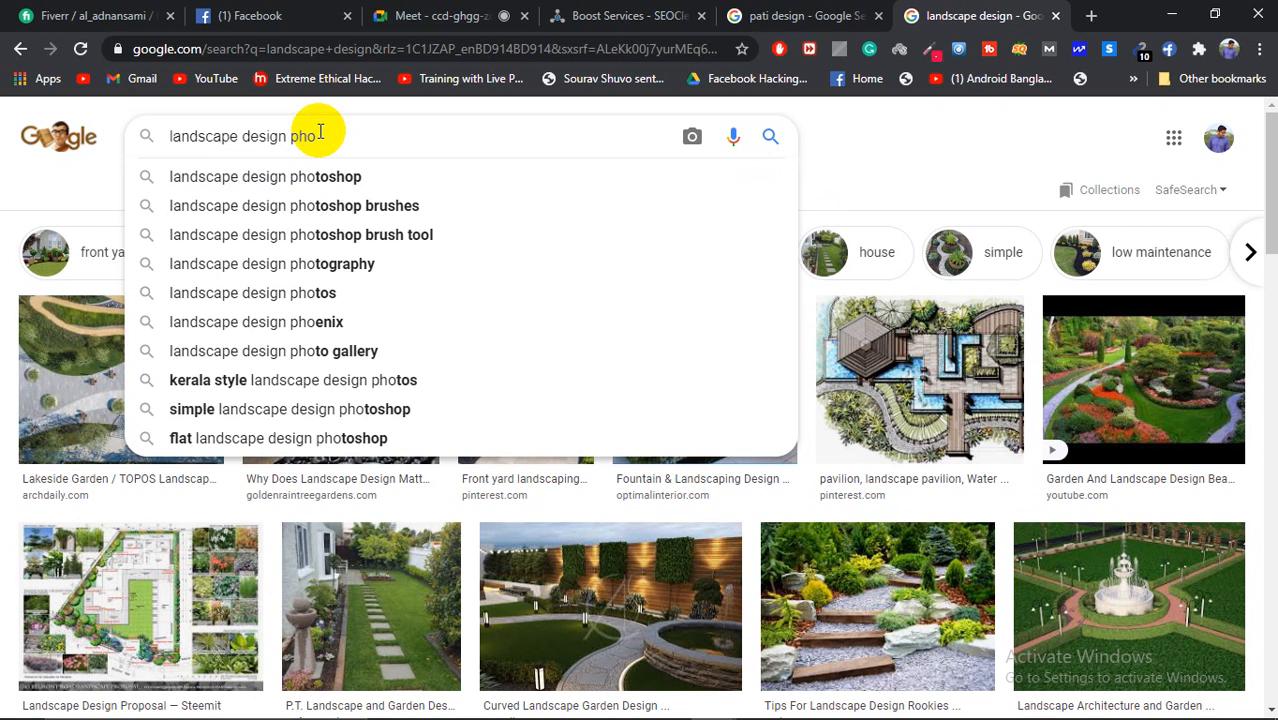
key(Down)
key(Down)
key(Return)
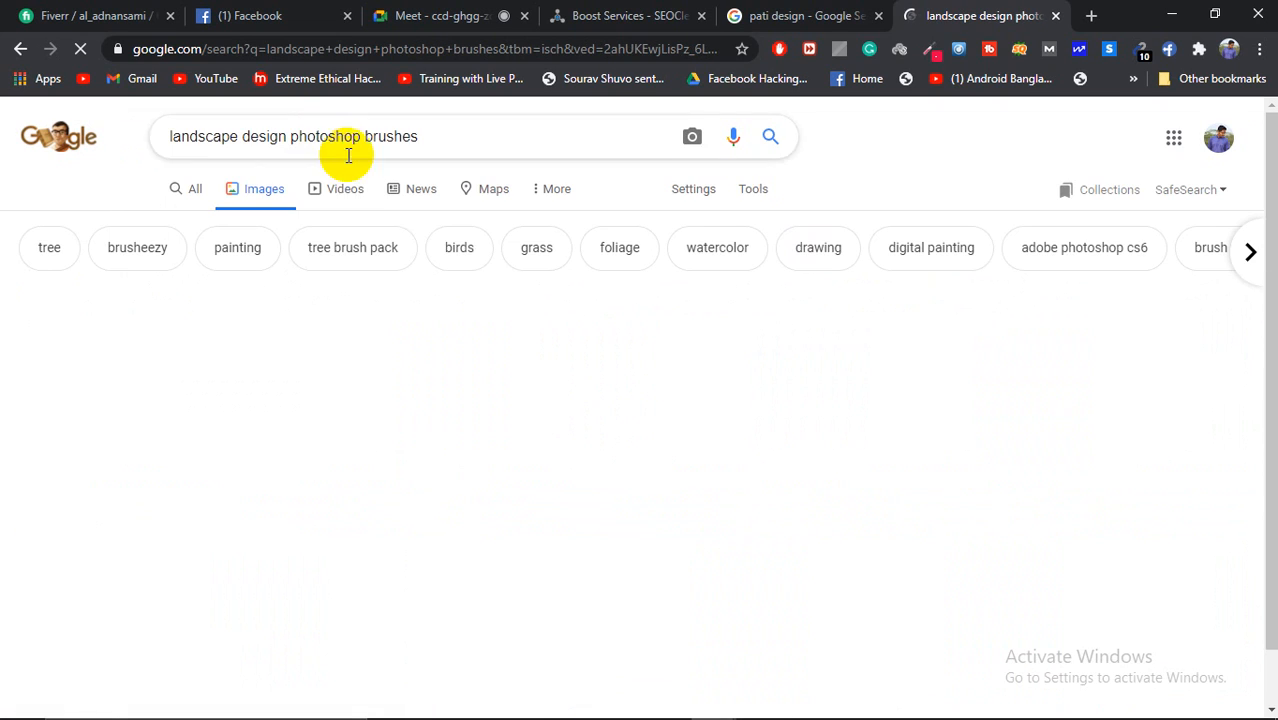
Step: Preview the starry deer image, a starry palm-tree landscape, and a silhouette tutorial video
scroll(902, 402, down, 5)
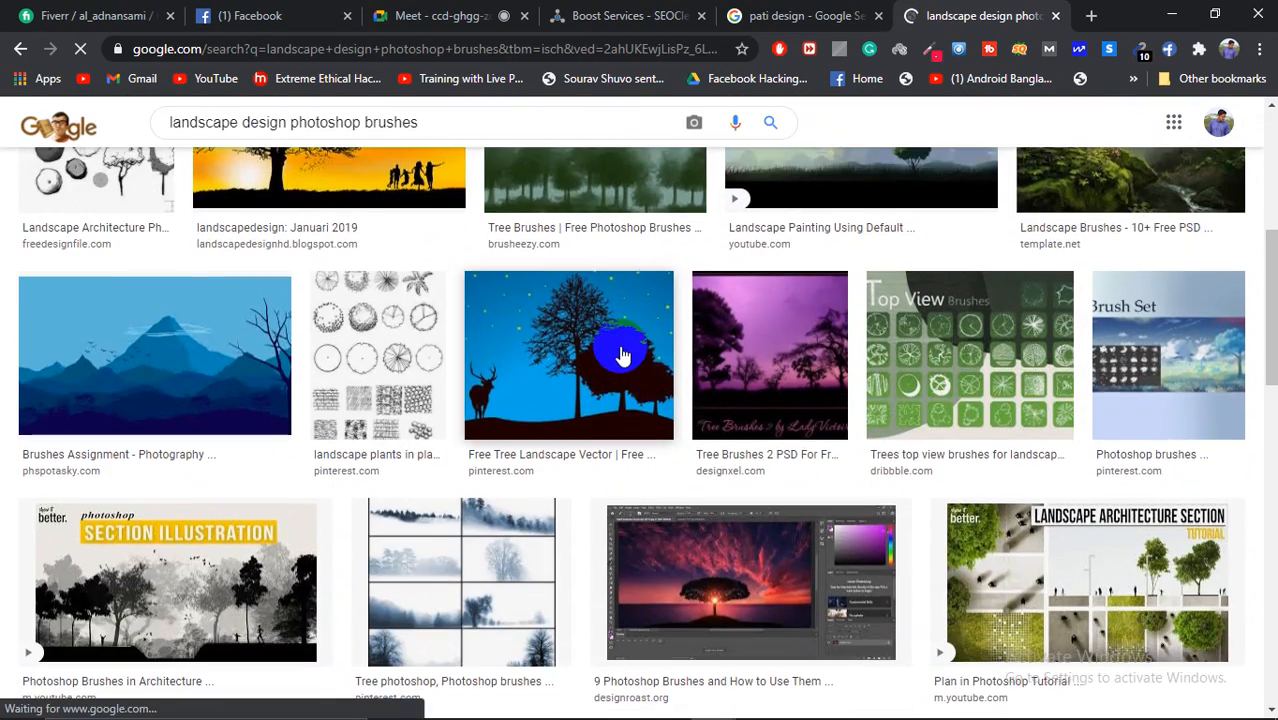
click(621, 355)
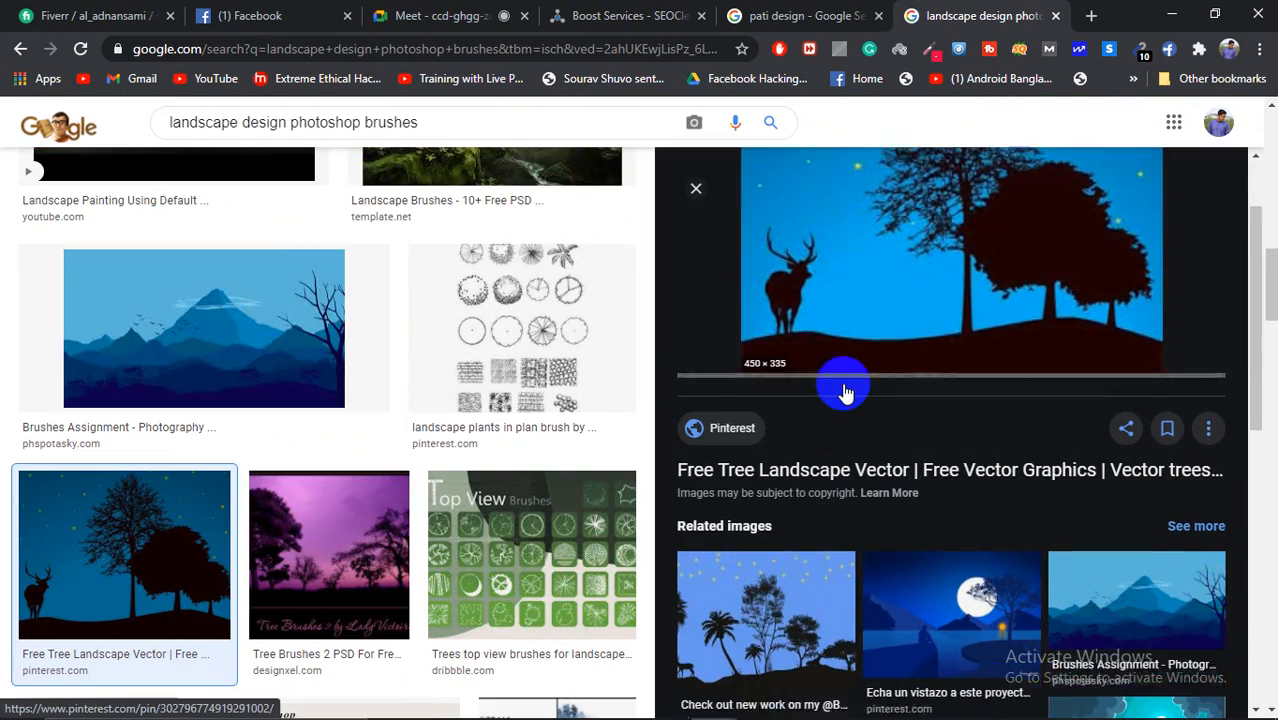
scroll(845, 388, down, 1)
scroll(845, 390, down, 2)
click(765, 430)
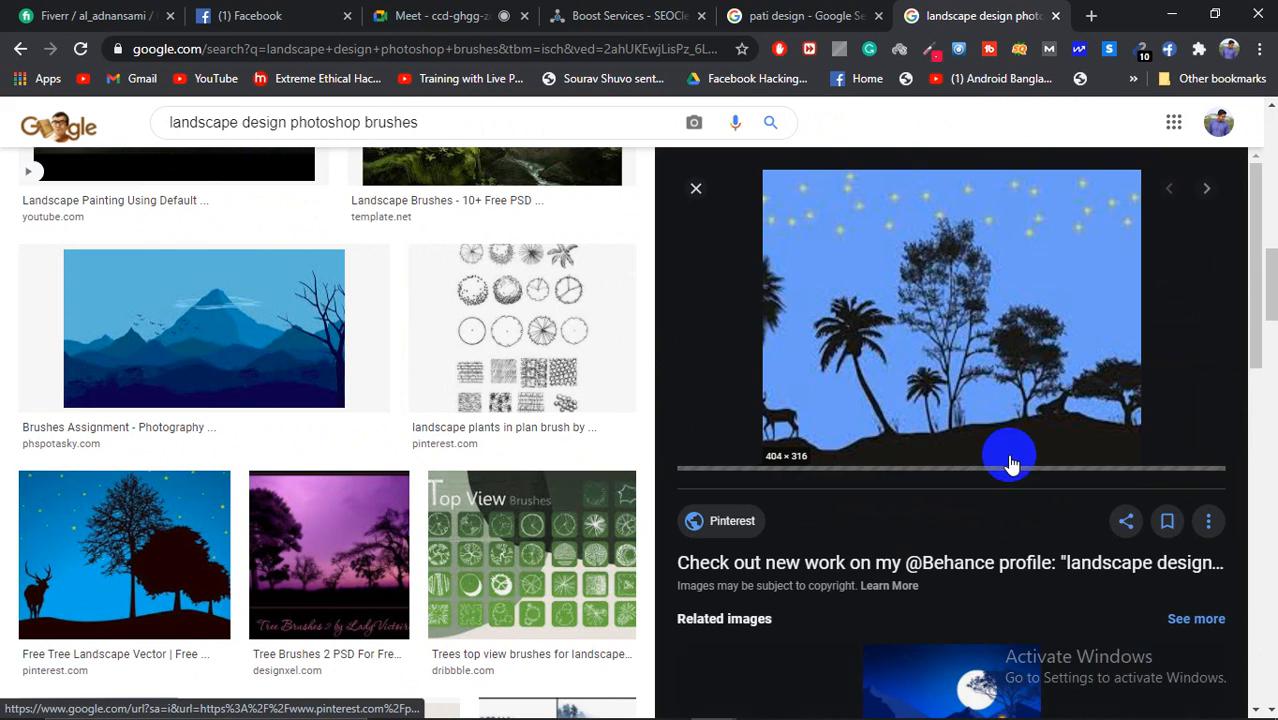
scroll(1007, 454, down, 2)
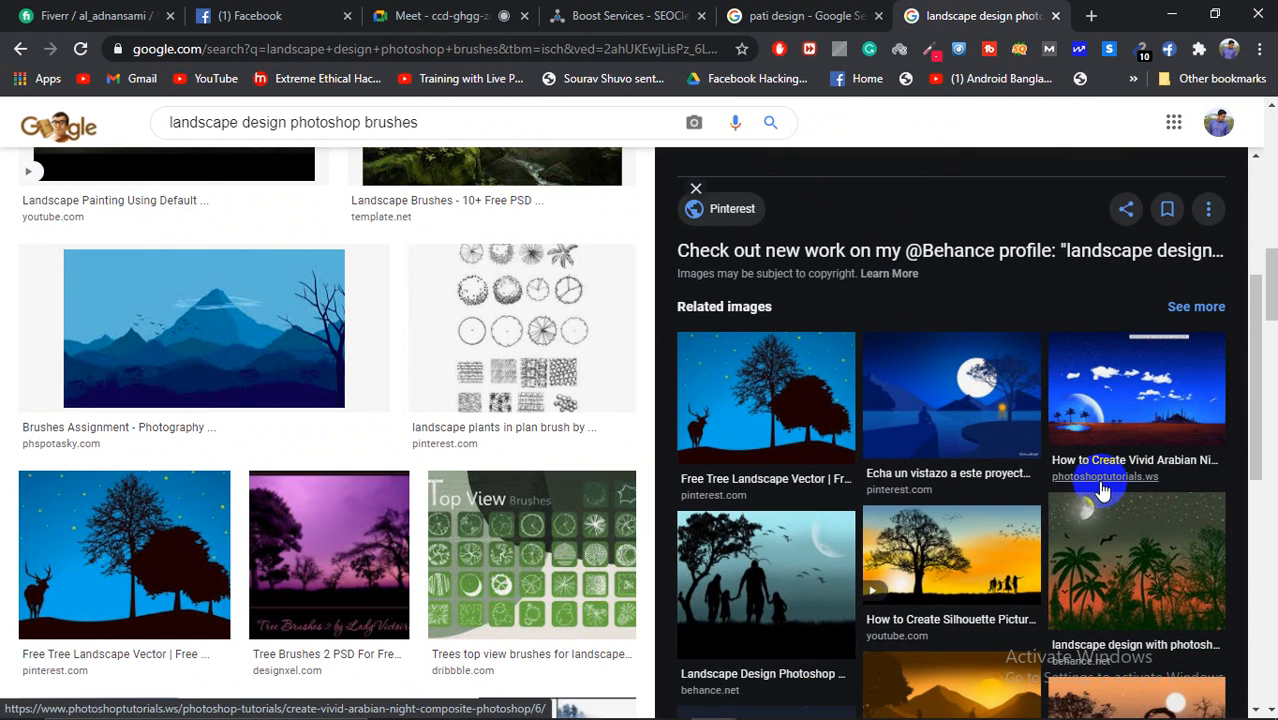
scroll(1103, 488, down, 2)
click(998, 422)
Step: Scroll further through related results and open another landscape and the sunset cow silhouette
scroll(1018, 422, down, 2)
scroll(1018, 422, up, 2)
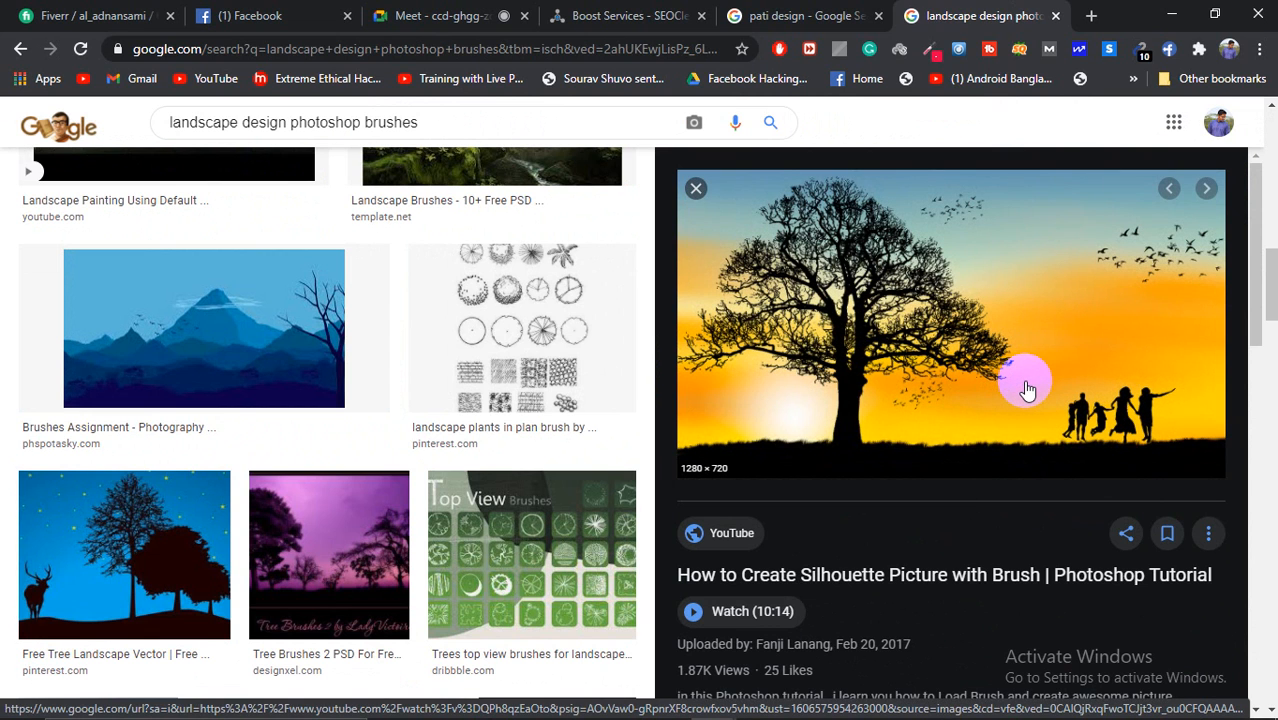
scroll(1027, 390, down, 5)
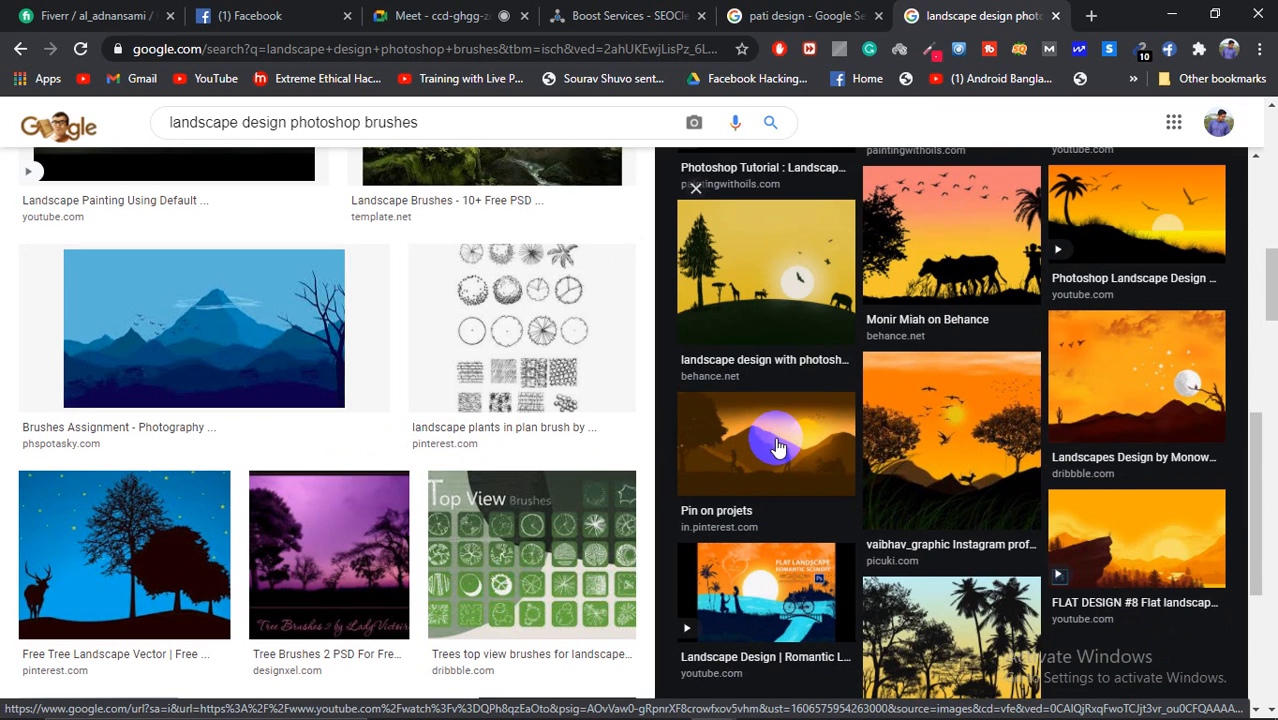
scroll(778, 447, down, 4)
scroll(352, 474, down, 3)
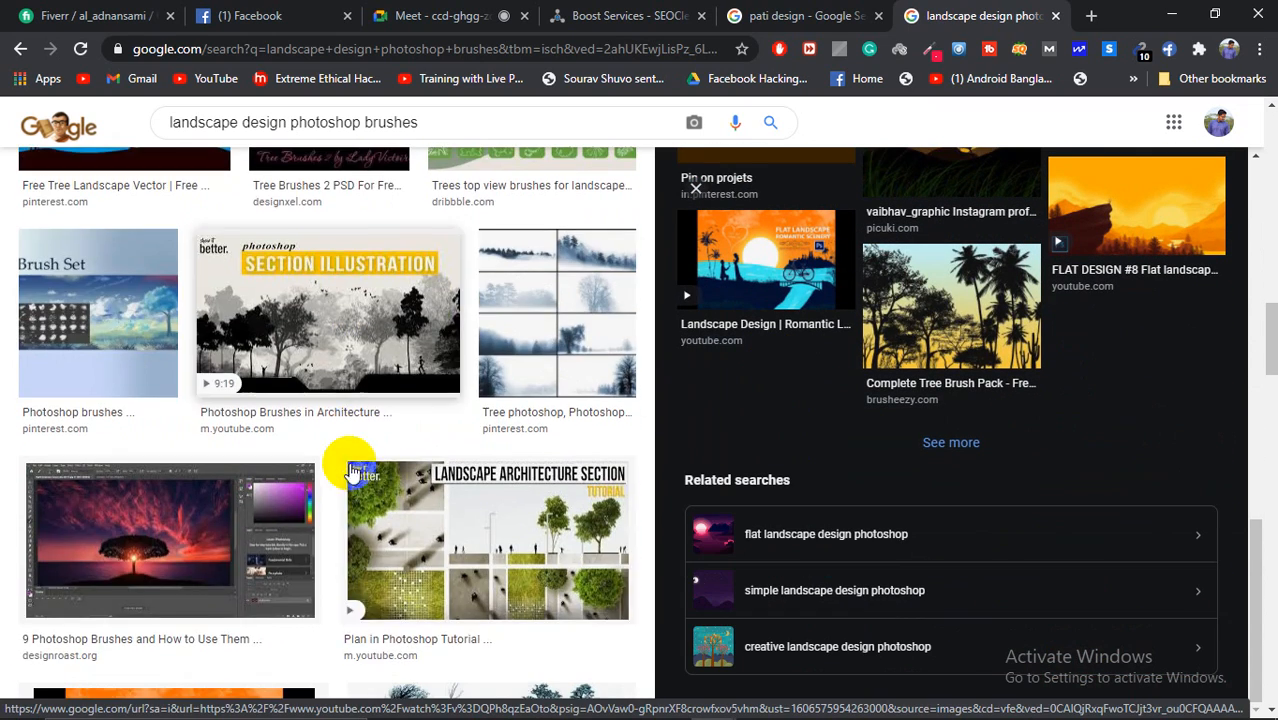
scroll(352, 474, down, 6)
scroll(280, 483, down, 2)
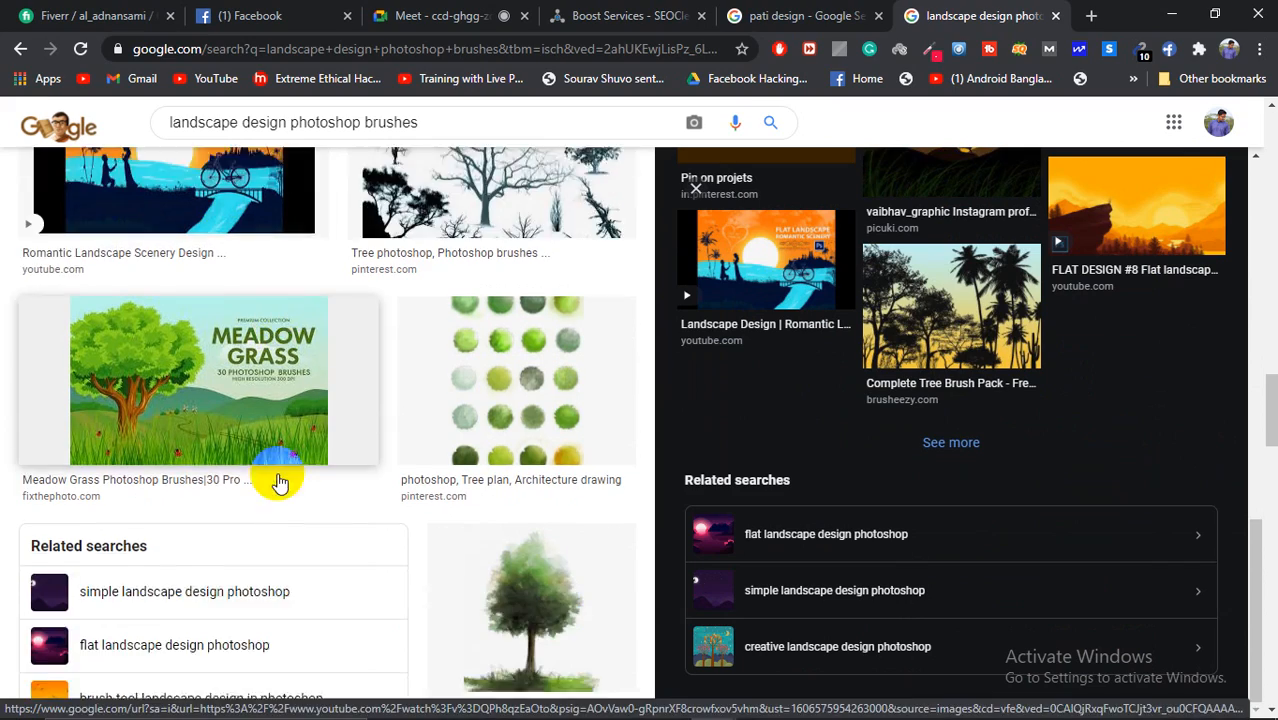
scroll(280, 483, down, 10)
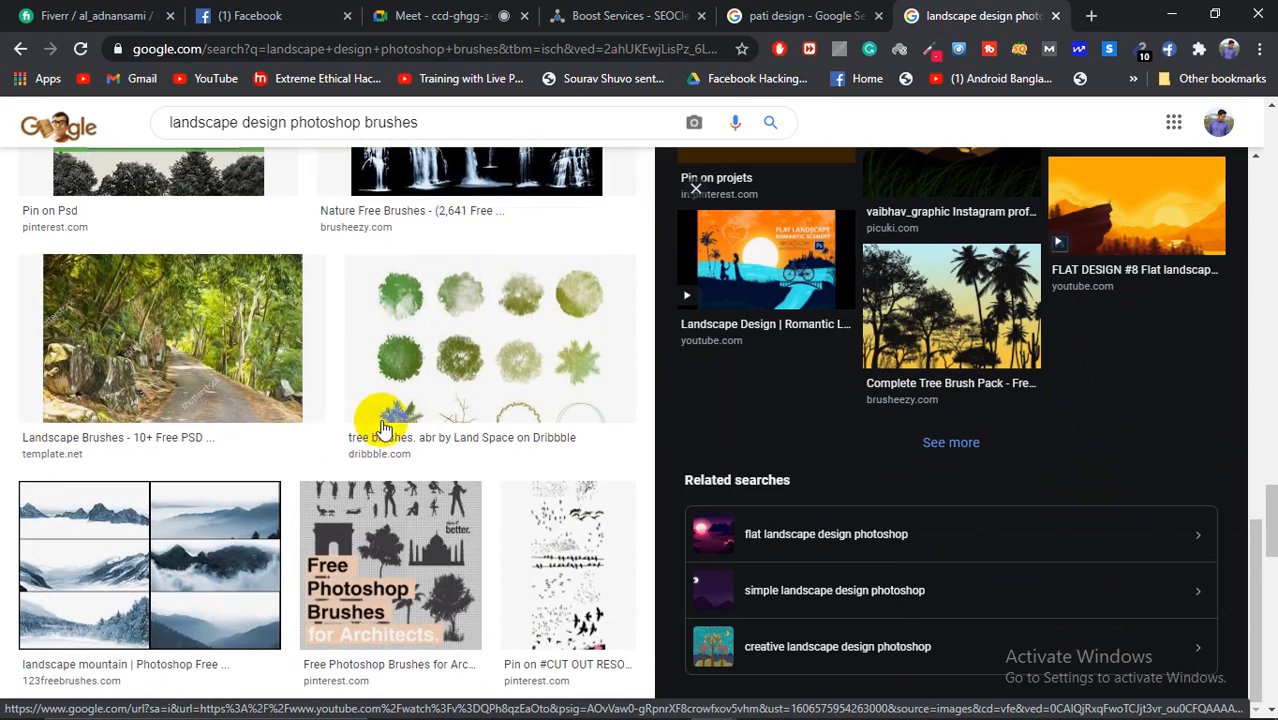
click(984, 378)
scroll(987, 382, down, 2)
click(965, 368)
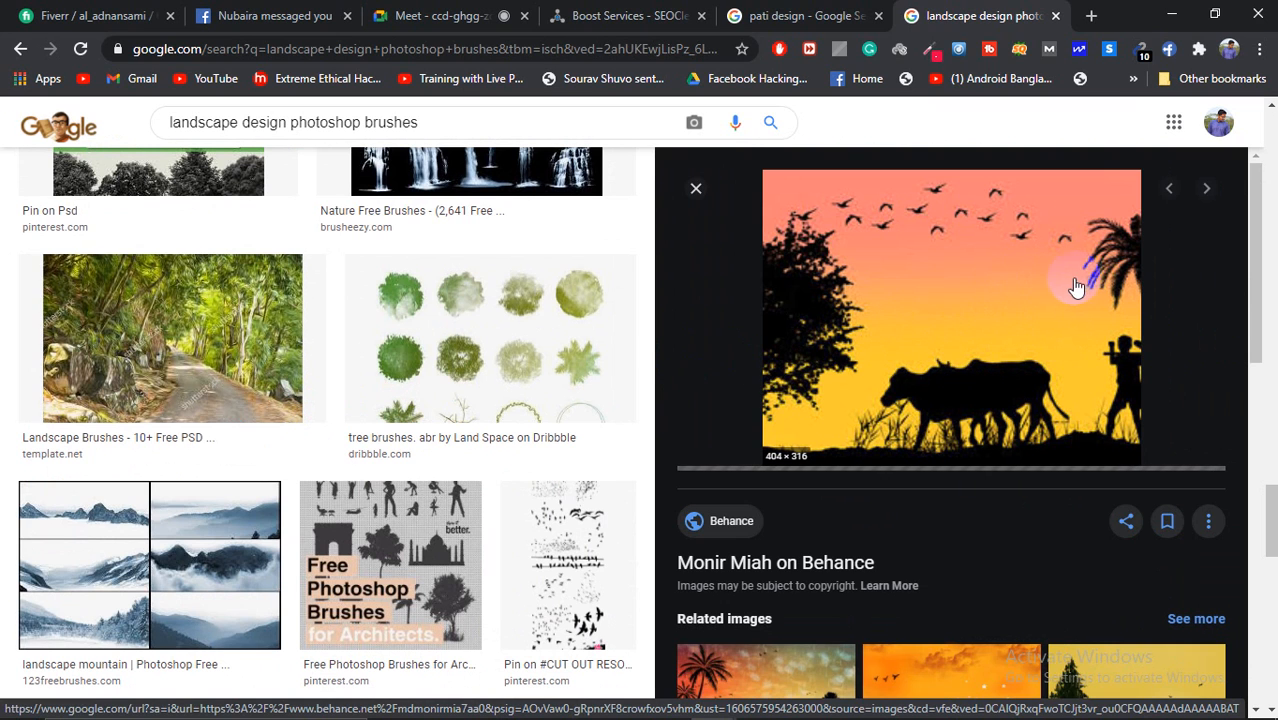
Step: Open the yellow savanna silhouette, then the starry deer-and-trees vector large, and return to the meeting
scroll(990, 333, down, 3)
scroll(990, 333, up, 3)
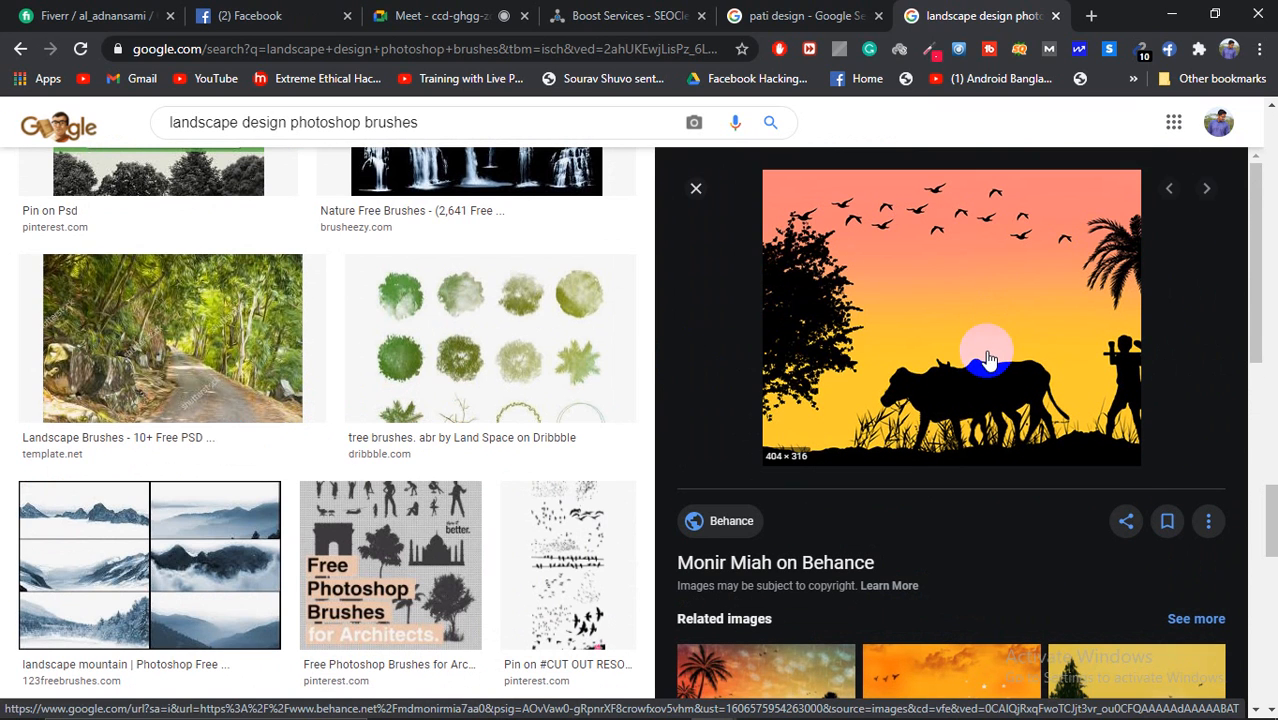
scroll(993, 355, down, 6)
scroll(945, 355, up, 6)
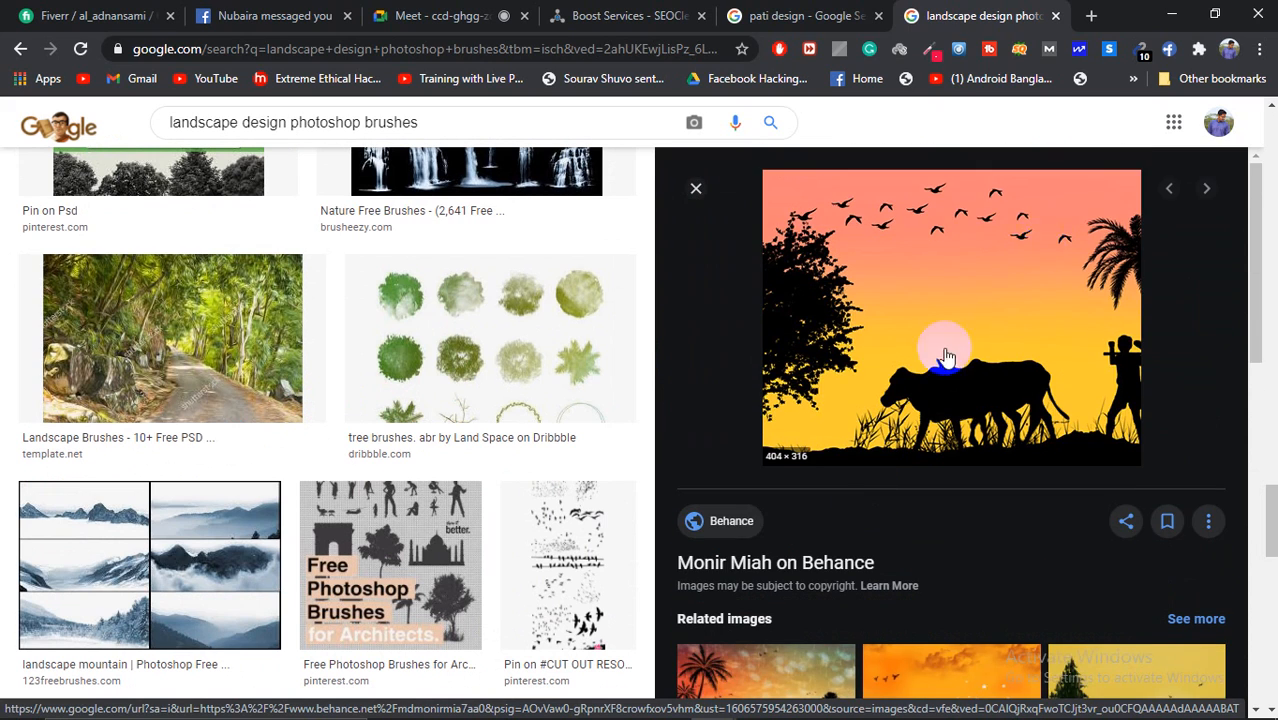
scroll(1090, 333, down, 6)
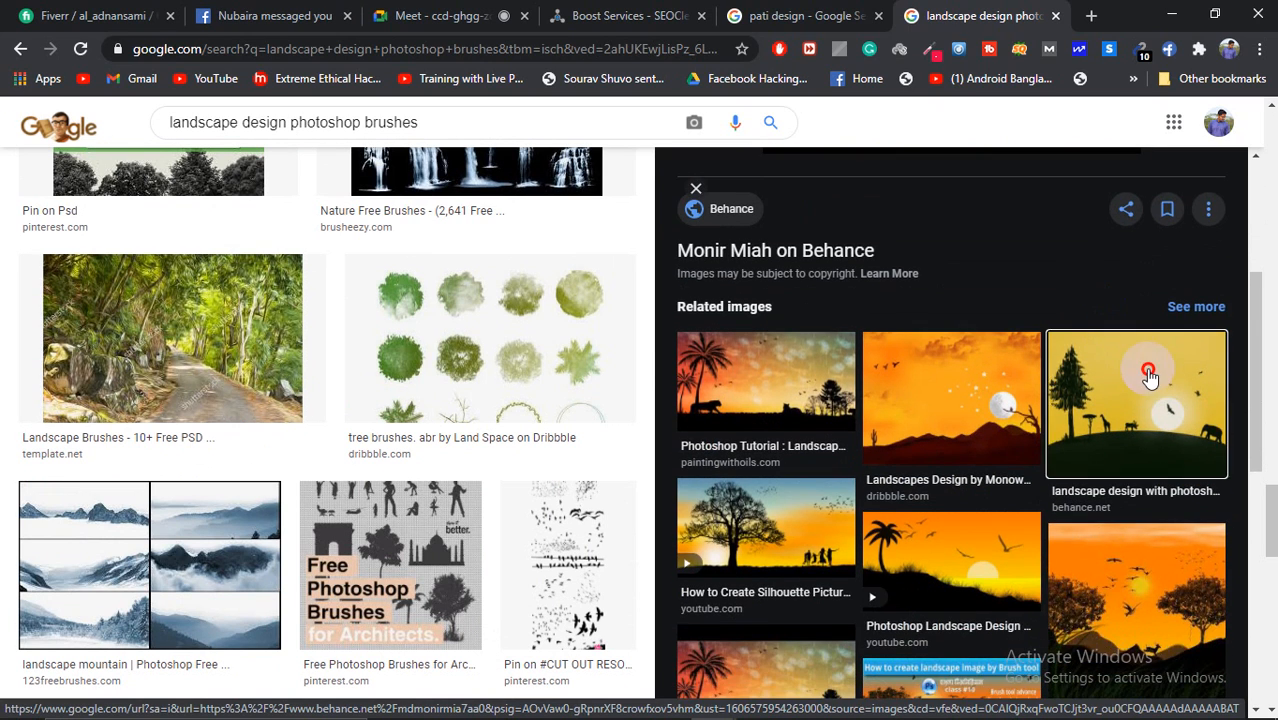
click(1120, 345)
scroll(1000, 375, down, 5)
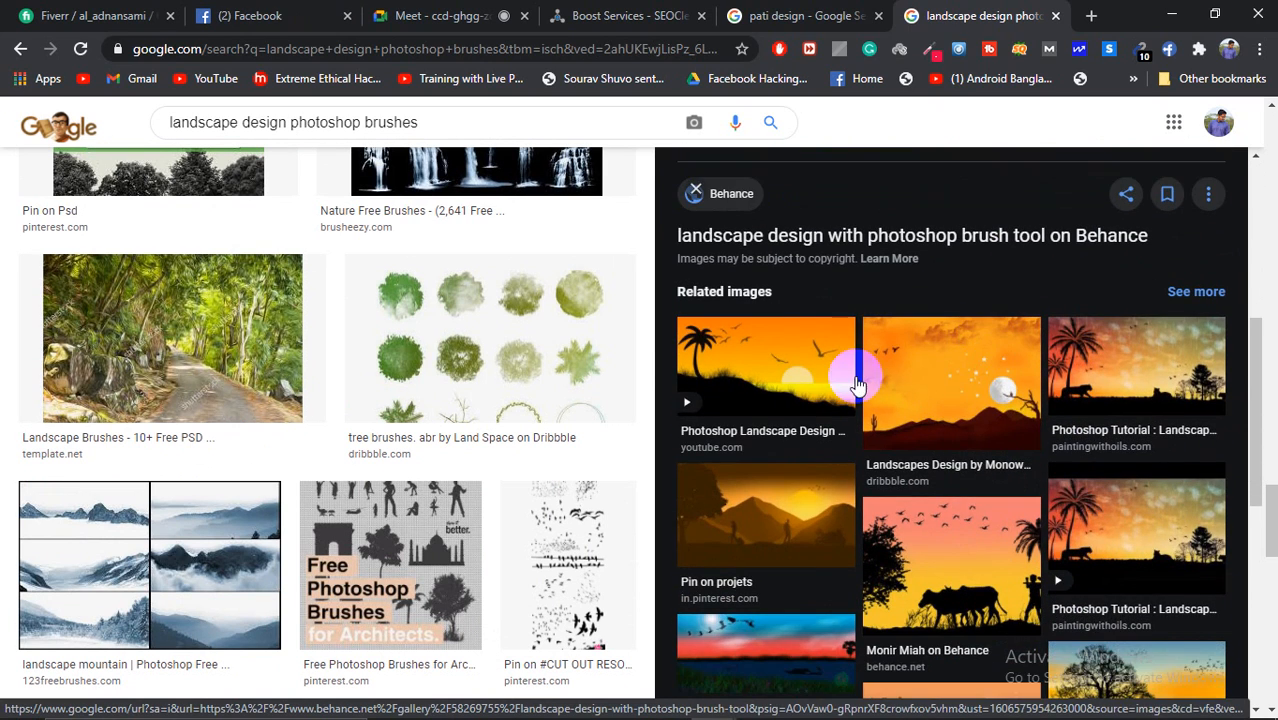
scroll(1118, 390, down, 4)
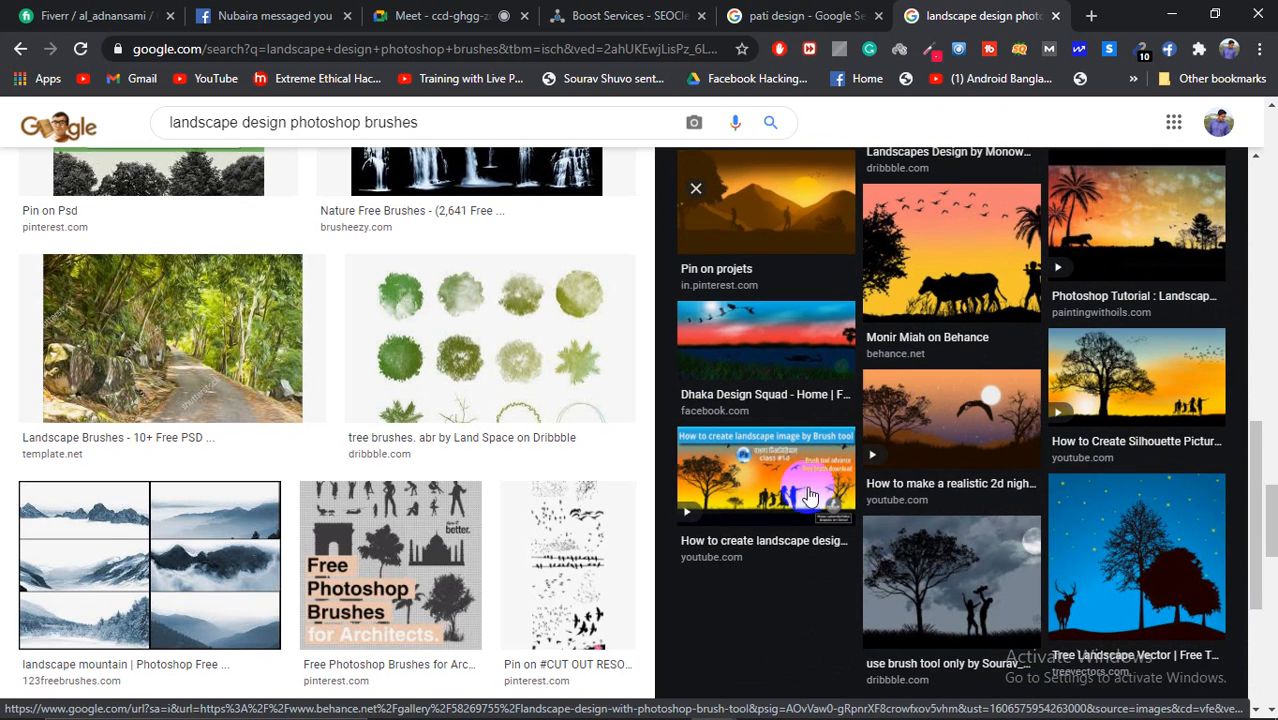
click(1157, 580)
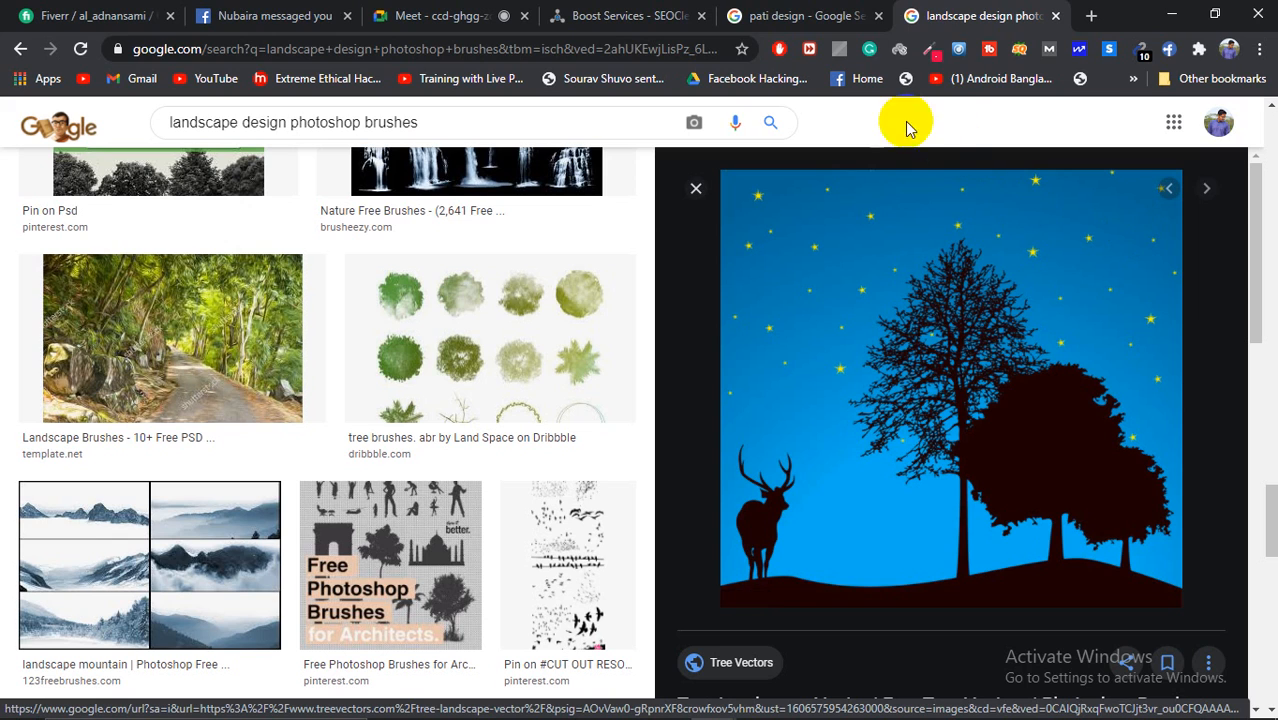
click(450, 15)
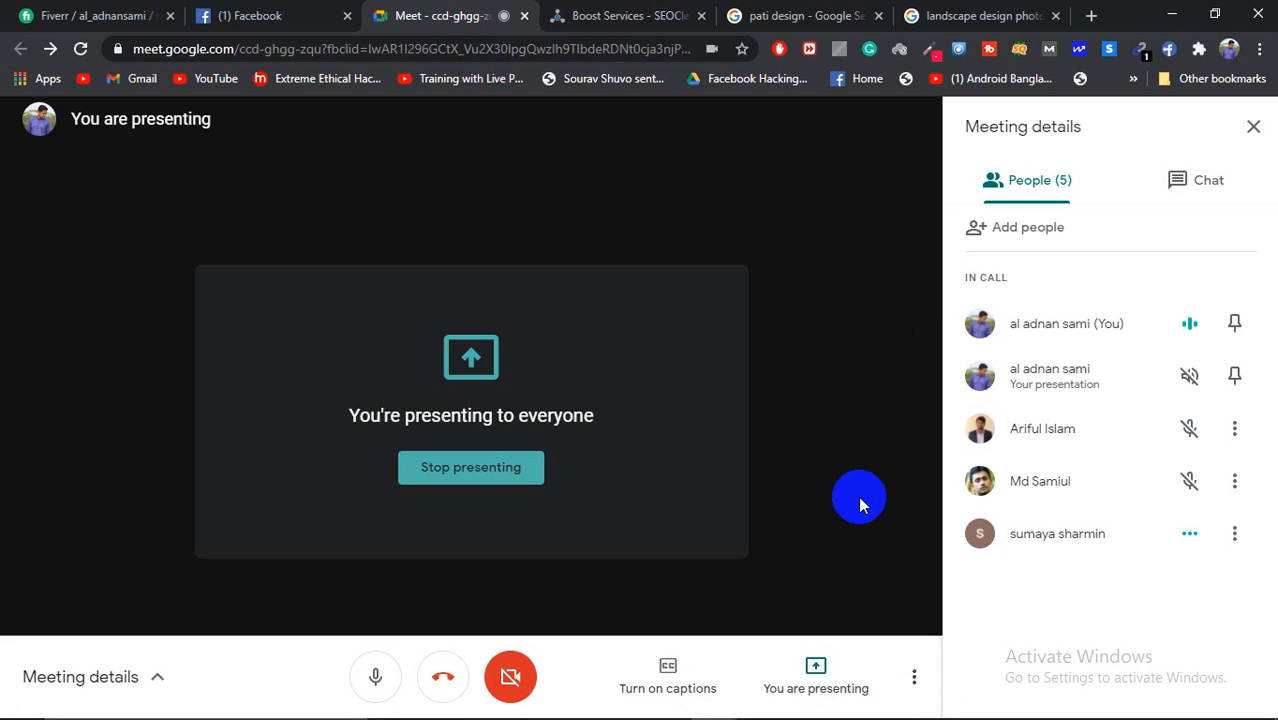
Step: End the presentation session with the red Leave call button in Meet's bottom toolbar
mouse_move(960, 708)
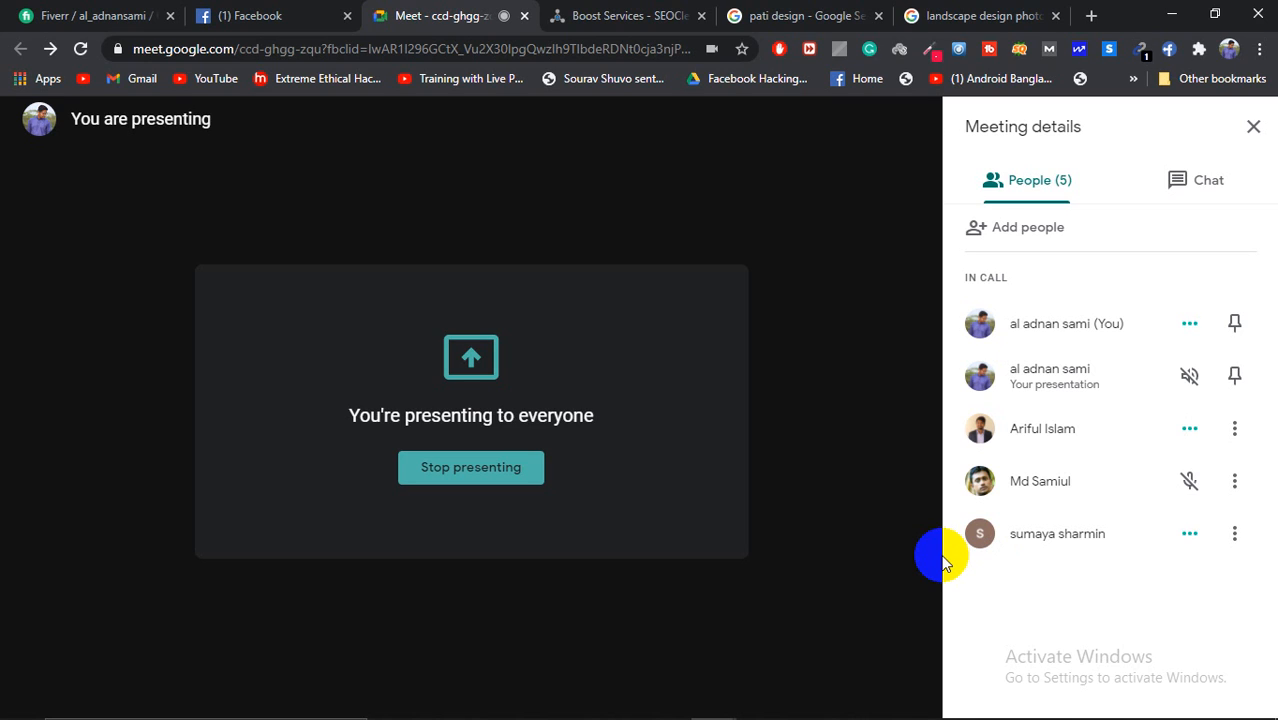
mouse_move(941, 553)
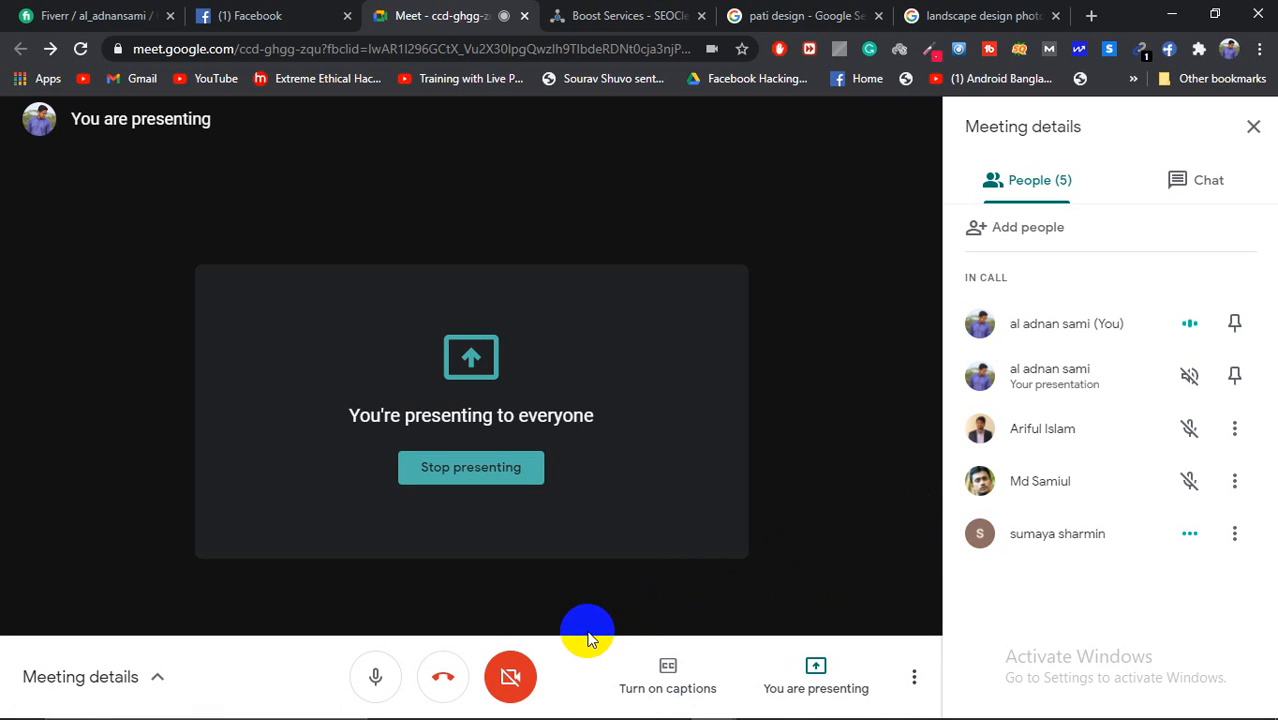
click(445, 677)
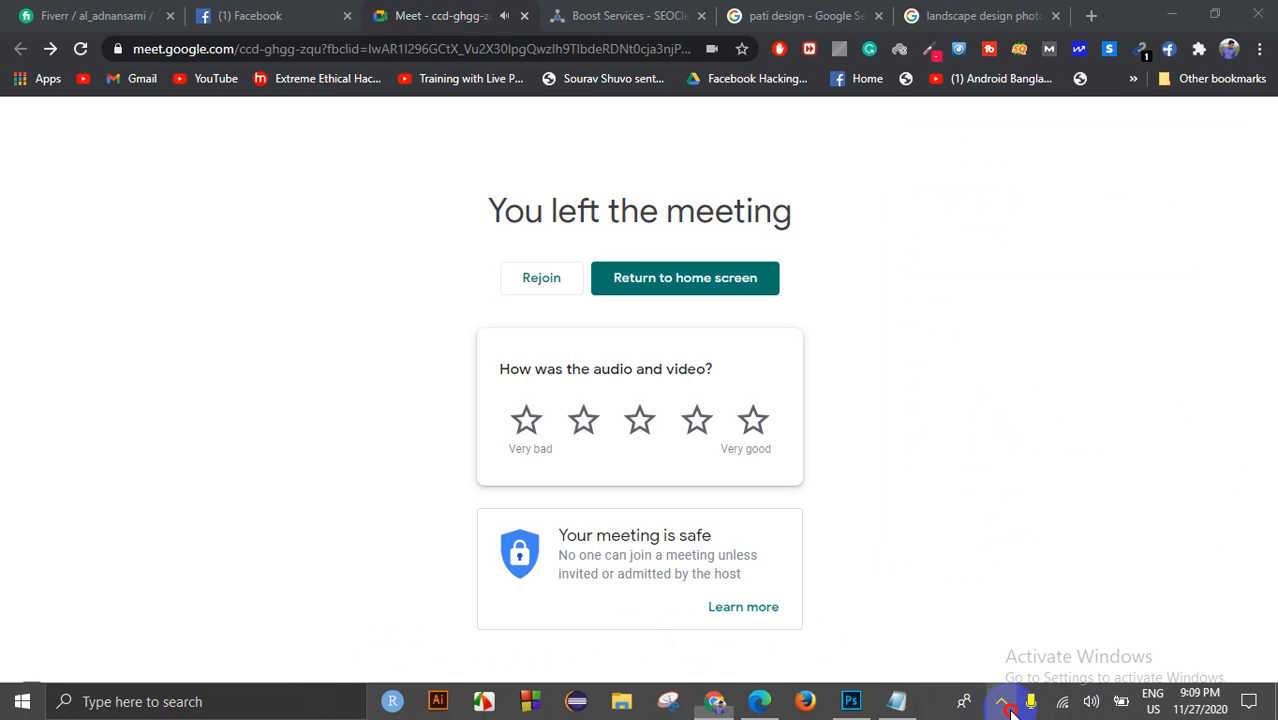